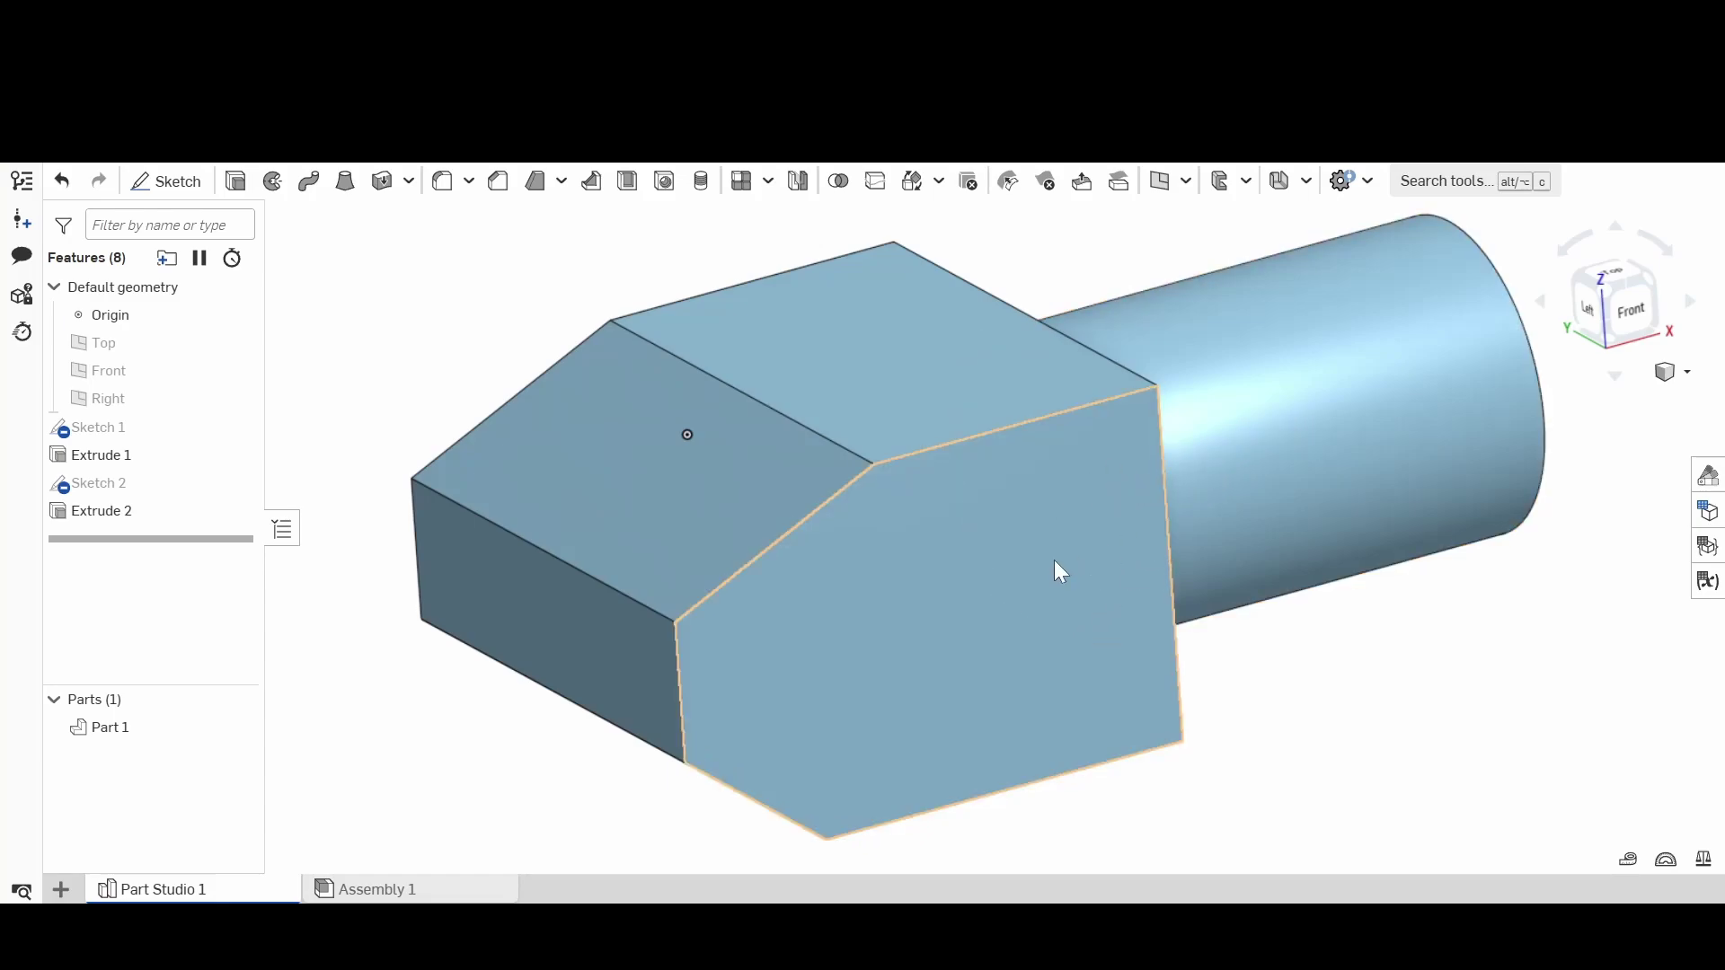
# Step: Start a new sketch on the block's flat front face, with the view normal to that face
pyautogui.scroll(-2, 1053, 572)
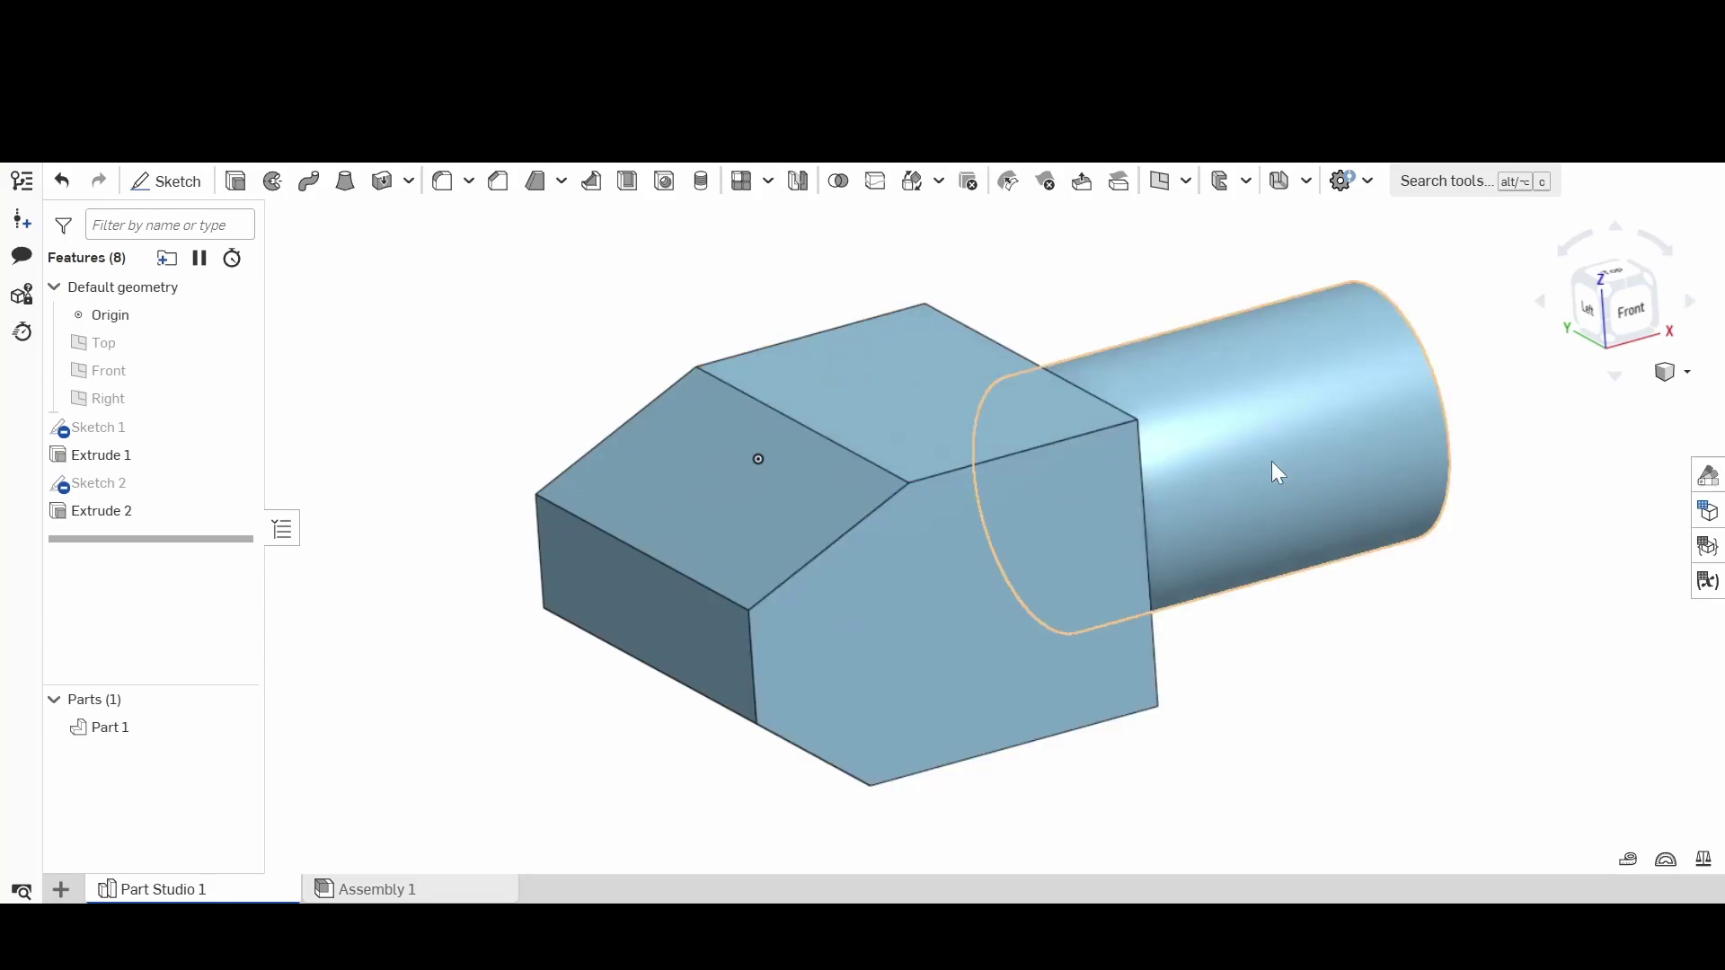
pyautogui.rightClick(1025, 606)
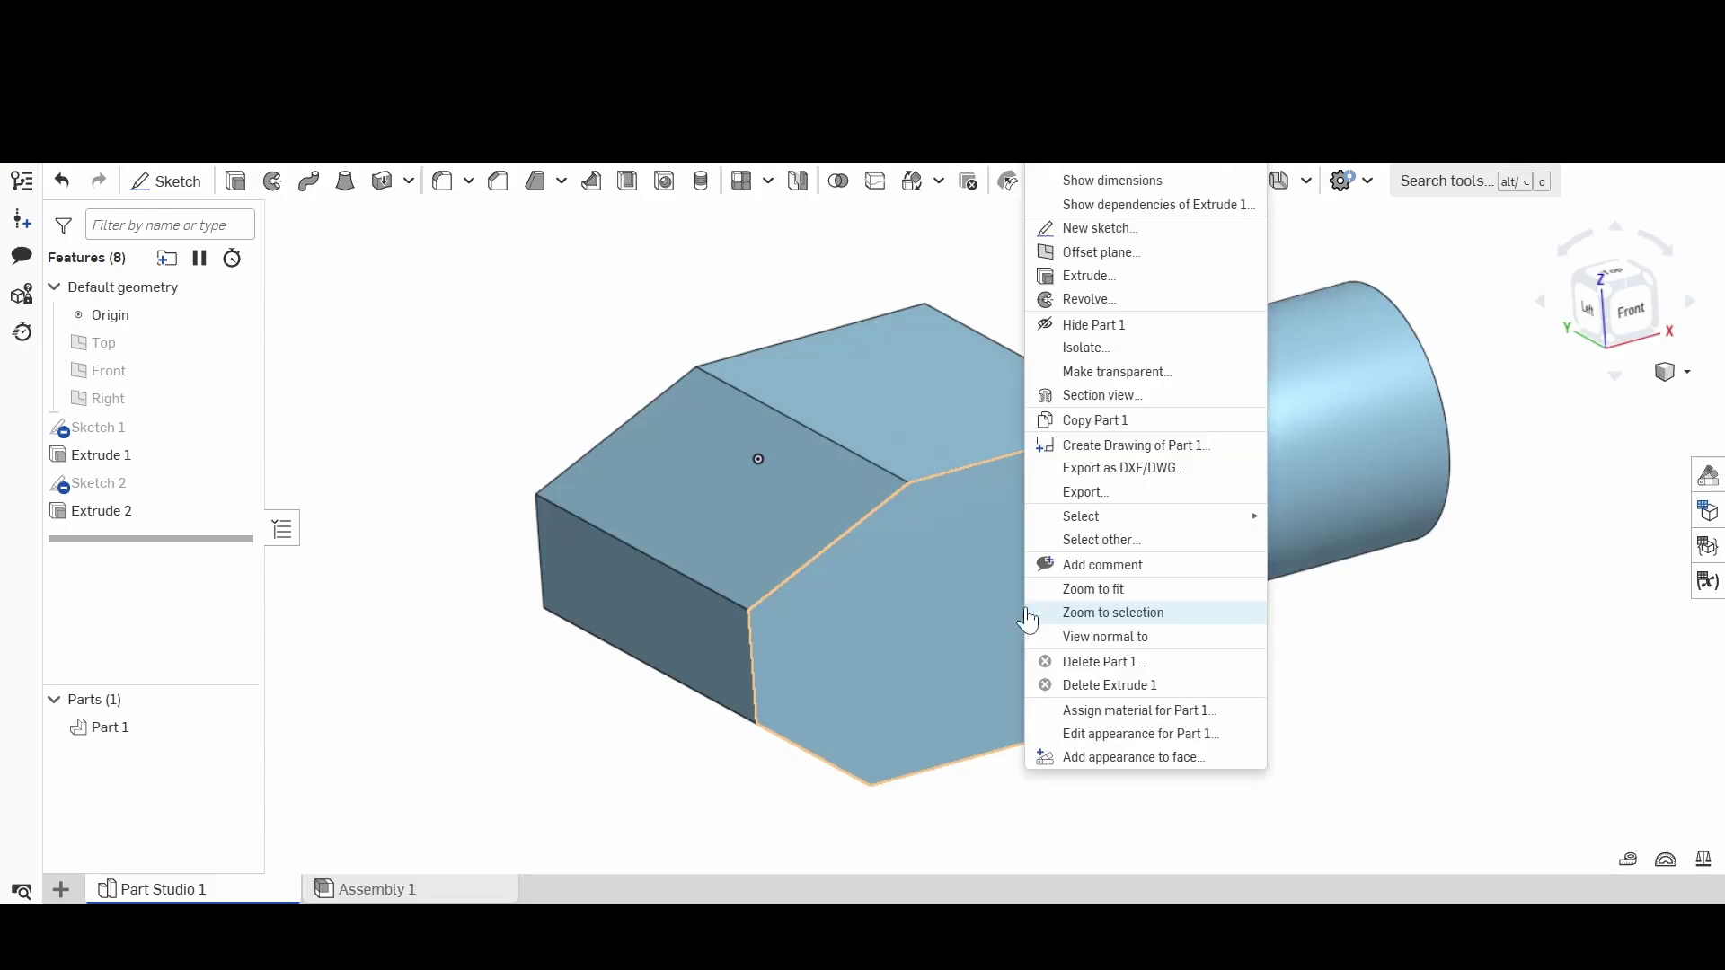
pyautogui.click(1127, 638)
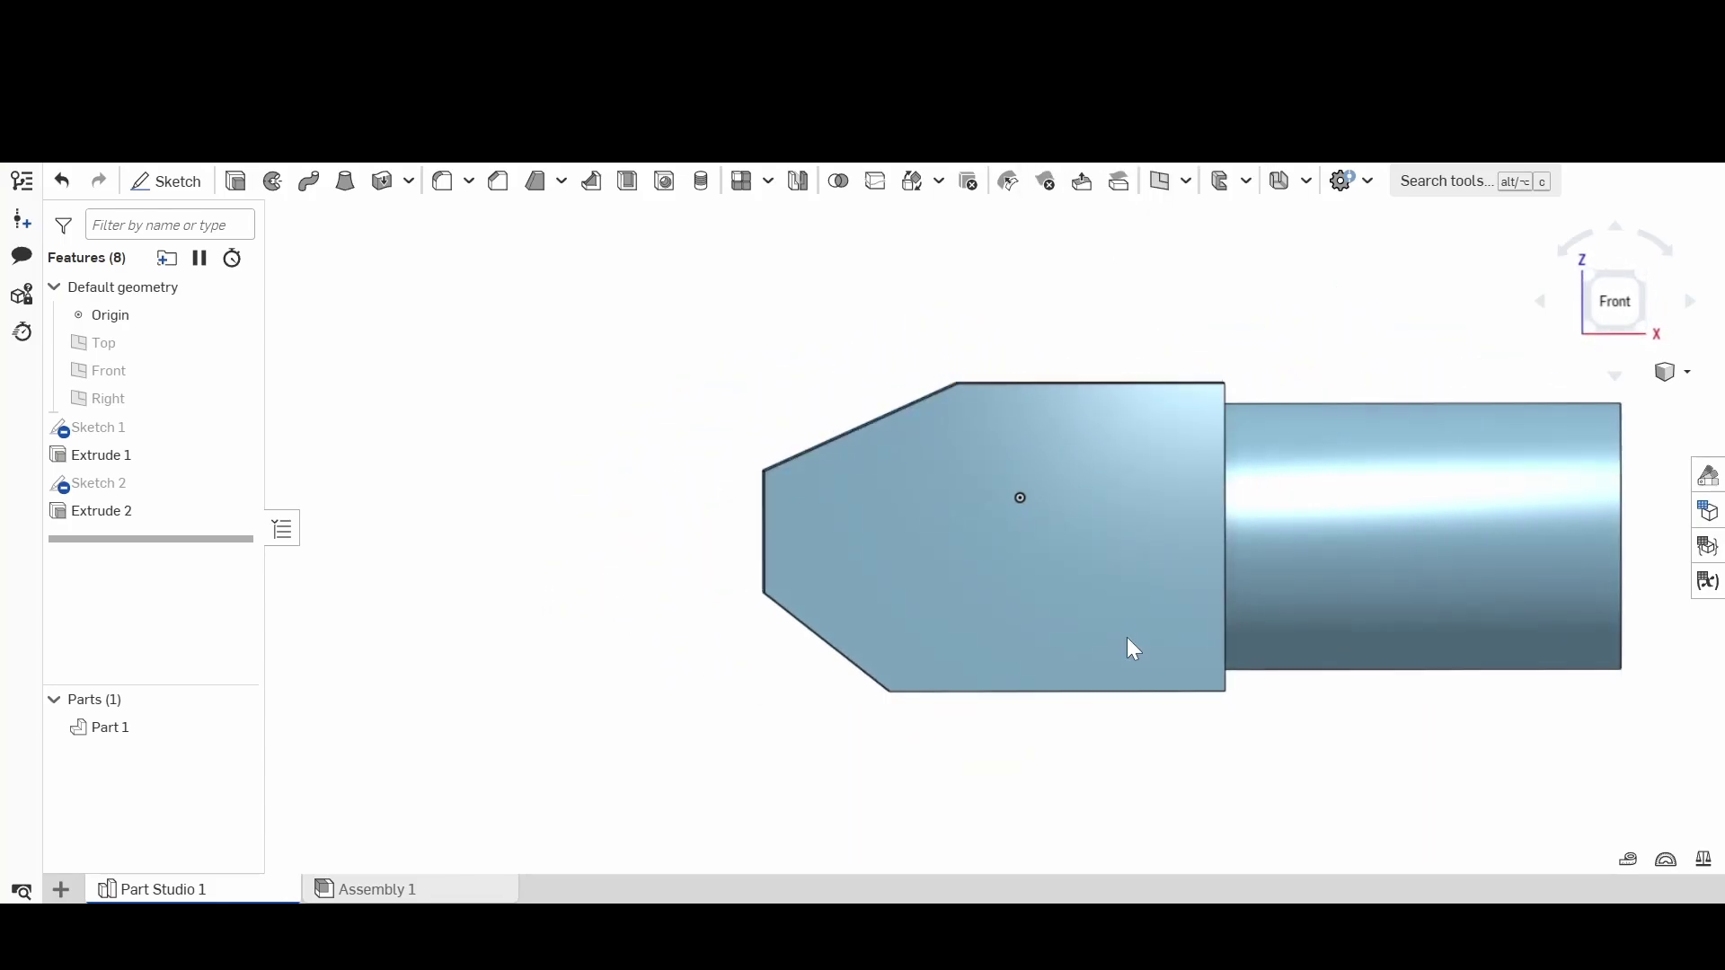
pyautogui.click(165, 184)
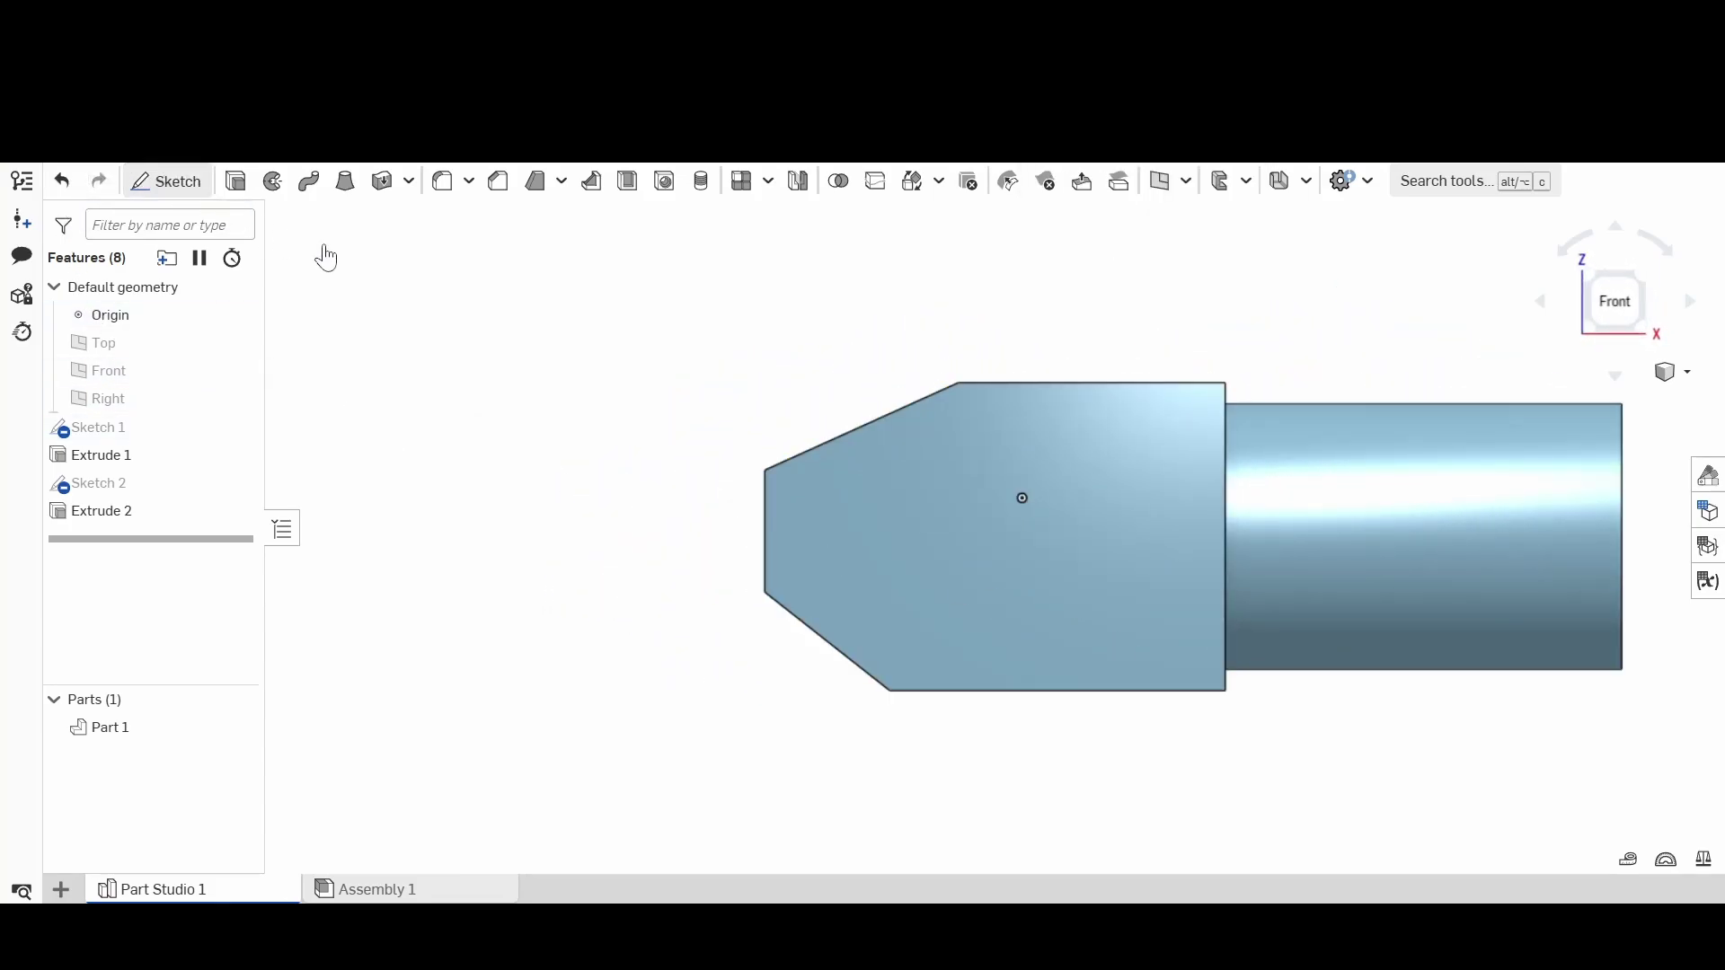
pyautogui.click(974, 554)
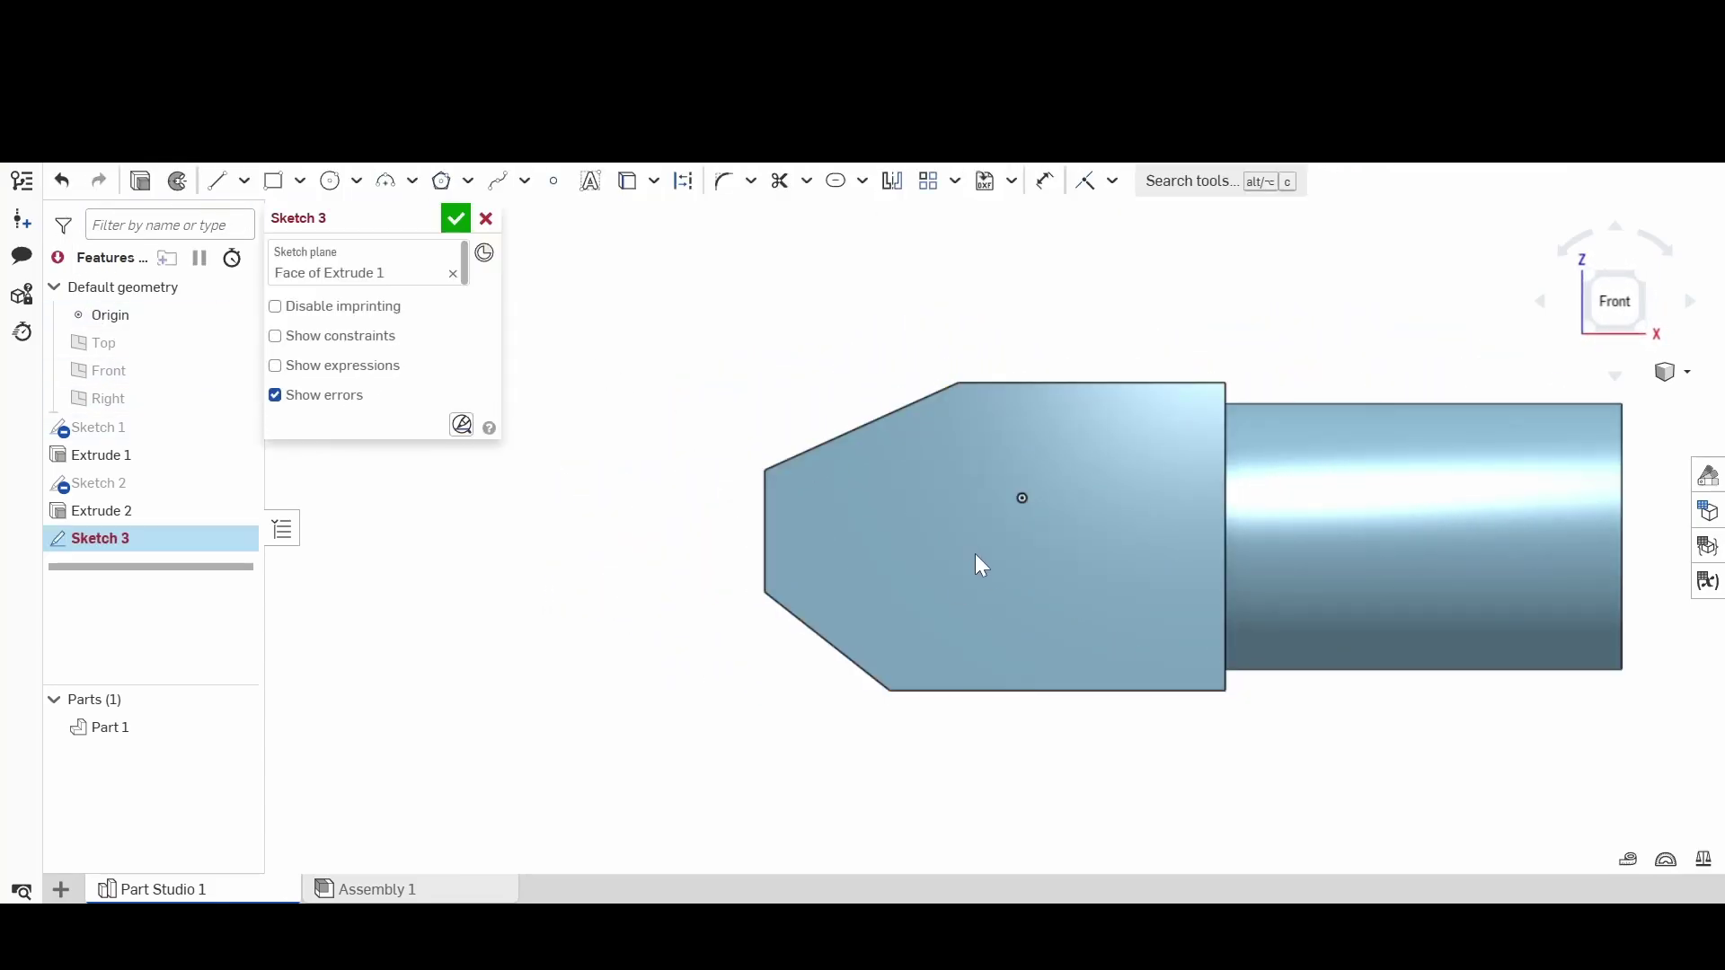
# Step: Sketch a horizontal line about 4.4 cm long and a vertical line about 2 cm long joining the ends of the upper sloped edge
pyautogui.click(217, 181)
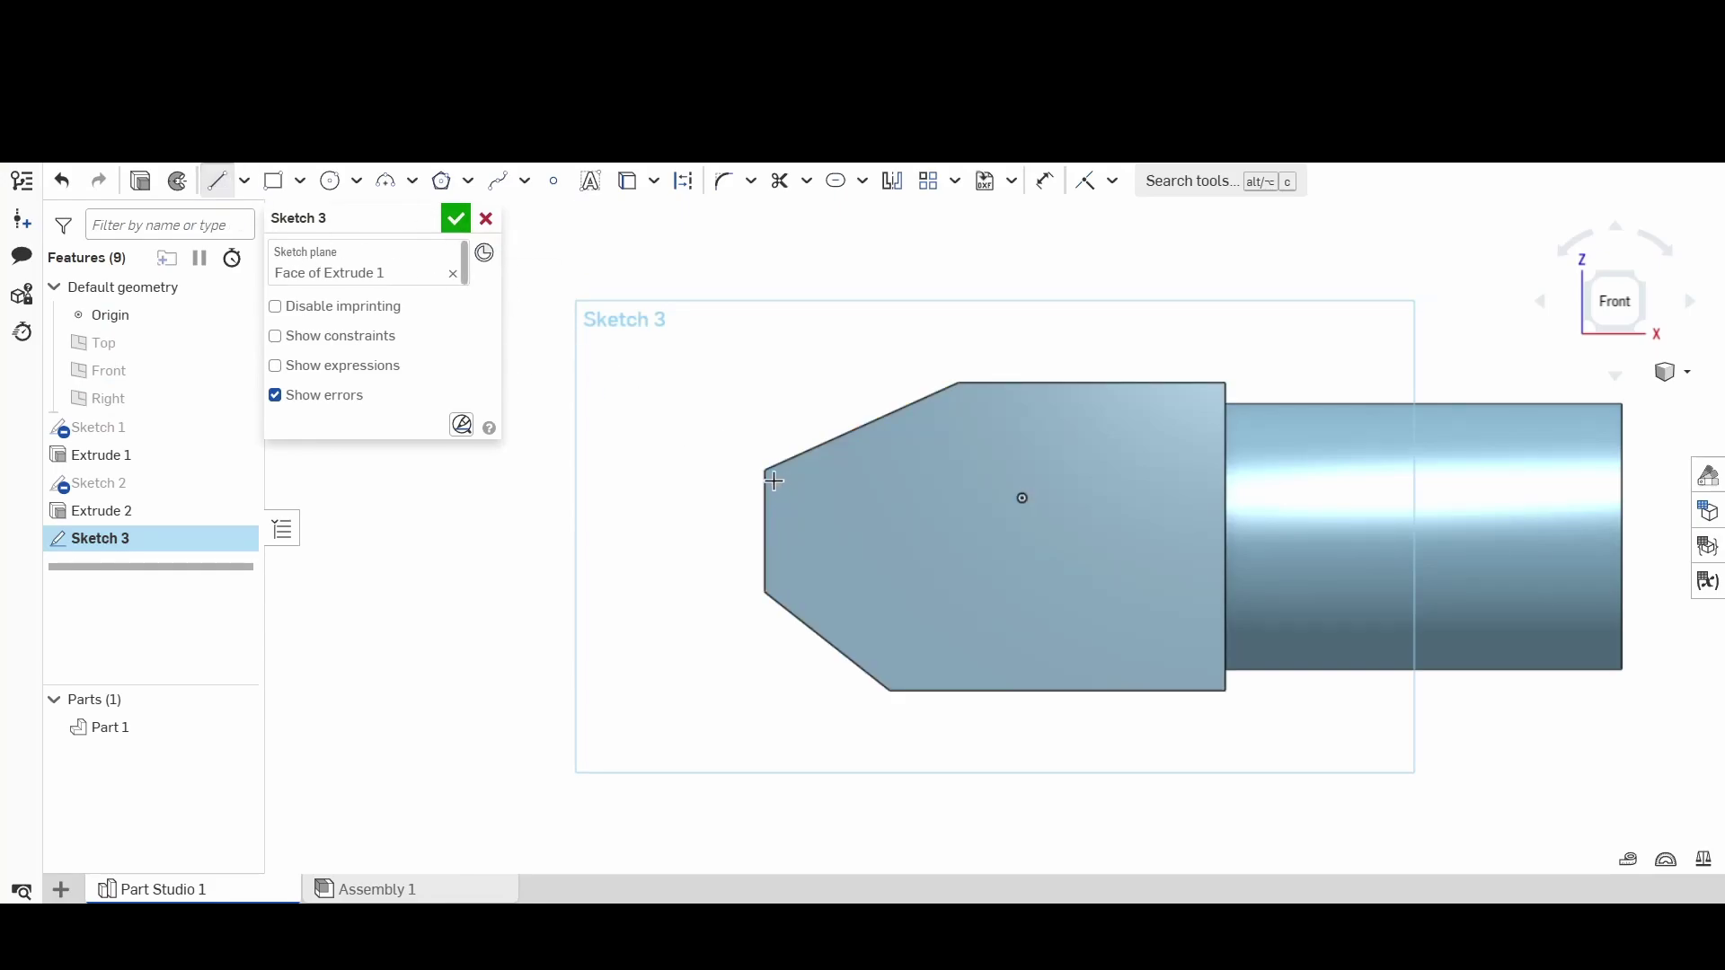
pyautogui.click(766, 470)
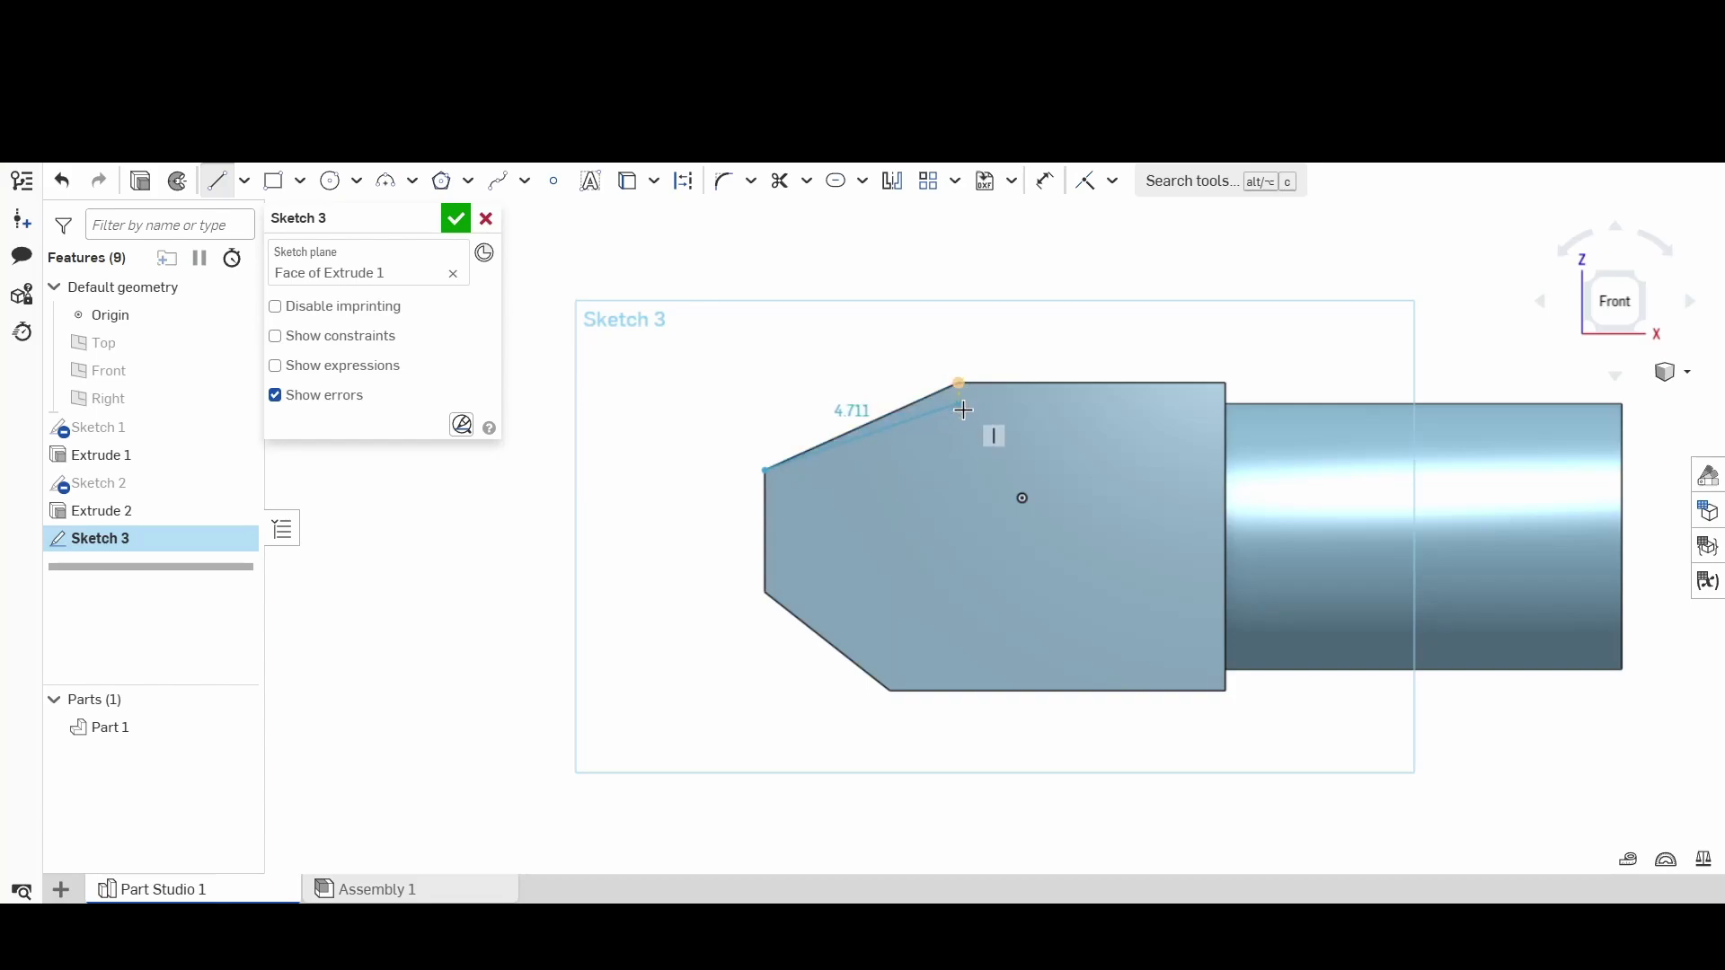
pyautogui.click(958, 471)
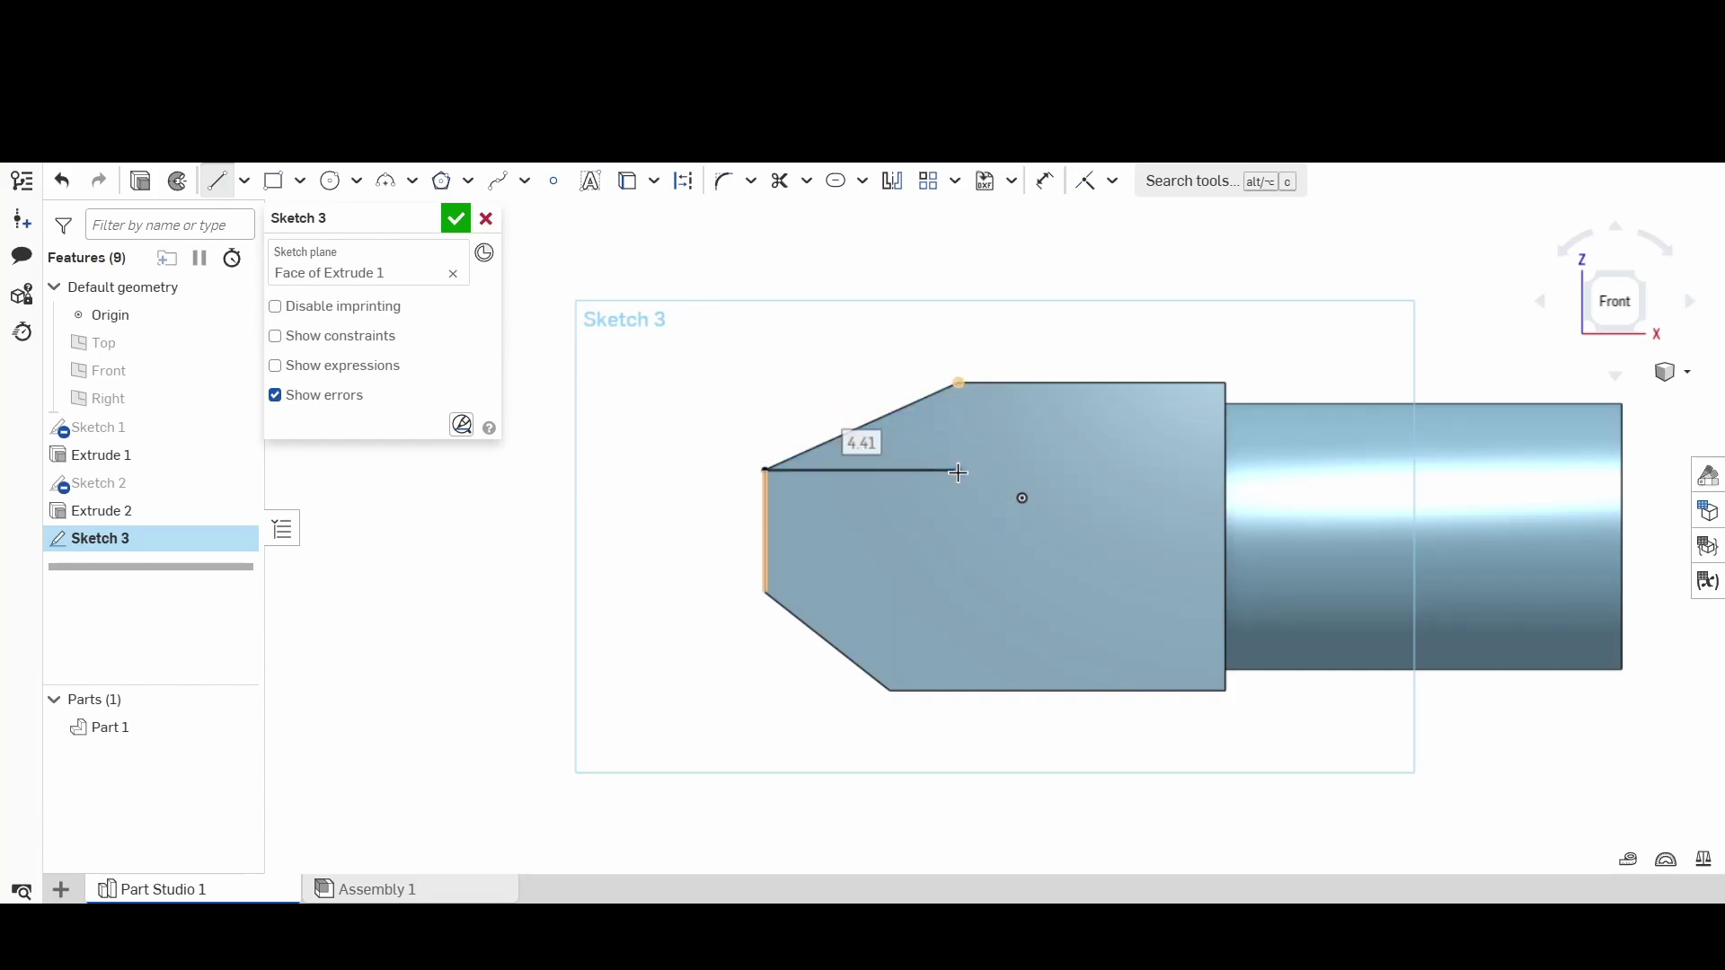
pyautogui.click(957, 385)
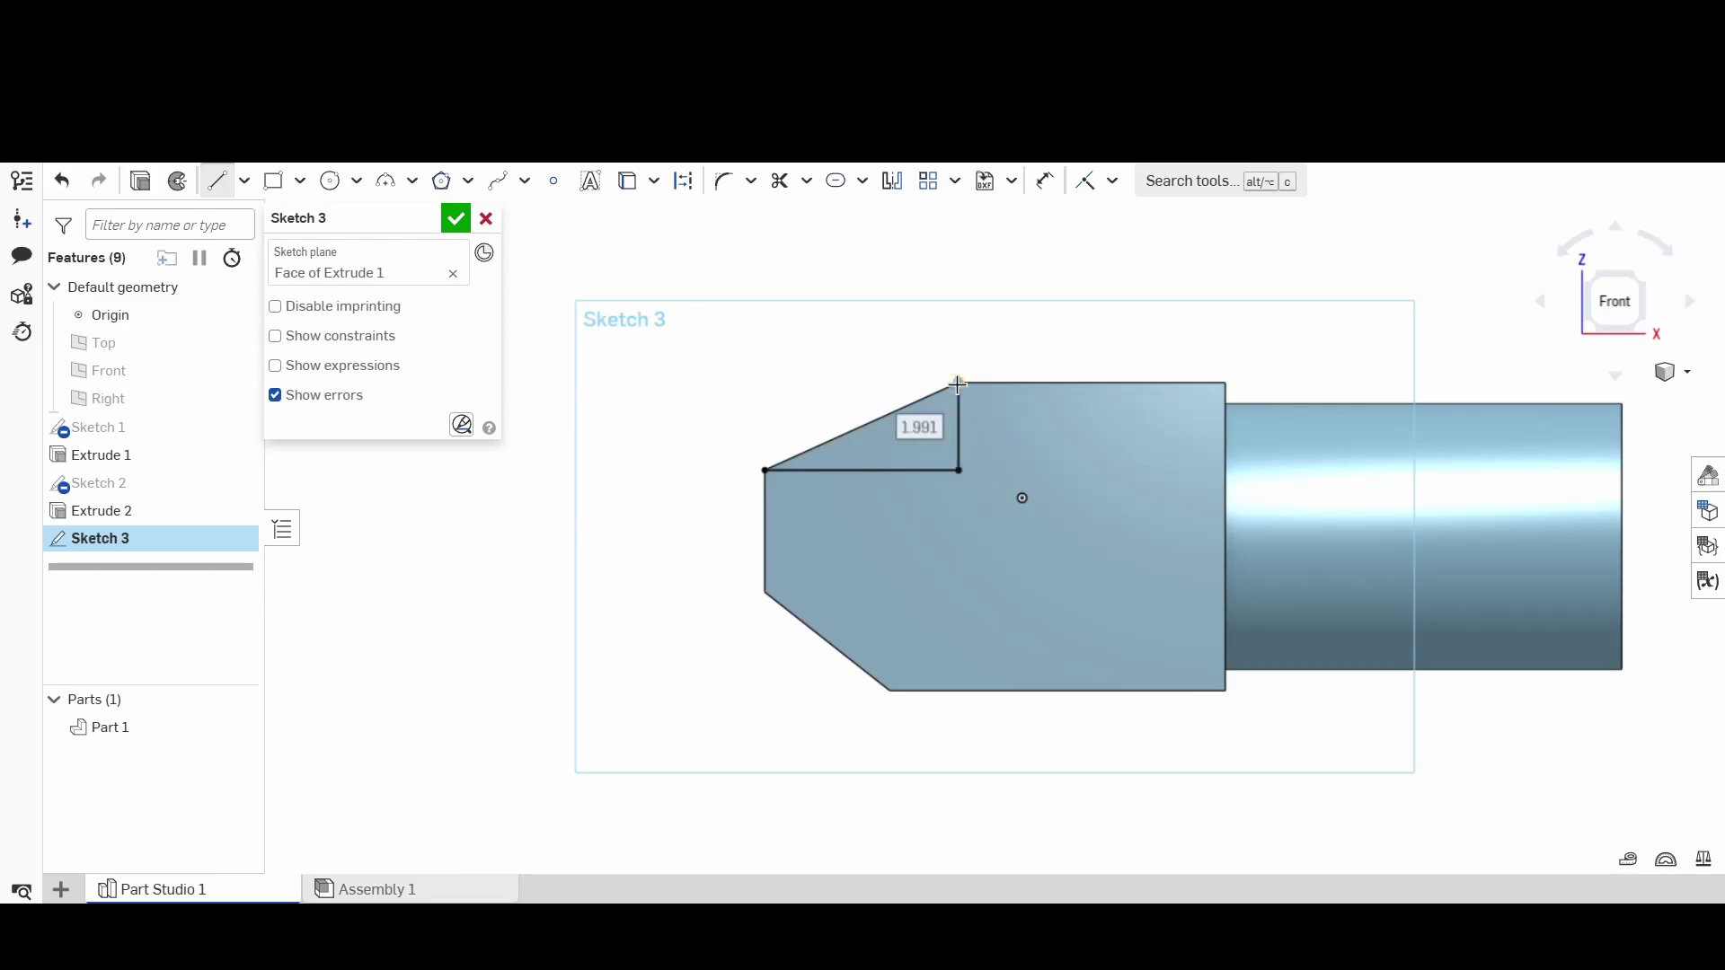
pyautogui.rightClick(979, 369)
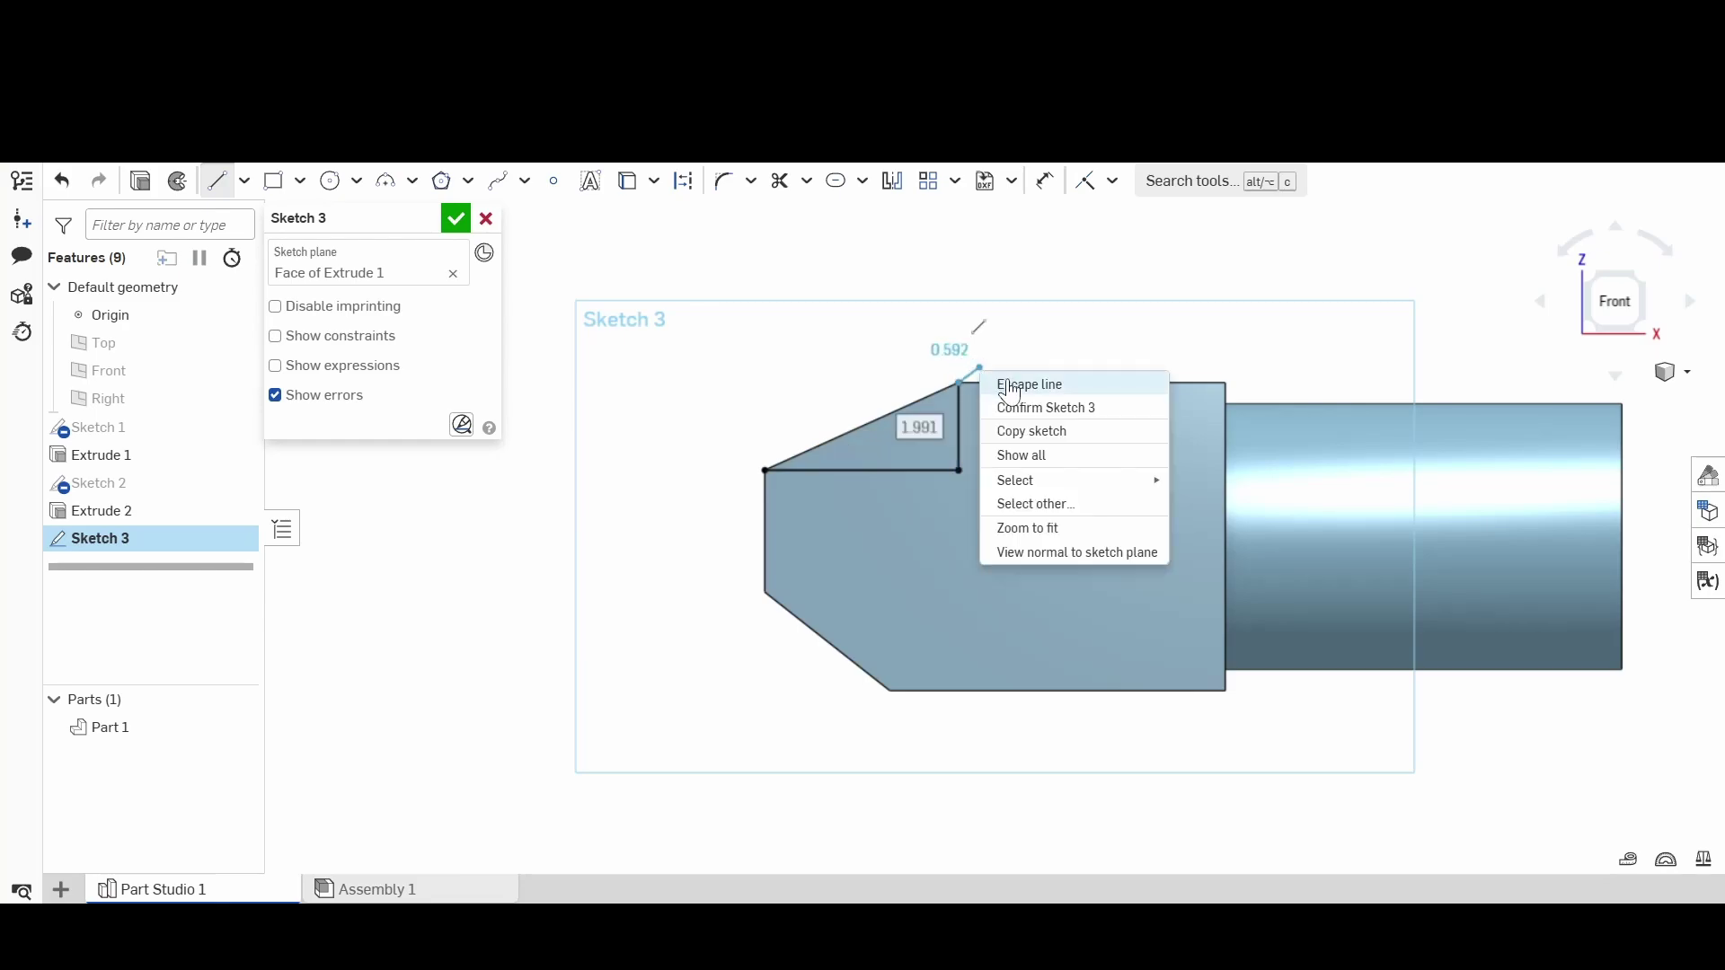
pyautogui.click(1009, 386)
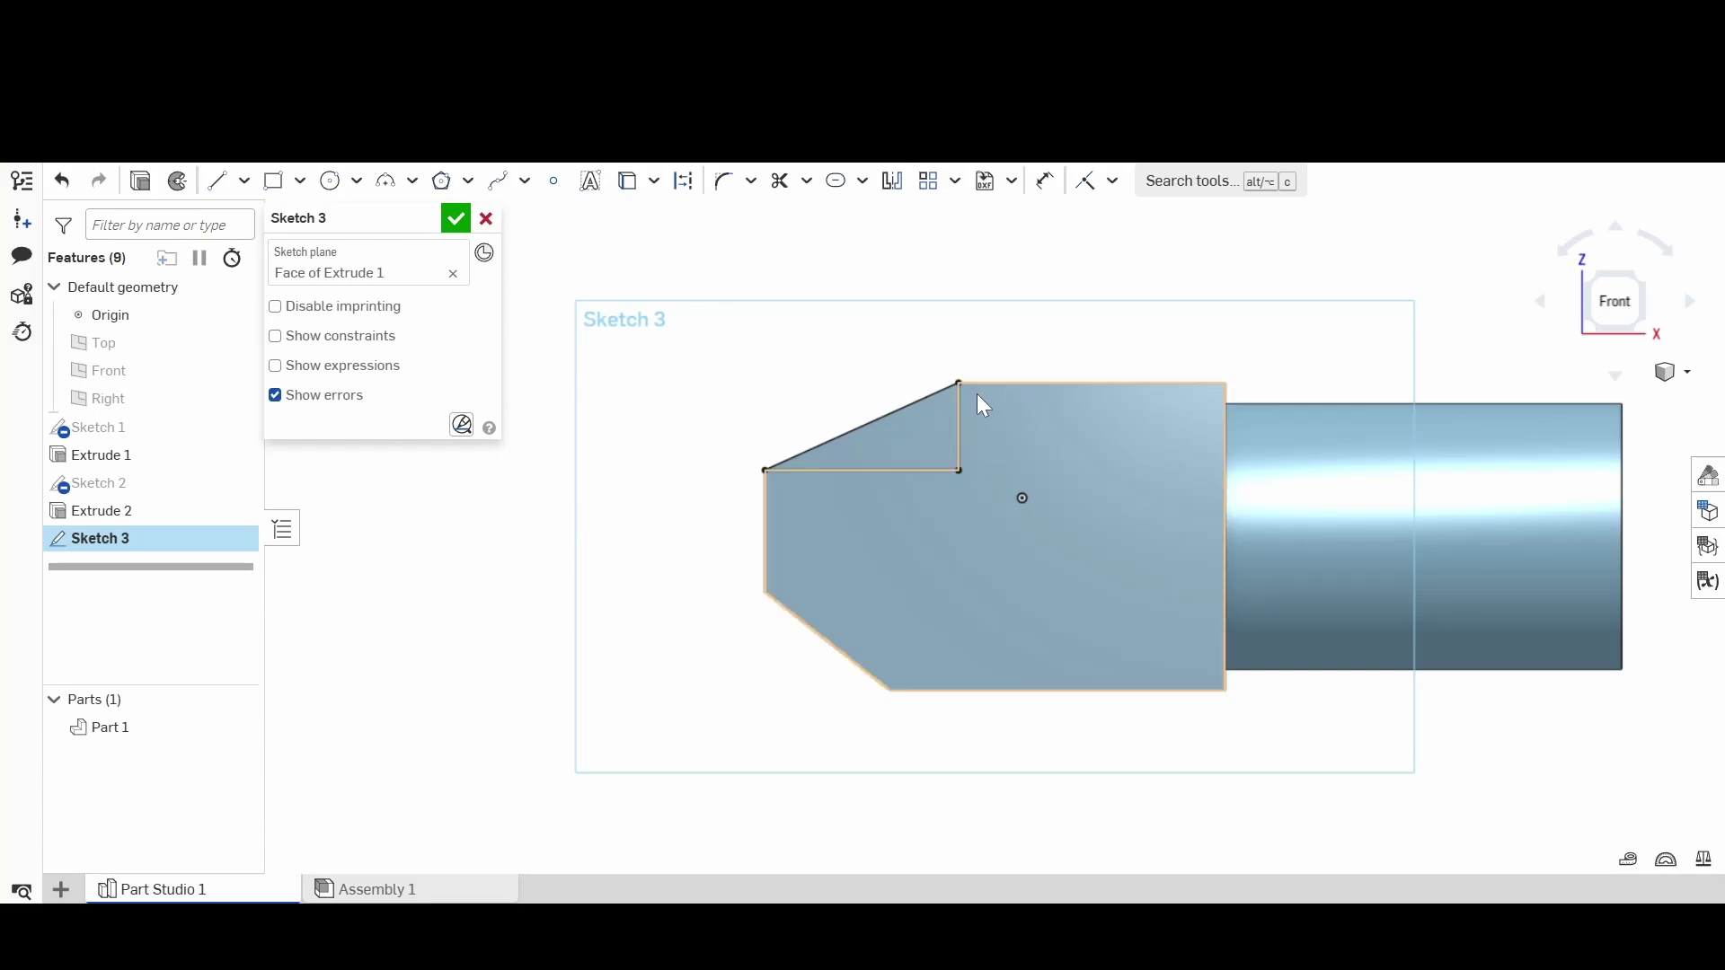
# Step: Sketch a horizontal line about 2.8 cm long and a vertical line about 2.2 cm long joining the ends of the lower sloped edge
pyautogui.click(216, 181)
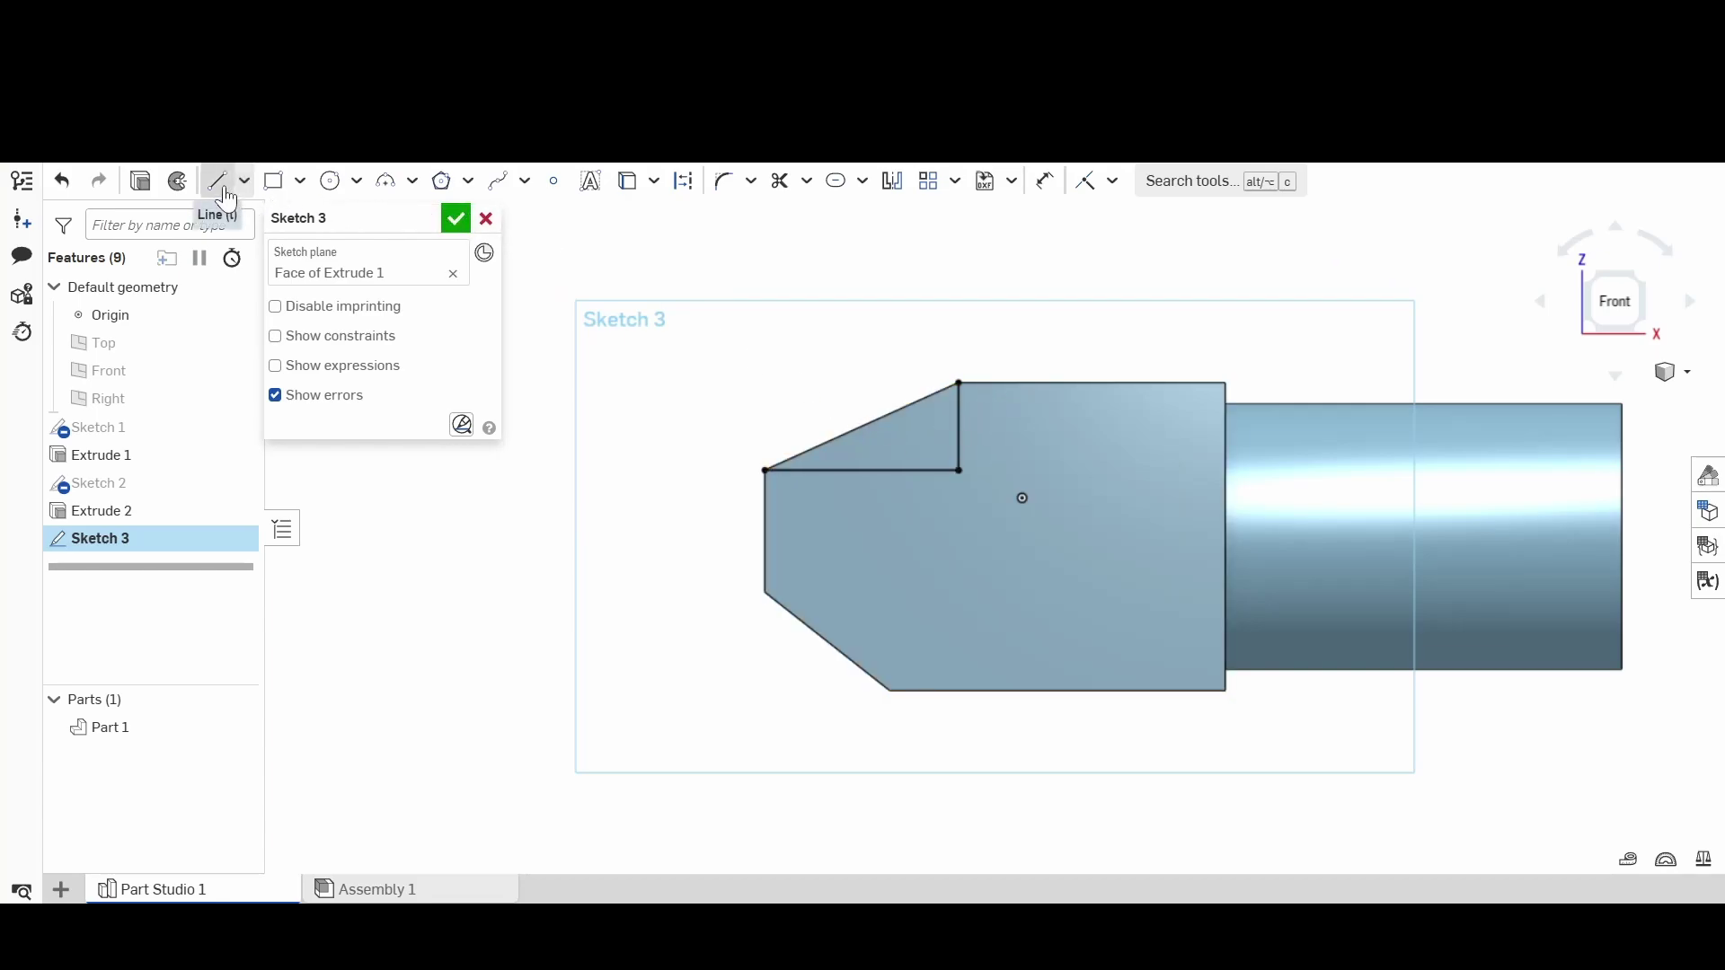
pyautogui.click(763, 591)
pyautogui.click(889, 590)
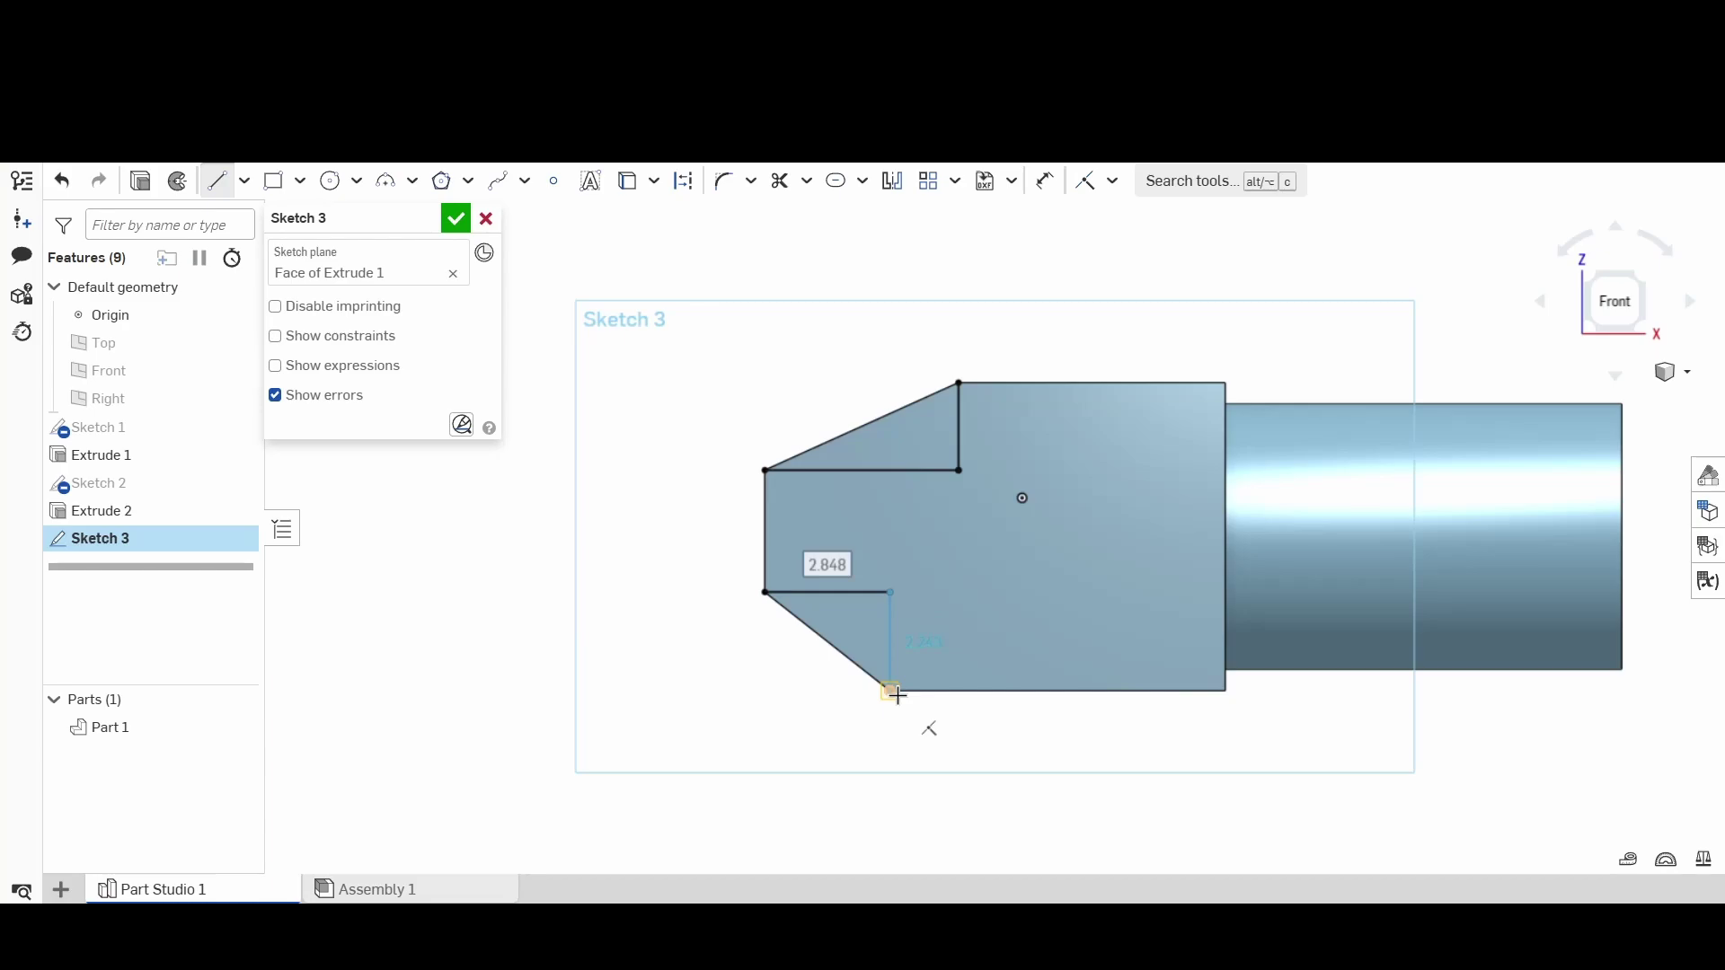
pyautogui.click(892, 692)
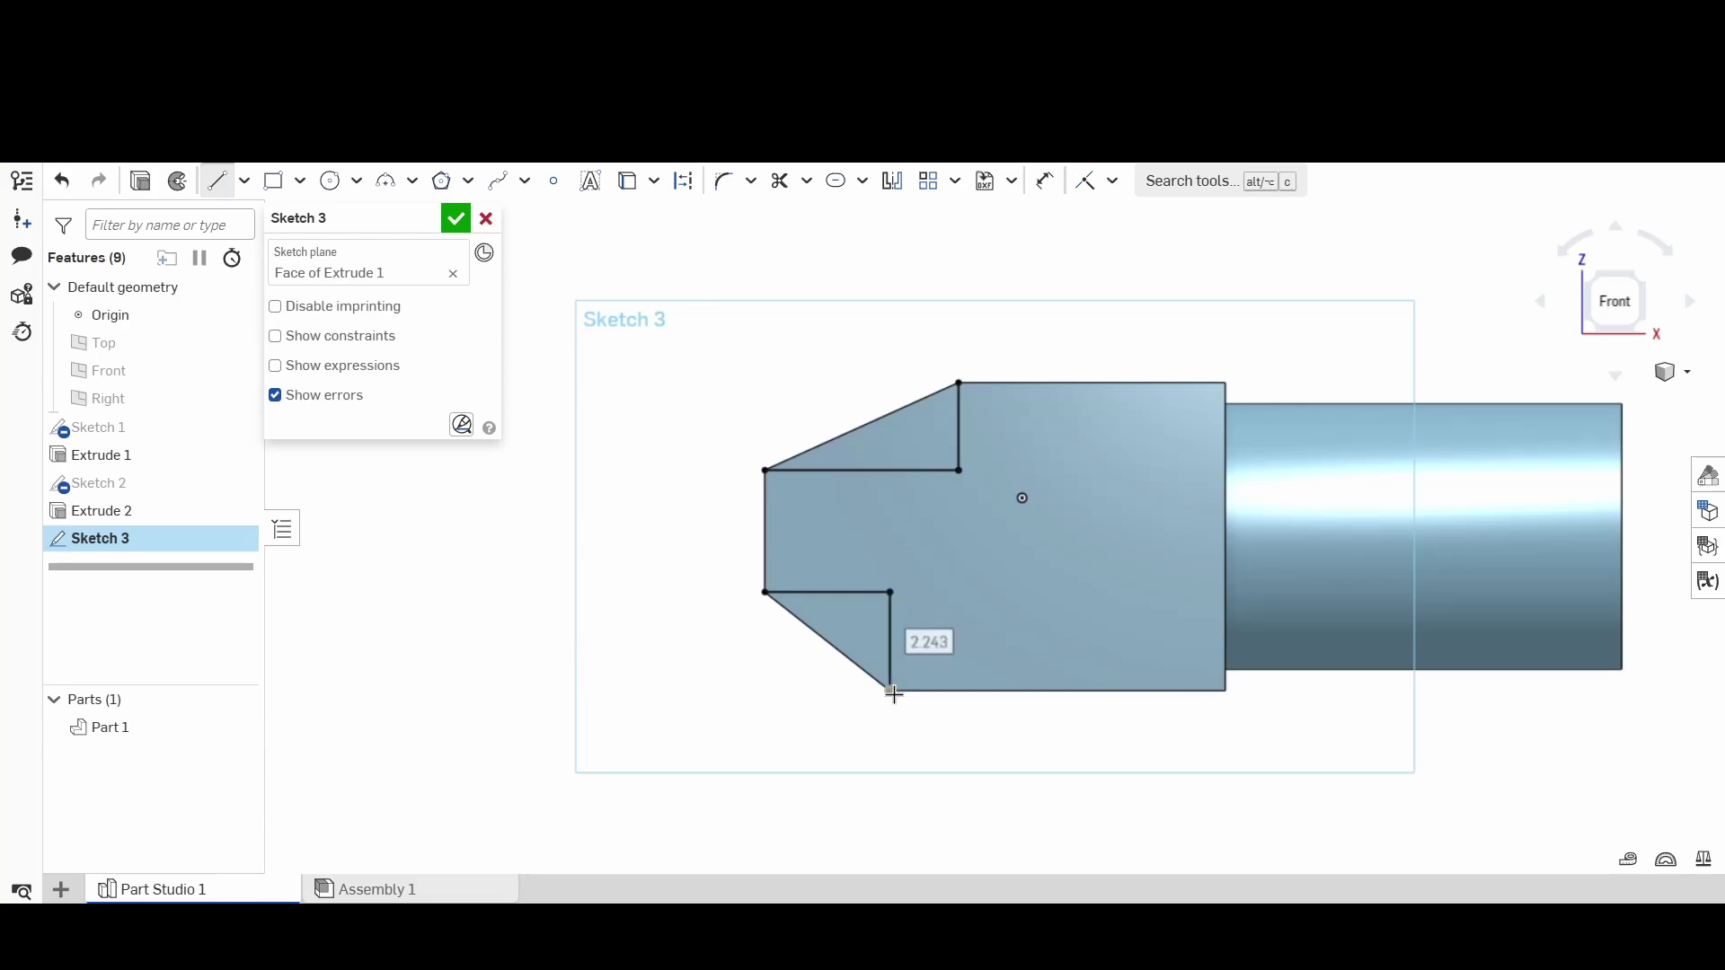
pyautogui.rightClick(919, 748)
pyautogui.click(977, 573)
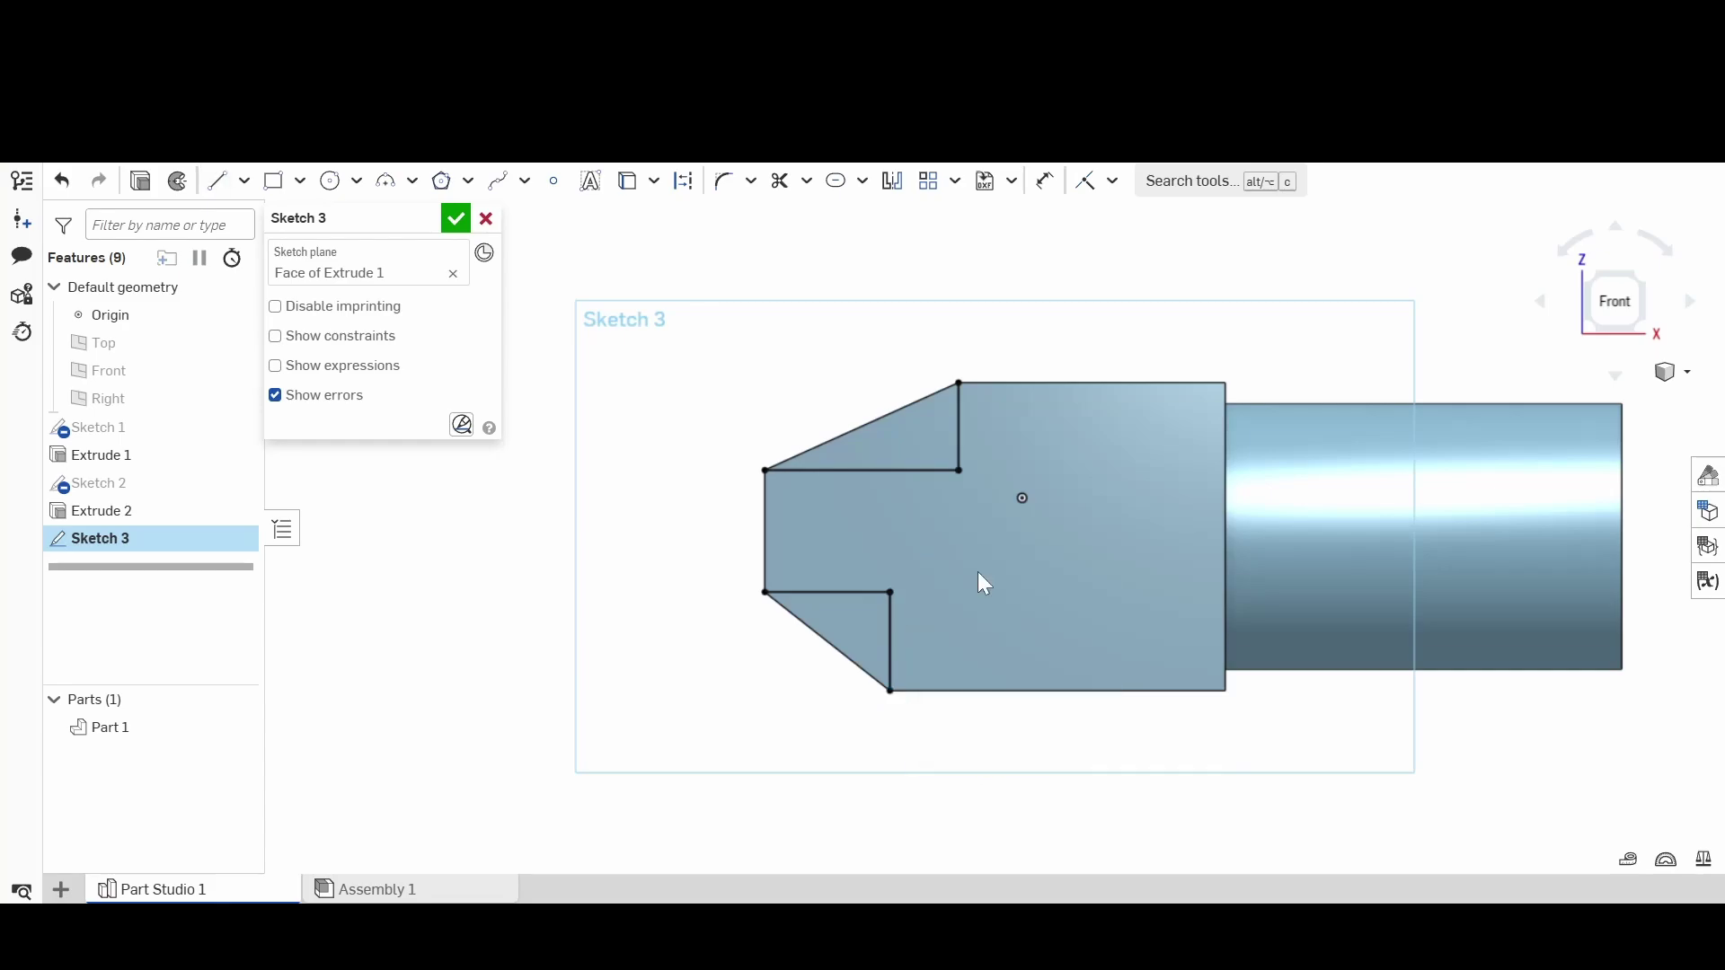
# Step: Extend the lower horizontal line from its corner to the block edge at the cylinder with a line about 7.6 cm long
pyautogui.click(217, 180)
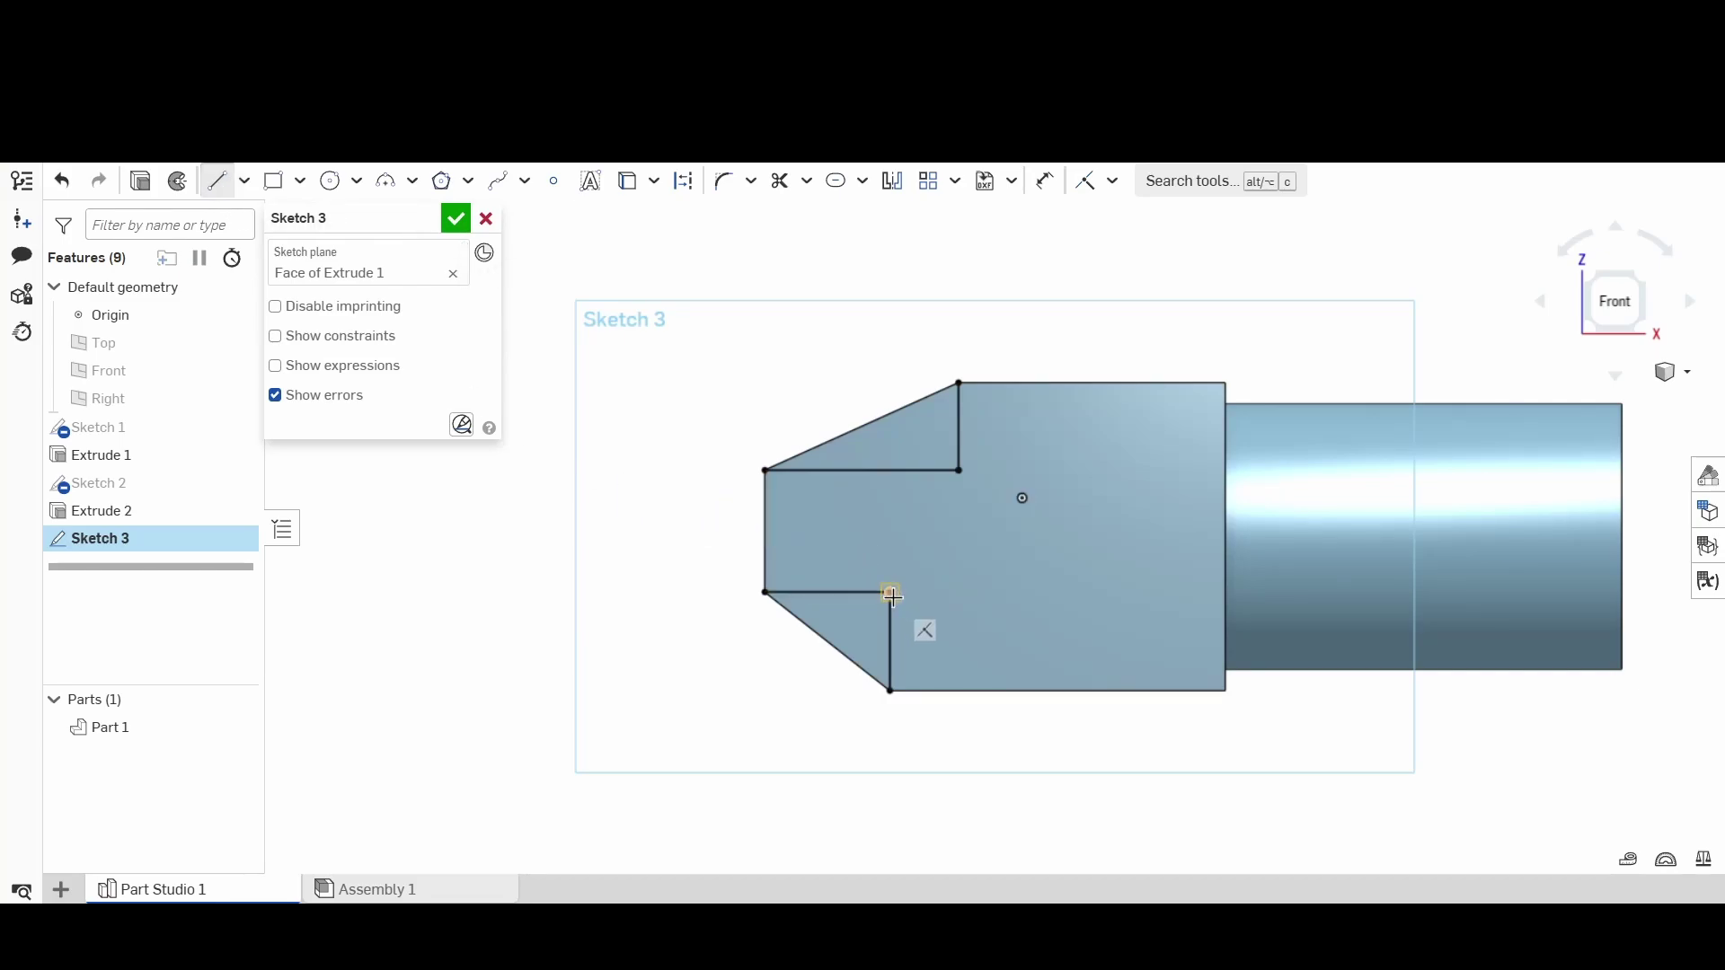
pyautogui.click(890, 592)
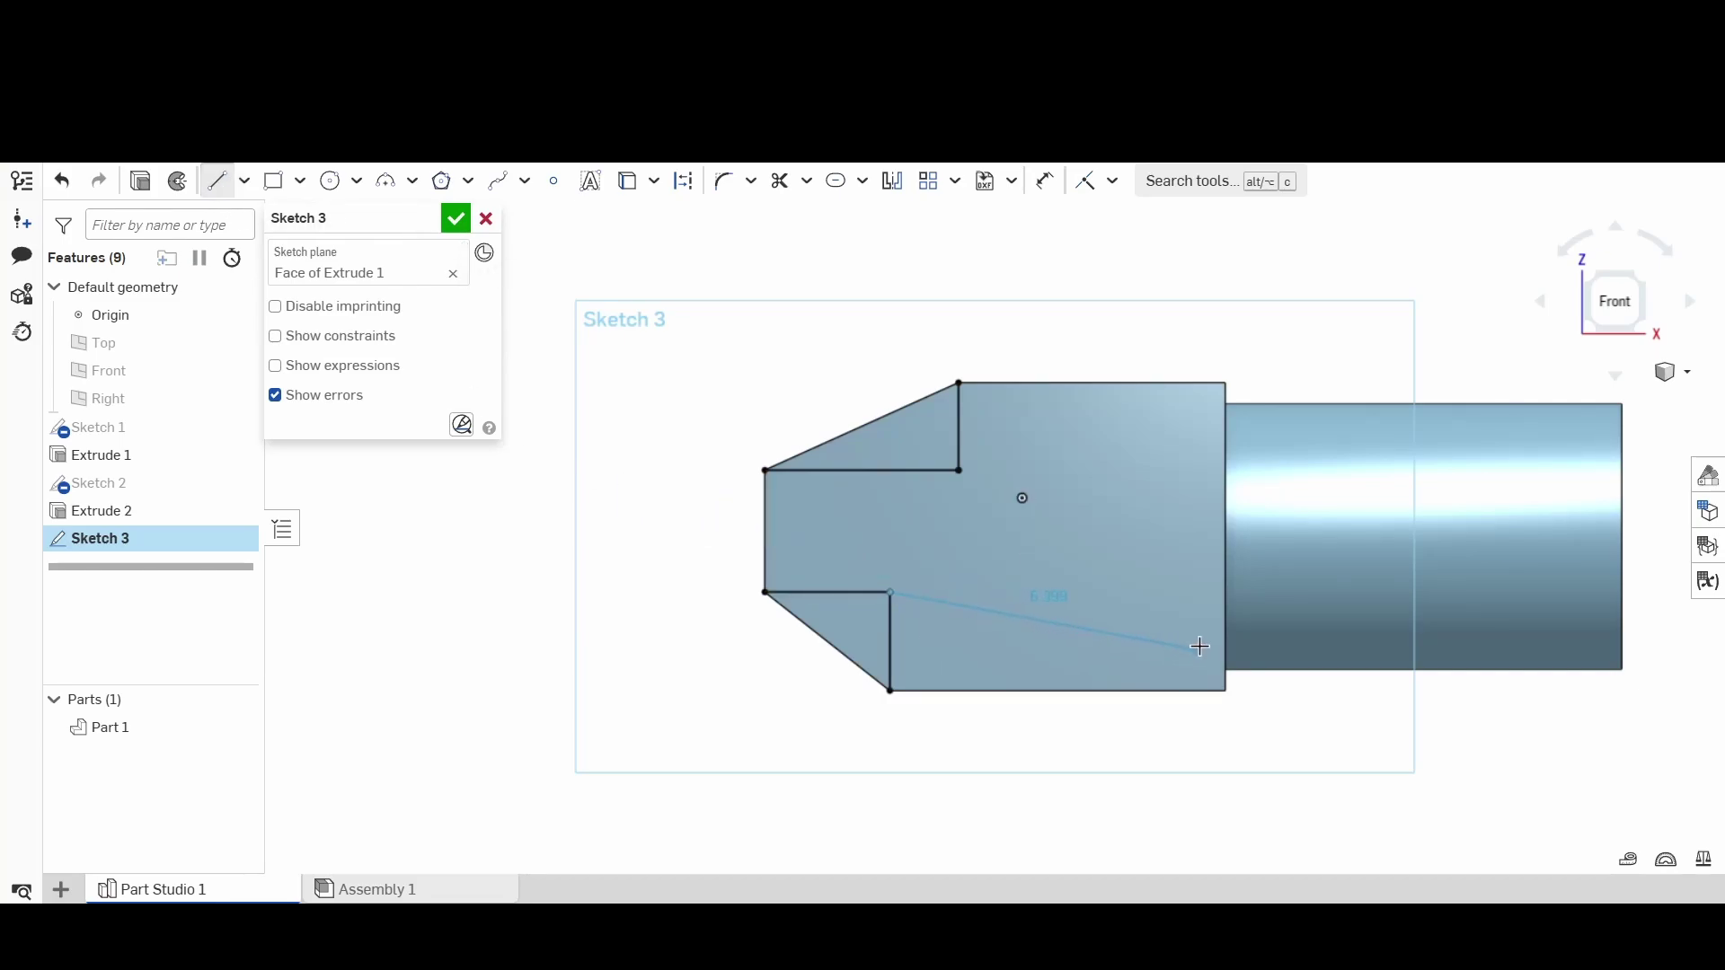
pyautogui.click(1224, 591)
pyautogui.rightClick(1224, 591)
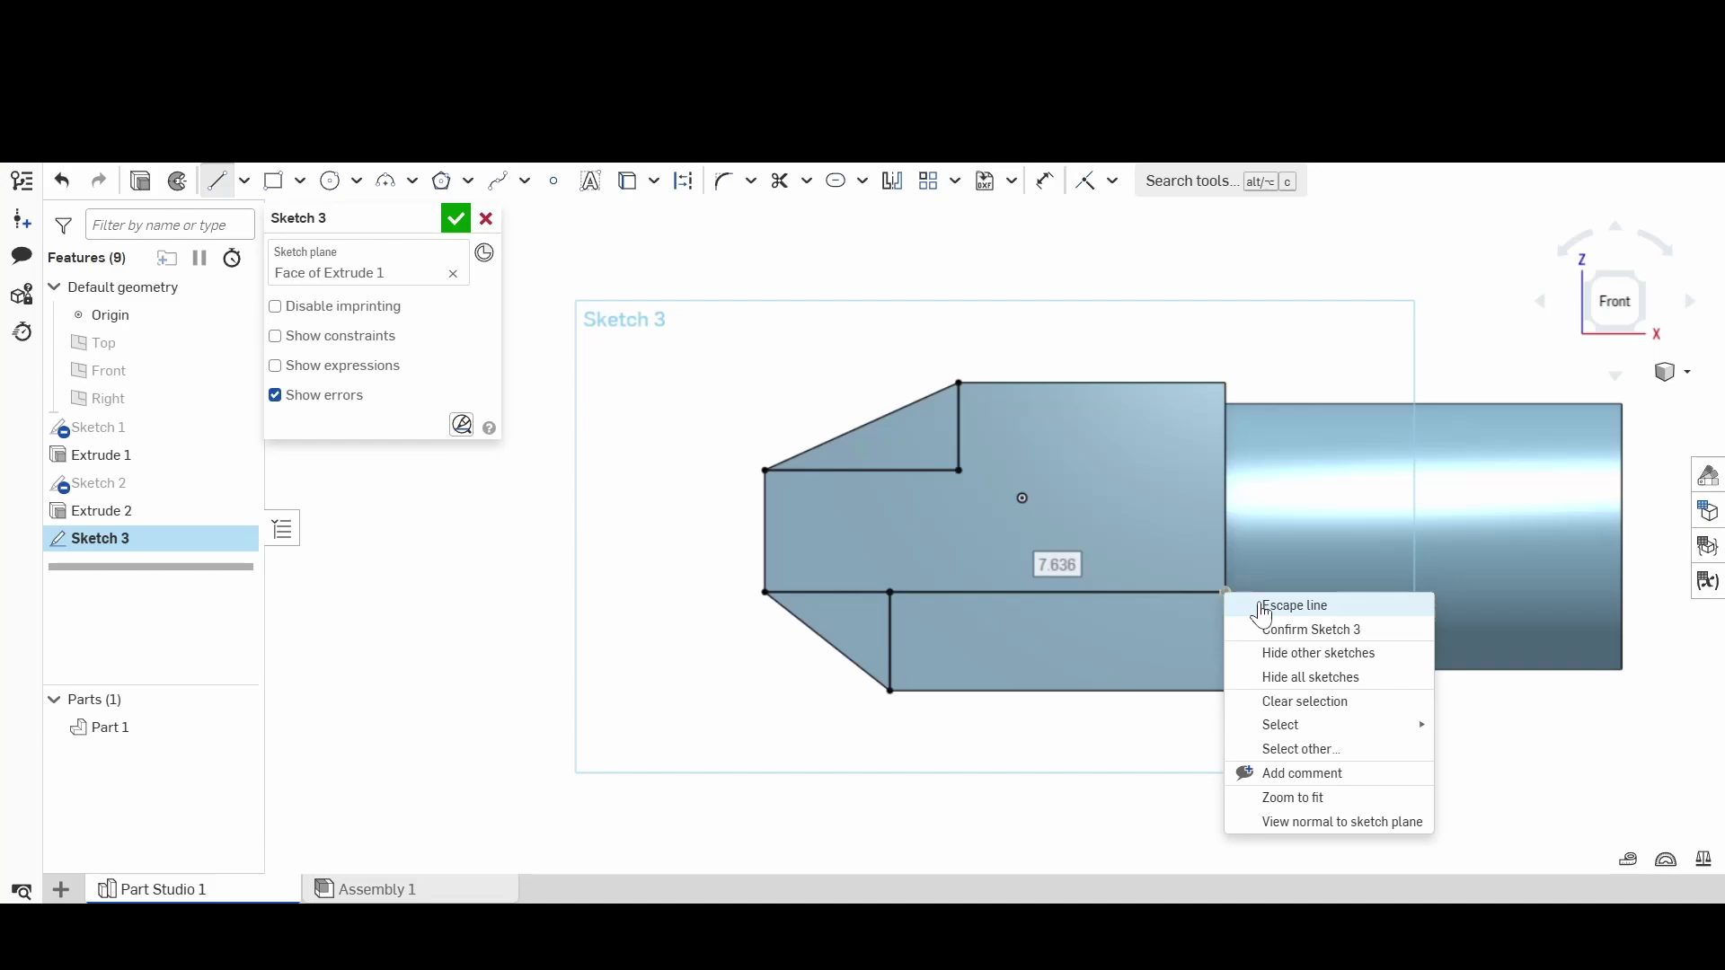
pyautogui.press('Escape')
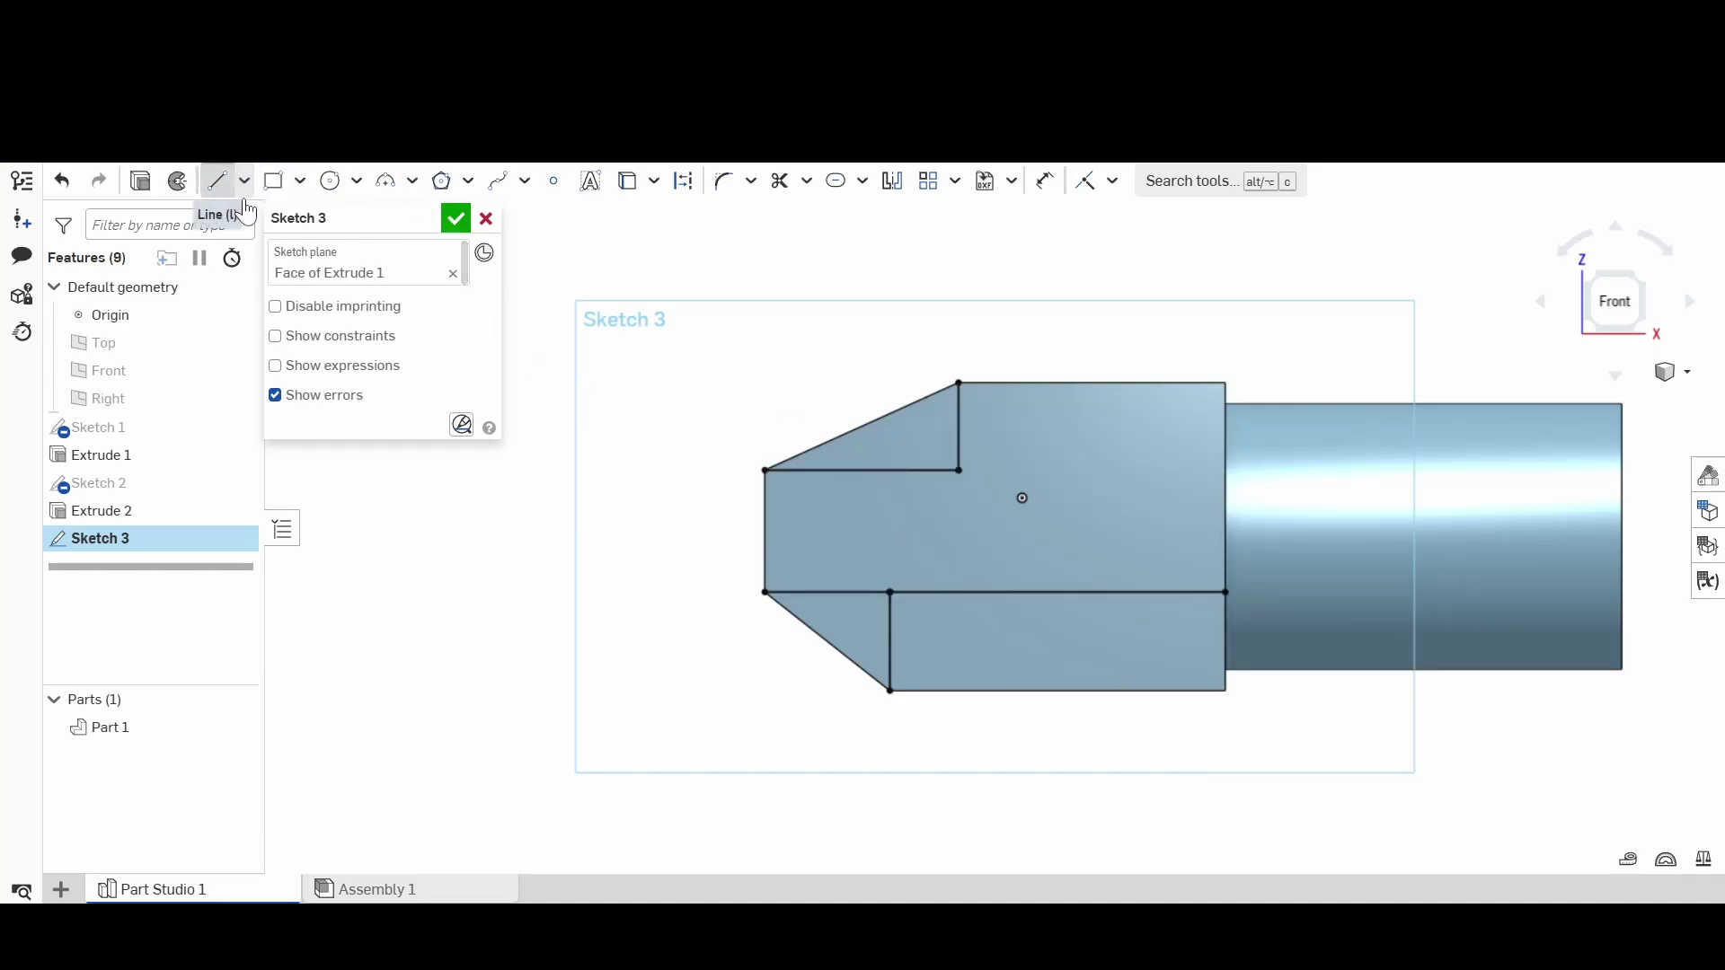
# Step: Sketch a vertical line about 2.8 cm long from the upper corner point down to the long horizontal line
pyautogui.click(216, 181)
pyautogui.click(958, 470)
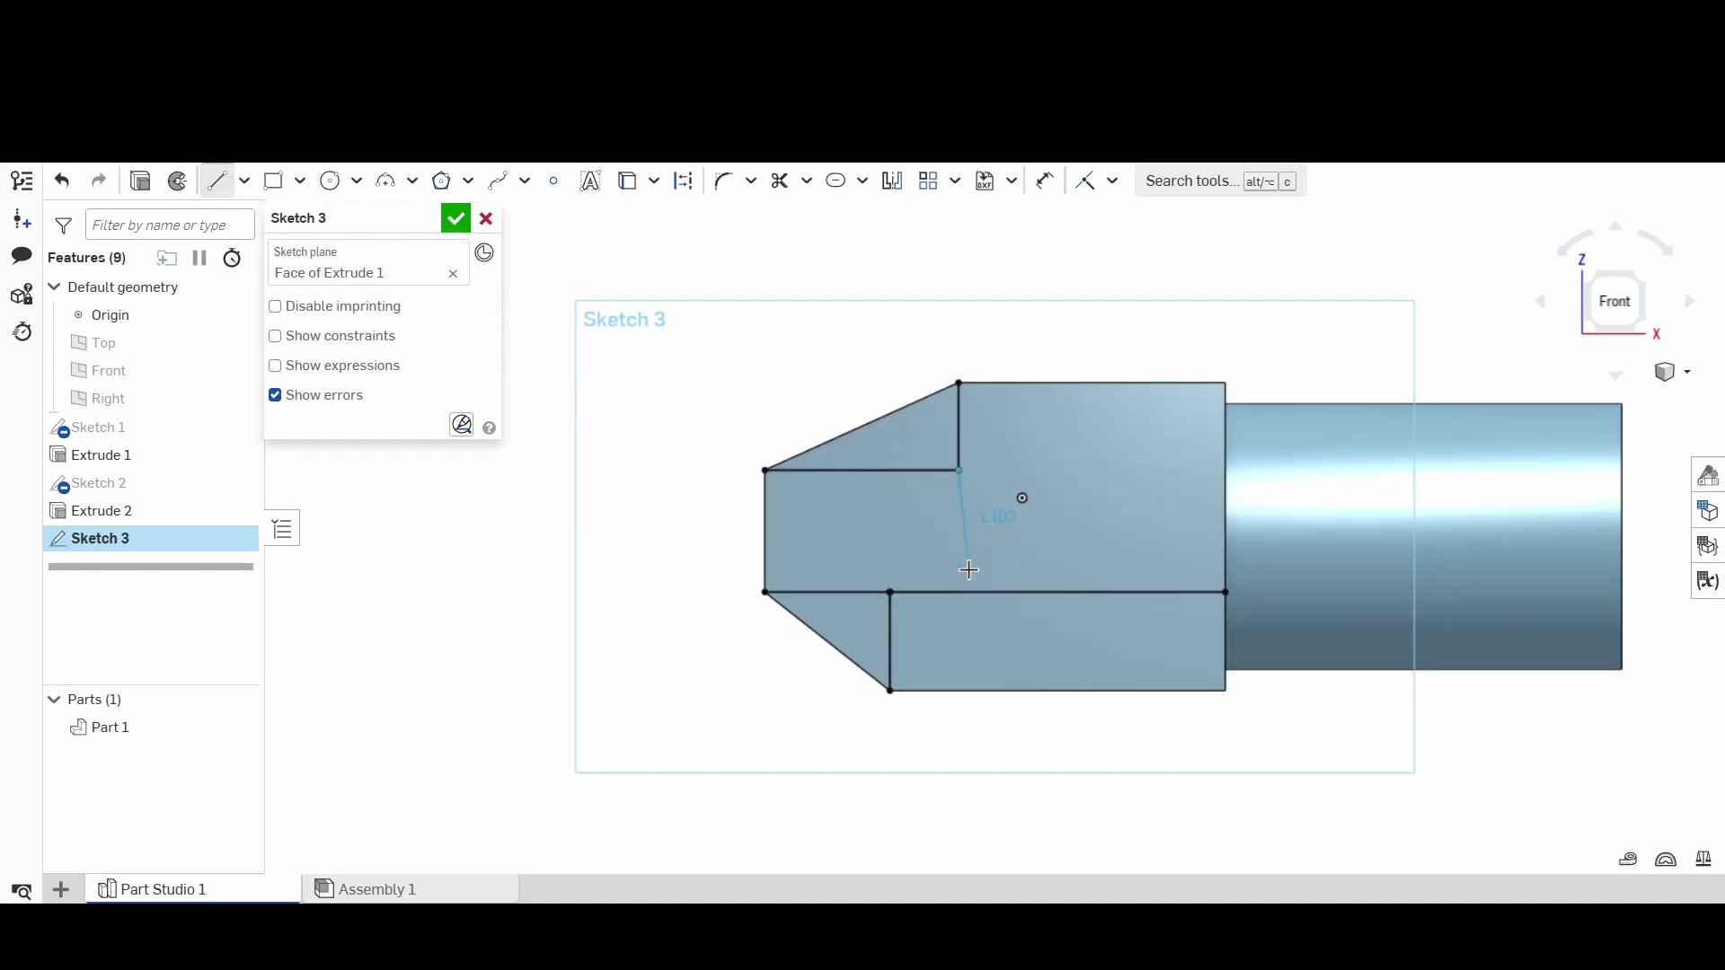
pyautogui.click(958, 593)
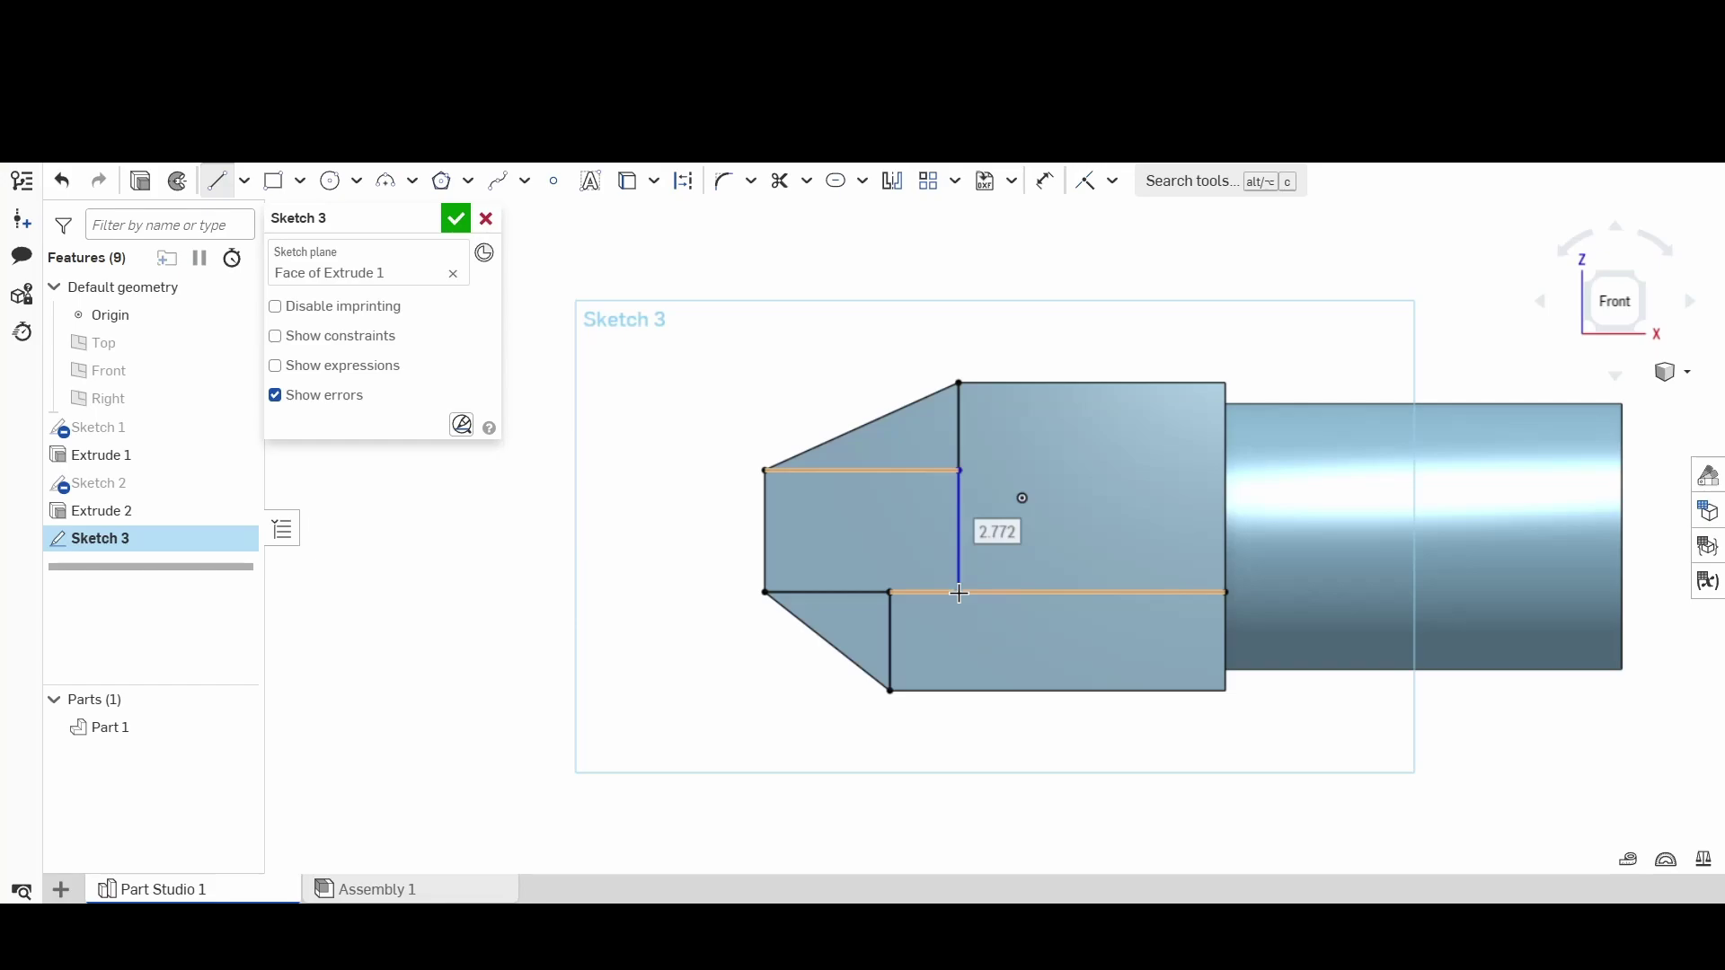
pyautogui.rightClick(770, 393)
pyautogui.click(820, 404)
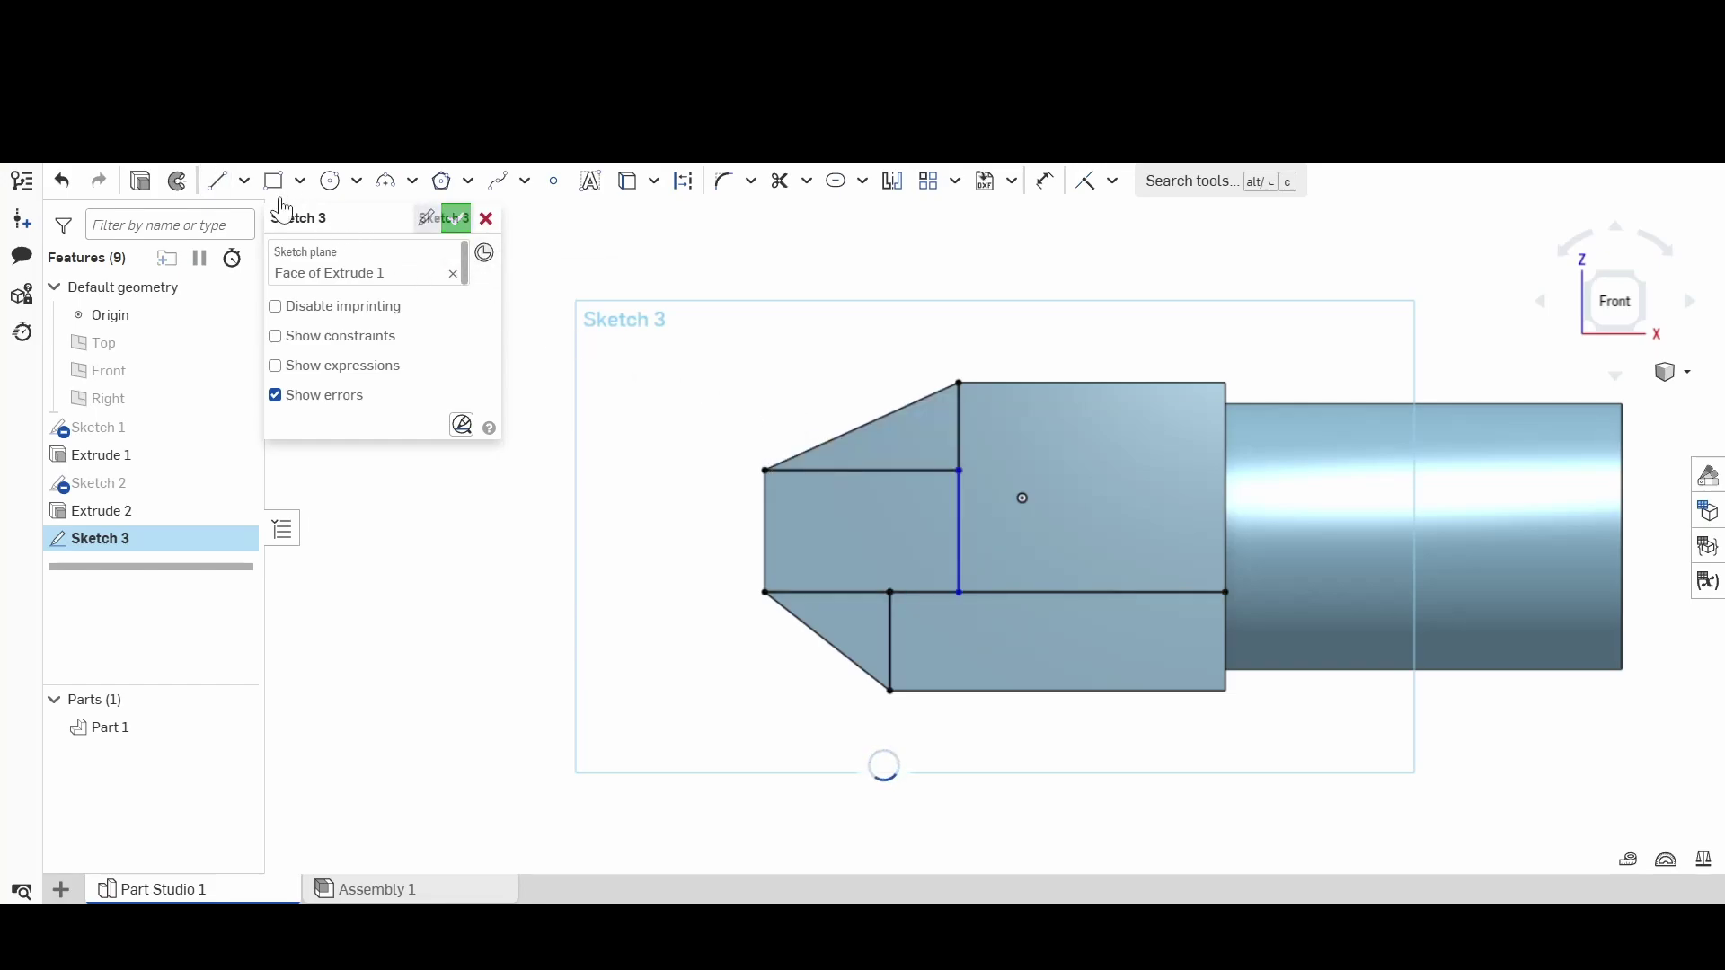
# Step: From the upper corner point, sketch a 1.8 cm horizontal, a 3.3 cm slanted and a 4.8 cm vertical line to the top edge, all approximate lengths
pyautogui.click(216, 181)
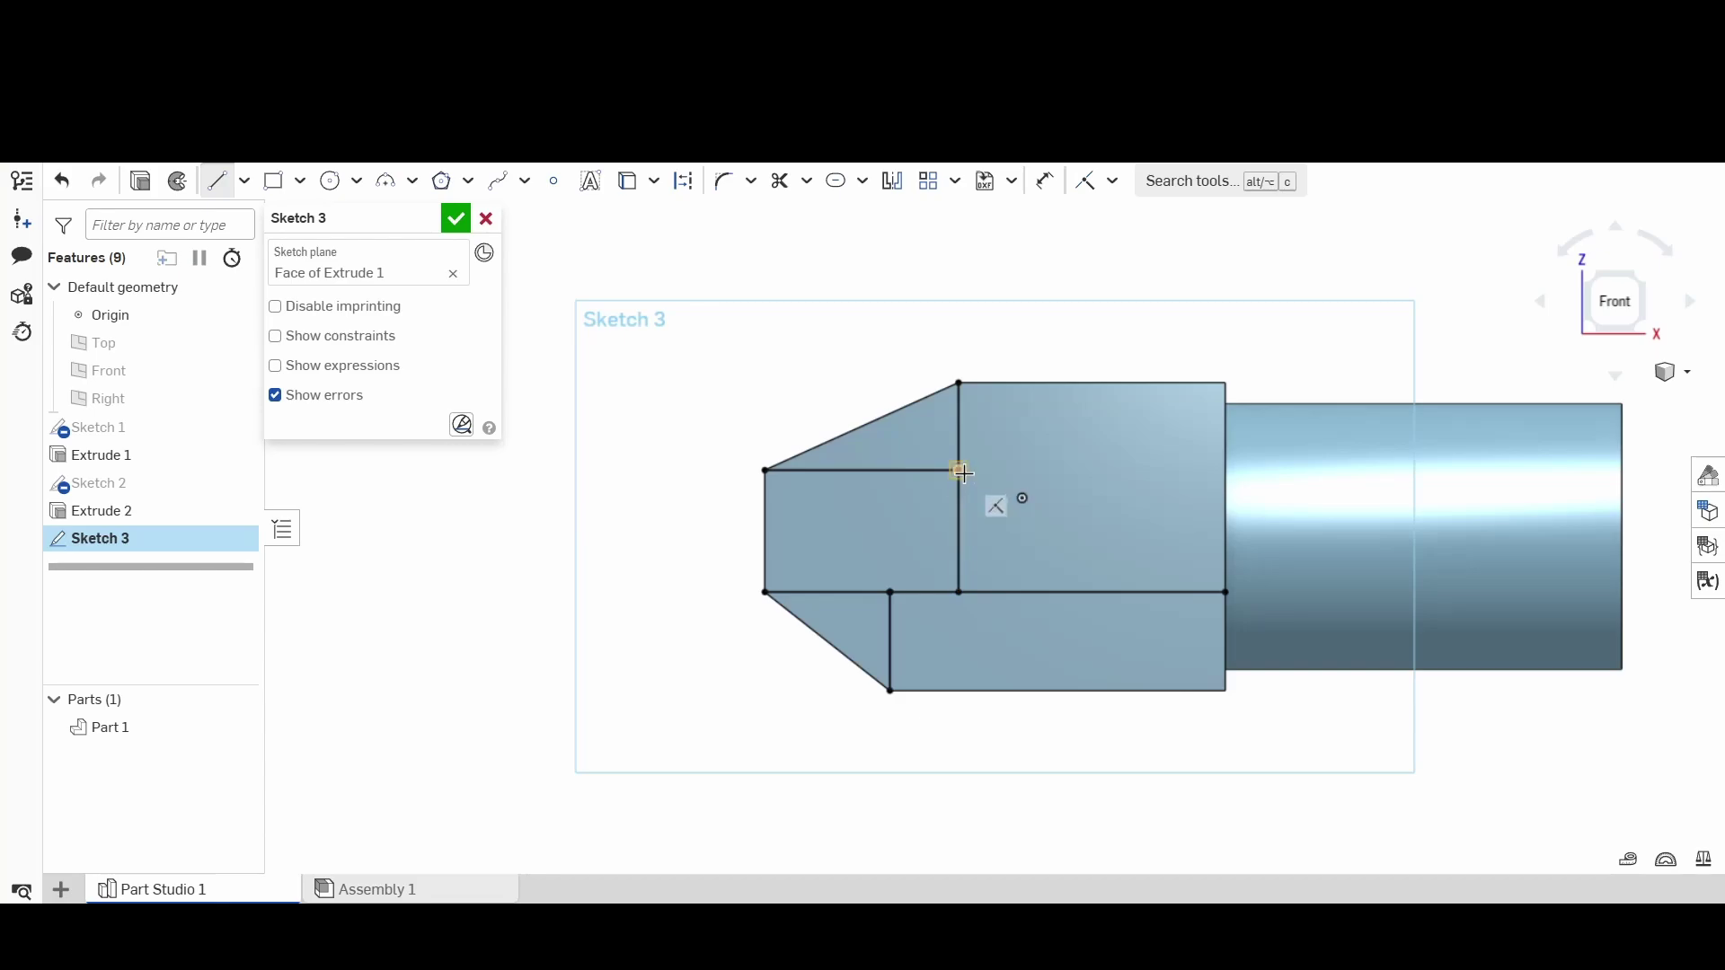
pyautogui.click(959, 470)
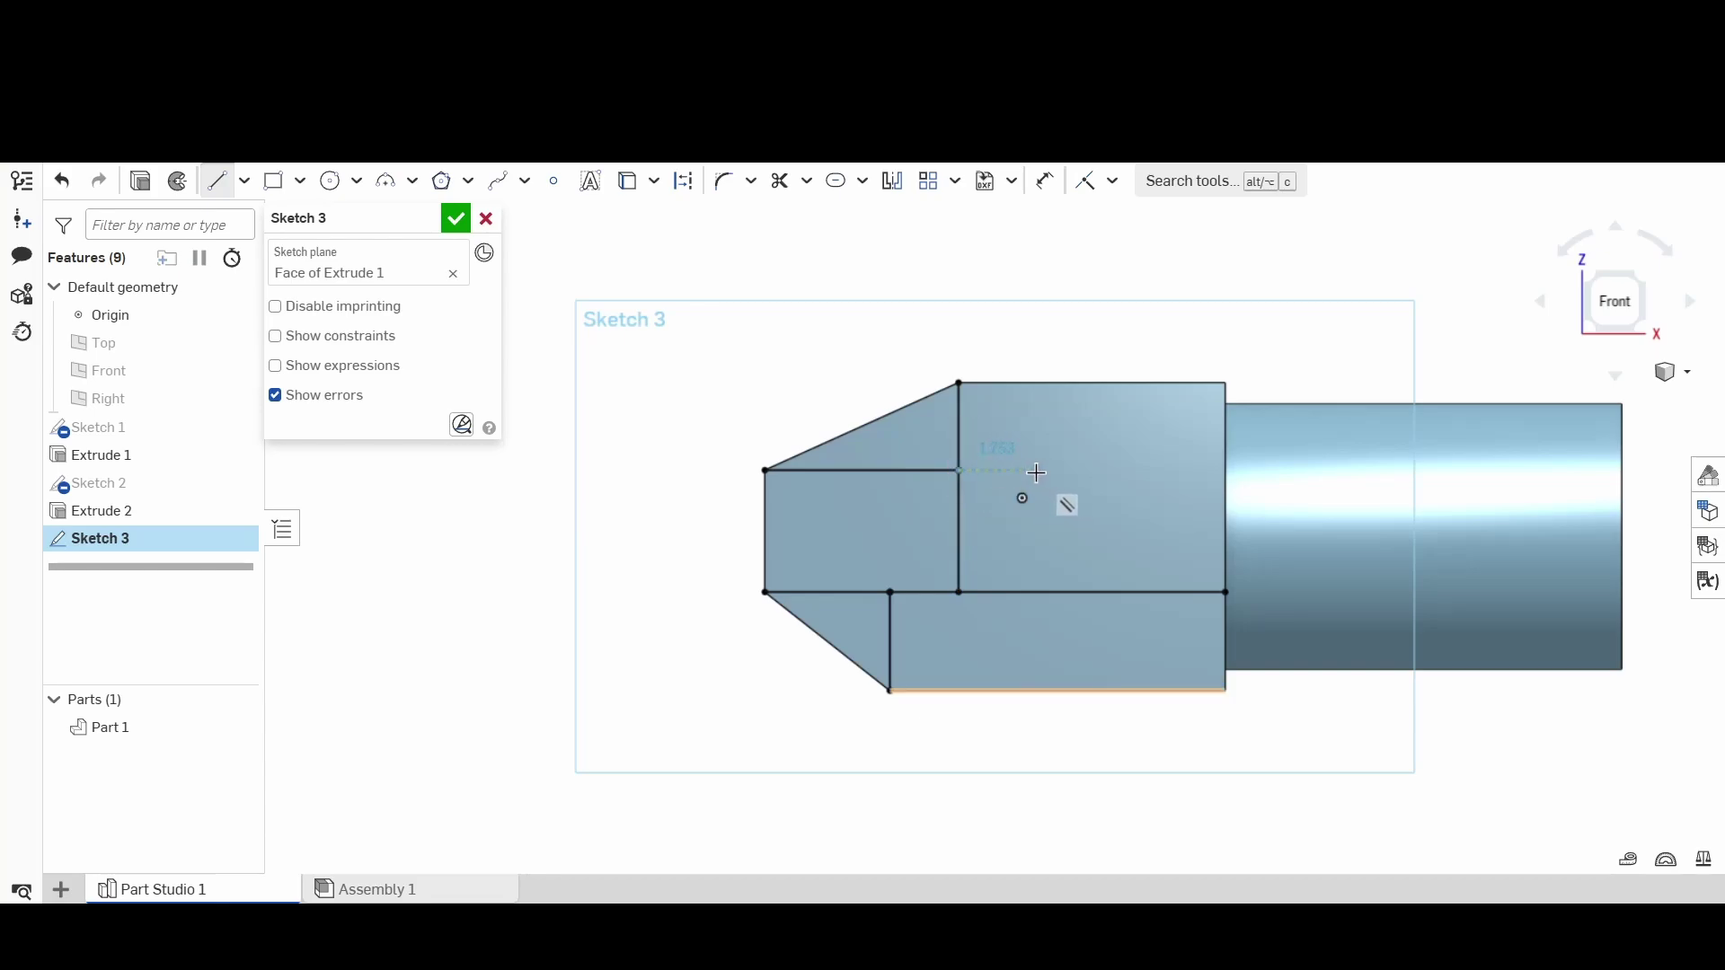
pyautogui.click(1036, 470)
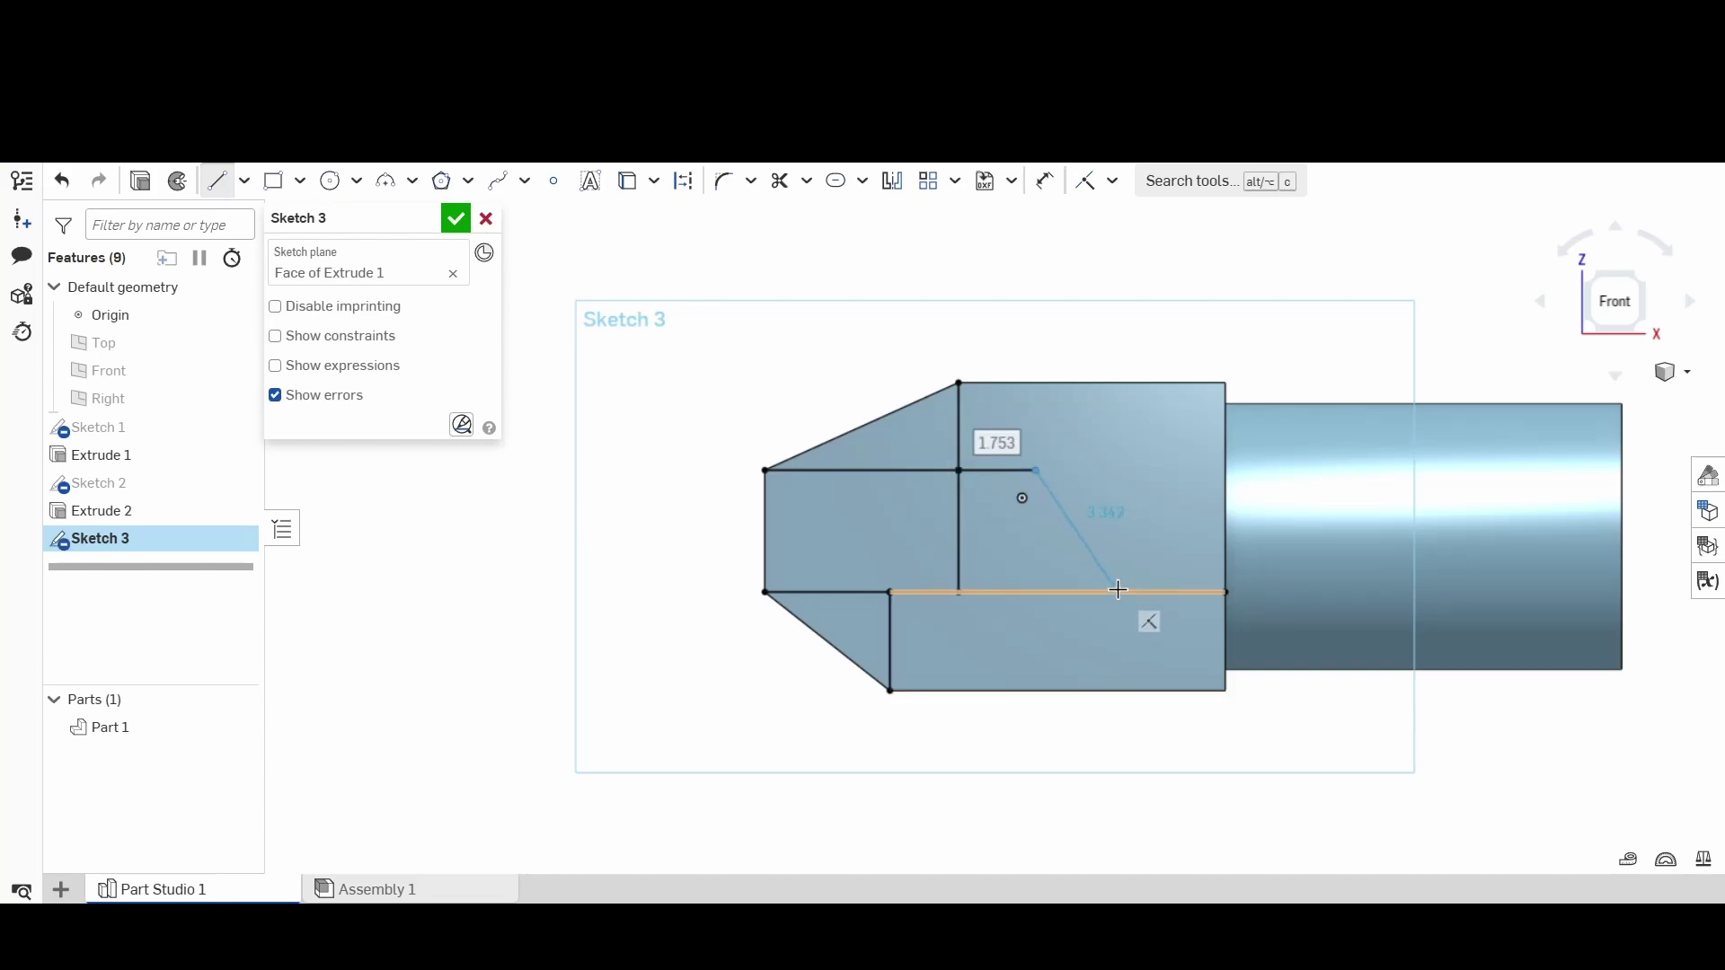
pyautogui.click(1118, 590)
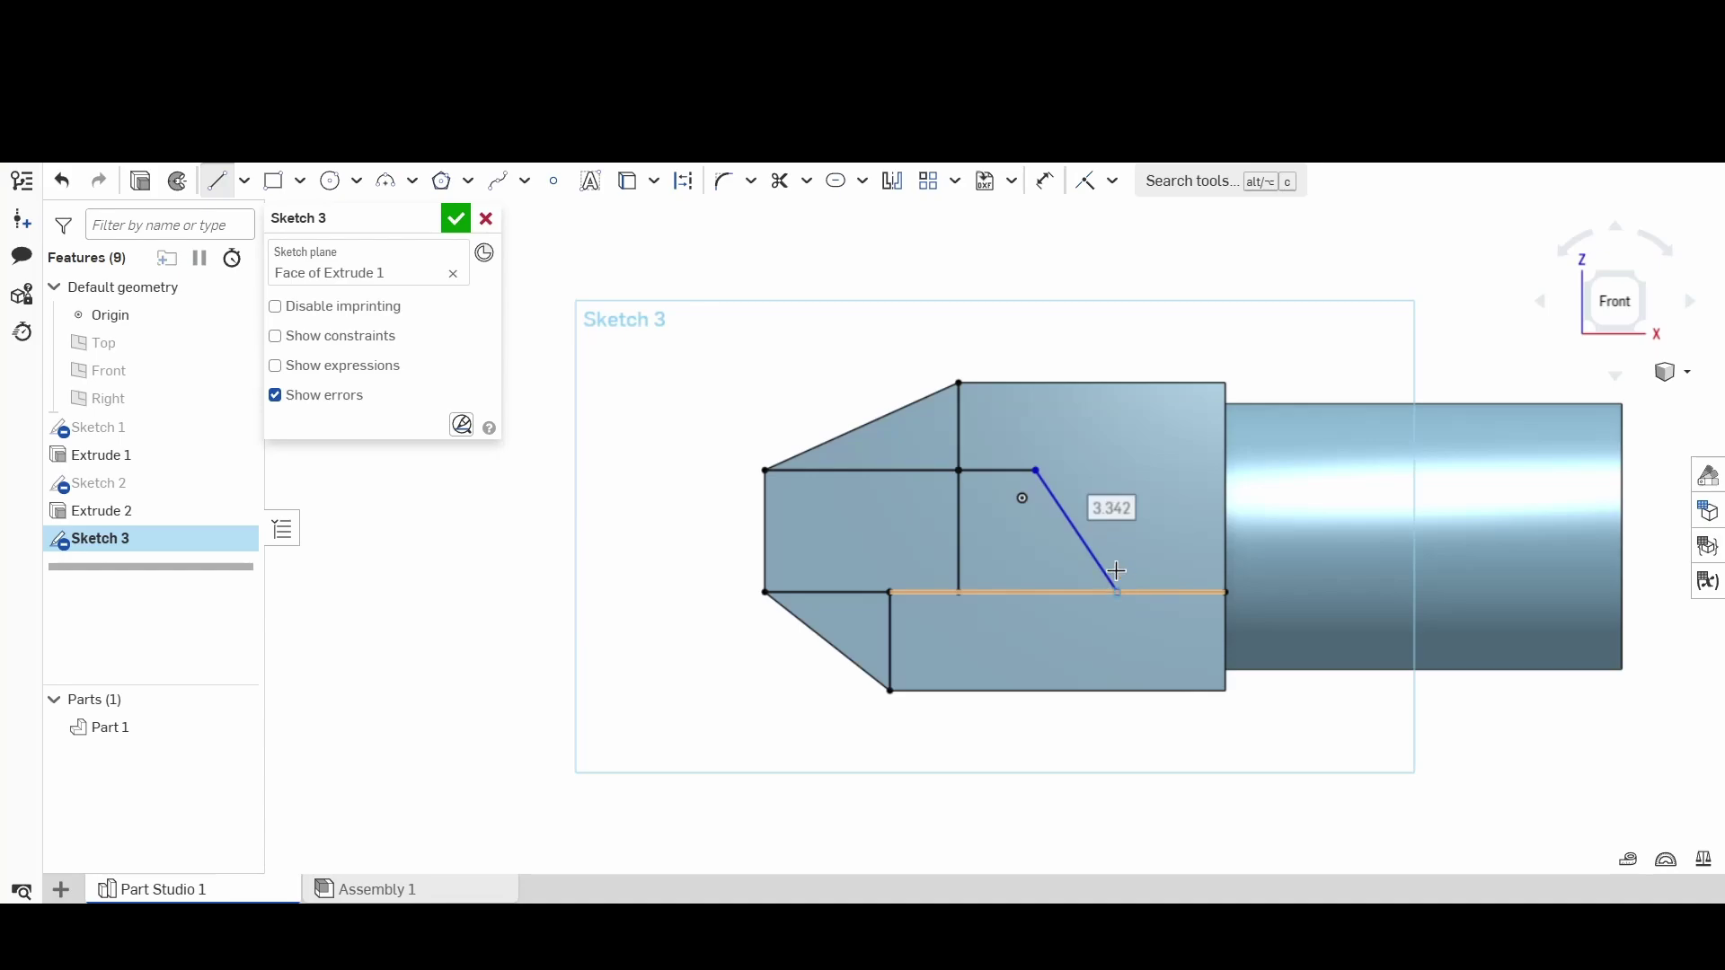
pyautogui.click(1116, 385)
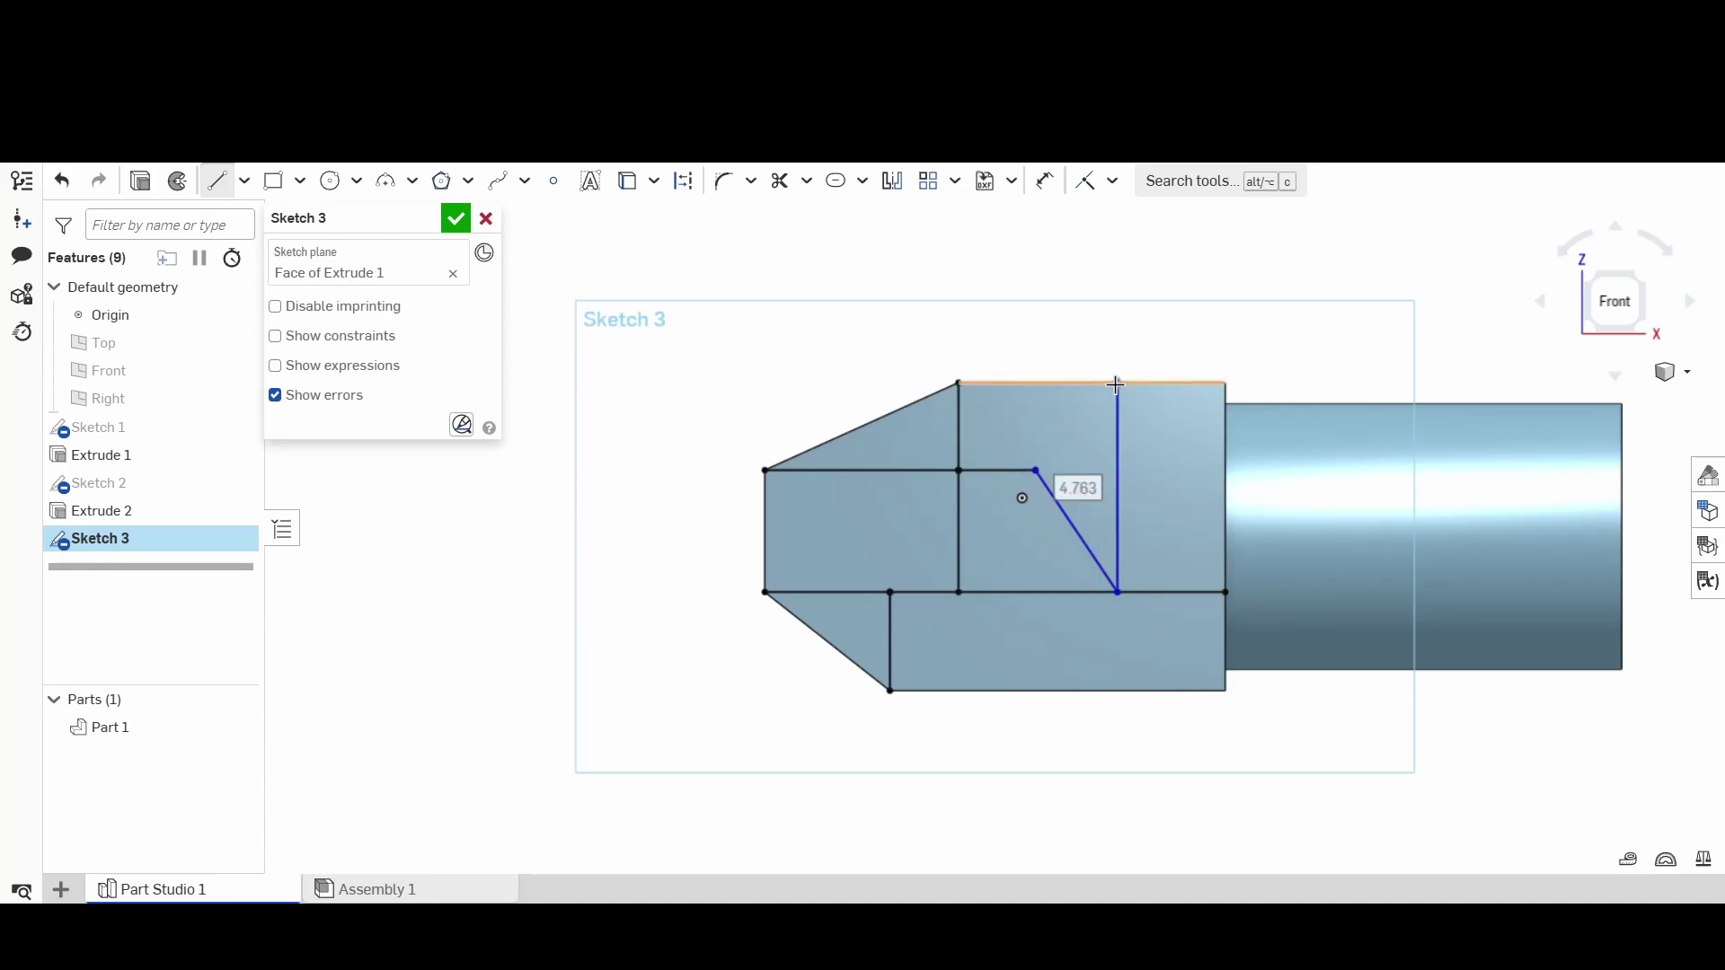
pyautogui.rightClick(1116, 385)
pyautogui.click(1186, 399)
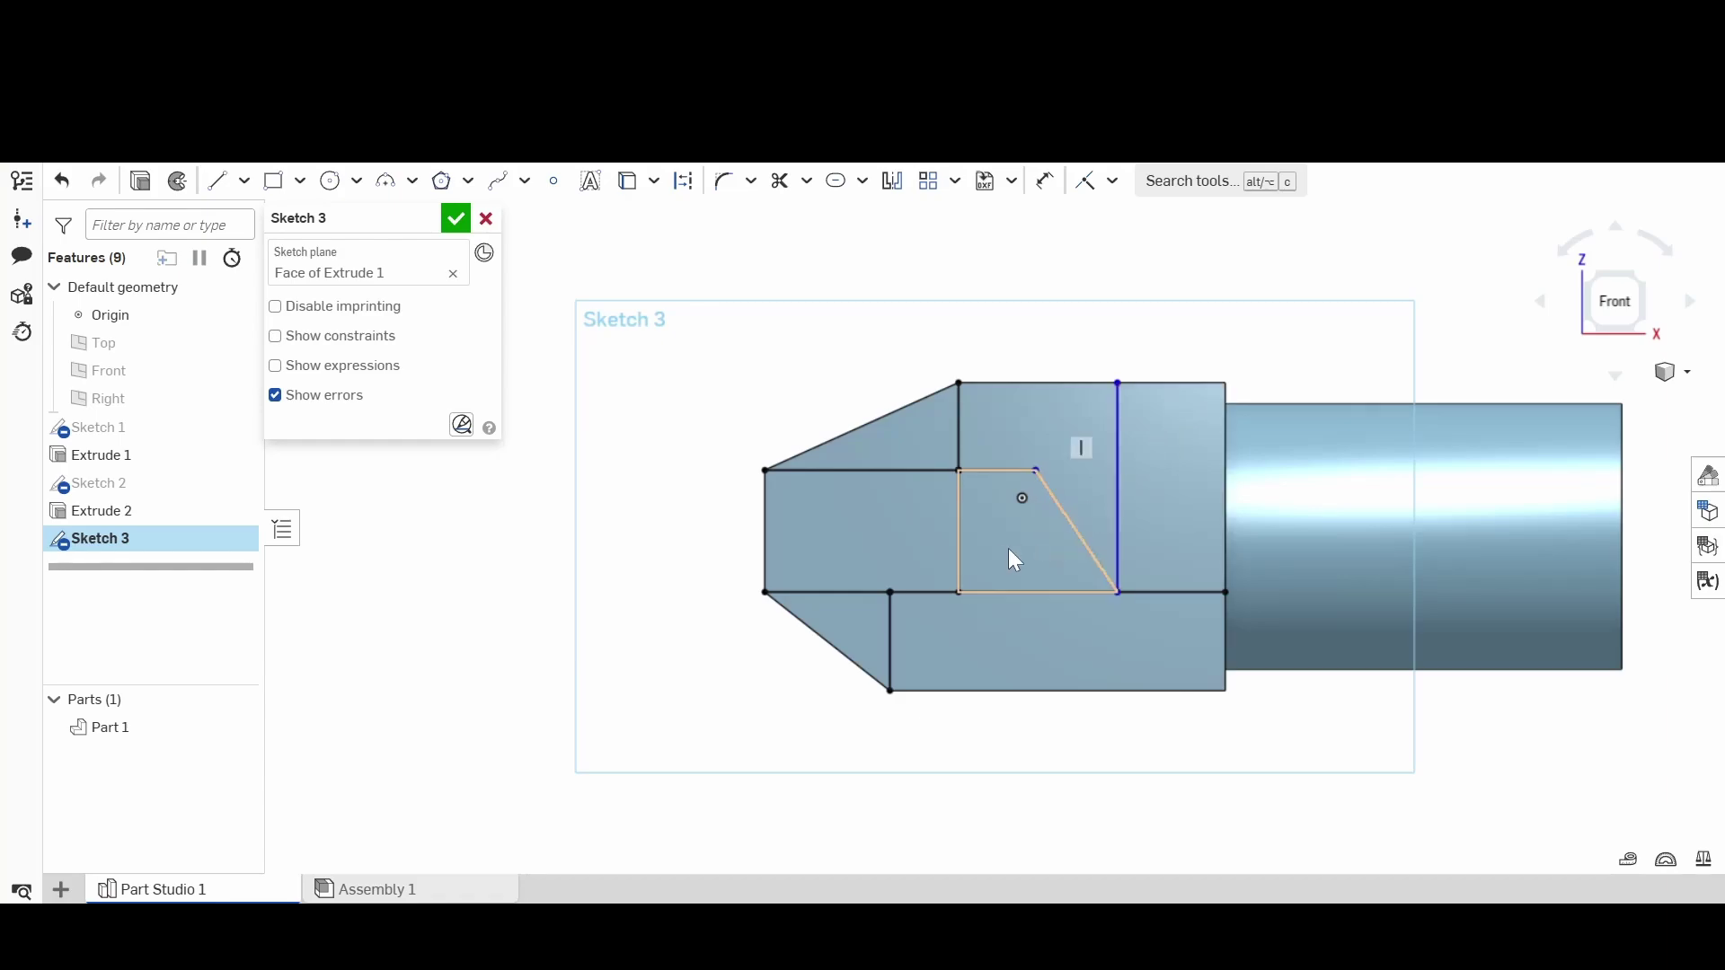
# Step: Sketch a small rectangle inside the central trapezoid and another about 2.1 by 1.1 cm in the lower strip near the cylinder
pyautogui.click(274, 184)
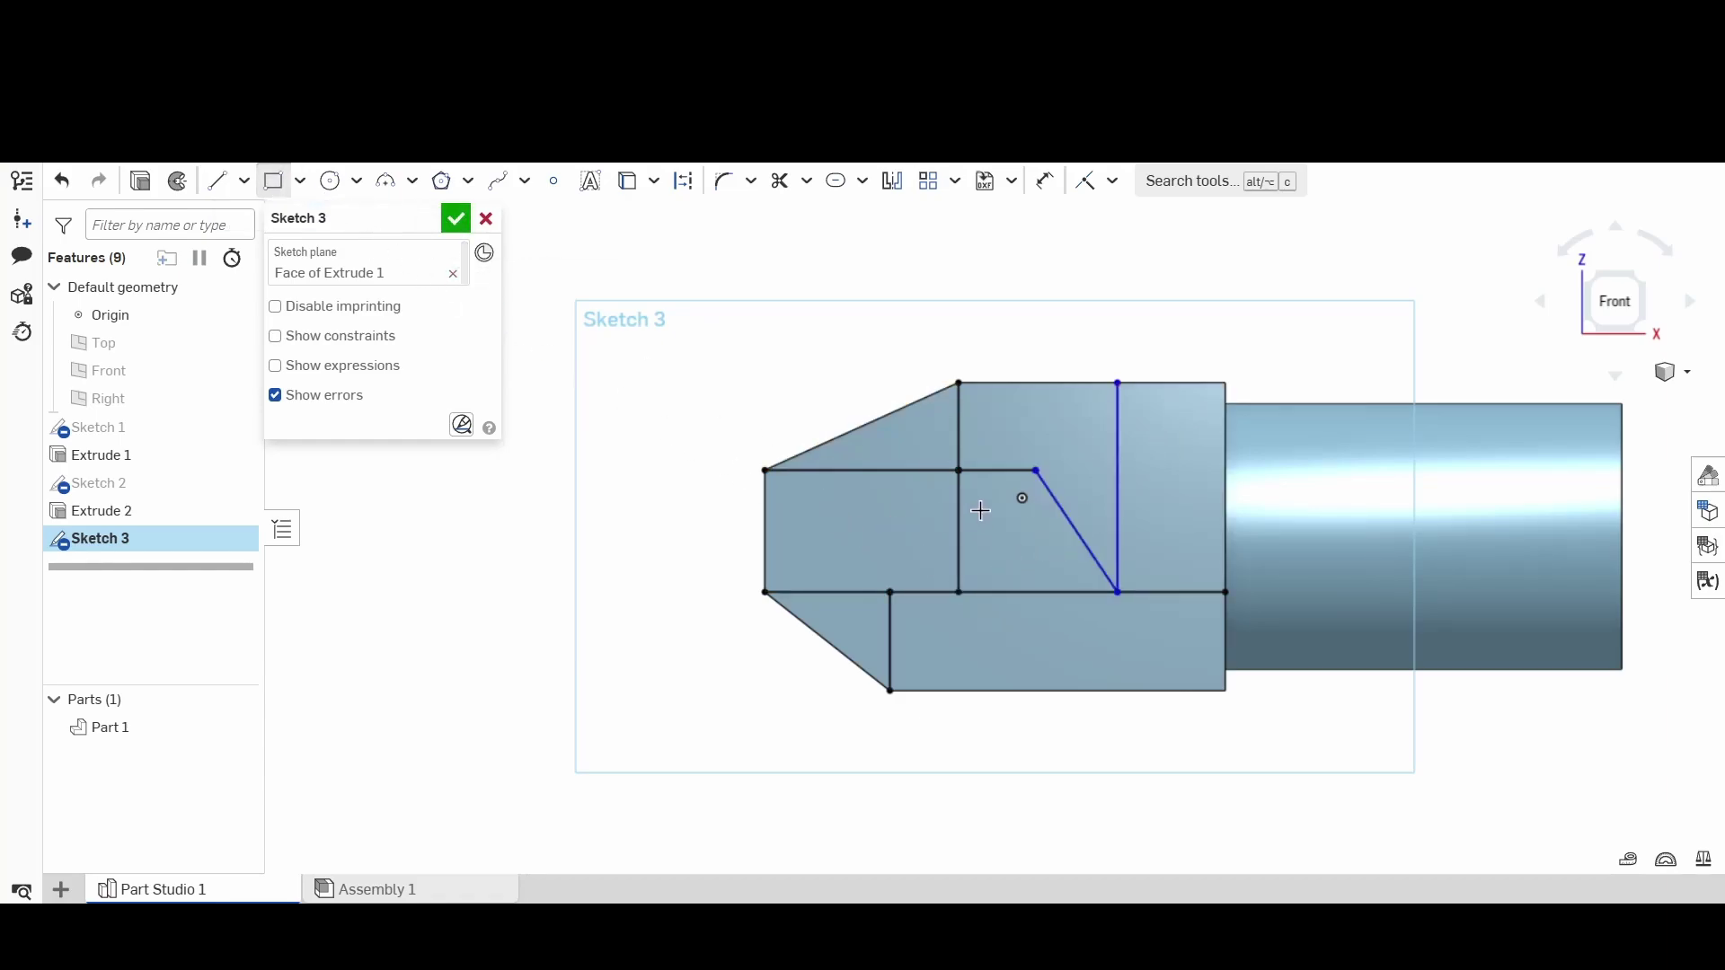
pyautogui.click(979, 508)
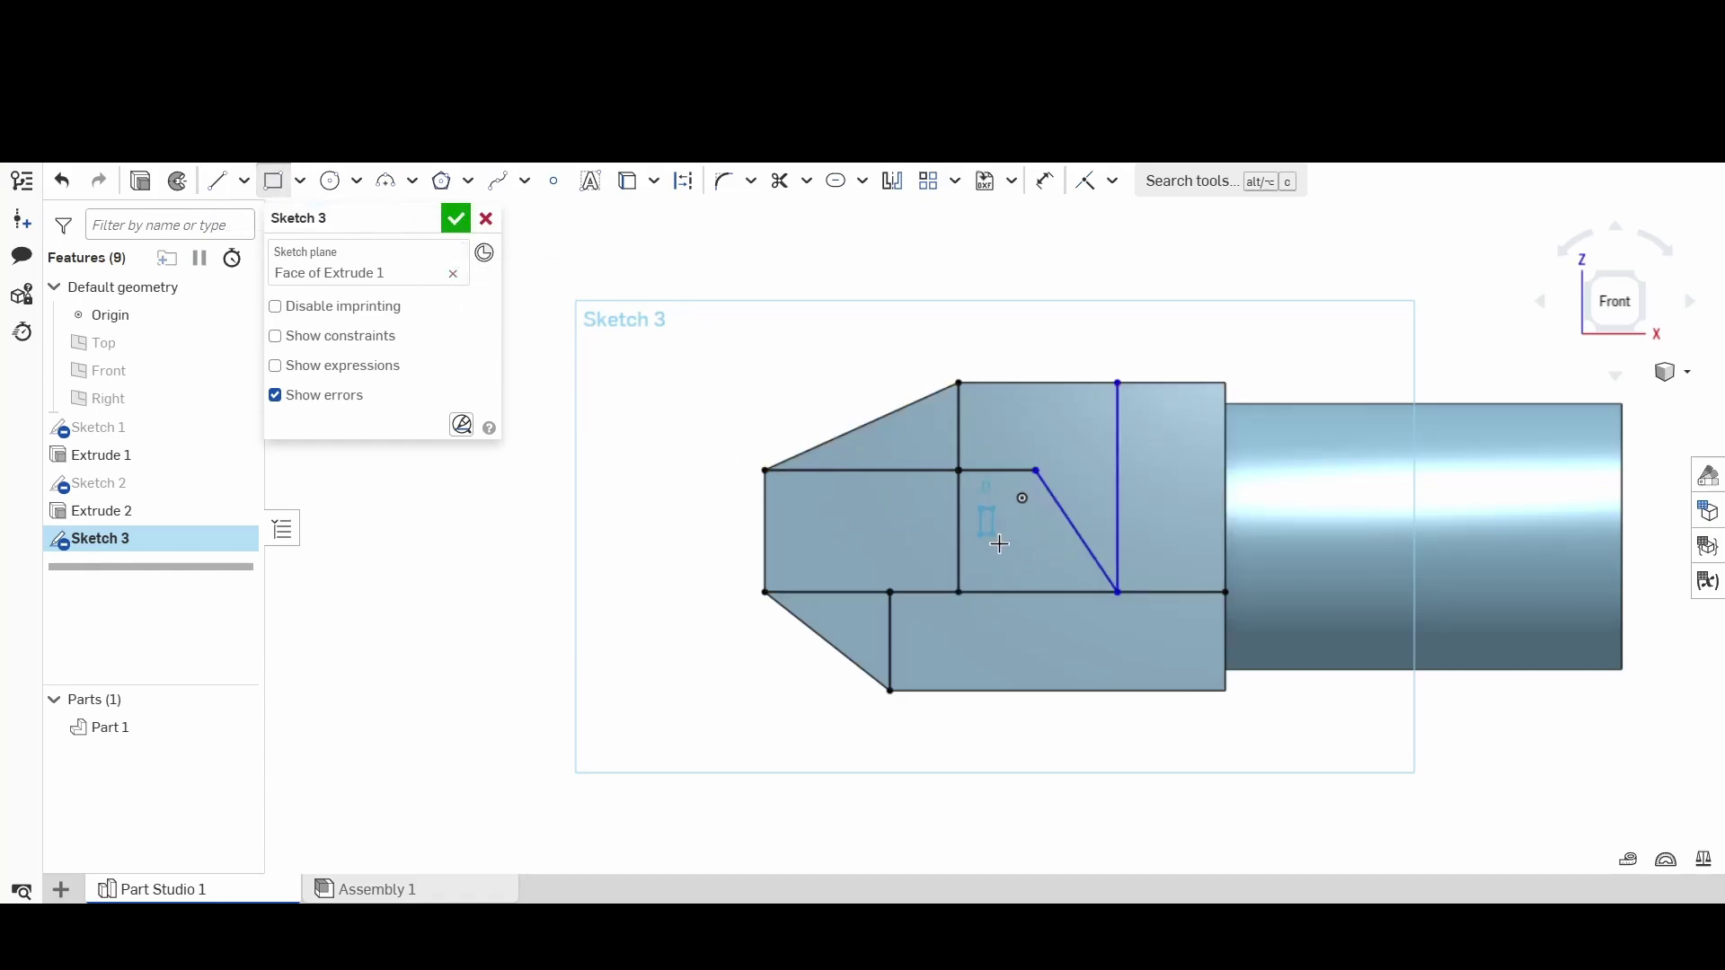
pyautogui.click(1042, 576)
pyautogui.click(1103, 616)
pyautogui.click(1197, 664)
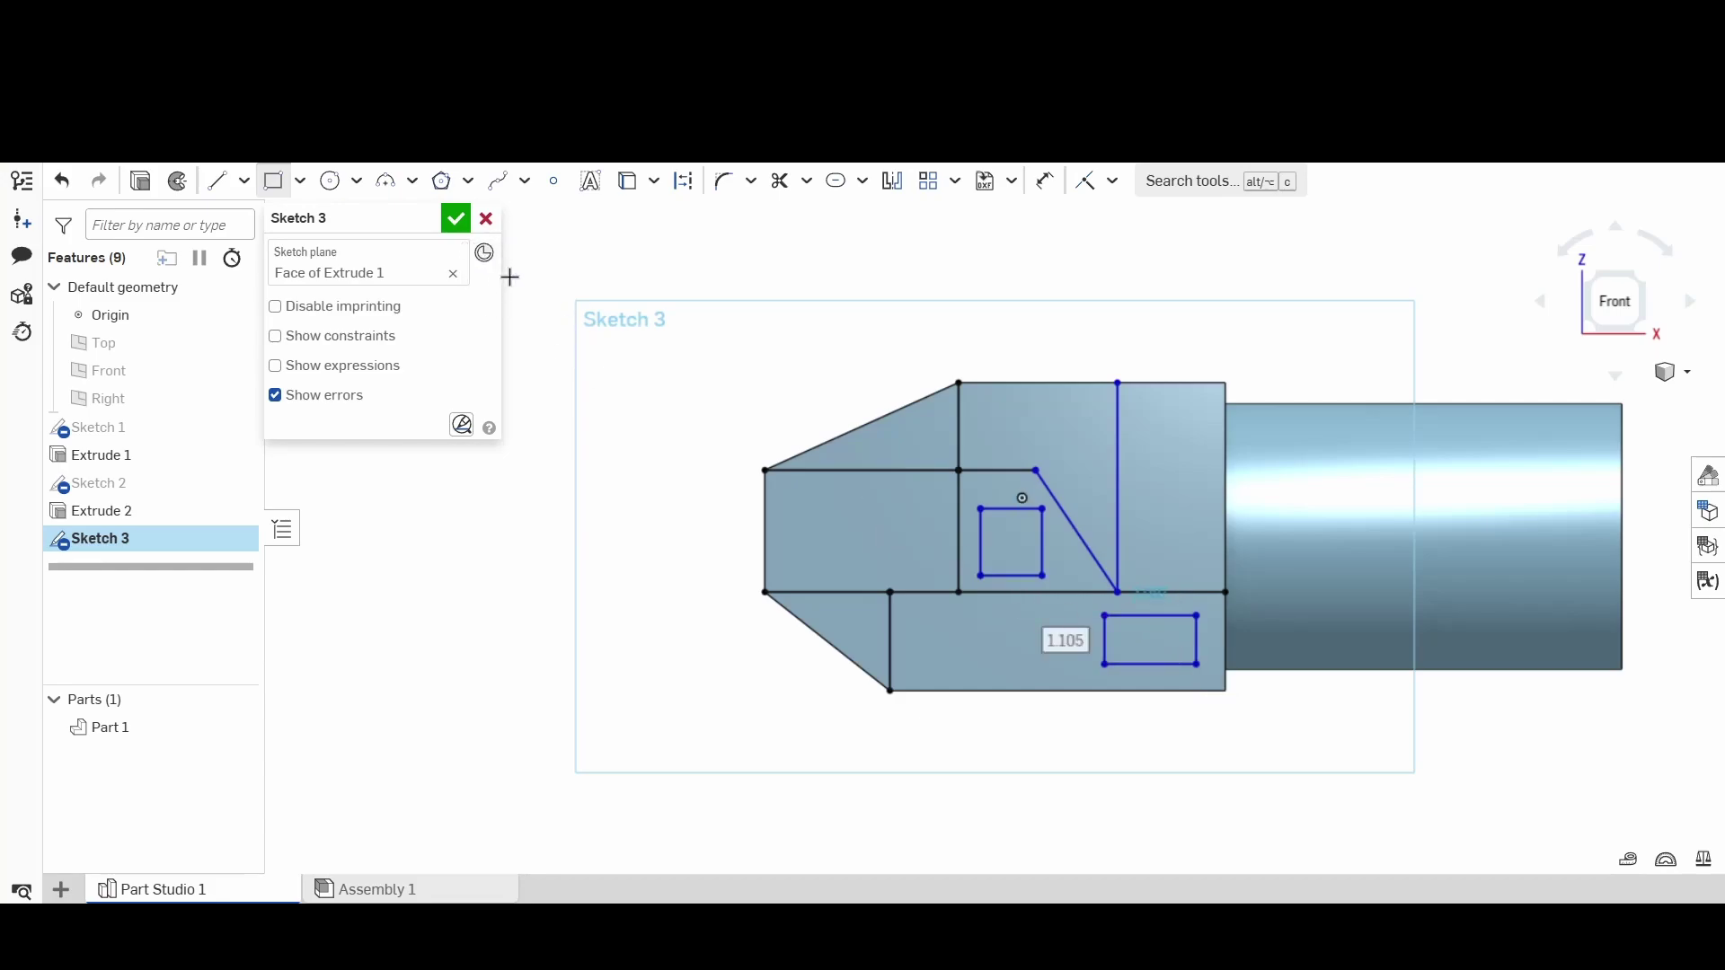
pyautogui.moveTo(654, 446)
pyautogui.mouseDown(button='right')
pyautogui.moveTo(700, 455)
pyautogui.moveTo(710, 436)
pyautogui.moveTo(693, 420)
pyautogui.moveTo(704, 474)
pyautogui.moveTo(670, 455)
pyautogui.moveTo(693, 482)
pyautogui.moveTo(671, 454)
pyautogui.mouseUp(button='right')
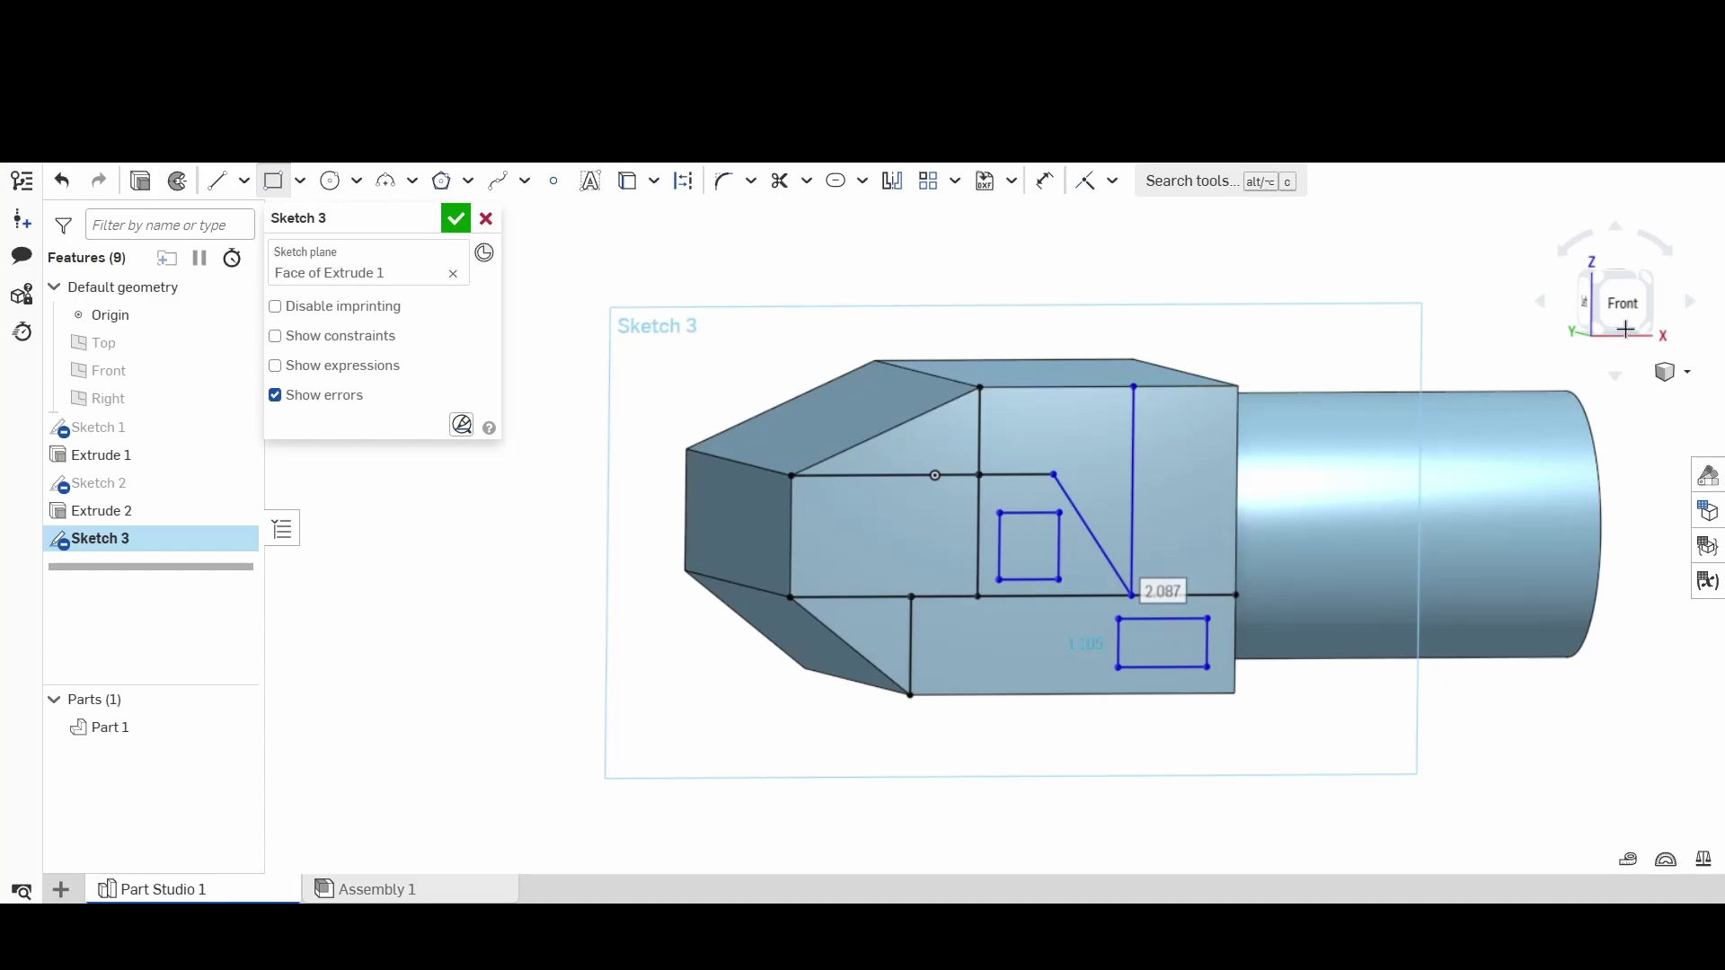
pyautogui.click(1617, 301)
pyautogui.scroll(-3, 857, 441)
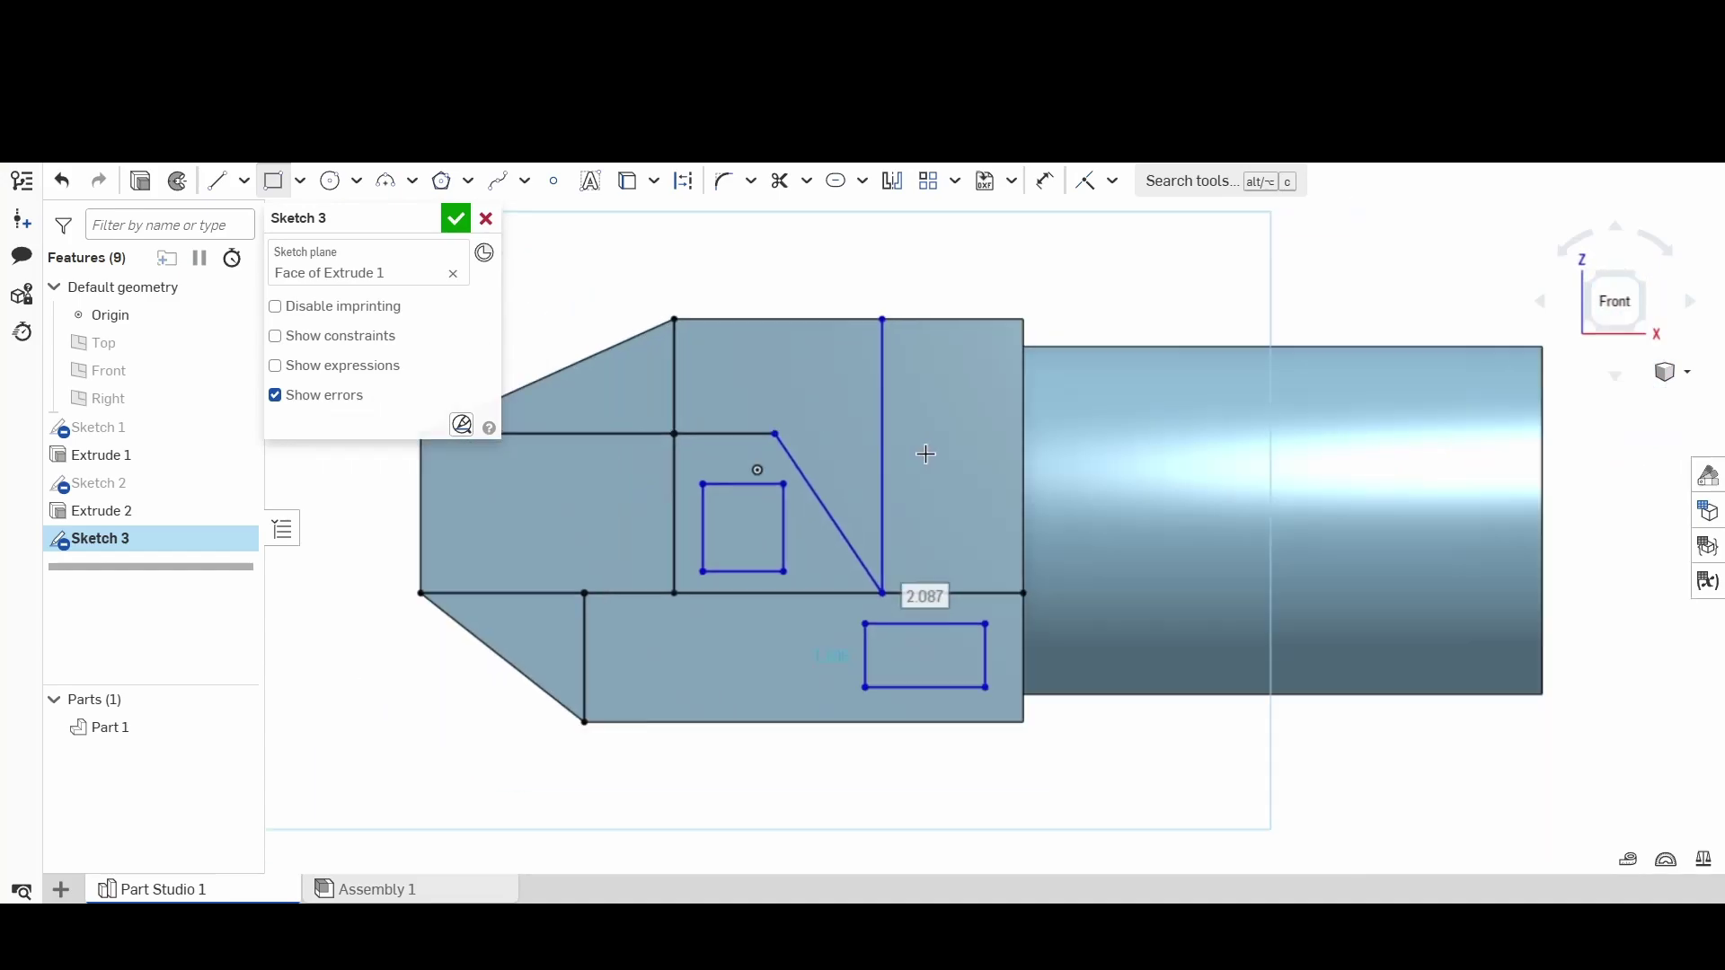
pyautogui.scroll(3, 1026, 499)
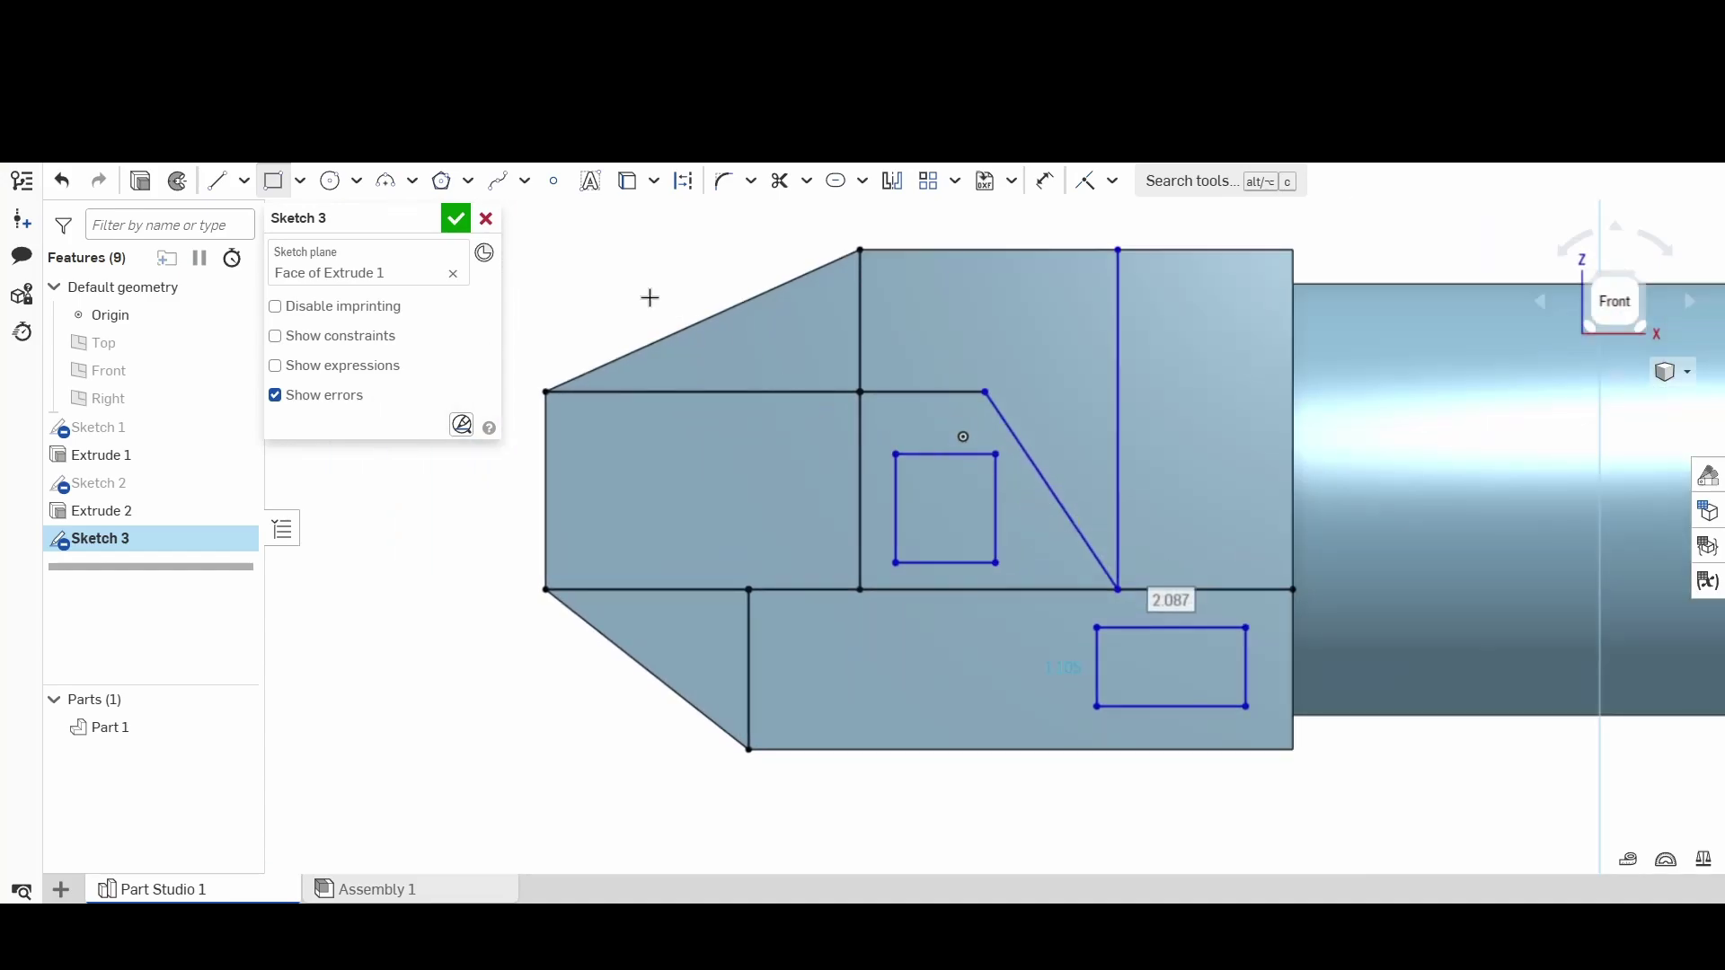
# Step: Fillet all four corners of the small rectangle inside the trapezoid with a radius of about 0.29 cm
pyautogui.click(724, 190)
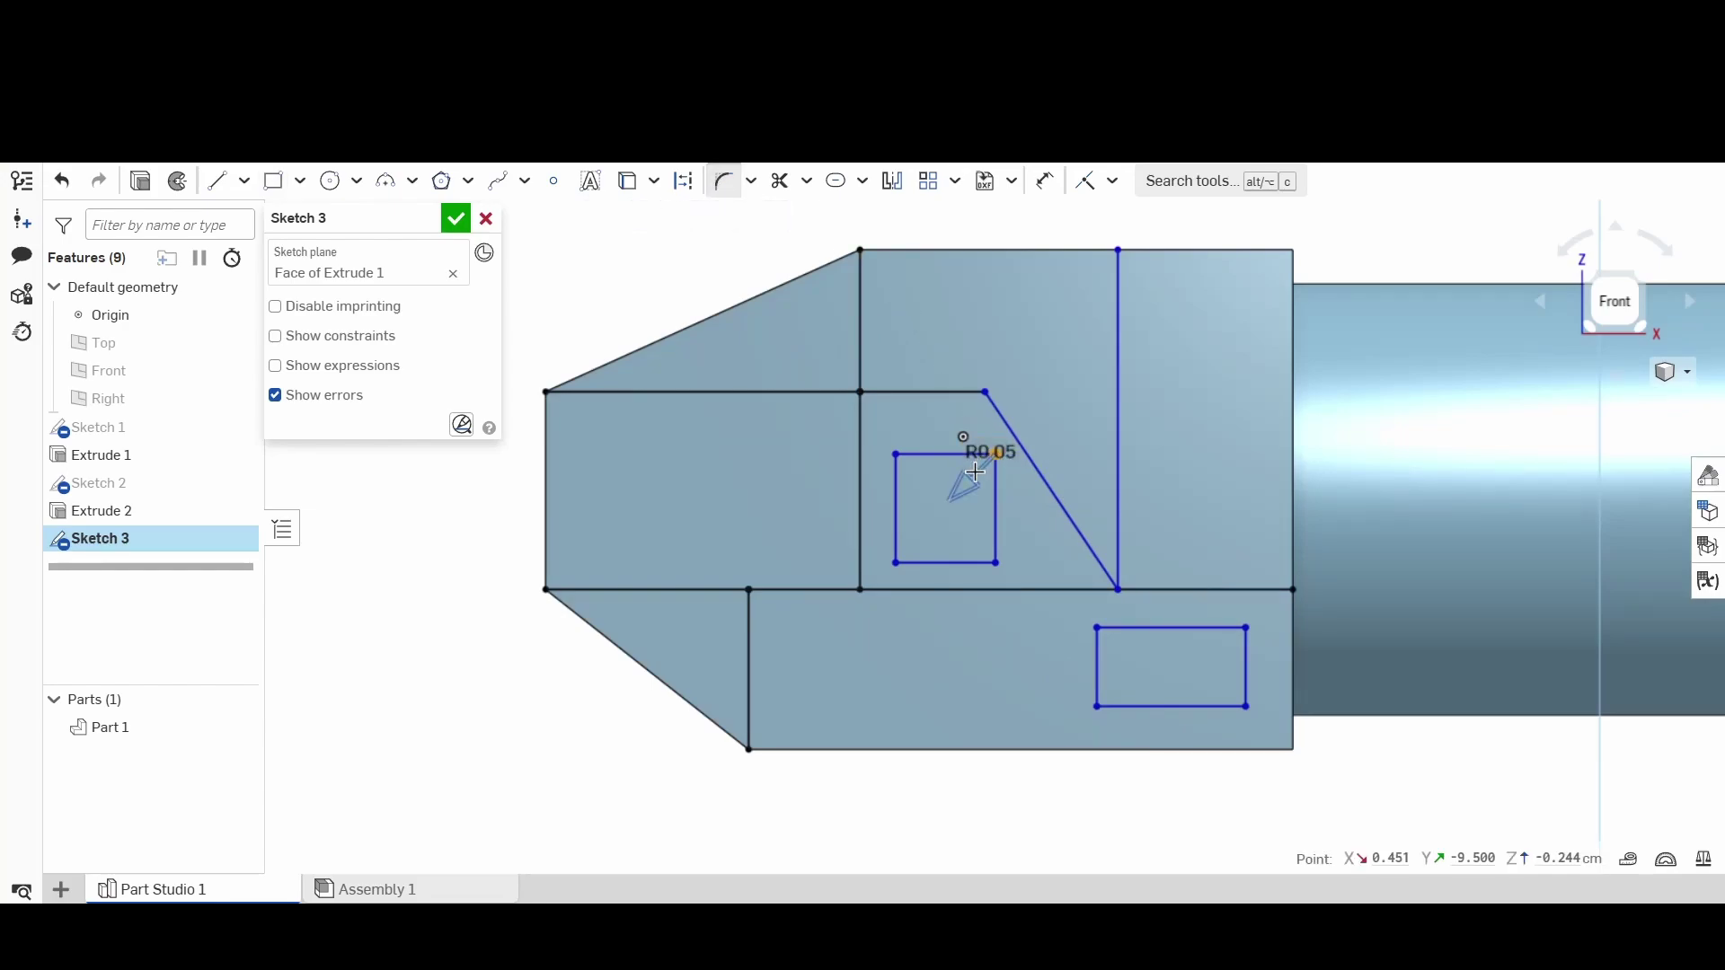
pyautogui.scroll(3, 997, 453)
pyautogui.moveTo(1003, 458); pyautogui.dragTo(983, 478)
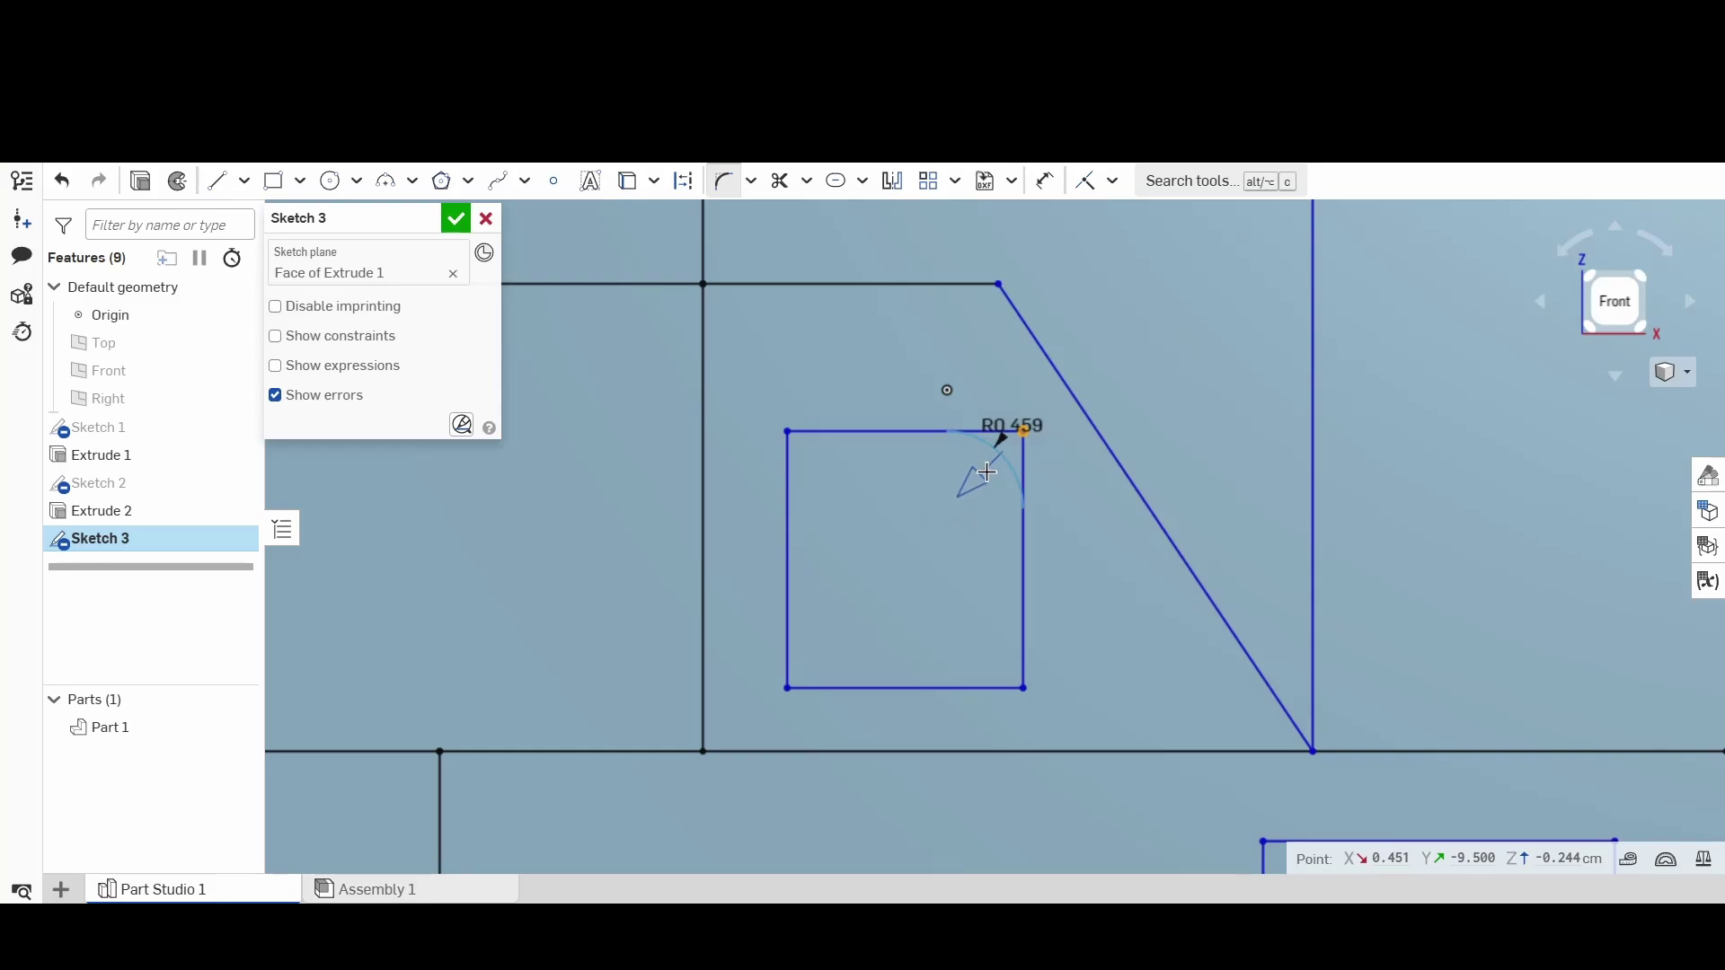
pyautogui.click(788, 432)
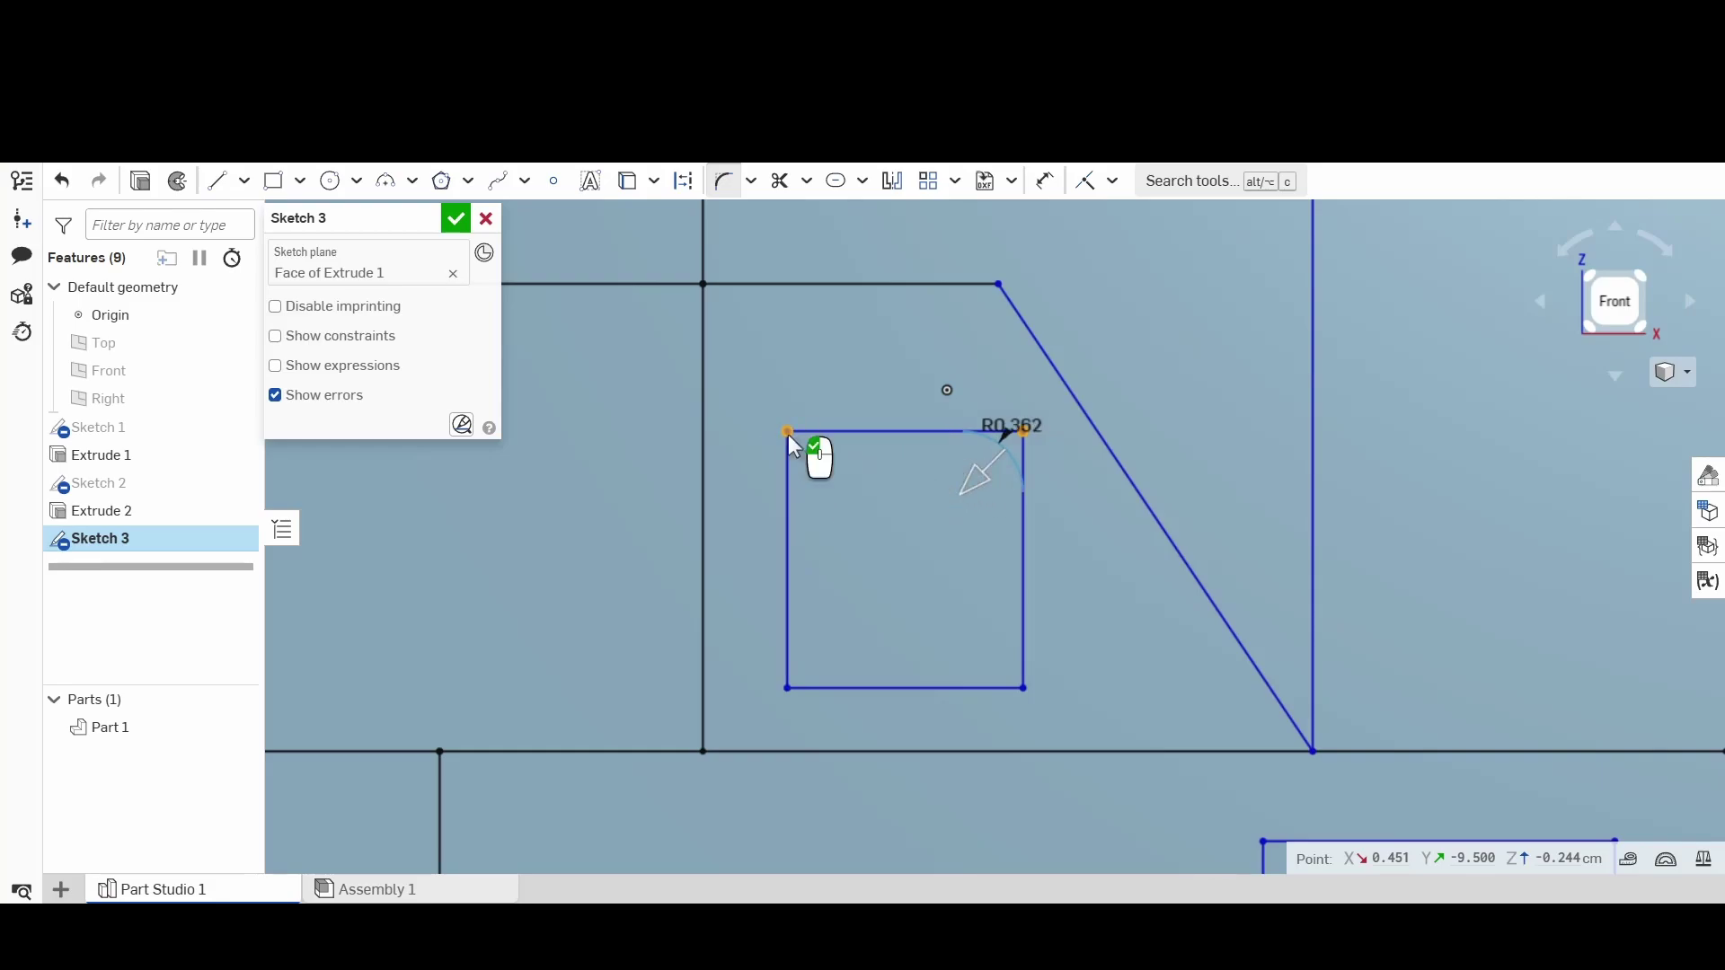
pyautogui.click(787, 688)
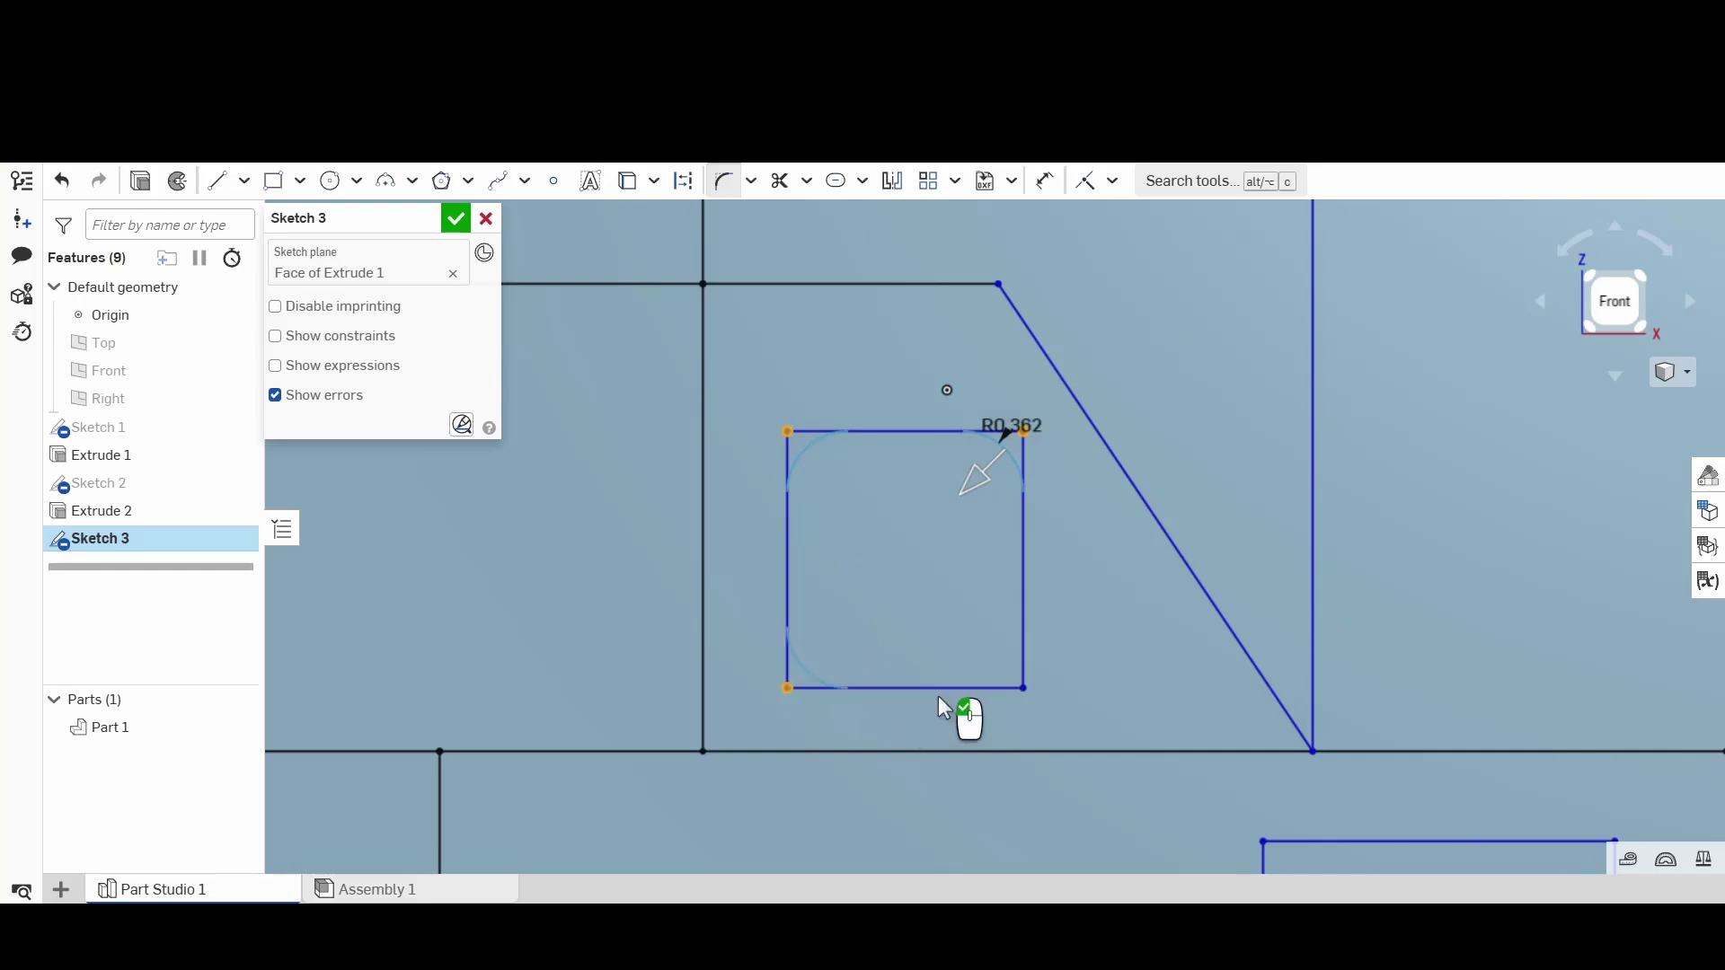
pyautogui.click(1024, 688)
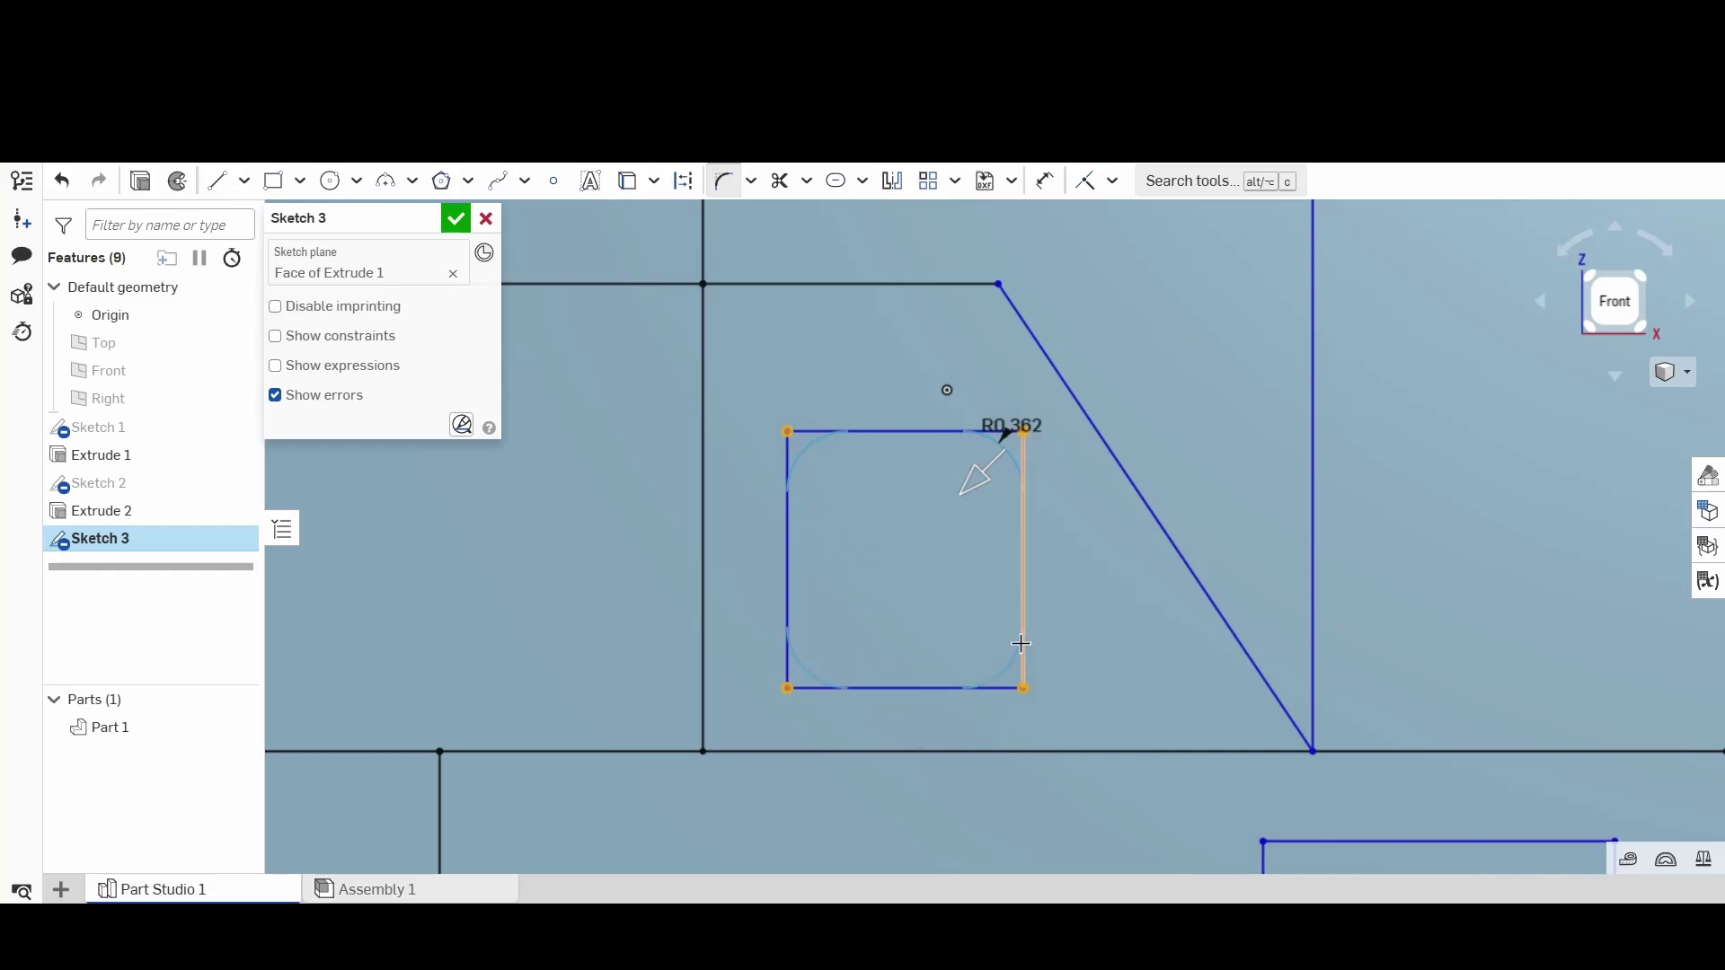
pyautogui.moveTo(973, 483)
pyautogui.mouseDown()
pyautogui.moveTo(946, 505)
pyautogui.moveTo(1001, 472)
pyautogui.mouseUp()
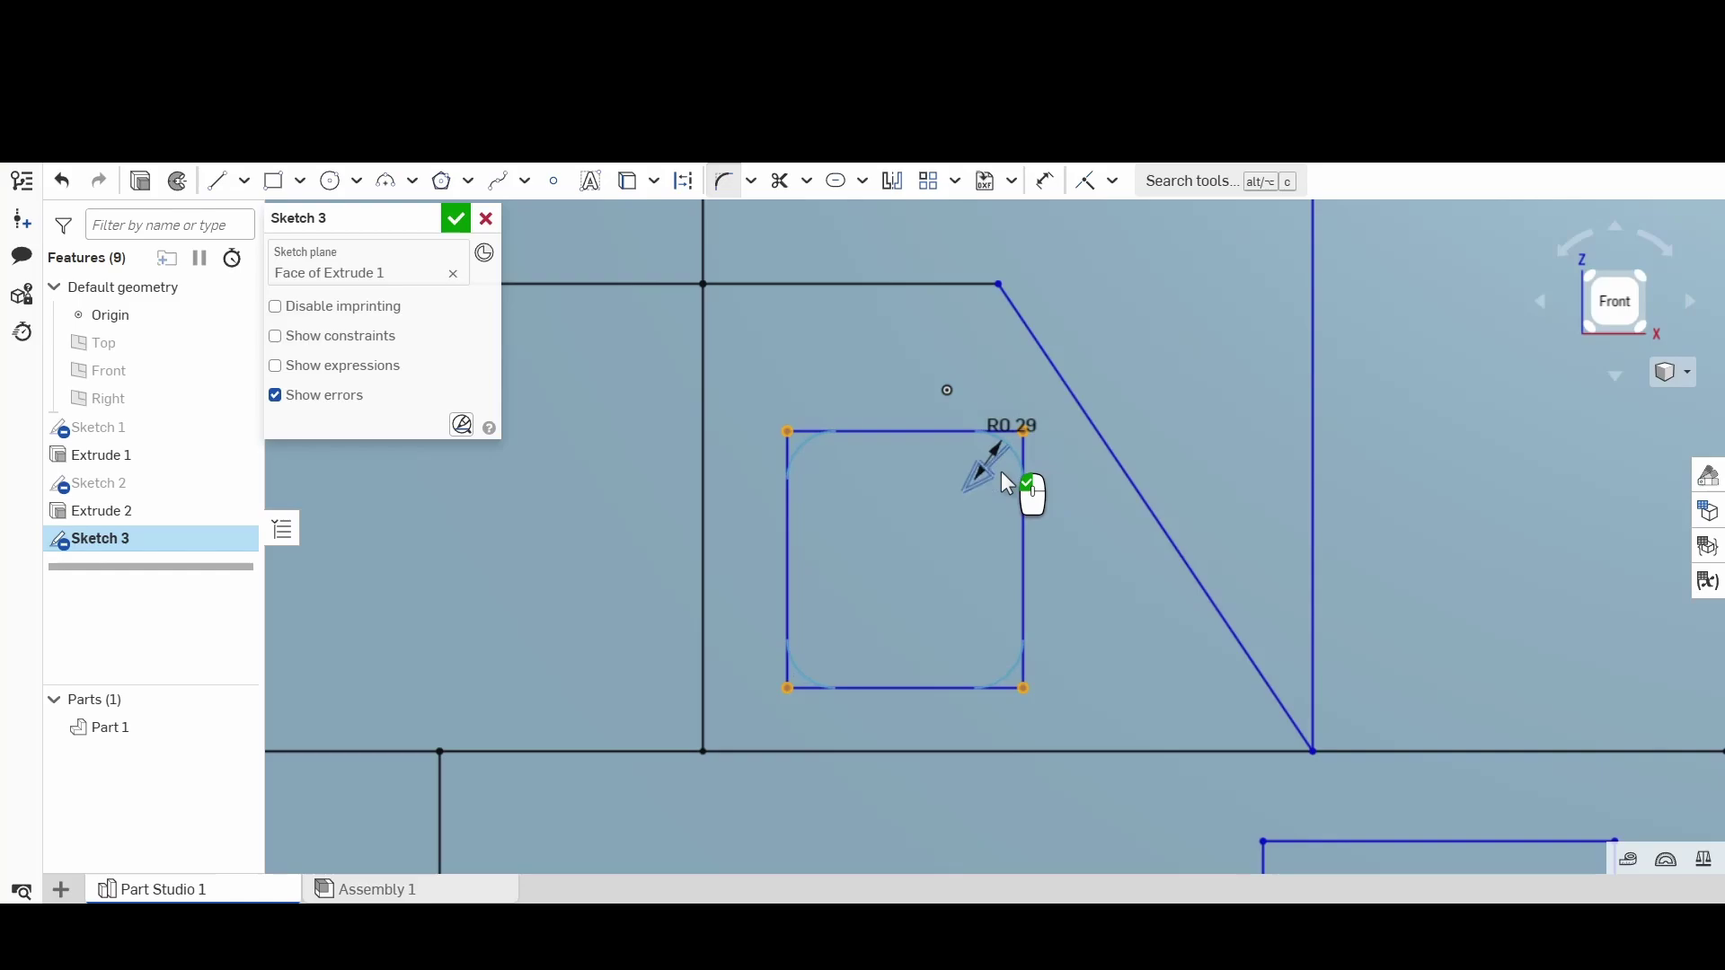
pyautogui.scroll(-5, 1037, 609)
pyautogui.click(600, 645)
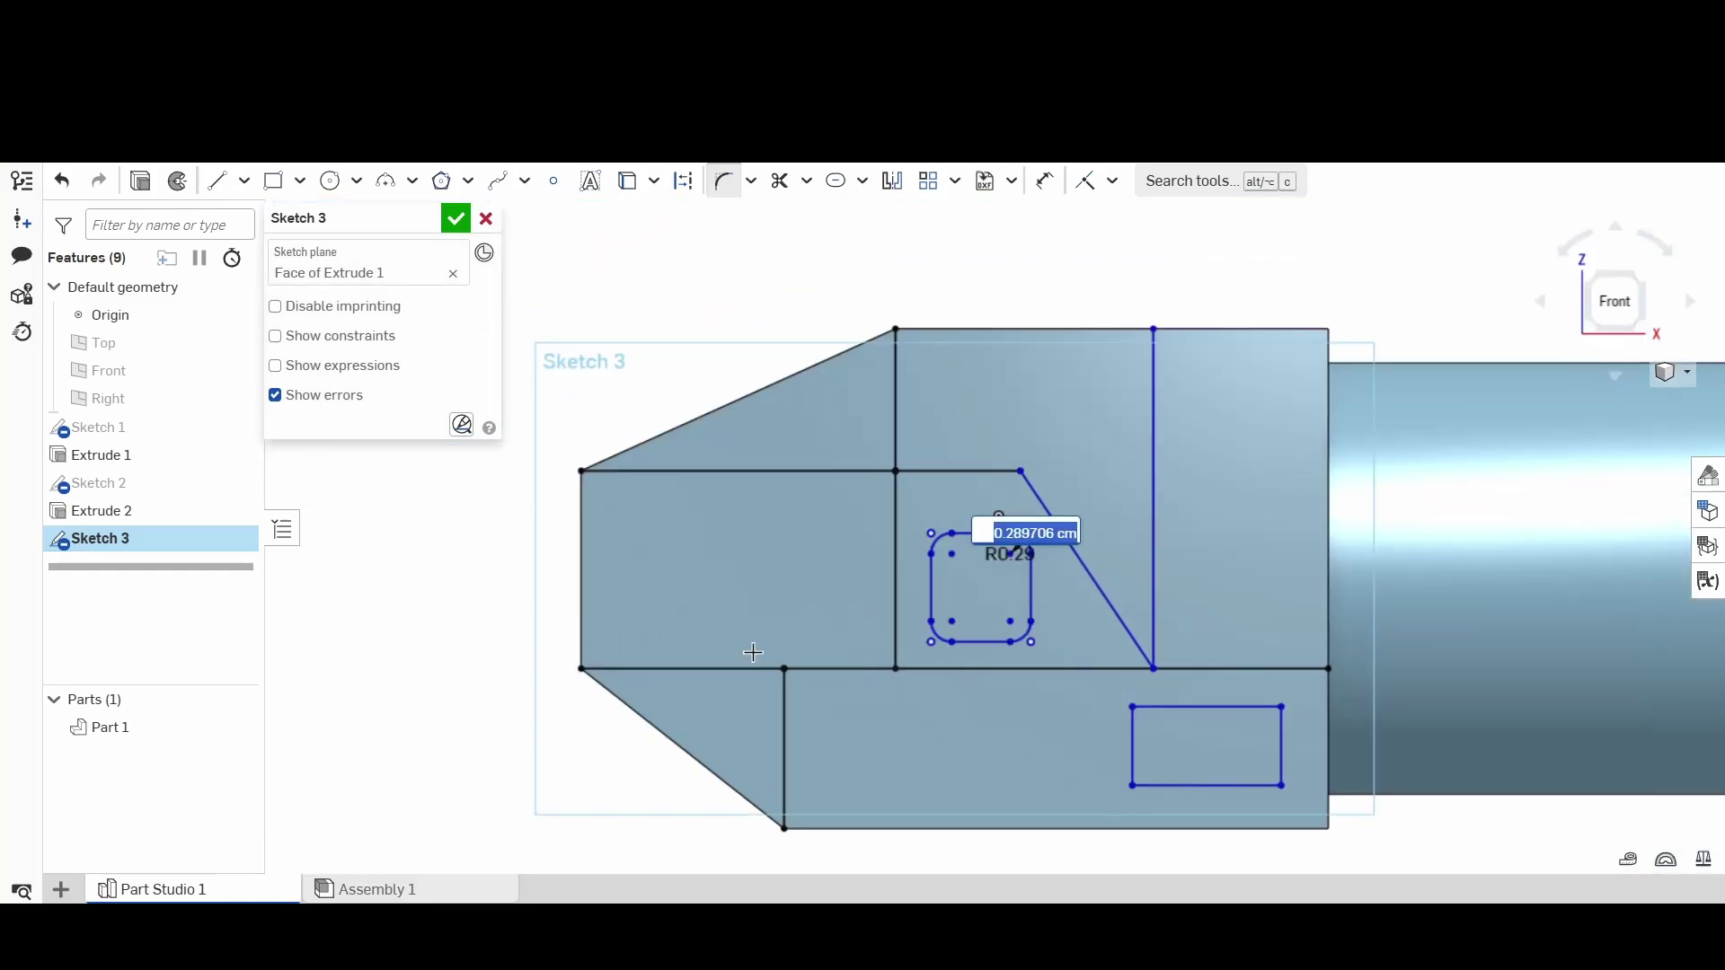
pyautogui.press('Return')
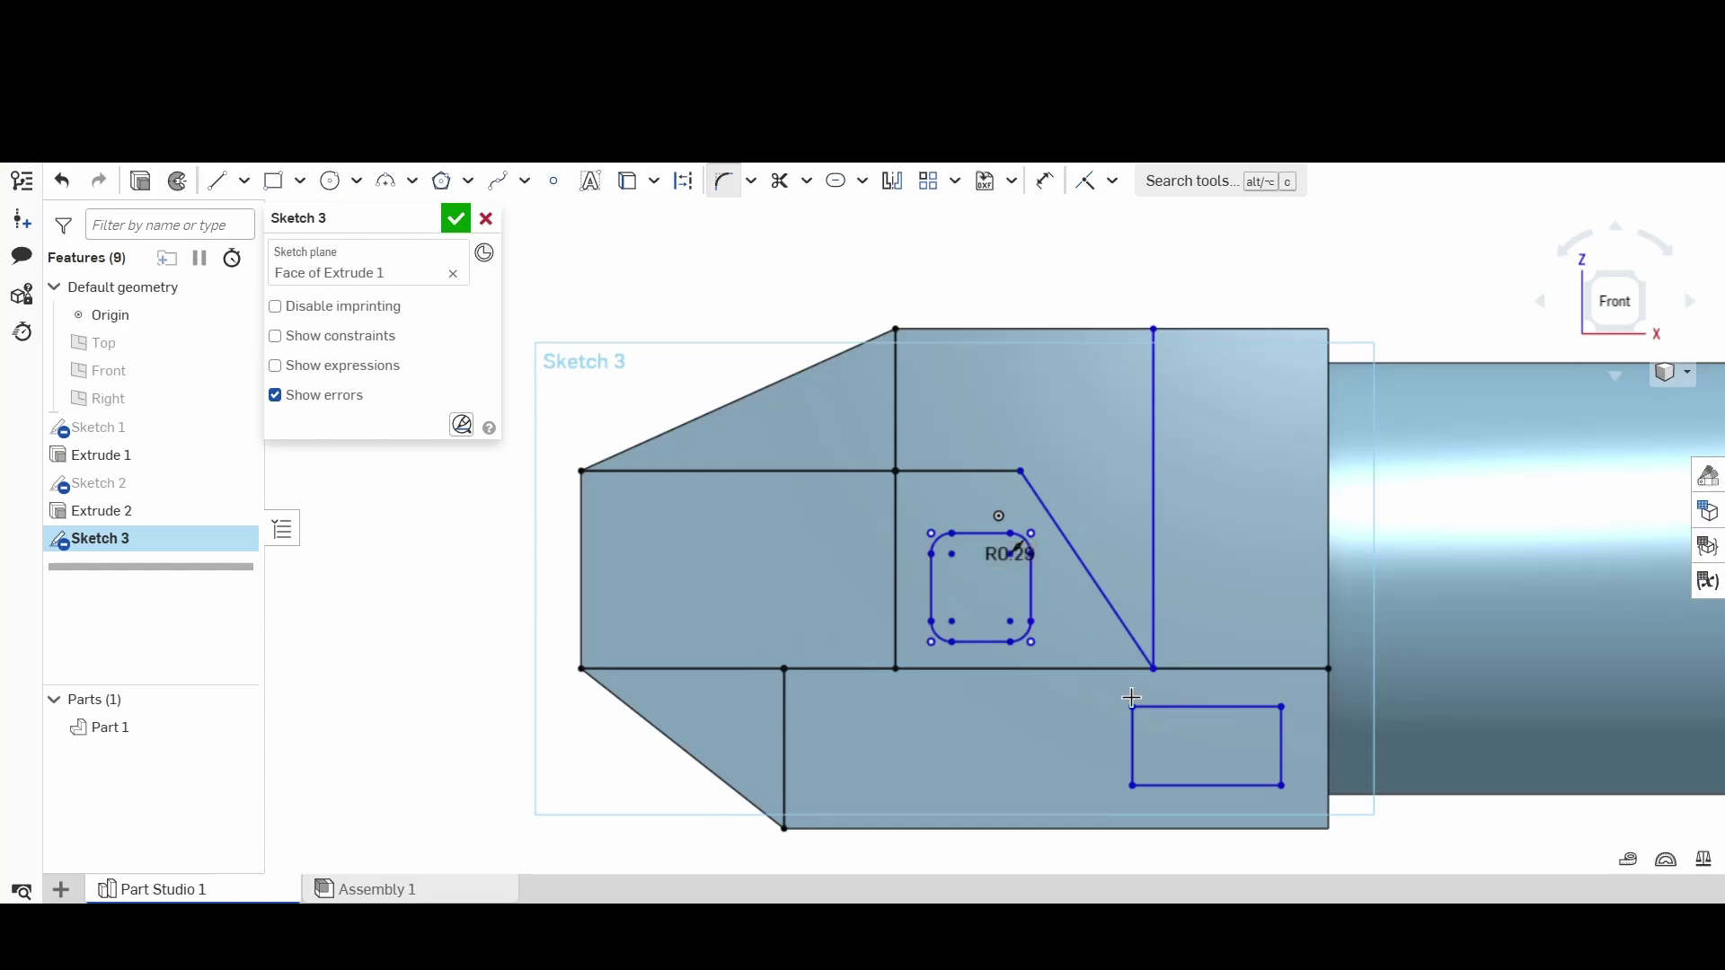
# Step: Fillet three corners of the lower-strip rectangle with a radius of about 0.217 cm, leaving out its lower corner nearest the cylinder
pyautogui.scroll(3, 1164, 726)
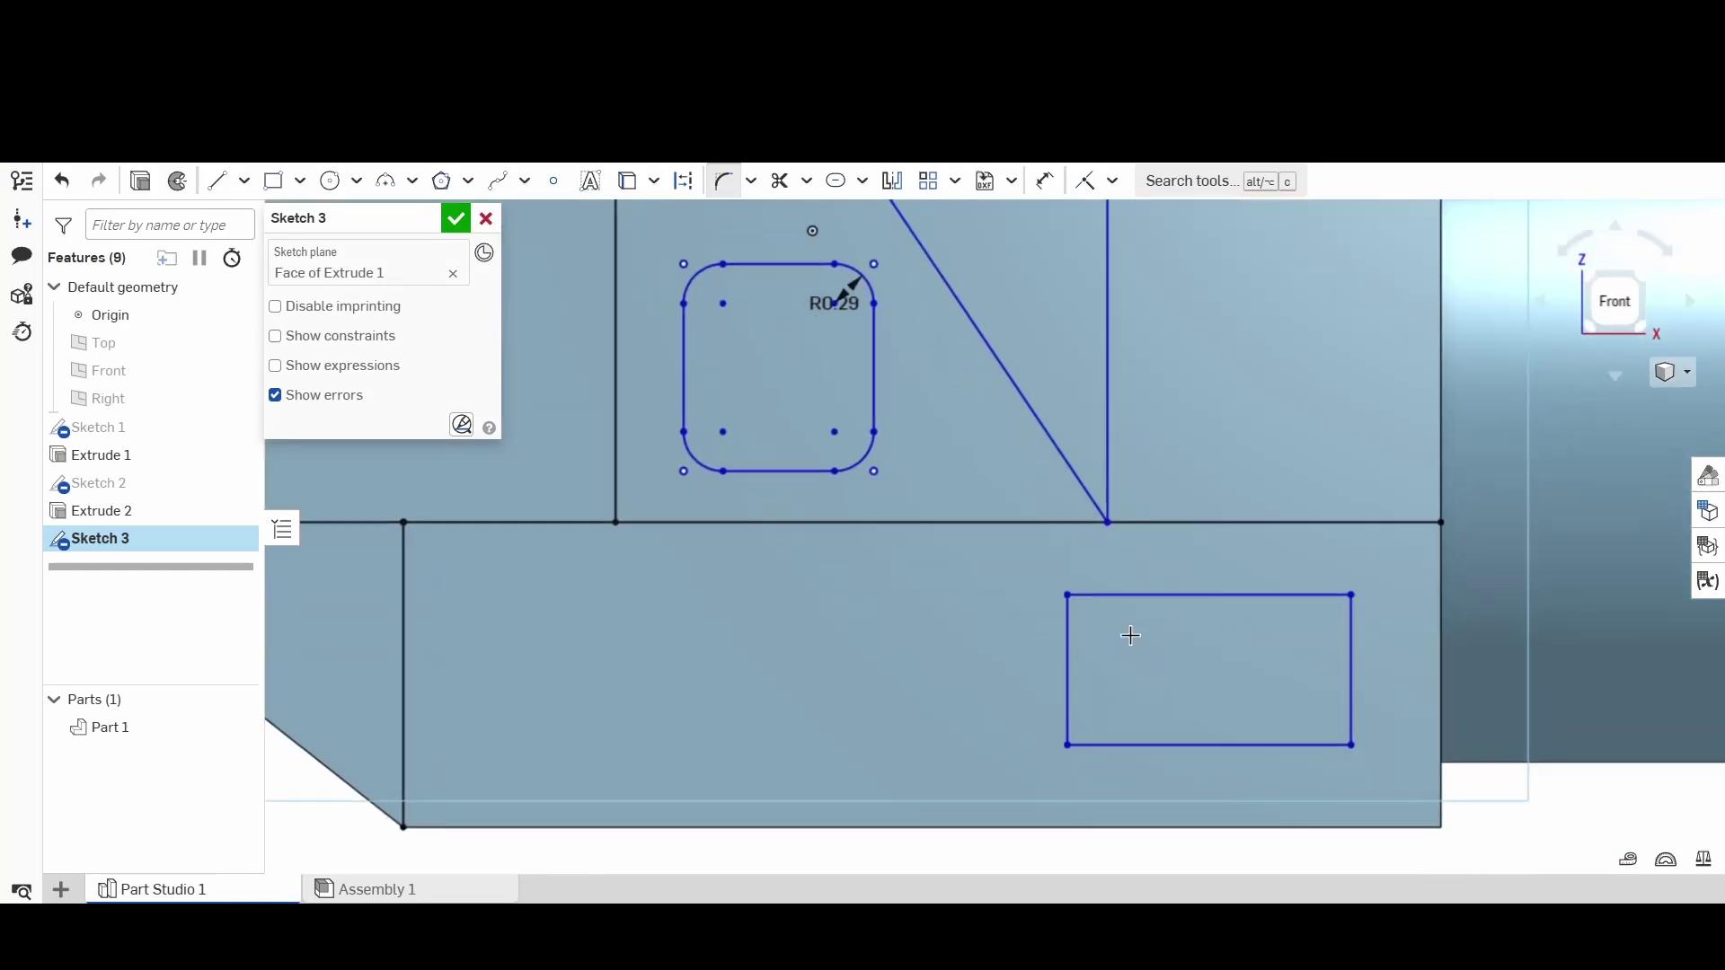
pyautogui.scroll(-1, 1130, 635)
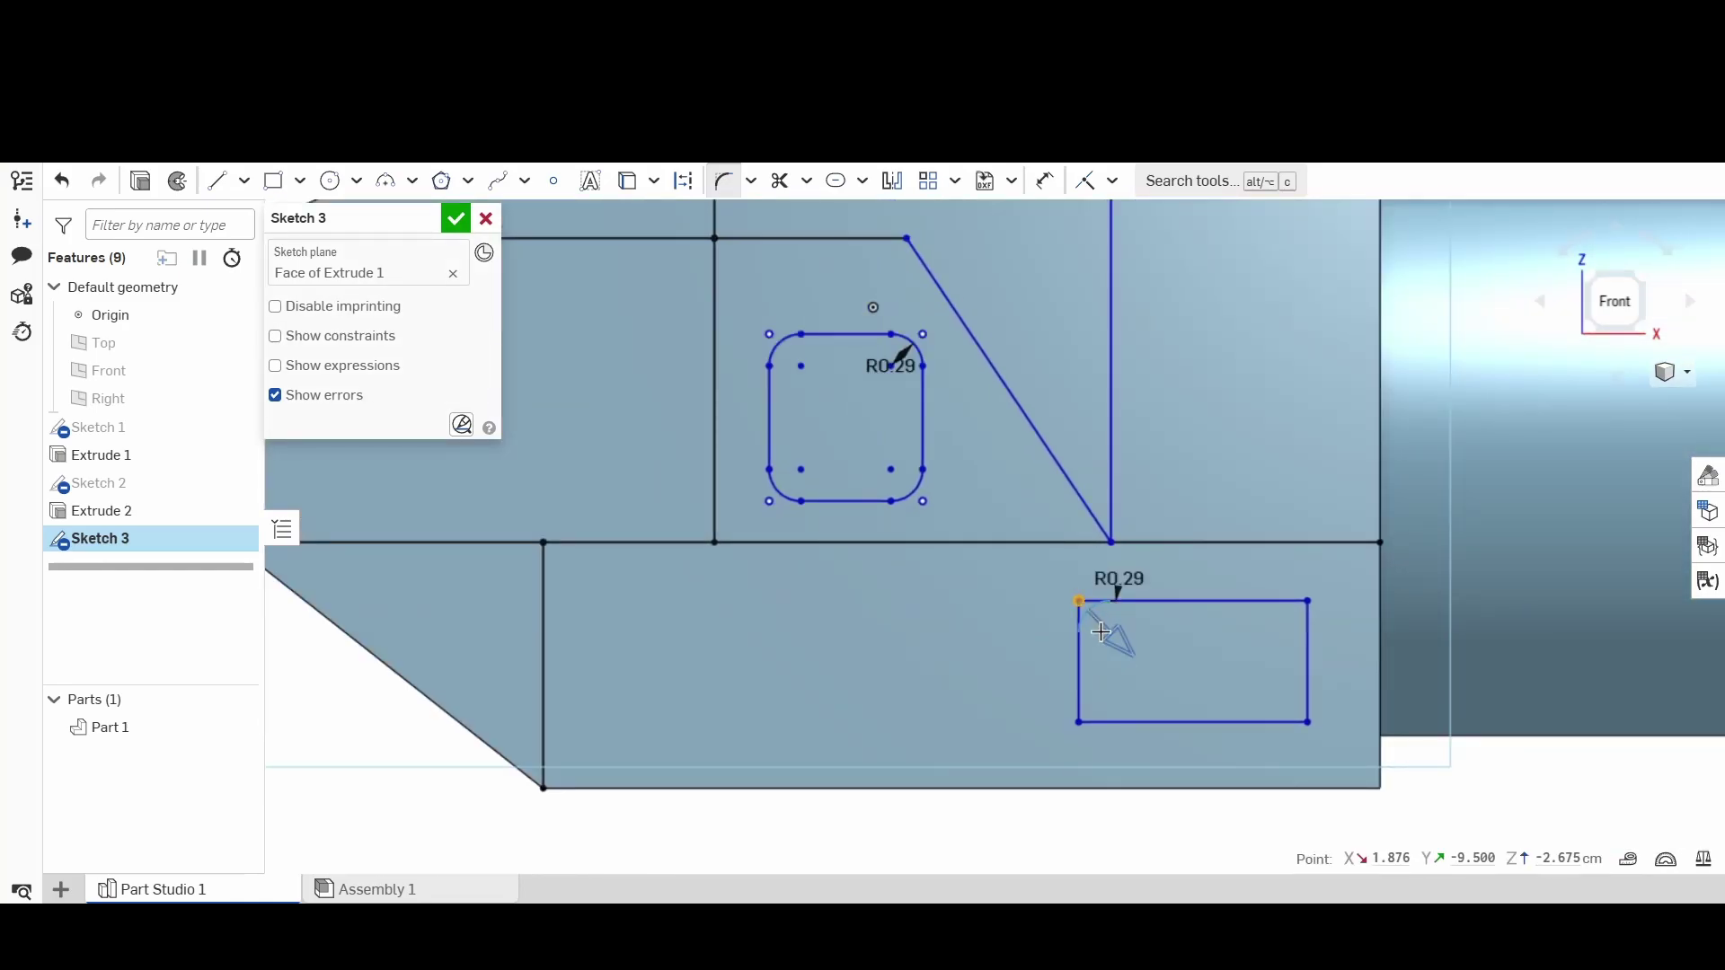
pyautogui.scroll(3, 1113, 636)
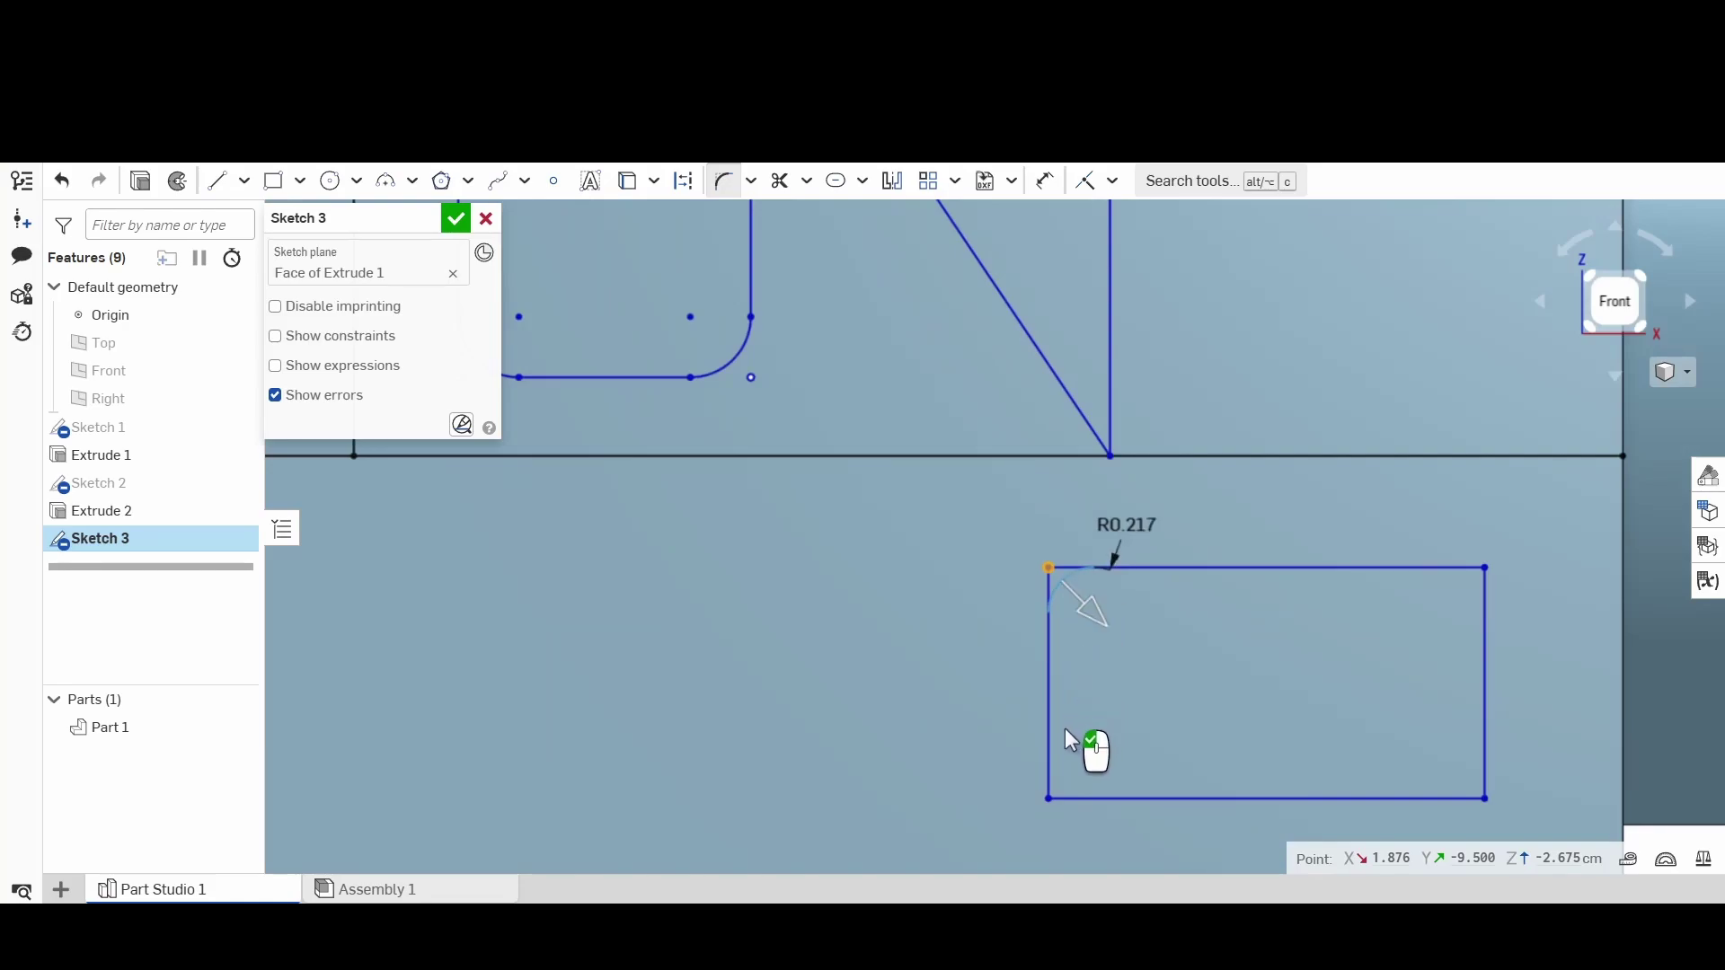
pyautogui.click(1051, 795)
pyautogui.click(1482, 569)
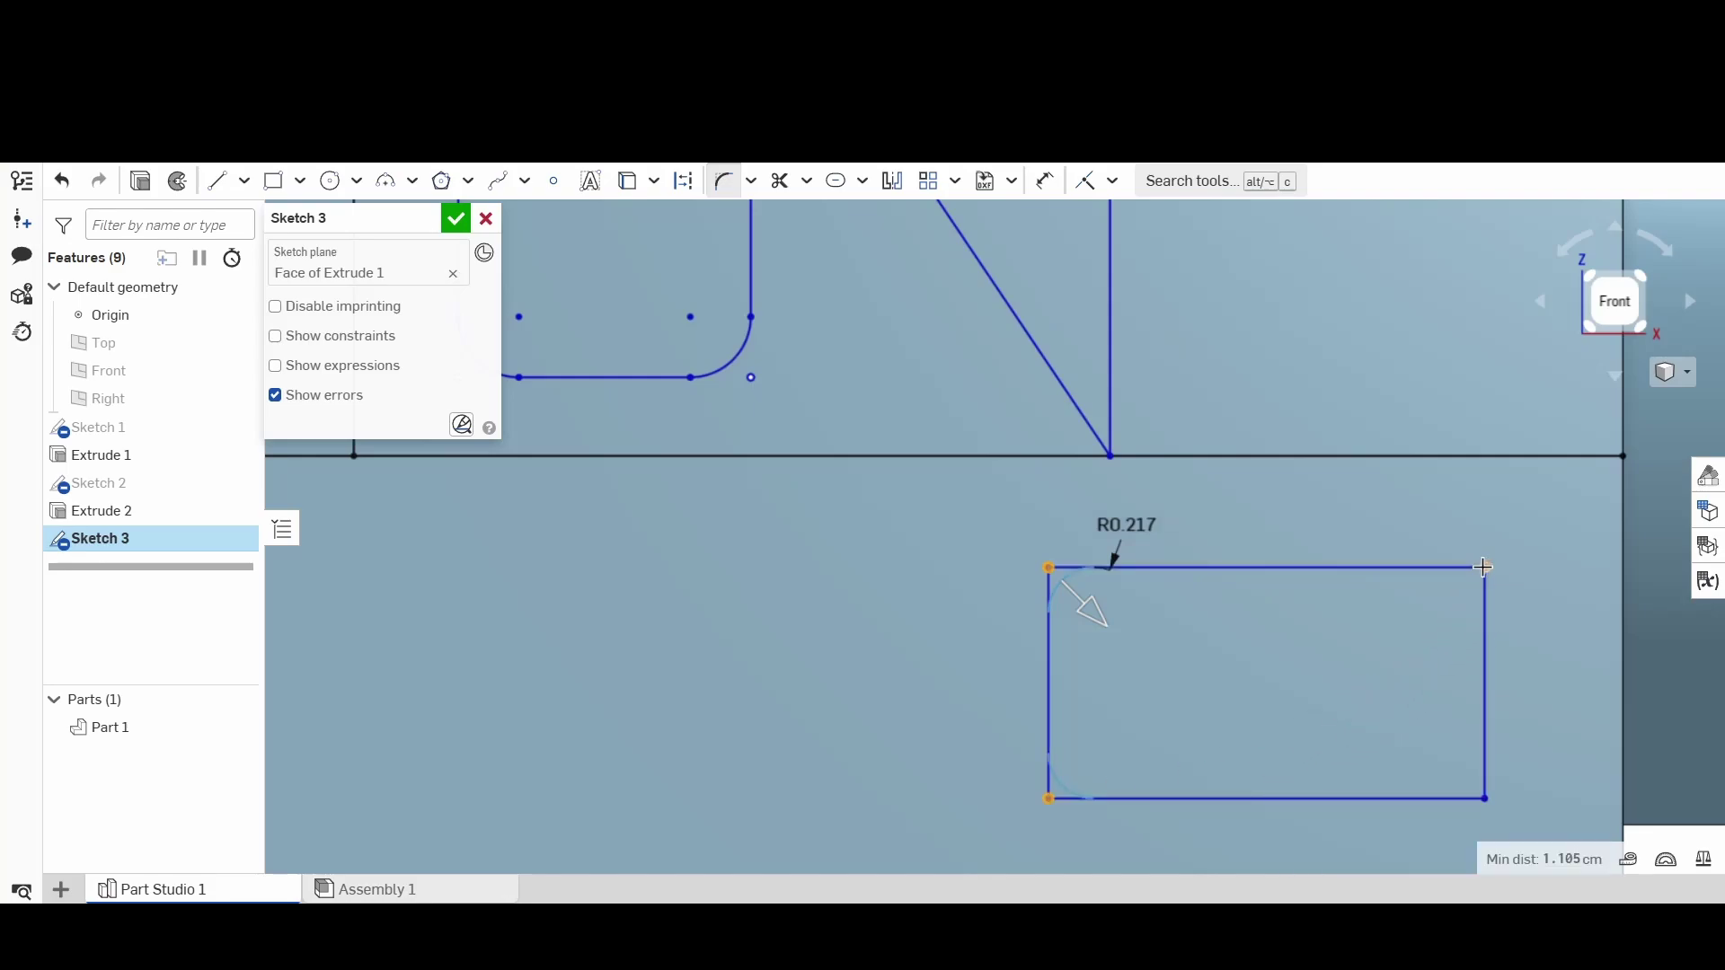
pyautogui.scroll(-2, 1484, 570)
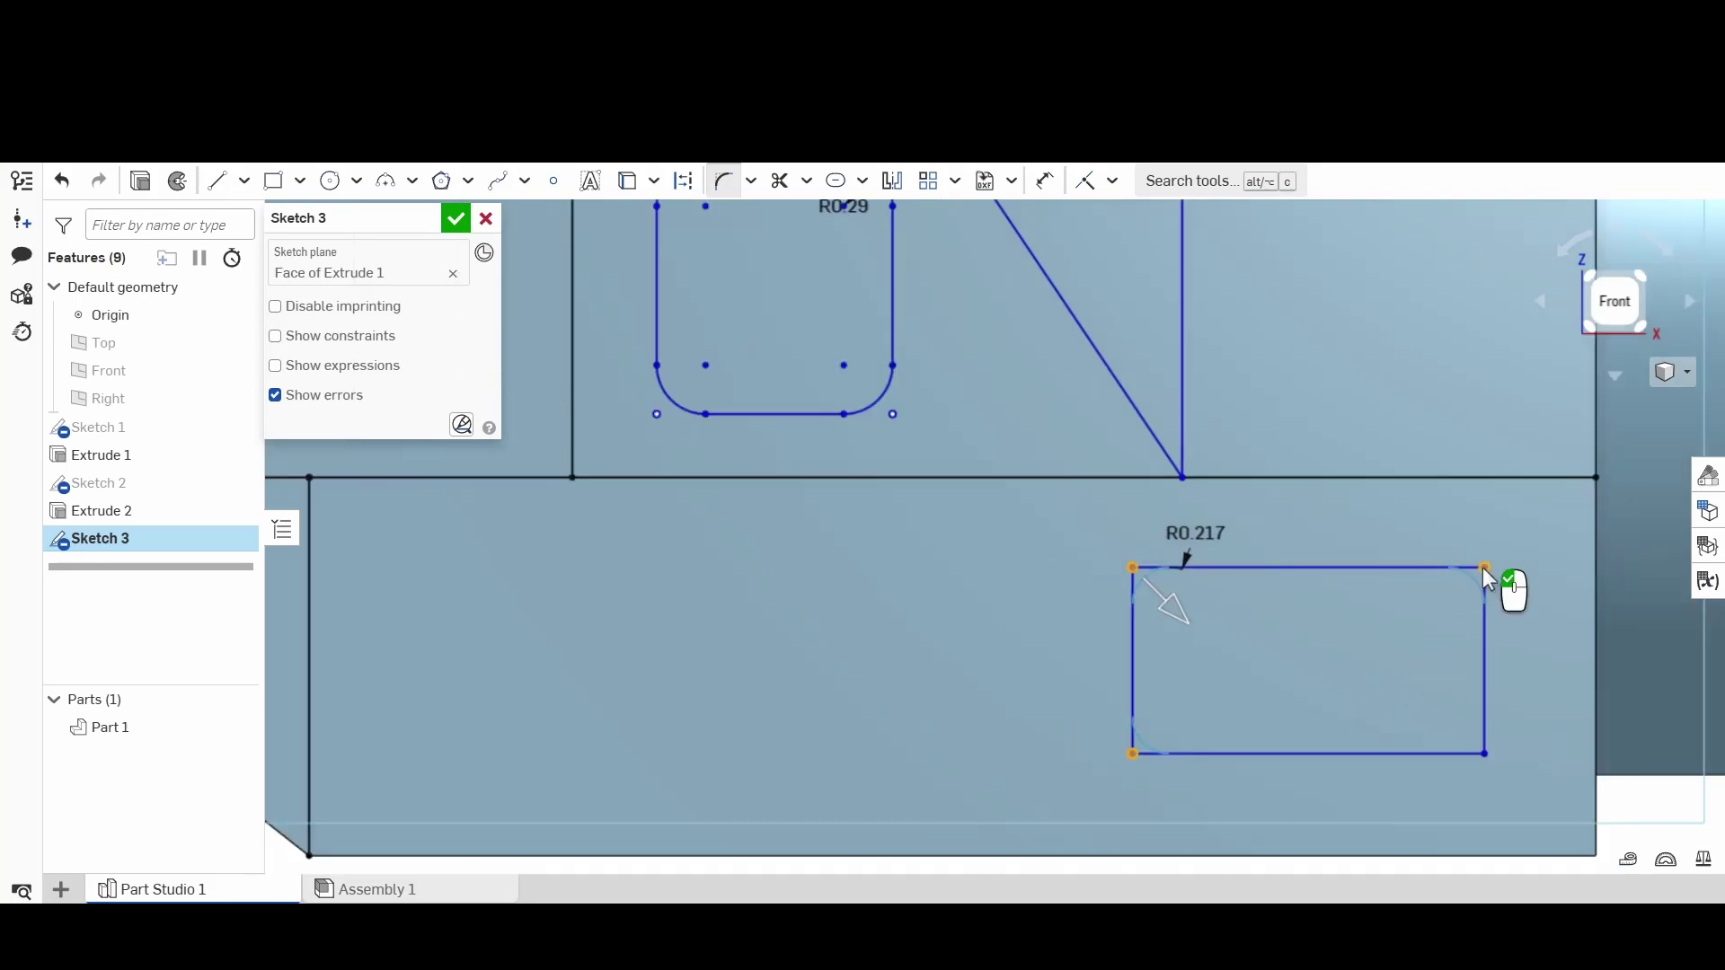
pyautogui.click(1641, 840)
pyautogui.press('Return')
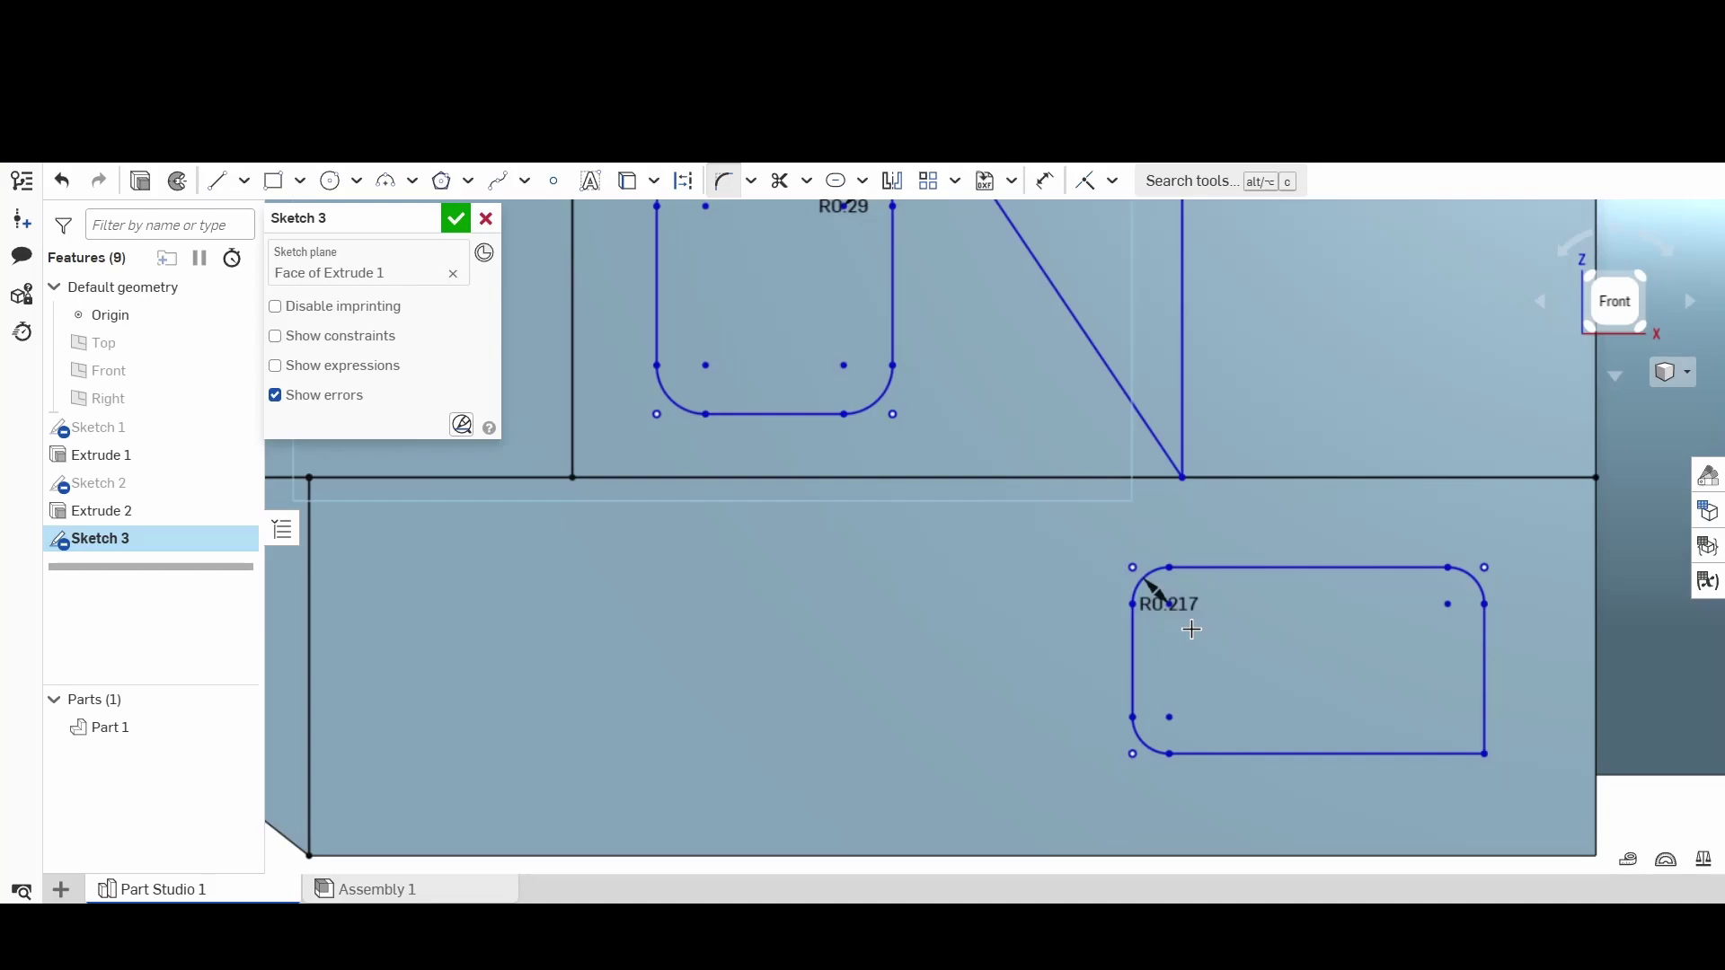
# Step: Fillet the remaining corner of the lower-strip rectangle with a larger radius of about 0.555 cm
pyautogui.click(1485, 755)
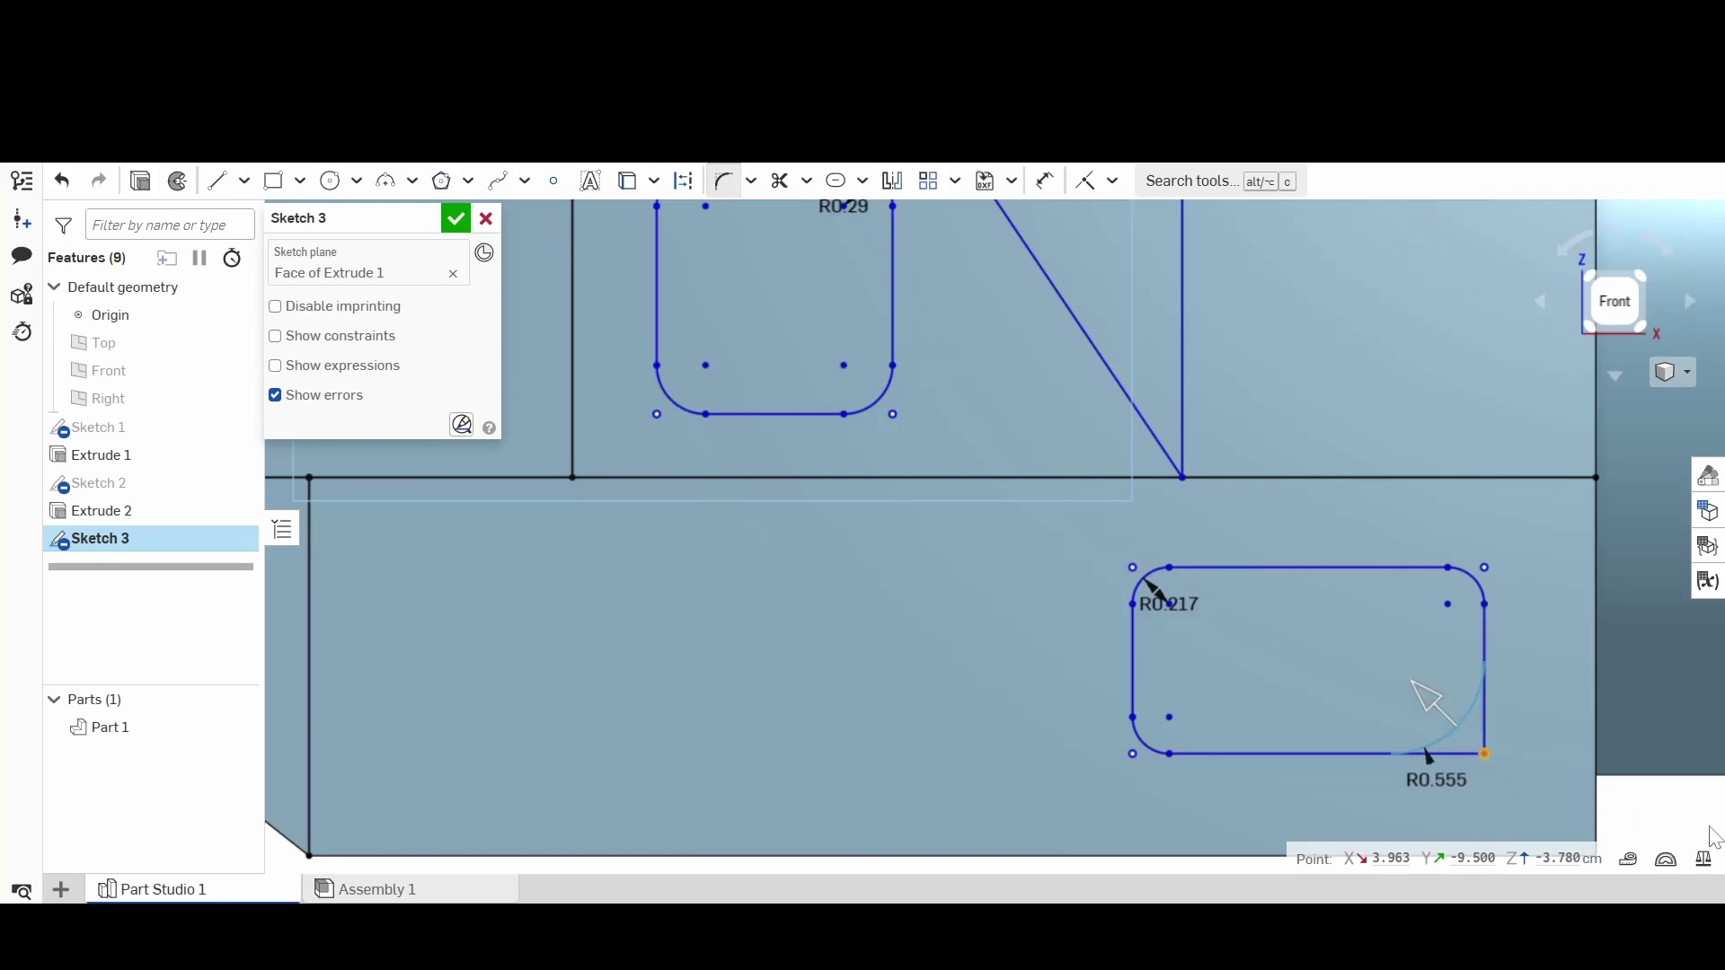
pyautogui.click(1671, 817)
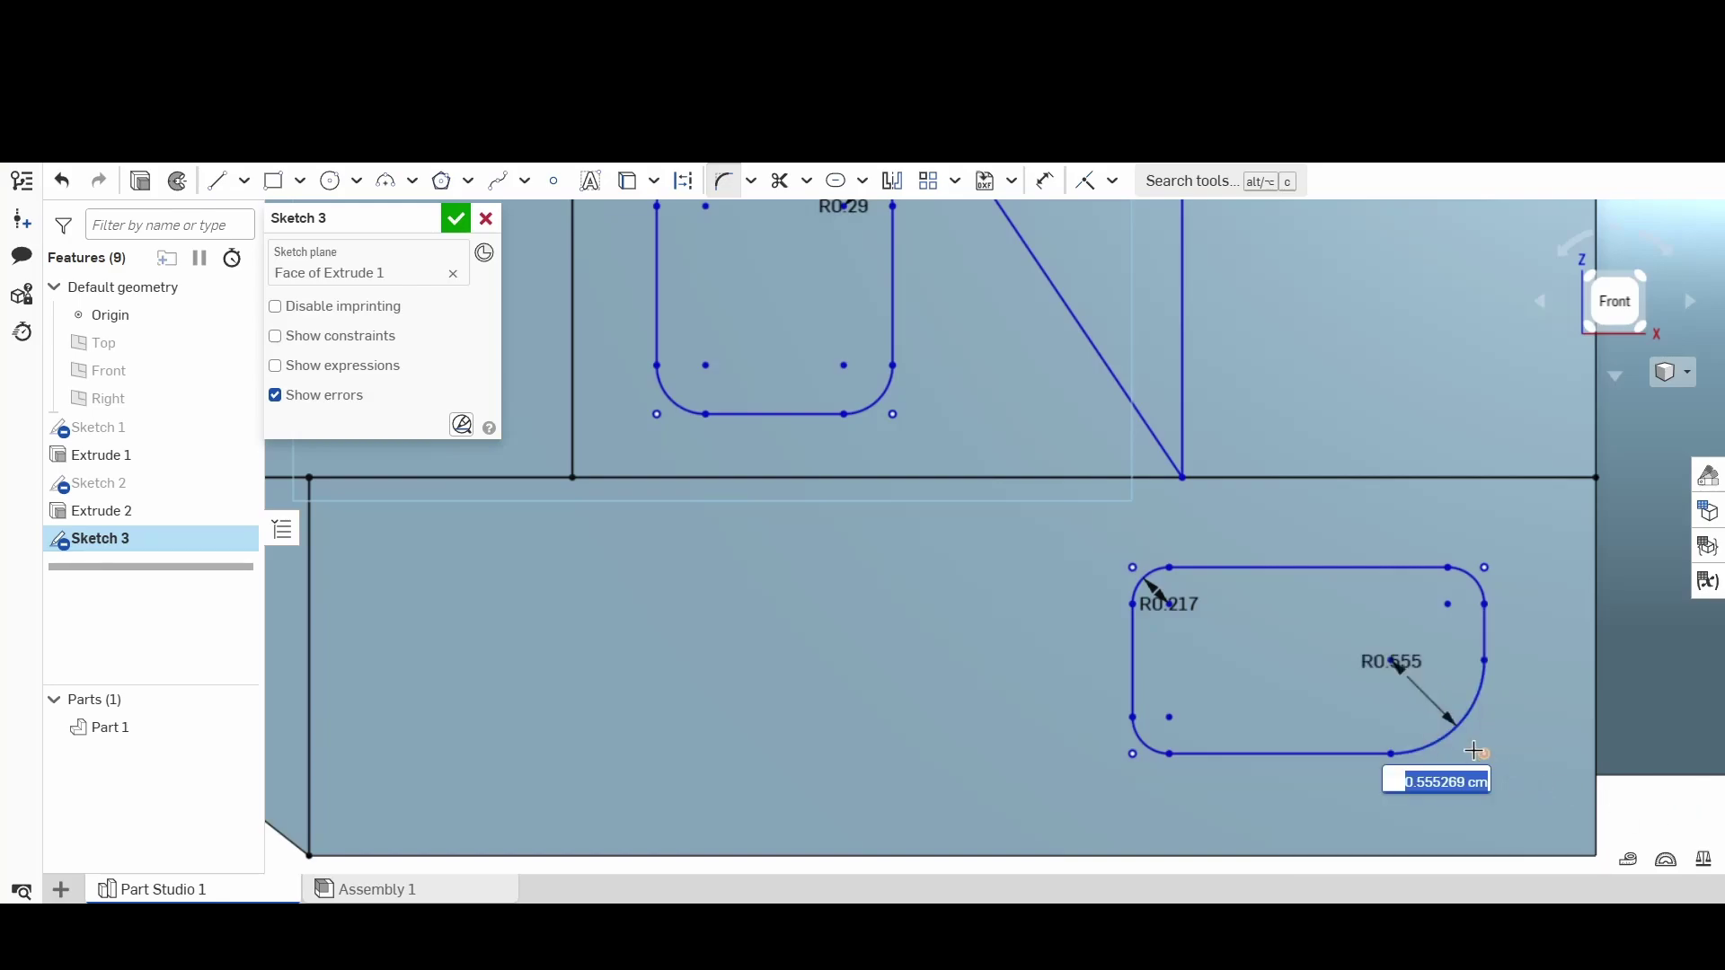
pyautogui.press('Return')
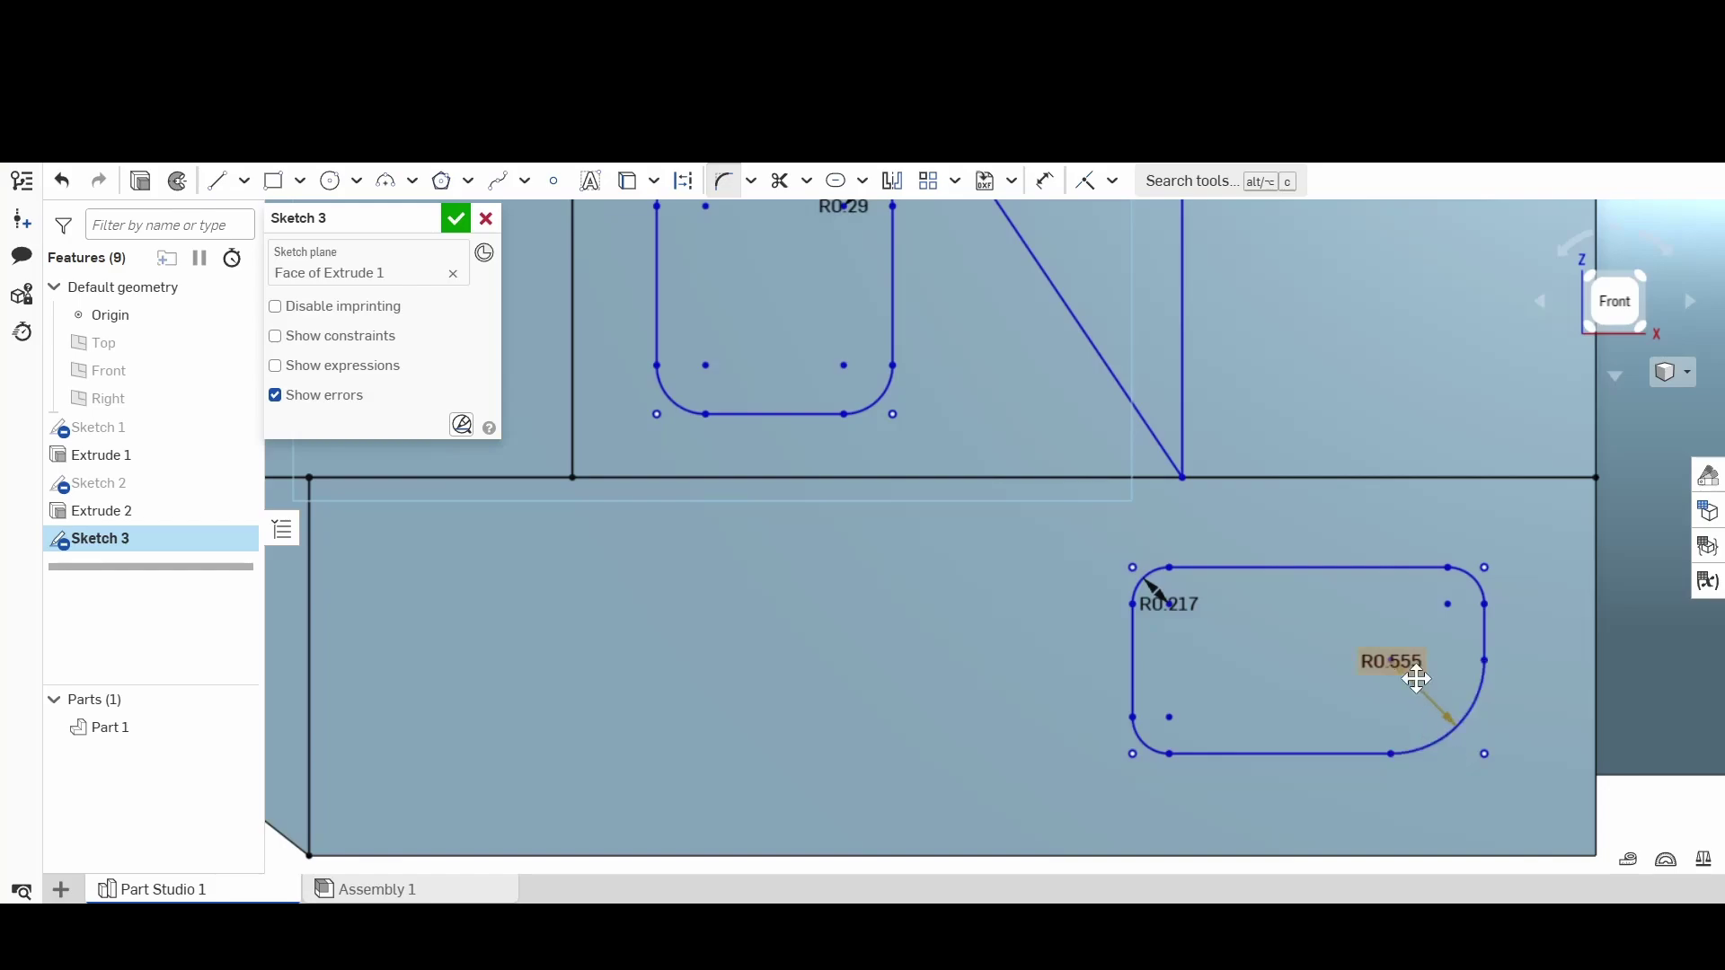
# Step: Delete the three fillet radius dimensions and the leftover corner points of both rounded rectangles
pyautogui.scroll(-2, 1416, 680)
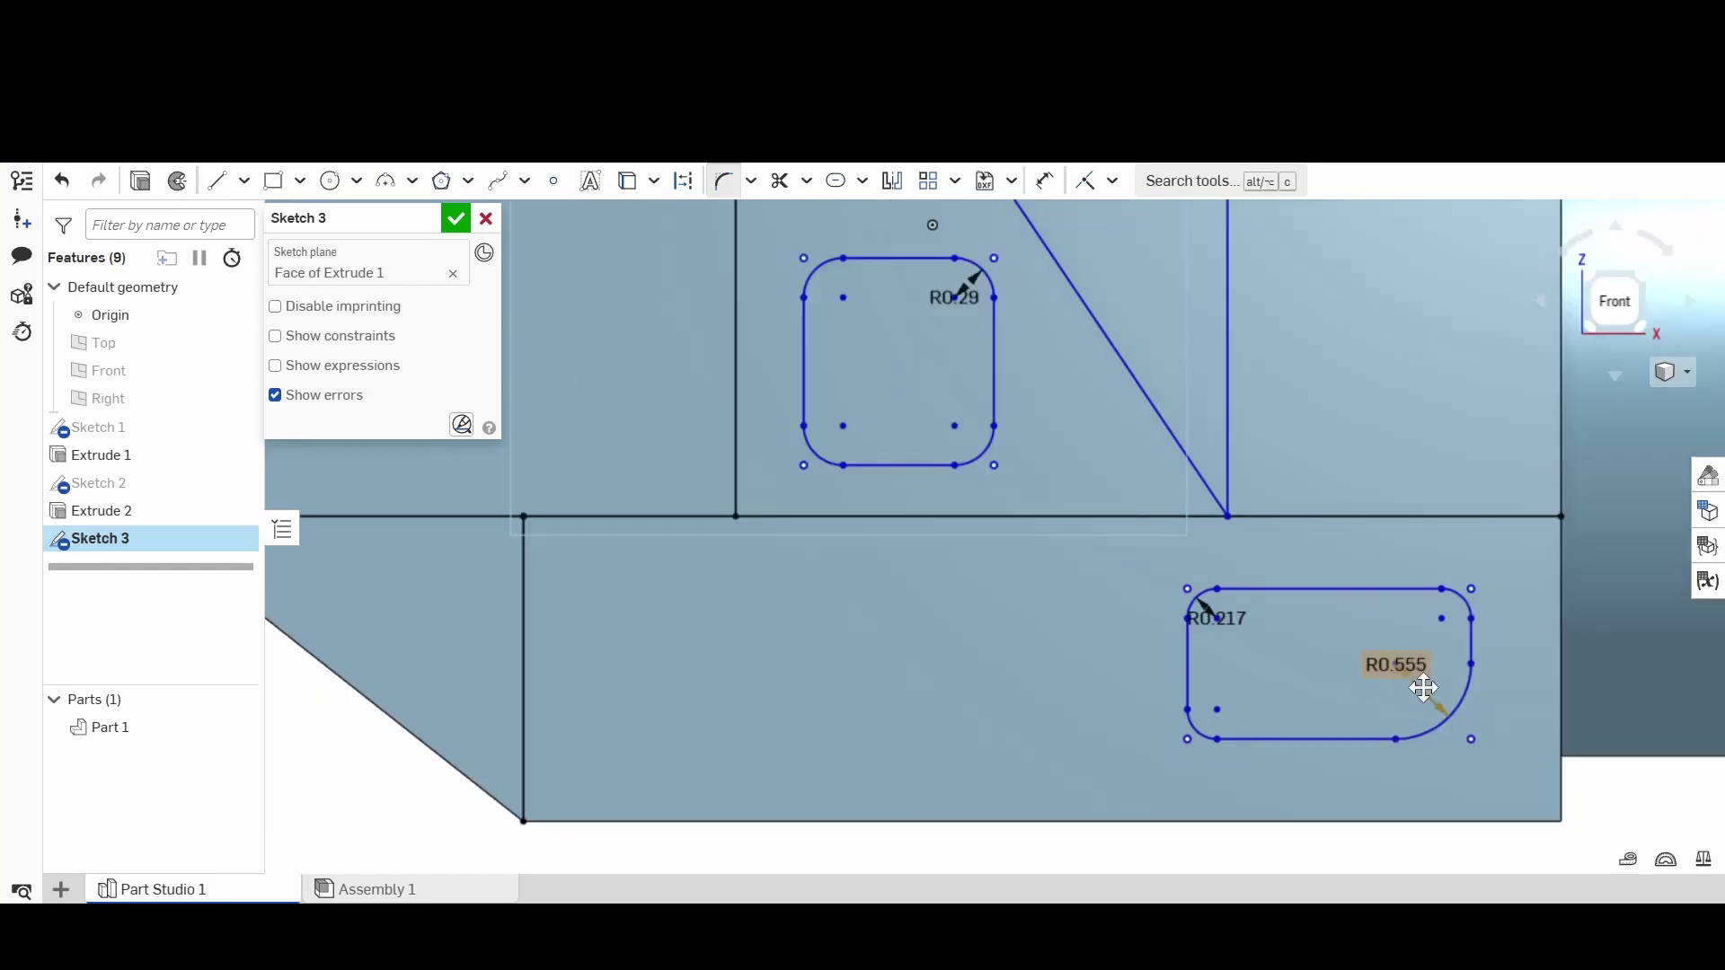
pyautogui.rightClick(1626, 834)
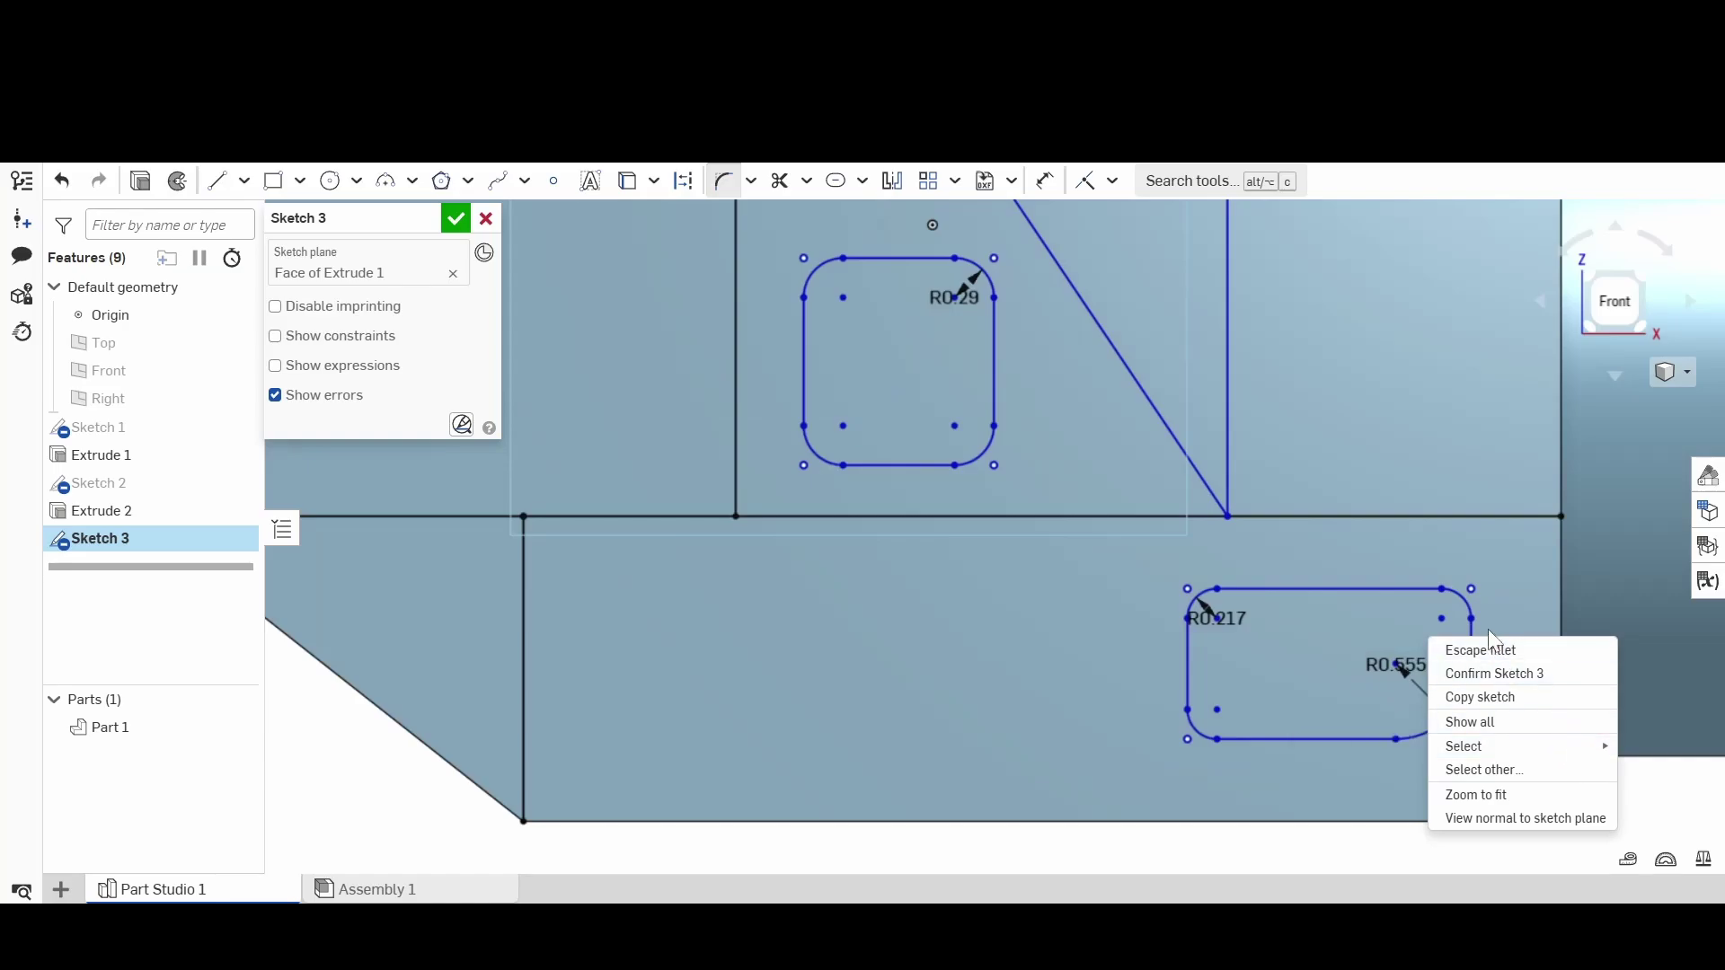
pyautogui.click(1480, 651)
pyautogui.click(1409, 669)
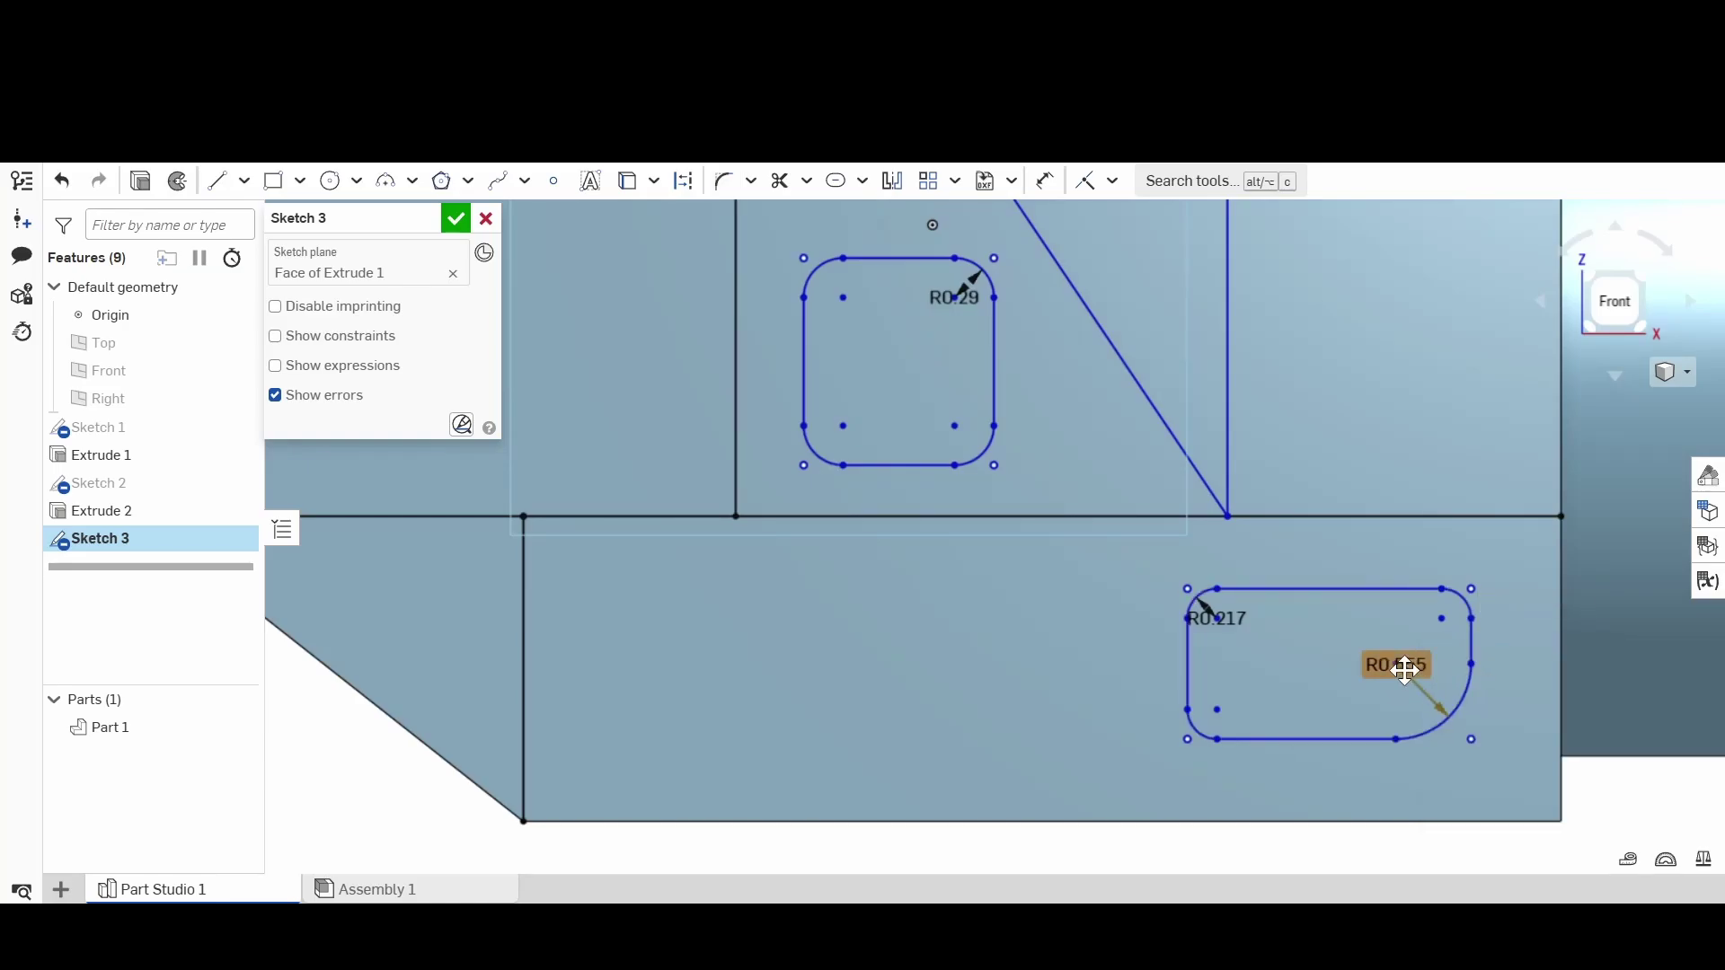
pyautogui.press('Delete')
pyautogui.click(1224, 618)
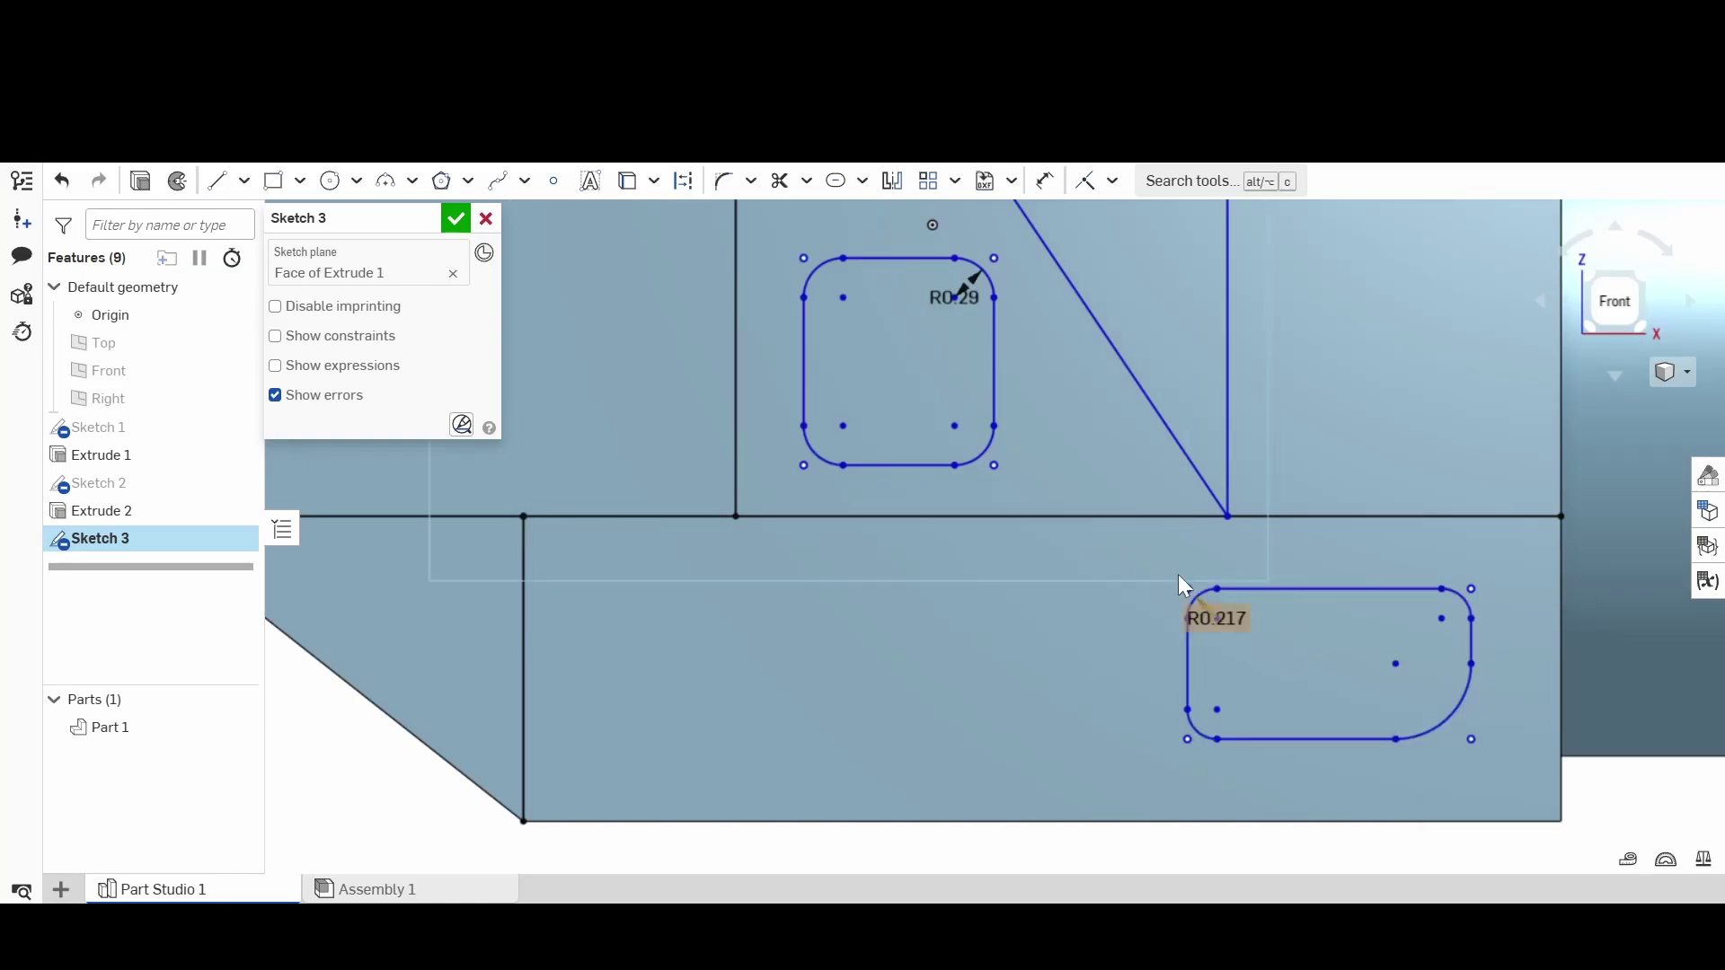
pyautogui.press('Delete')
pyautogui.click(975, 300)
pyautogui.press('Delete')
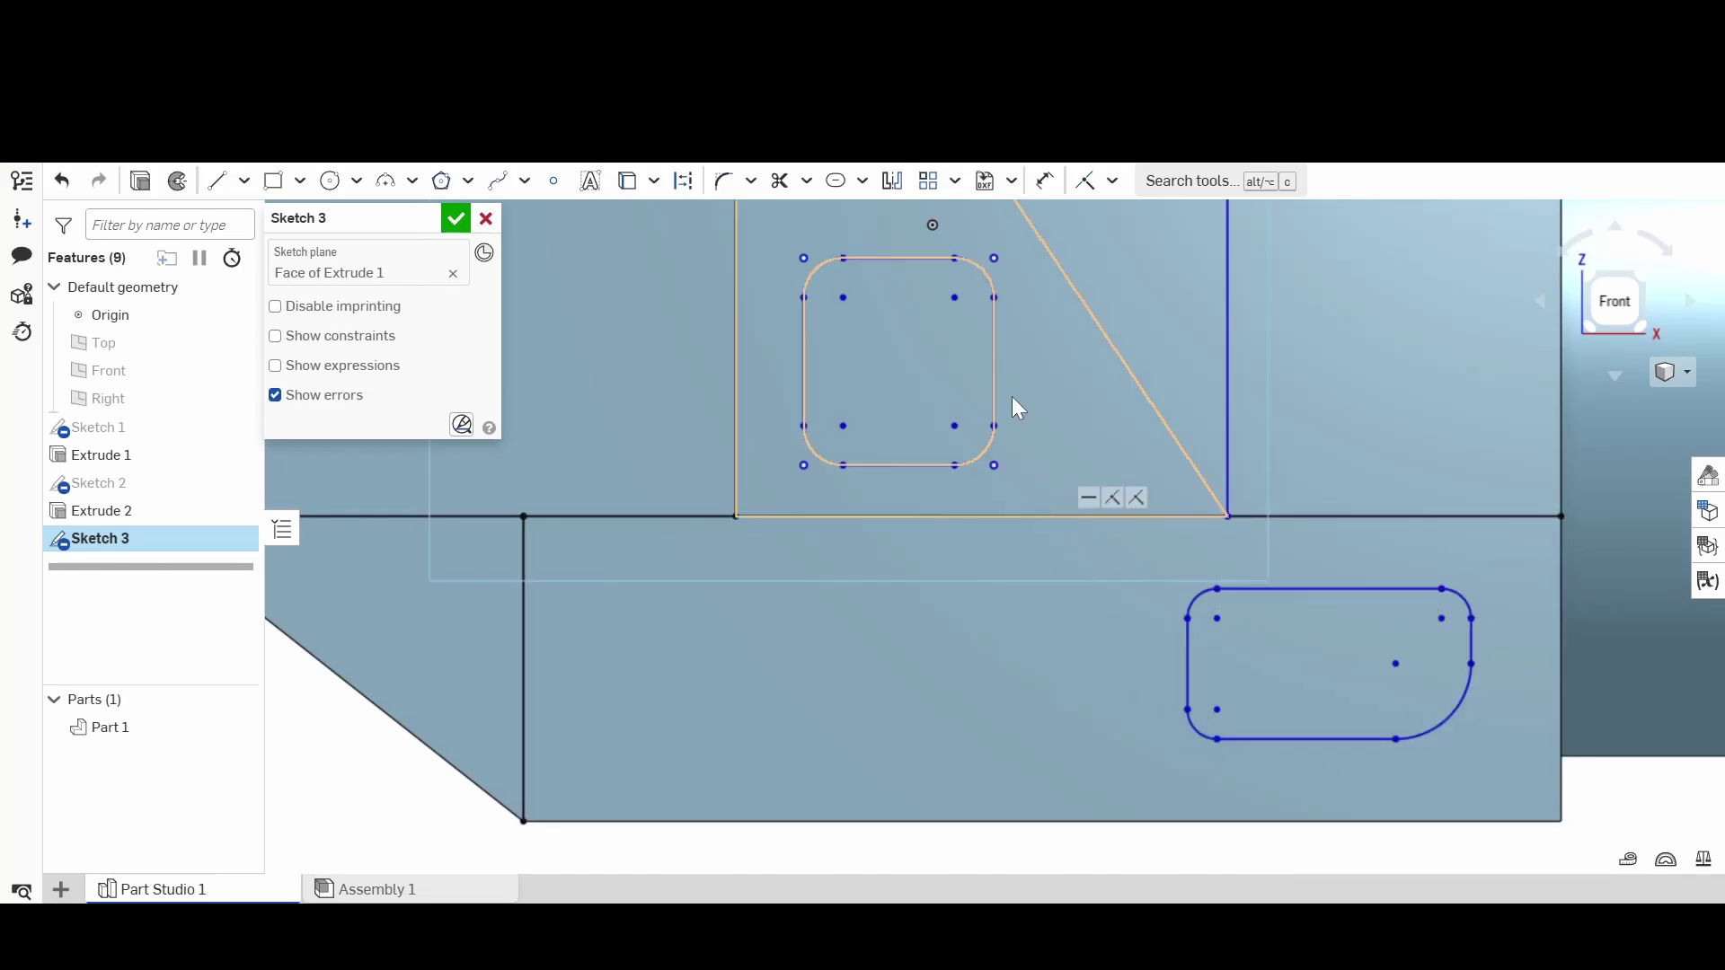
pyautogui.scroll(-2, 1049, 388)
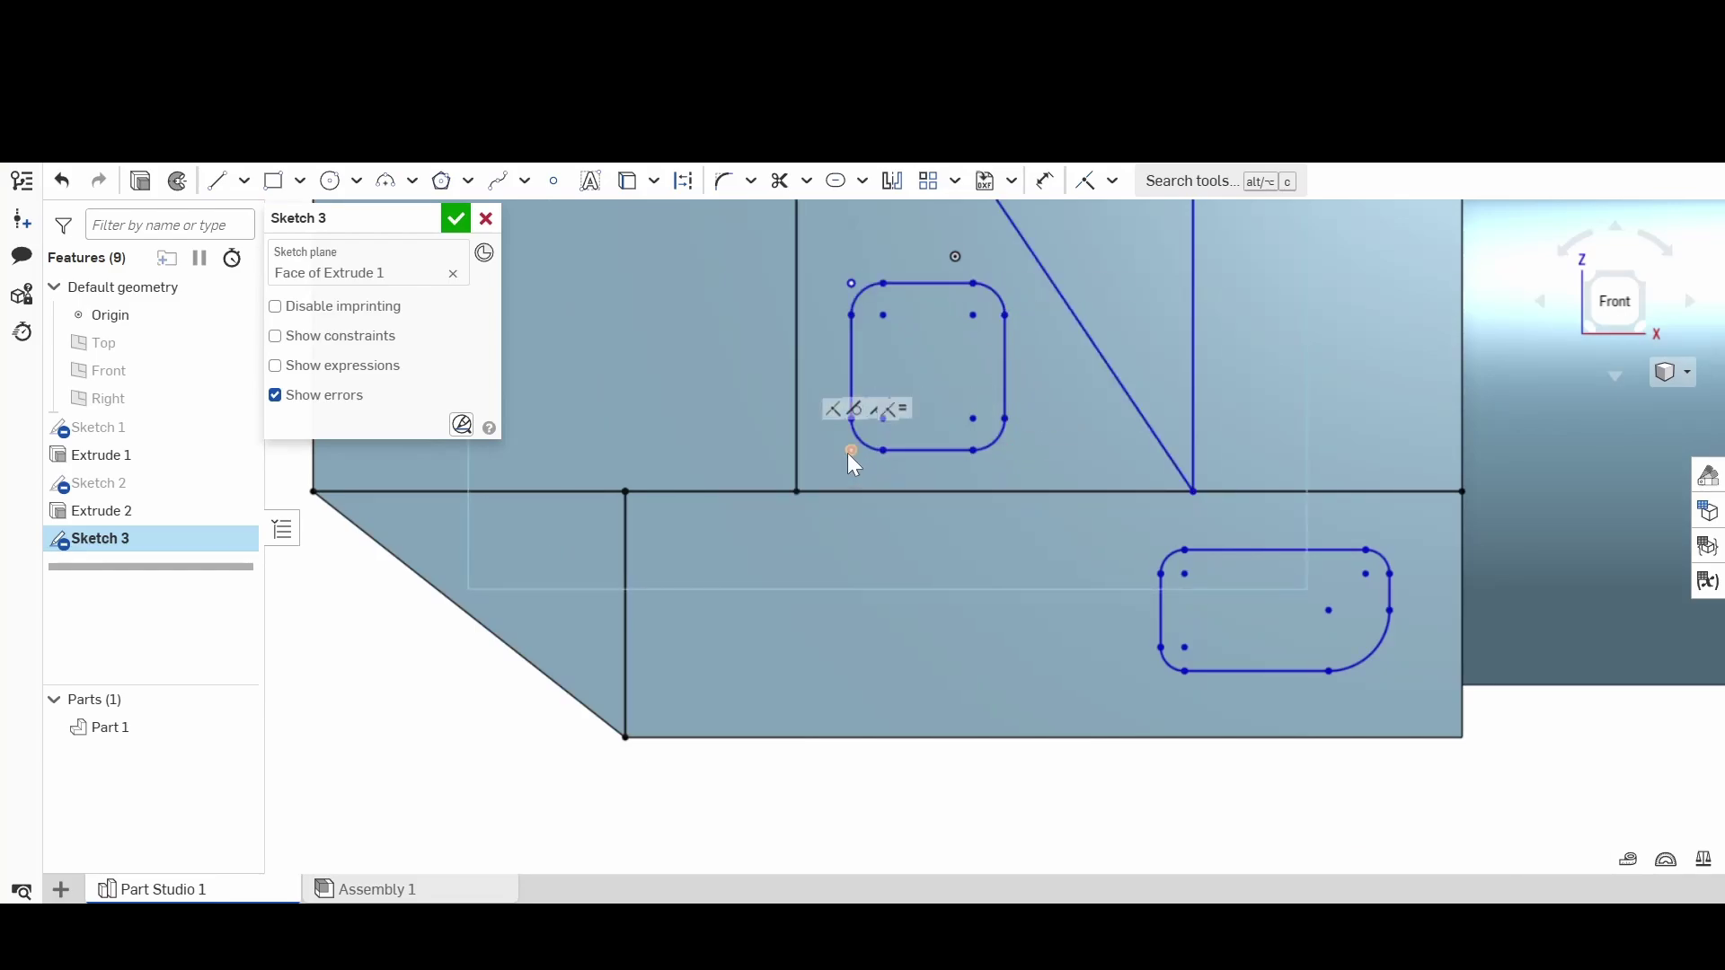
pyautogui.scroll(-4, 1010, 455)
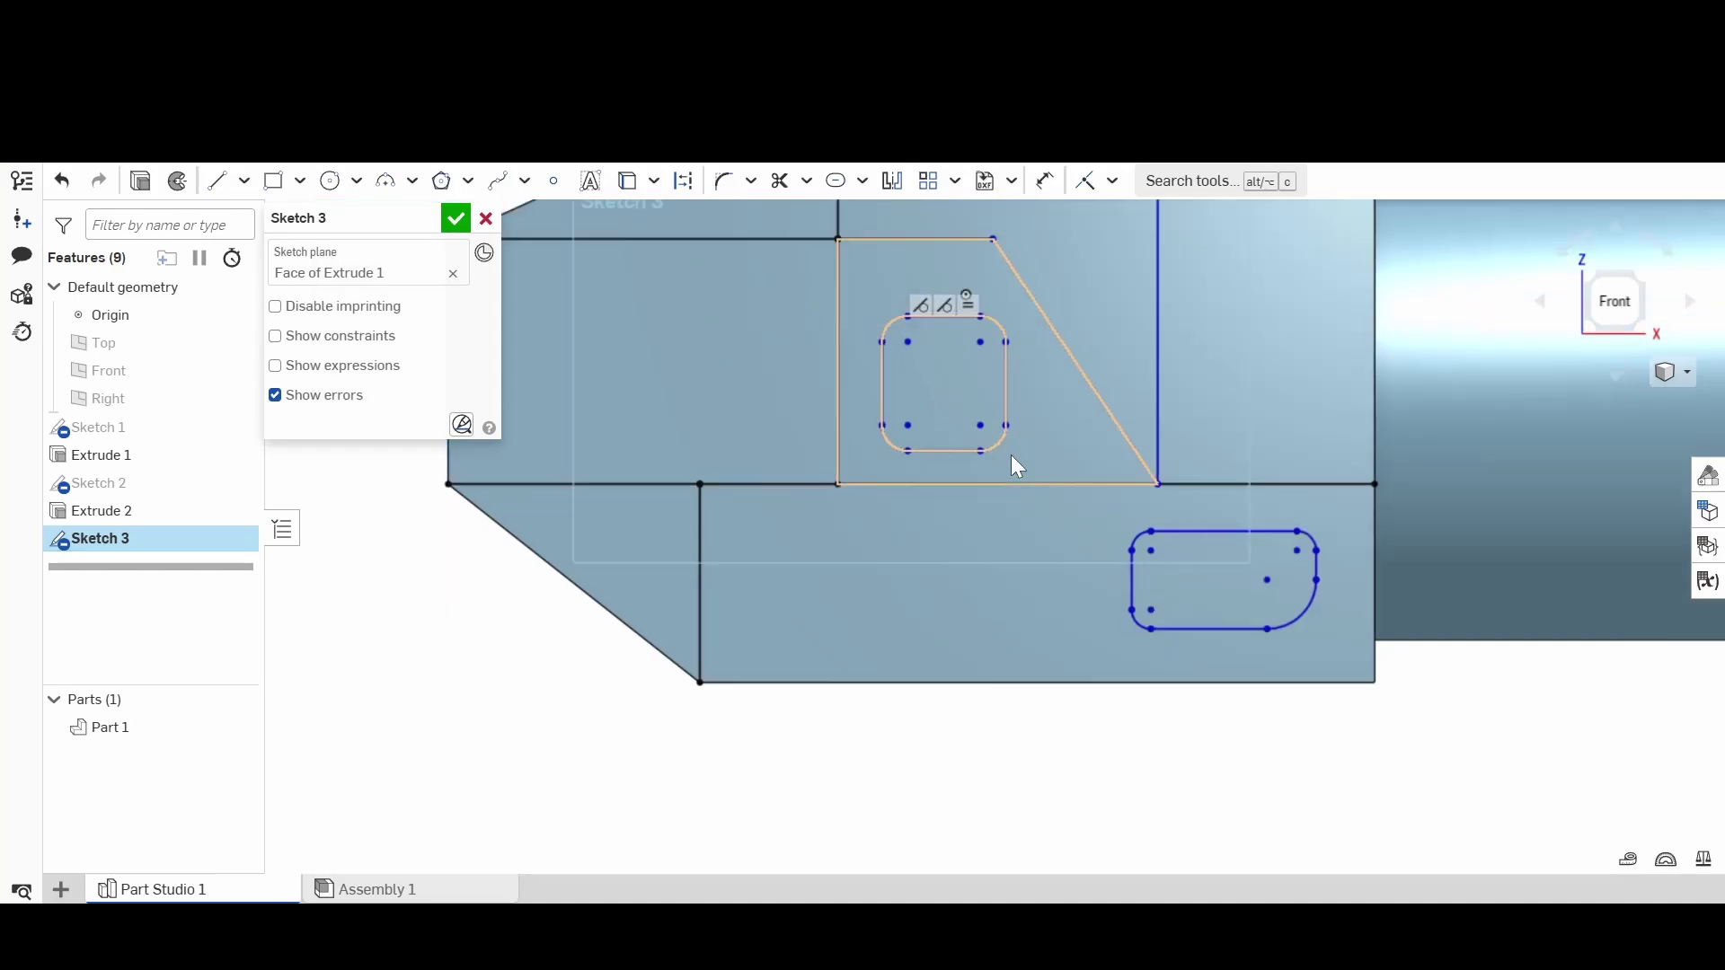
# Step: Create slots around all the dividing lines and both rounded rectangles of the front face sketch with the Slot tool
pyautogui.moveTo(1099, 645); pyautogui.dragTo(1147, 682, button='right')
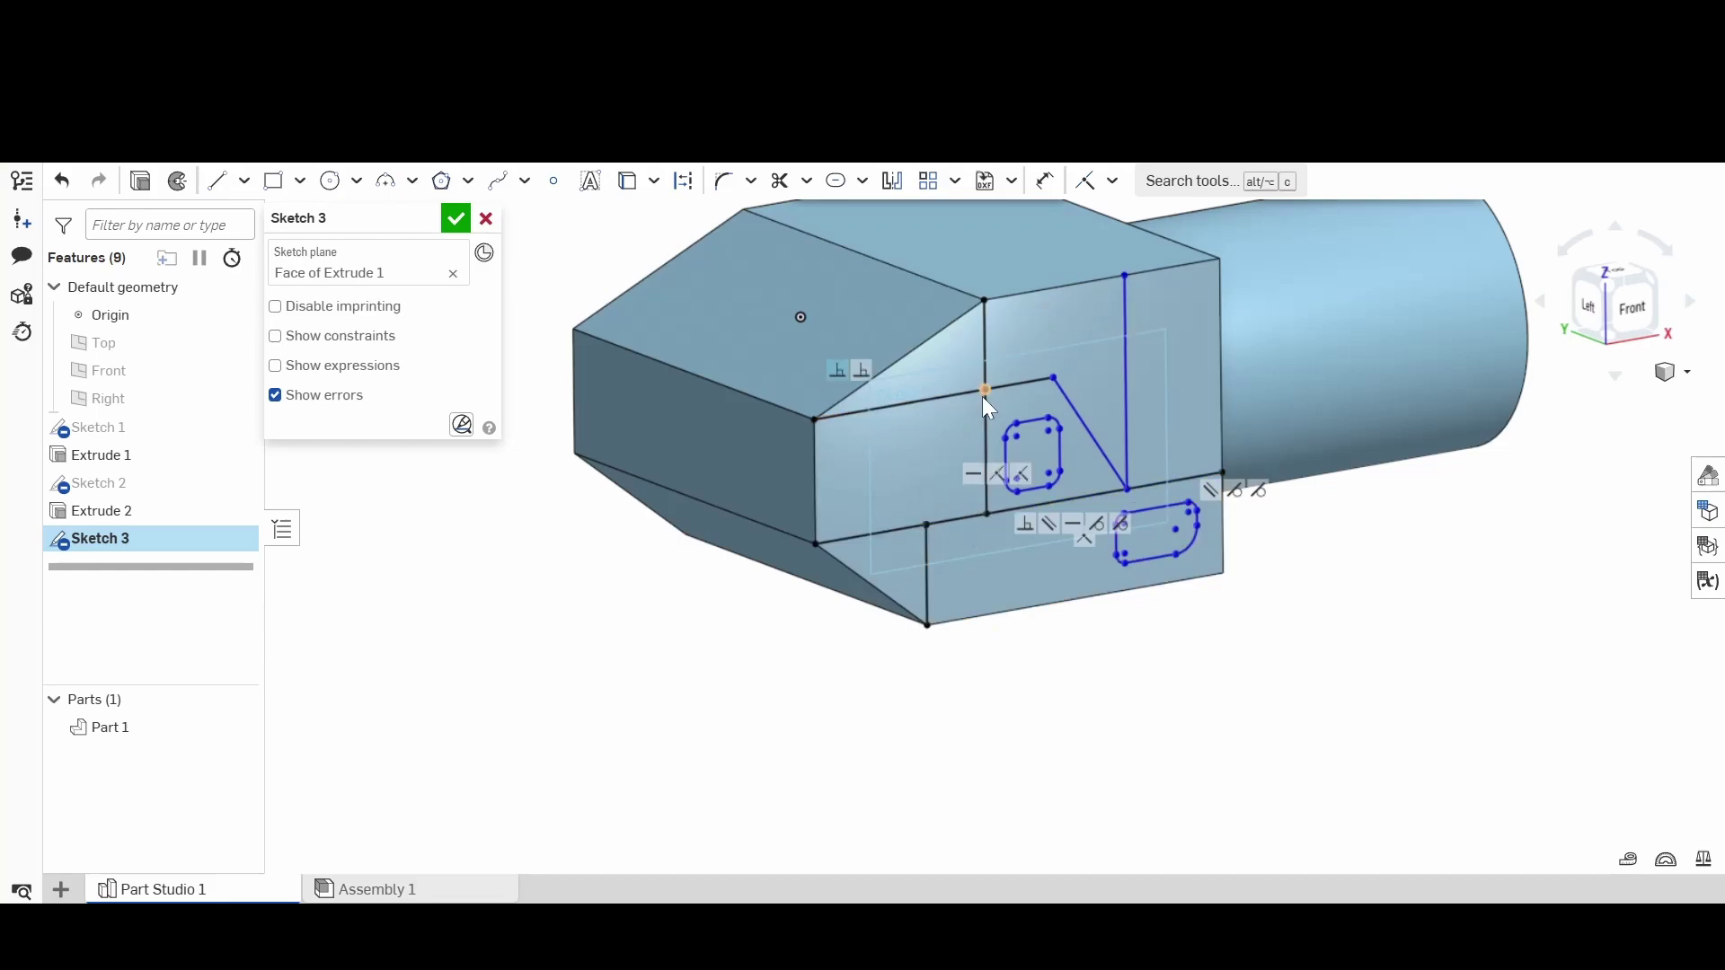
pyautogui.scroll(2, 1060, 469)
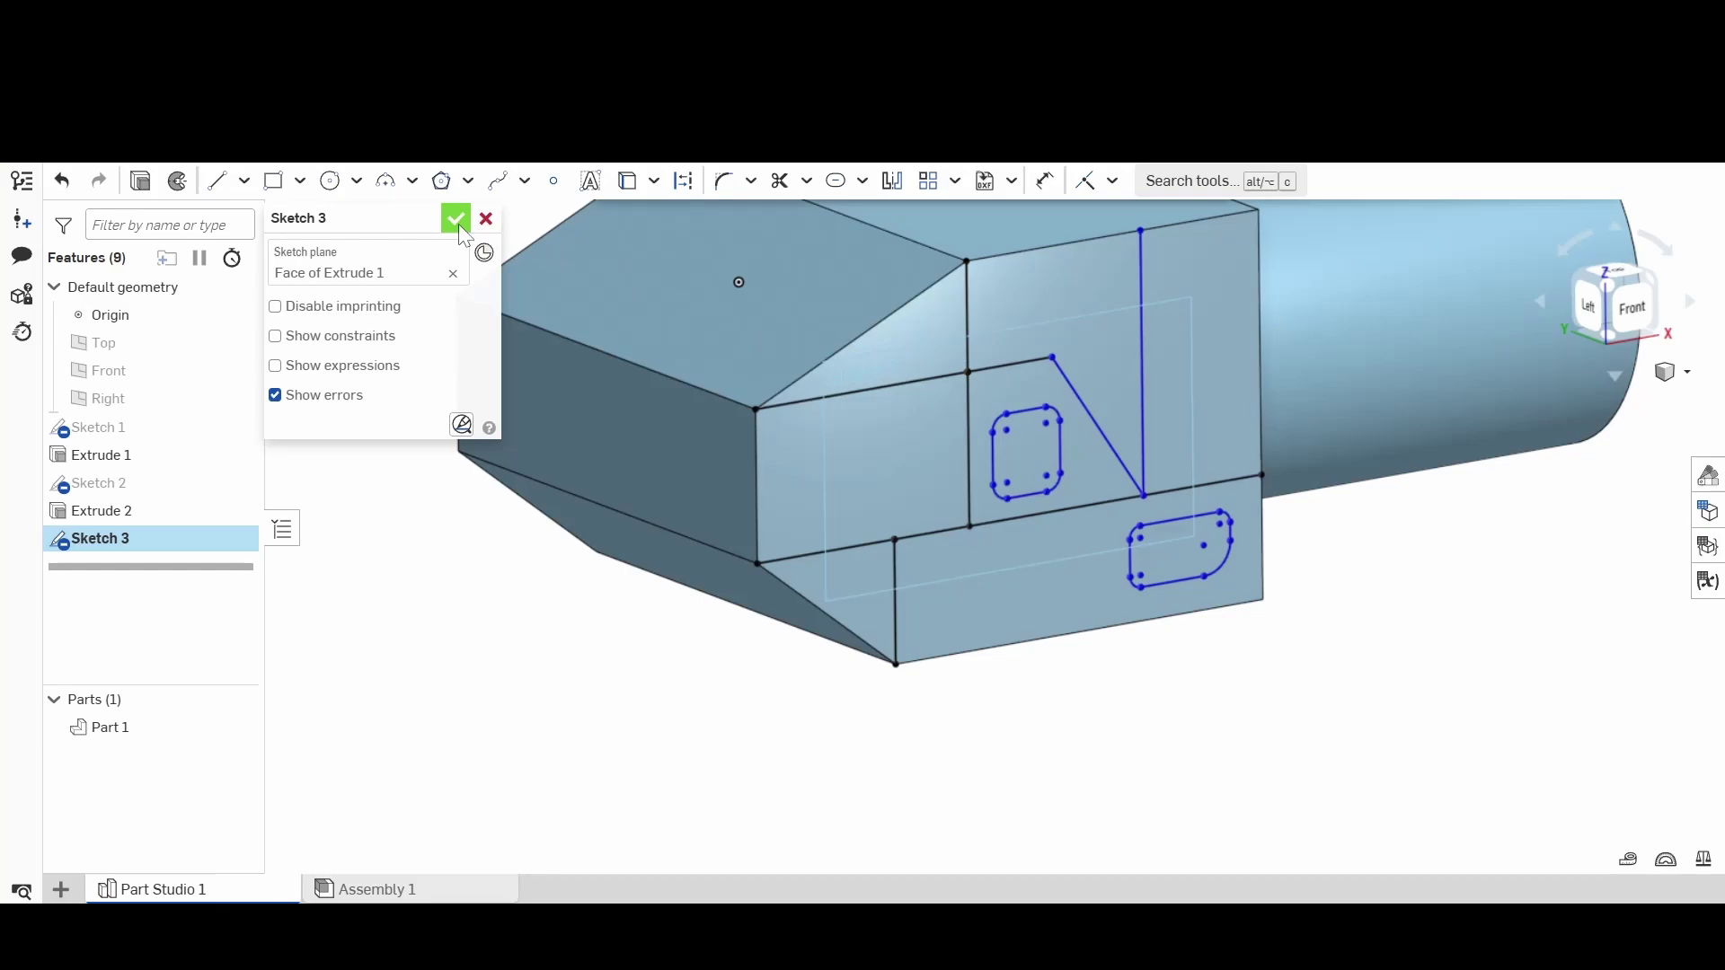
pyautogui.scroll(-3, 1058, 650)
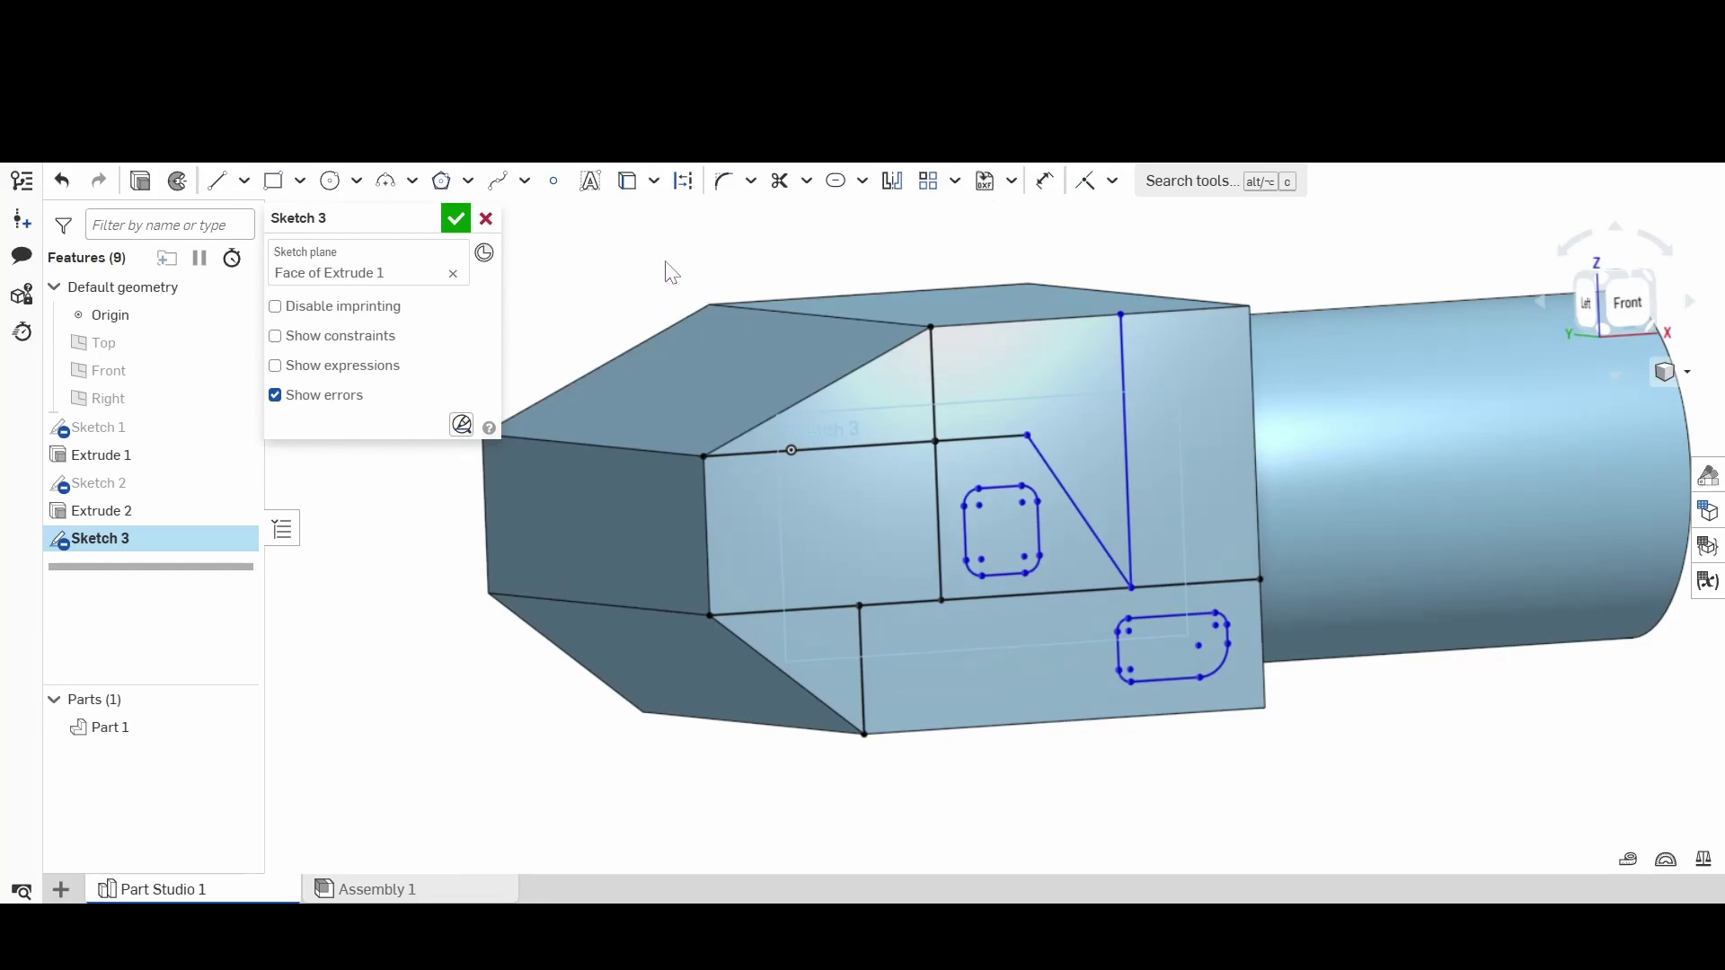
pyautogui.moveTo(672, 272)
pyautogui.mouseDown()
pyautogui.moveTo(1143, 770)
pyautogui.moveTo(1308, 808)
pyautogui.mouseUp()
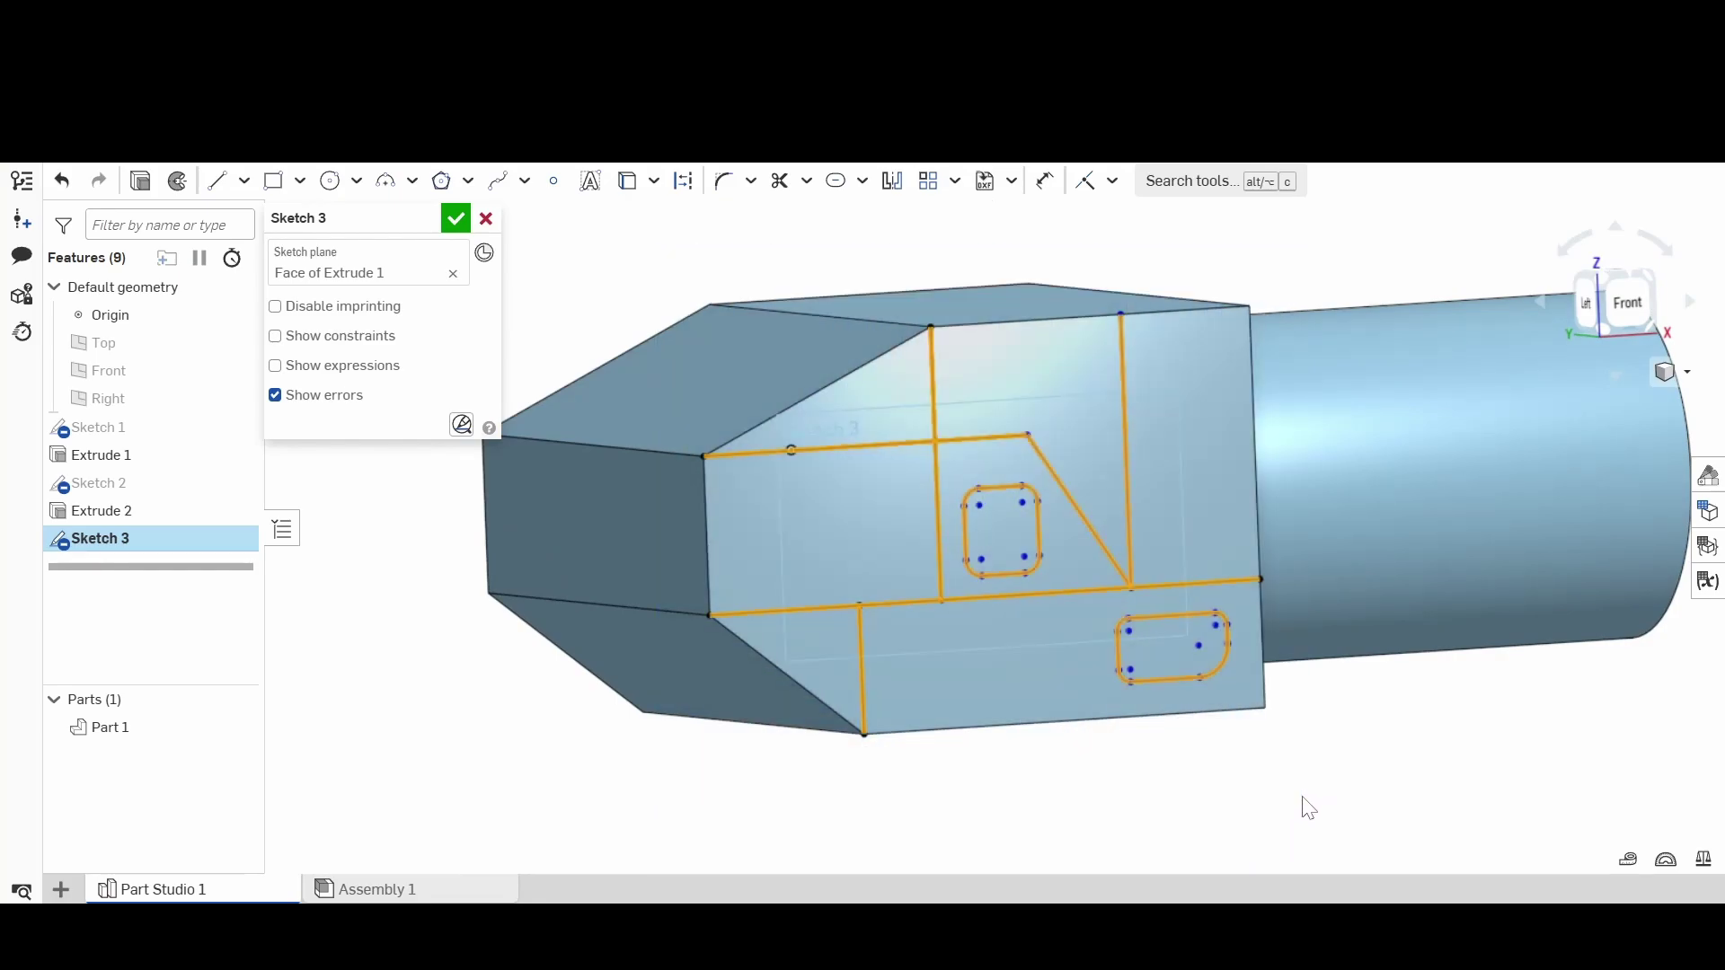
pyautogui.click(834, 184)
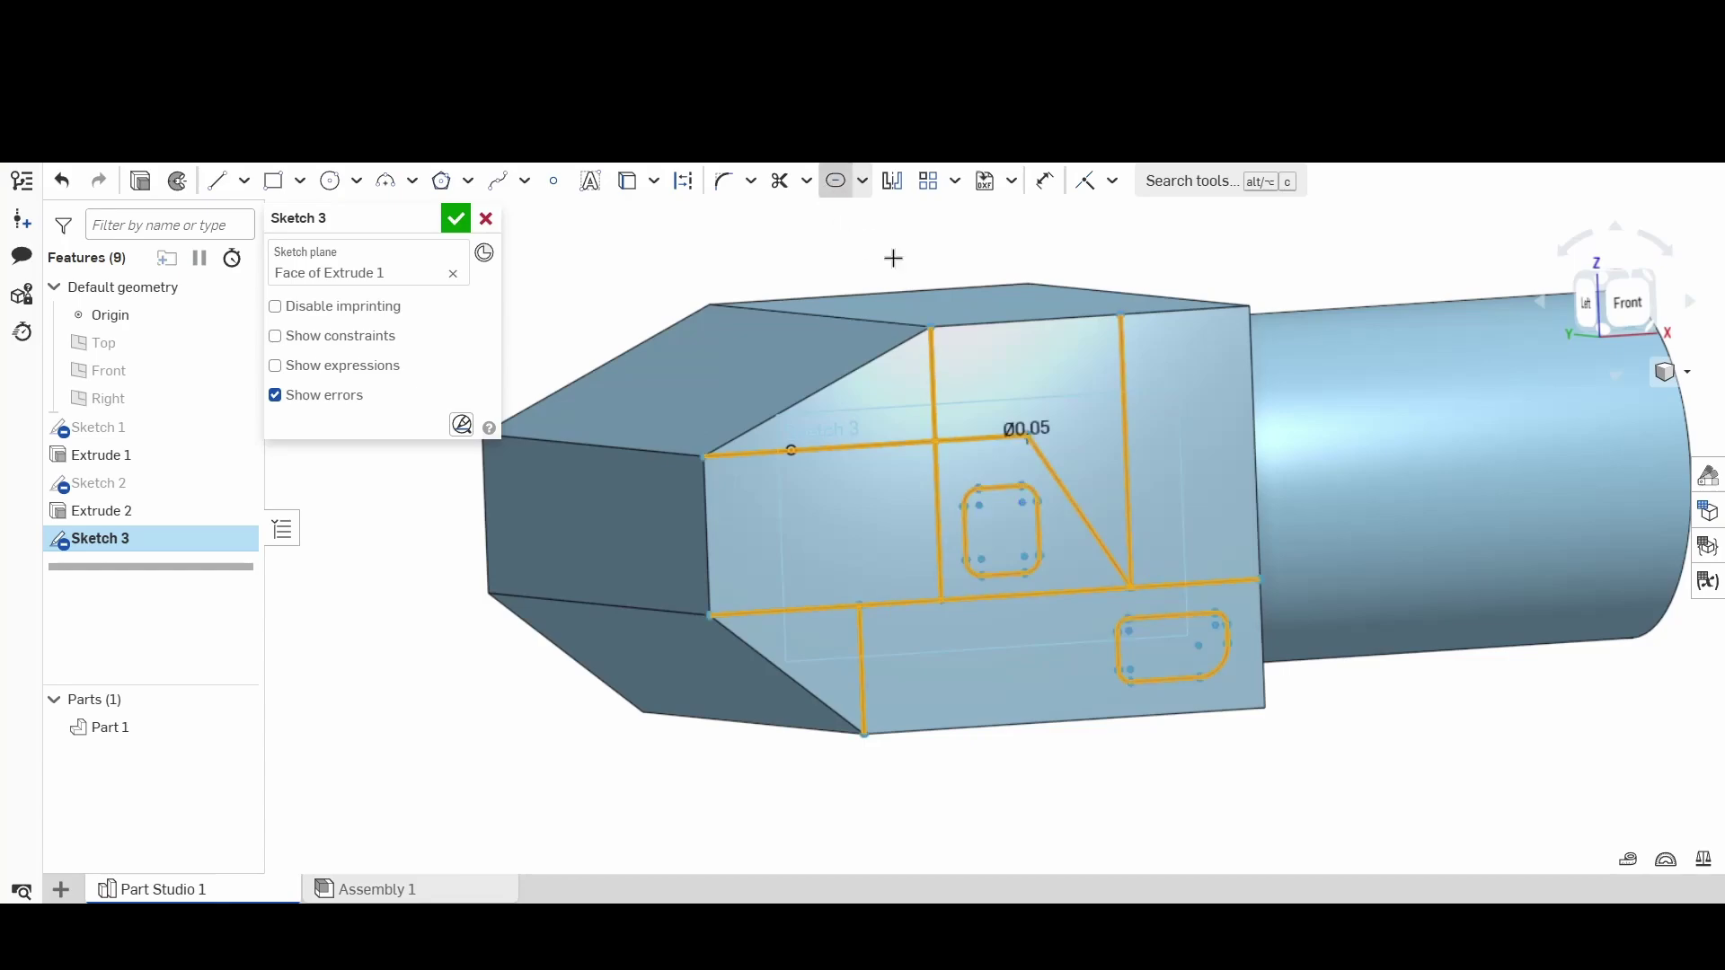
pyautogui.scroll(5, 1031, 439)
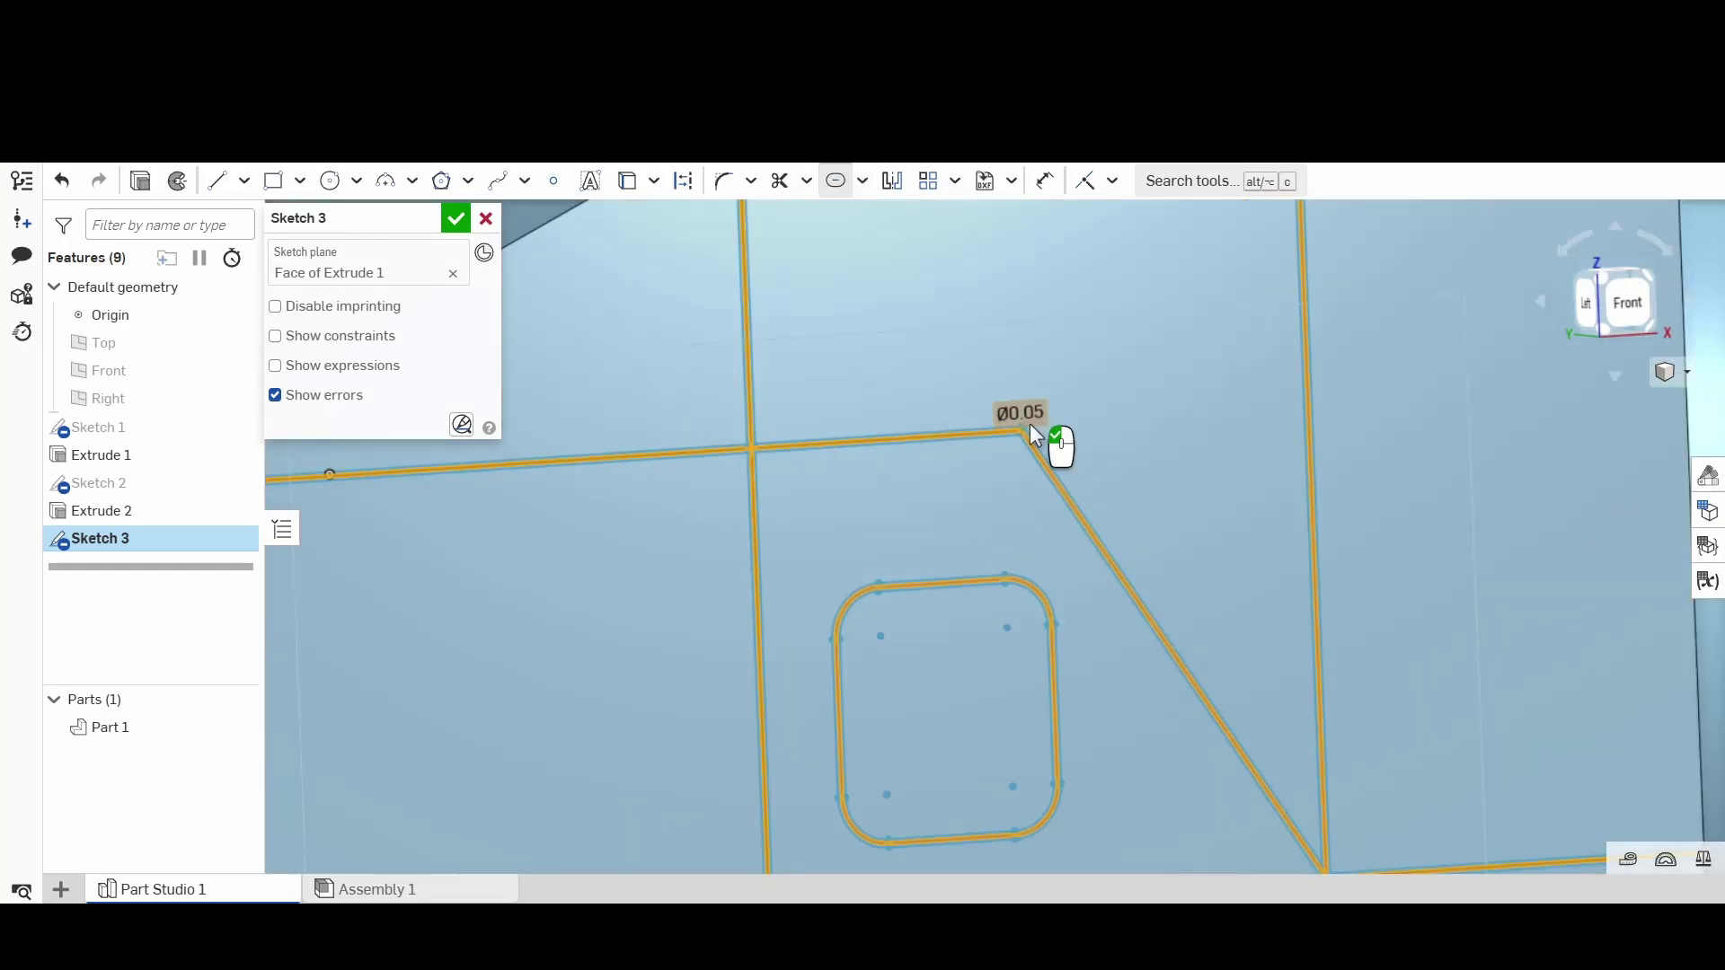
pyautogui.scroll(-4, 1030, 429)
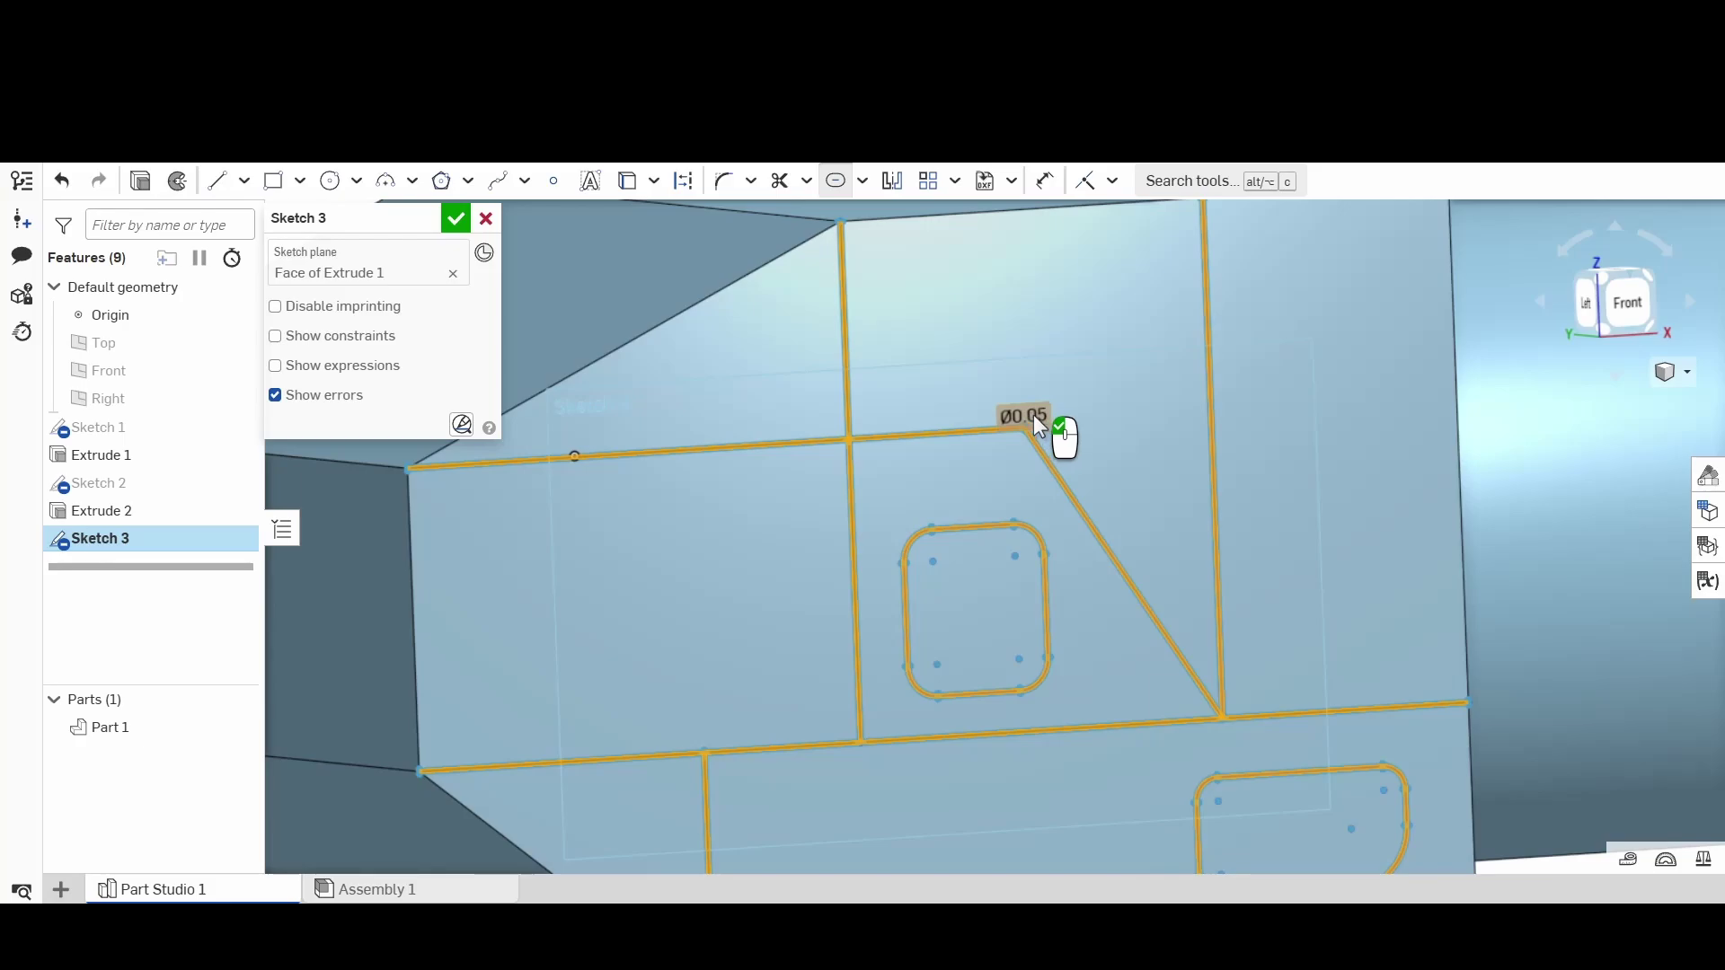
# Step: Try wider slots by changing the slot width to 0.2 cm and to 2 cm
pyautogui.click(1033, 415)
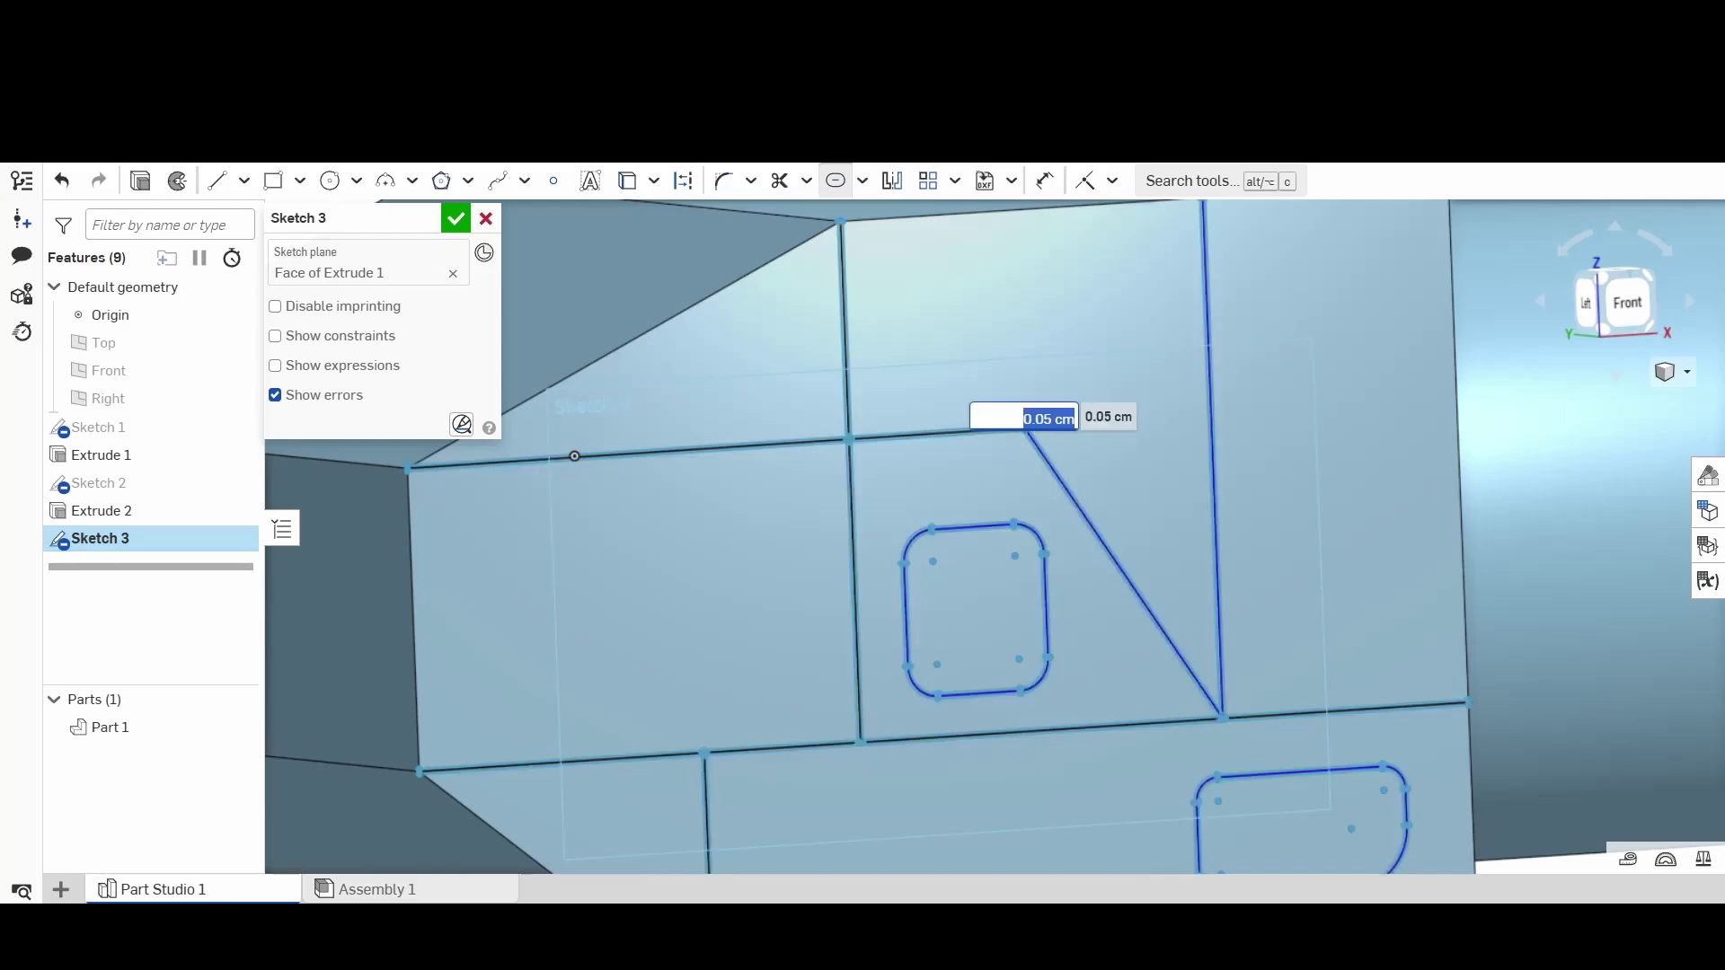
pyautogui.press('BackSpace')
pyautogui.write('2')
pyautogui.press('Return')
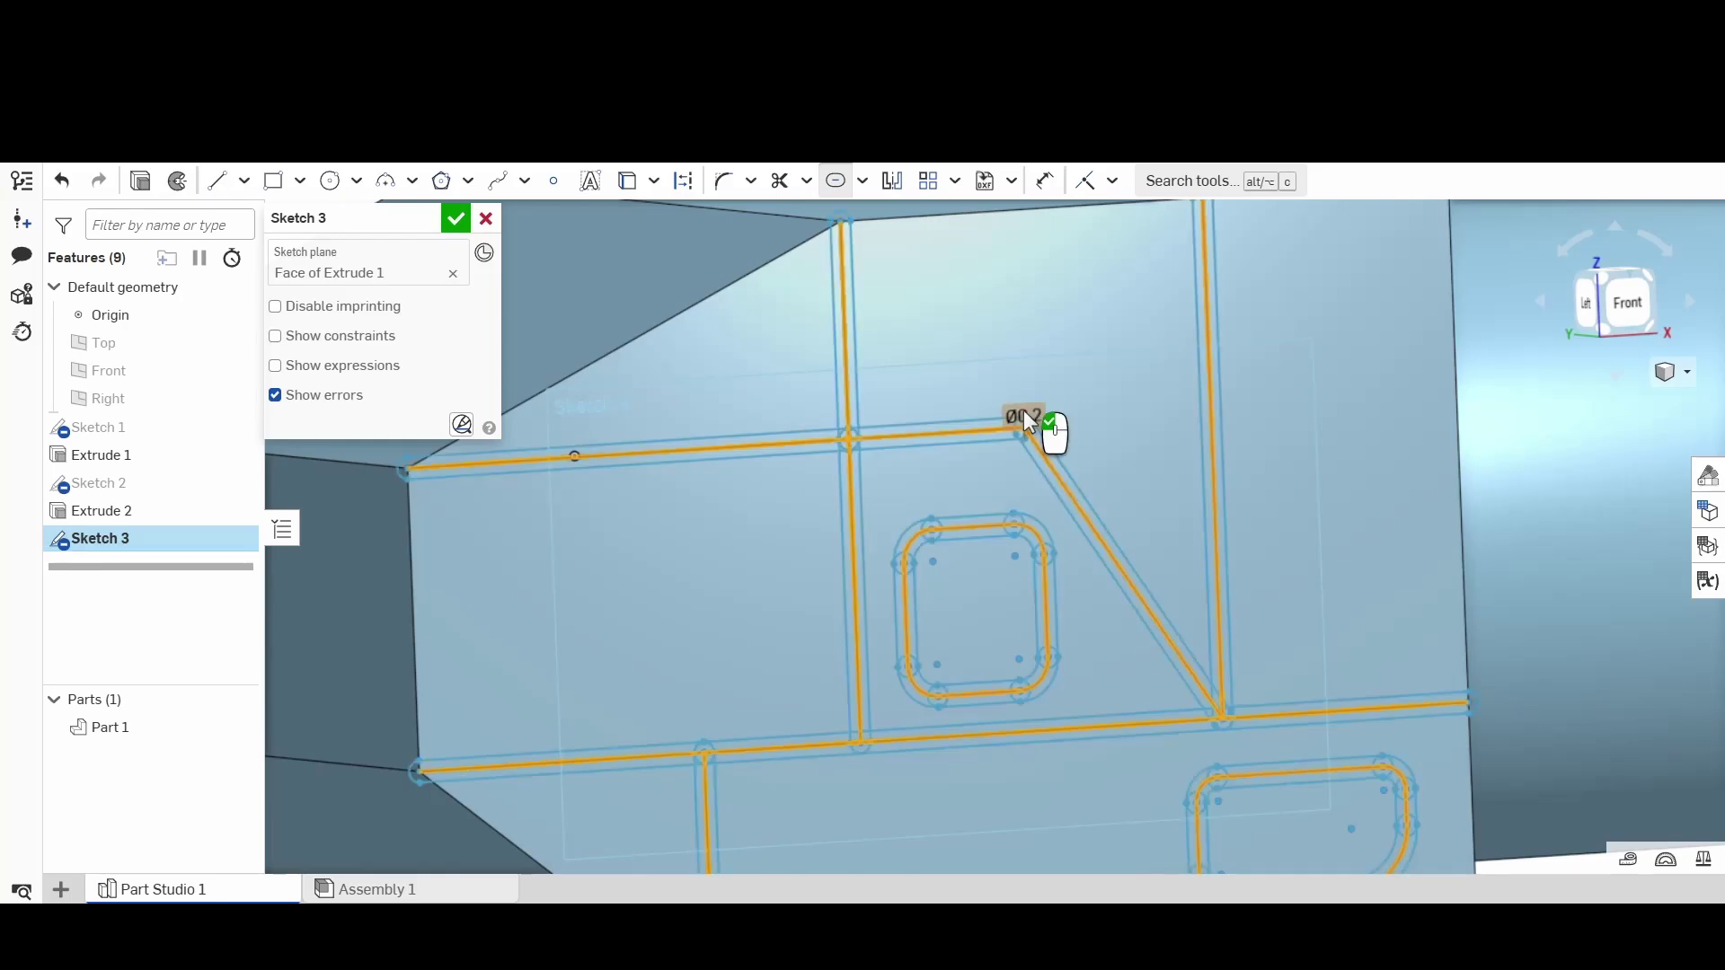
pyautogui.doubleClick(1022, 415)
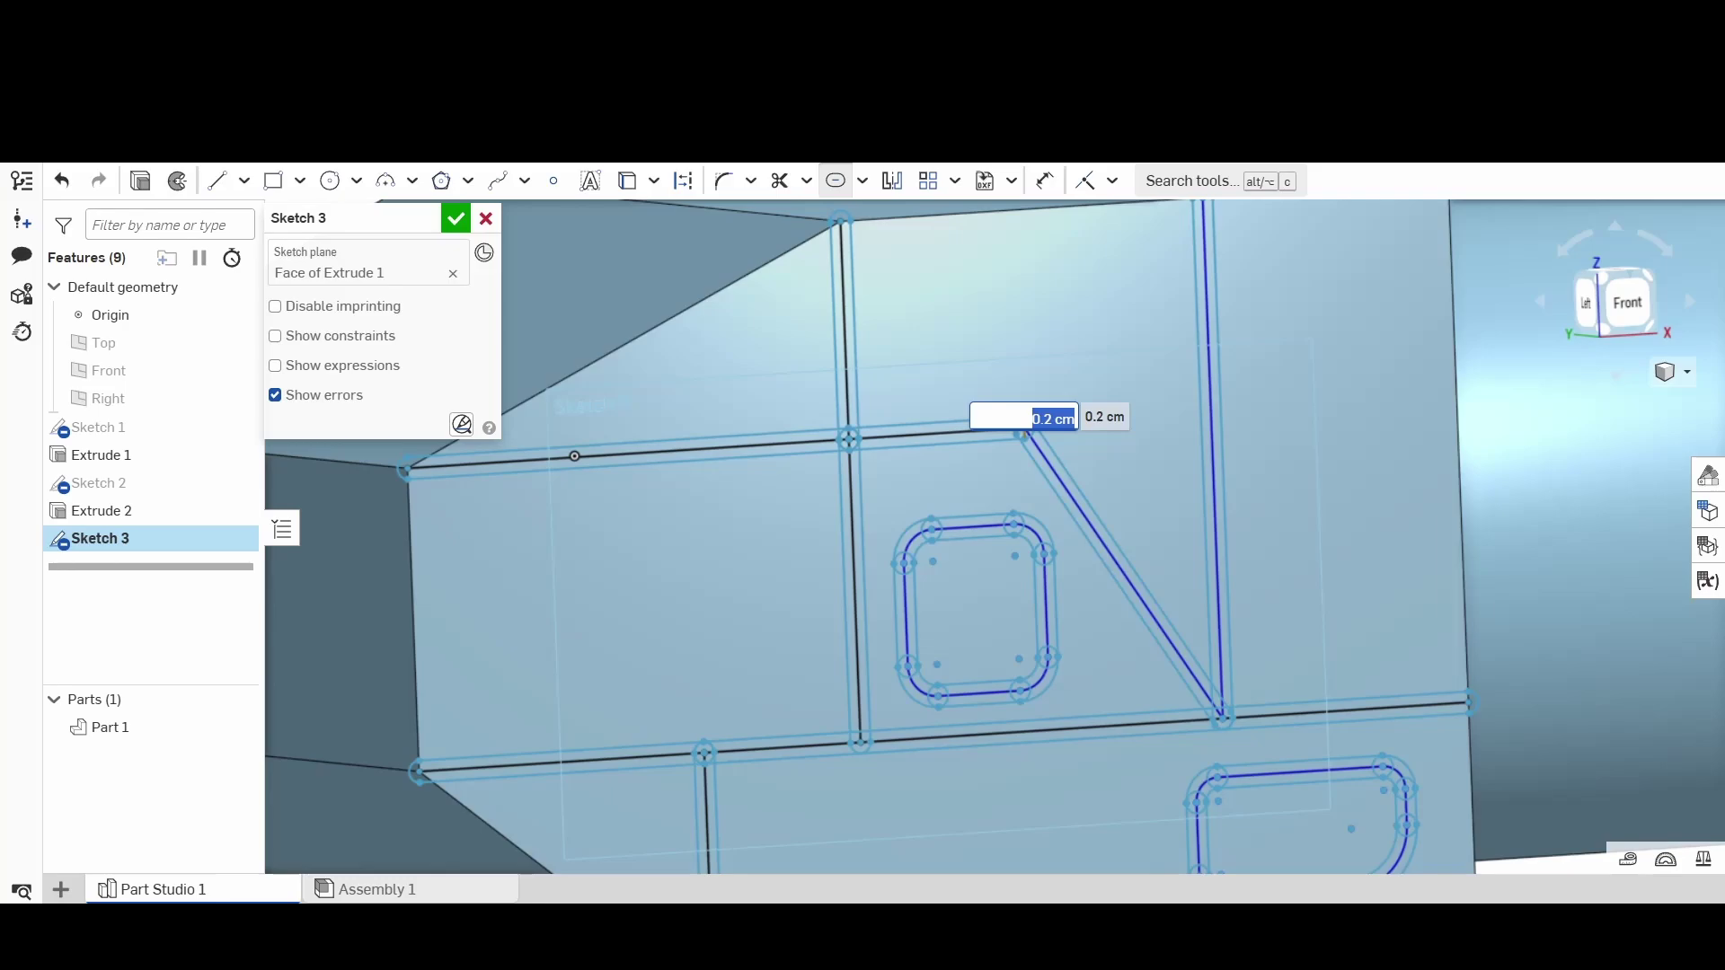
pyautogui.press('Return')
pyautogui.scroll(-5, 1024, 409)
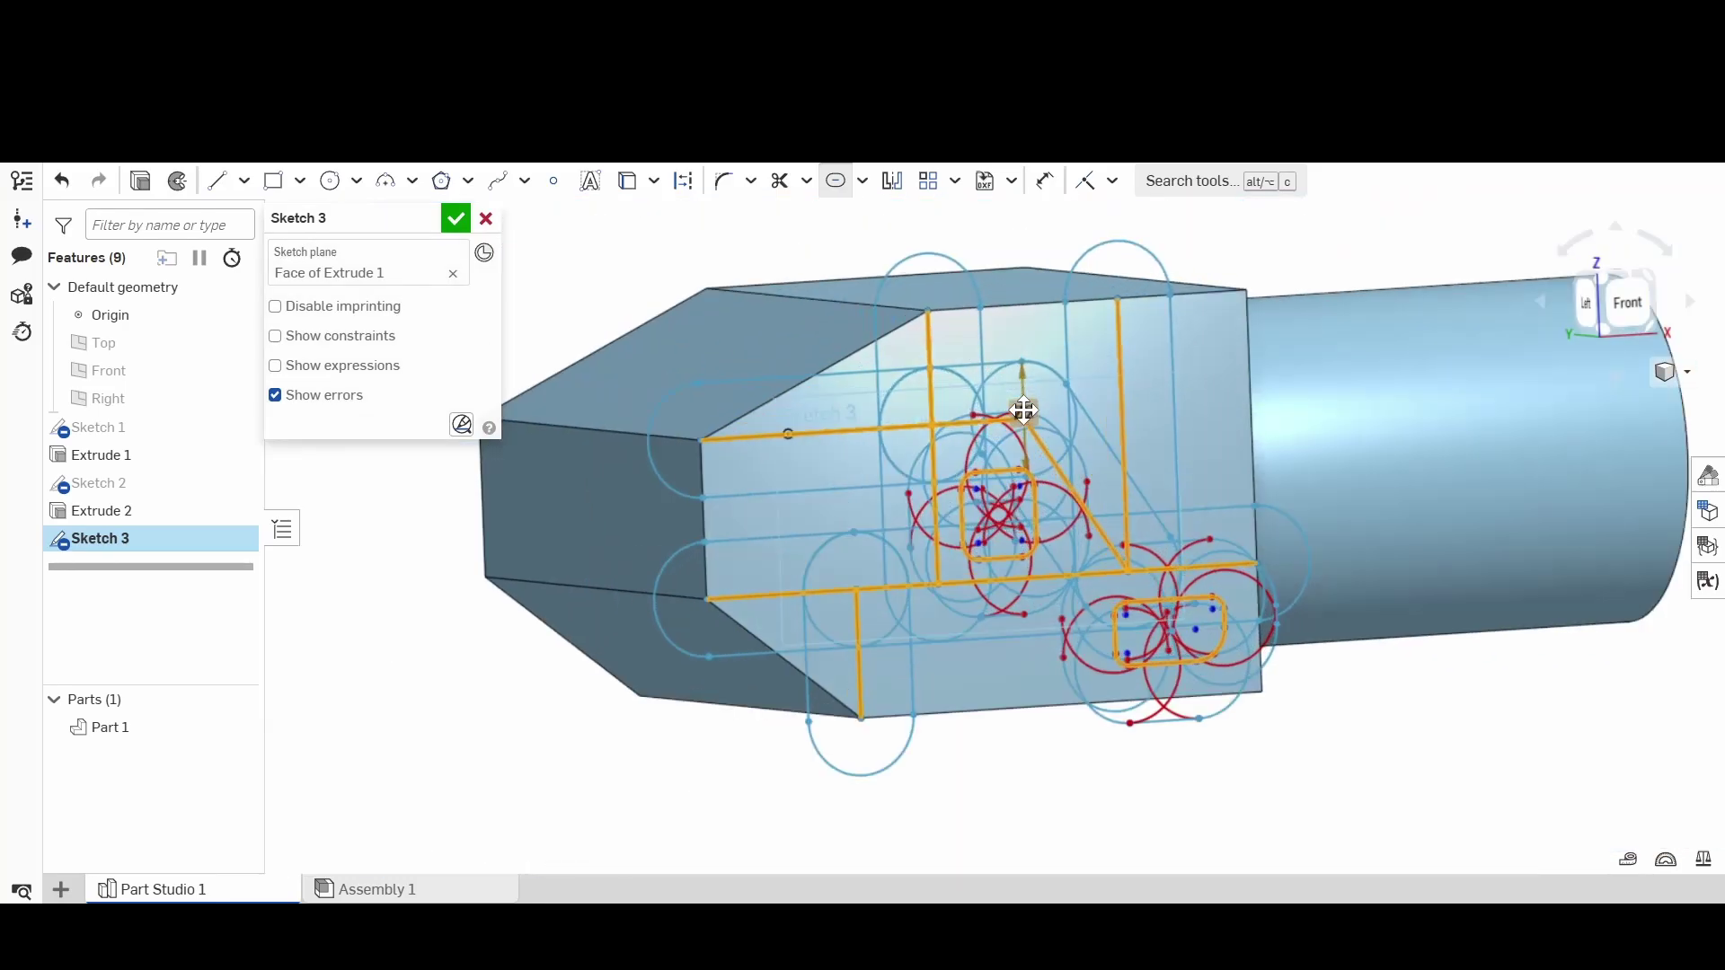
pyautogui.scroll(5, 1024, 409)
pyautogui.scroll(-5, 1022, 415)
pyautogui.scroll(5, 1023, 415)
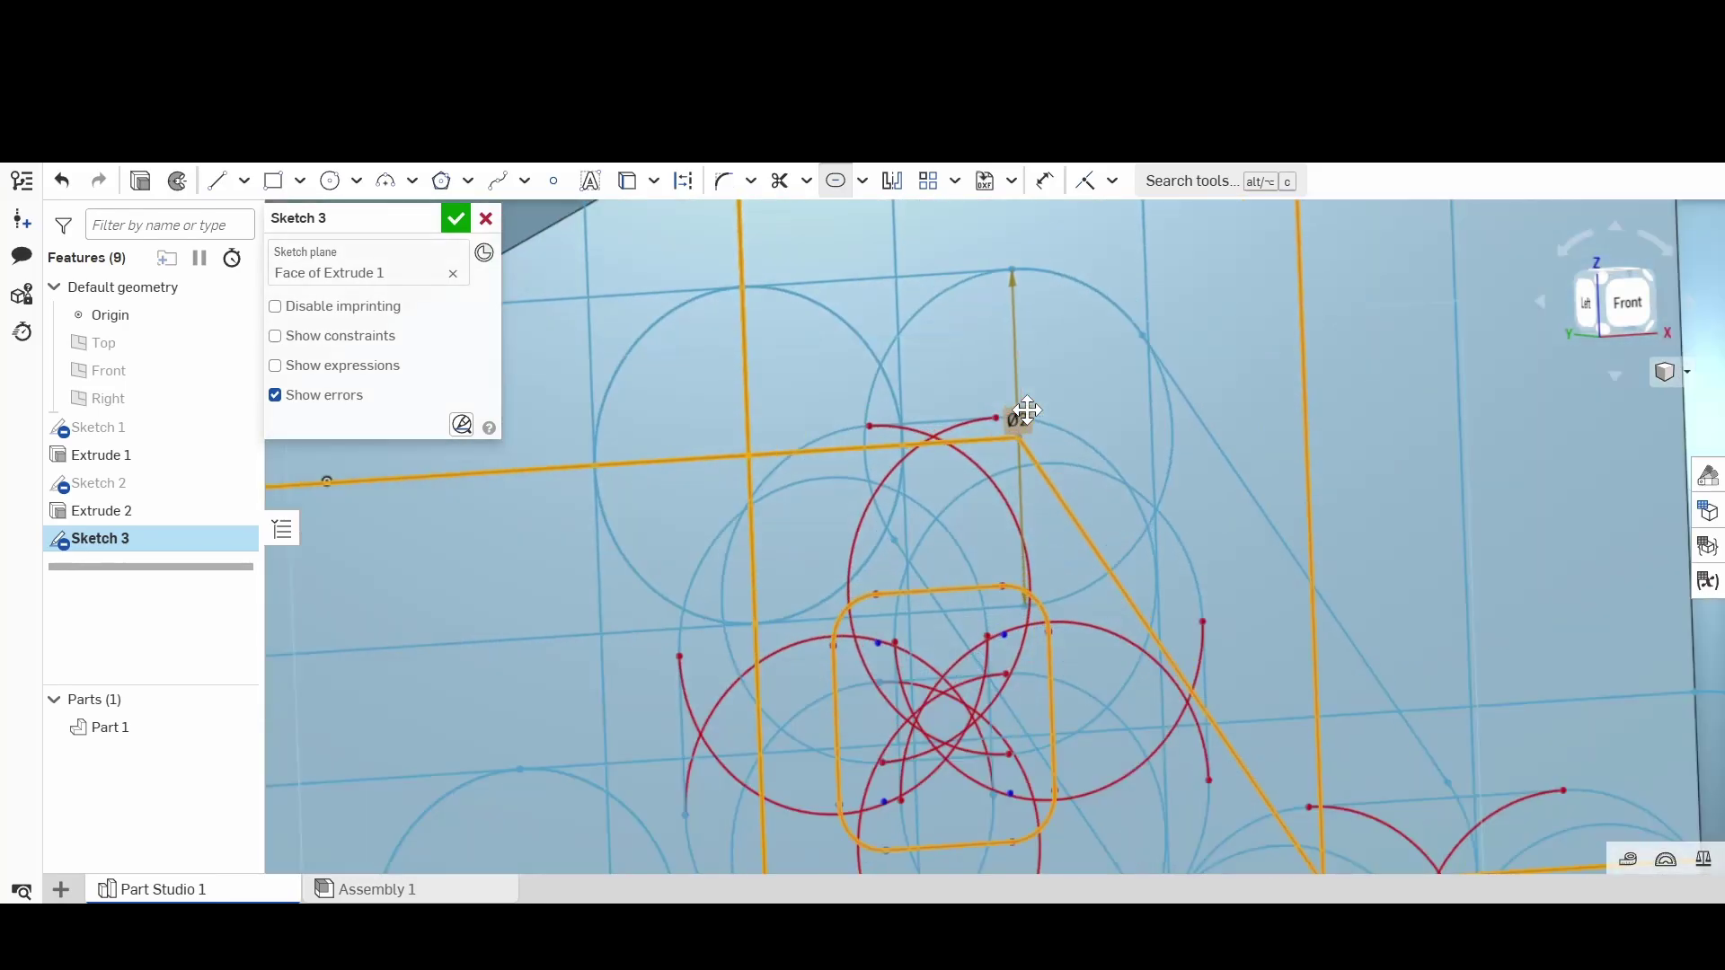
# Step: Set the slot width to 0.05 cm for all the sketched grooves
pyautogui.doubleClick(1020, 423)
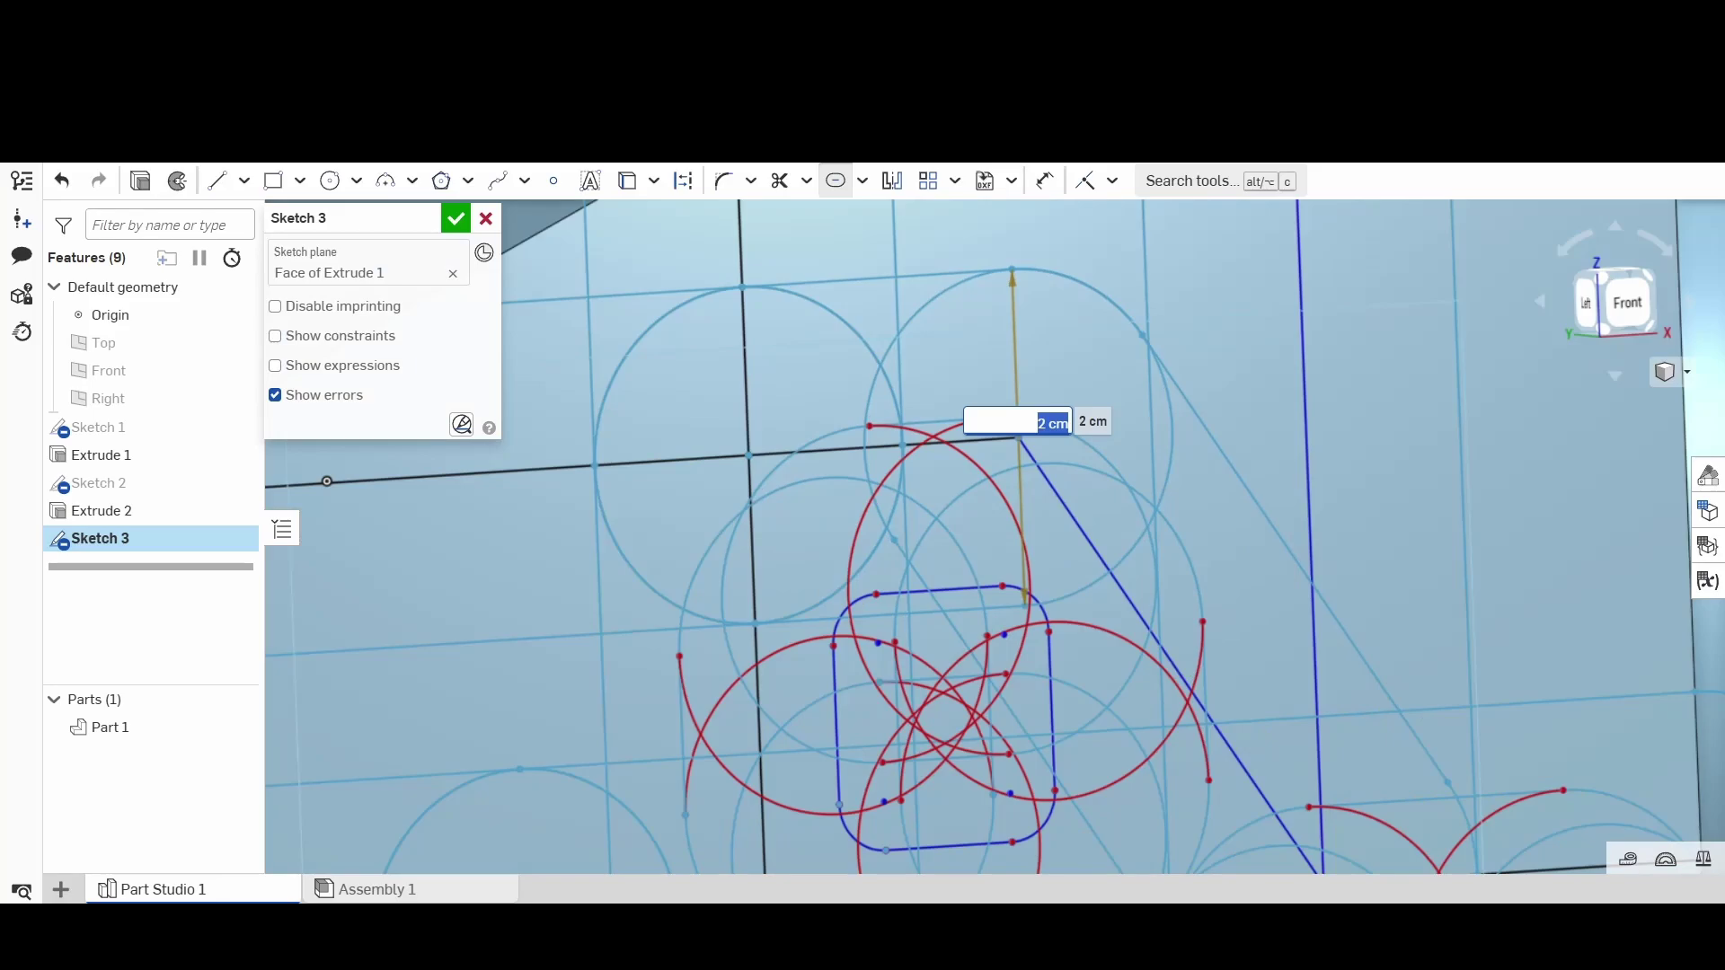
pyautogui.write('.05')
pyautogui.press('Return')
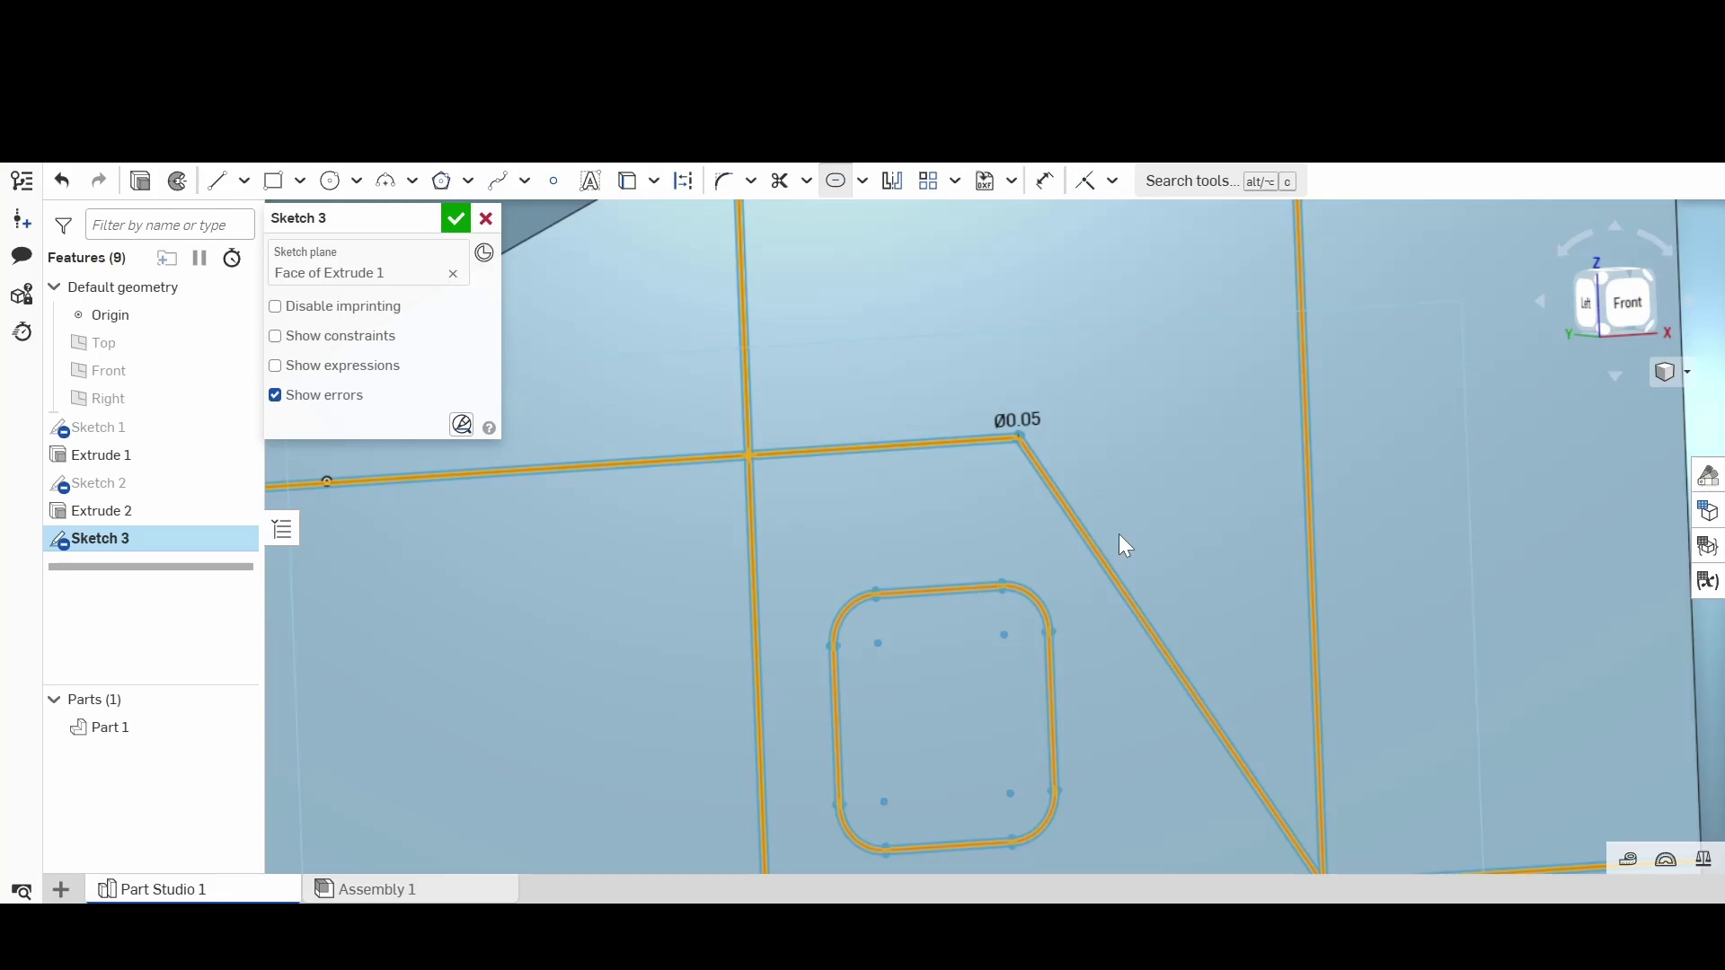
pyautogui.scroll(-8, 1123, 544)
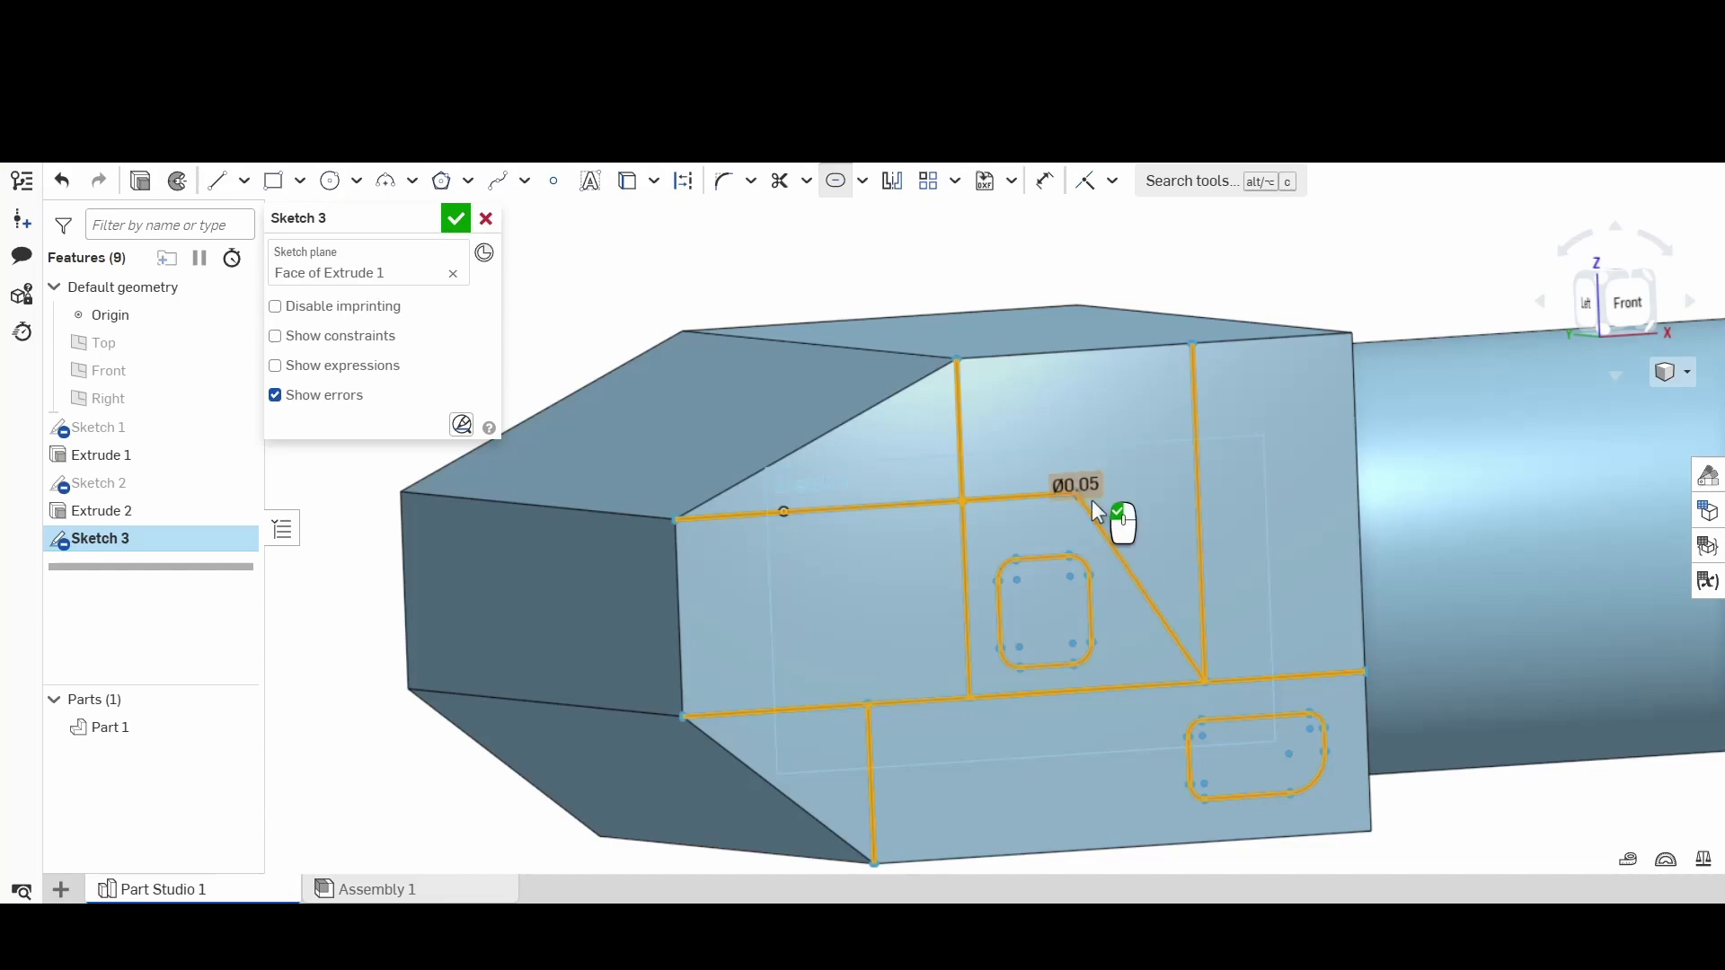
pyautogui.scroll(3, 1092, 499)
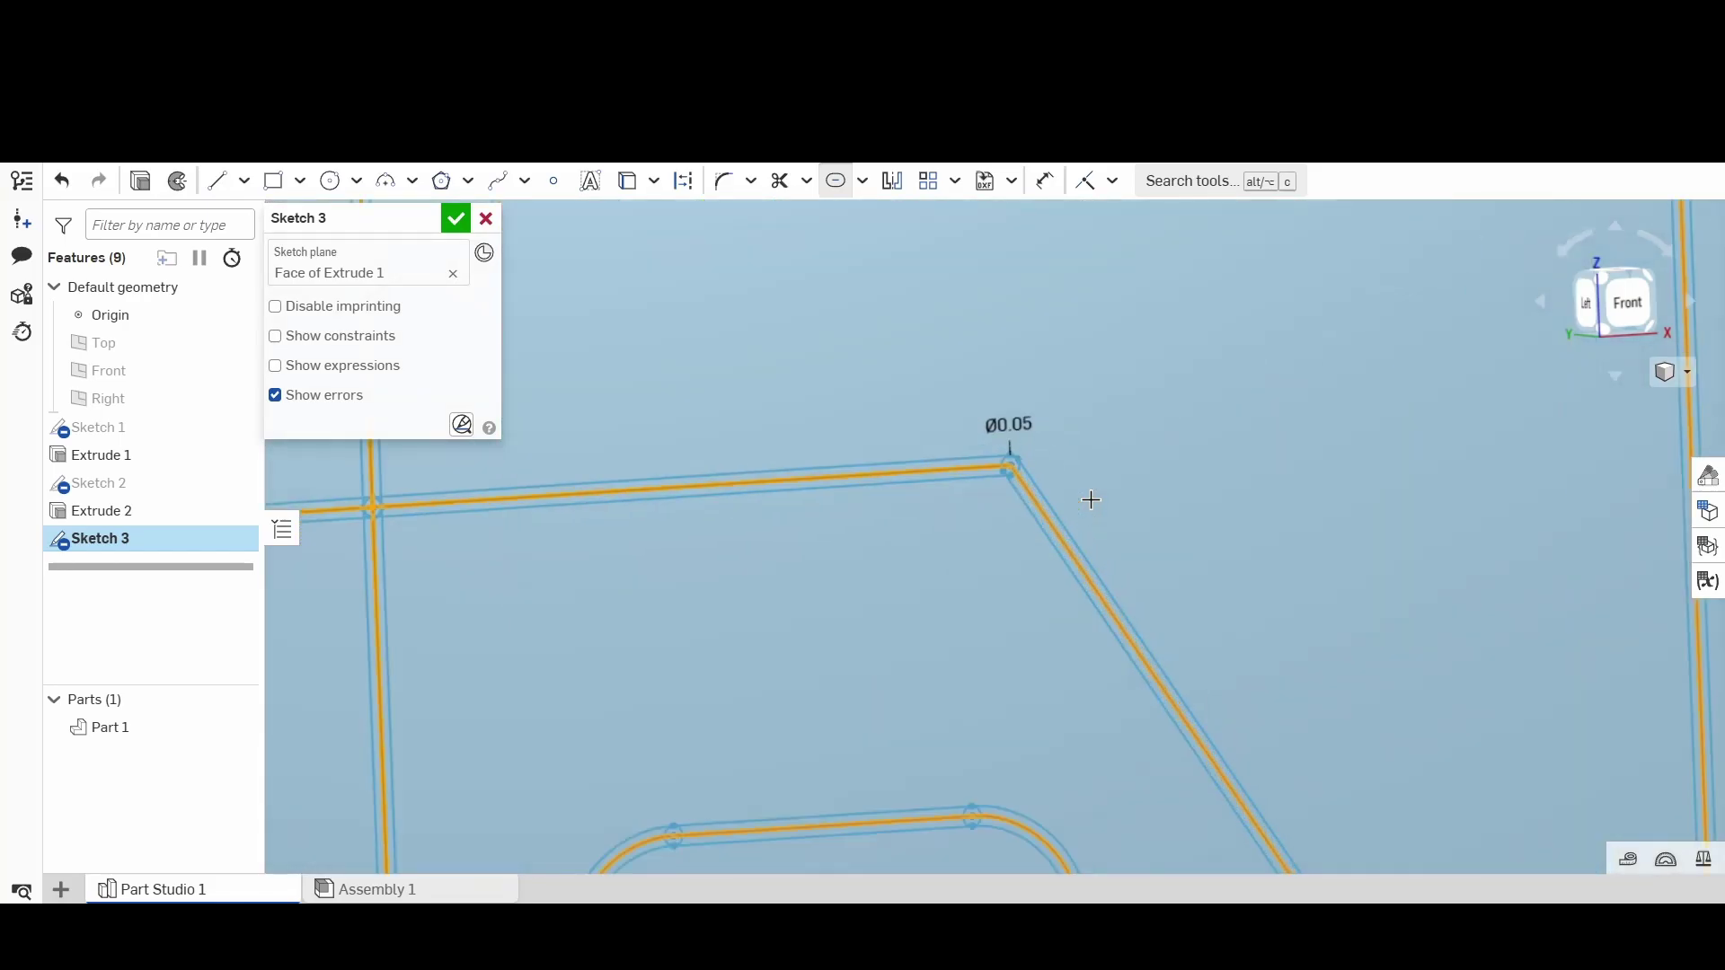
pyautogui.scroll(-5, 1091, 499)
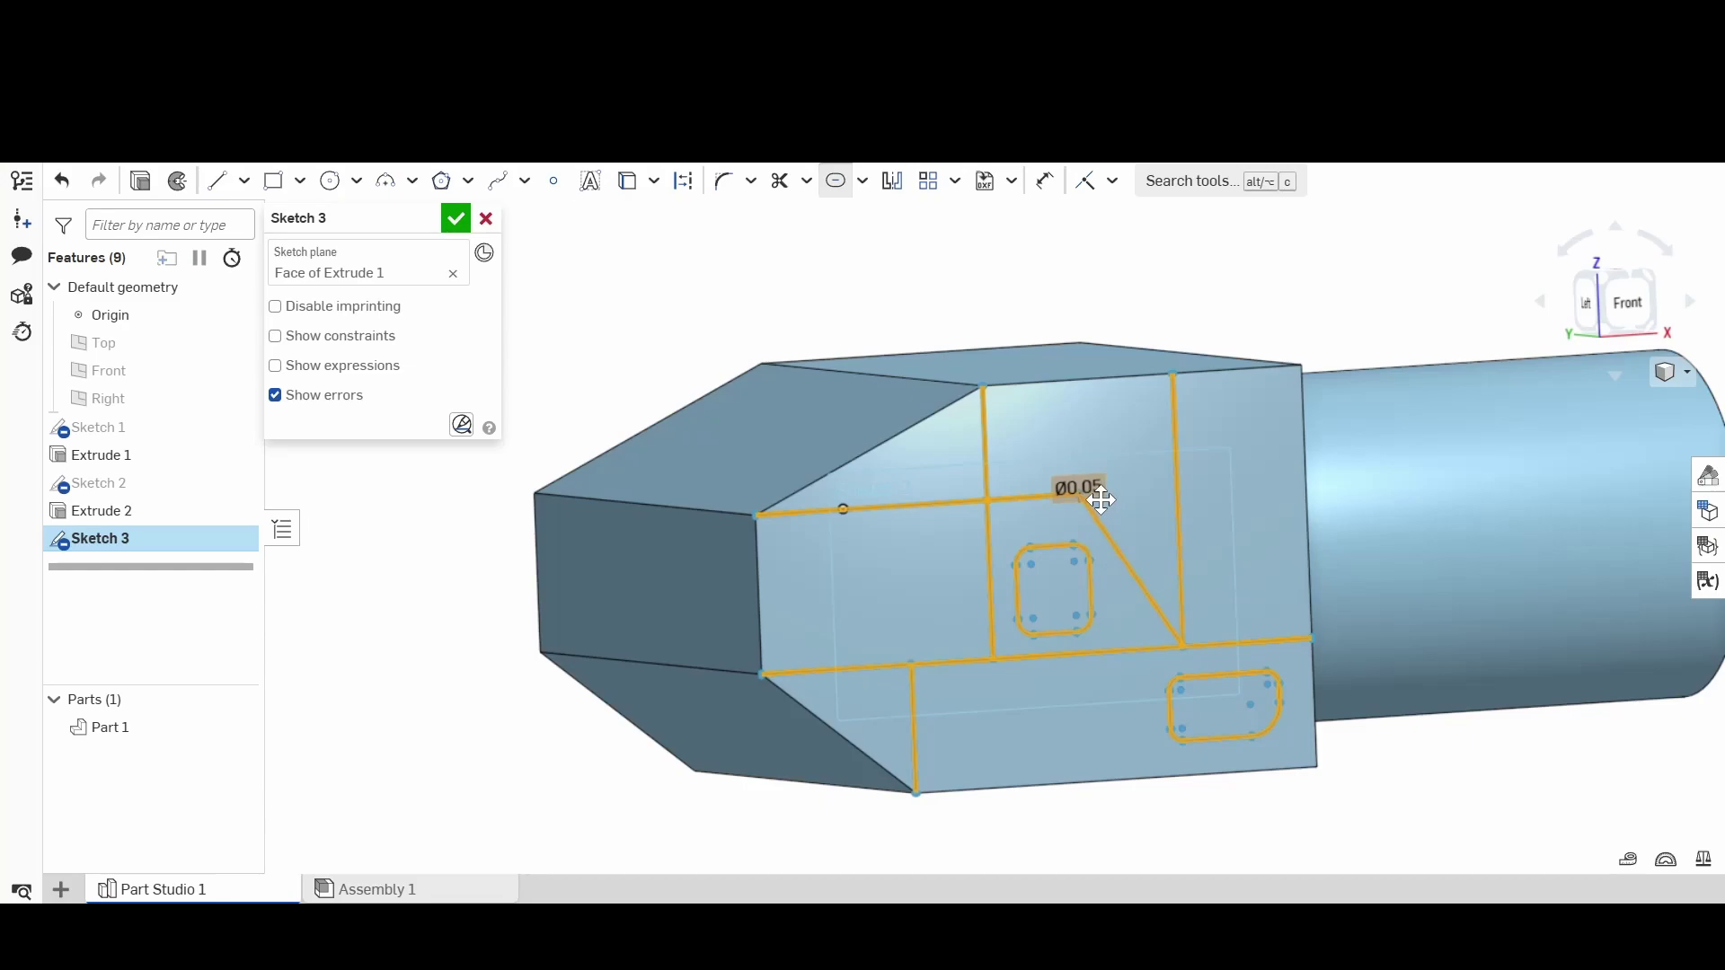
pyautogui.scroll(3, 1100, 500)
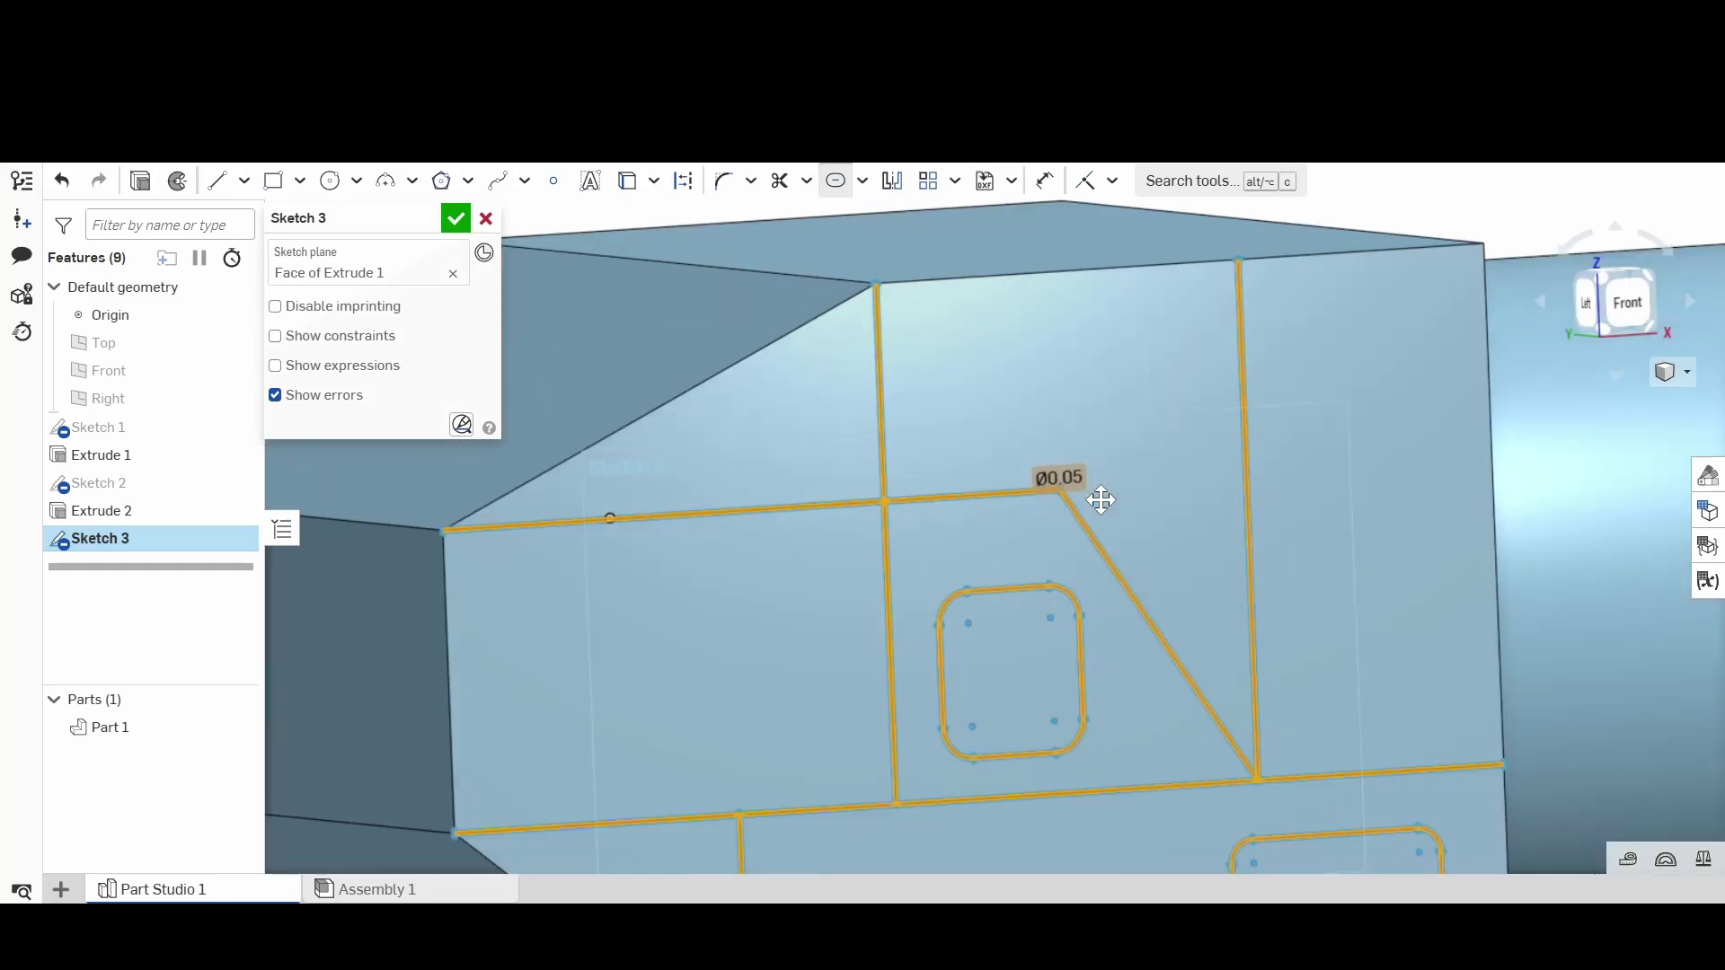
pyautogui.scroll(-5, 1100, 501)
pyautogui.scroll(3, 1100, 501)
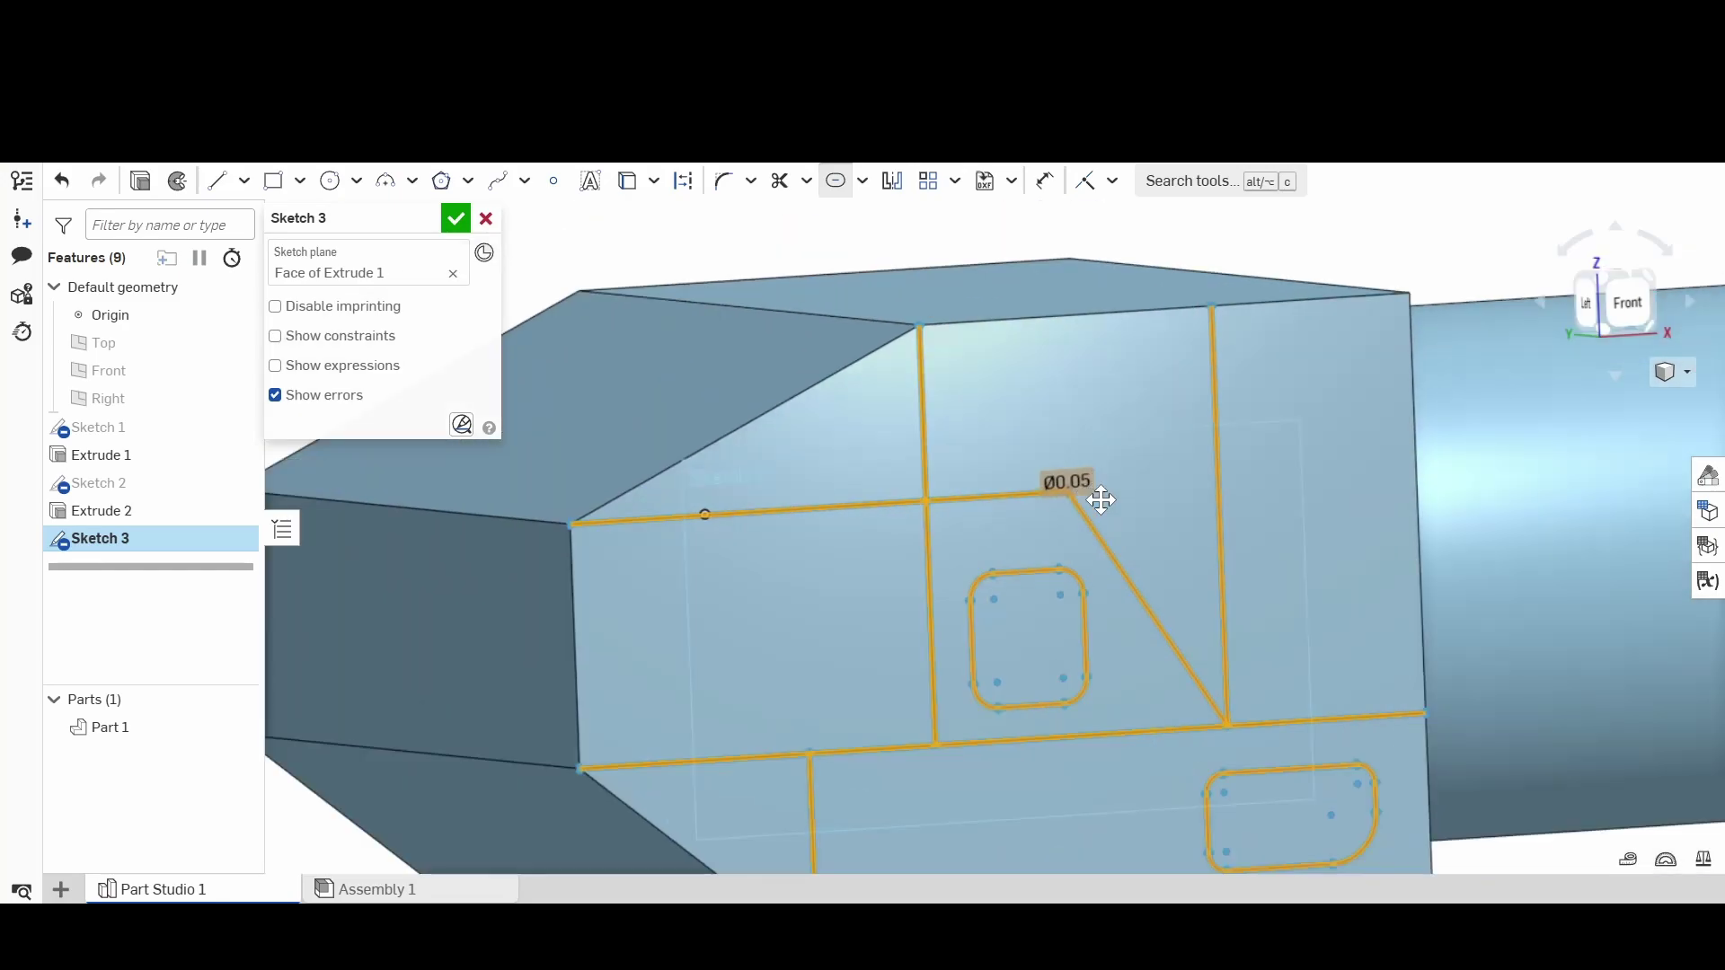
pyautogui.scroll(-3, 1100, 500)
# Step: Leave the Slot tool, delete the slot width dimension and finish Sketch 3
pyautogui.rightClick(907, 314)
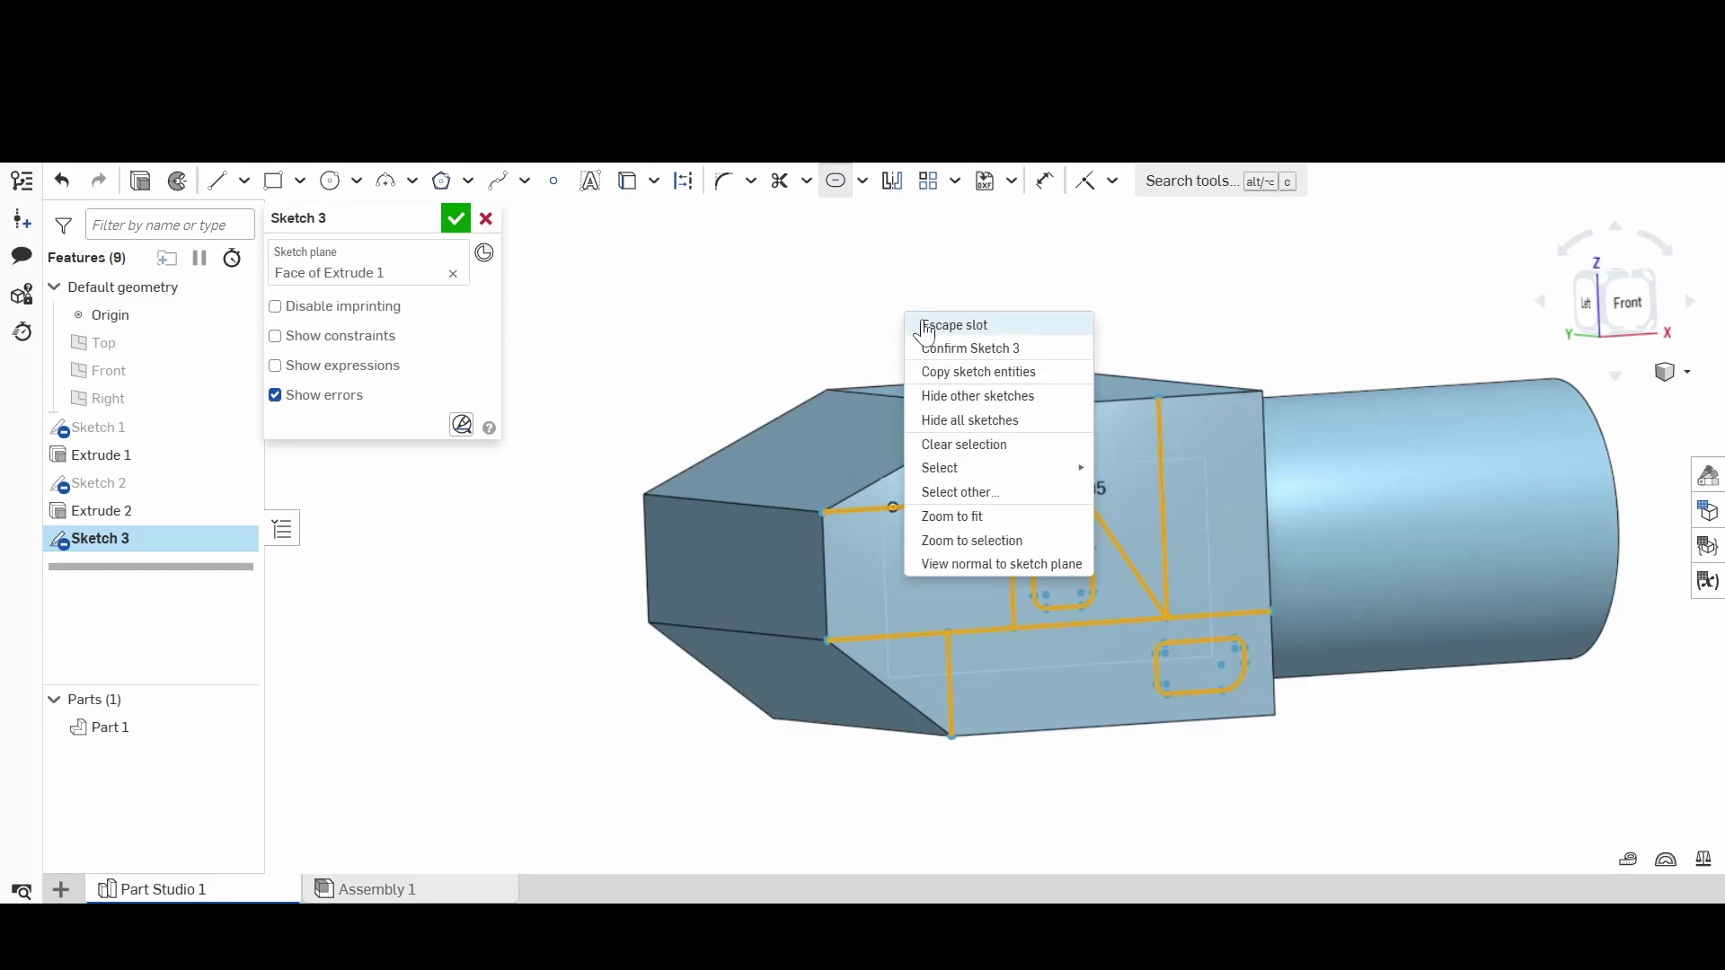
pyautogui.click(836, 284)
pyautogui.click(928, 358)
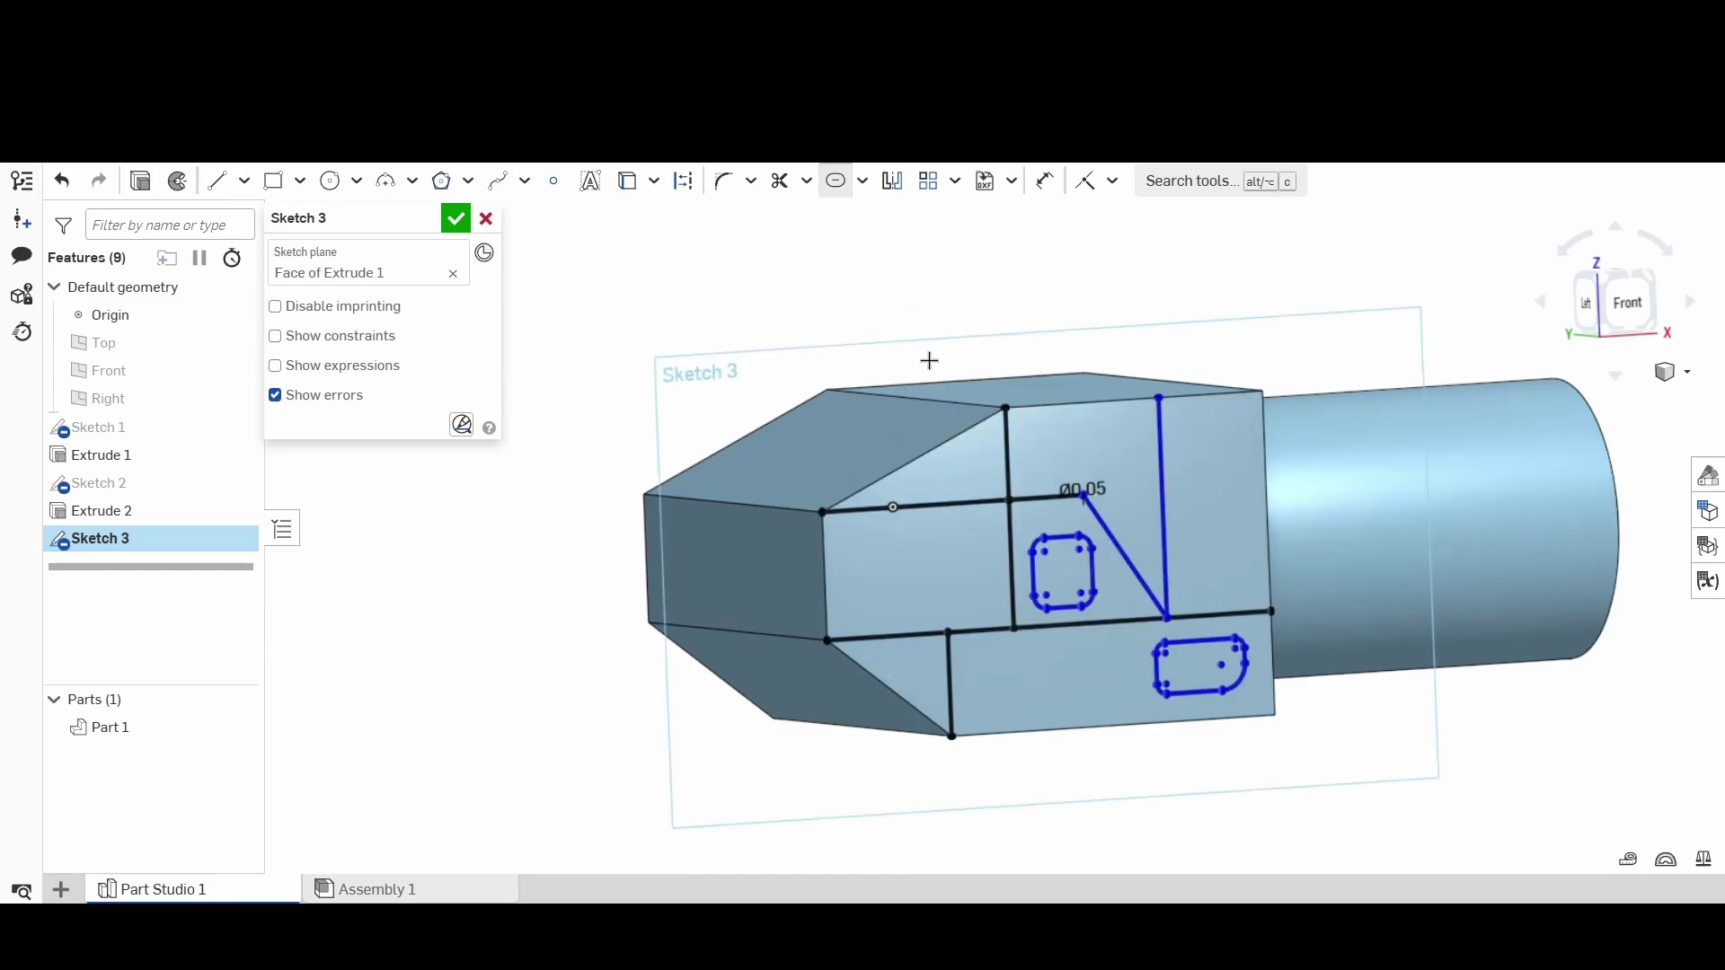
pyautogui.rightClick(1004, 328)
pyautogui.press('Escape')
pyautogui.press('Delete')
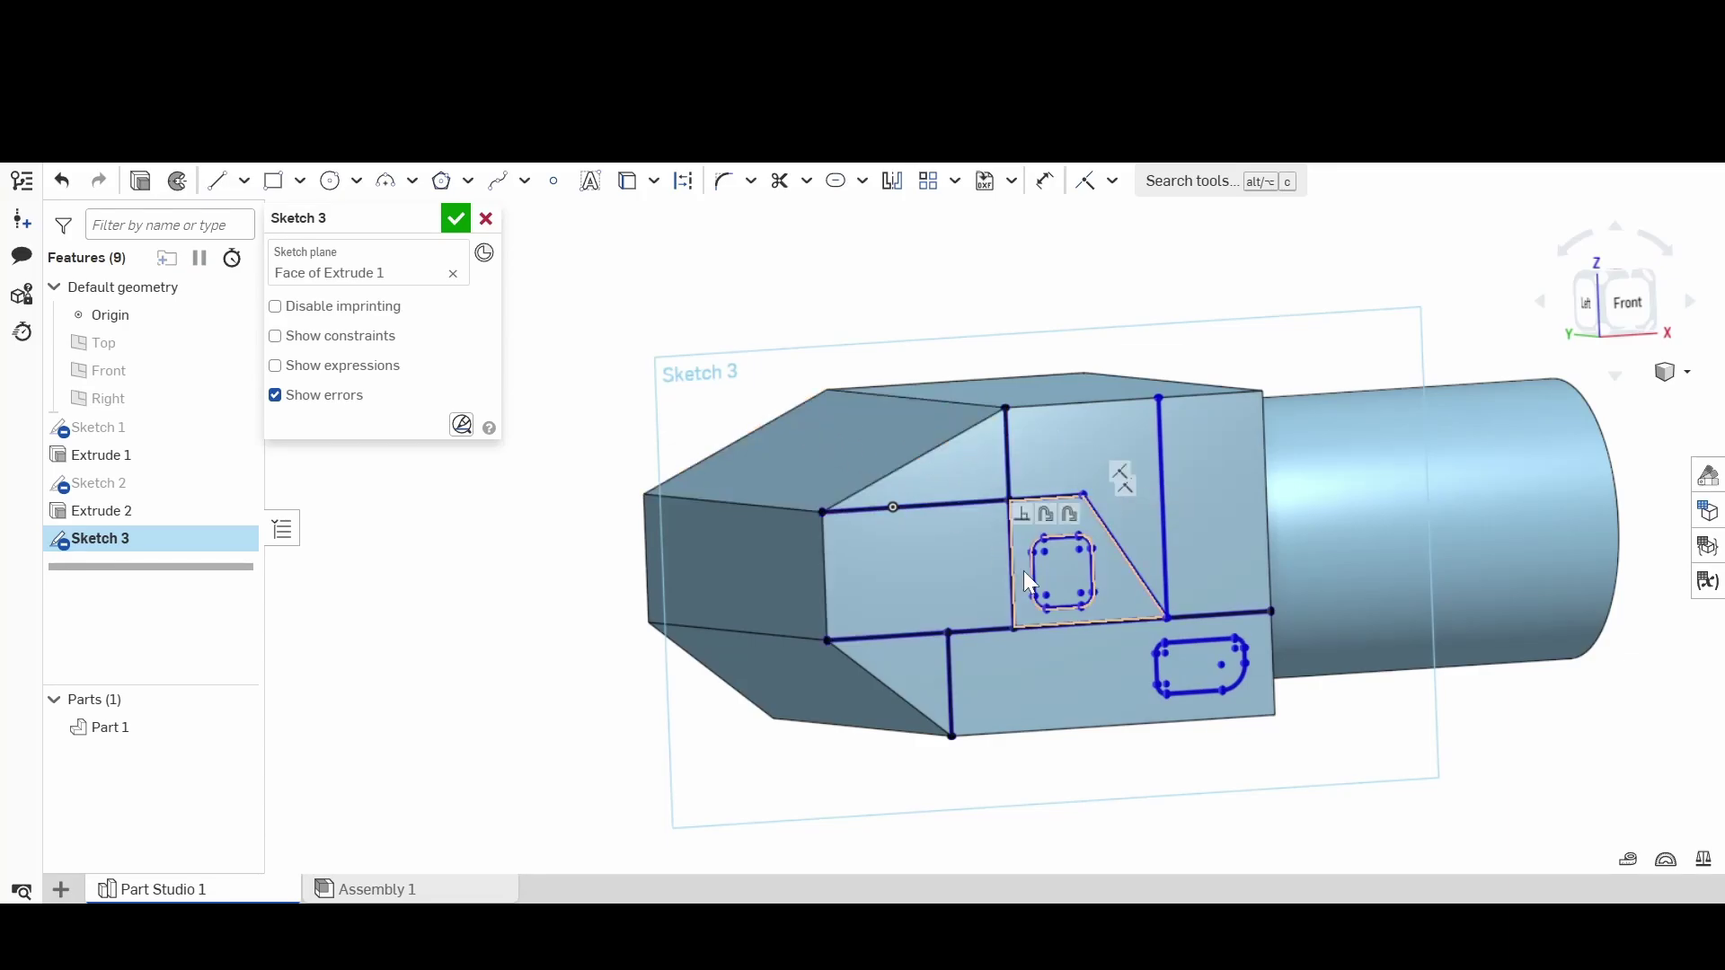
pyautogui.scroll(5, 1091, 559)
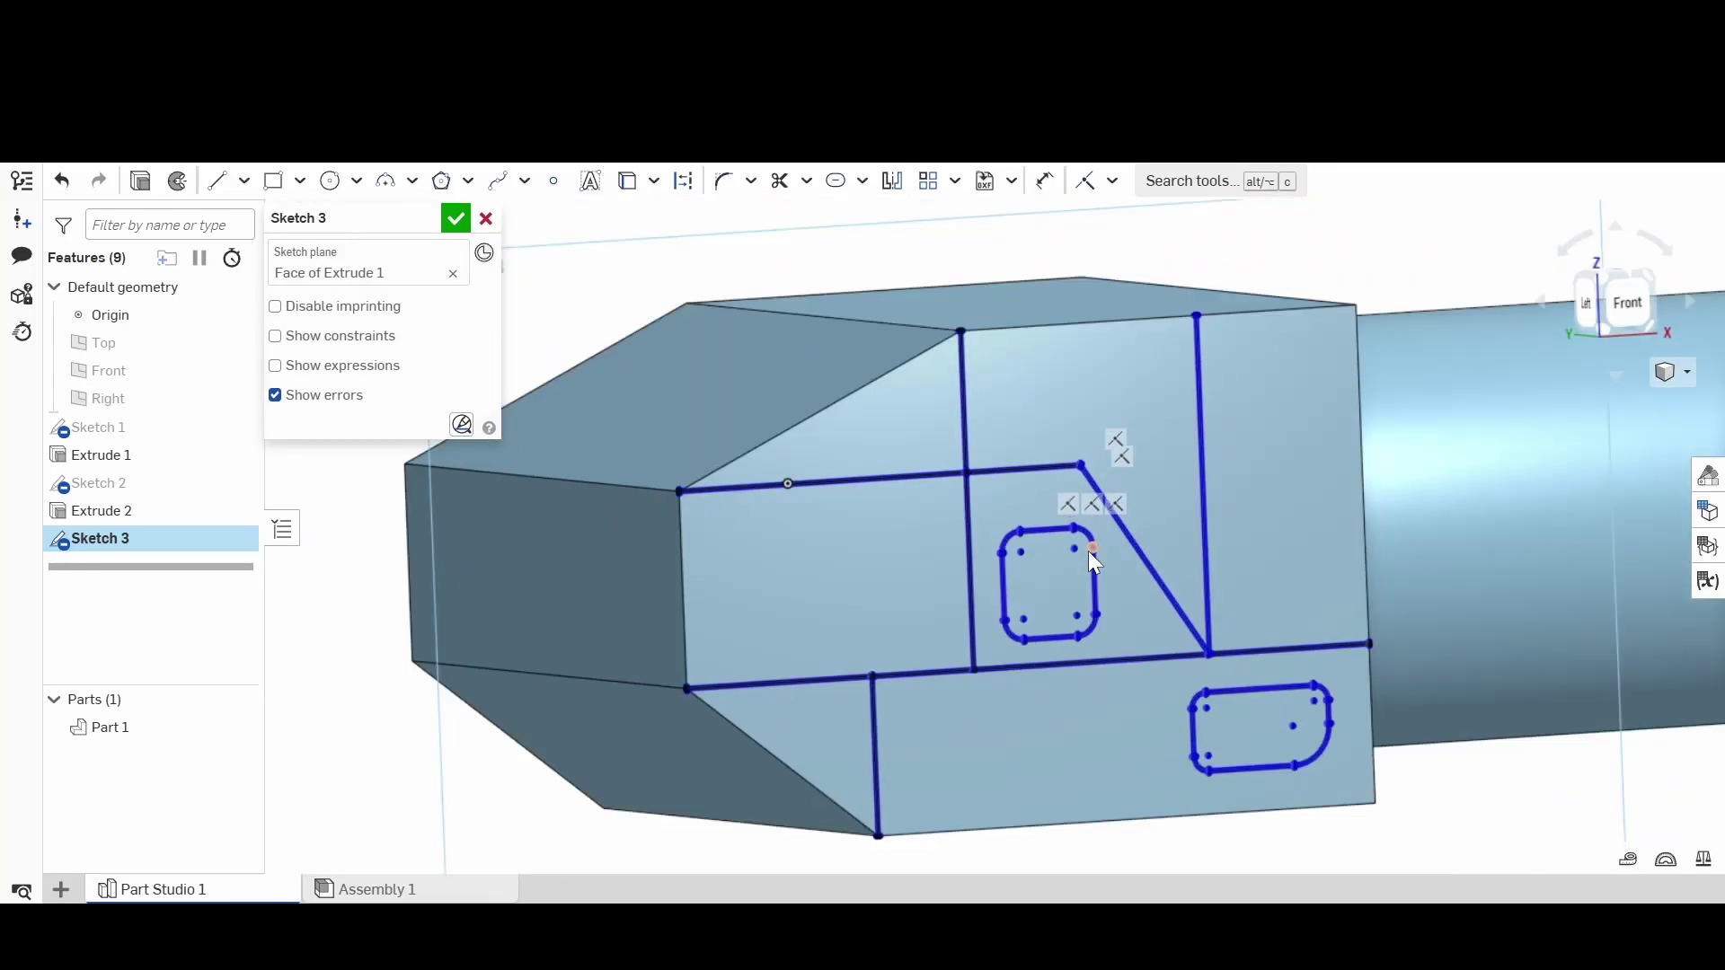
pyautogui.scroll(-2, 1086, 552)
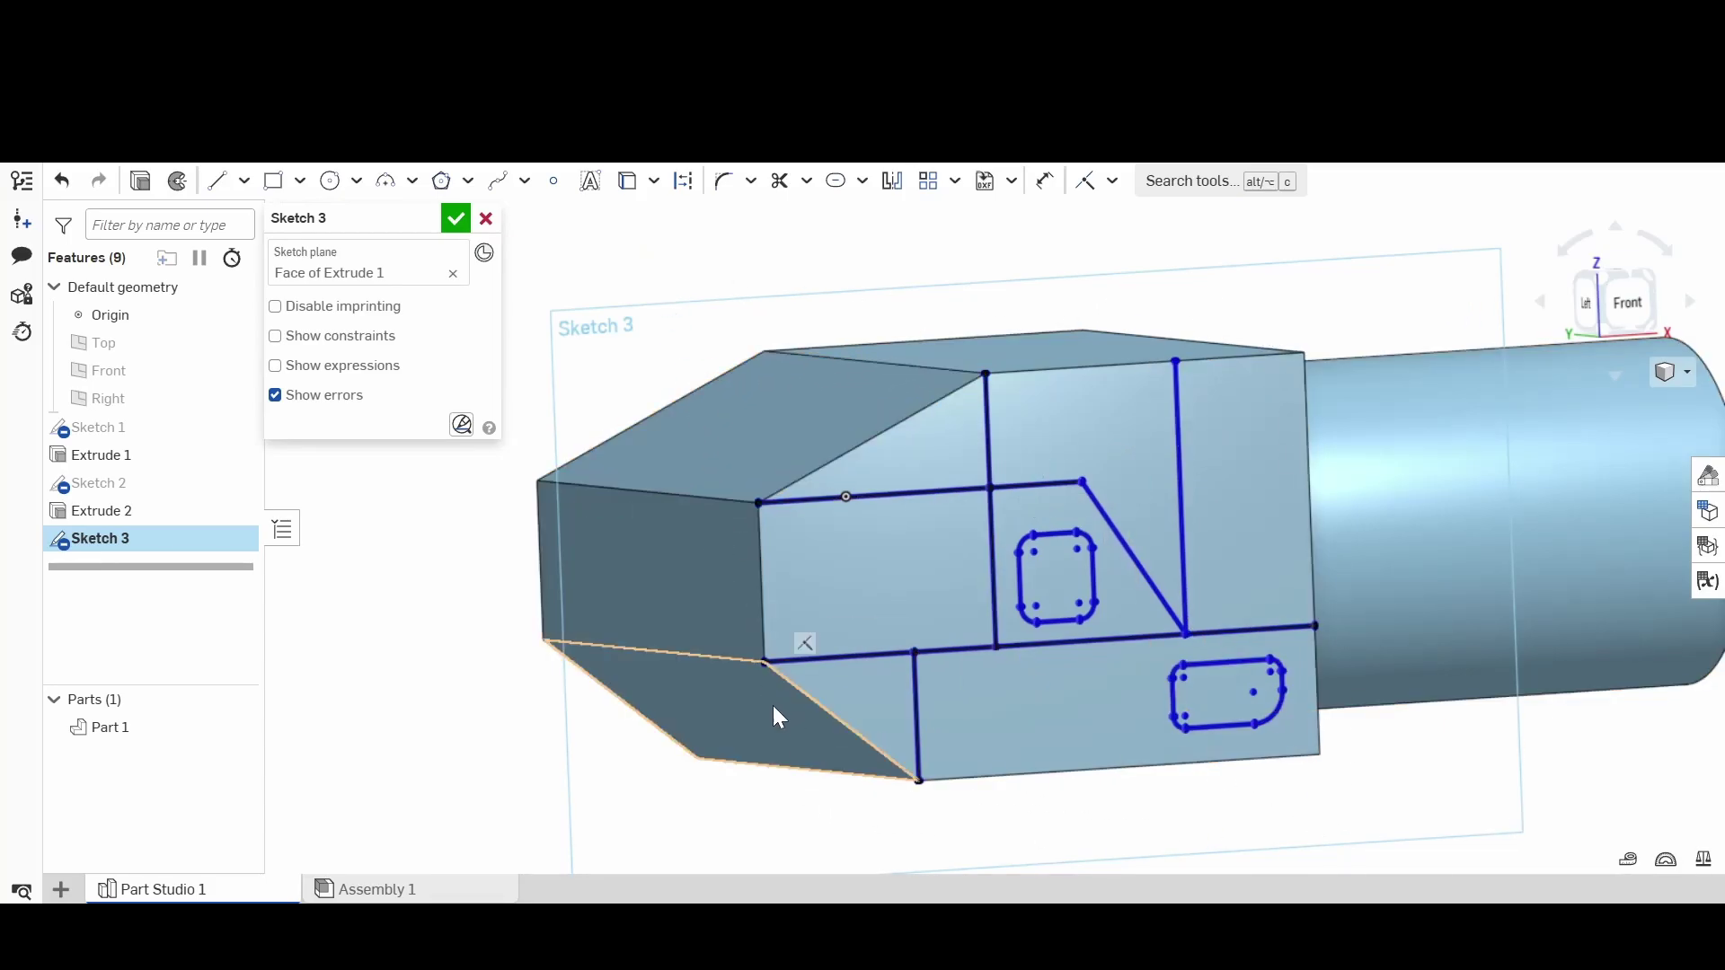
pyautogui.click(455, 221)
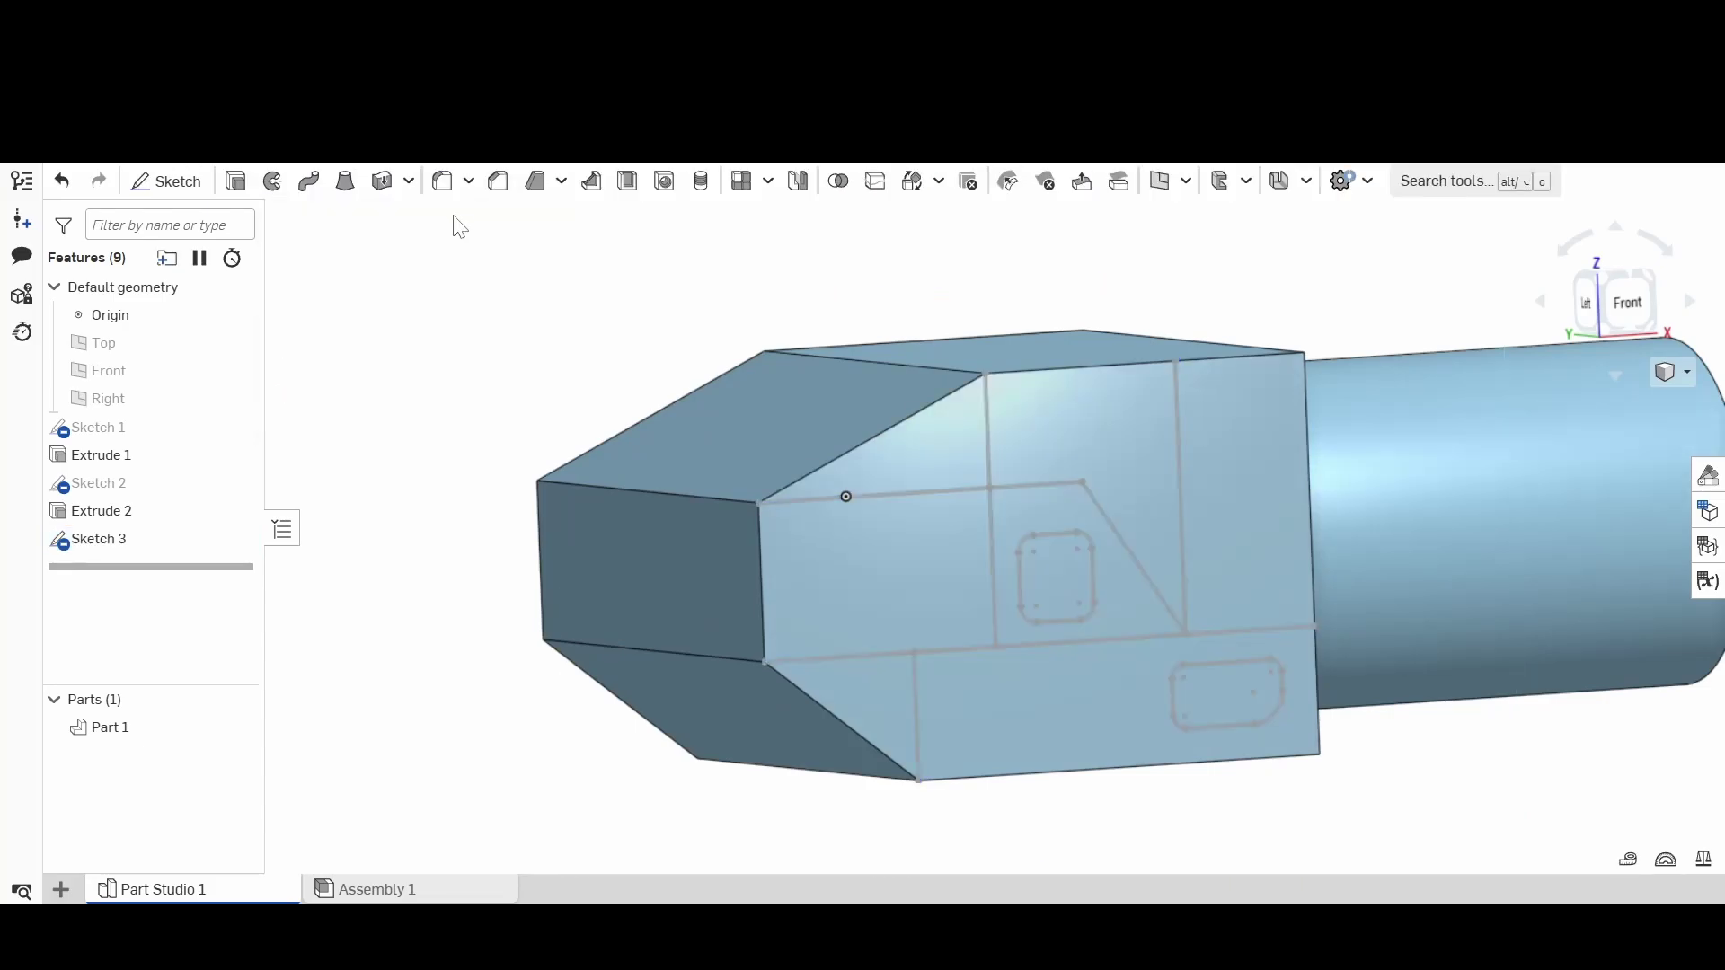
# Step: Hide Part 1, select the whole of Sketch 3 on its own and clear the selection
pyautogui.moveTo(232, 737)
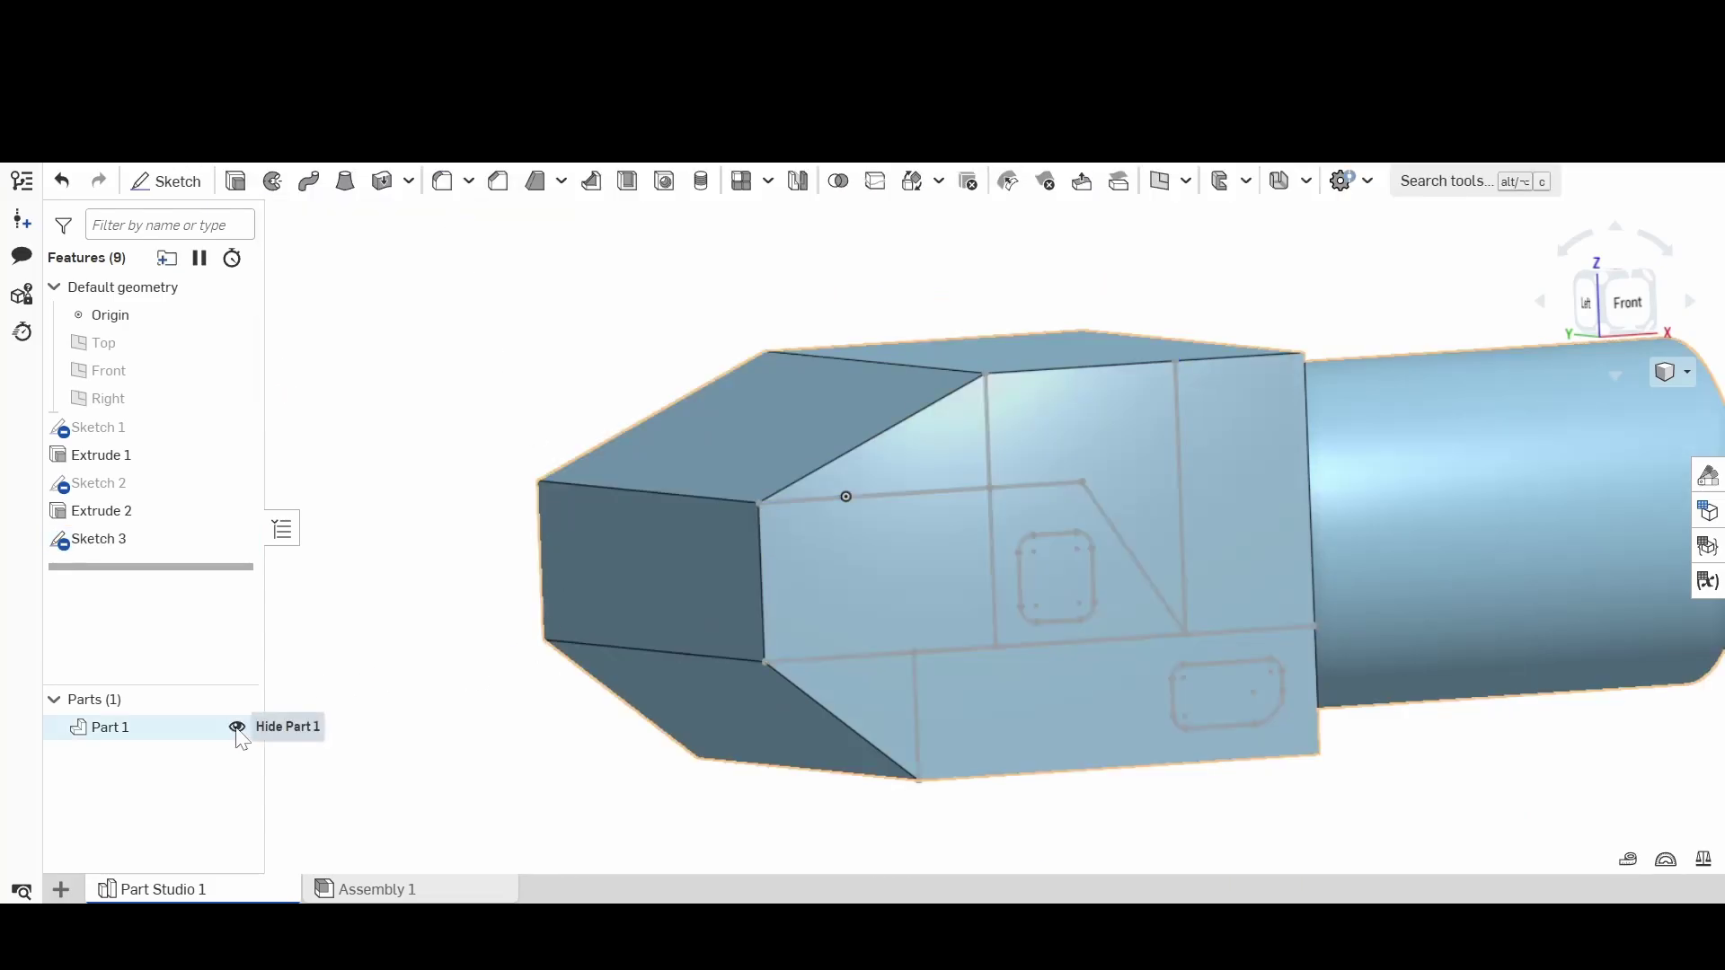
pyautogui.click(237, 728)
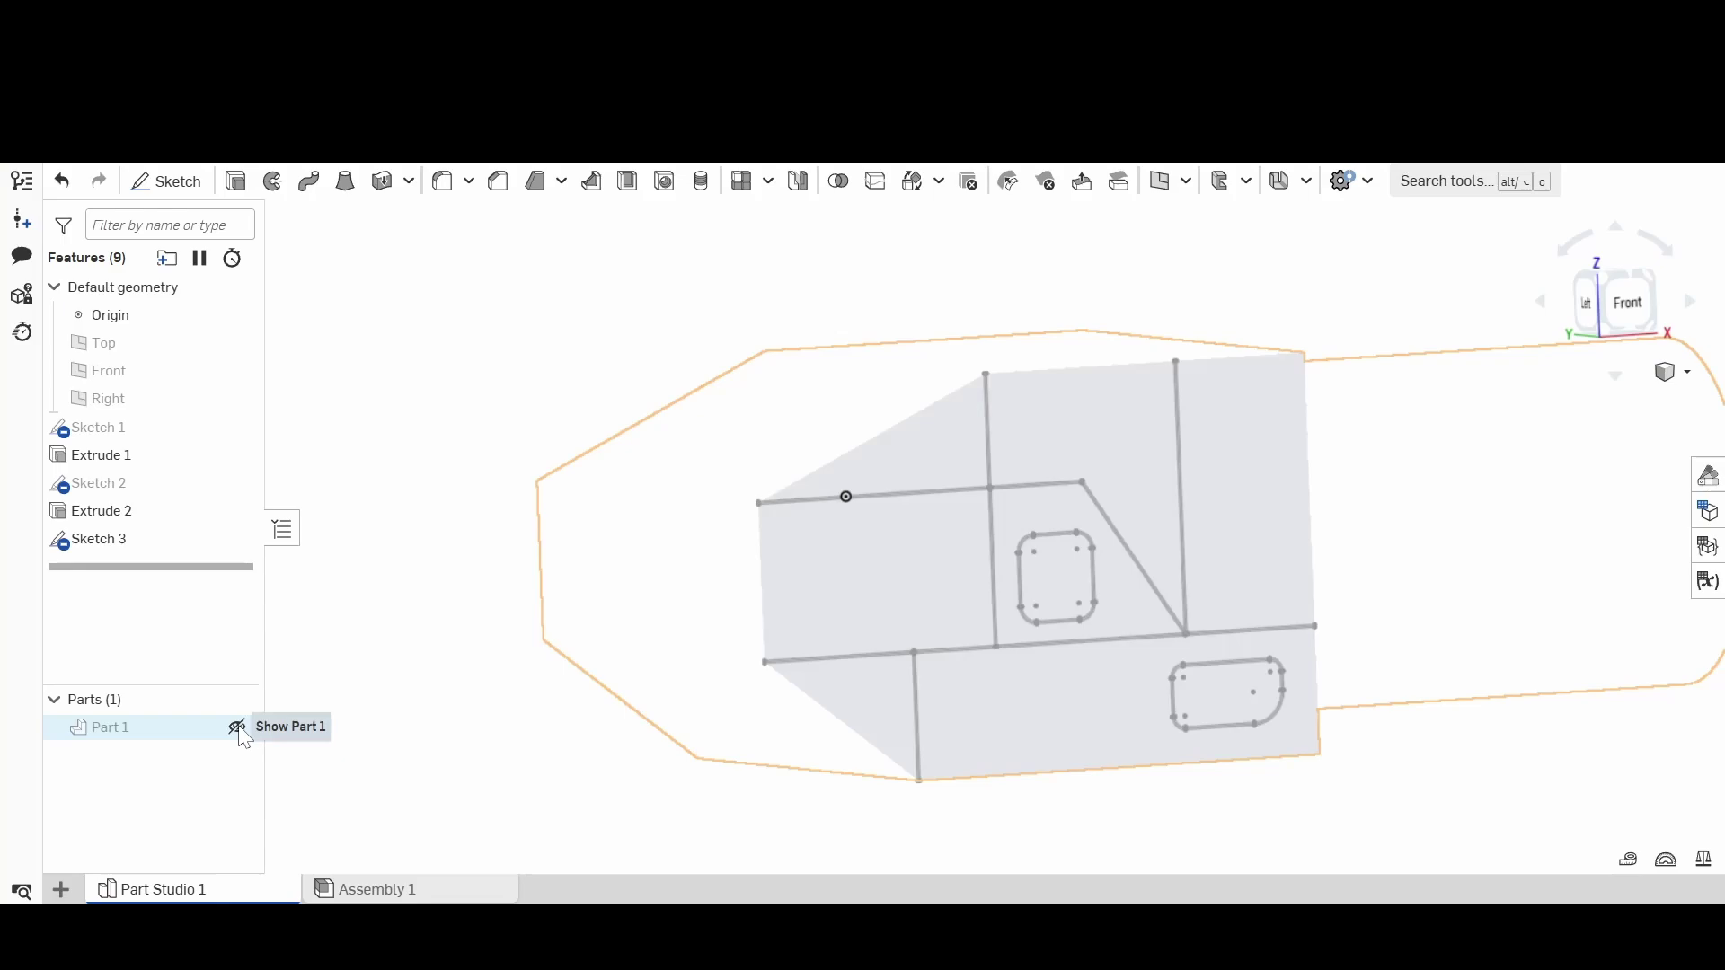
pyautogui.click(237, 728)
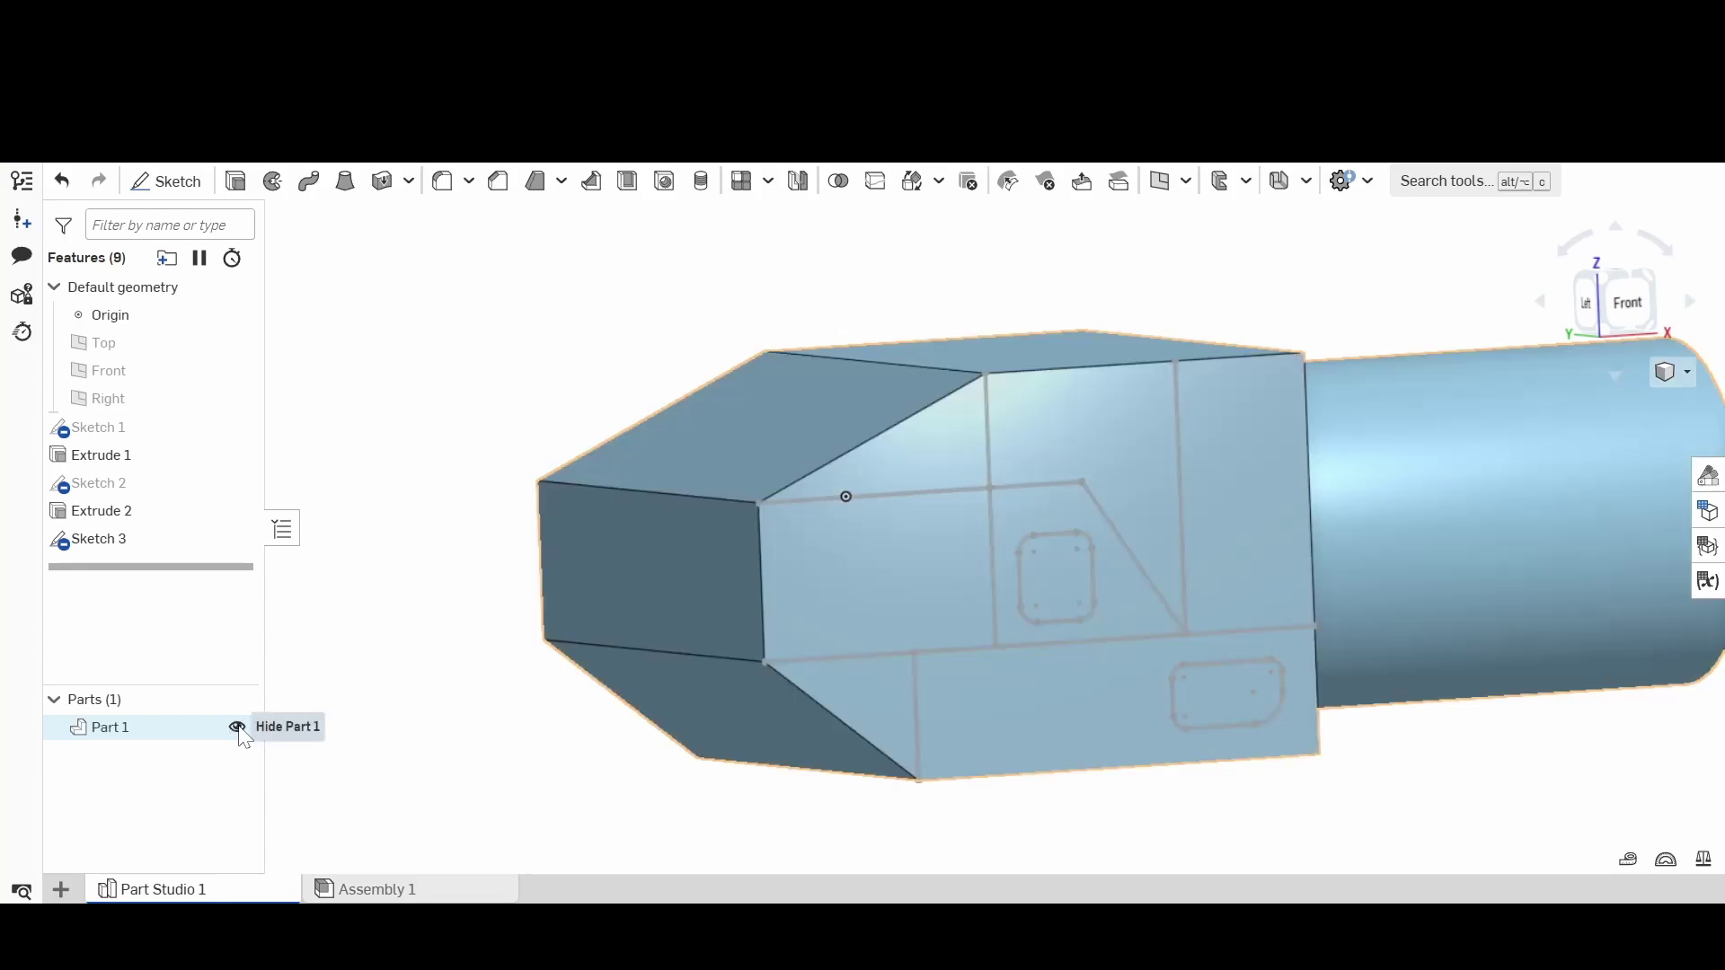
pyautogui.click(237, 728)
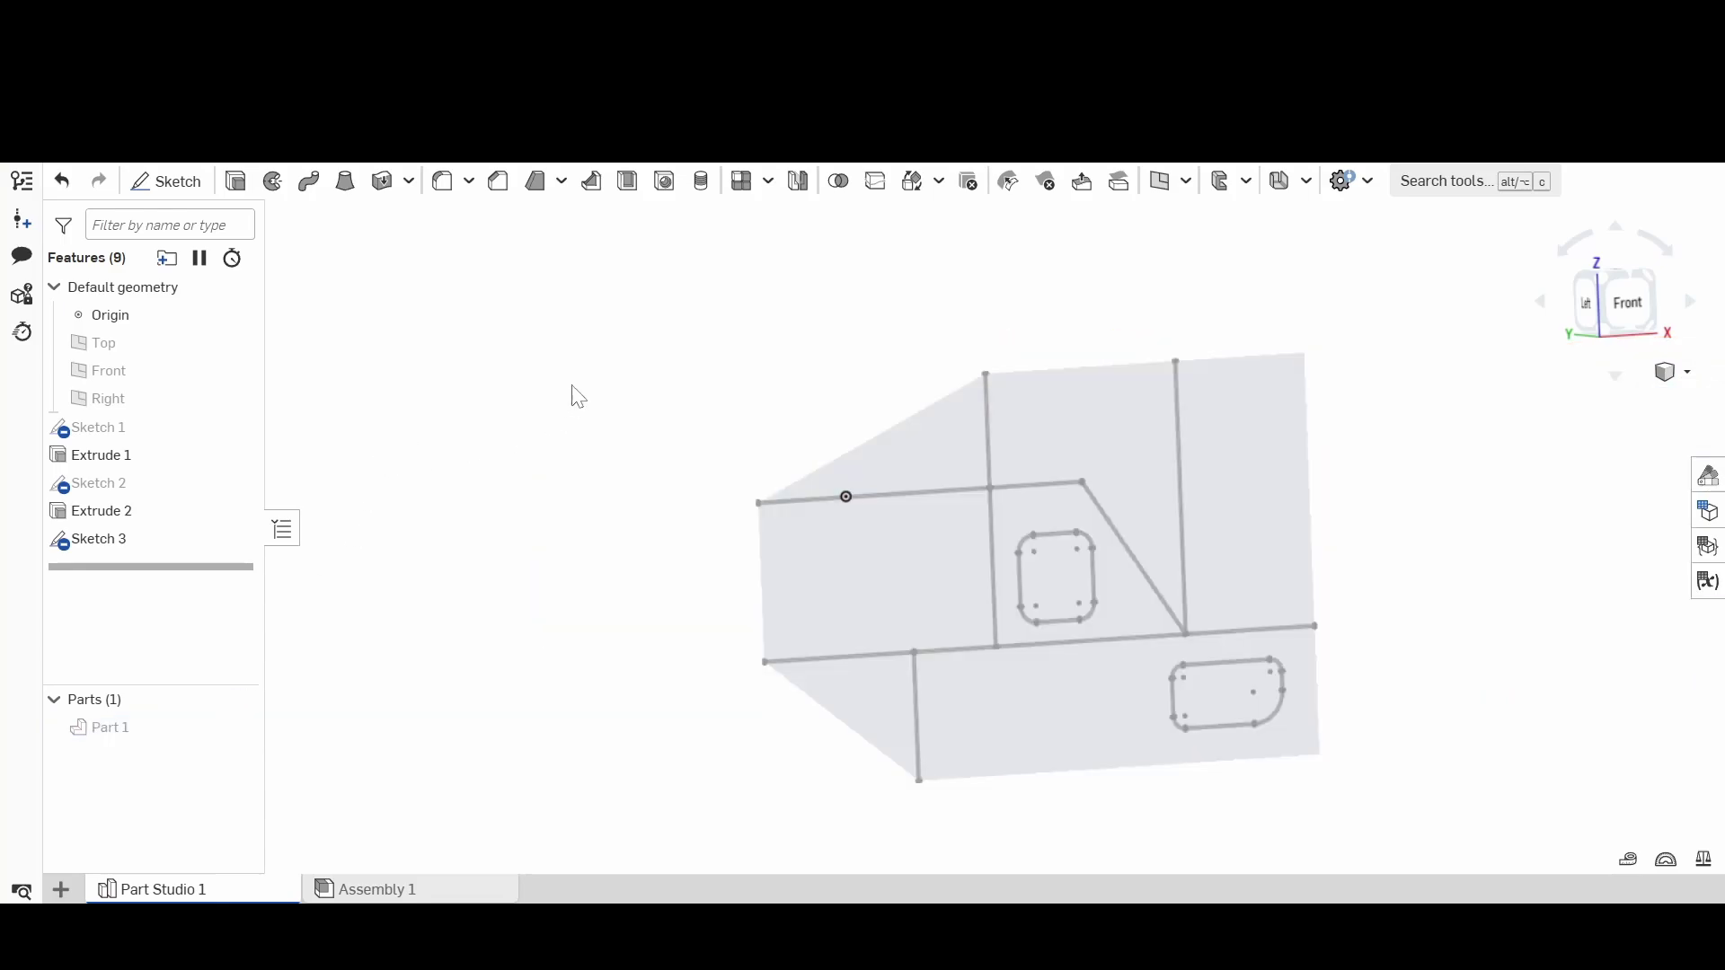
pyautogui.moveTo(630, 268)
pyautogui.mouseDown()
pyautogui.moveTo(897, 608)
pyautogui.moveTo(1410, 870)
pyautogui.moveTo(1440, 831)
pyautogui.mouseUp()
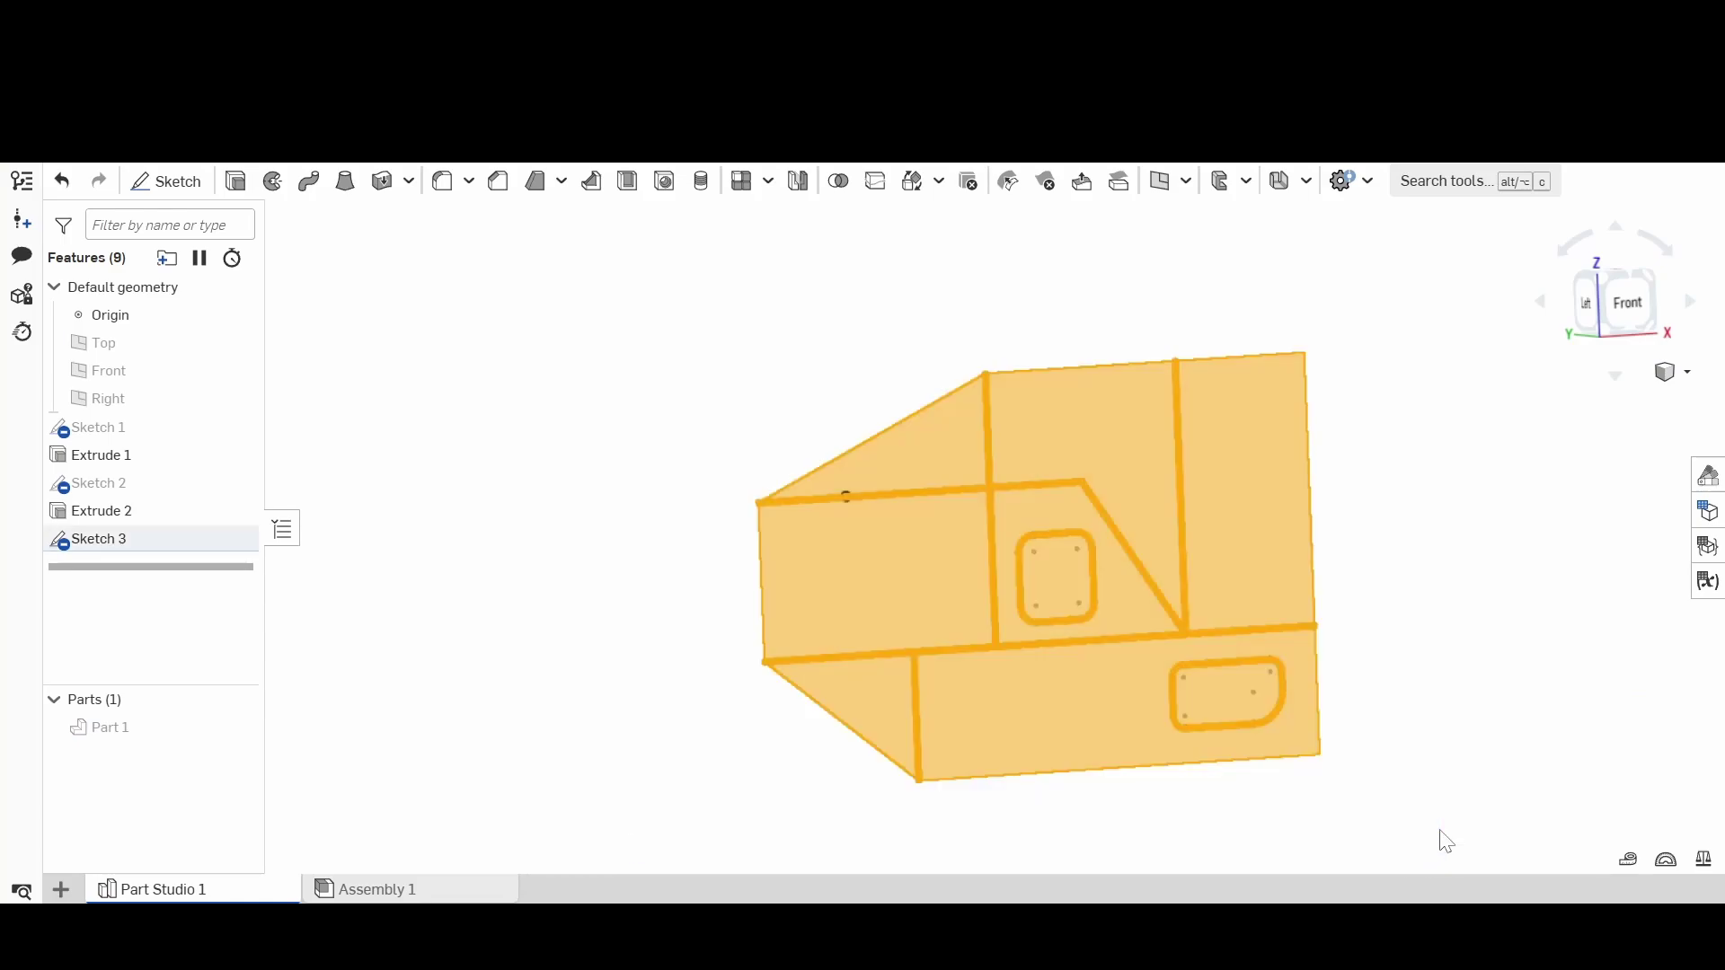
pyautogui.click(550, 579)
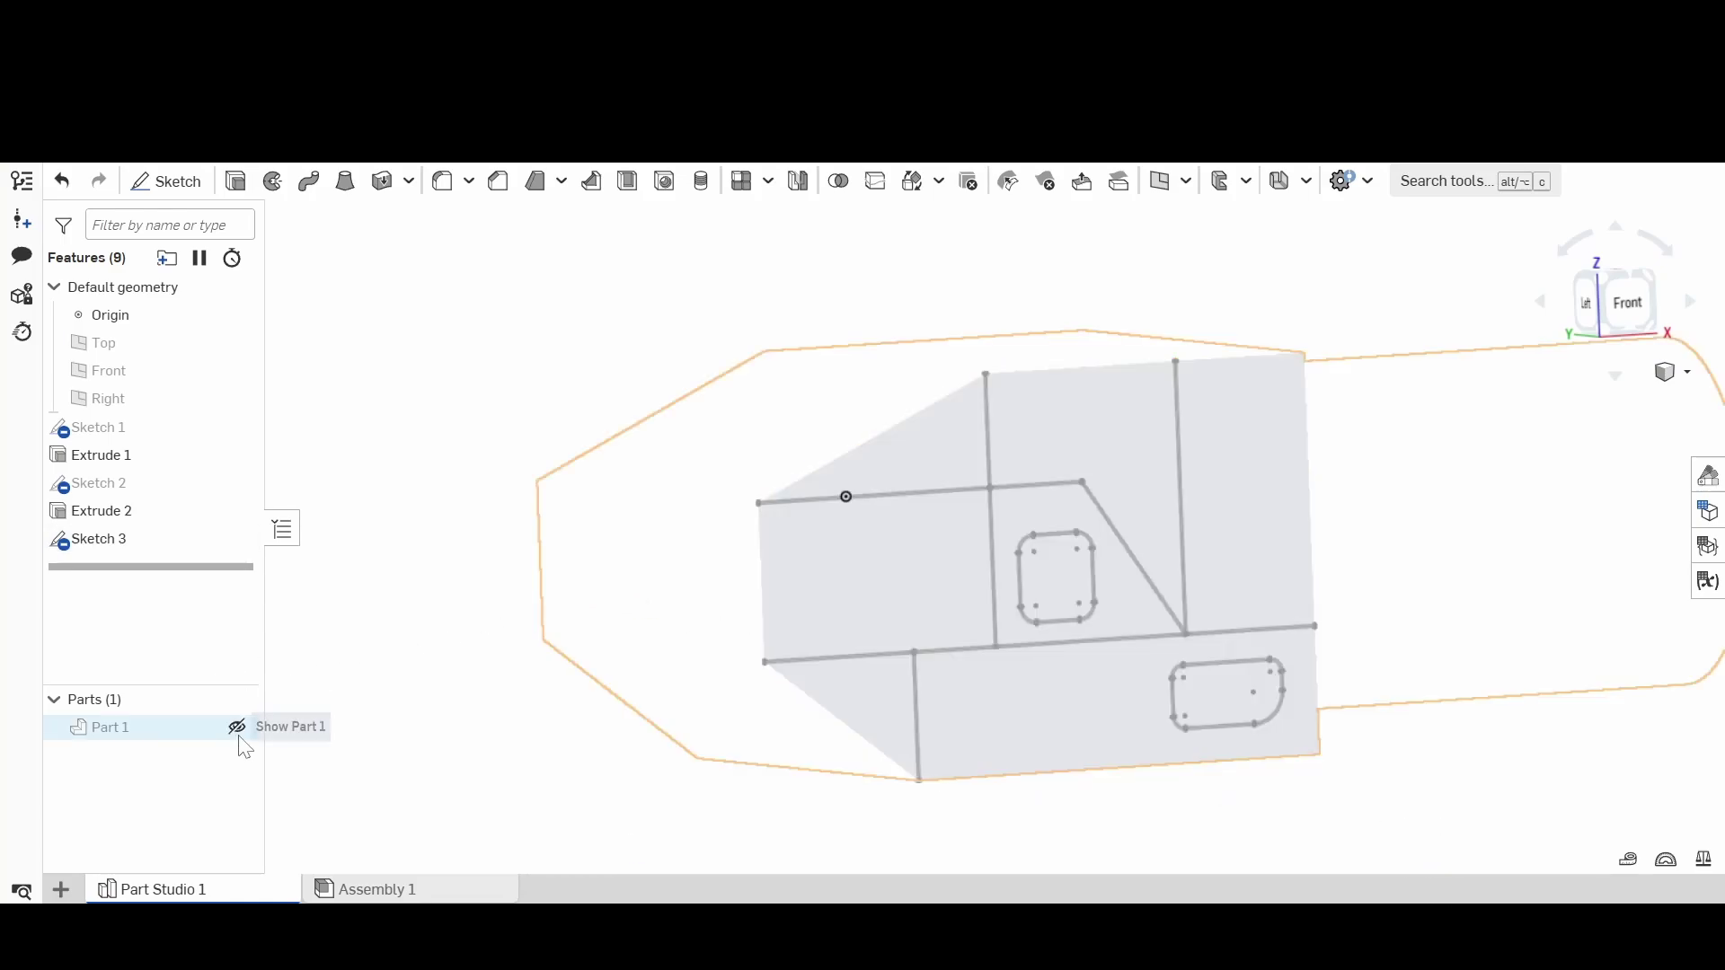
# Step: Show Part 1, try selecting the sketch together with the block, clear that selection and hide the part again
pyautogui.click(236, 726)
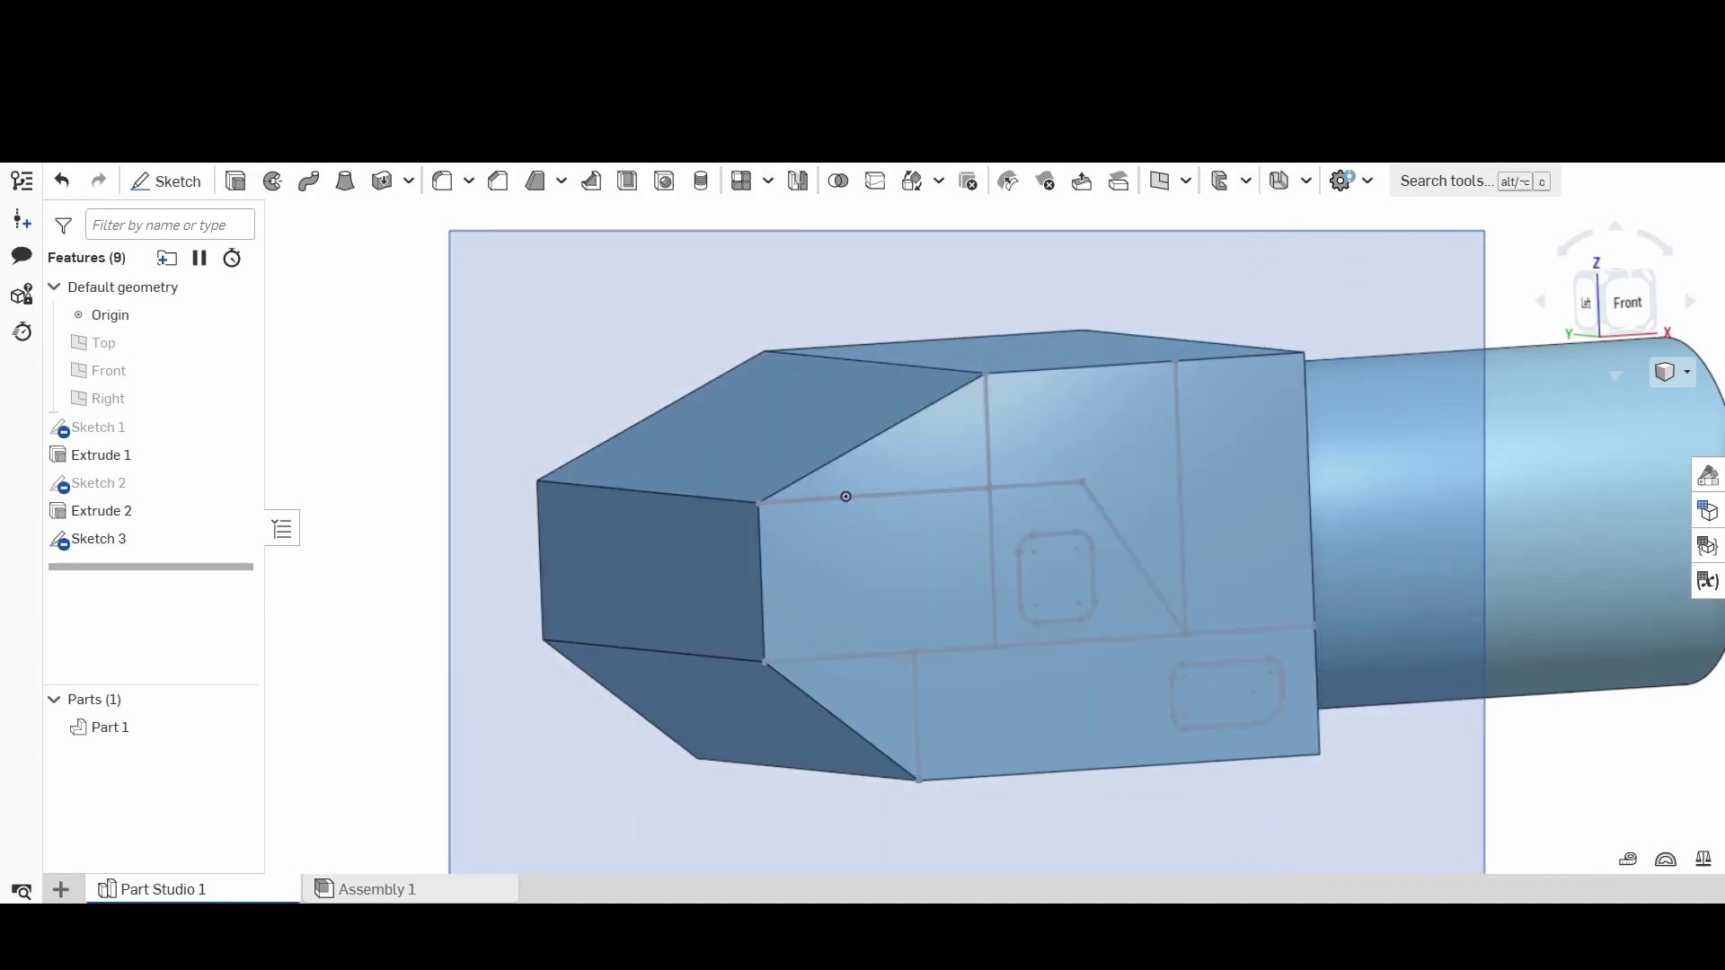
pyautogui.moveTo(1348, 763); pyautogui.dragTo(753, 523)
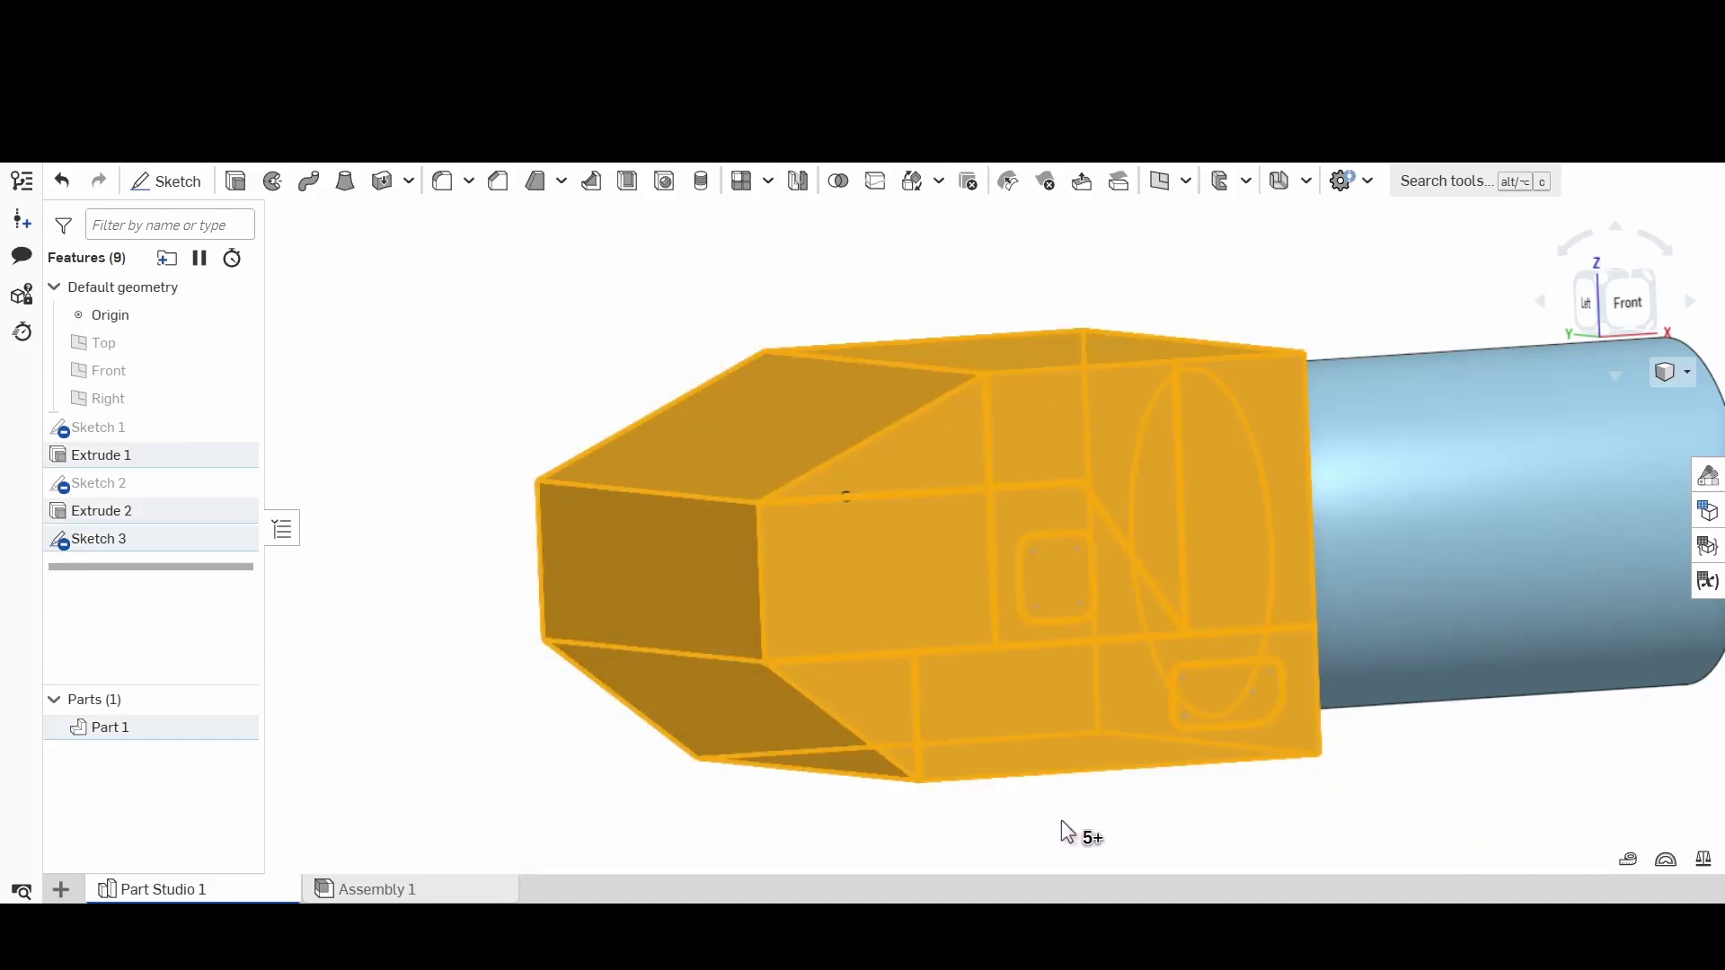
pyautogui.click(399, 780)
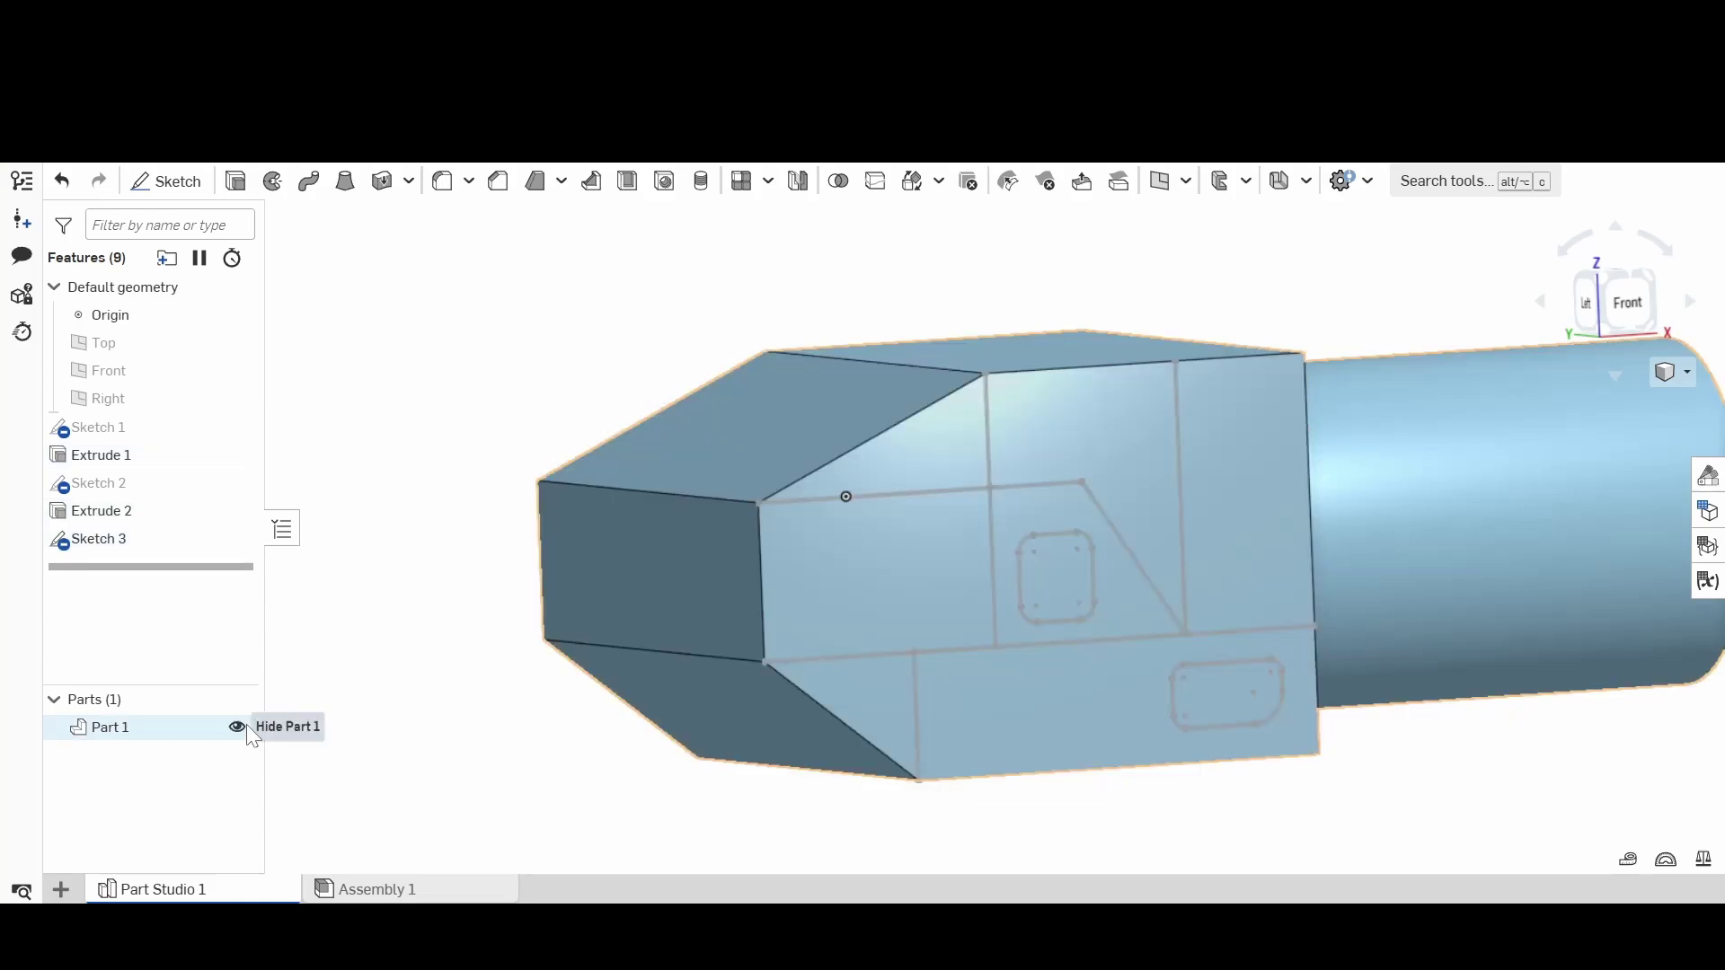
pyautogui.click(239, 726)
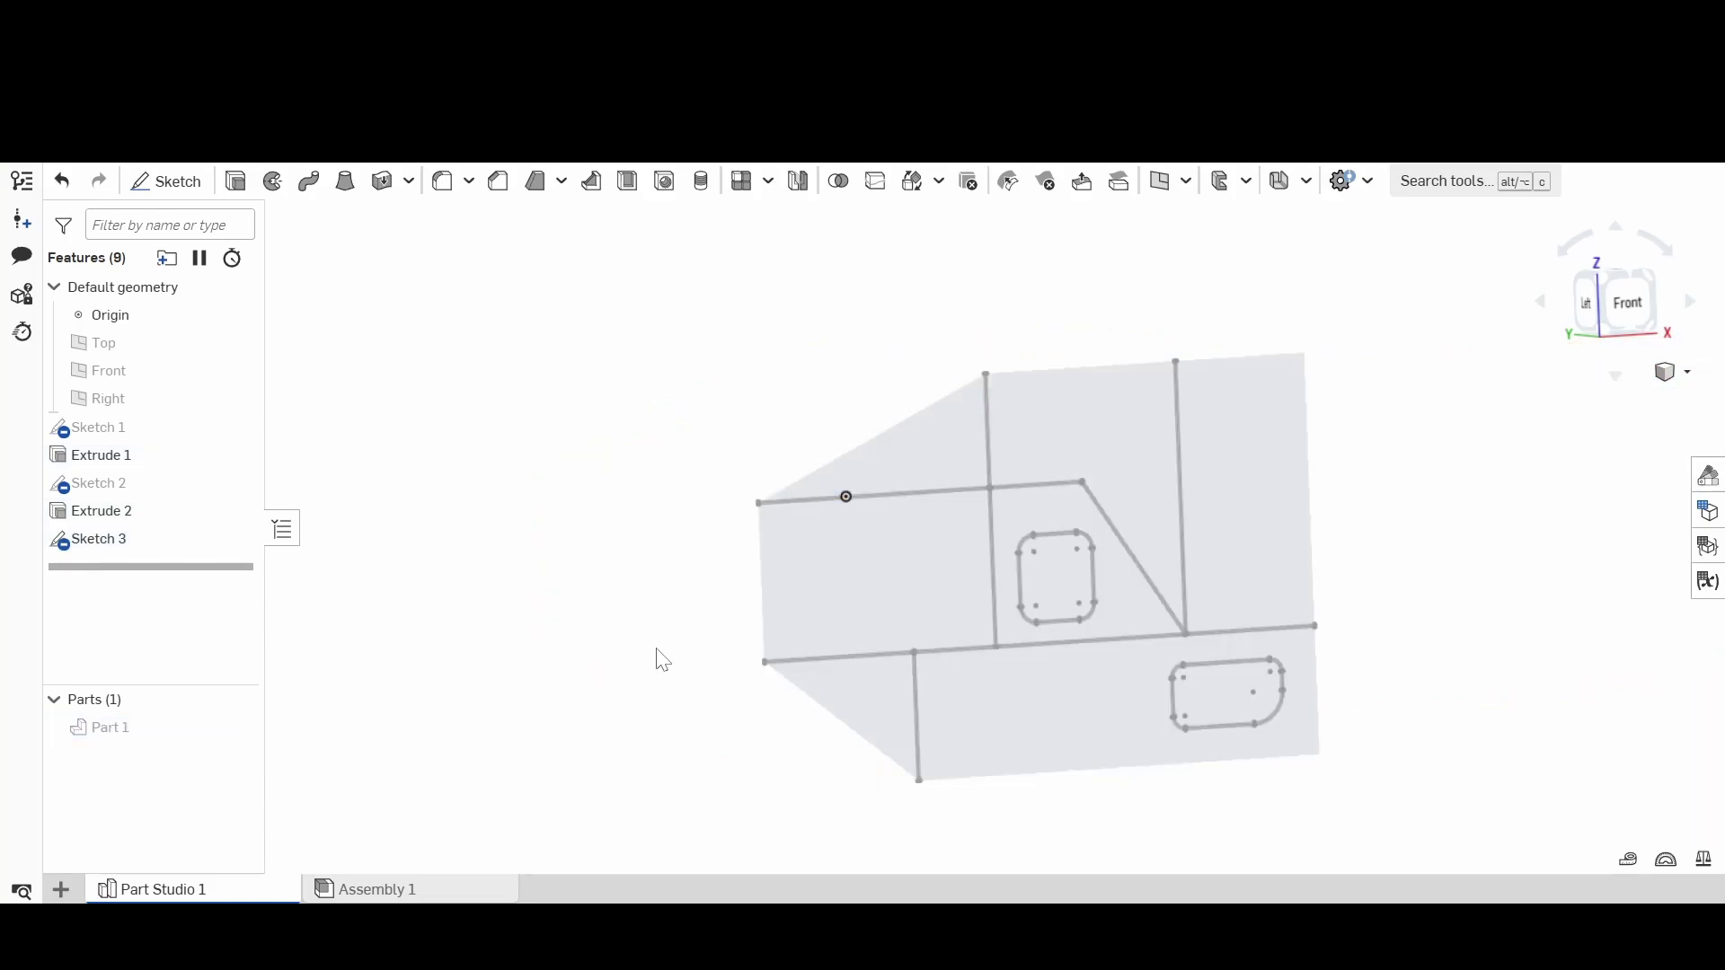
# Step: Select all of Sketch 3 and deselect every panel region and both rounded-rectangle interiors, keeping only the thin slot regions selected
pyautogui.moveTo(675, 277)
pyautogui.mouseDown()
pyautogui.moveTo(1361, 876)
pyautogui.moveTo(1456, 829)
pyautogui.mouseUp()
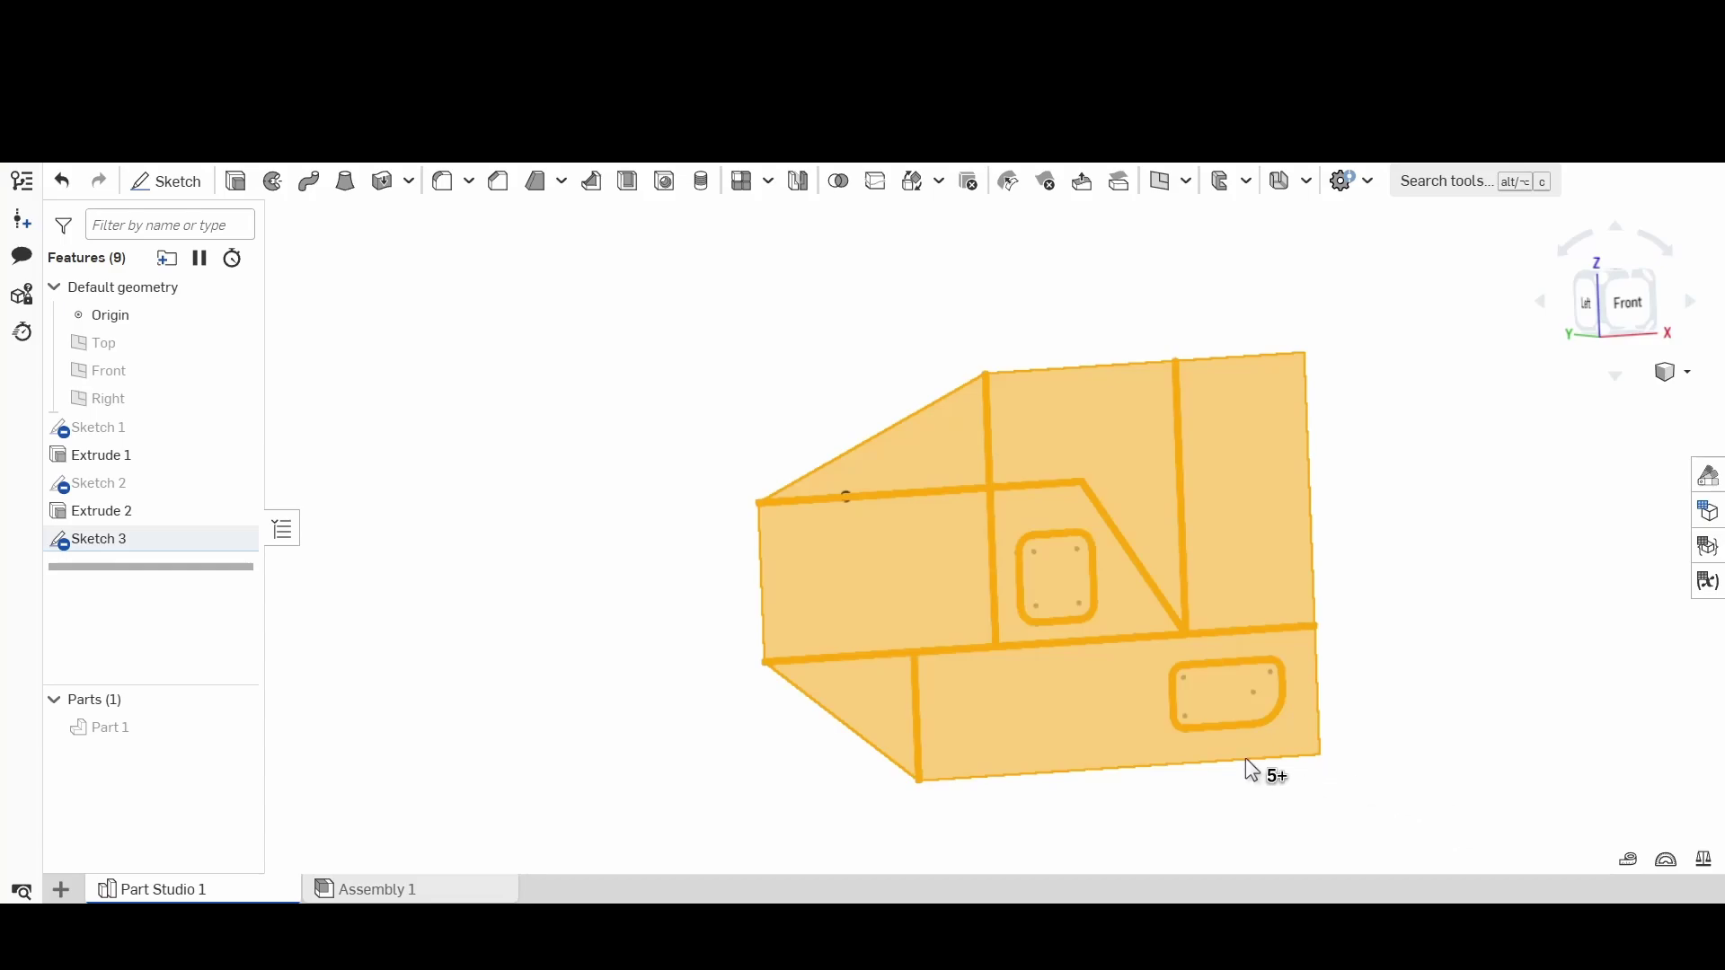
pyautogui.click(874, 697)
pyautogui.click(866, 528)
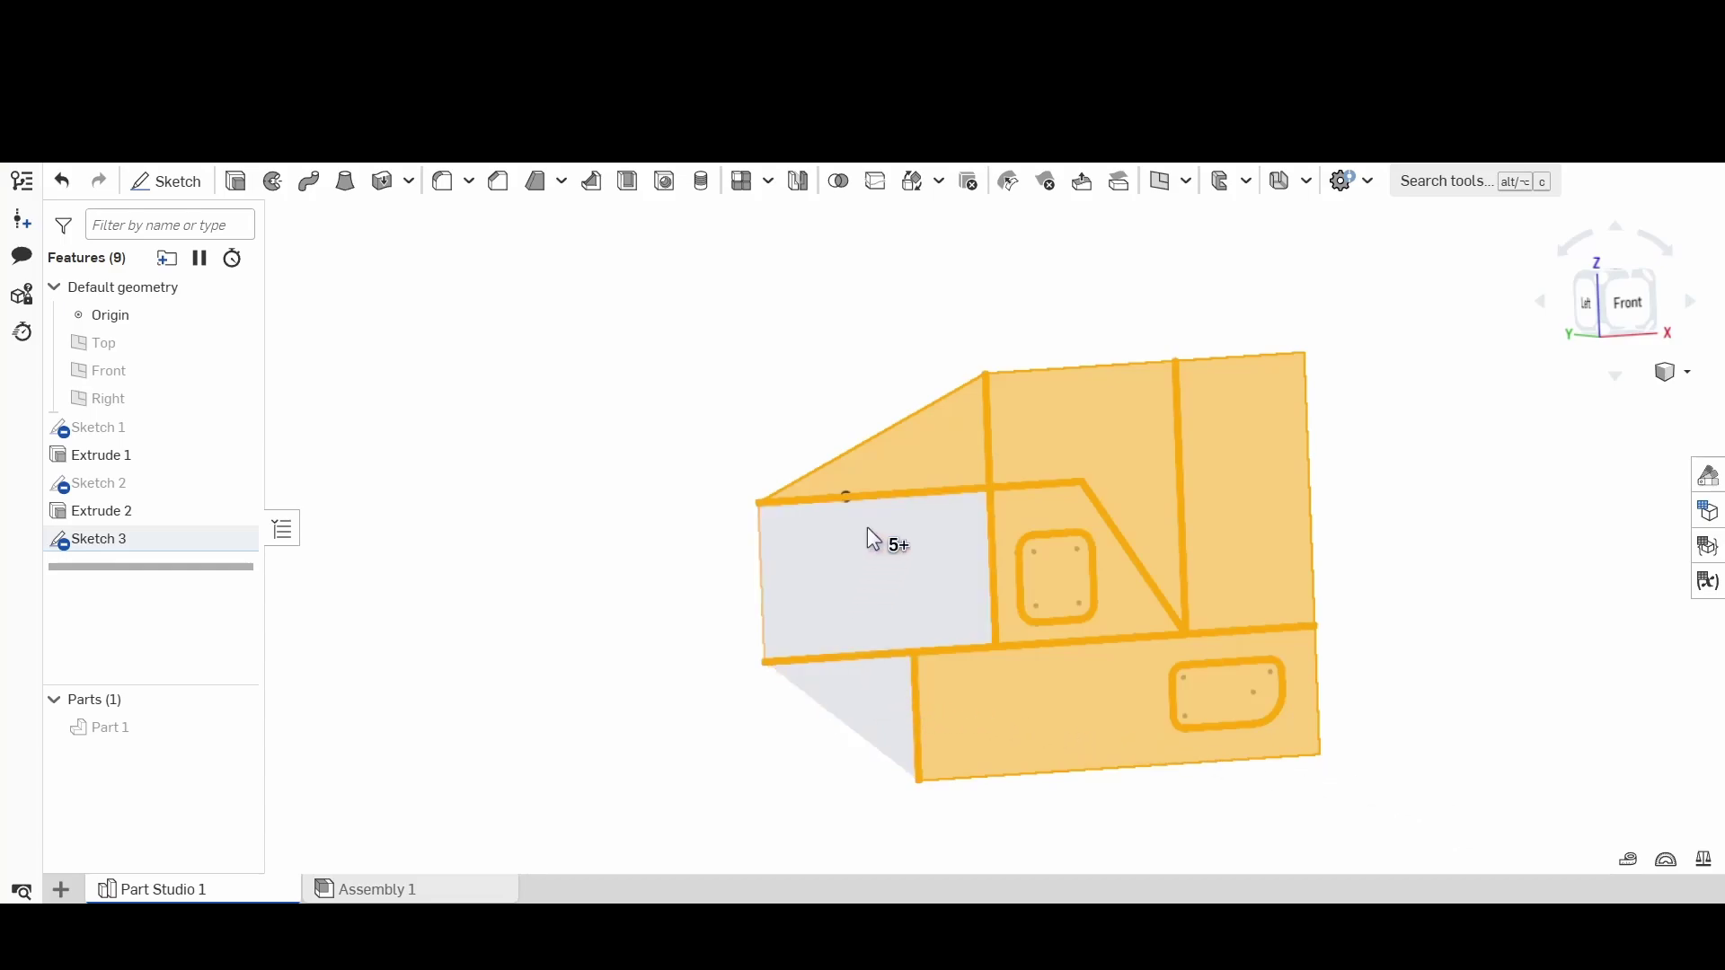
pyautogui.click(914, 453)
pyautogui.click(1070, 444)
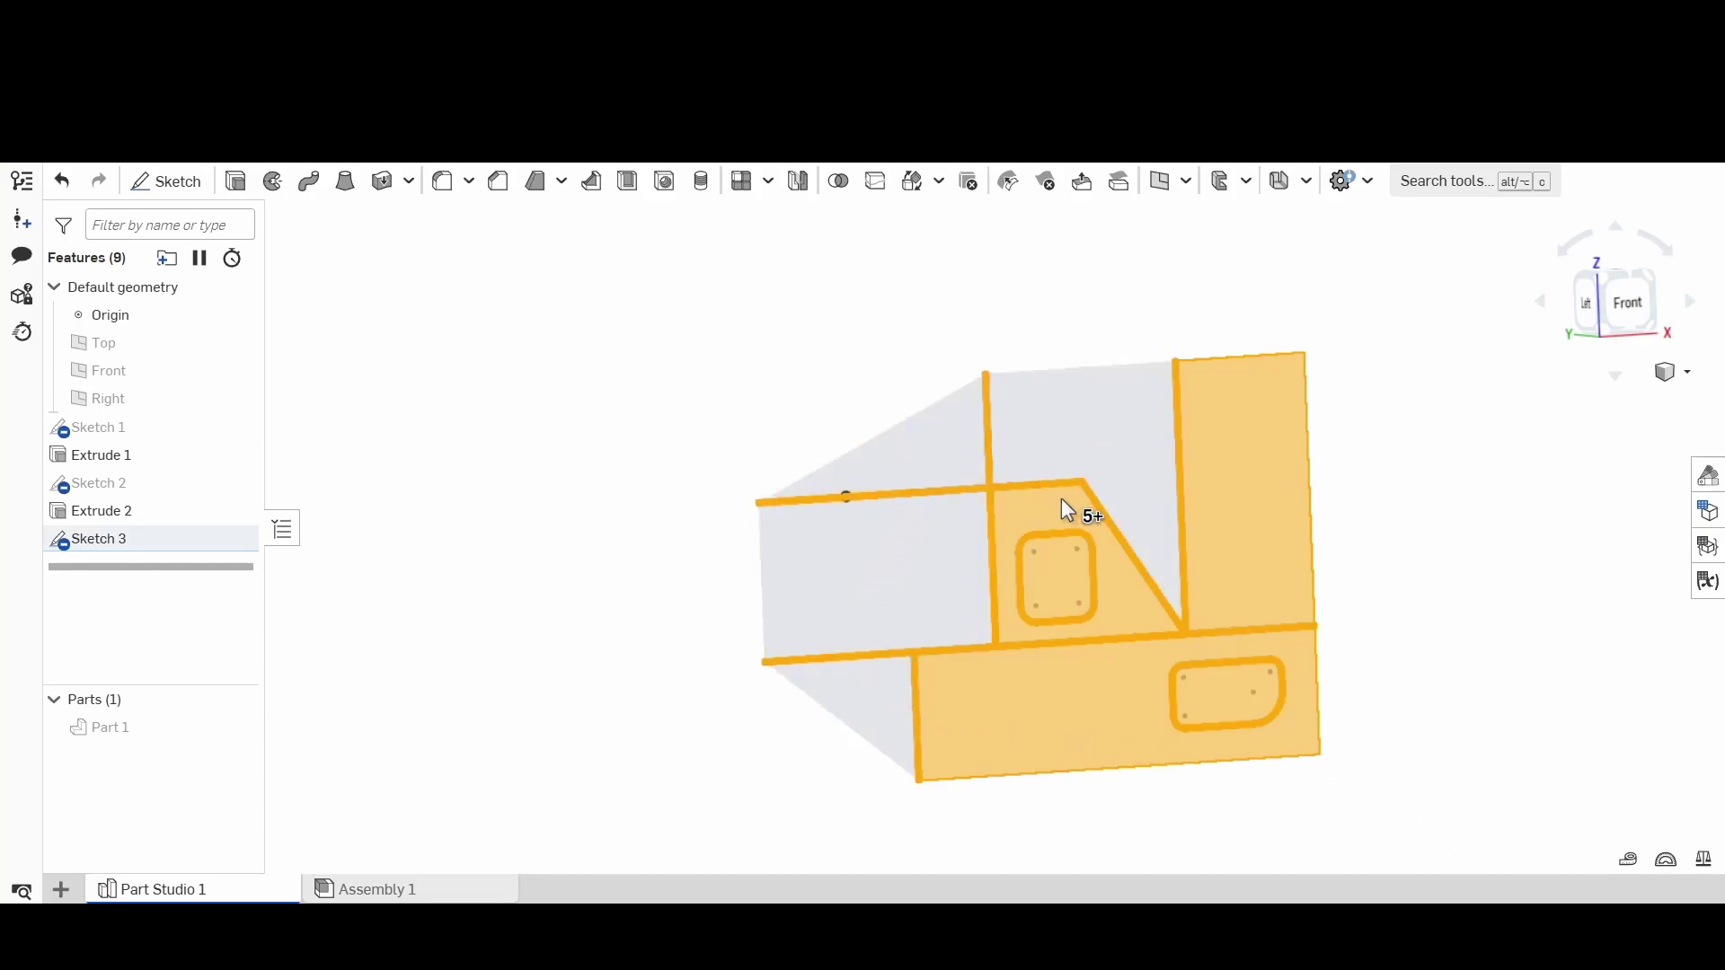
pyautogui.click(1062, 501)
pyautogui.click(1265, 526)
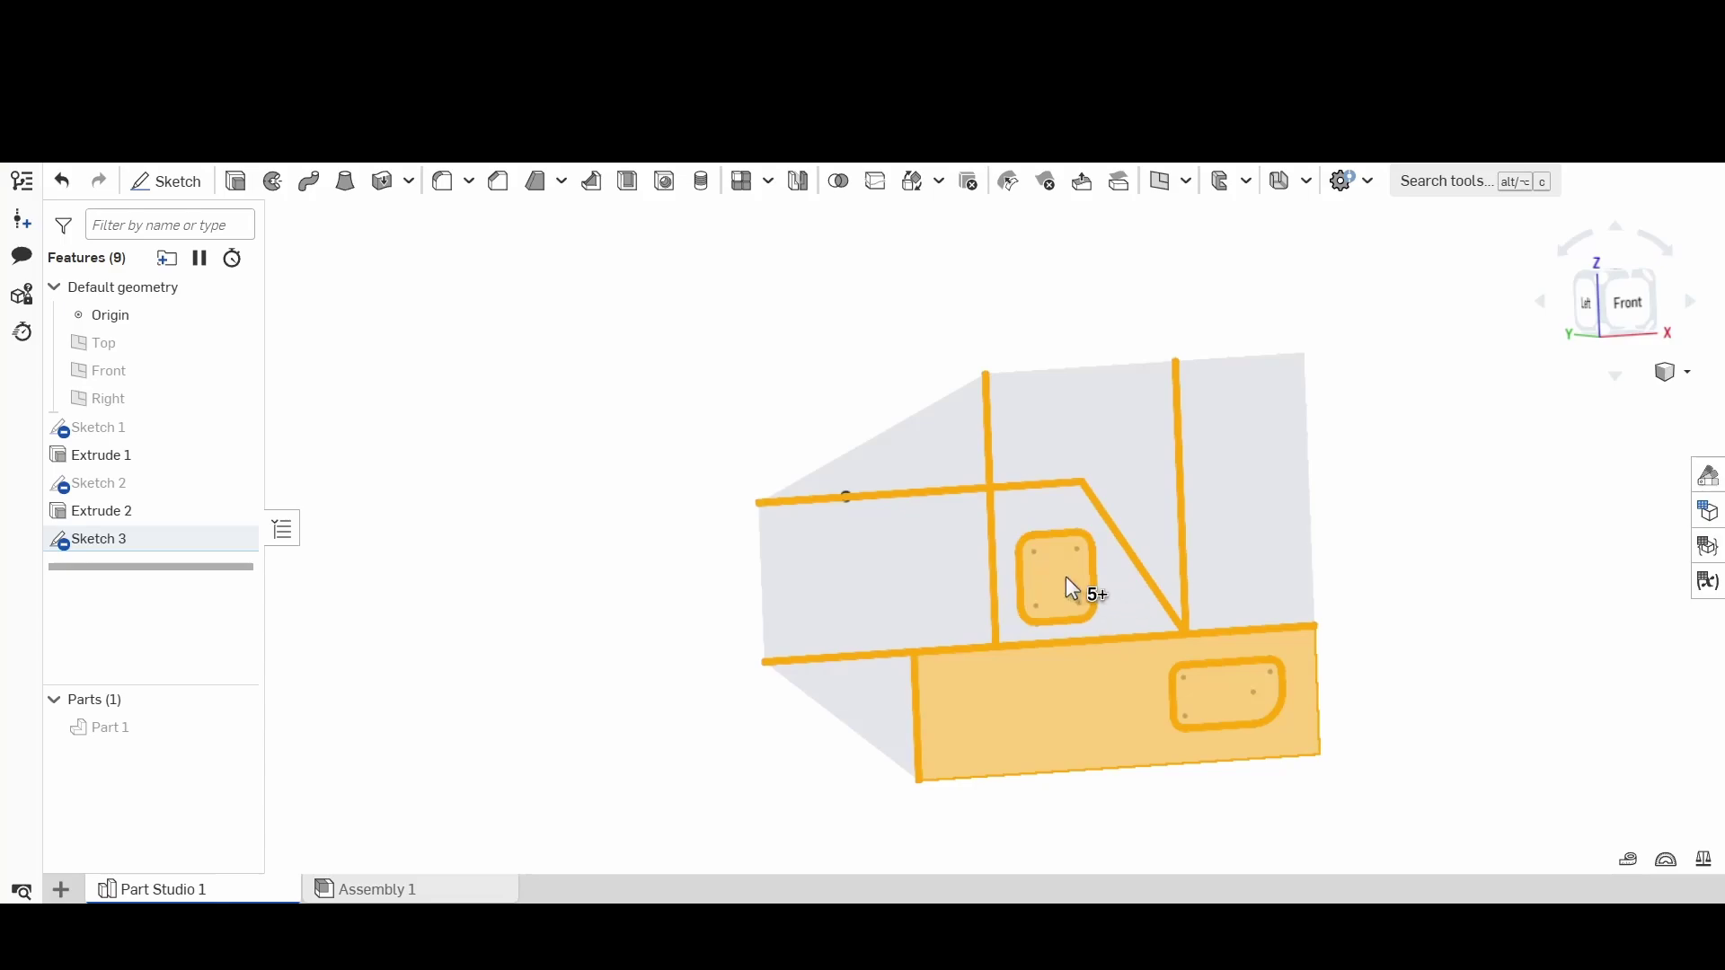
pyautogui.click(1072, 589)
pyautogui.click(1123, 696)
pyautogui.click(1222, 709)
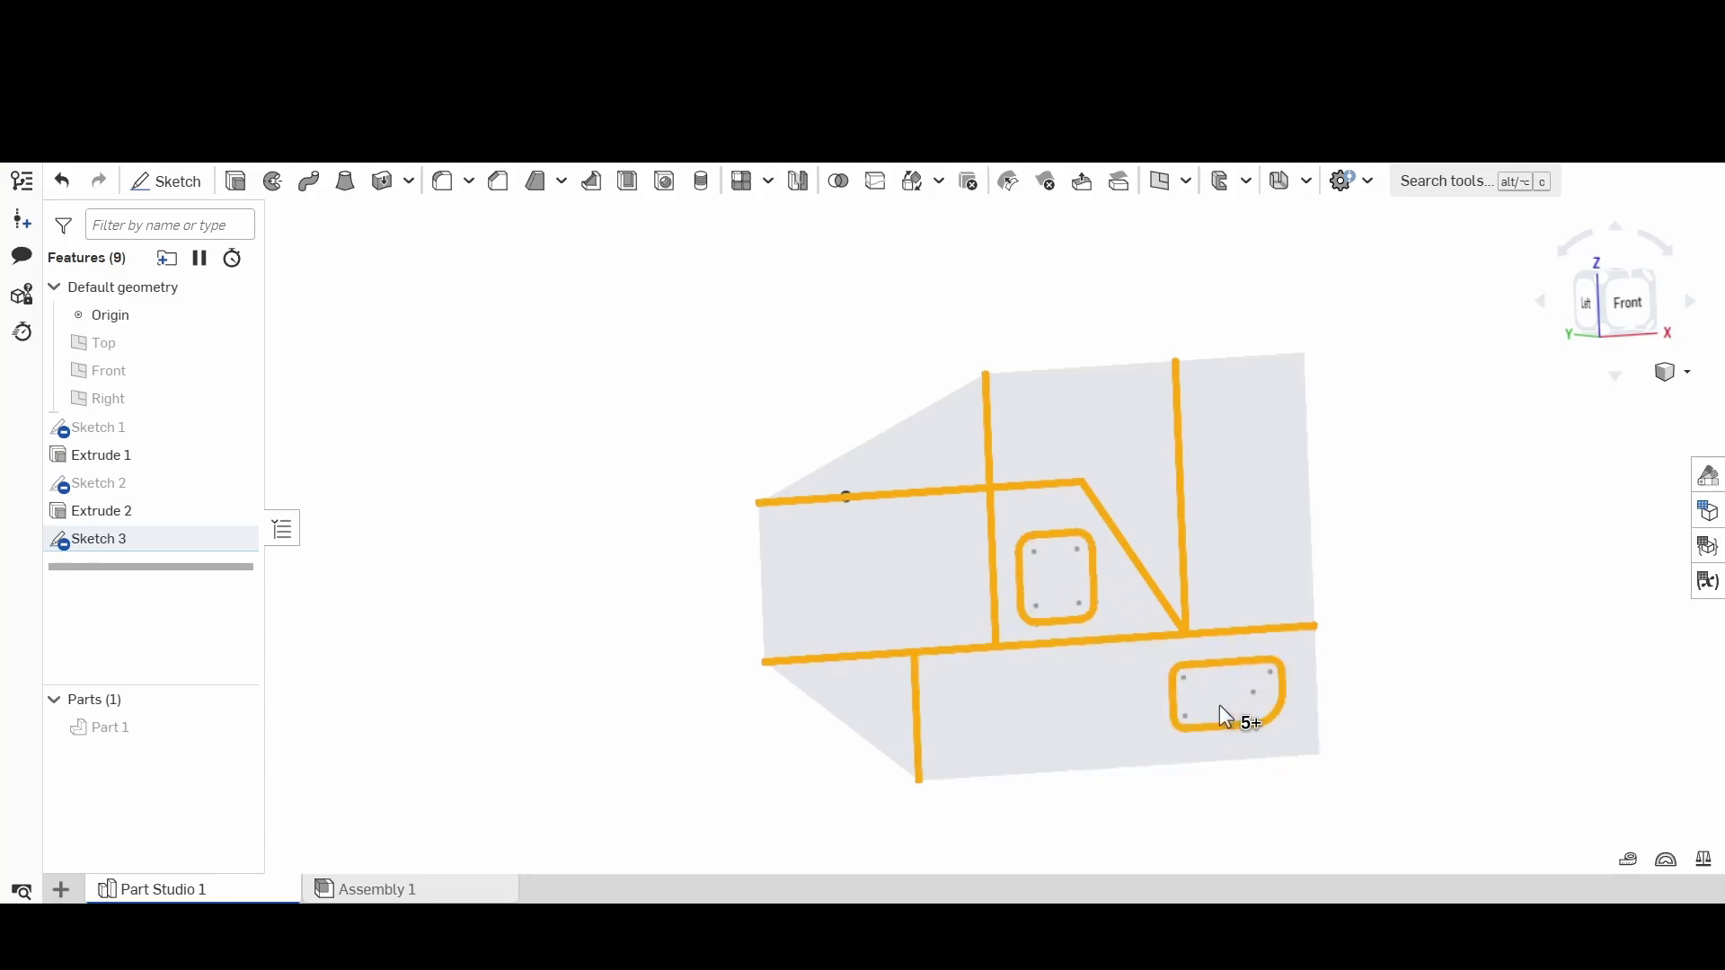
# Step: Show Part 1 and start a Thicken of the selected slot regions as a Remove operation
pyautogui.scroll(2, 999, 498)
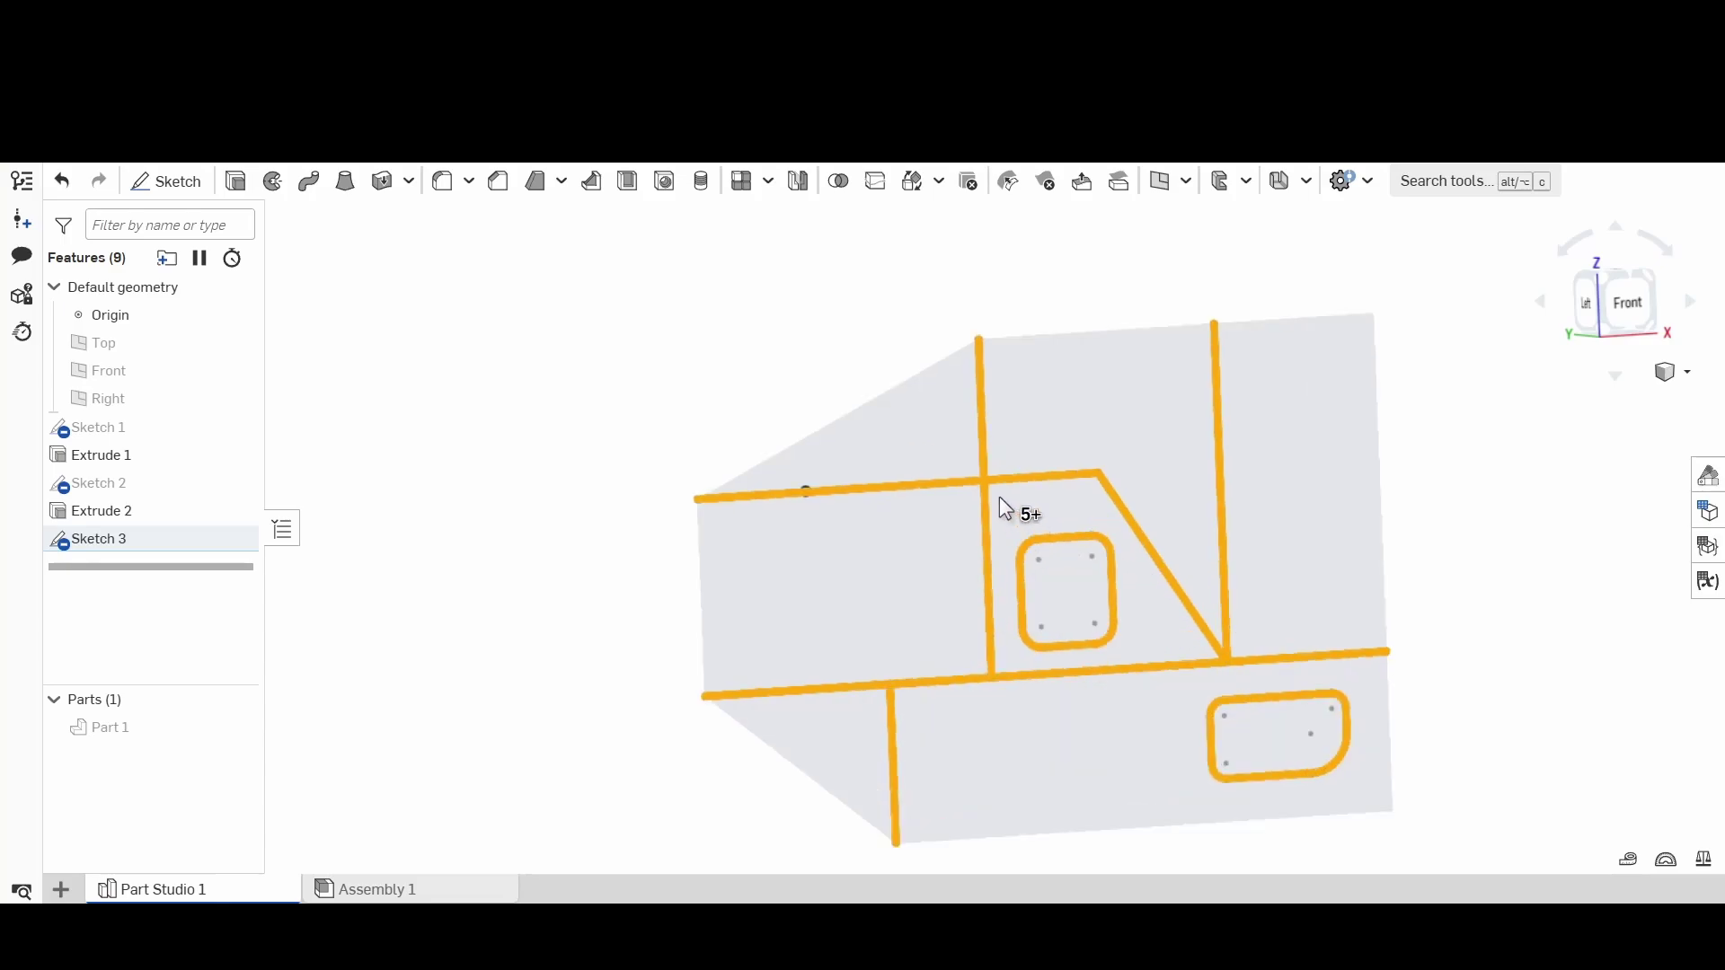
pyautogui.scroll(10, 988, 494)
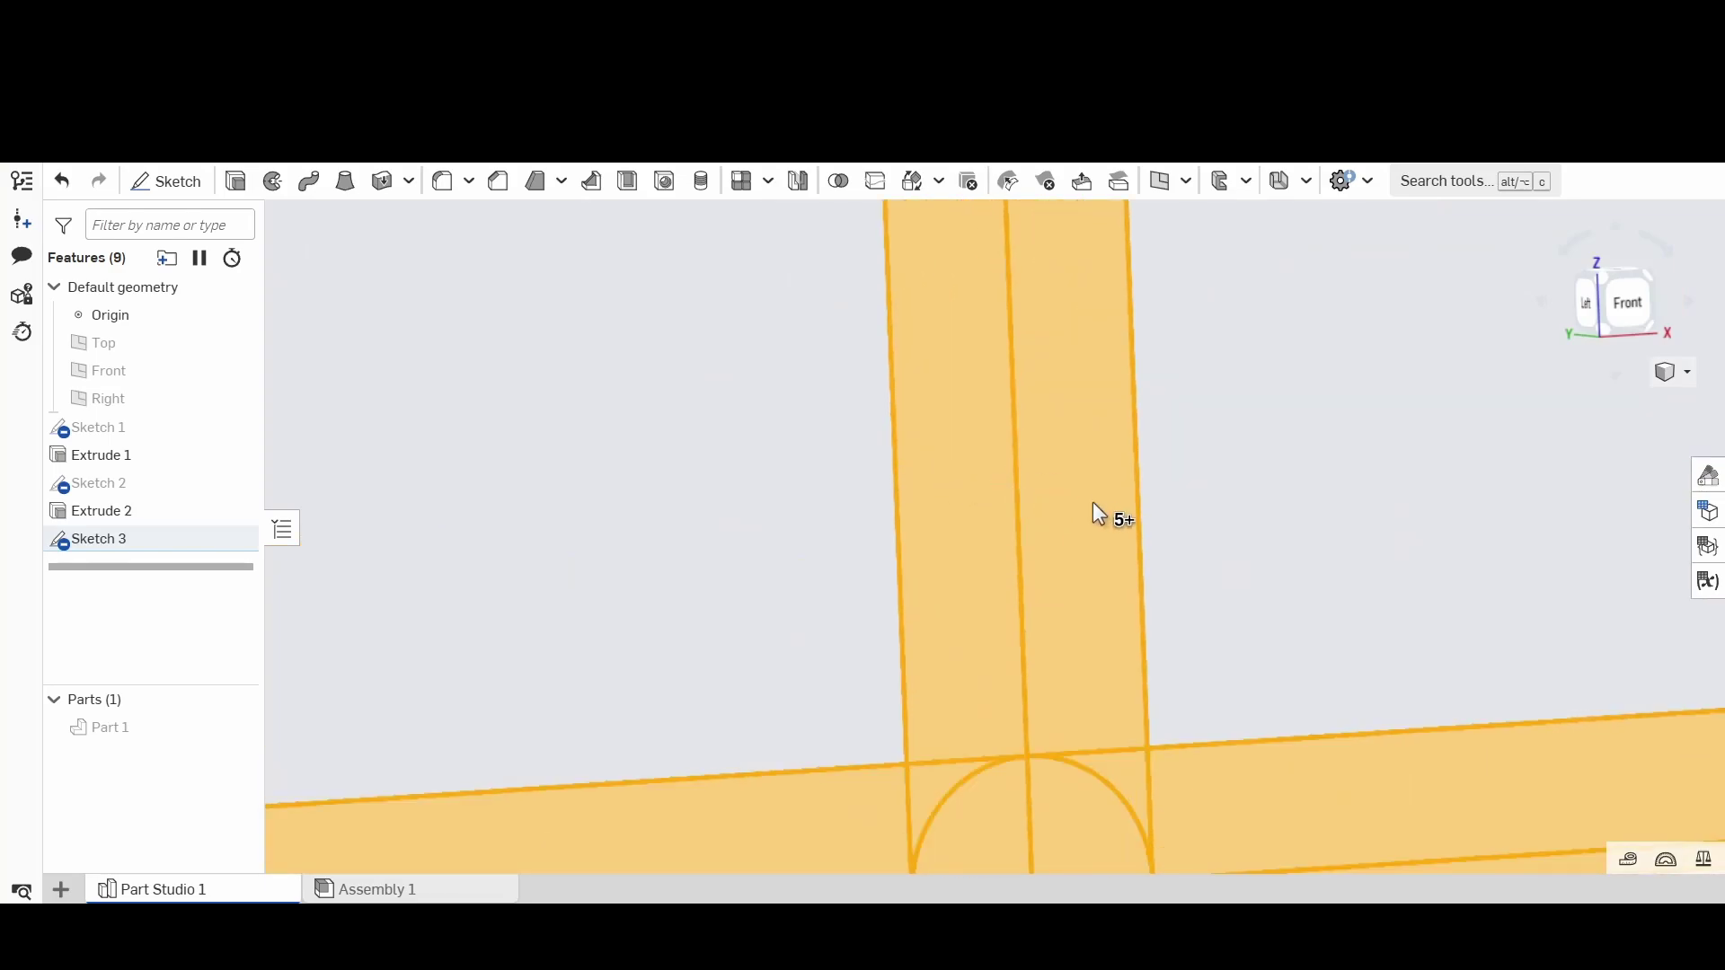
pyautogui.scroll(-10, 1051, 512)
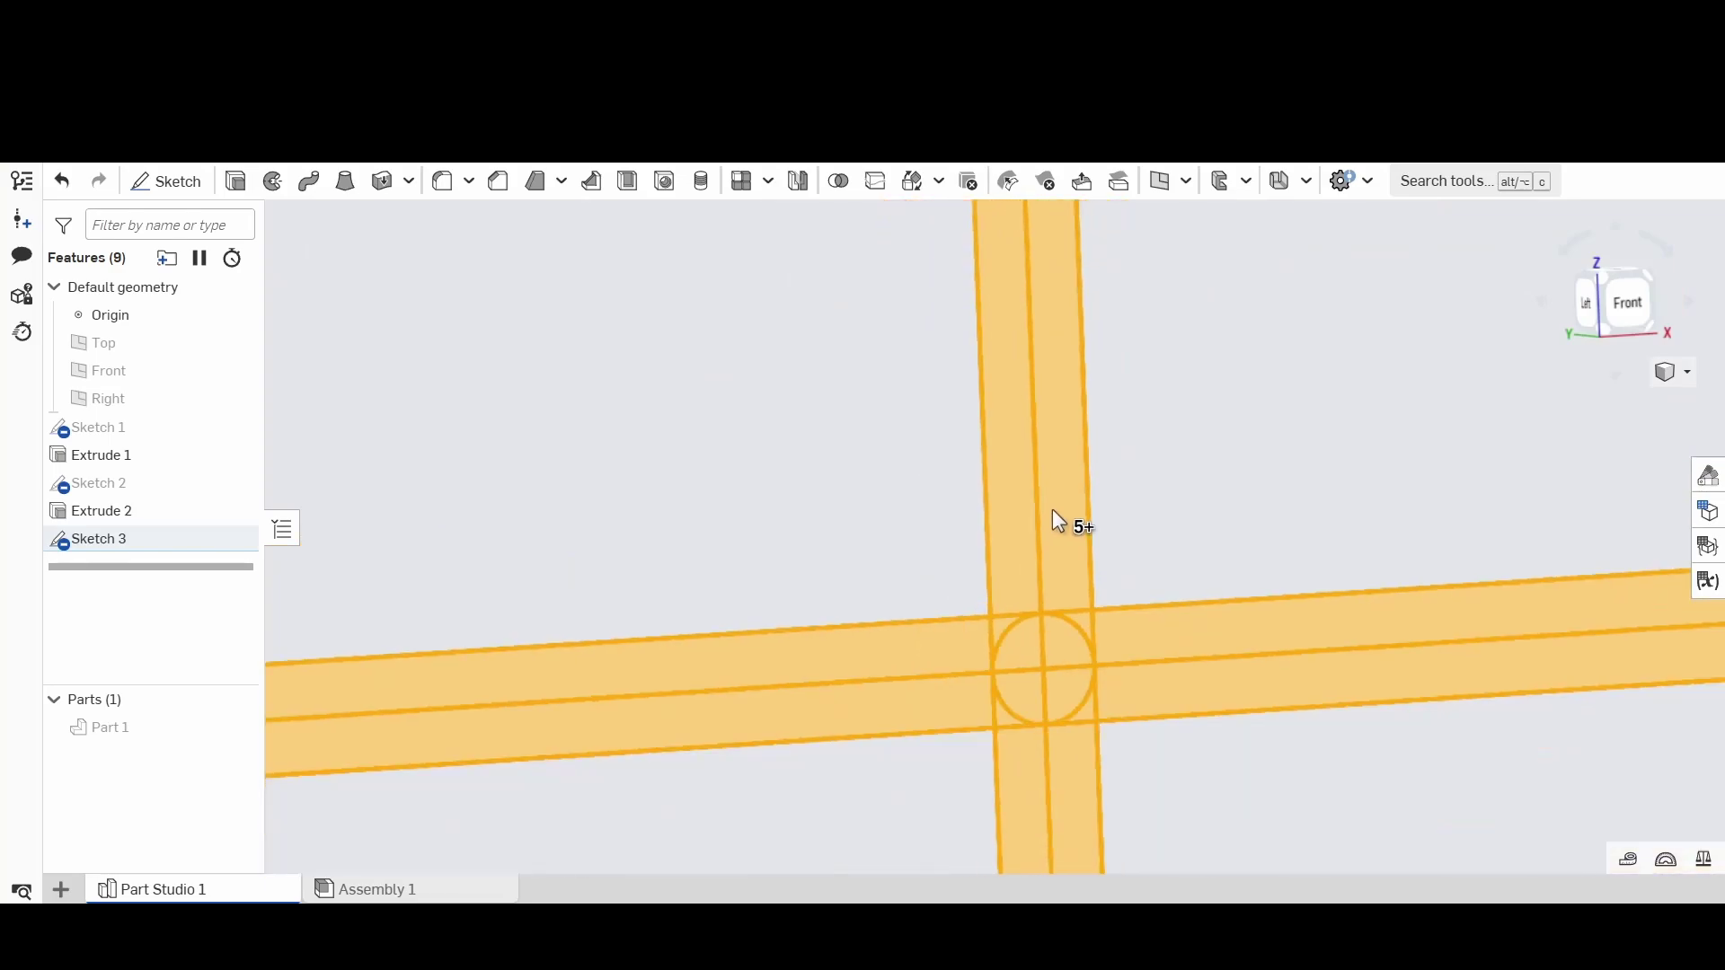
pyautogui.scroll(-5, 1062, 530)
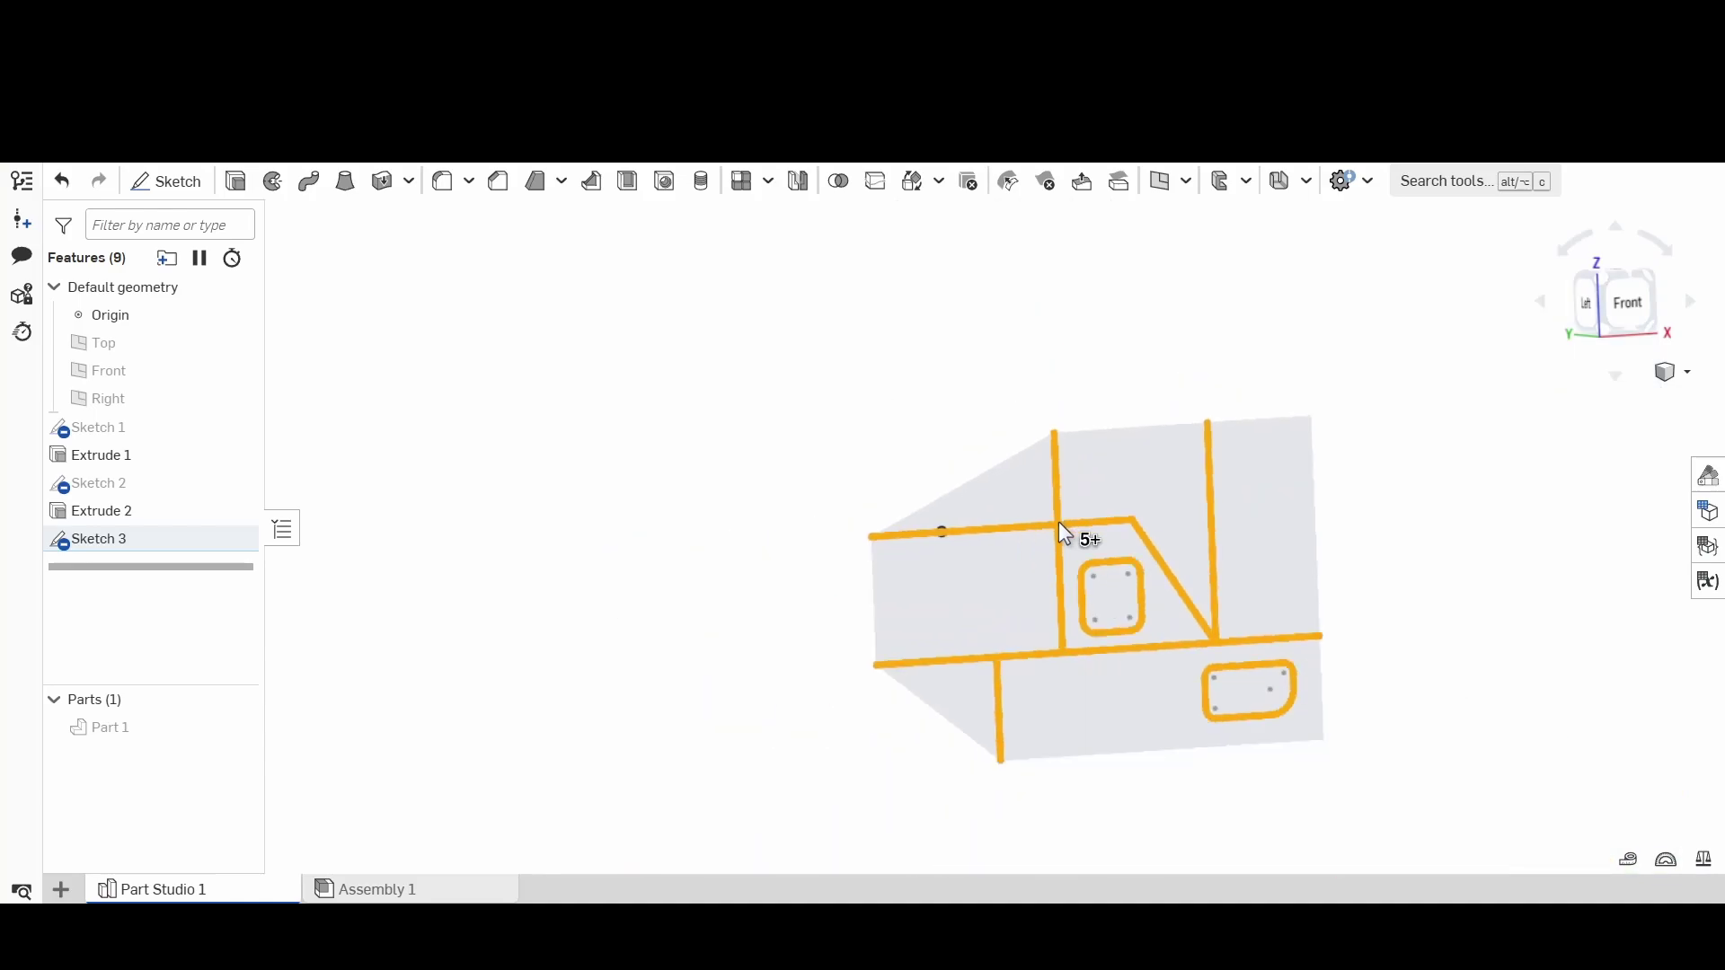
pyautogui.scroll(5, 1087, 566)
pyautogui.scroll(-5, 1105, 589)
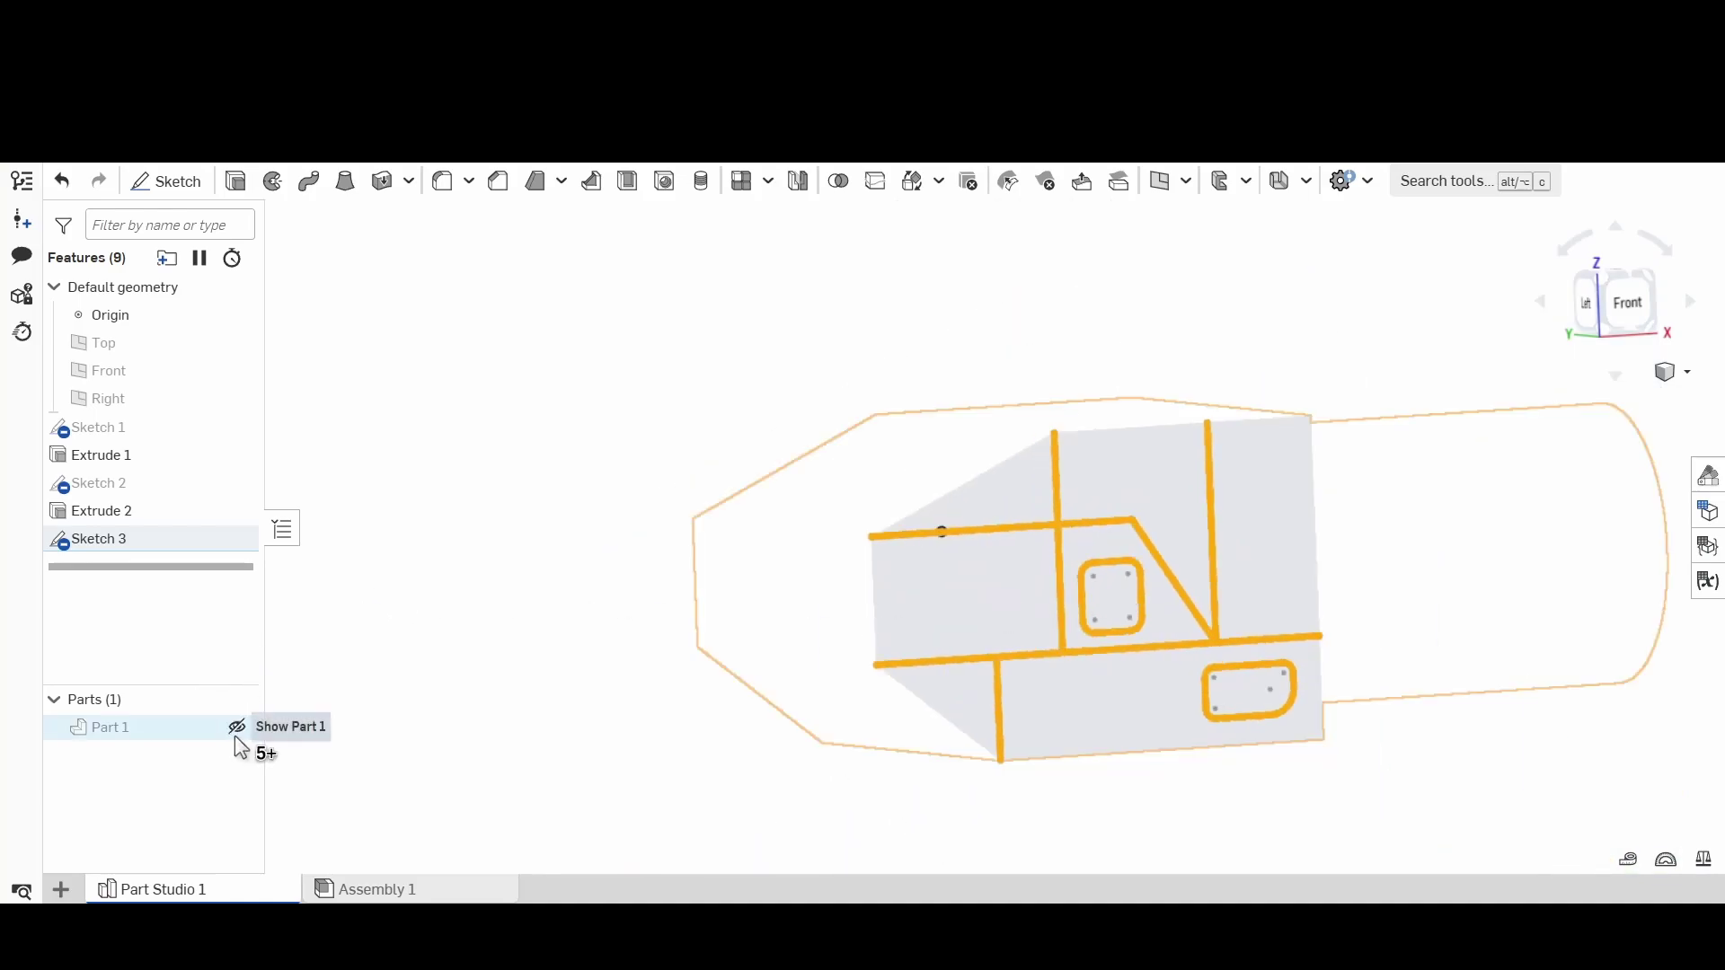
pyautogui.click(235, 727)
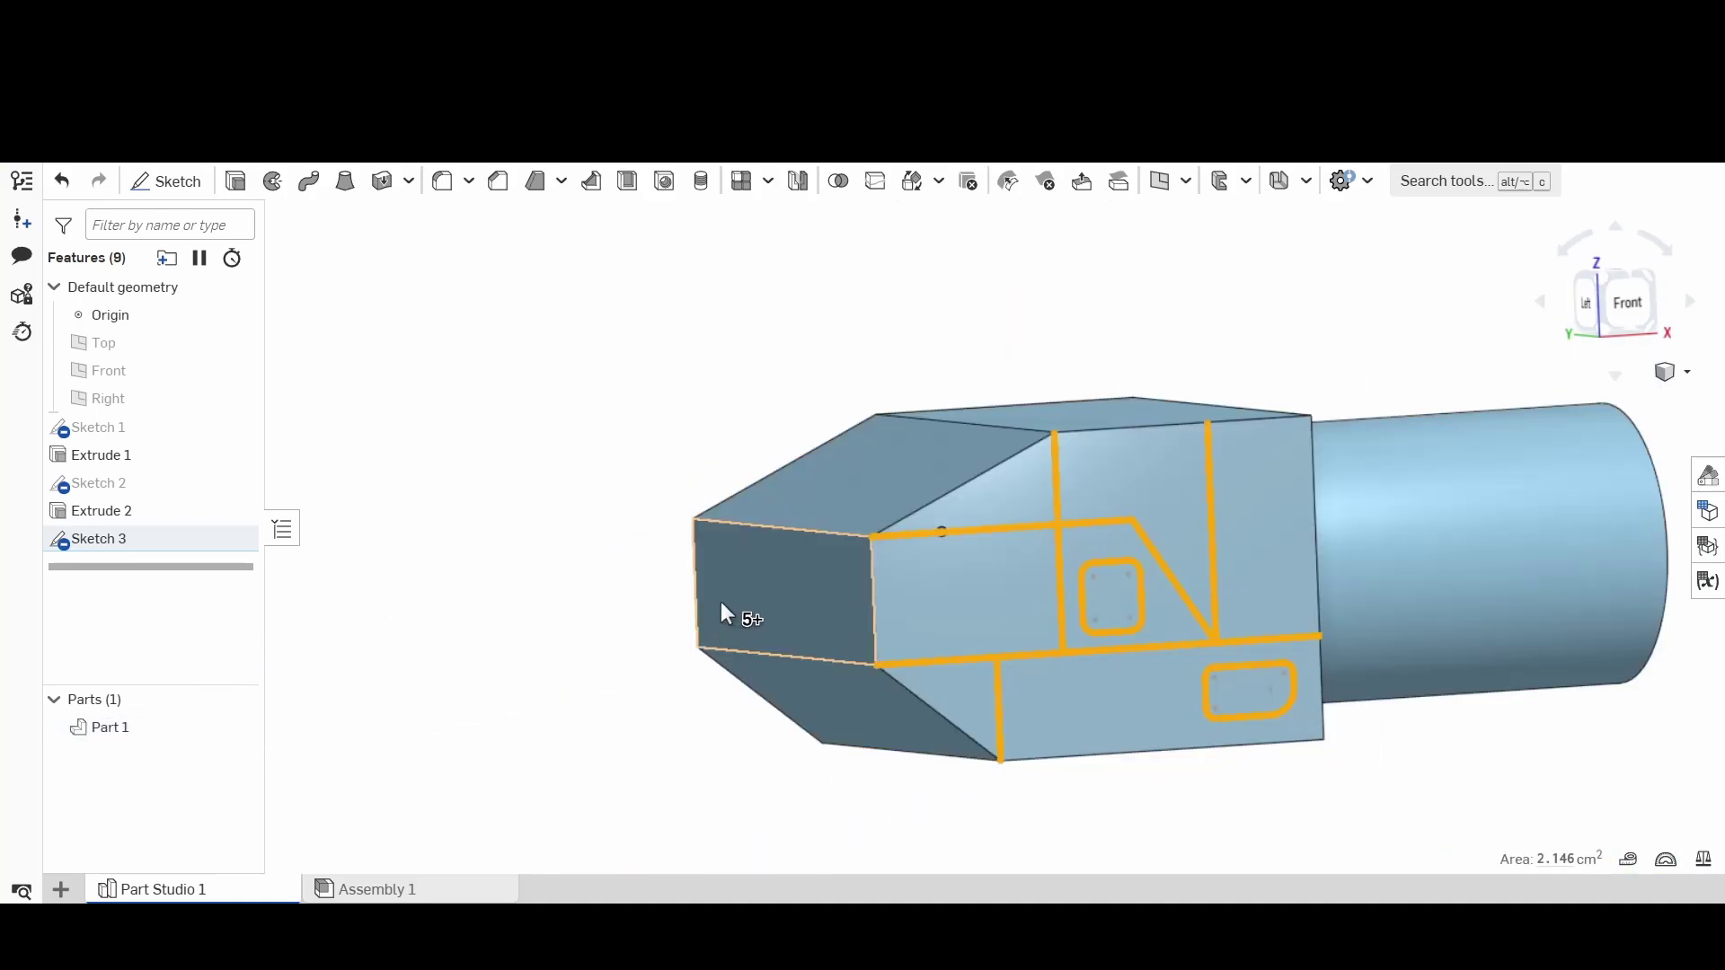
pyautogui.moveTo(720, 608); pyautogui.dragTo(671, 526, button='right')
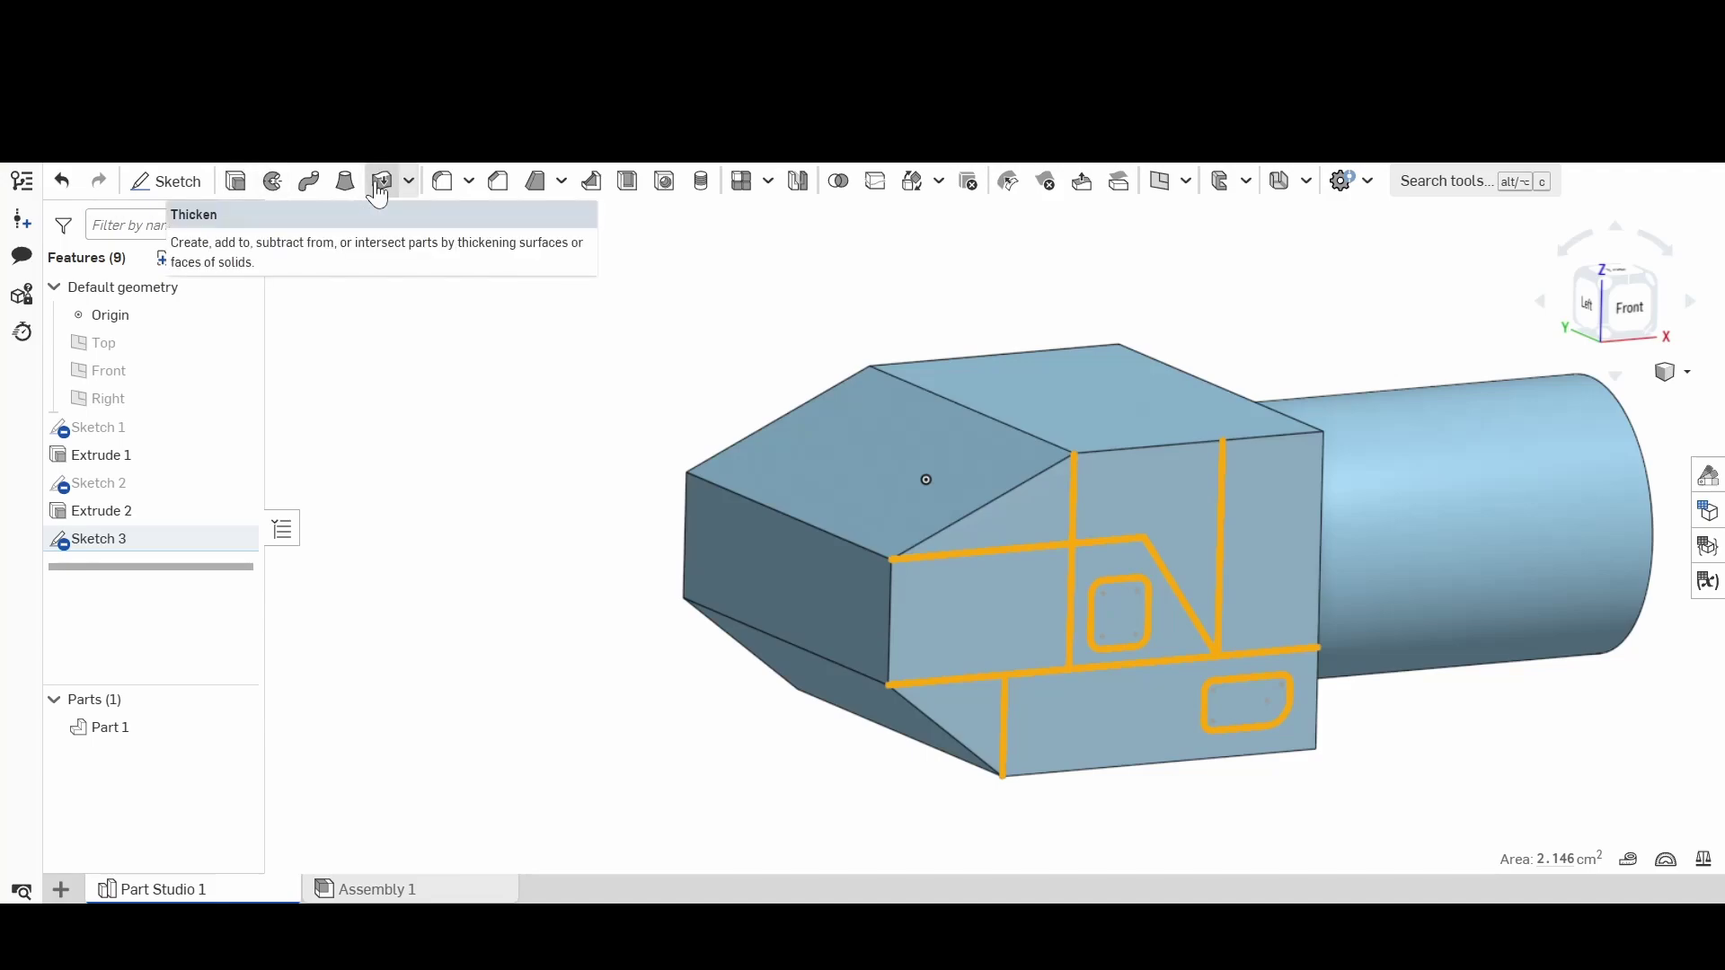
pyautogui.click(378, 187)
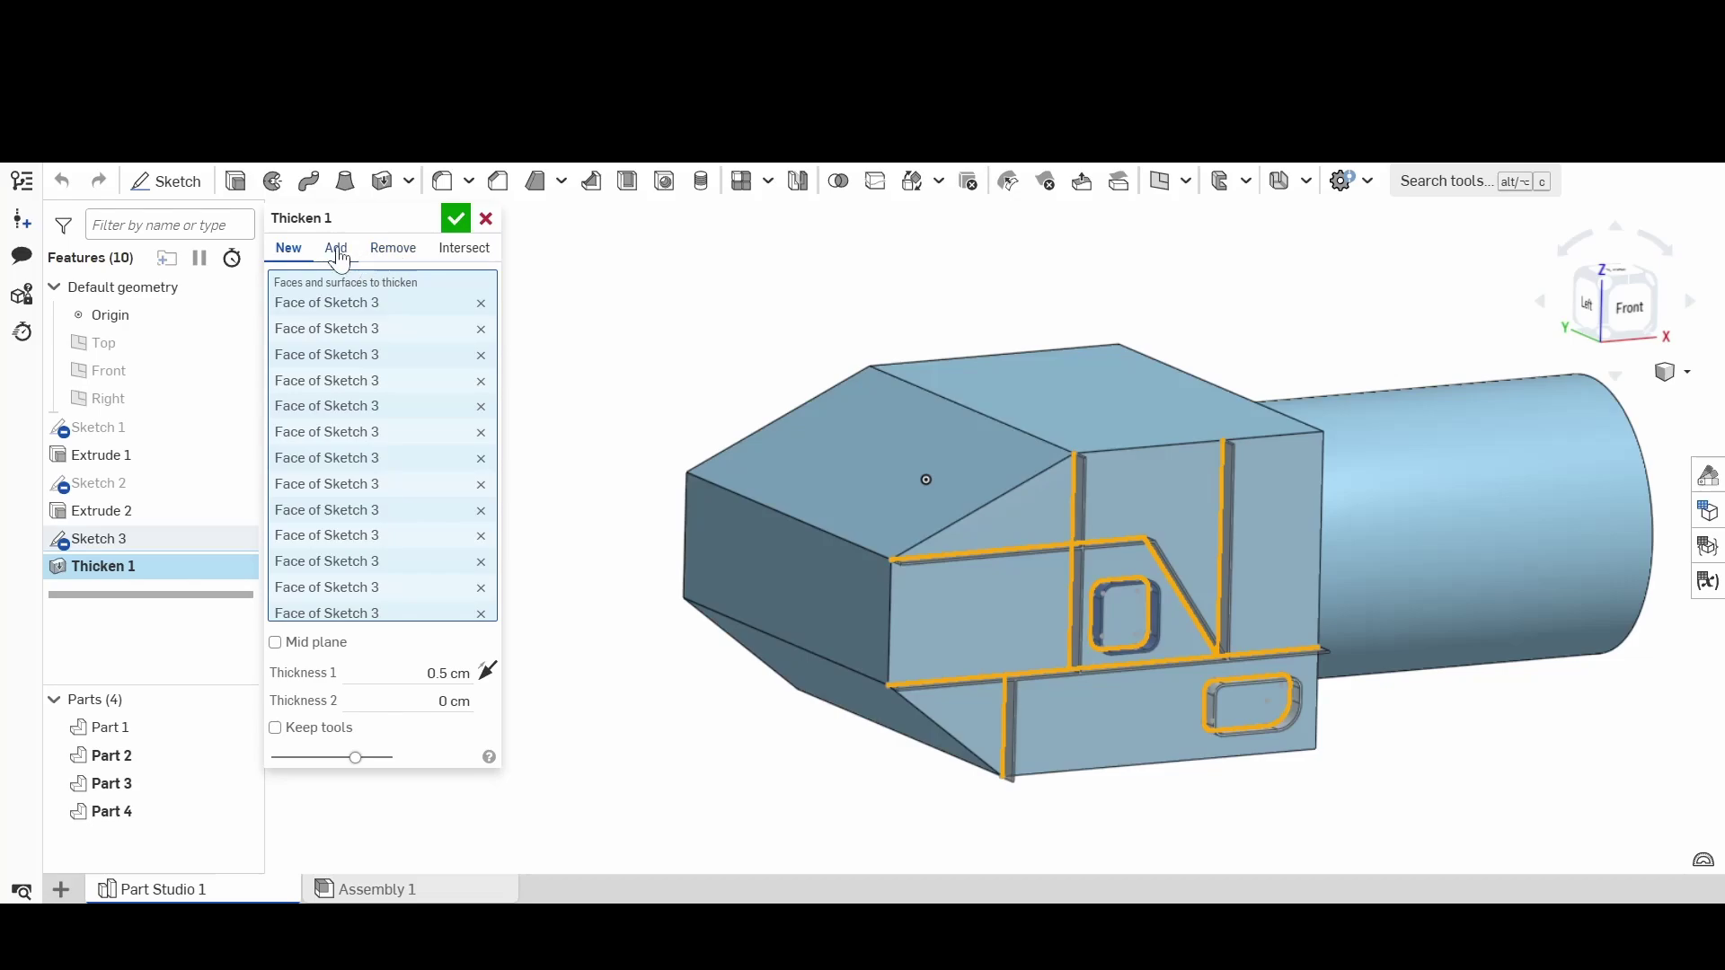
pyautogui.click(392, 254)
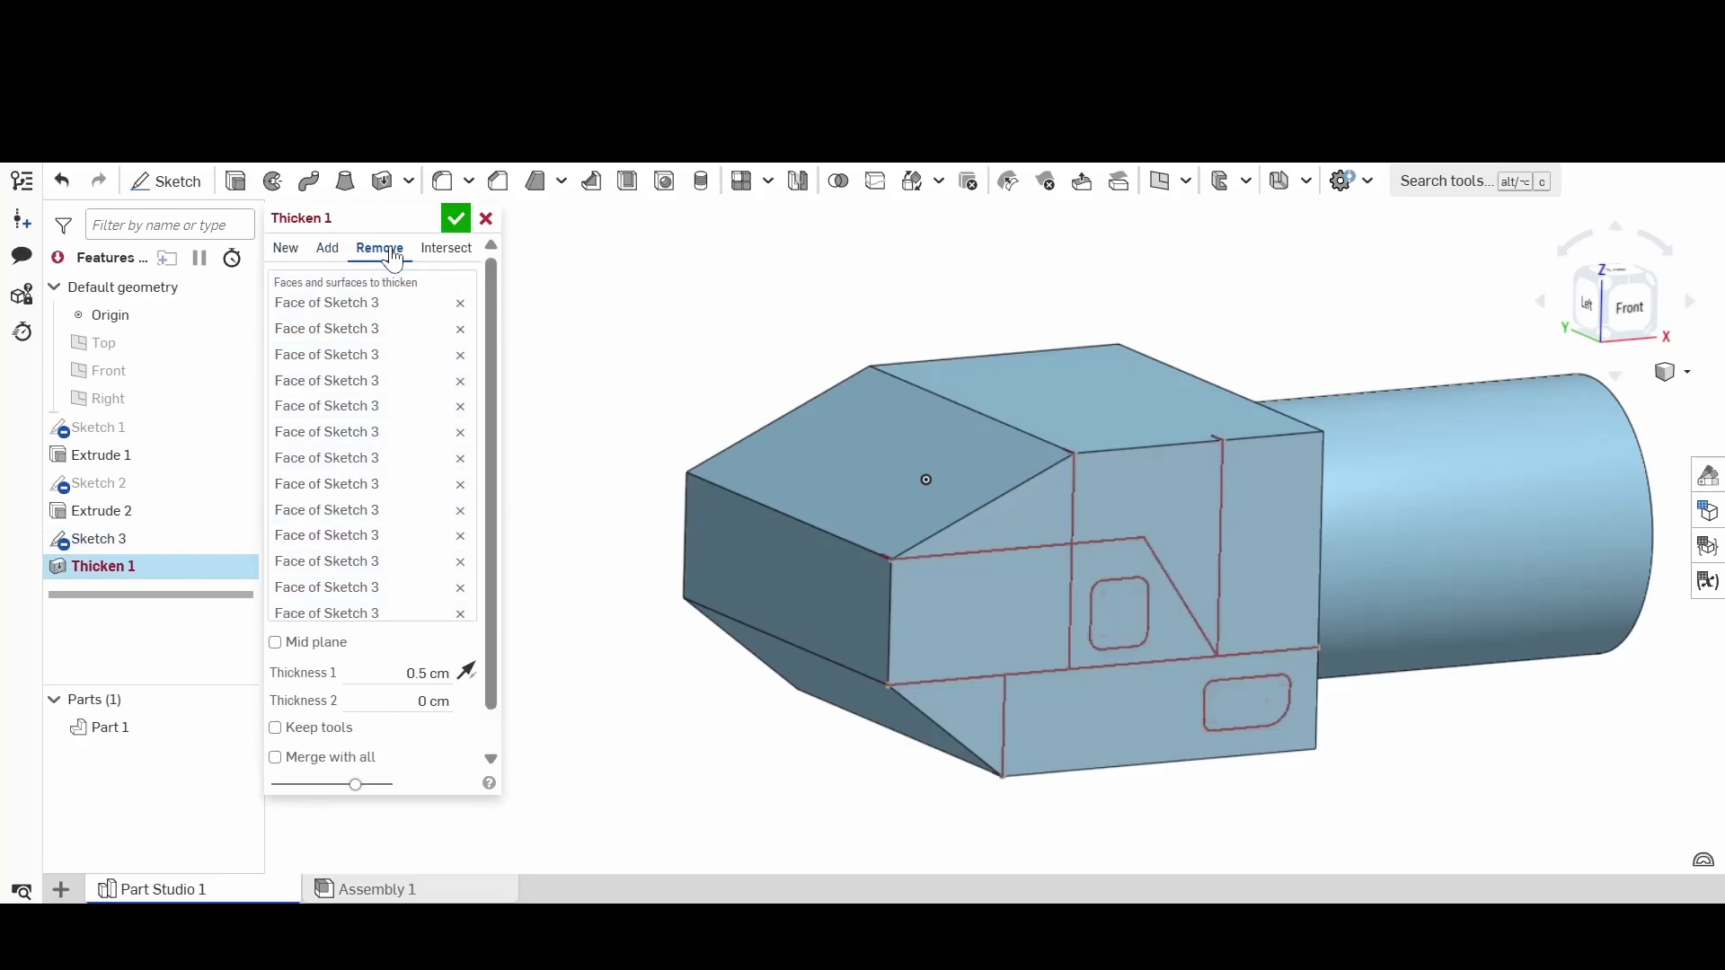
# Step: Examine the previewed groove regions at their crossings and where they meet the block's edges
pyautogui.scroll(10, 1089, 608)
pyautogui.scroll(5, 1109, 542)
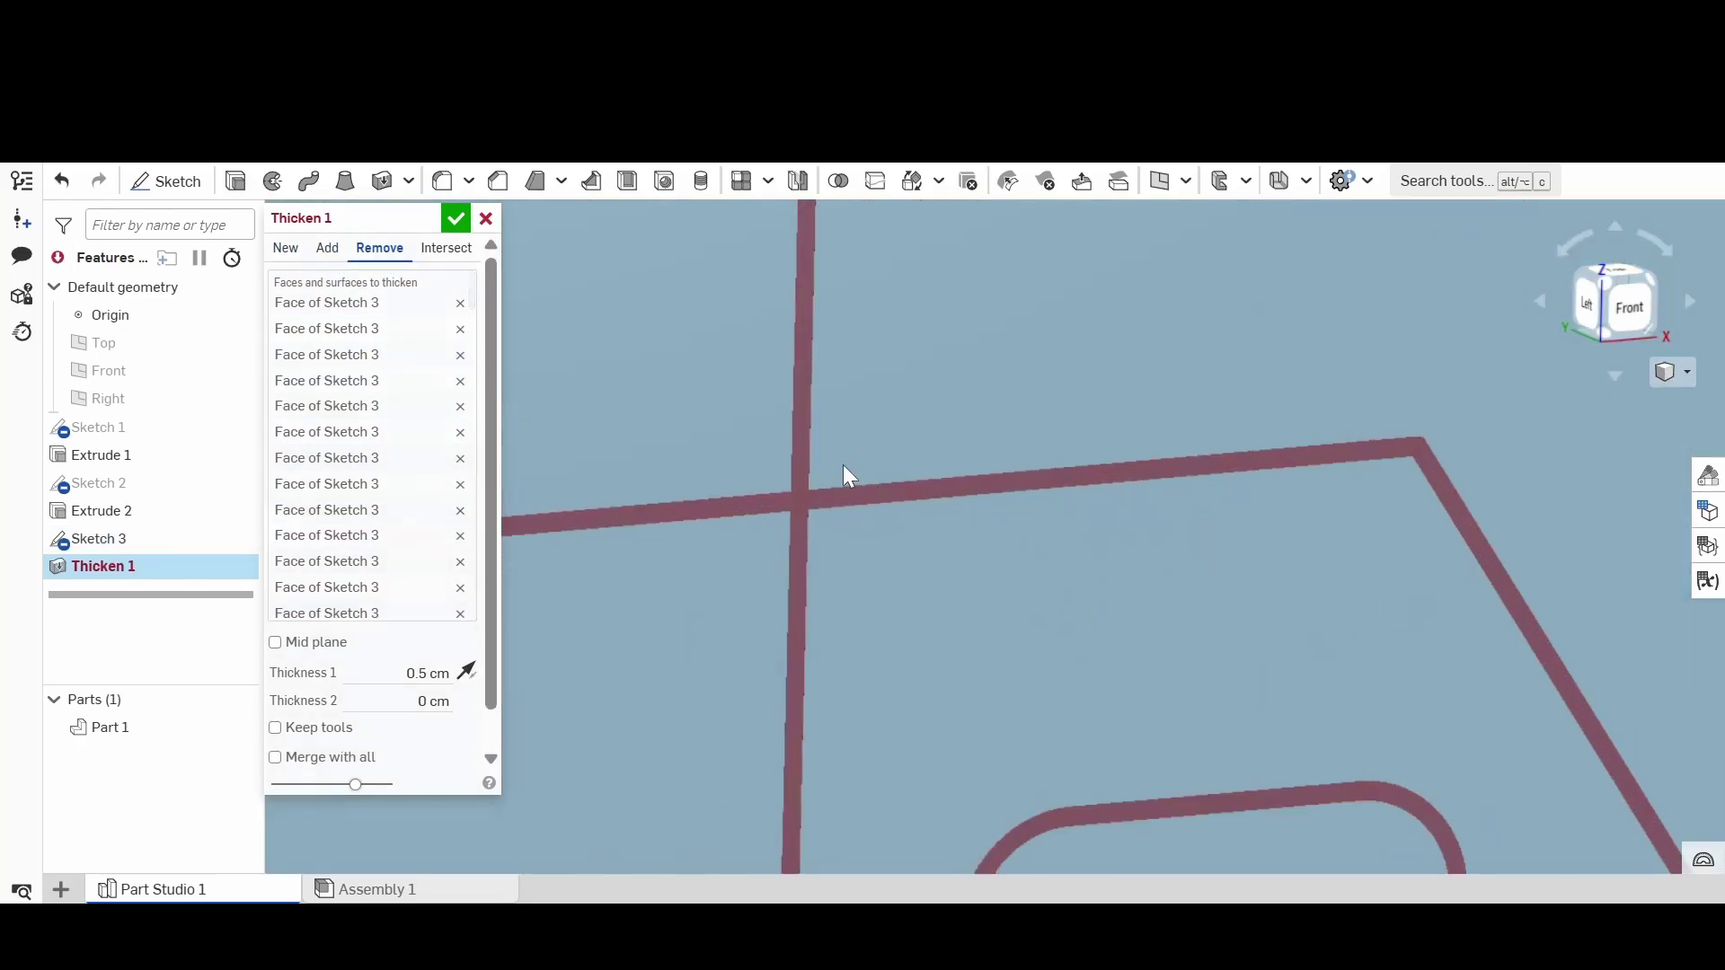
pyautogui.scroll(-10, 1441, 477)
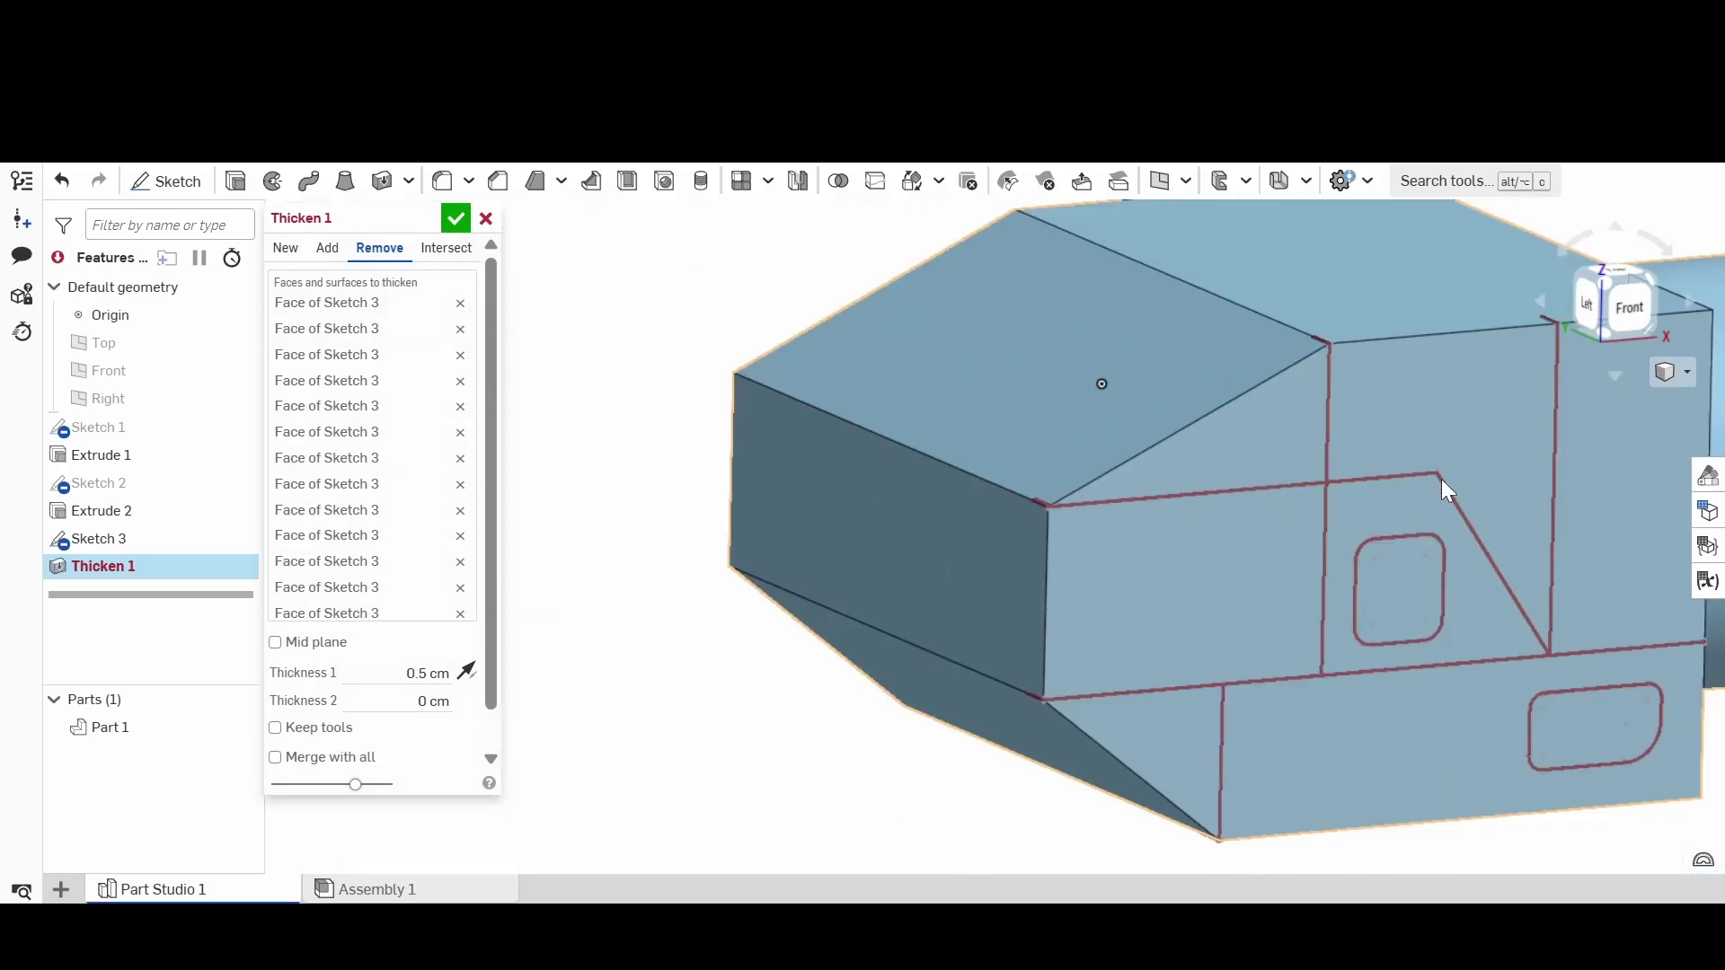
pyautogui.scroll(6, 1042, 503)
pyautogui.scroll(3, 1425, 460)
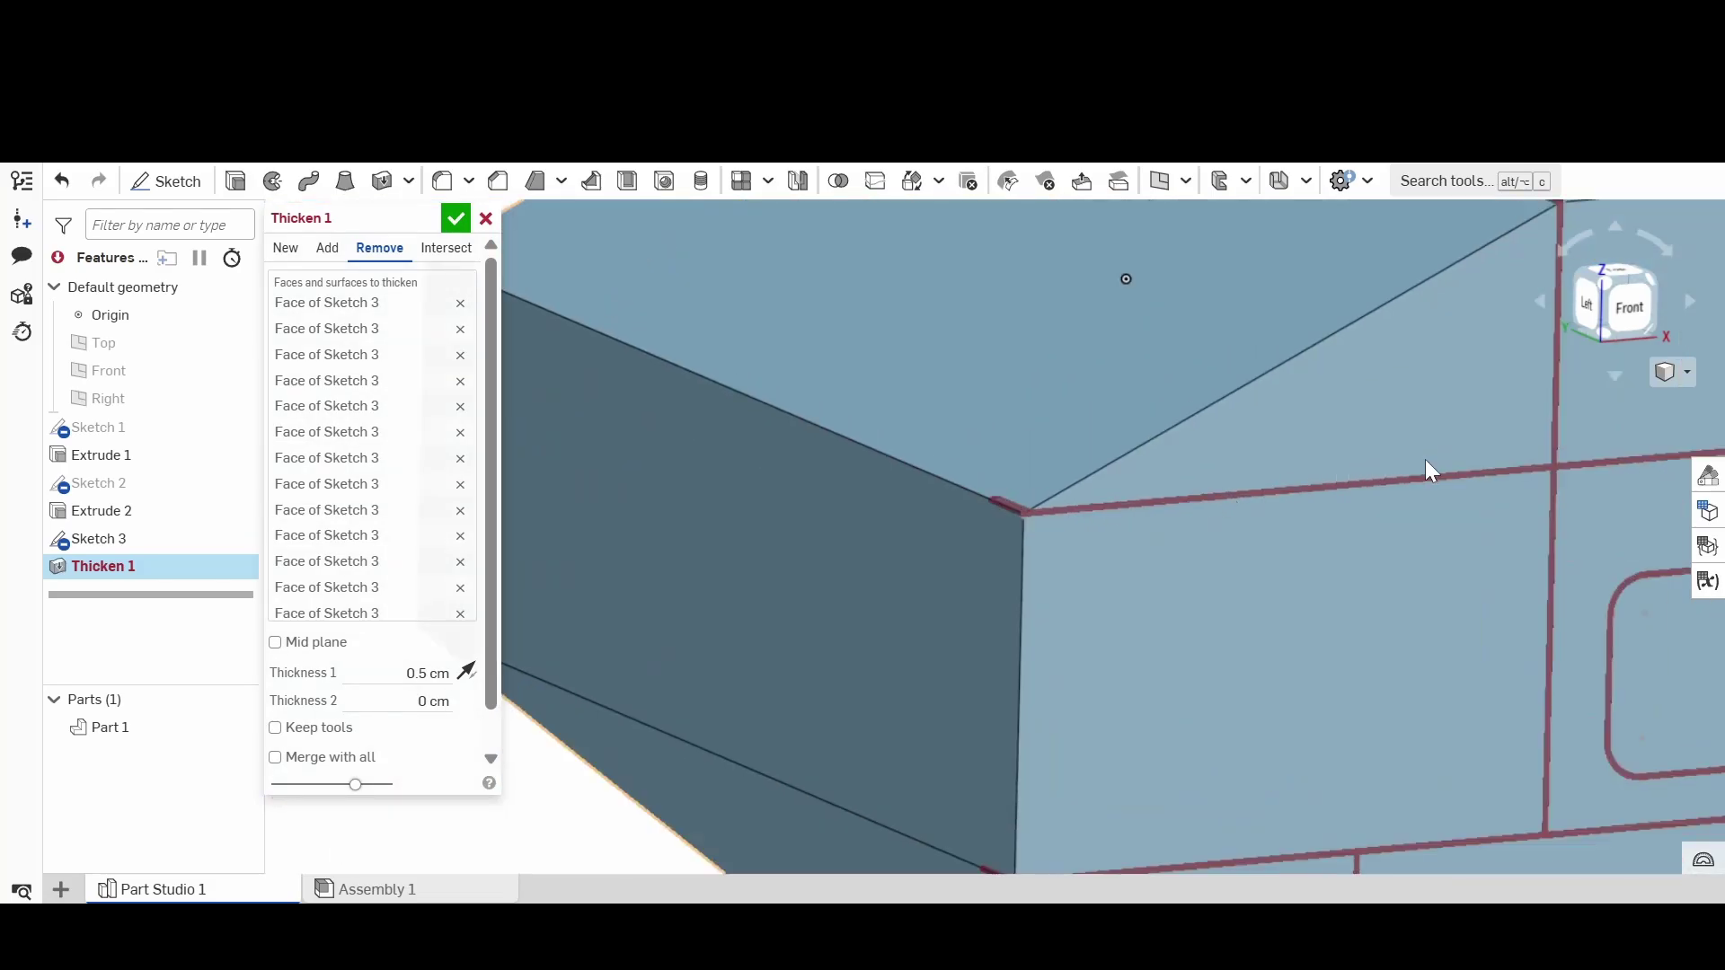
pyautogui.scroll(-10, 1427, 460)
pyautogui.scroll(4, 1427, 460)
pyautogui.scroll(4, 1429, 462)
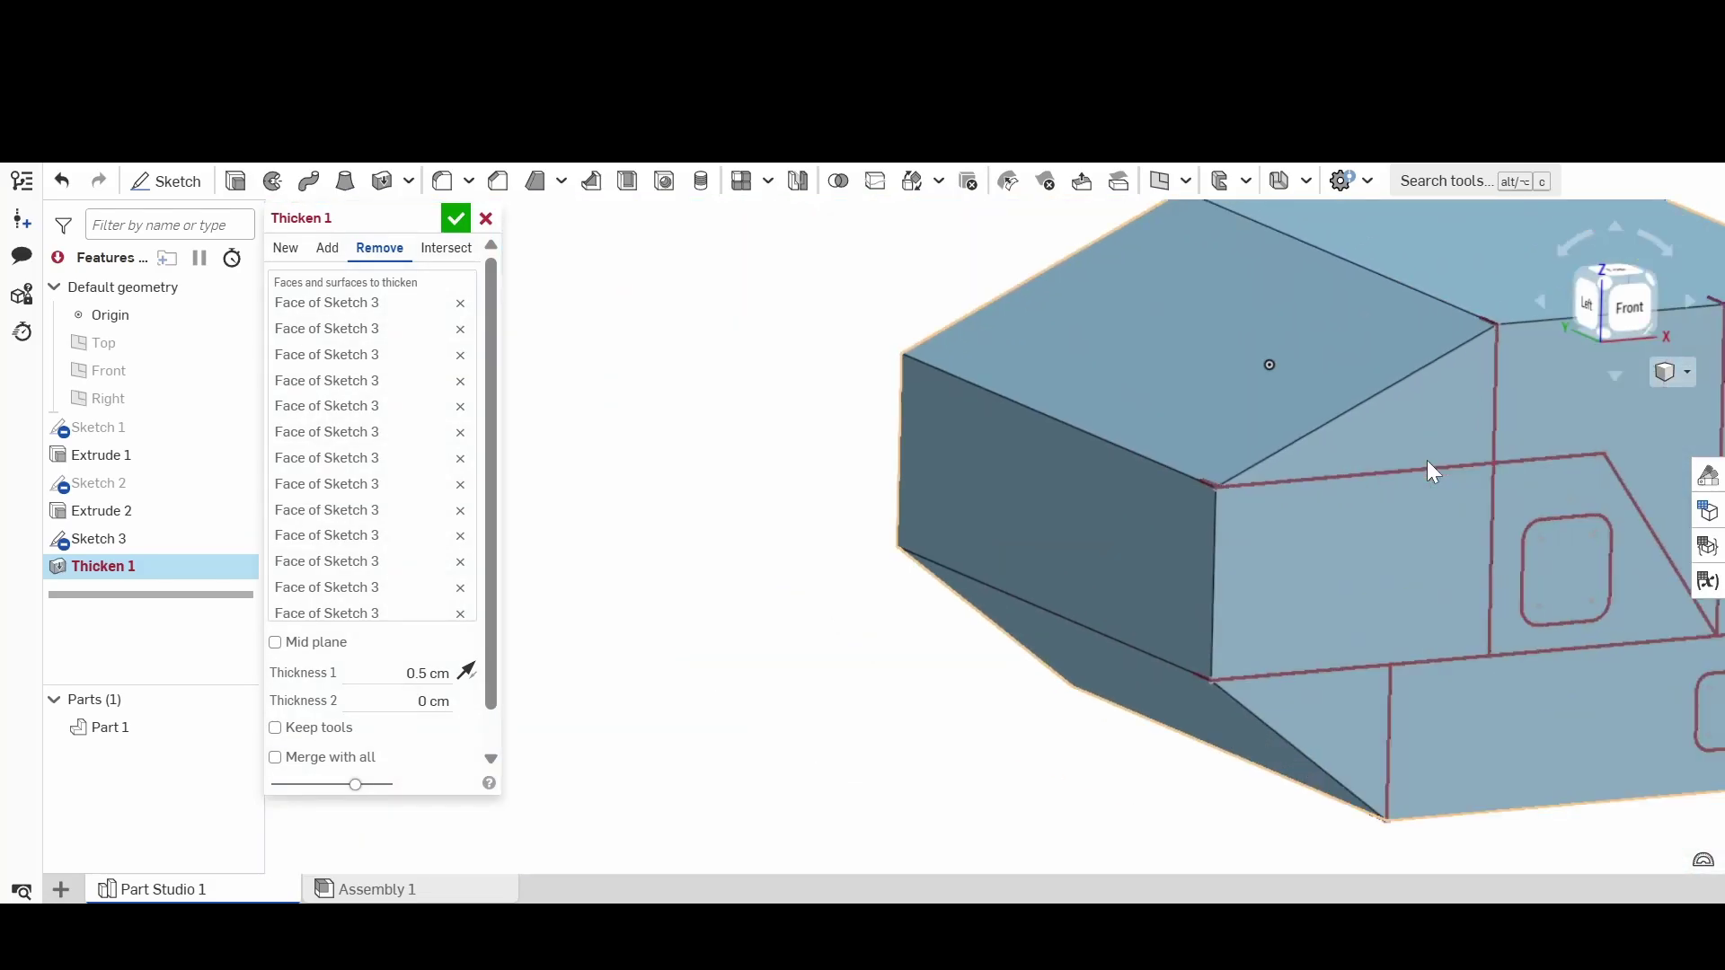
pyautogui.scroll(-6, 1428, 462)
pyautogui.moveTo(1427, 460); pyautogui.dragTo(1091, 498, button='middle')
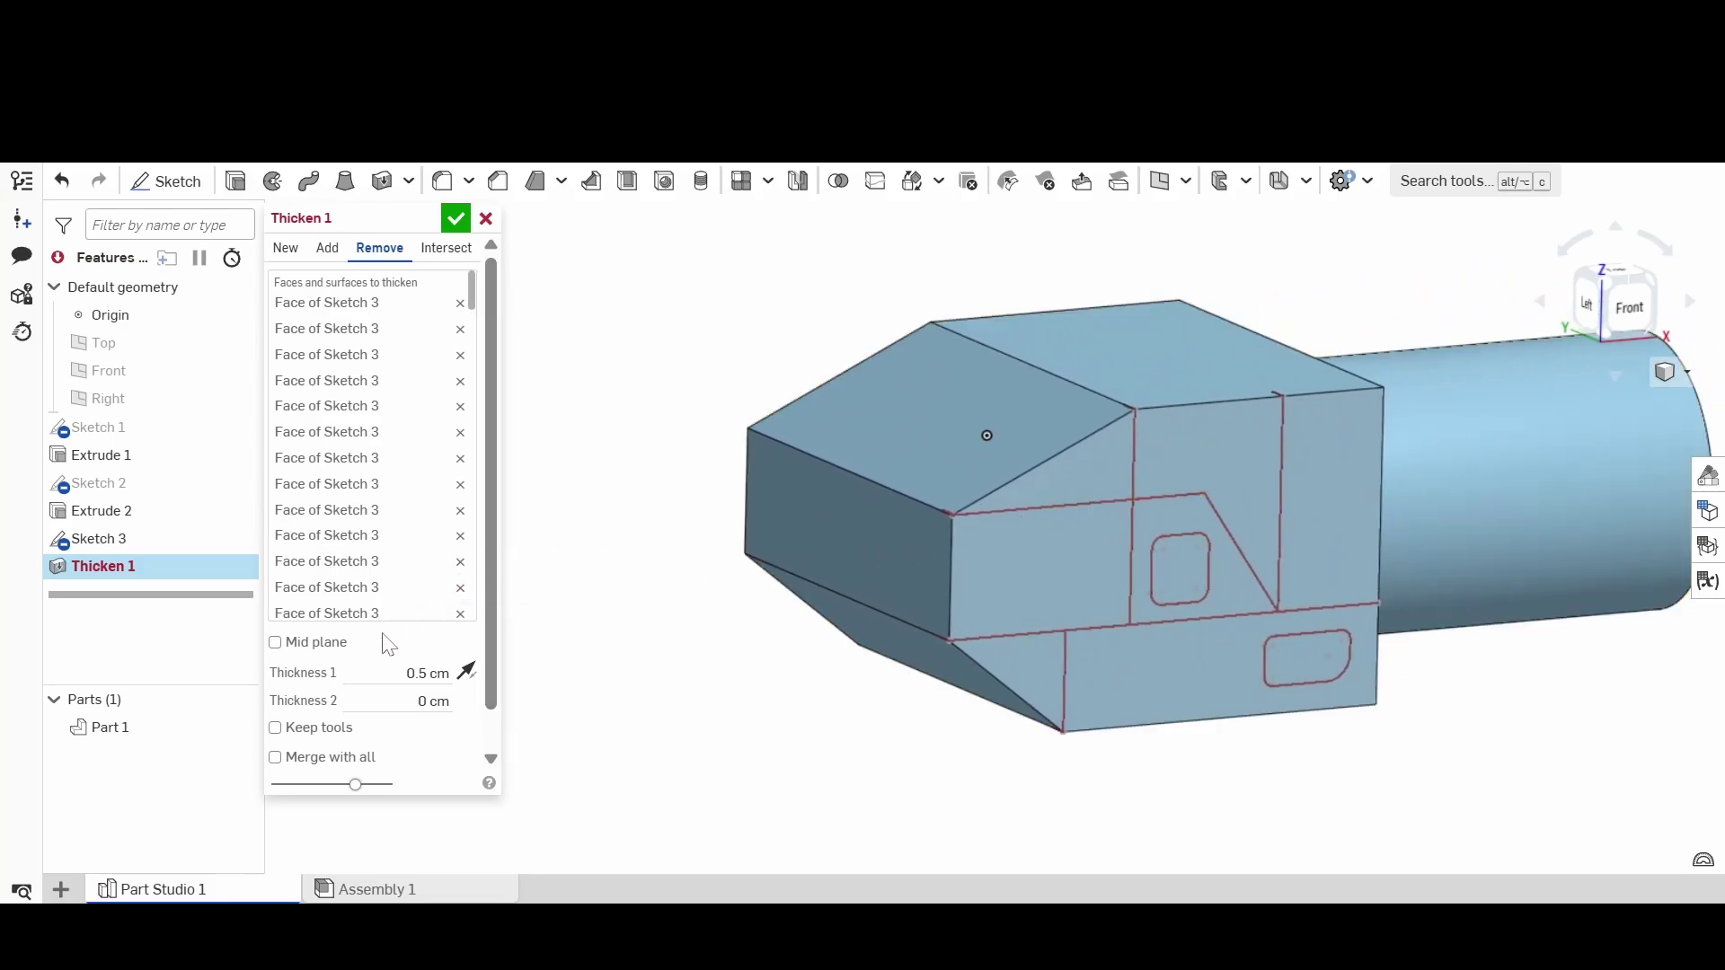
# Step: Set Part 1 as the merge scope of the Thicken cut
pyautogui.scroll(-1, 384, 639)
pyautogui.scroll(1, 375, 721)
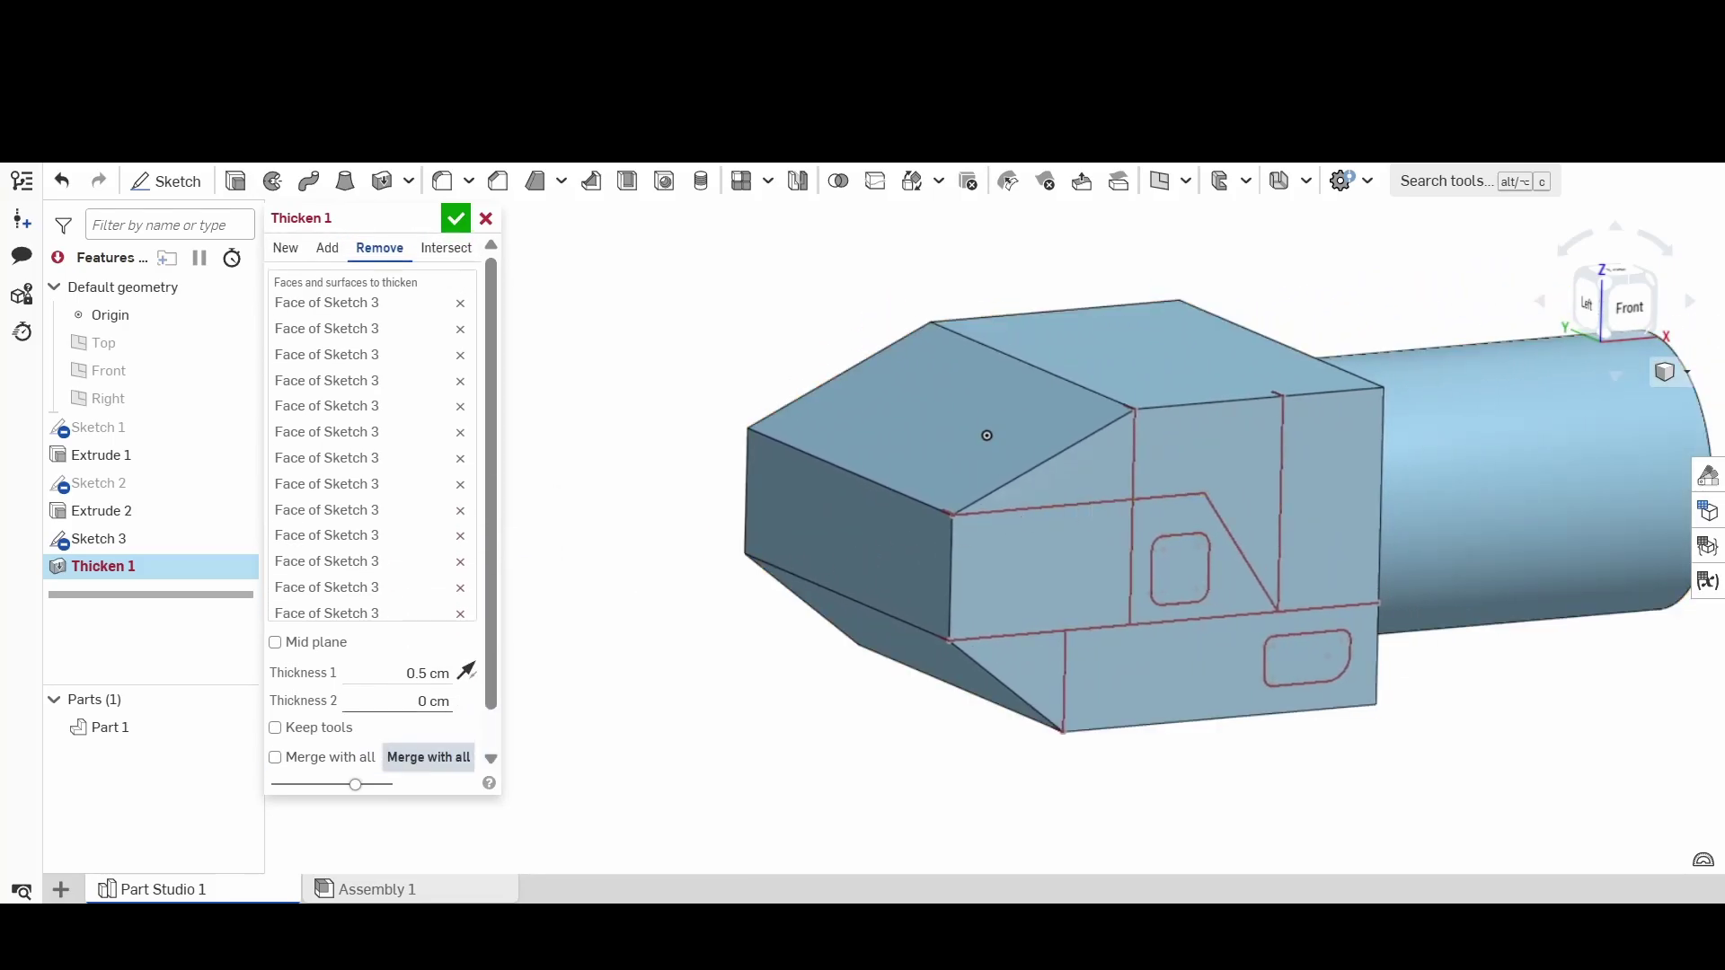
pyautogui.scroll(-2, 377, 616)
pyautogui.scroll(-2, 423, 665)
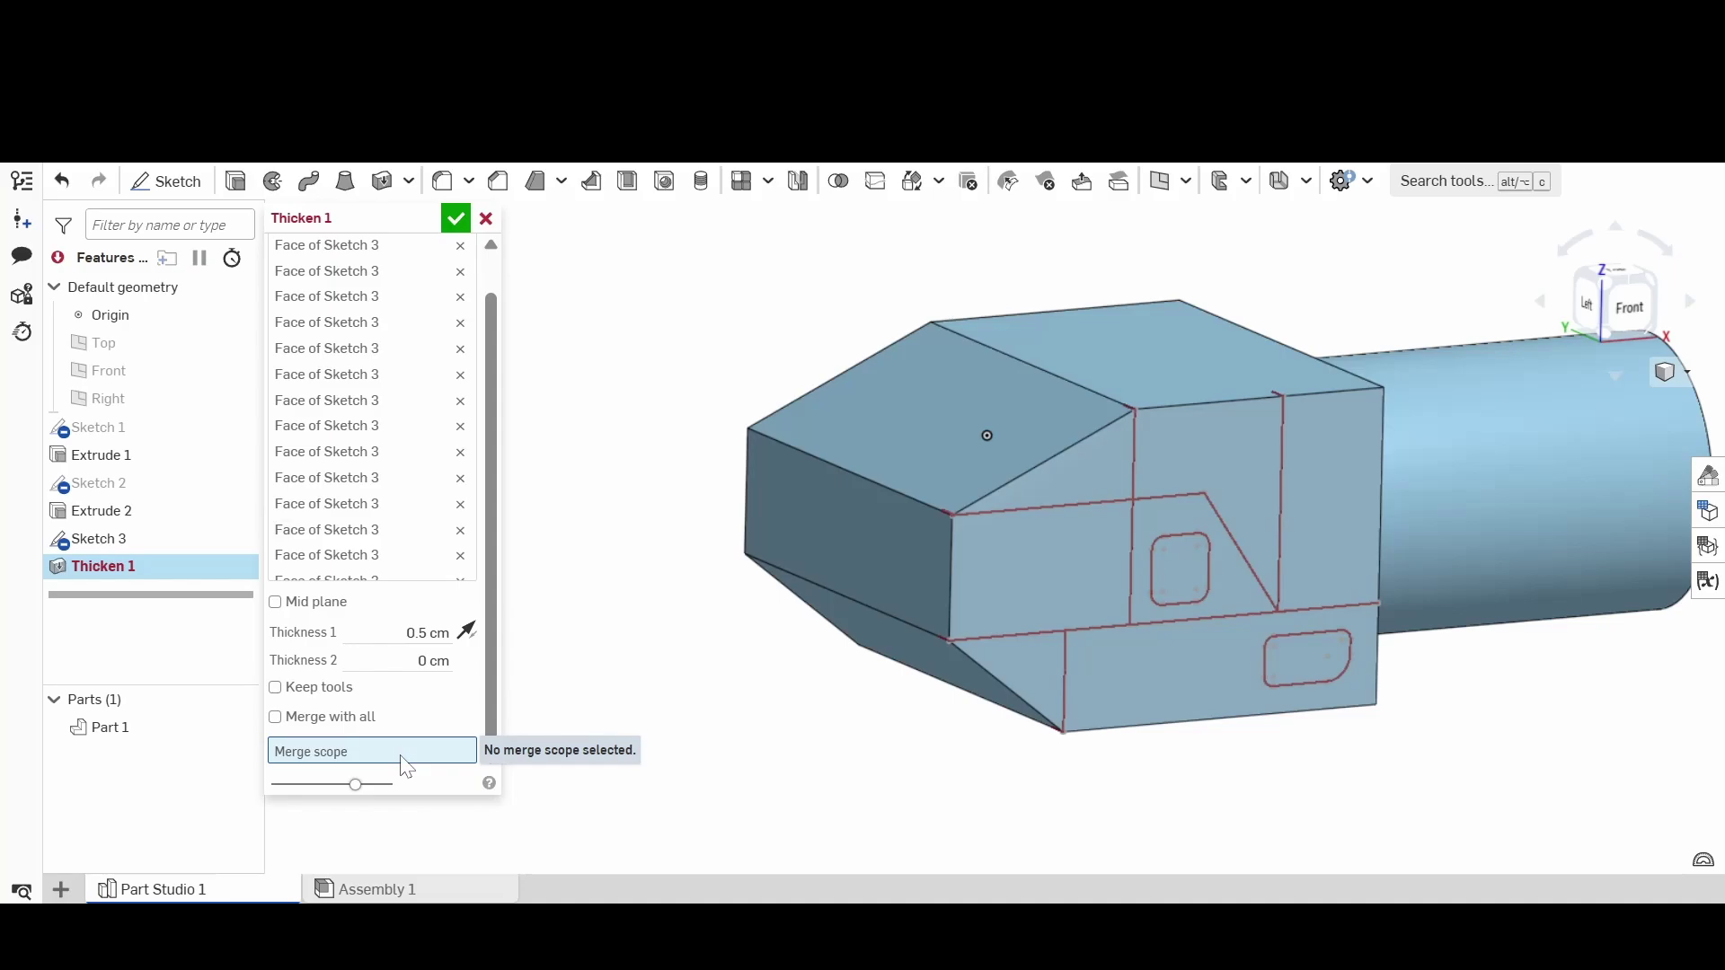
pyautogui.click(930, 462)
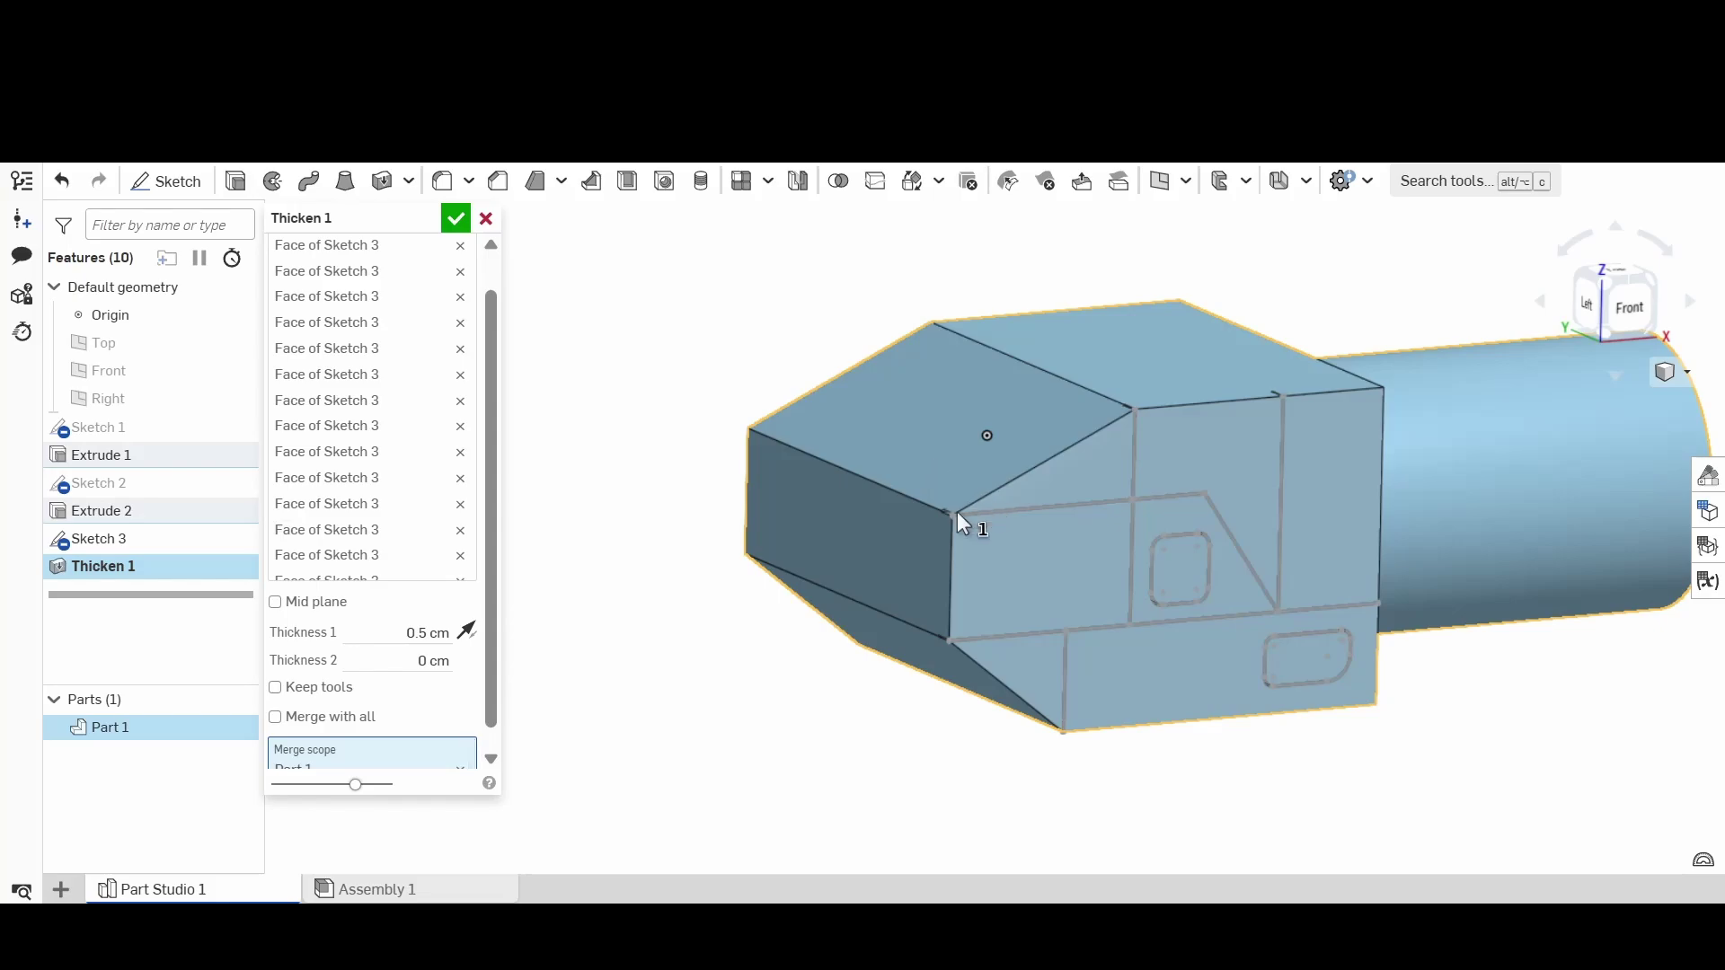
# Step: Set Thickness 1 of the groove cut to 0.05 cm and accept the Thicken feature
pyautogui.scroll(6, 941, 521)
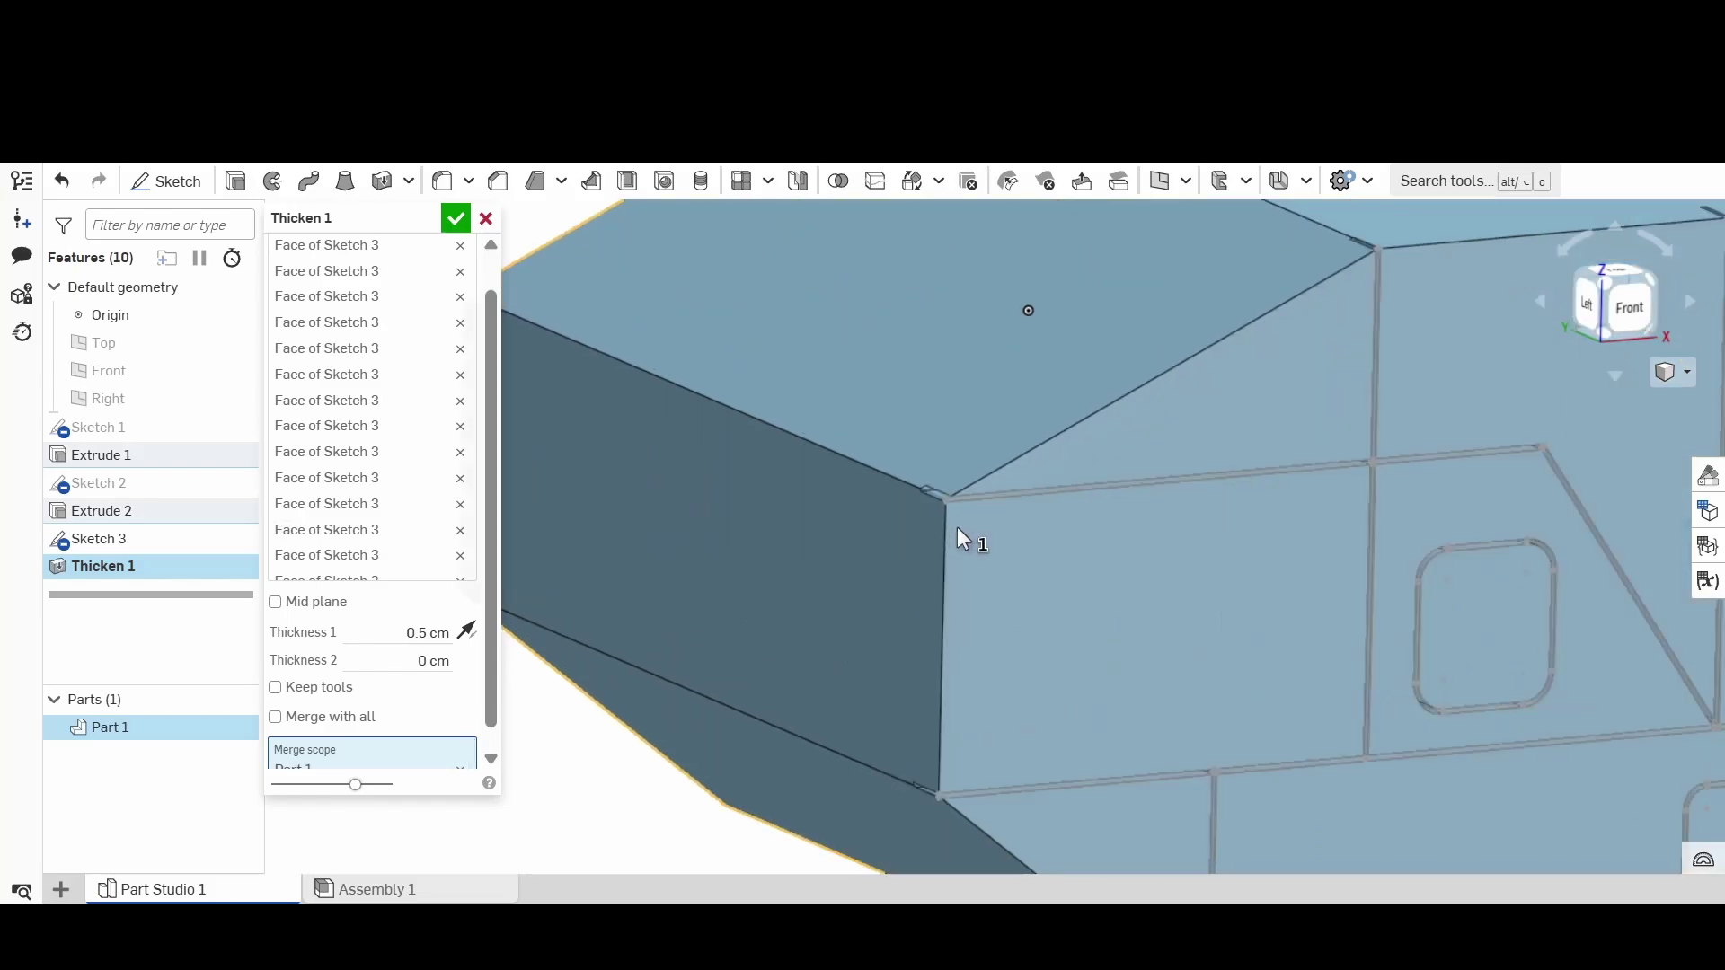
pyautogui.scroll(3, 939, 493)
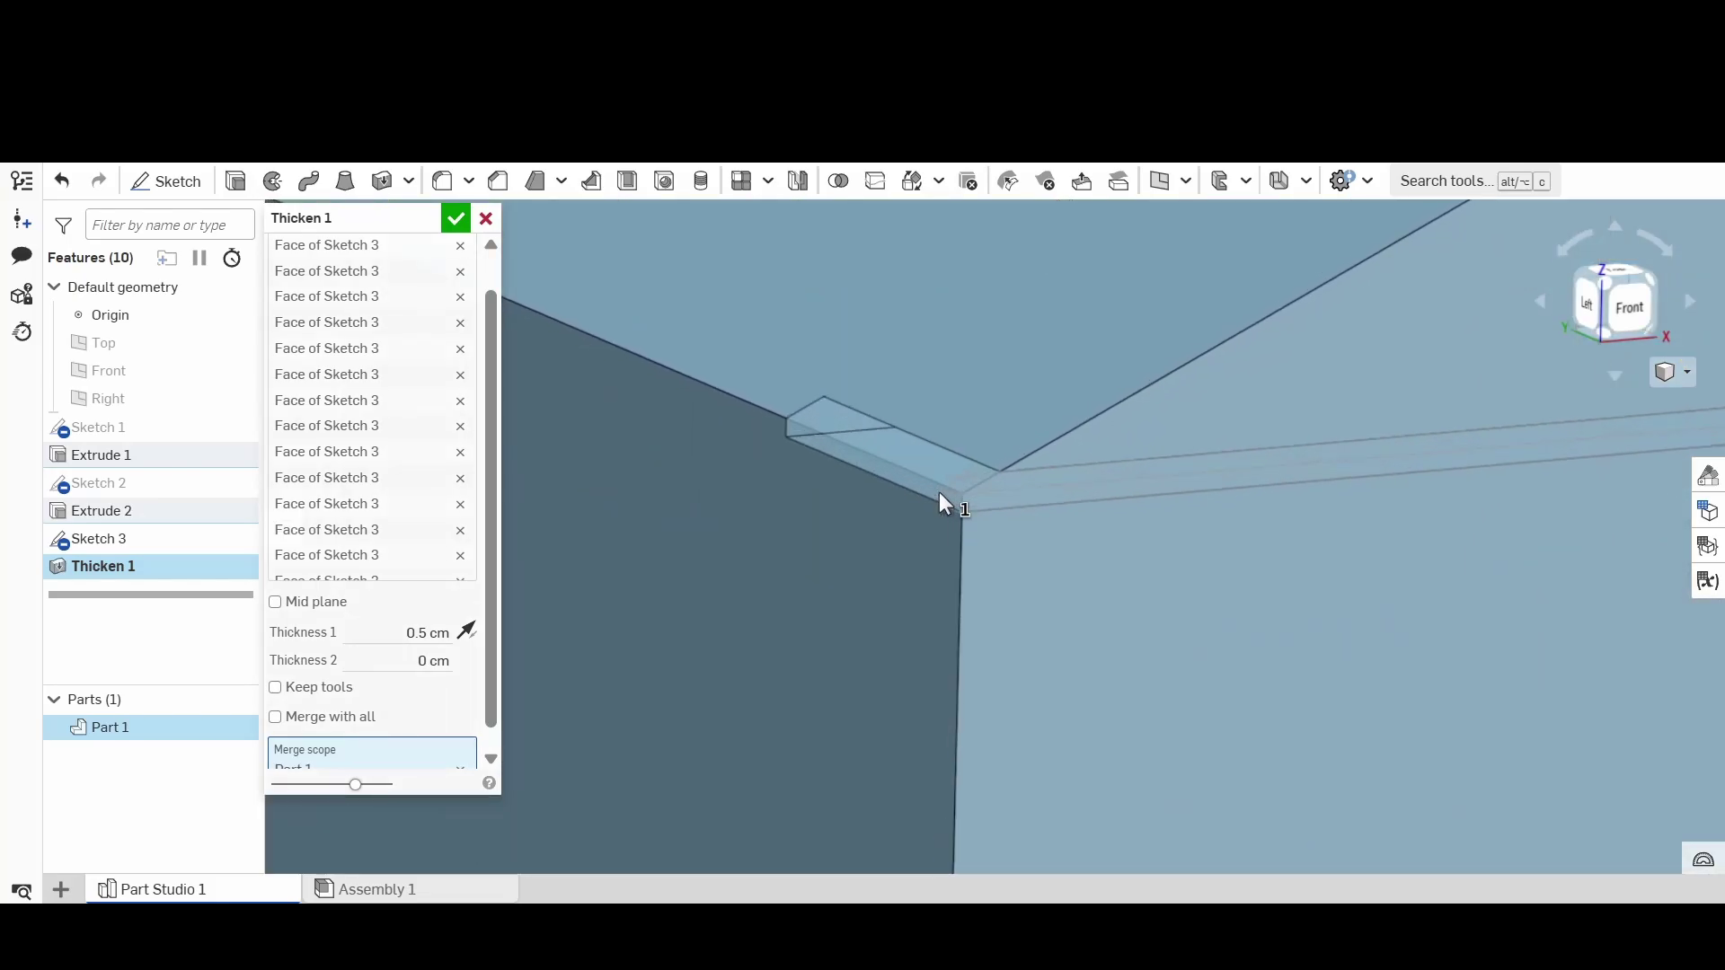
pyautogui.moveTo(940, 489)
pyautogui.mouseDown(button='right')
pyautogui.moveTo(972, 498)
pyautogui.moveTo(929, 476)
pyautogui.mouseUp(button='right')
pyautogui.scroll(-2, 929, 476)
pyautogui.scroll(2, 929, 476)
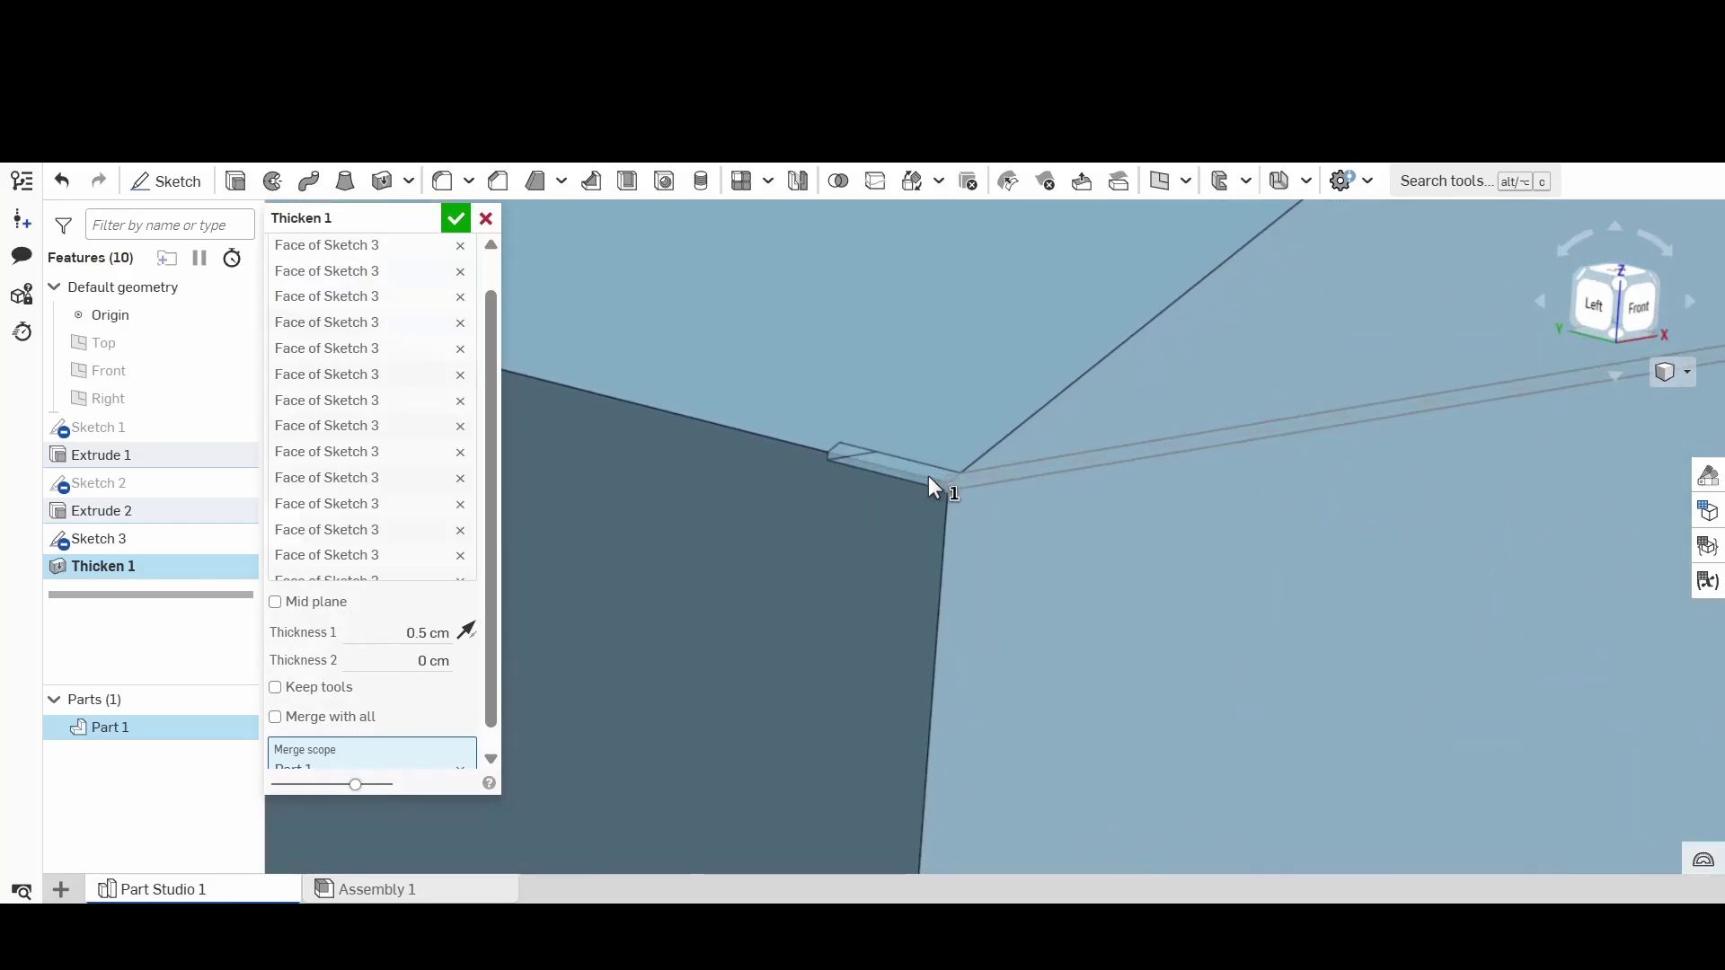
pyautogui.scroll(-2, 929, 476)
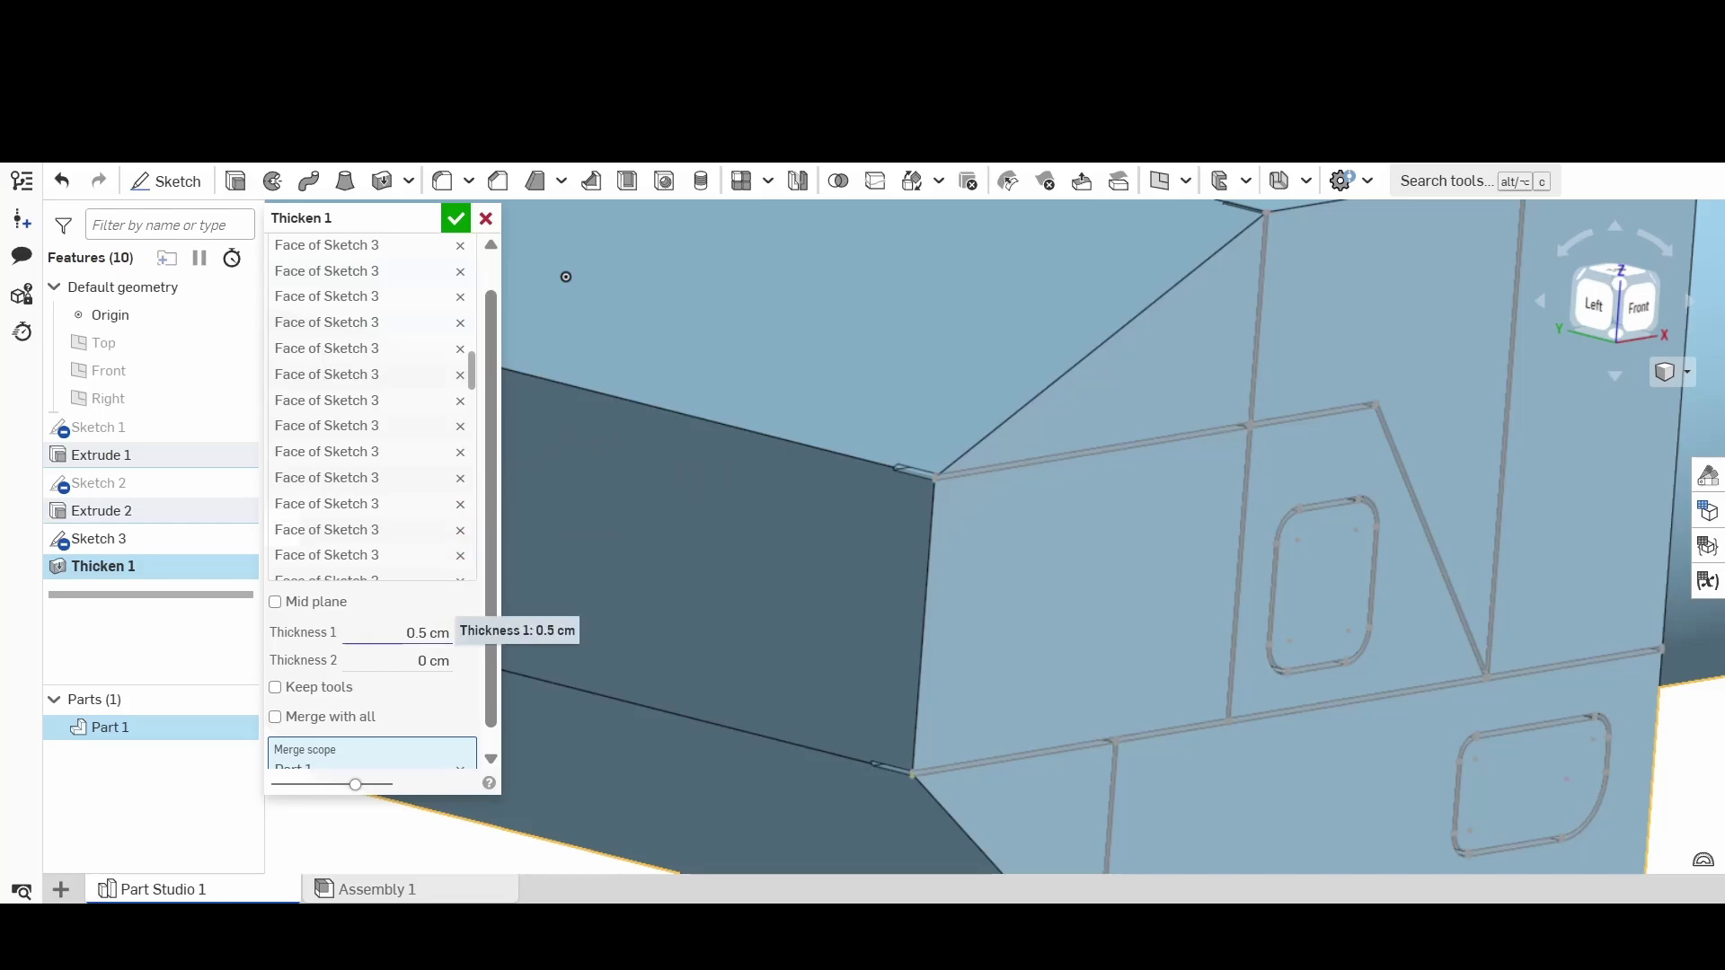
pyautogui.click(427, 633)
pyautogui.press('BackSpace')
pyautogui.write('.0')
pyautogui.write('6')
pyautogui.press('Return')
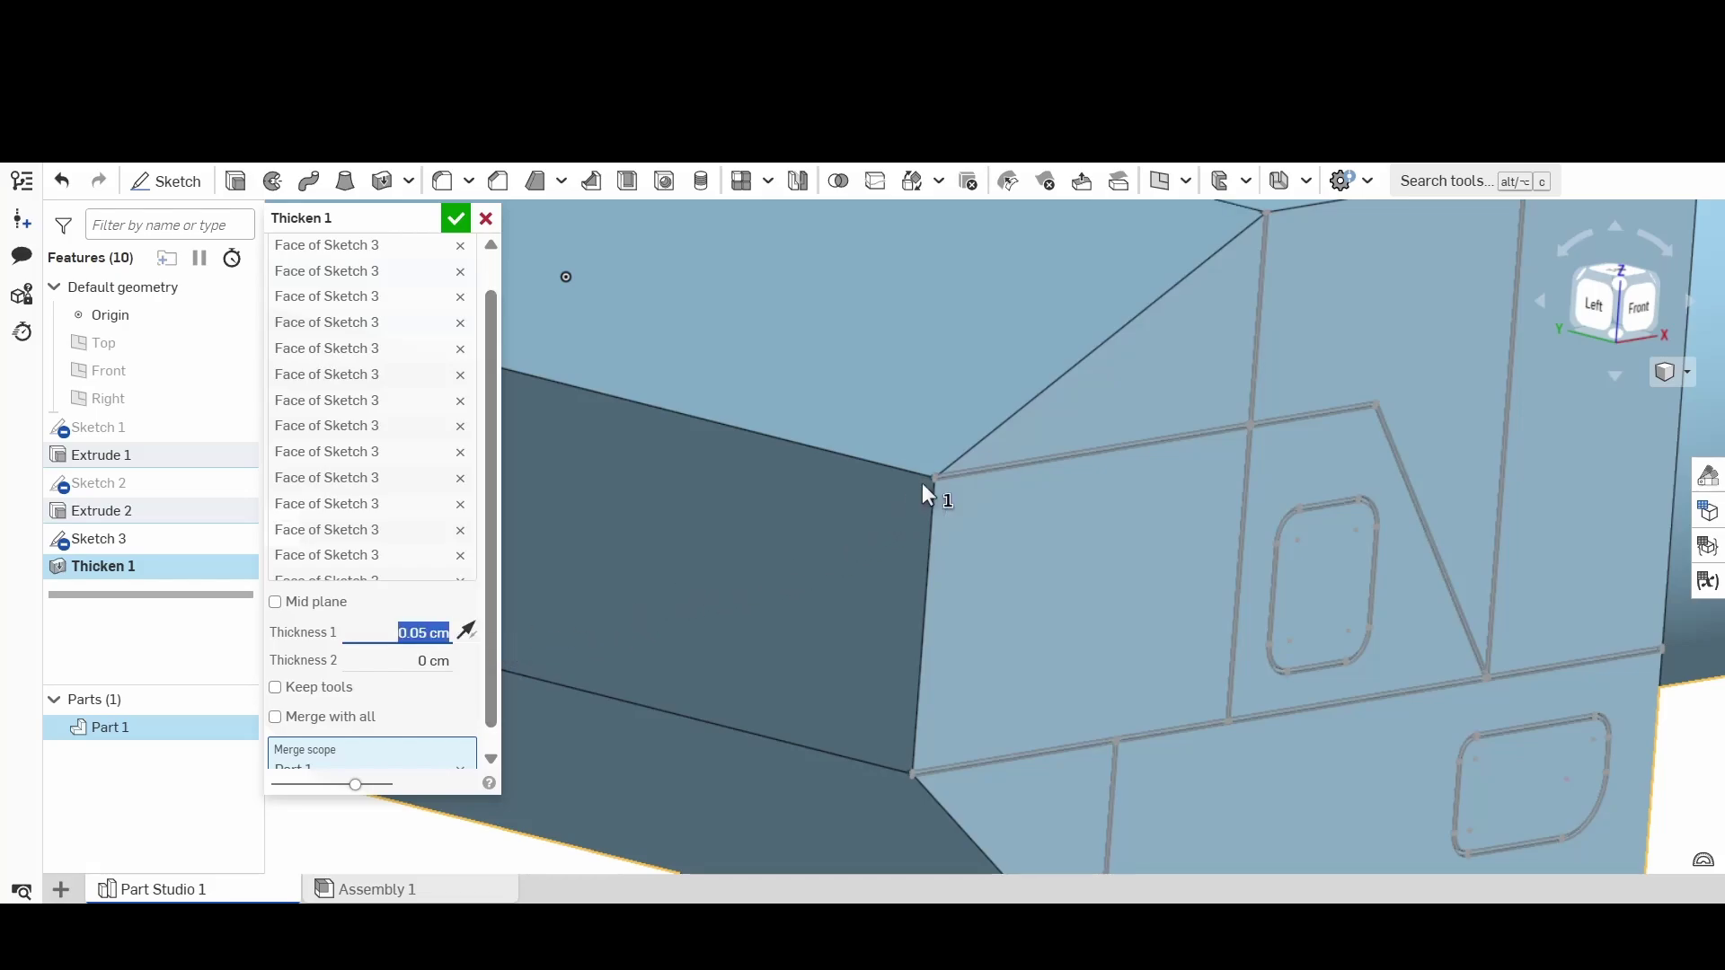
pyautogui.scroll(5, 934, 478)
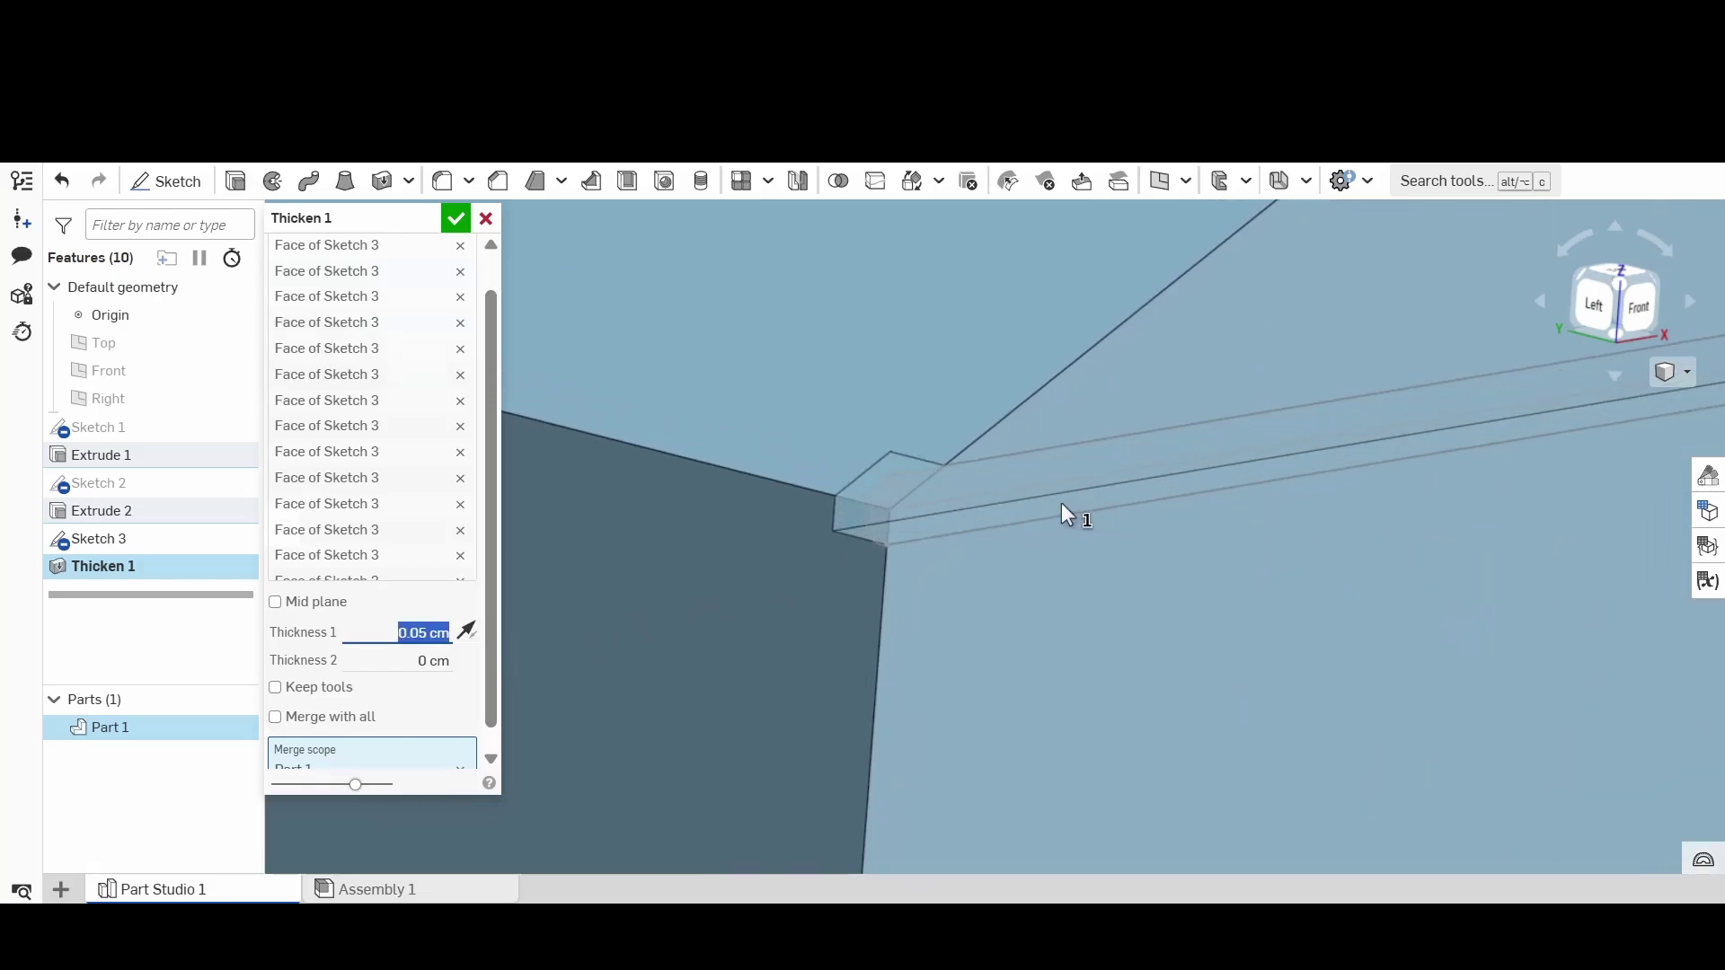
pyautogui.scroll(-10, 966, 500)
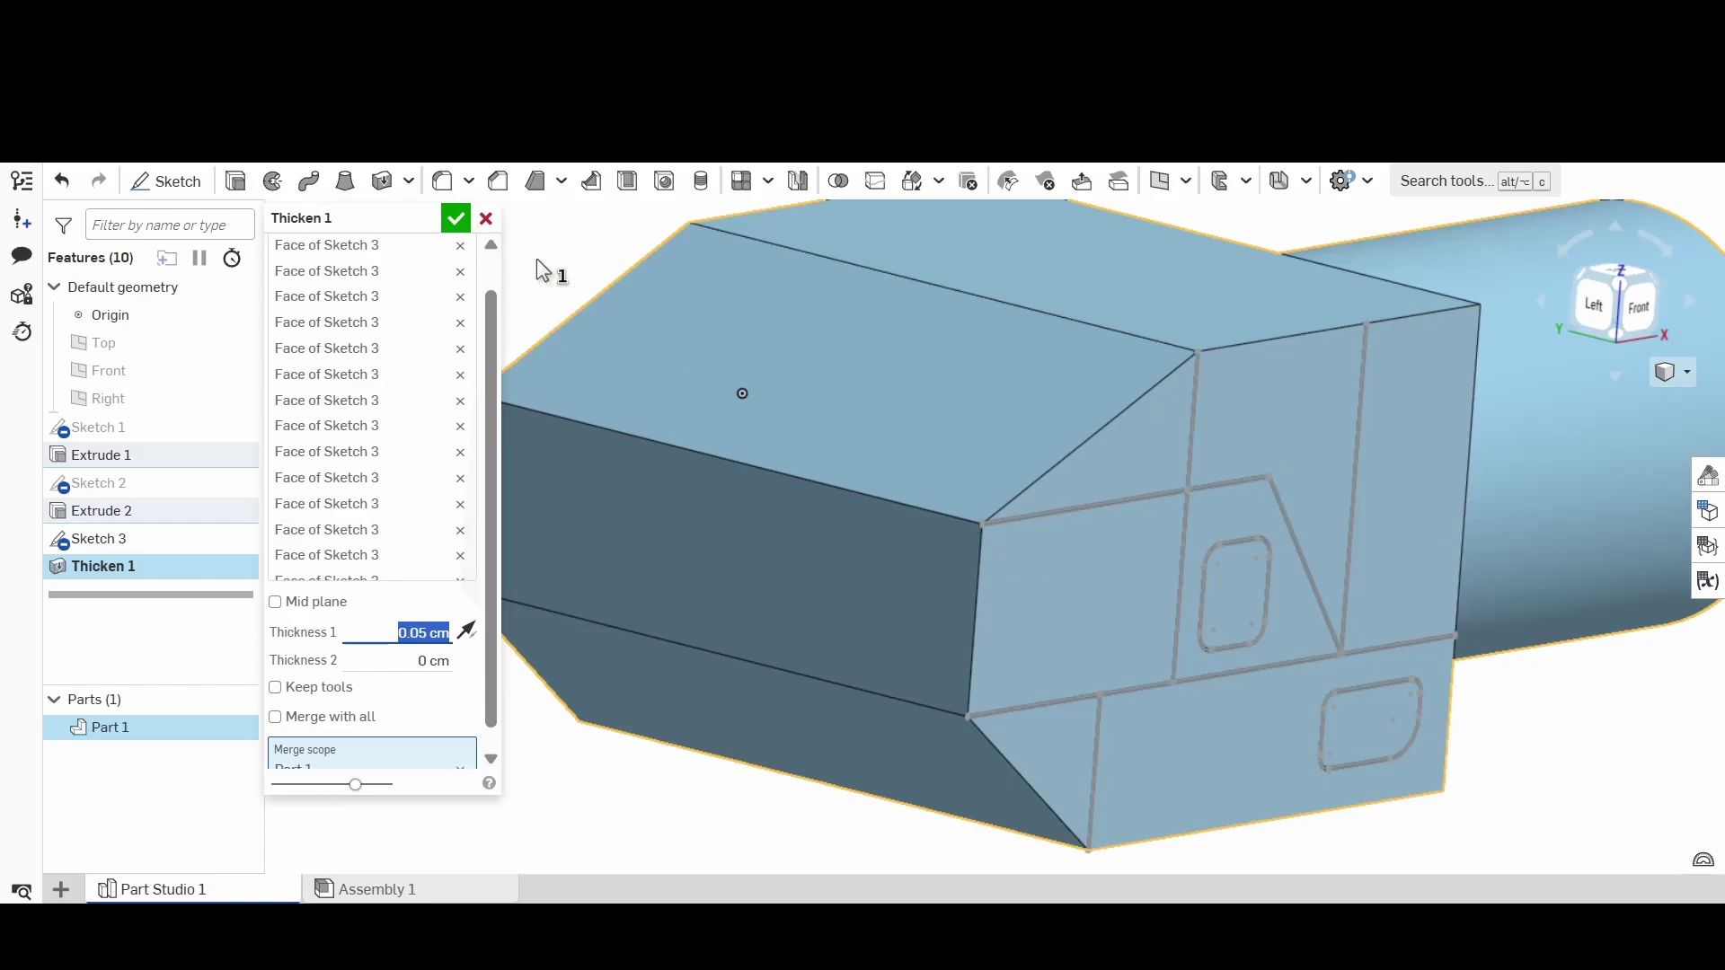
pyautogui.click(456, 217)
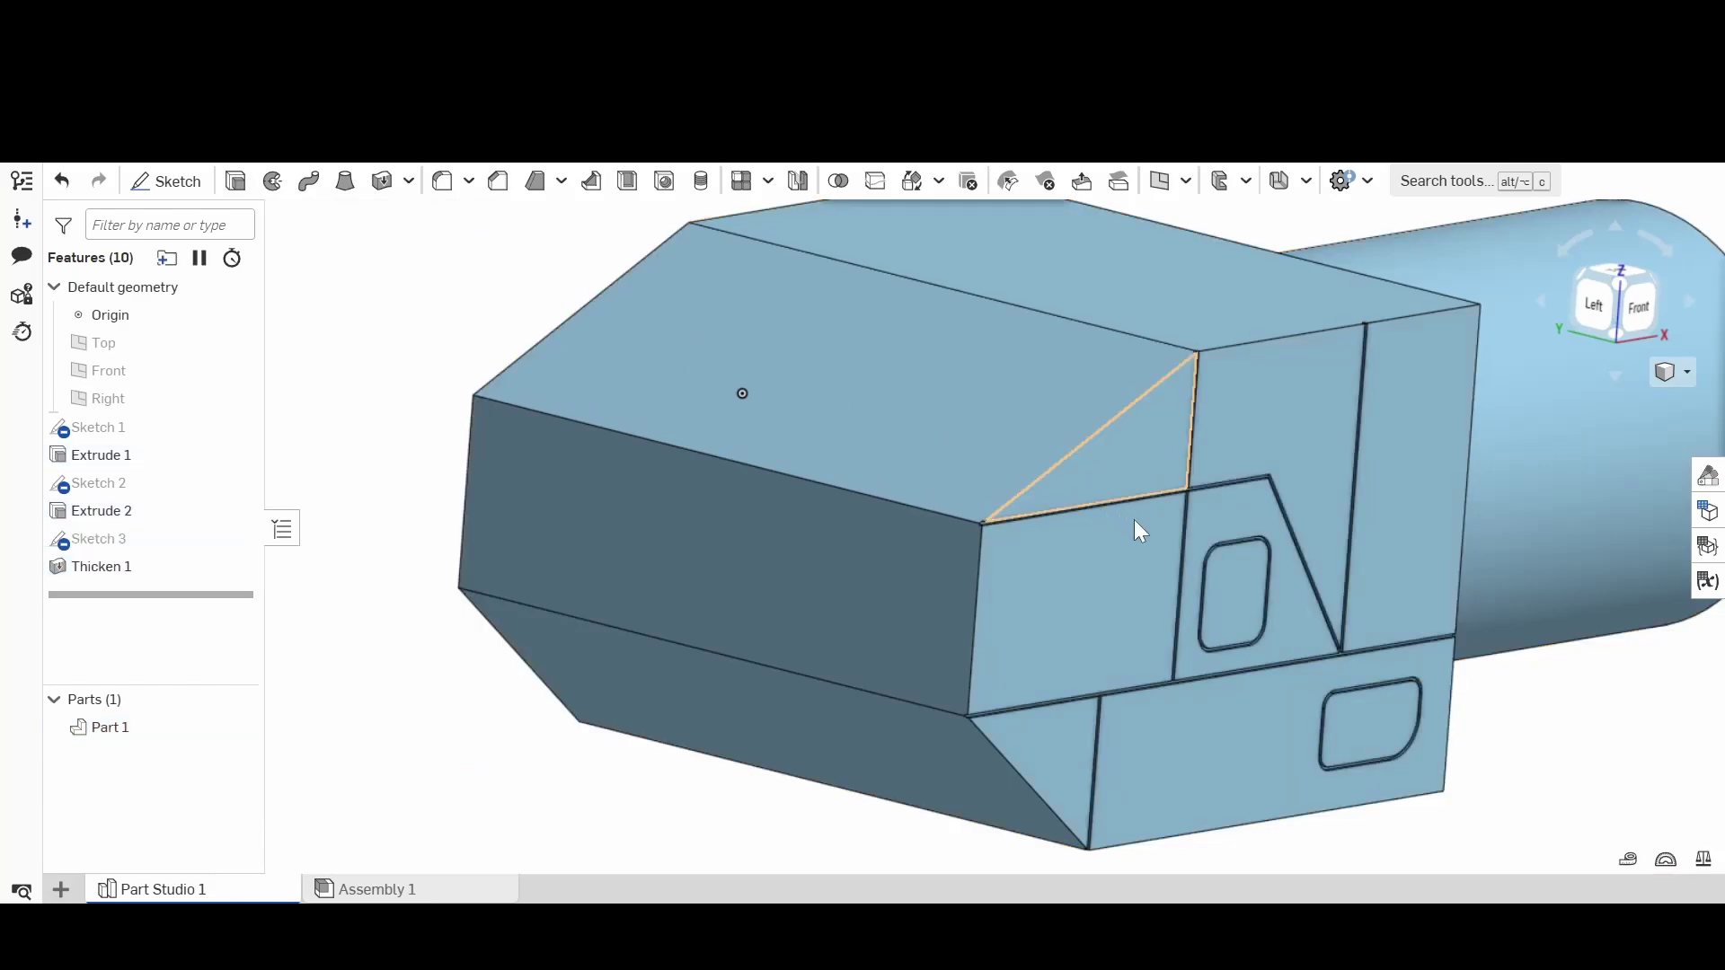
pyautogui.scroll(-3, 1218, 575)
pyautogui.moveTo(1200, 568); pyautogui.dragTo(1130, 569, button='right')
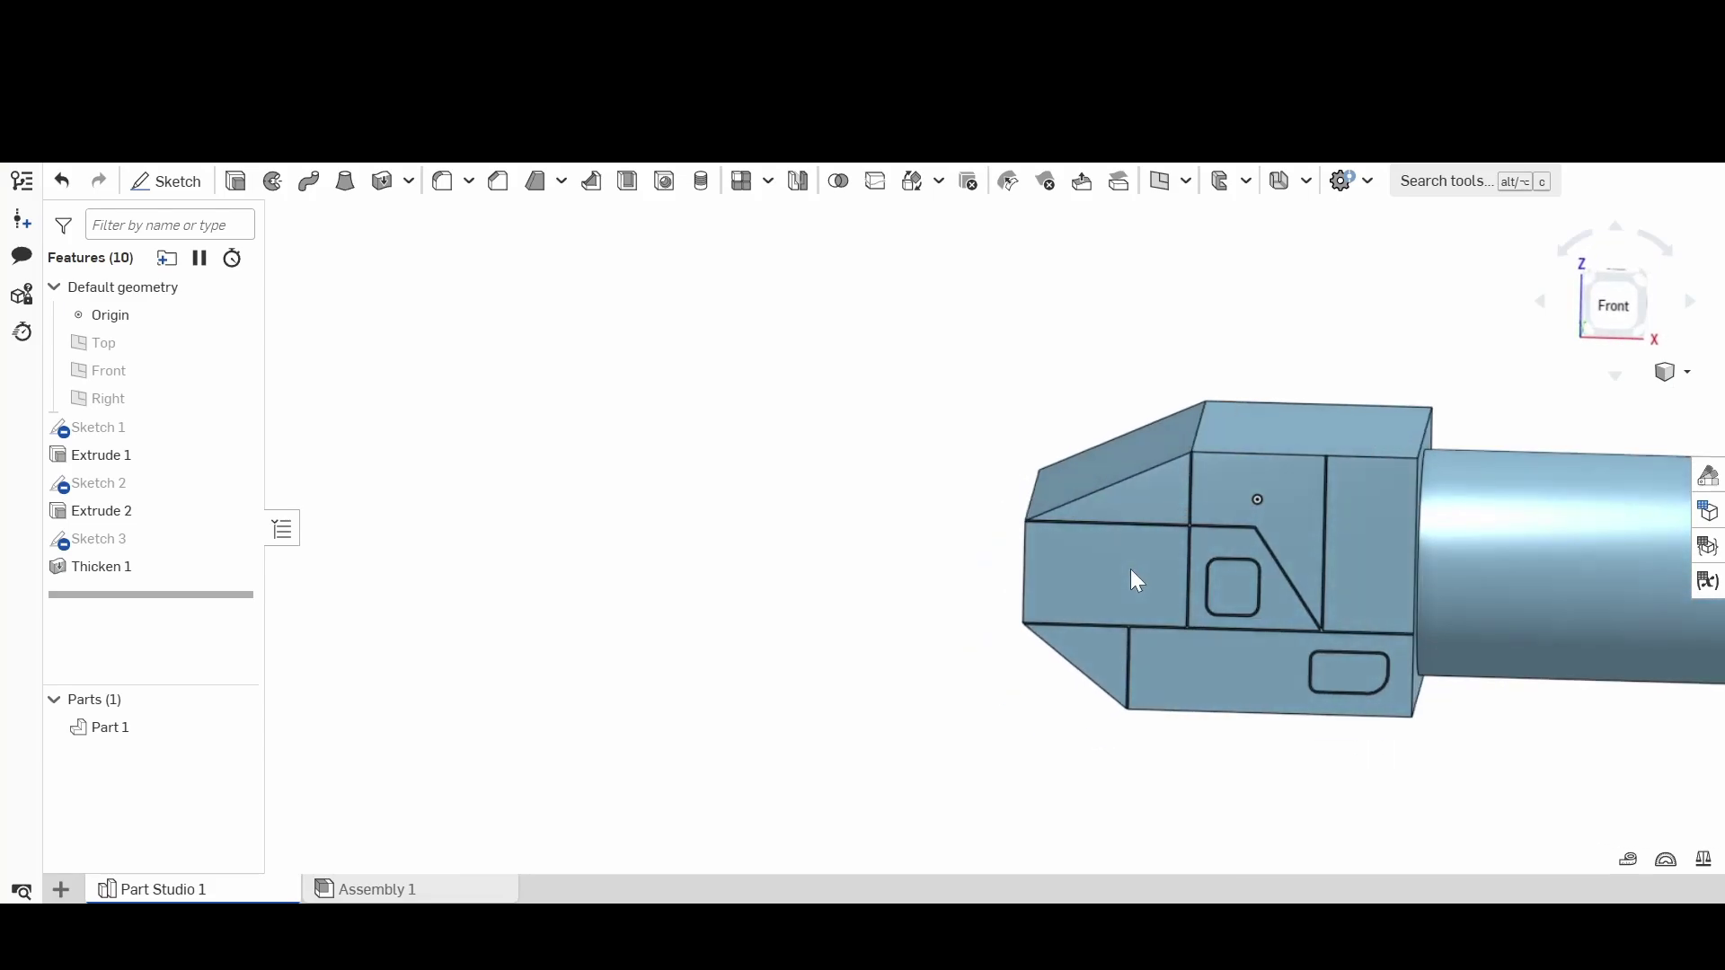
pyautogui.moveTo(1222, 569); pyautogui.dragTo(665, 447, button='middle')
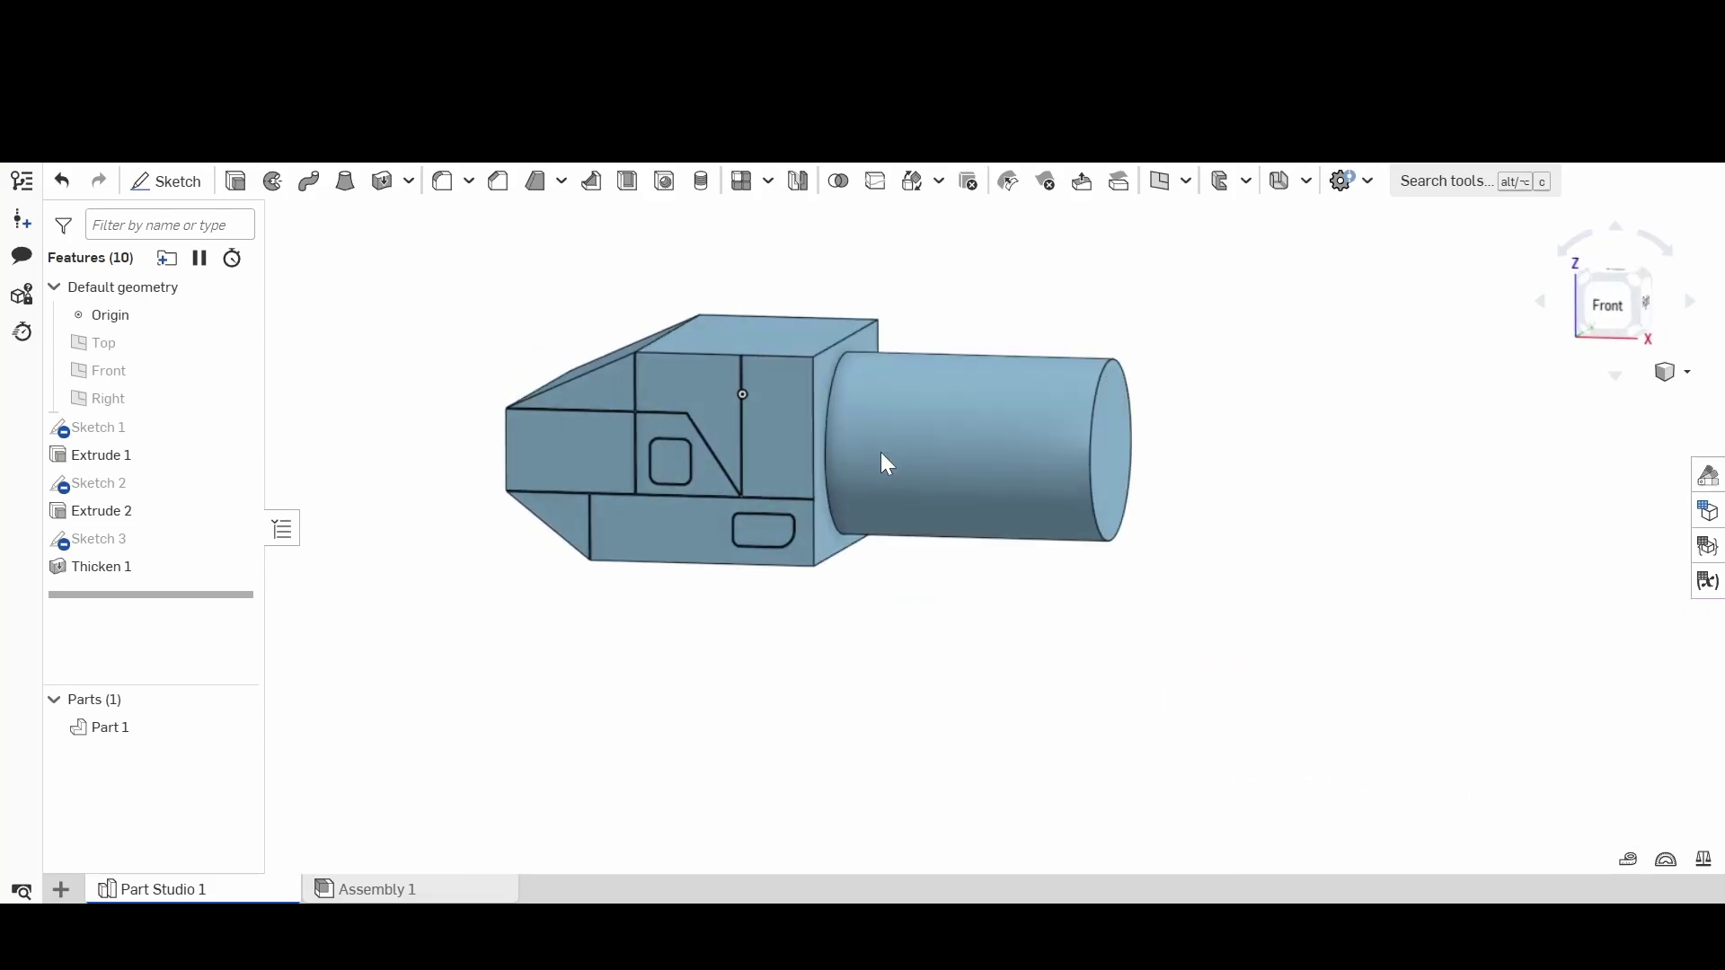
pyautogui.moveTo(882, 454)
pyautogui.mouseDown(button='right')
pyautogui.moveTo(855, 451)
pyautogui.moveTo(881, 453)
pyautogui.mouseUp(button='right')
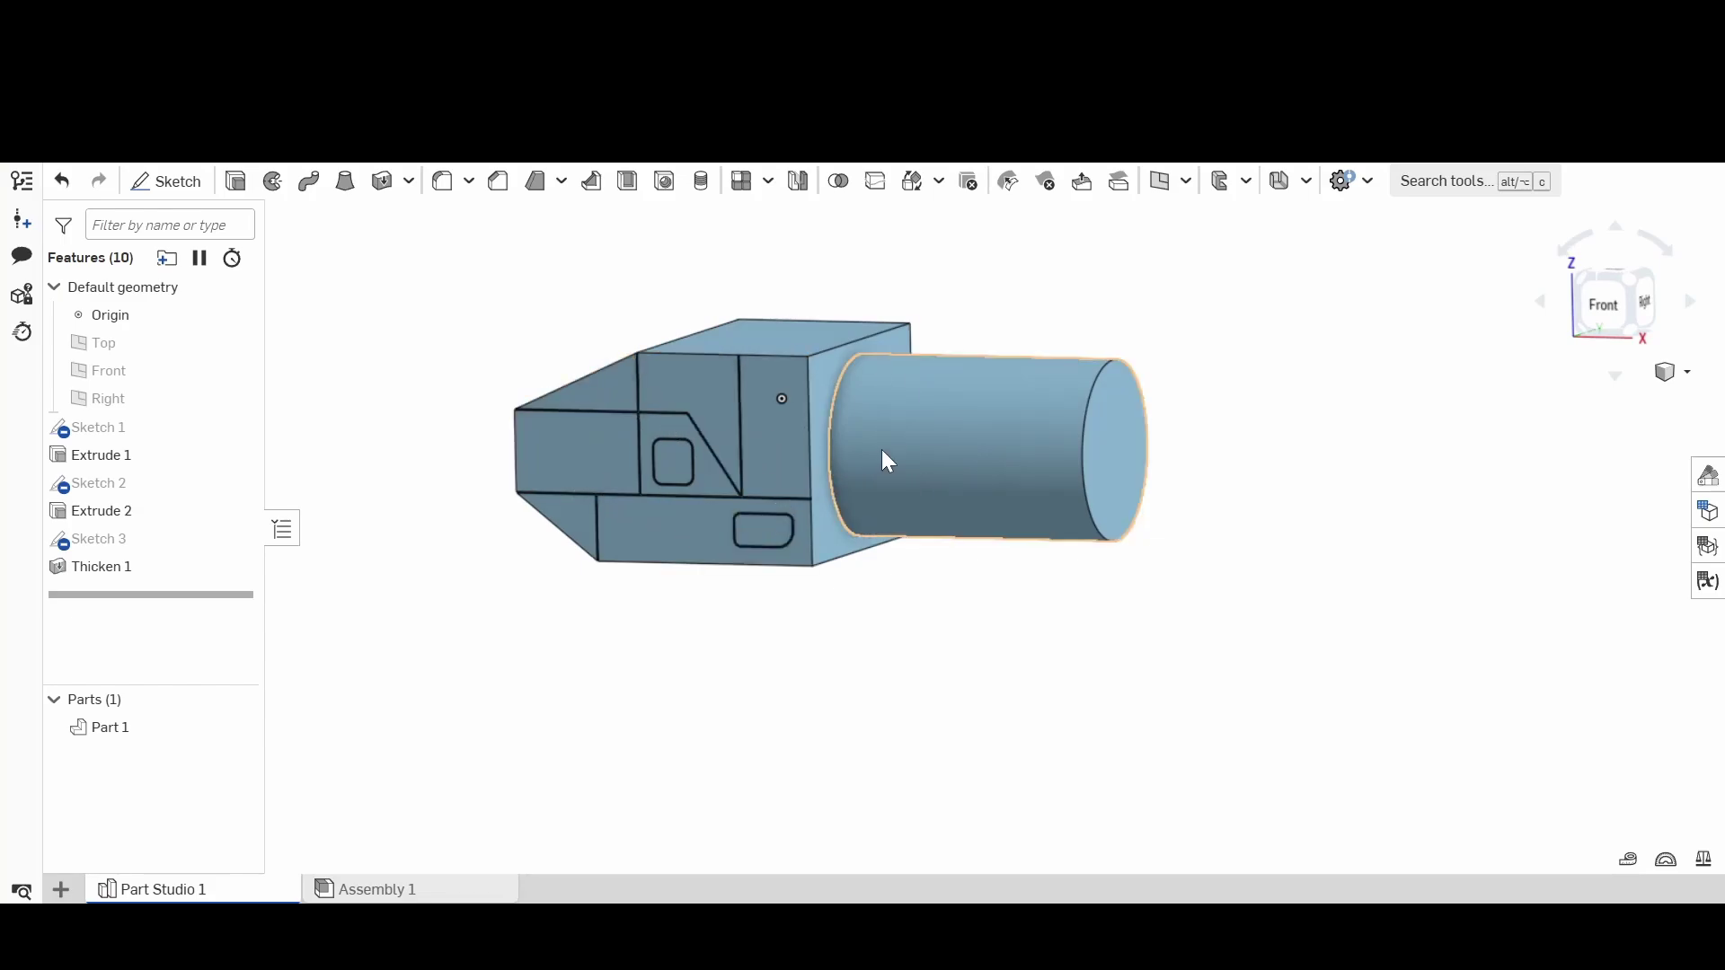
pyautogui.click(925, 456)
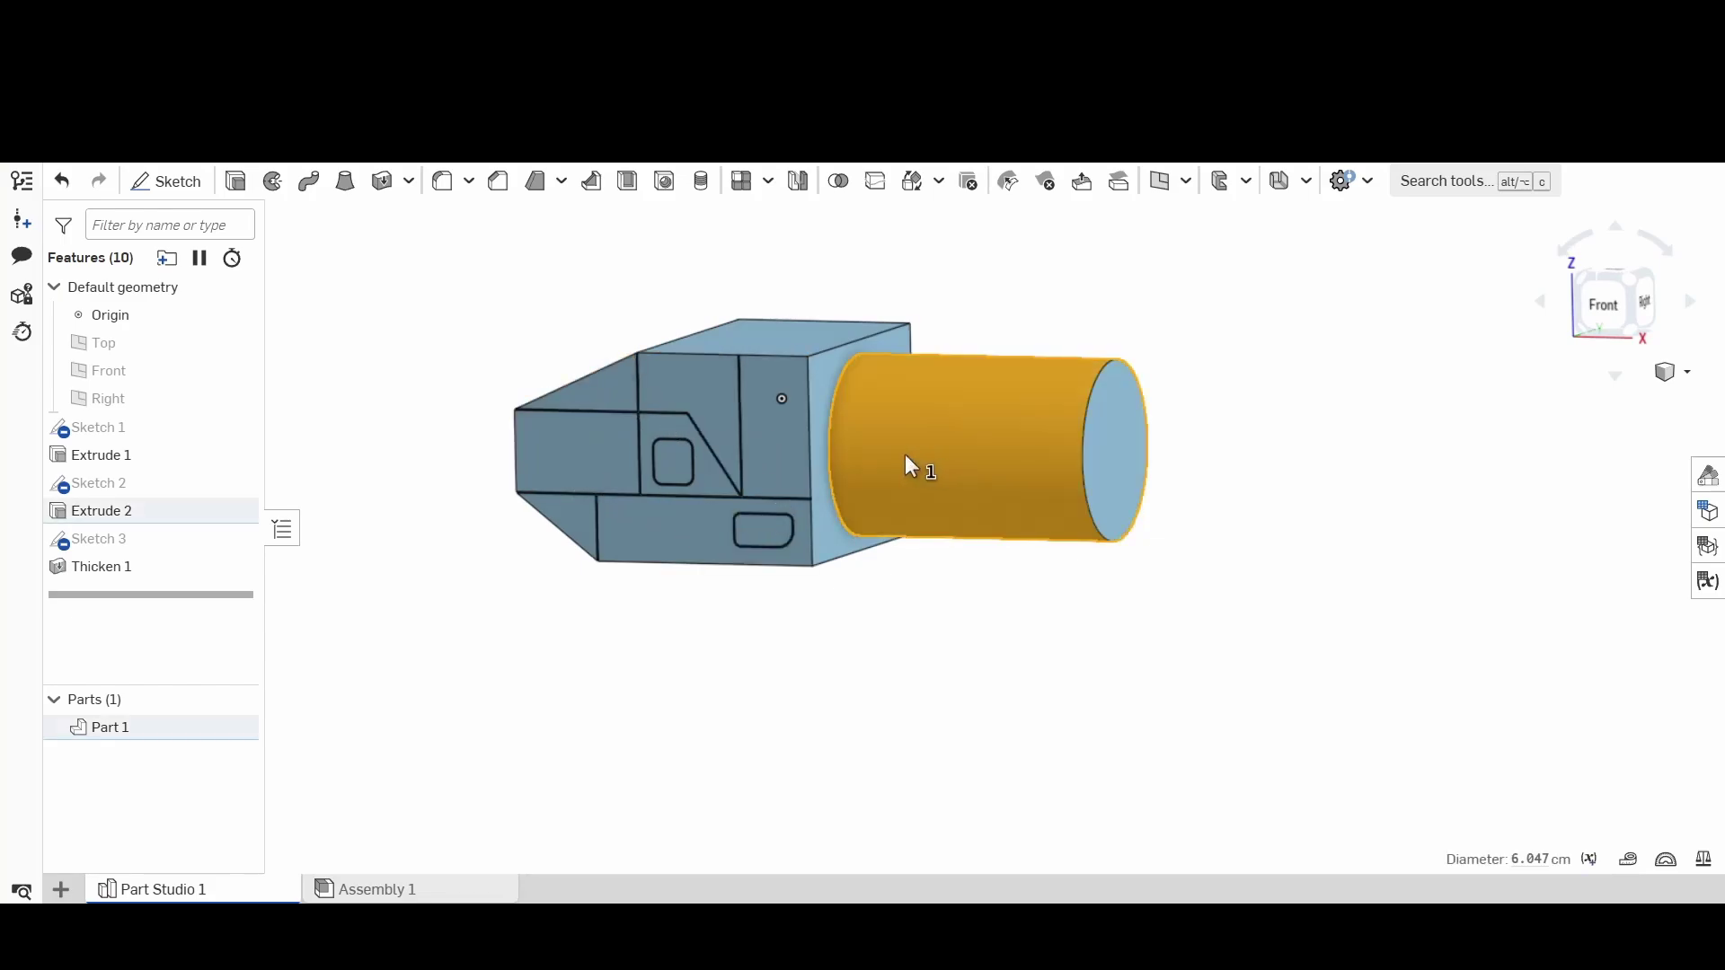
pyautogui.click(169, 178)
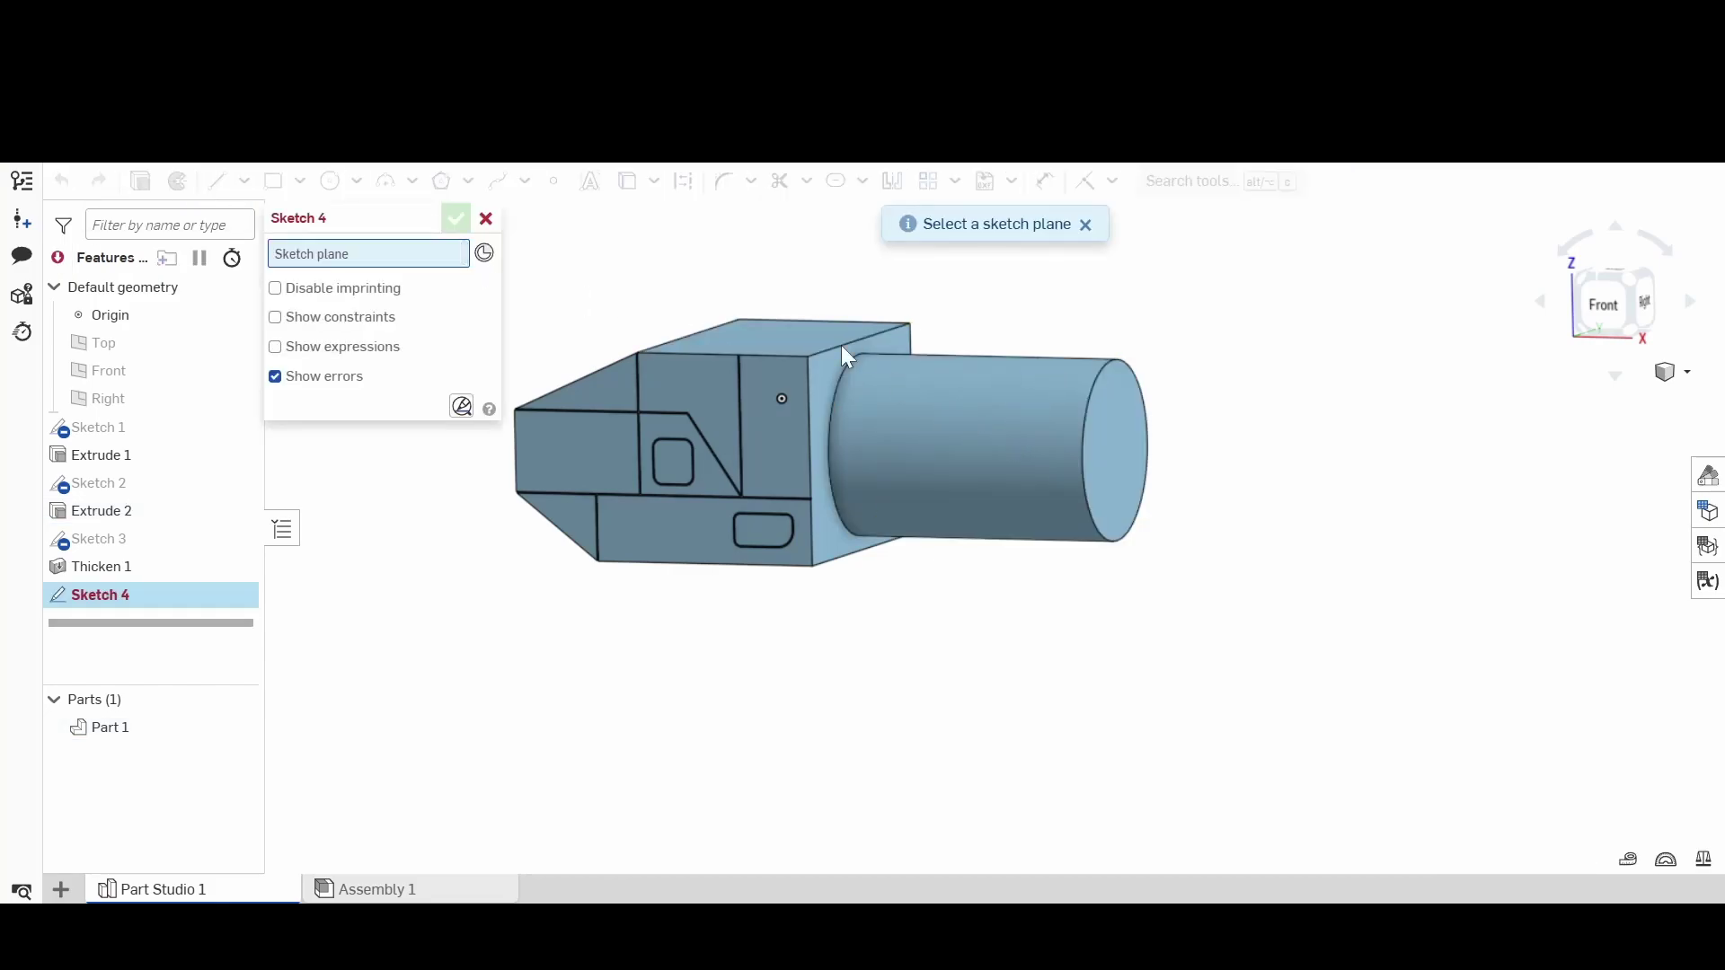
pyautogui.click(486, 218)
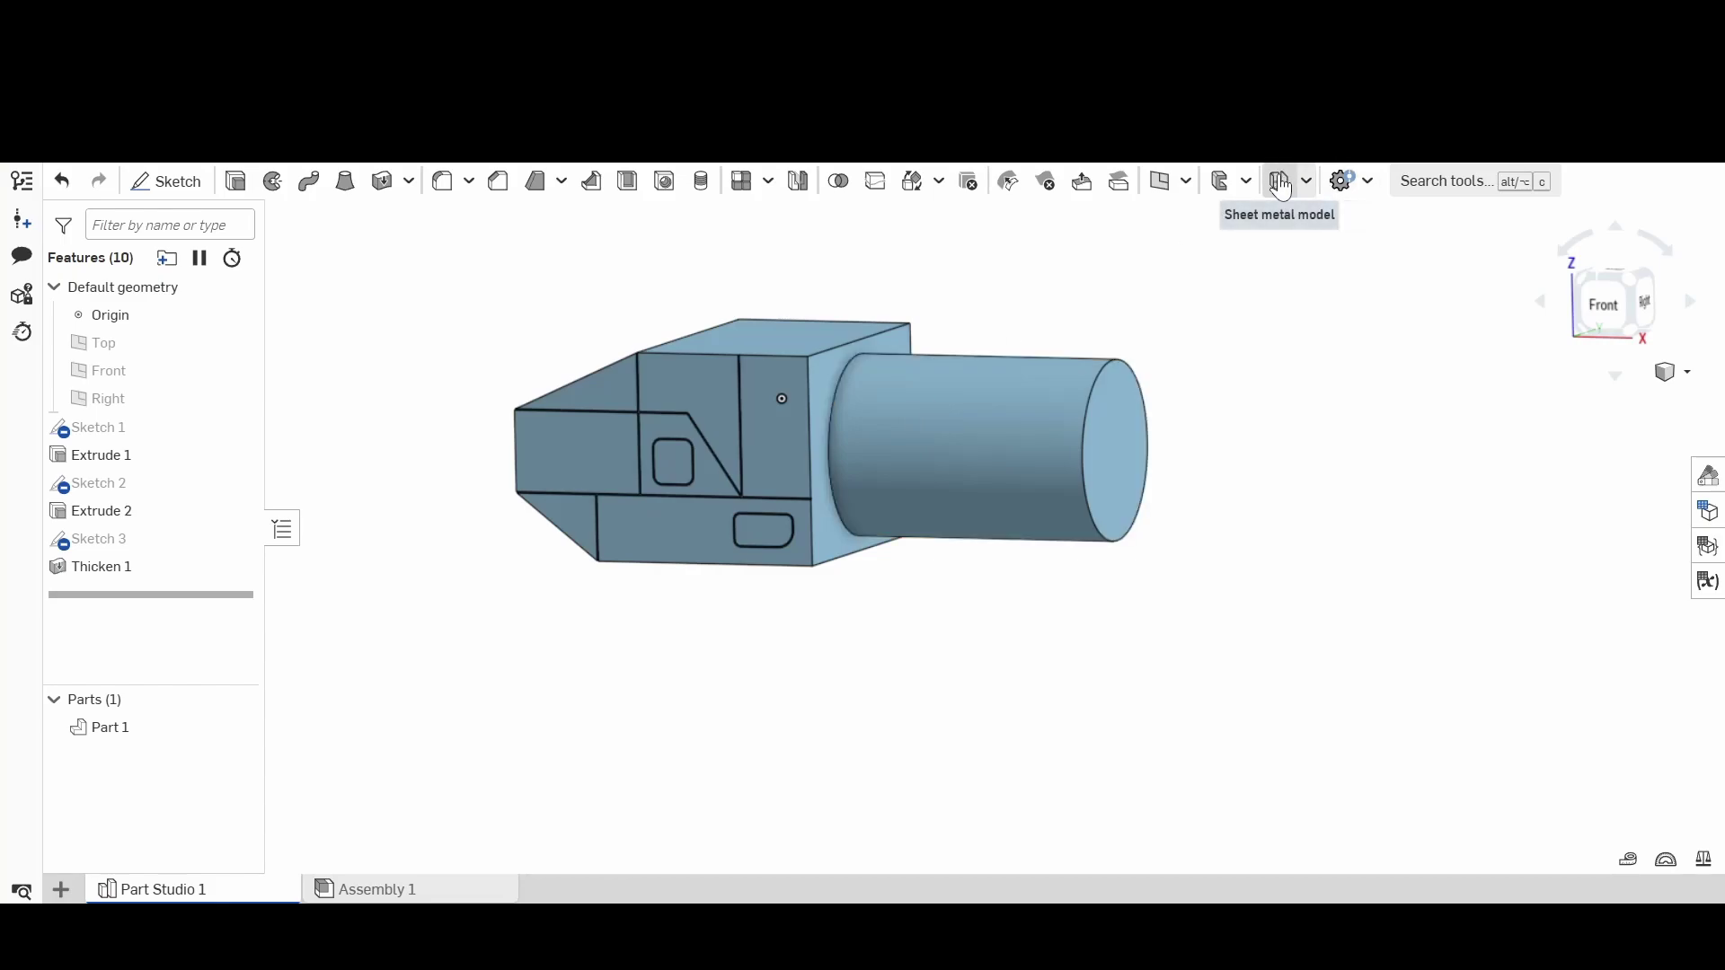
# Step: Inspect the cylinder's end face and the block face that the cylinder joins
pyautogui.click(1109, 446)
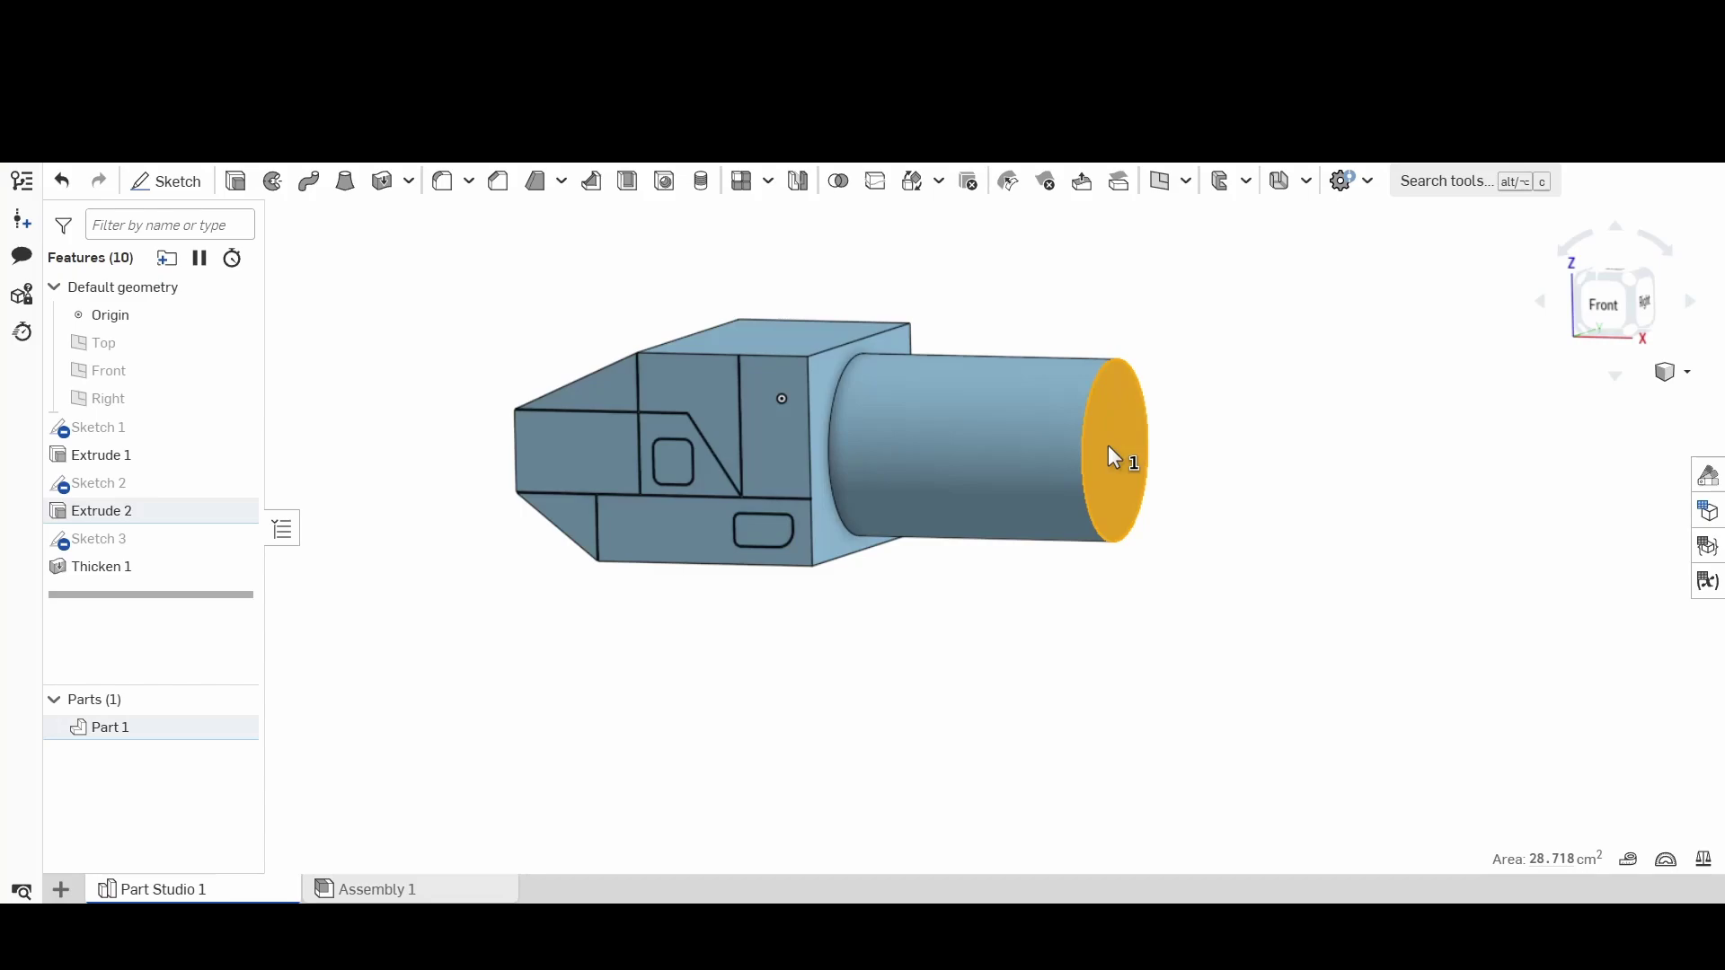
pyautogui.click(1172, 461)
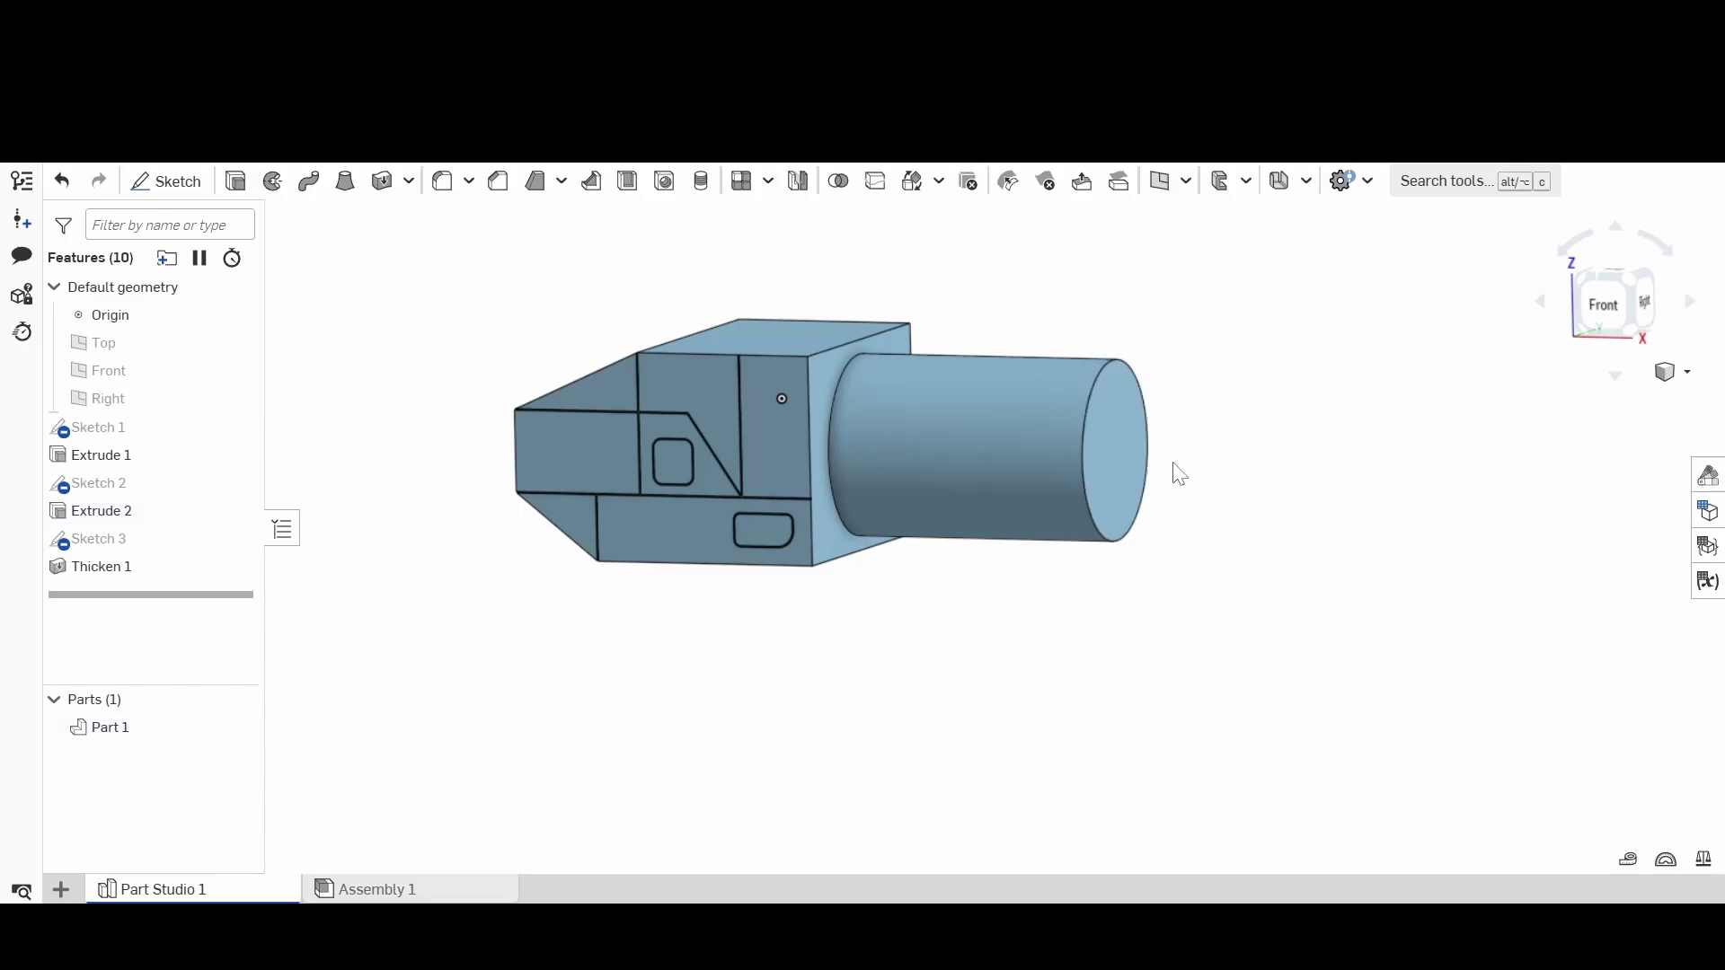
pyautogui.click(1120, 454)
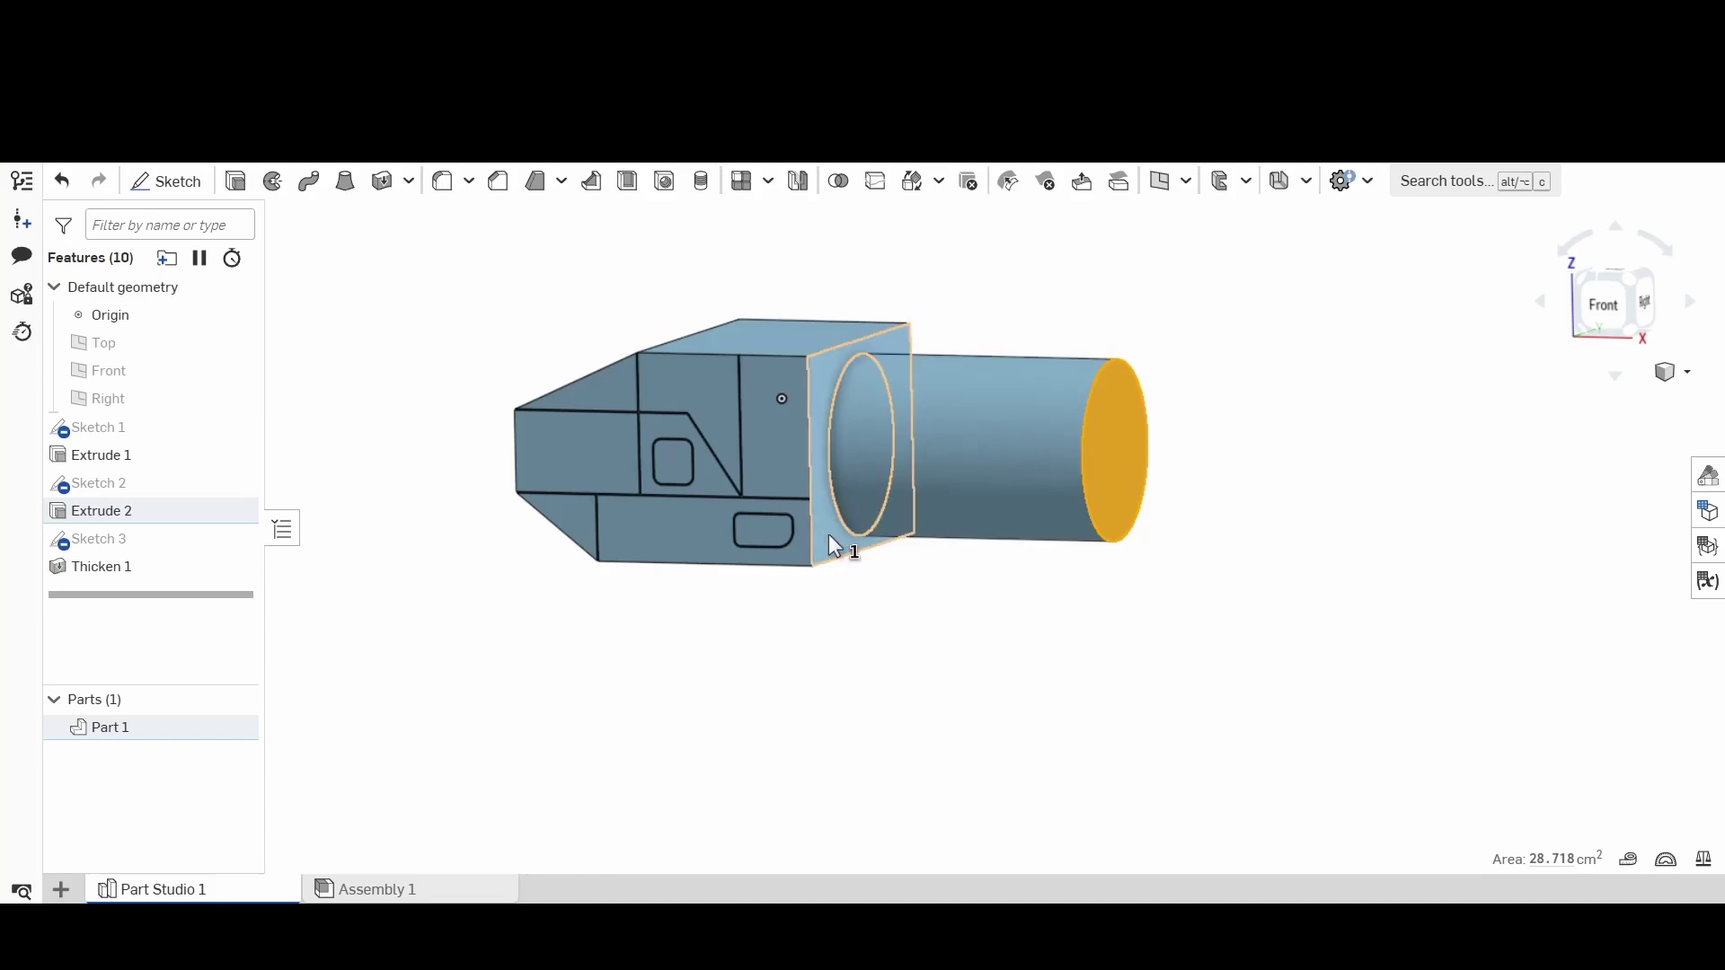
pyautogui.click(913, 600)
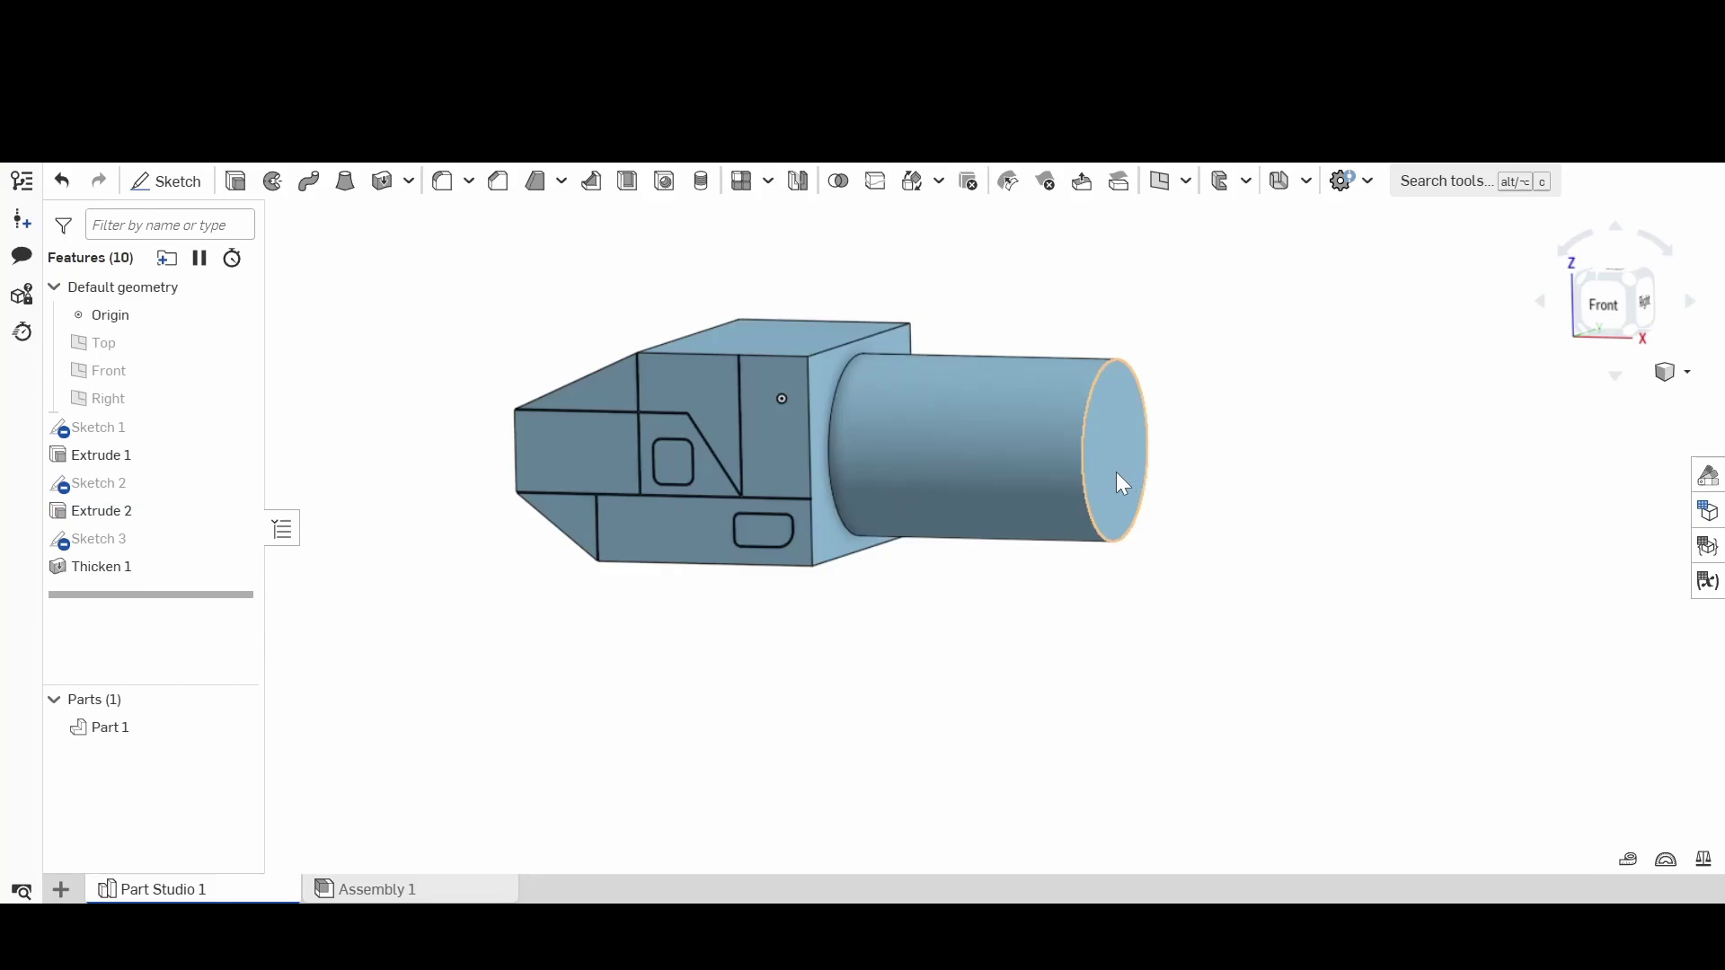
pyautogui.click(830, 530)
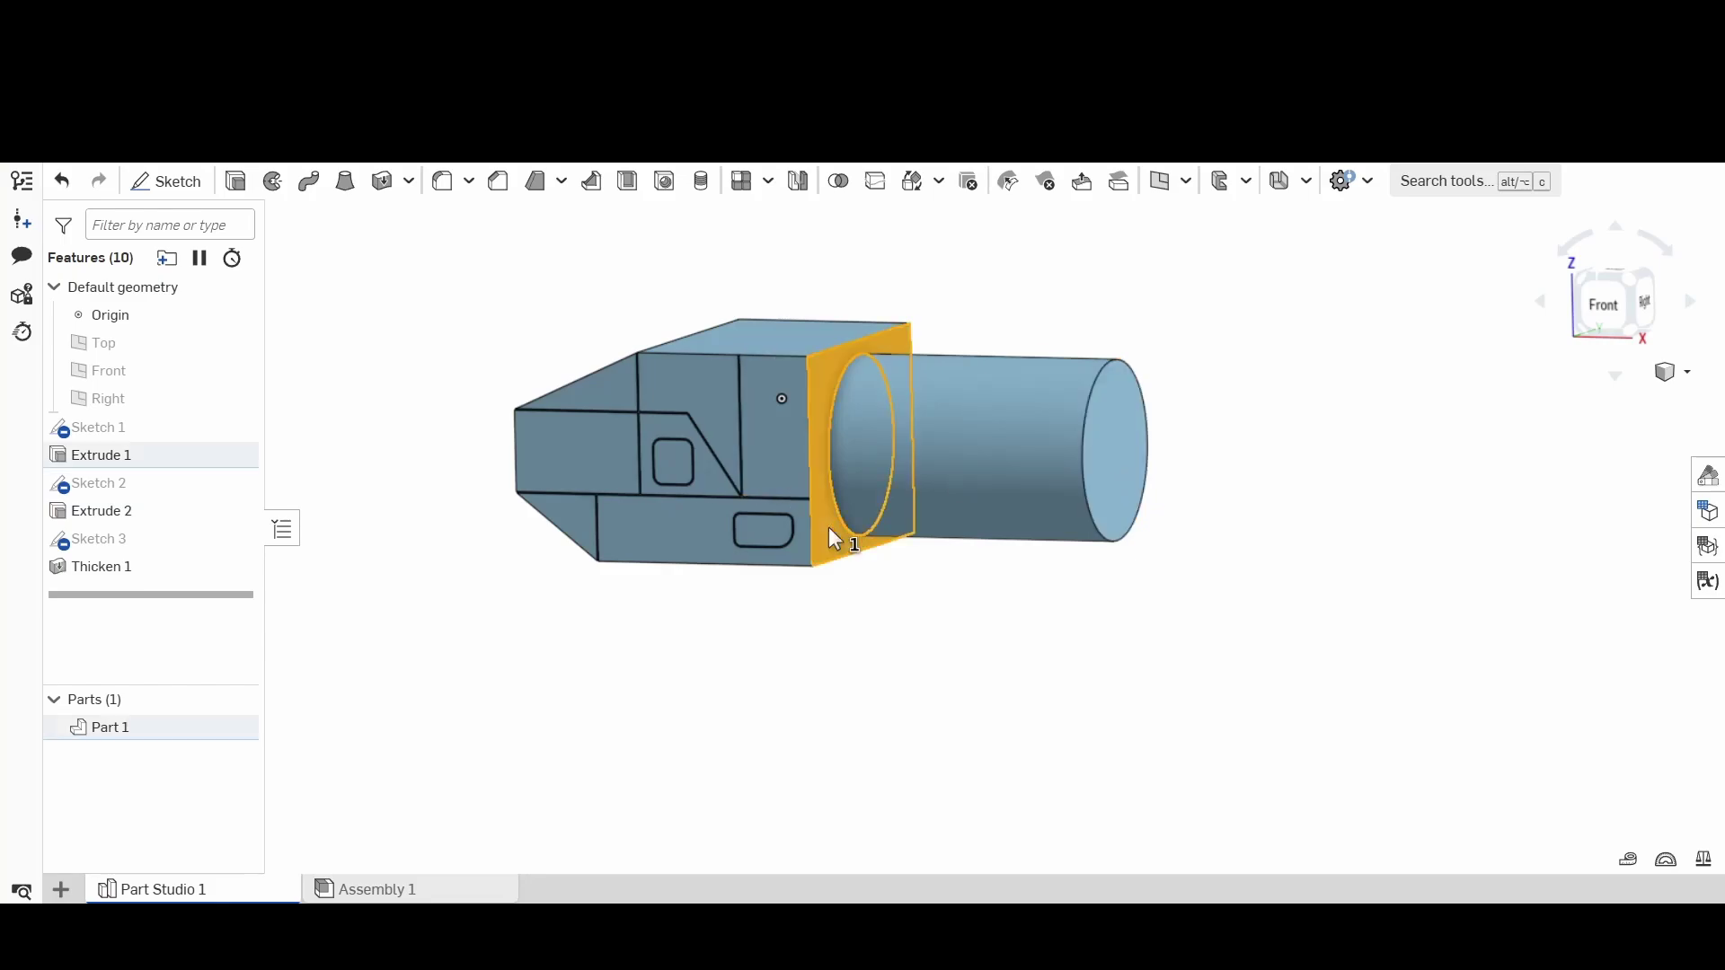
pyautogui.moveTo(715, 546); pyautogui.dragTo(500, 471, button='right')
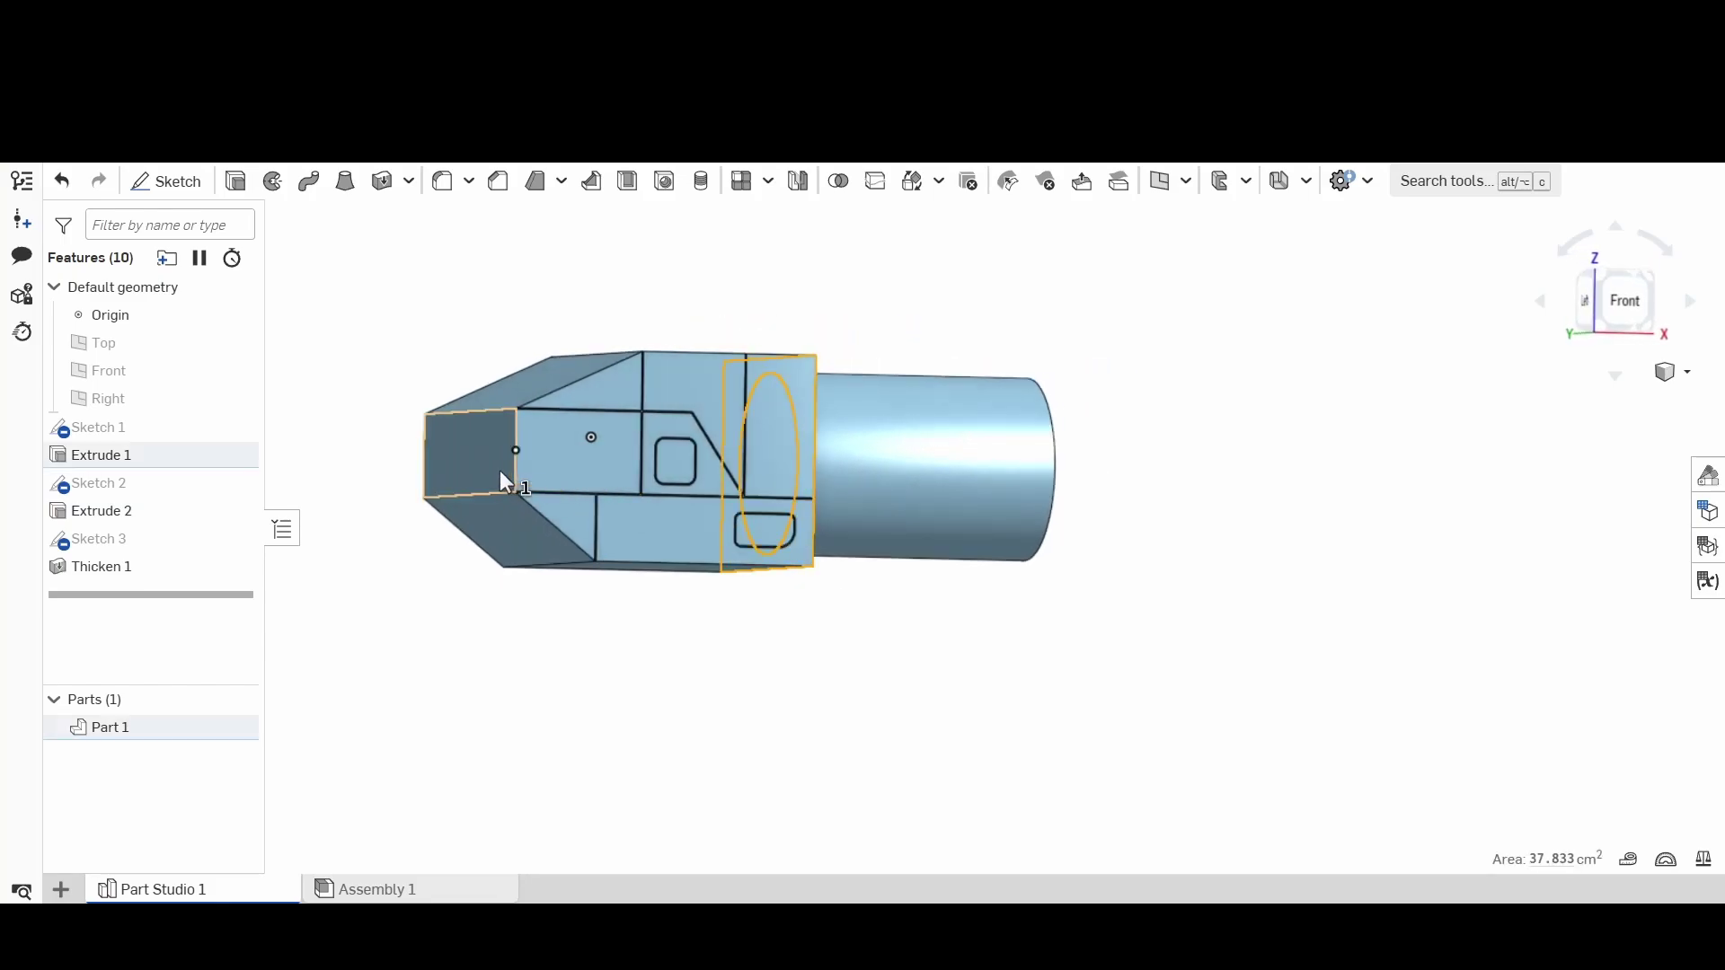
pyautogui.click(951, 649)
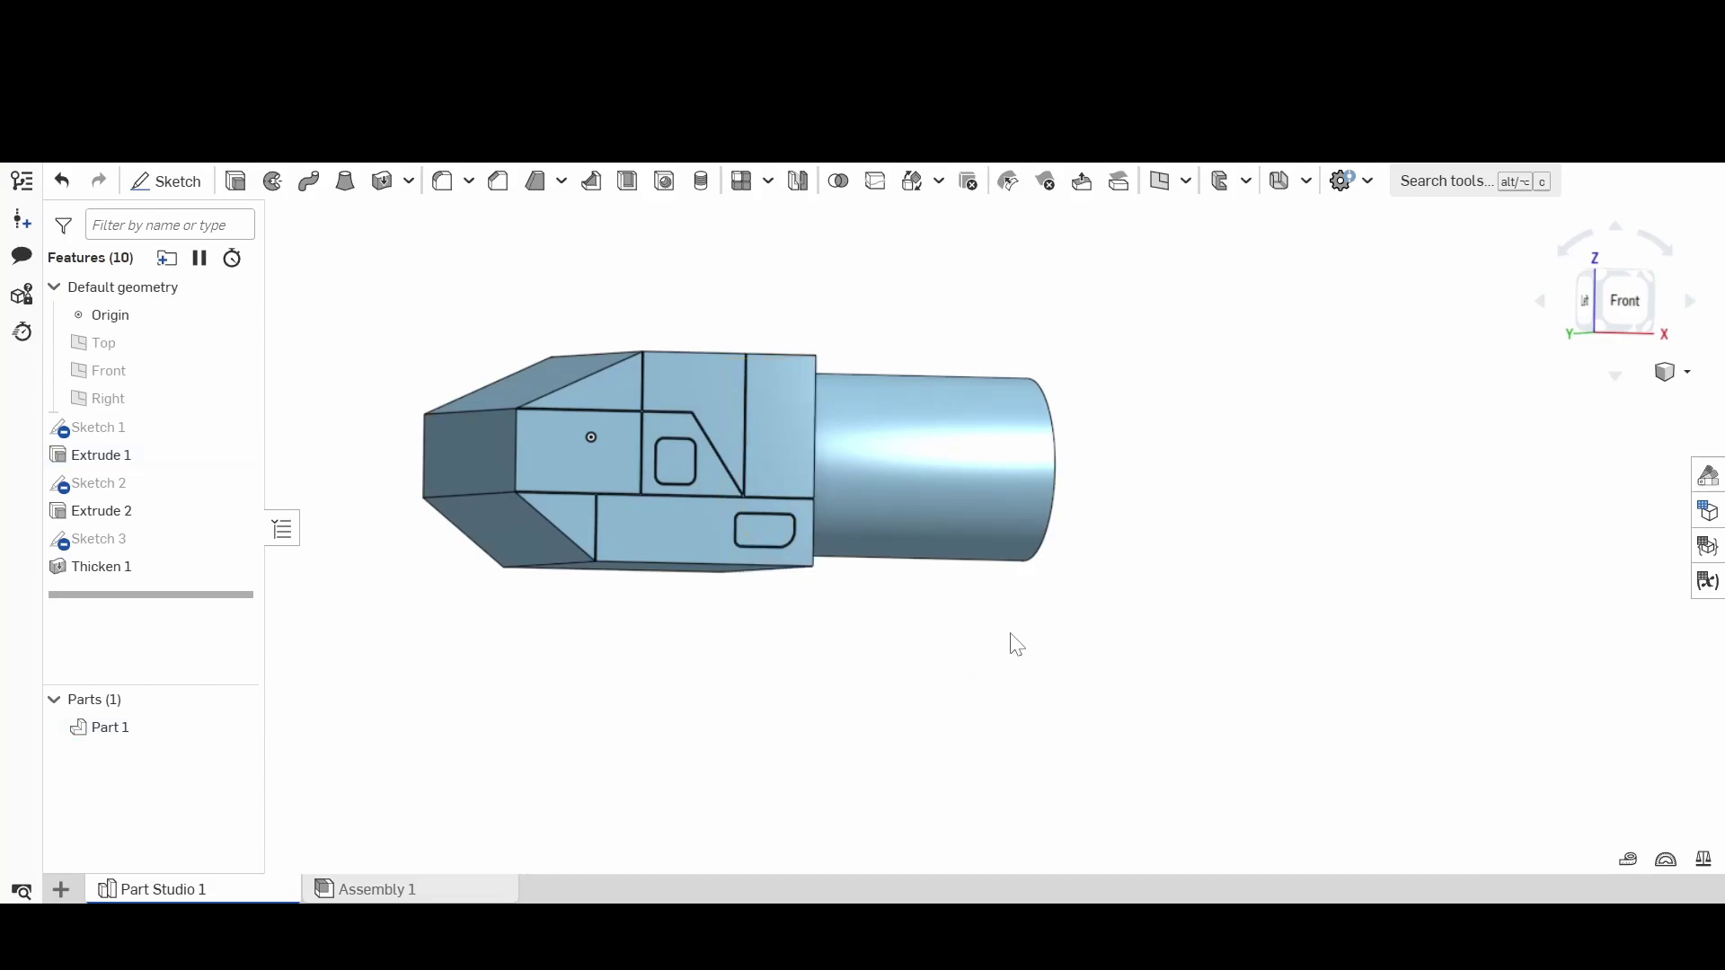
# Step: Create a plane offset 2.8 cm from the cylinder's end face, inward toward the block
pyautogui.press('i')
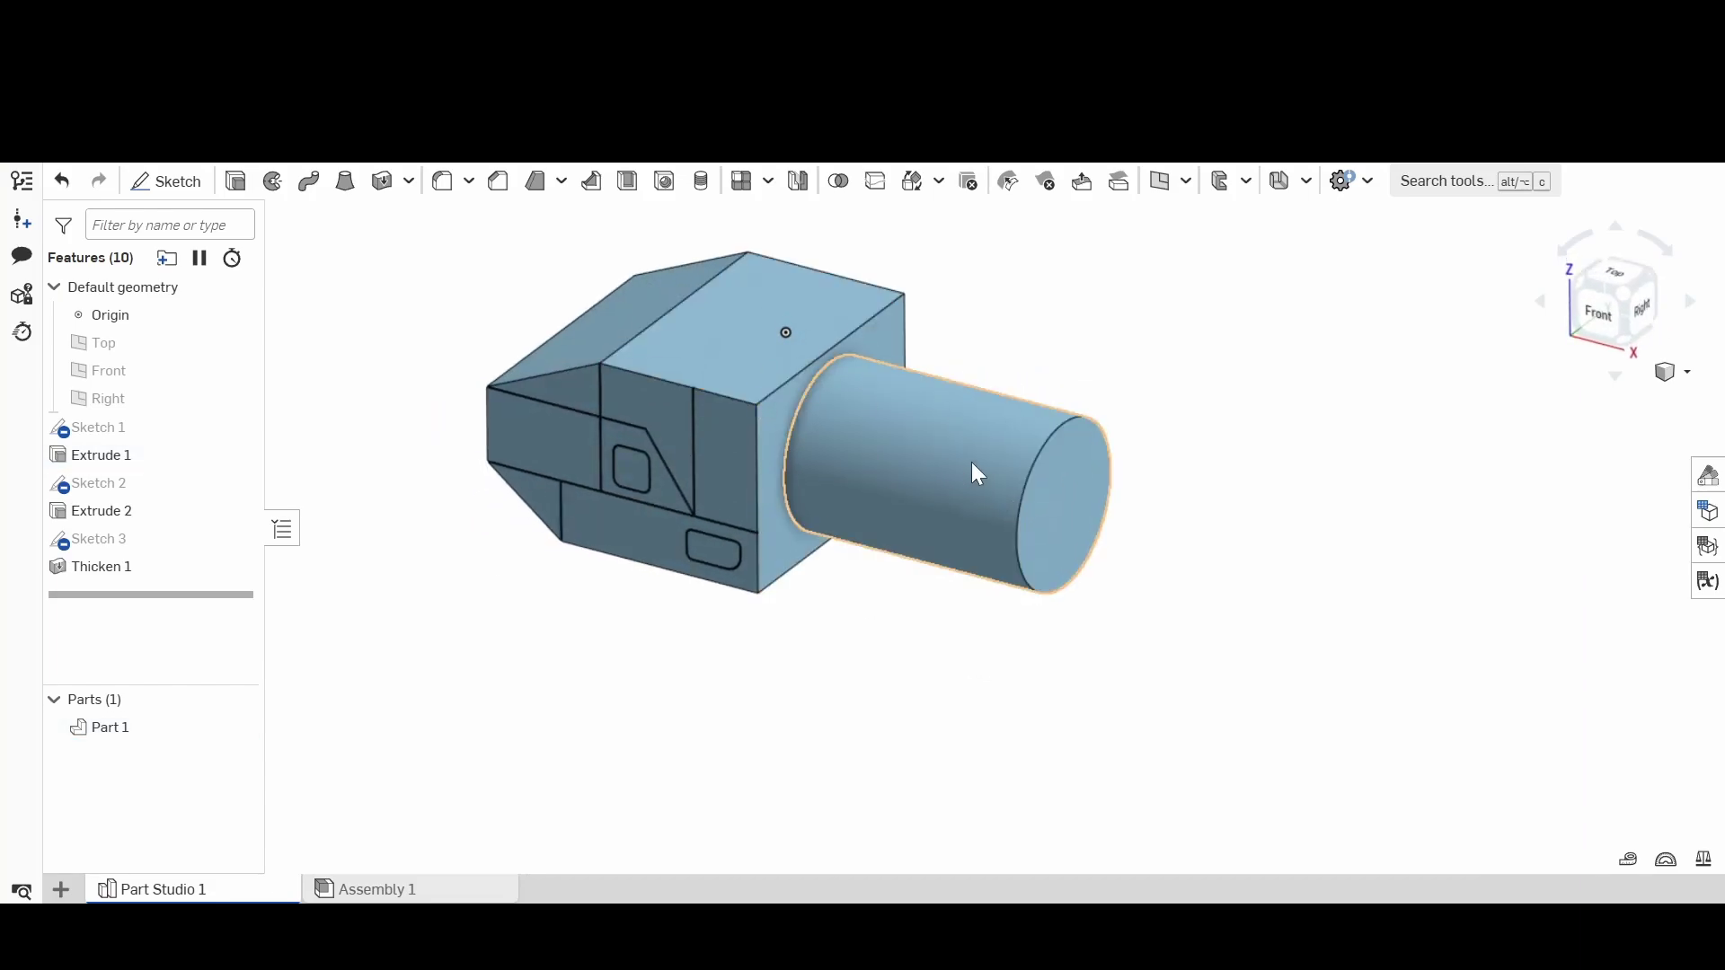
pyautogui.click(1068, 507)
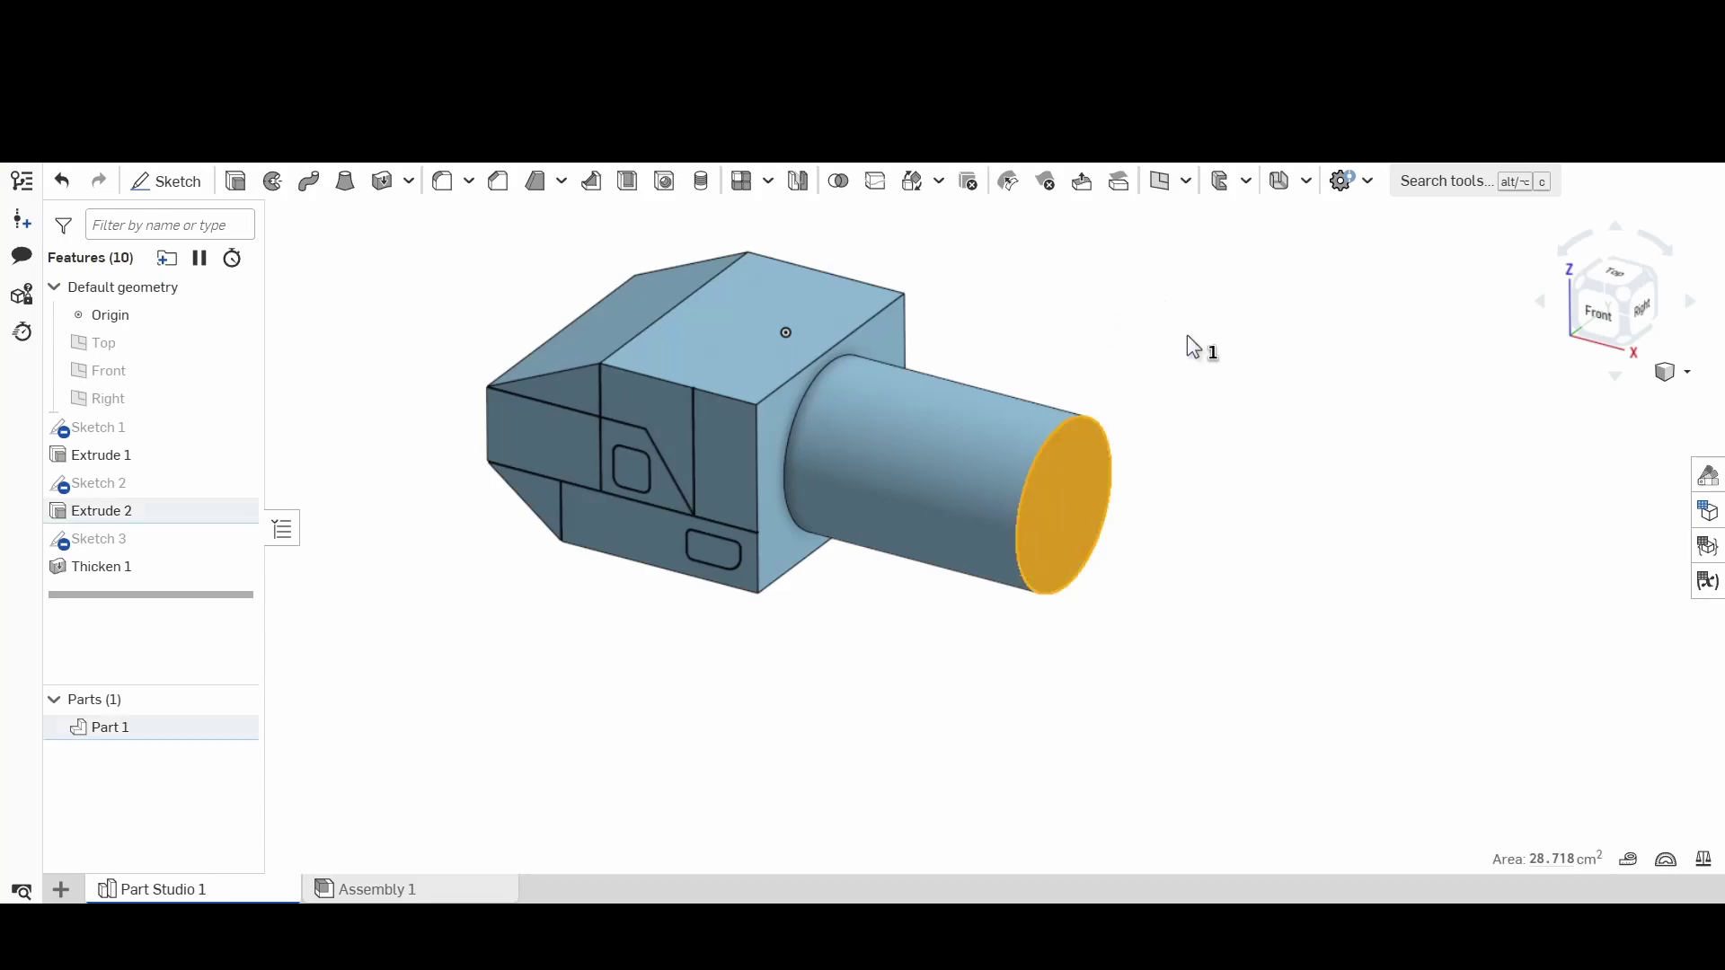
pyautogui.moveTo(1187, 334); pyautogui.dragTo(1197, 318, button='right')
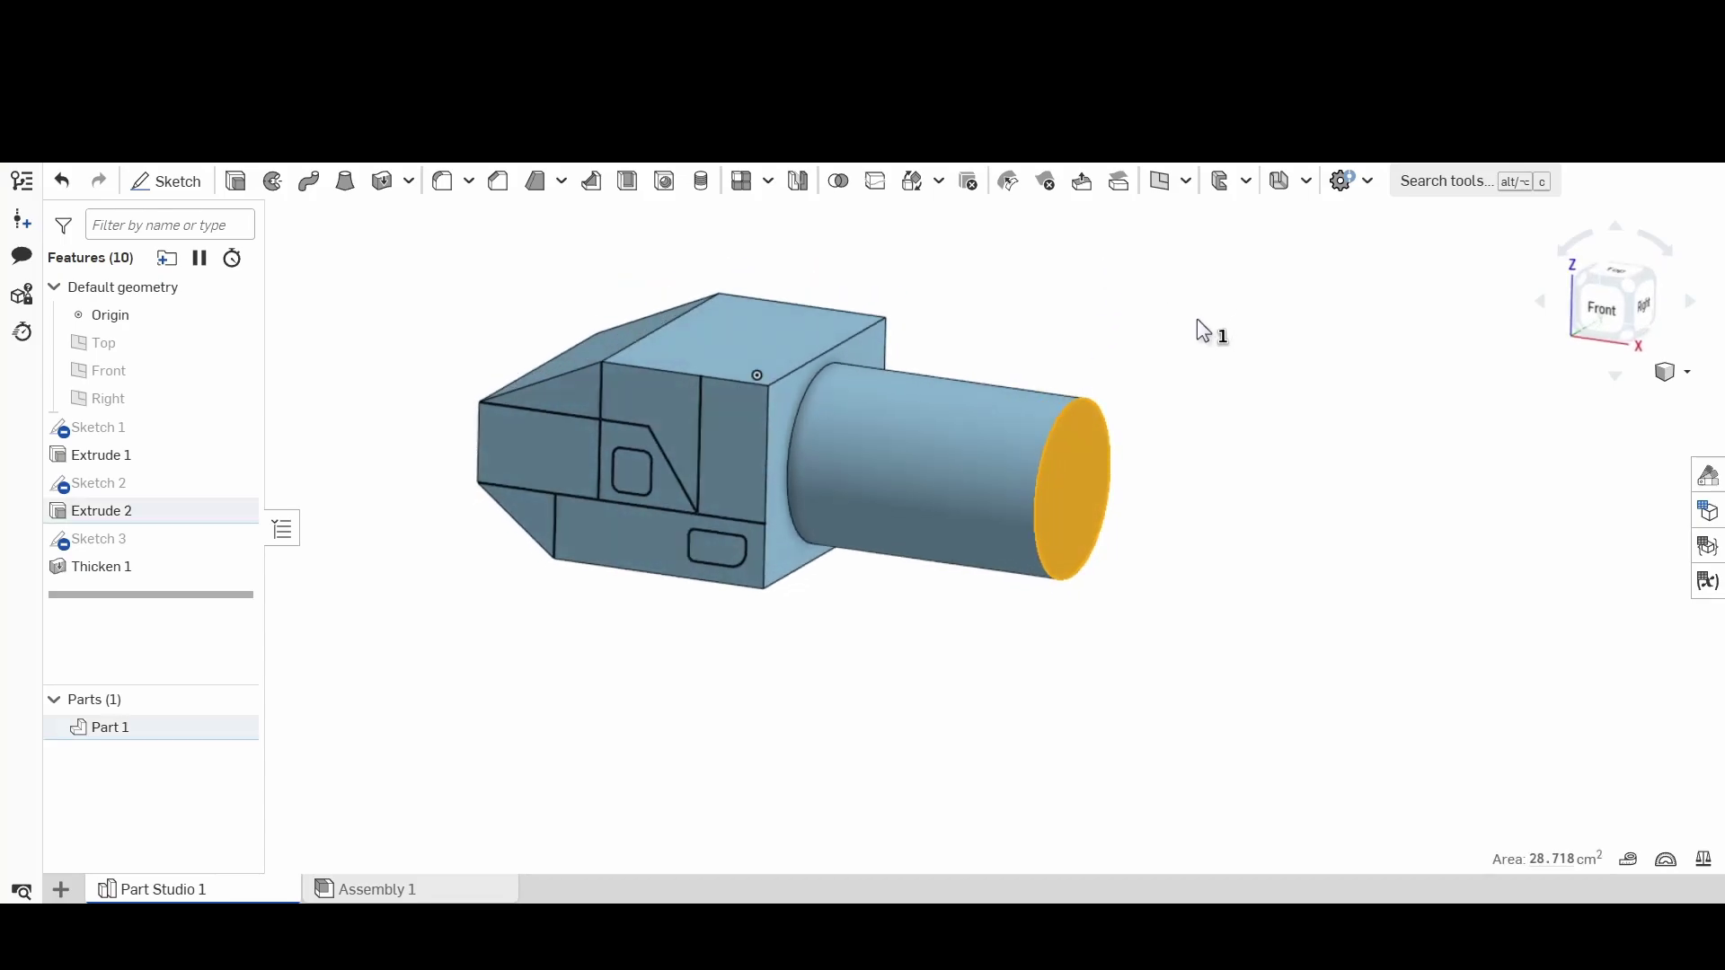
pyautogui.click(1156, 185)
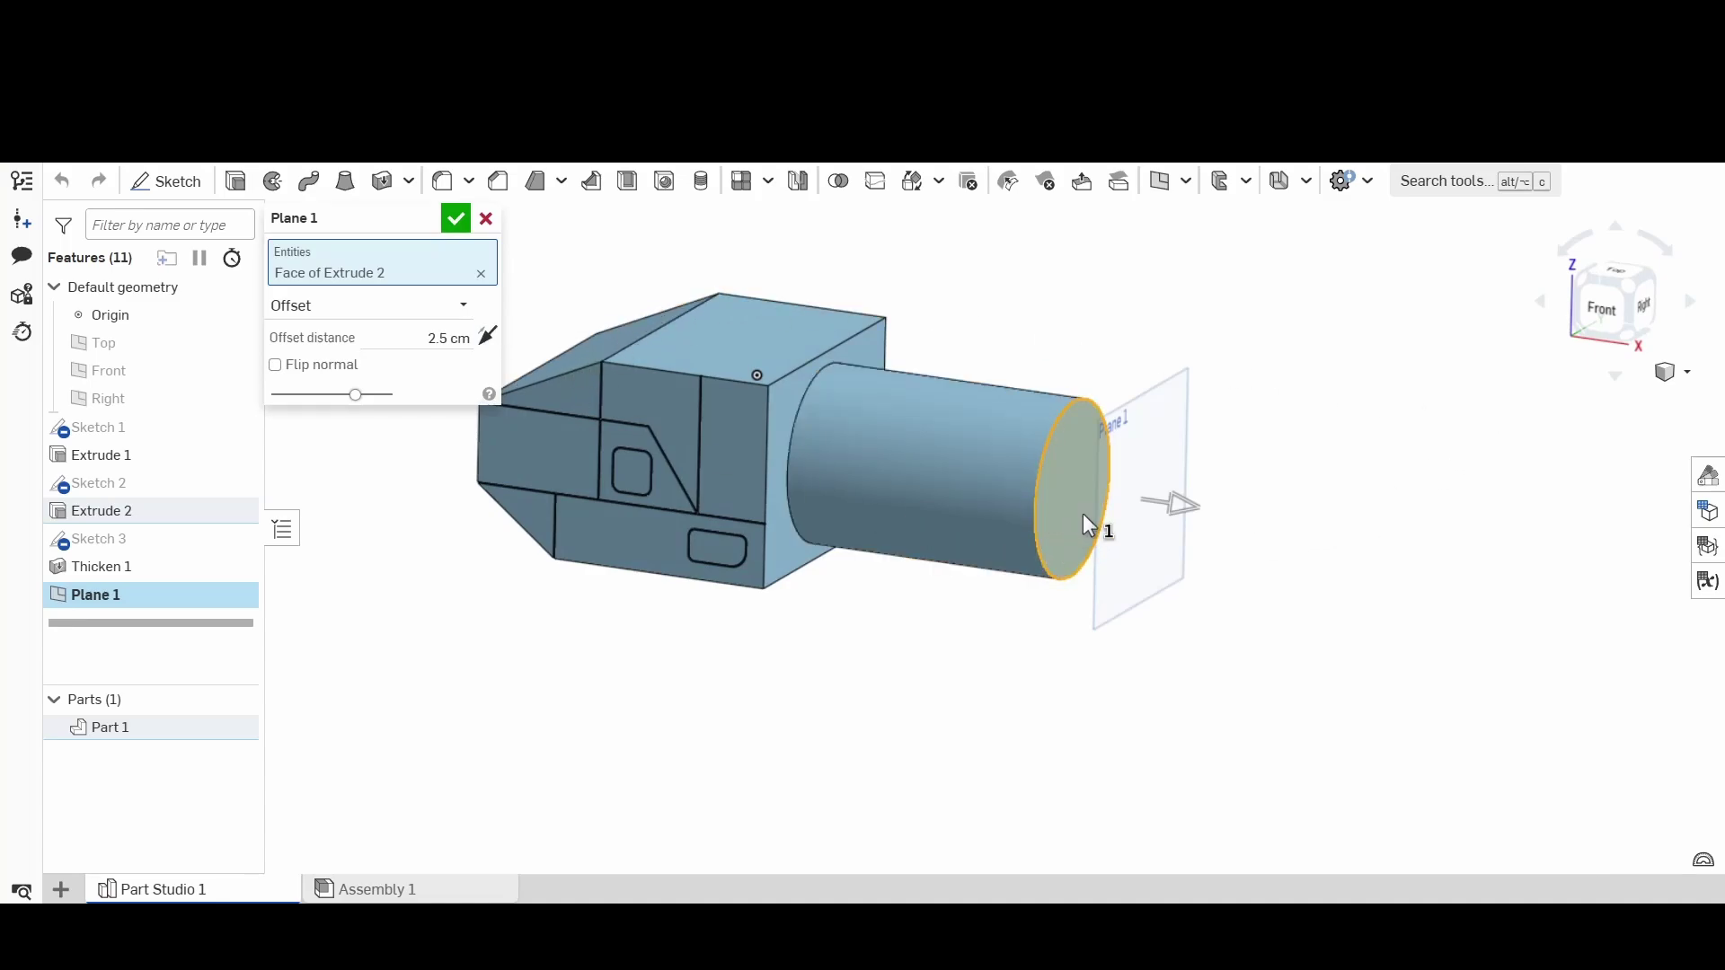
pyautogui.click(1606, 318)
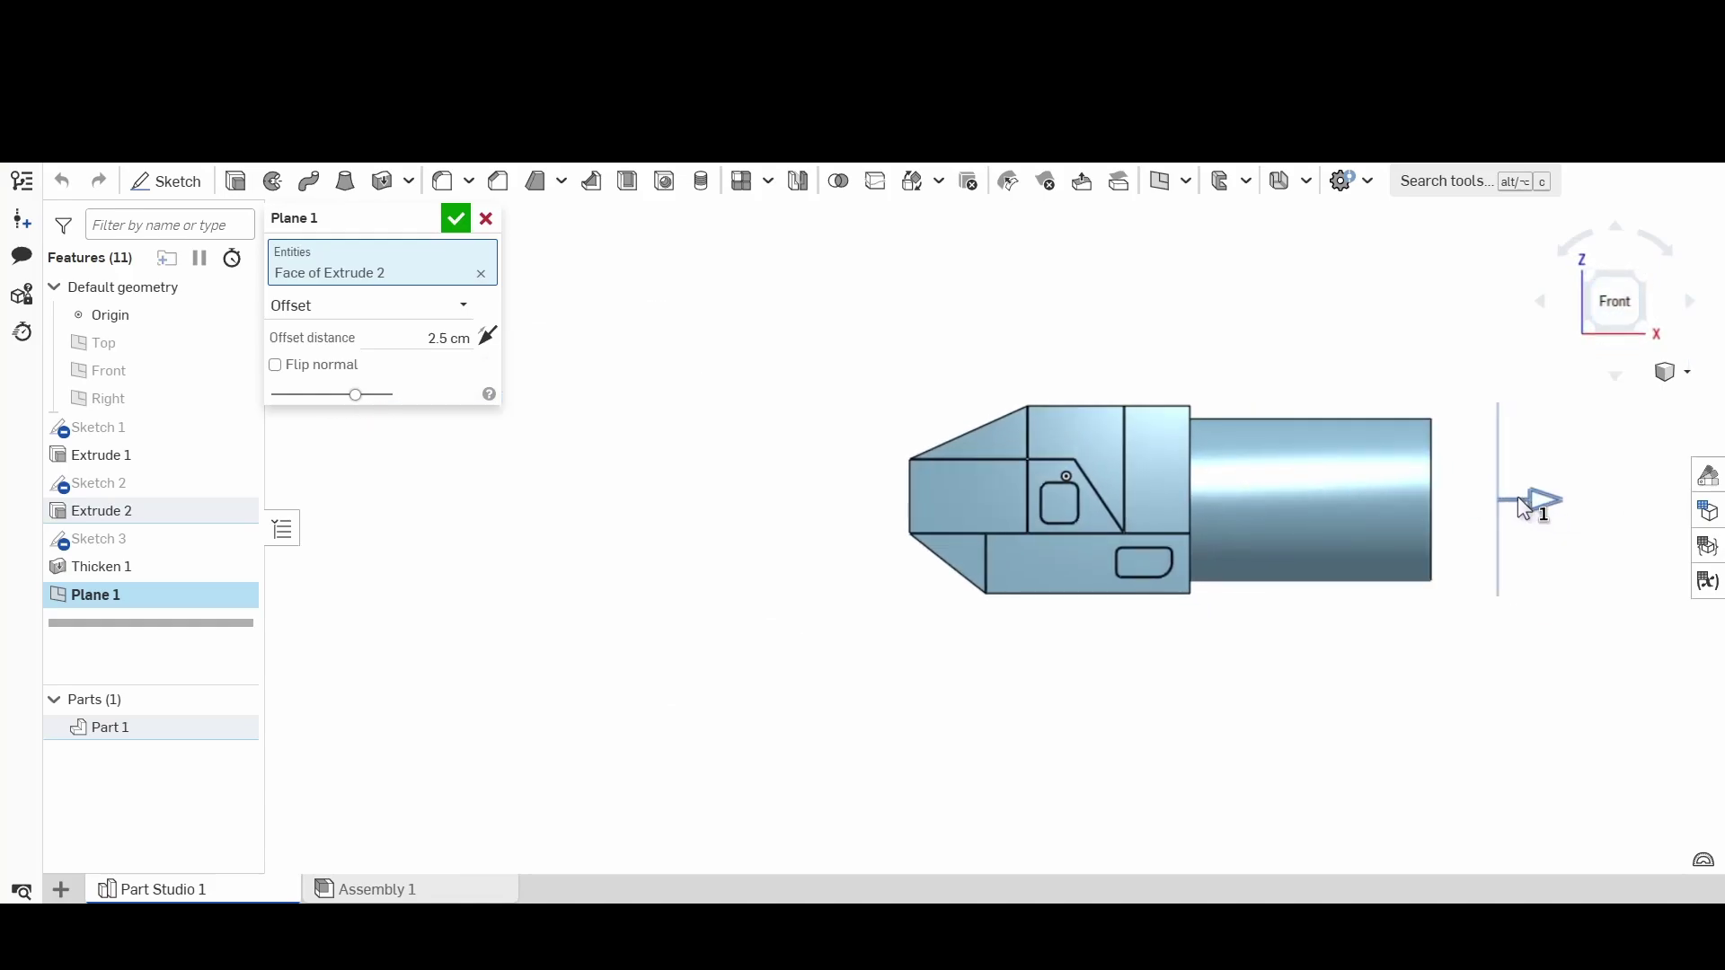
pyautogui.moveTo(1517, 496); pyautogui.dragTo(1376, 486)
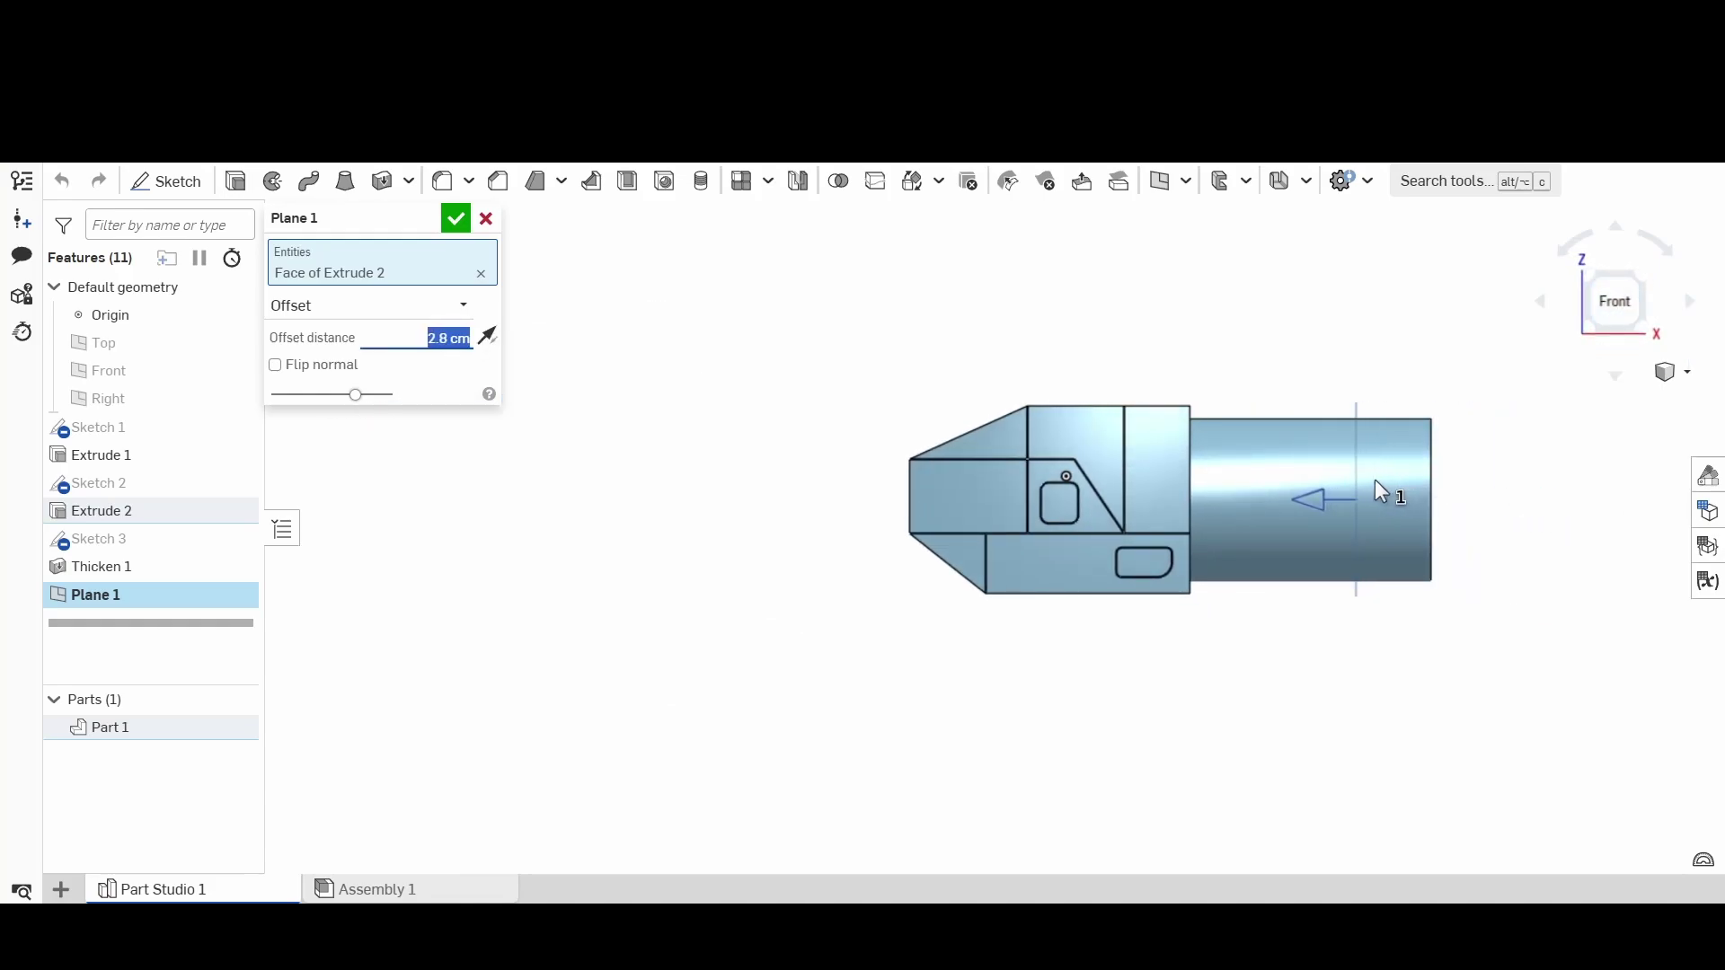
pyautogui.click(455, 218)
# Step: Create a second plane offset 2.5 cm from the block face that adjoins the cylinder
pyautogui.moveTo(1464, 500); pyautogui.dragTo(1455, 500, button='right')
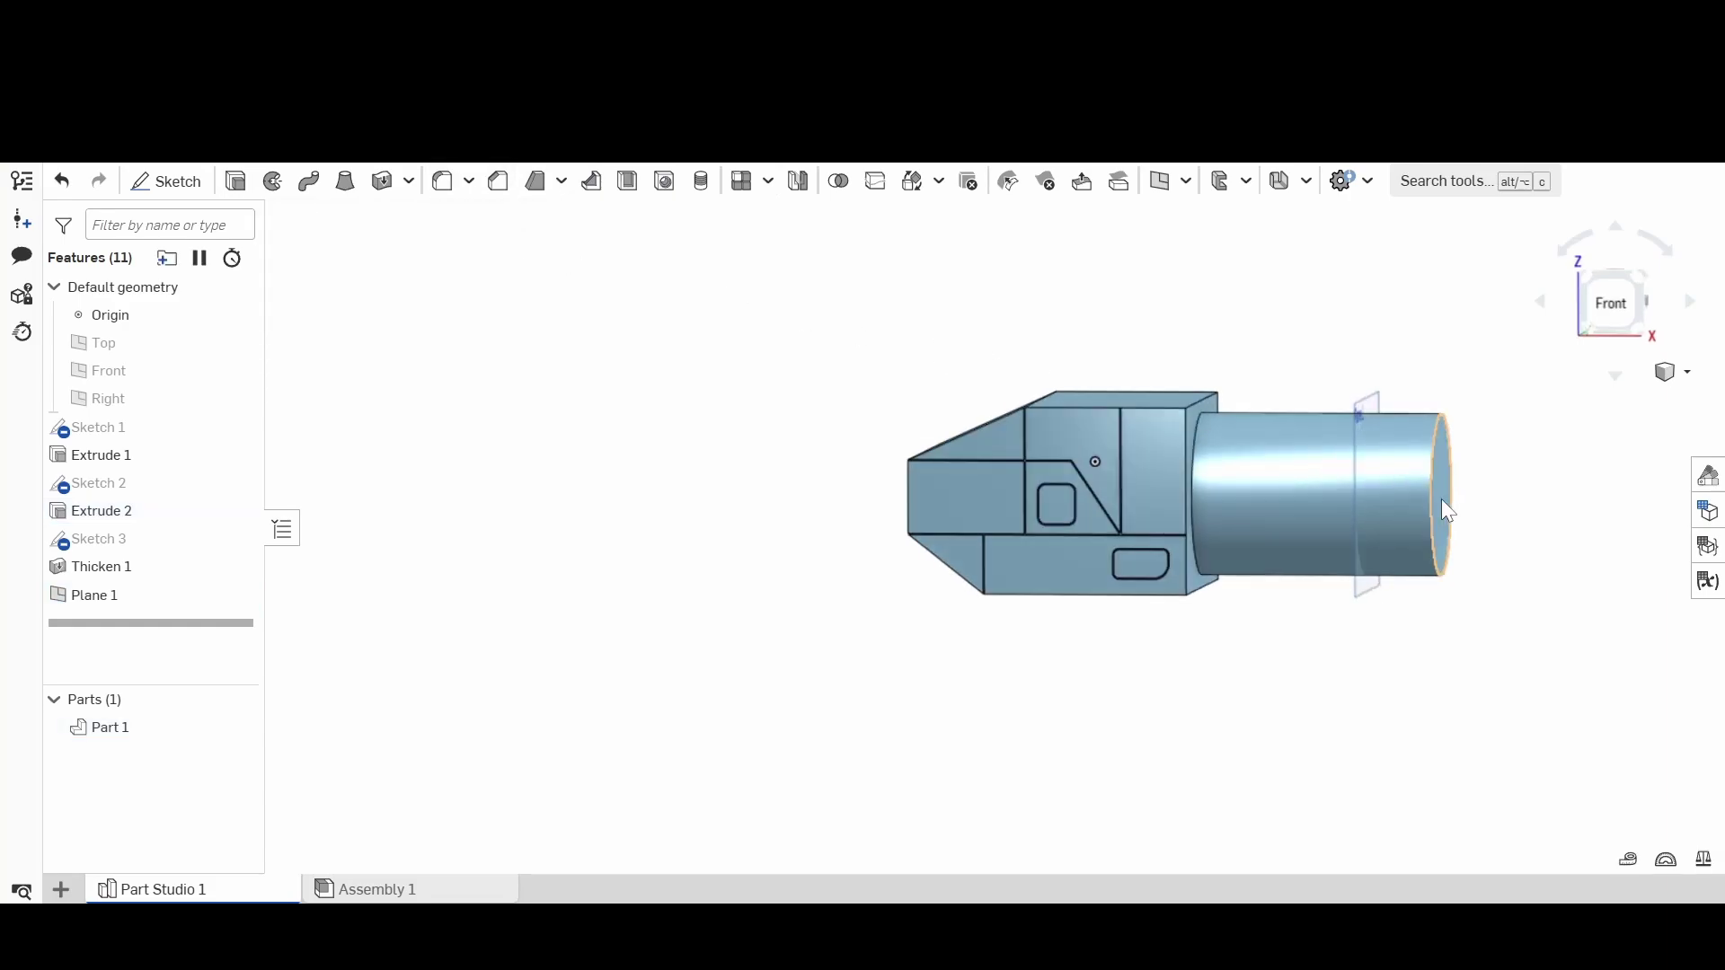
pyautogui.scroll(3, 1441, 499)
pyautogui.scroll(4, 1047, 376)
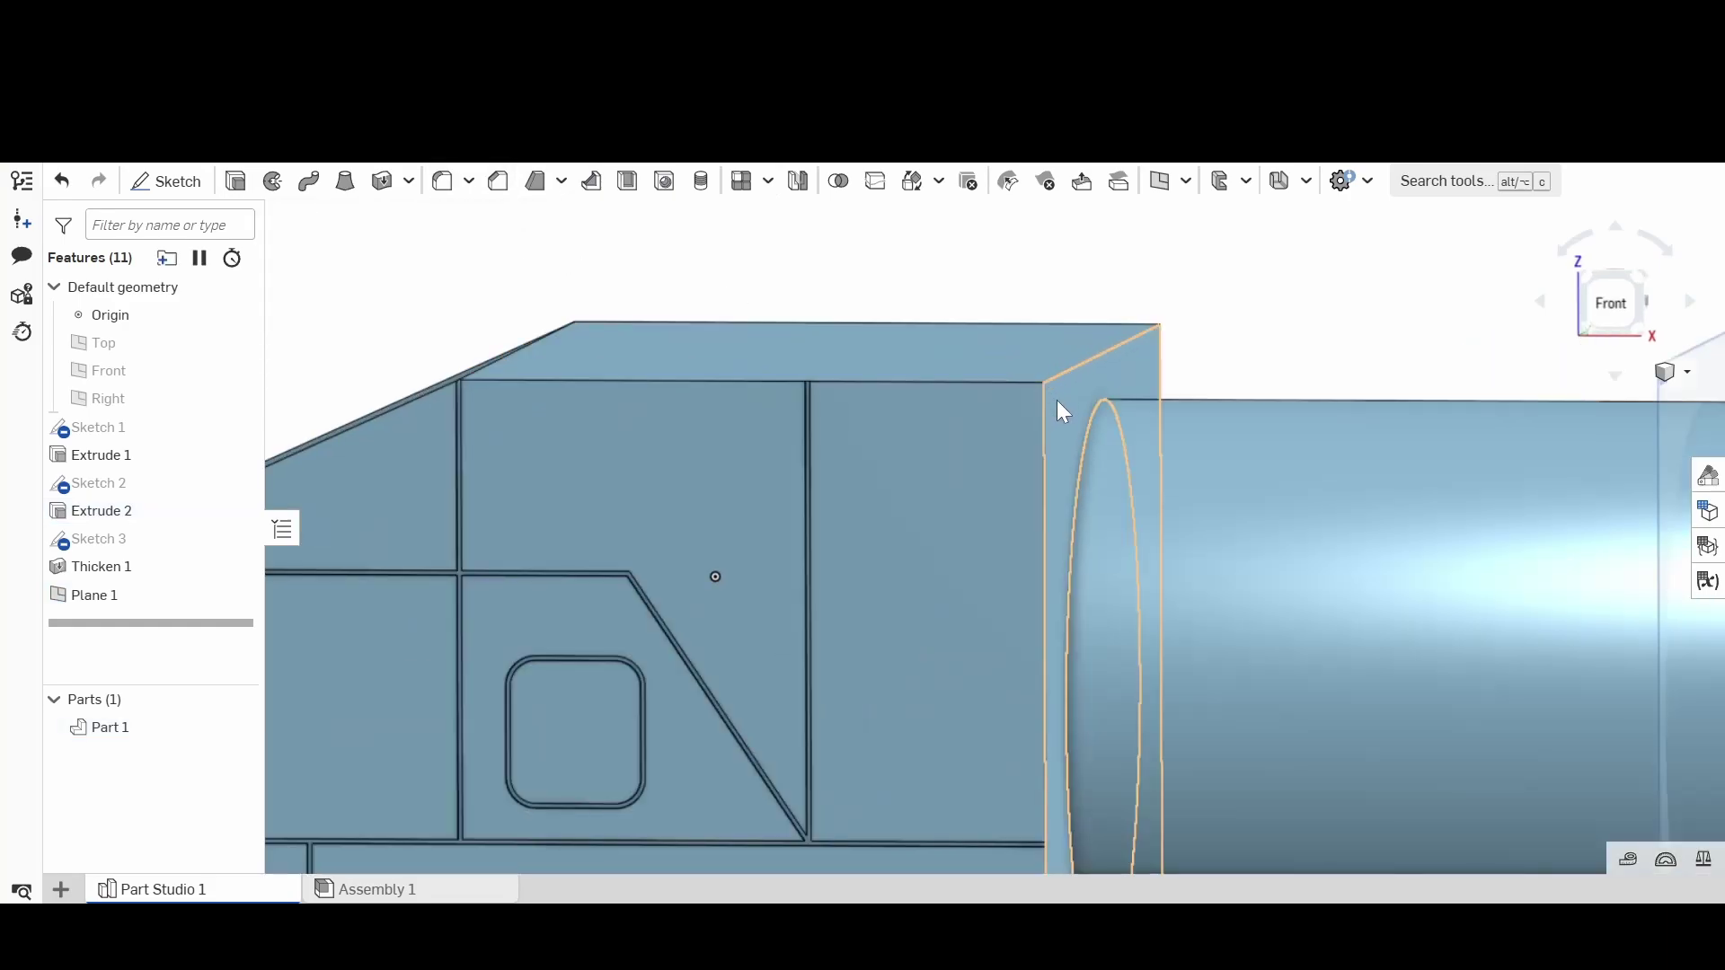
pyautogui.click(1056, 401)
pyautogui.click(1160, 181)
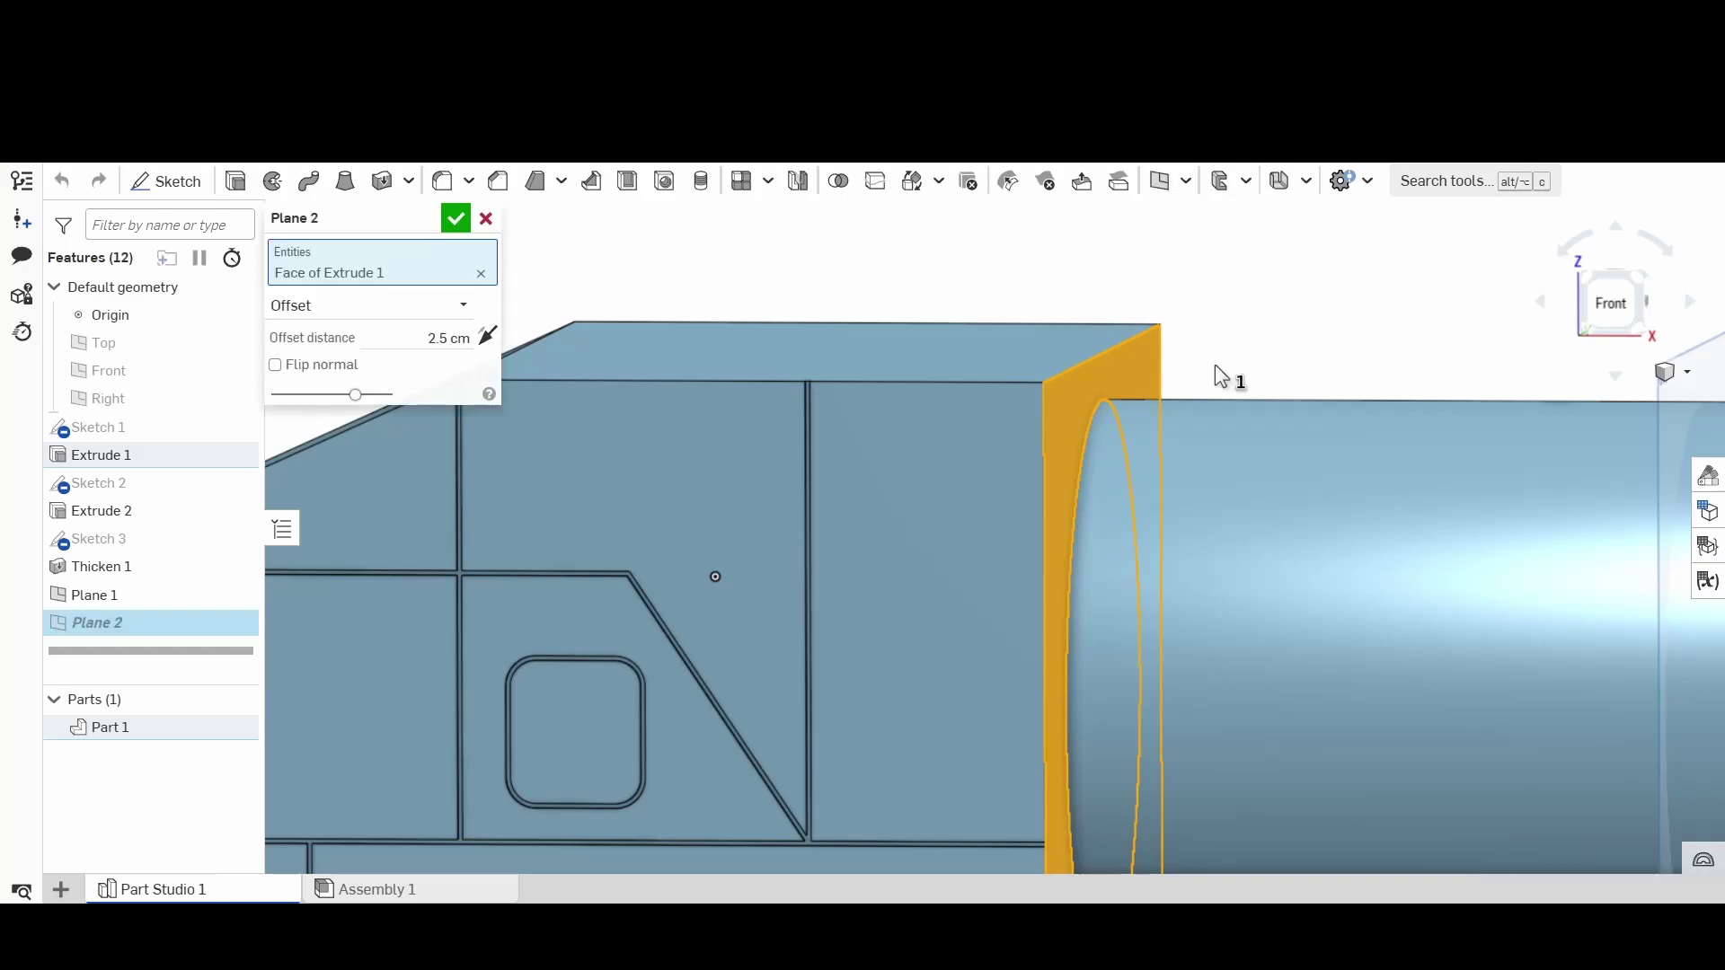
pyautogui.scroll(-3, 1215, 364)
pyautogui.scroll(-3, 1214, 364)
pyautogui.moveTo(1339, 453)
pyautogui.mouseDown(button='right')
pyautogui.moveTo(1356, 453)
pyautogui.moveTo(1339, 453)
pyautogui.mouseUp(button='right')
pyautogui.click(455, 220)
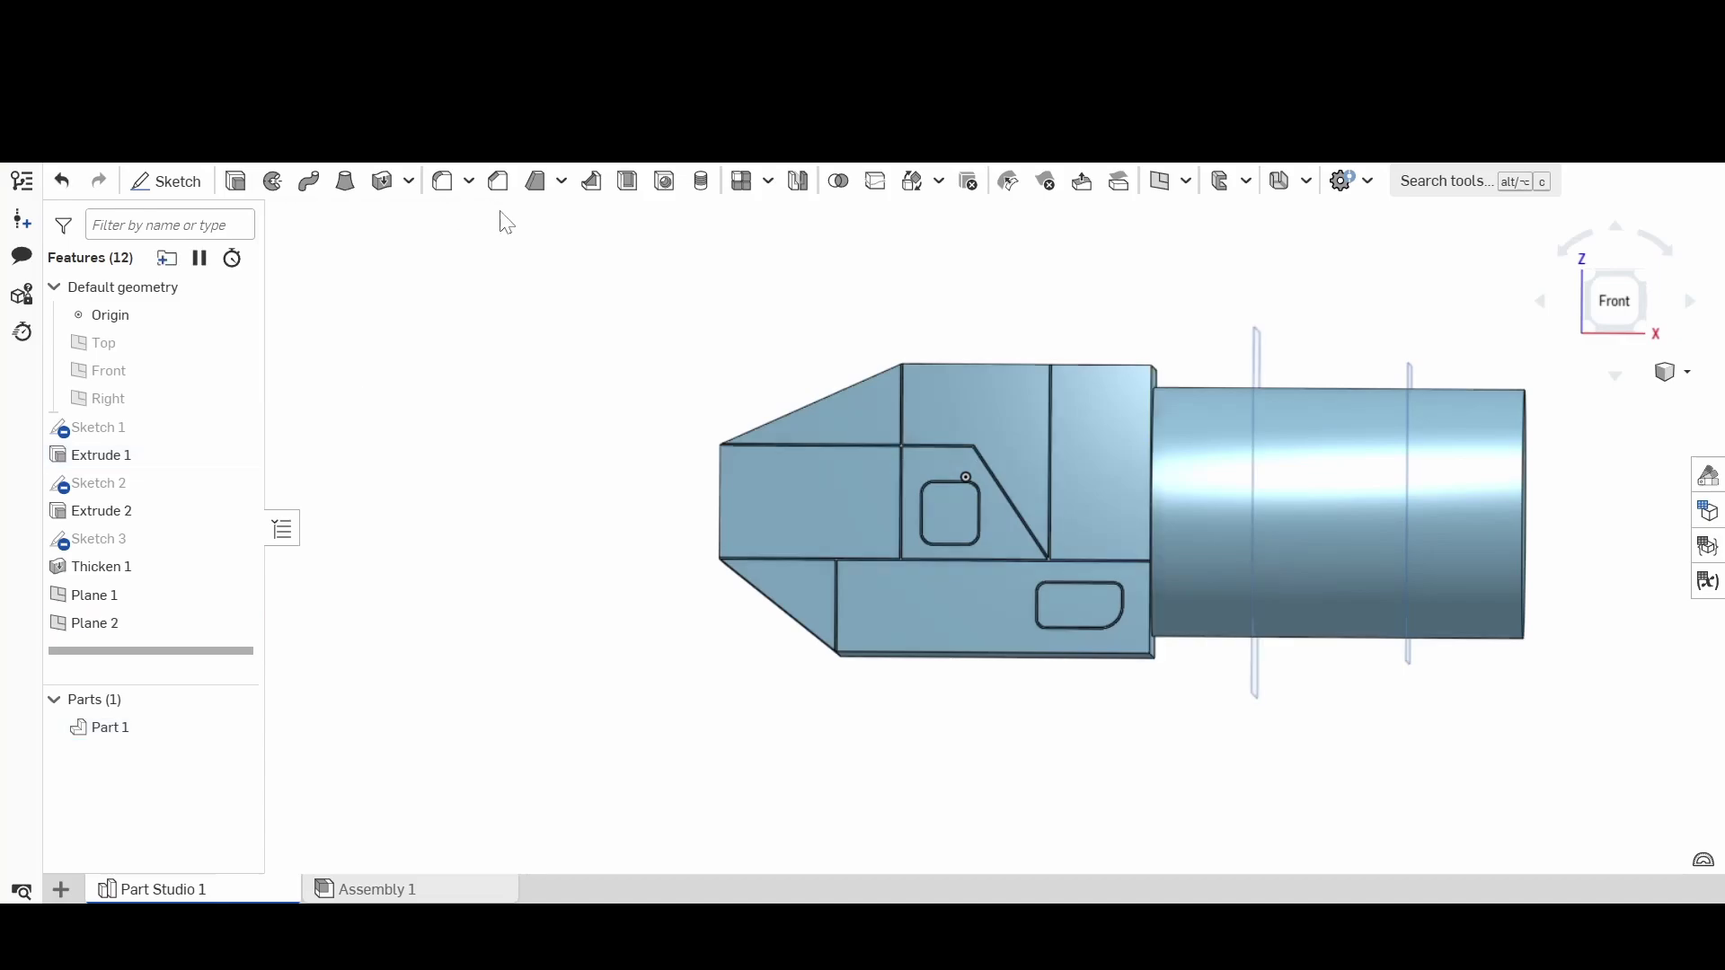
# Step: Split Part 1 with Plane 1 through the cylinder, keeping the tool and both sides
pyautogui.moveTo(1297, 422); pyautogui.dragTo(1256, 445, button='right')
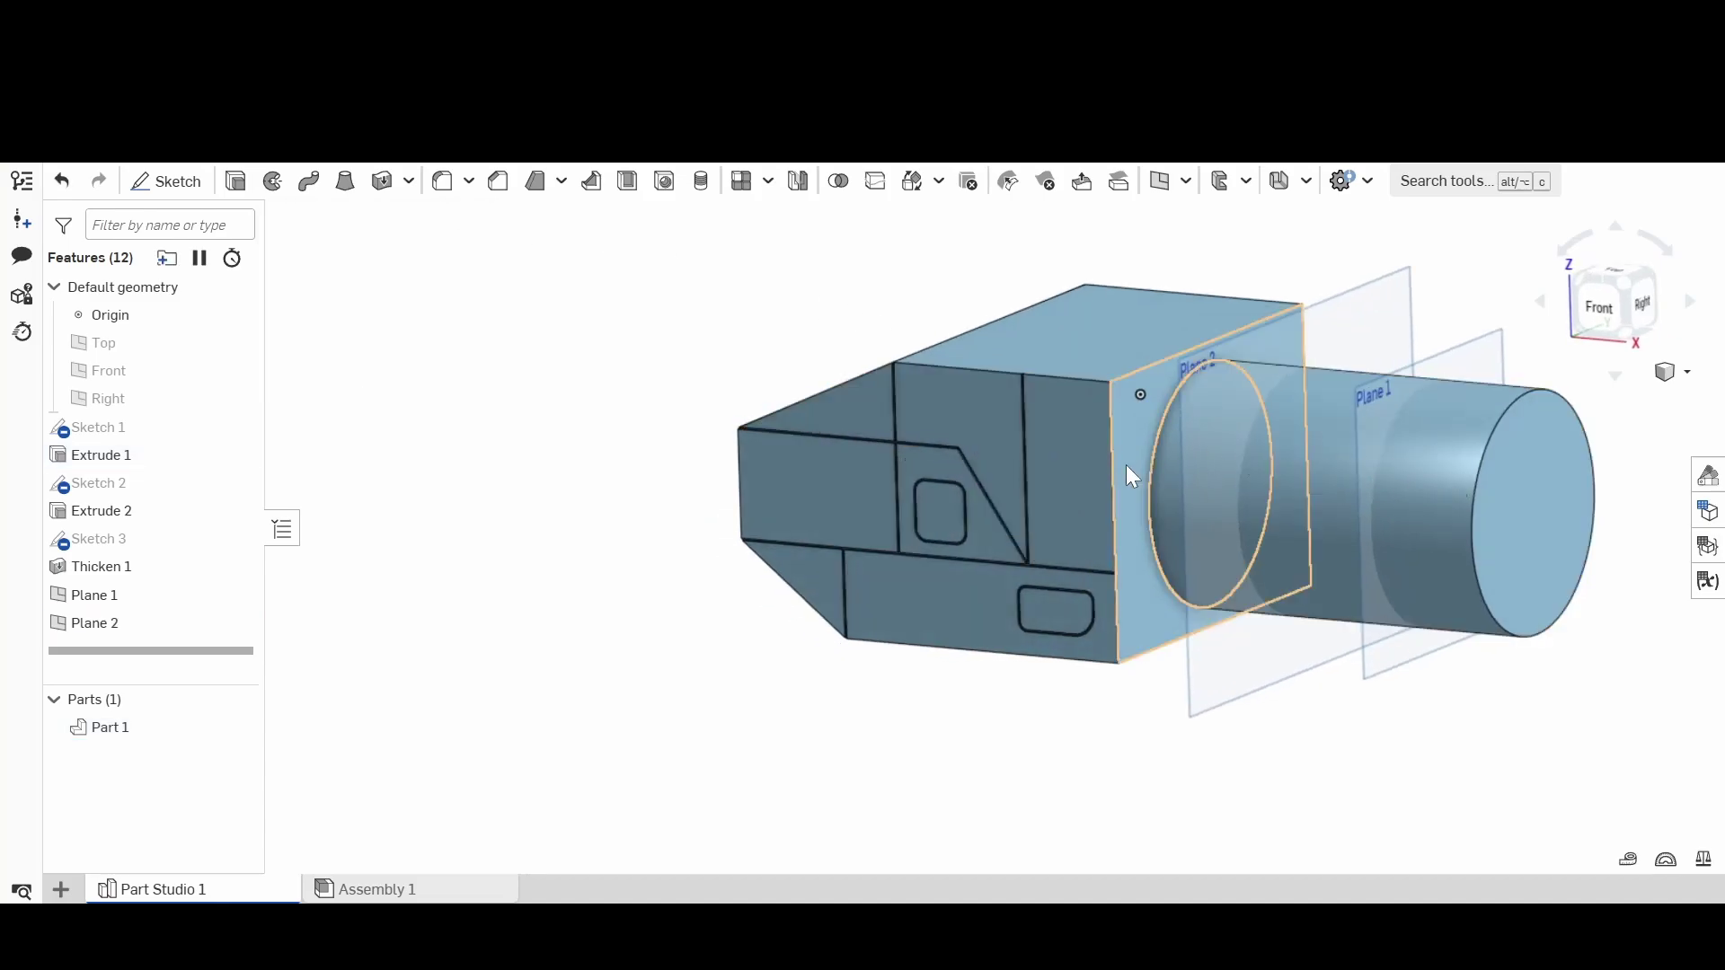
pyautogui.click(237, 728)
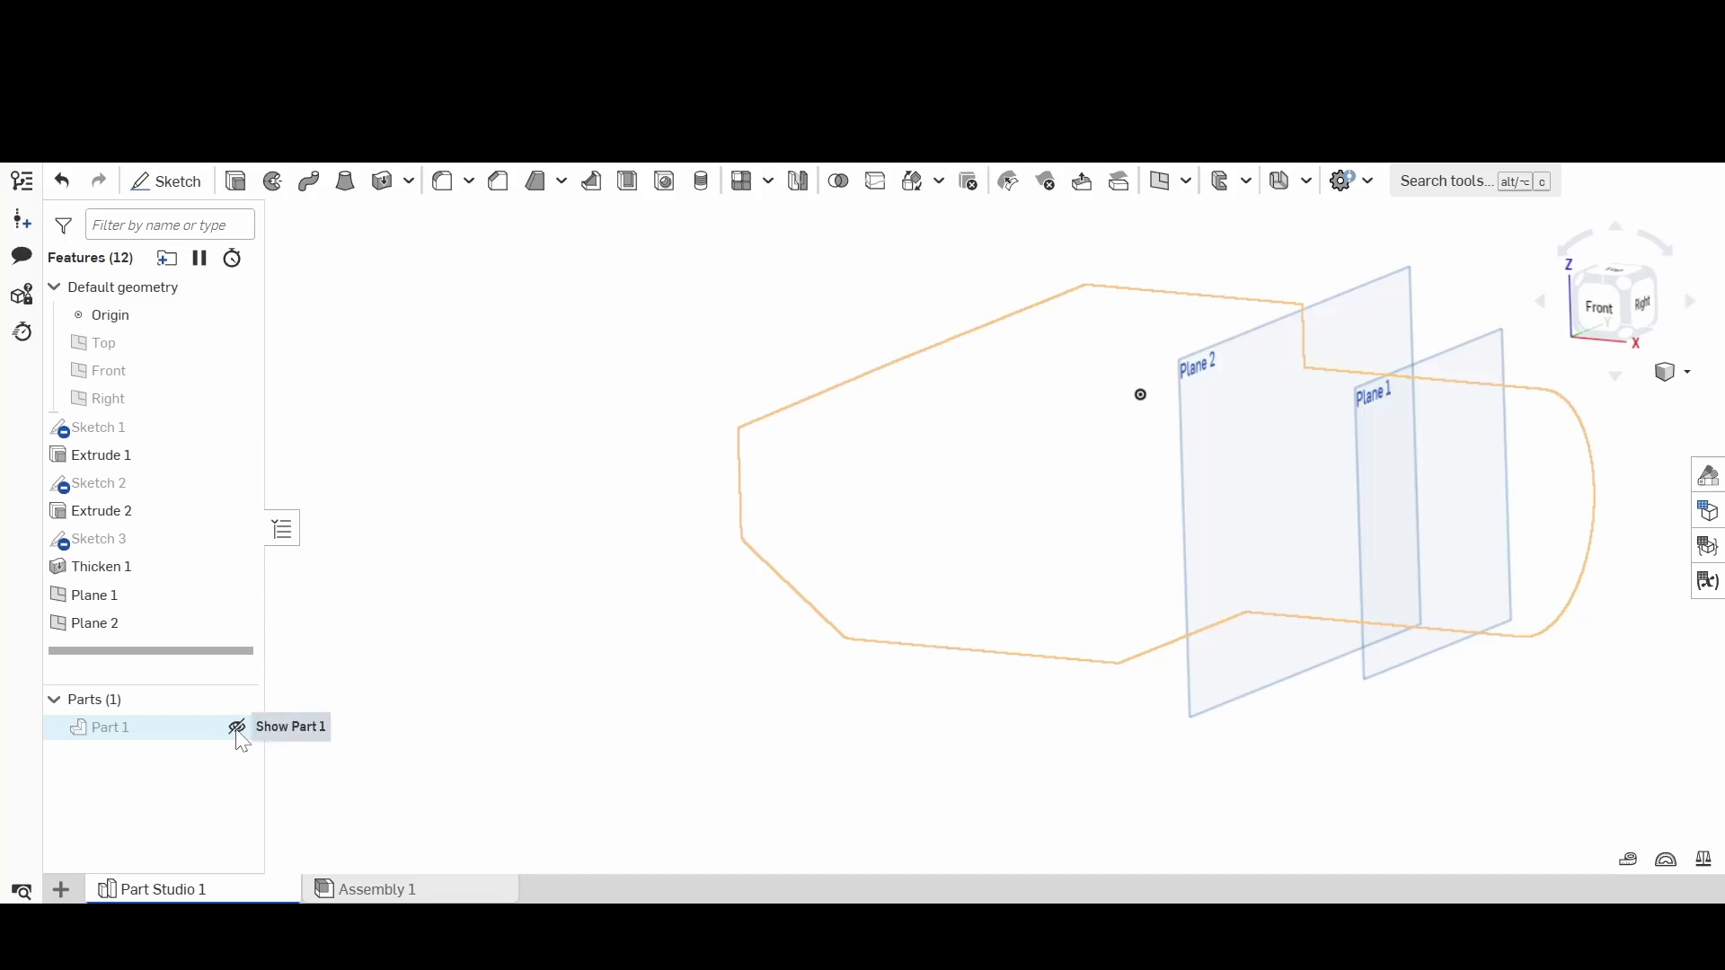
pyautogui.click(237, 728)
pyautogui.click(1404, 476)
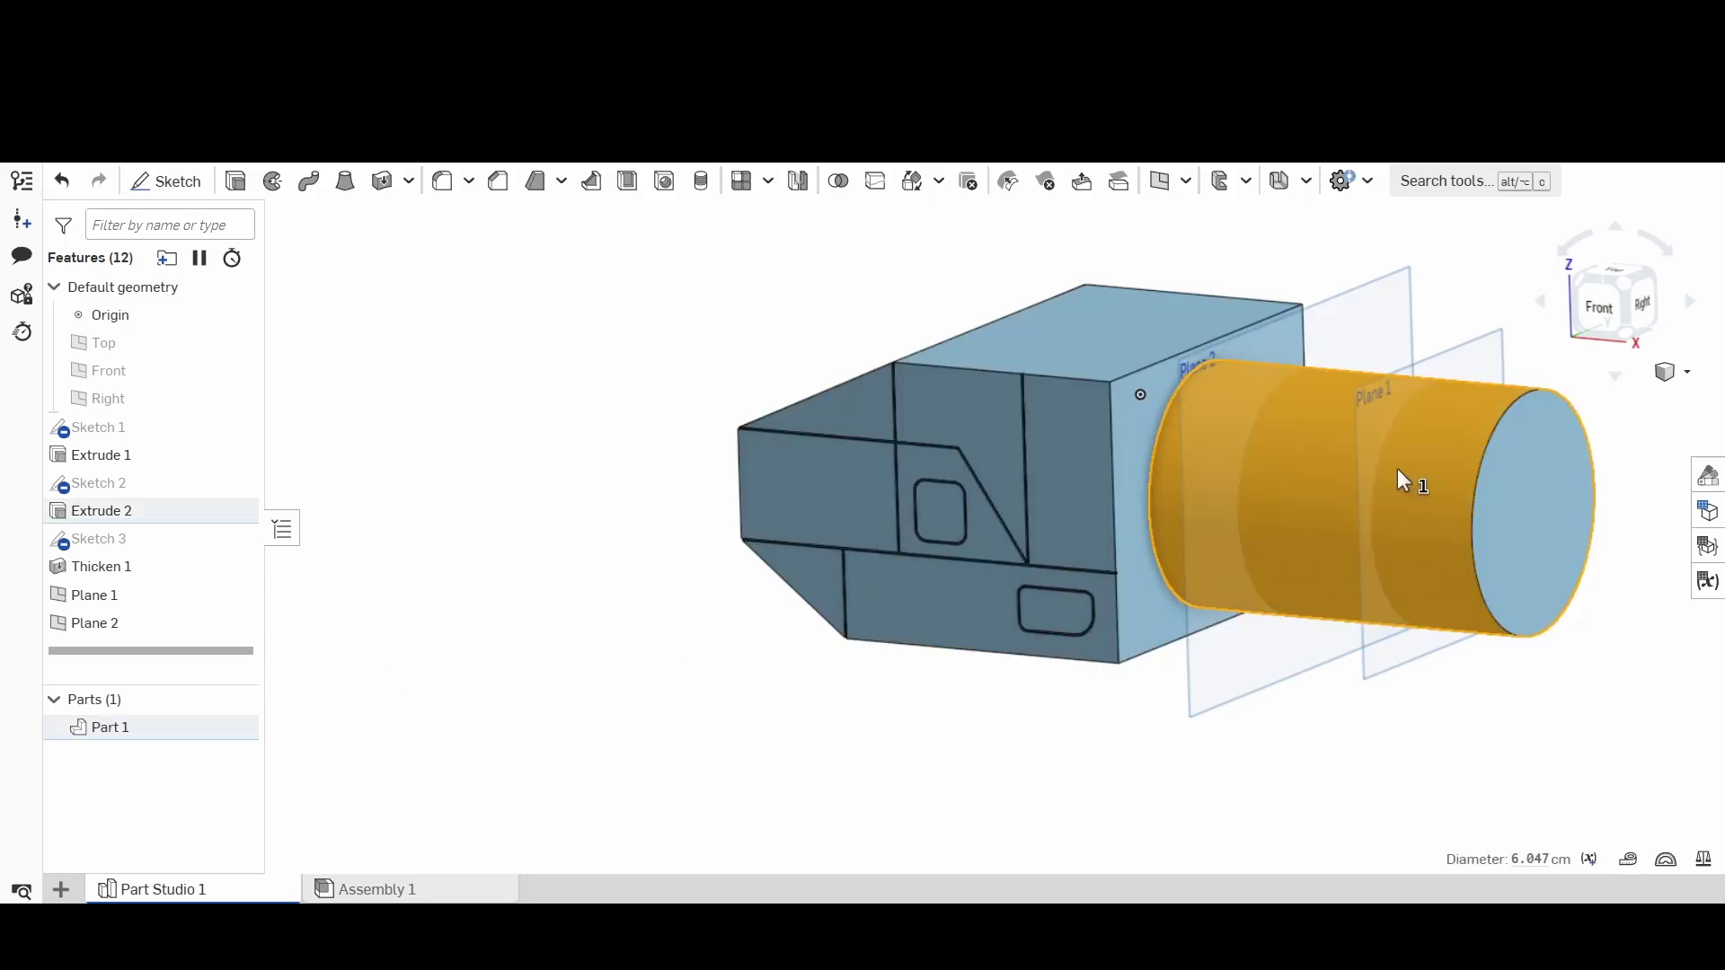
pyautogui.click(874, 182)
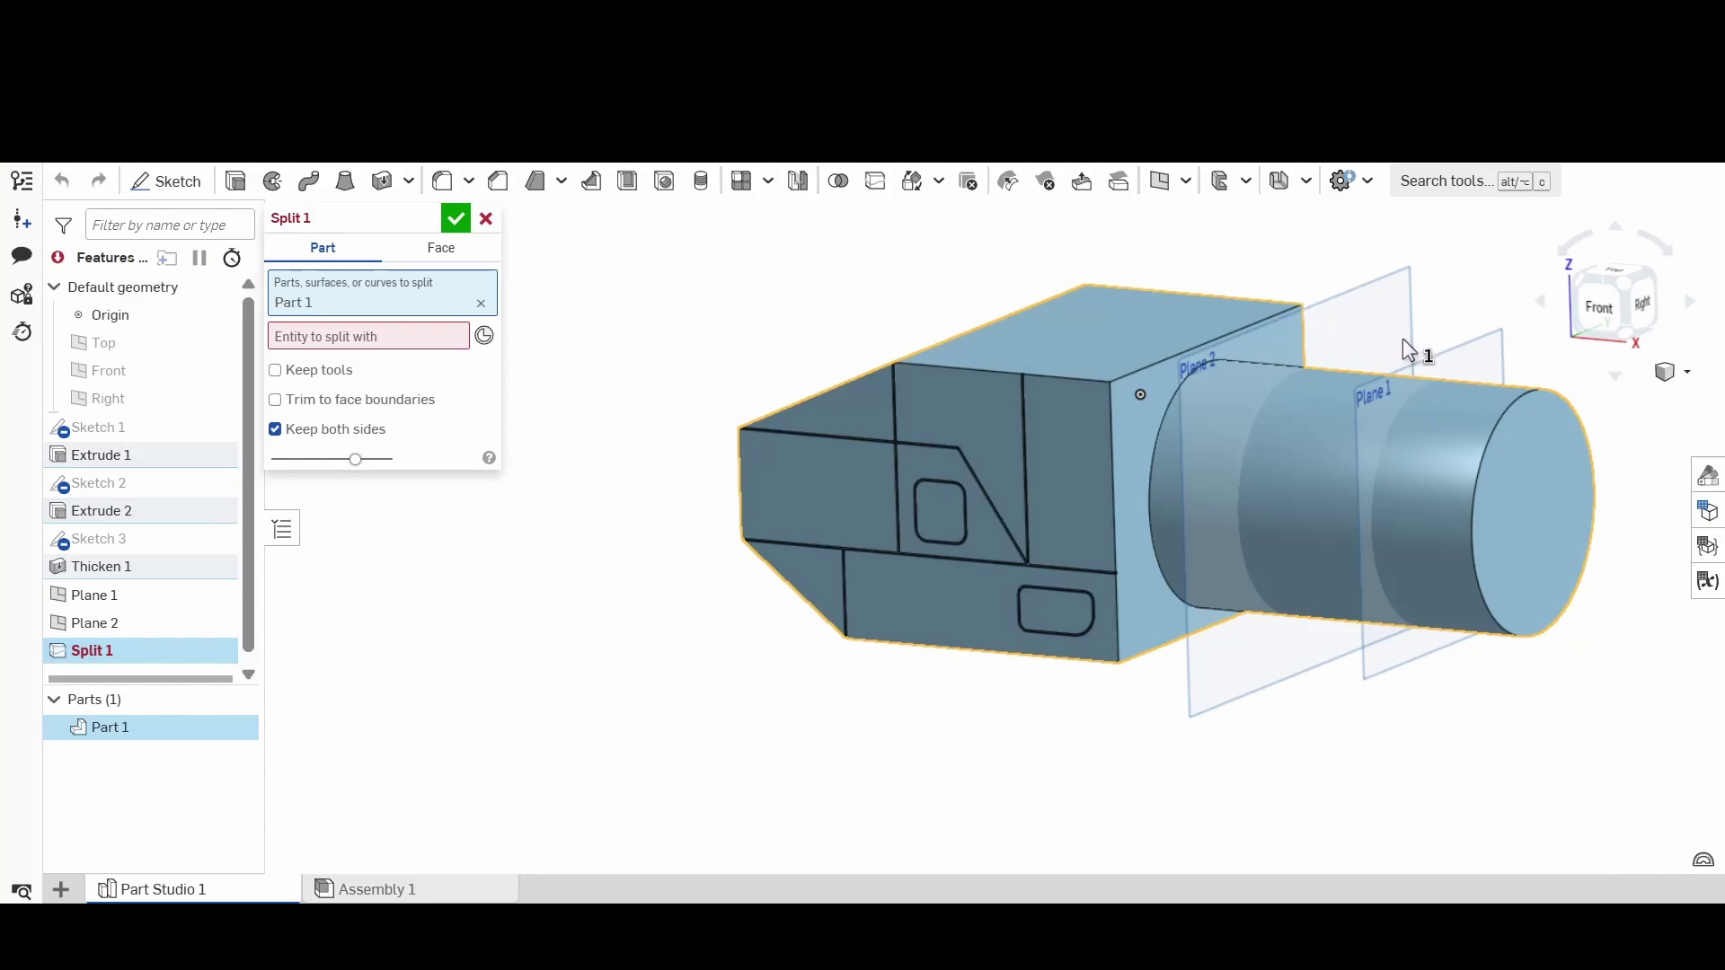
pyautogui.click(429, 338)
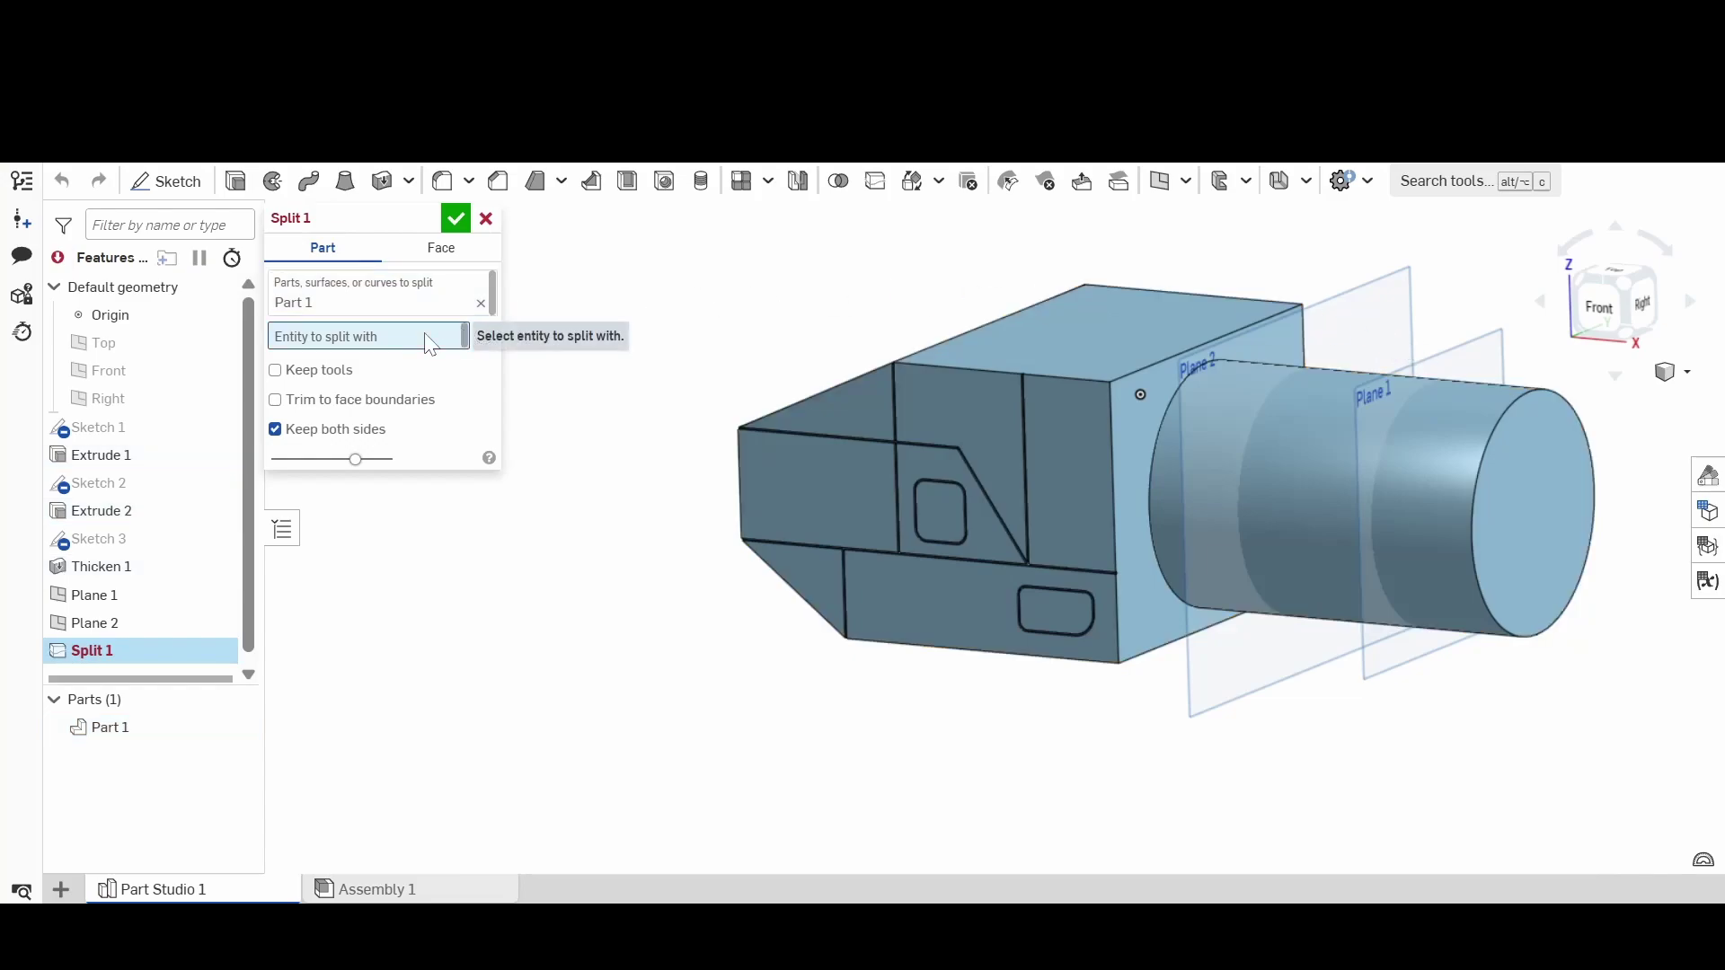
pyautogui.click(1479, 364)
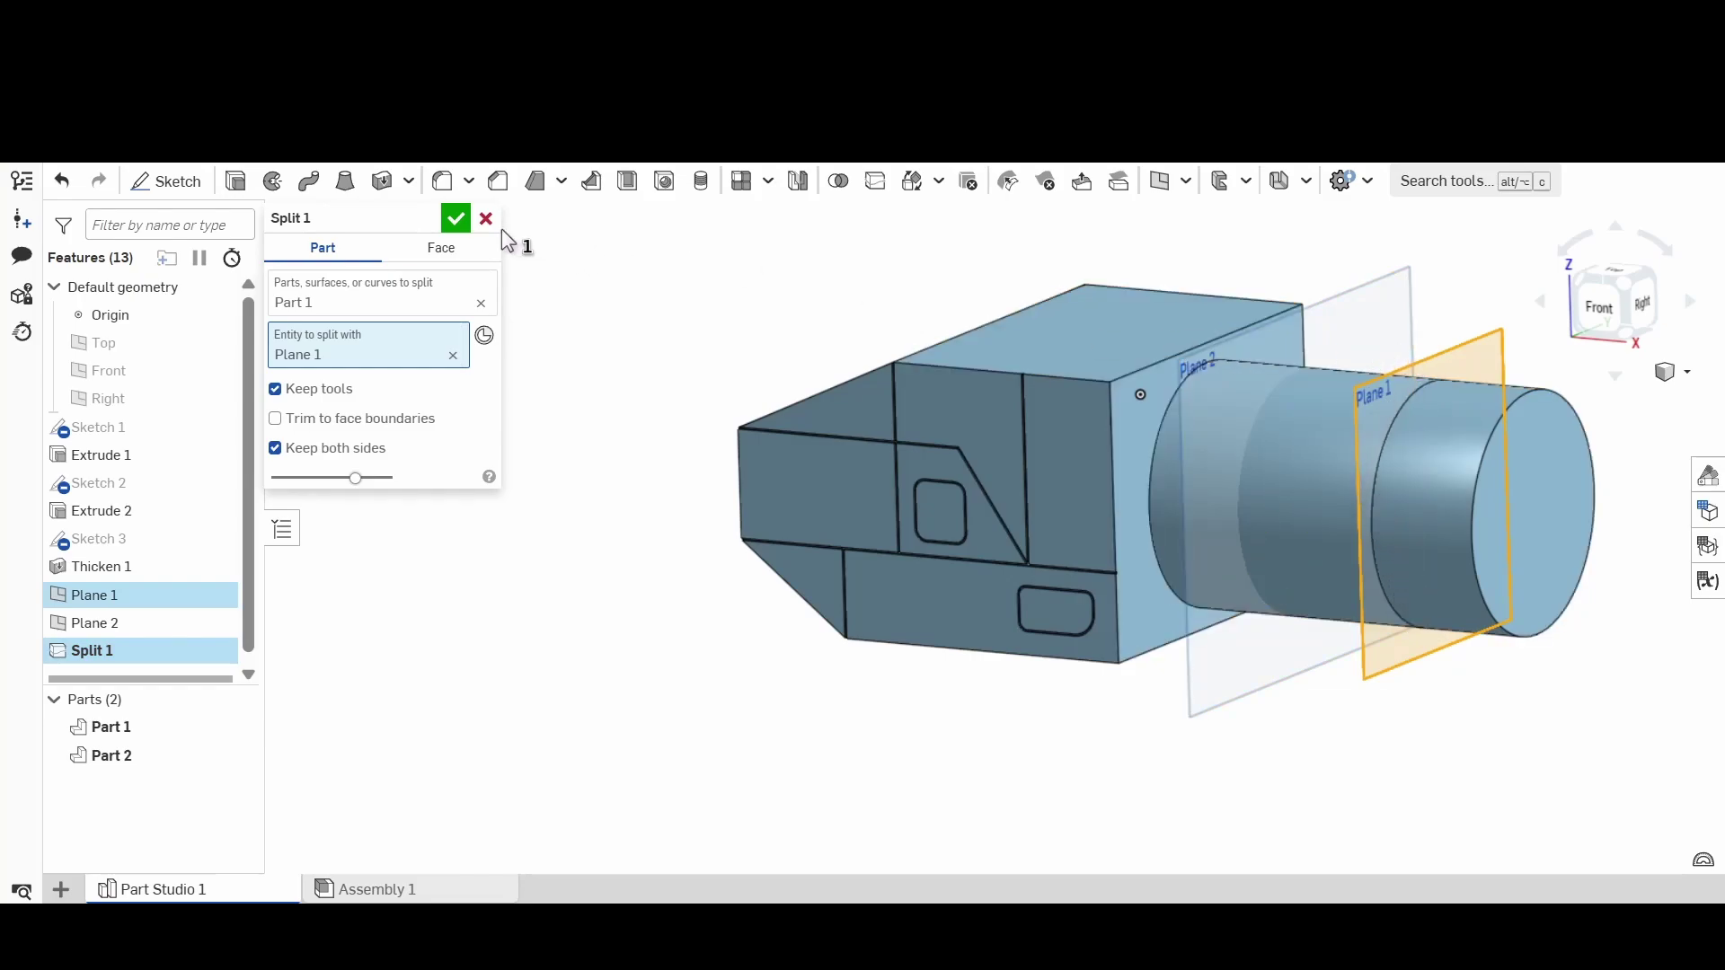
pyautogui.click(457, 219)
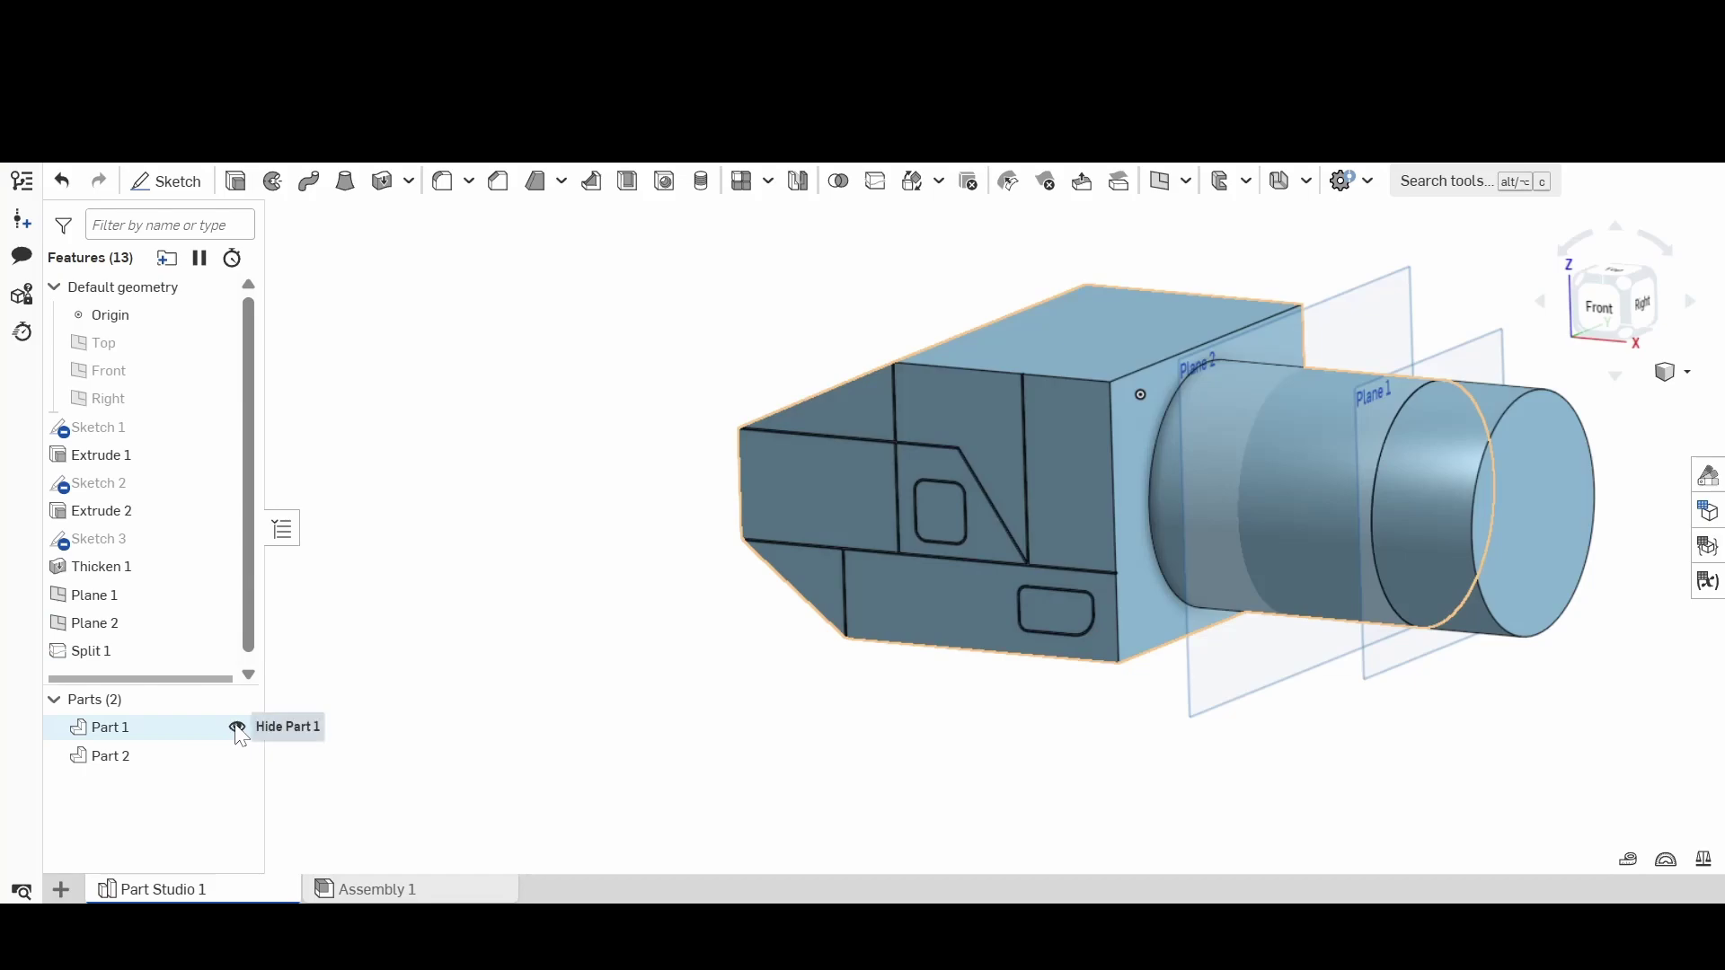
# Step: Toggle the visibility of Part 1 and Part 2 to check which body each one is
pyautogui.click(237, 728)
pyautogui.click(238, 727)
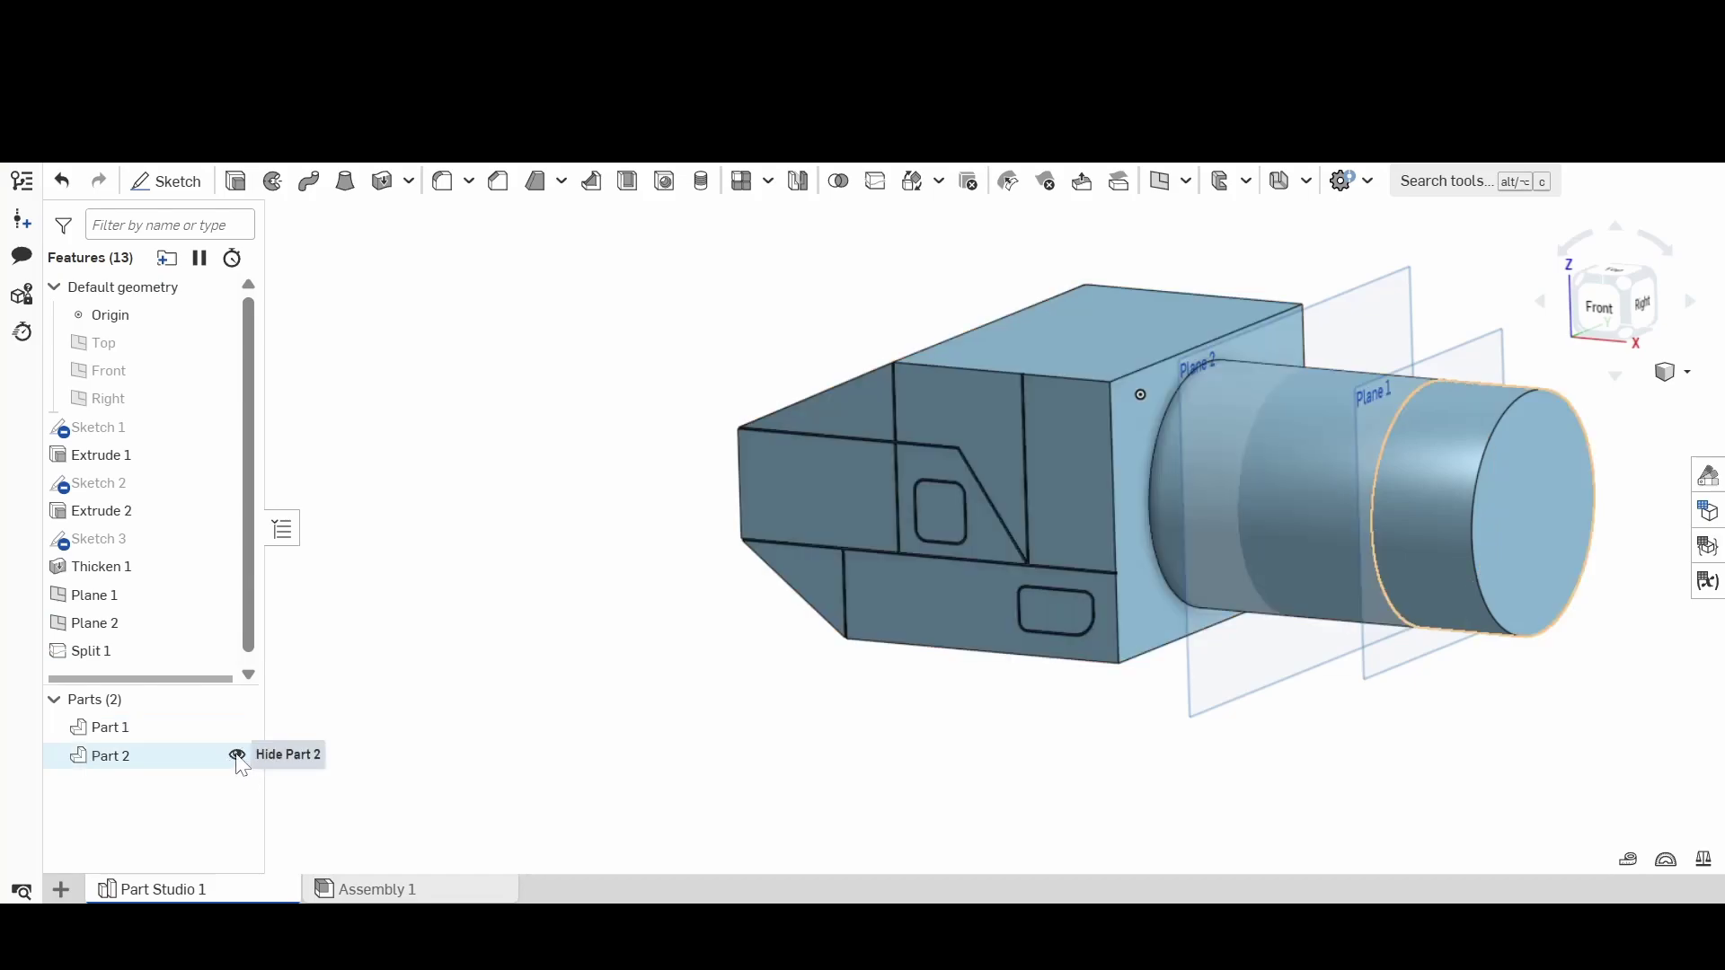
pyautogui.click(237, 755)
pyautogui.click(237, 756)
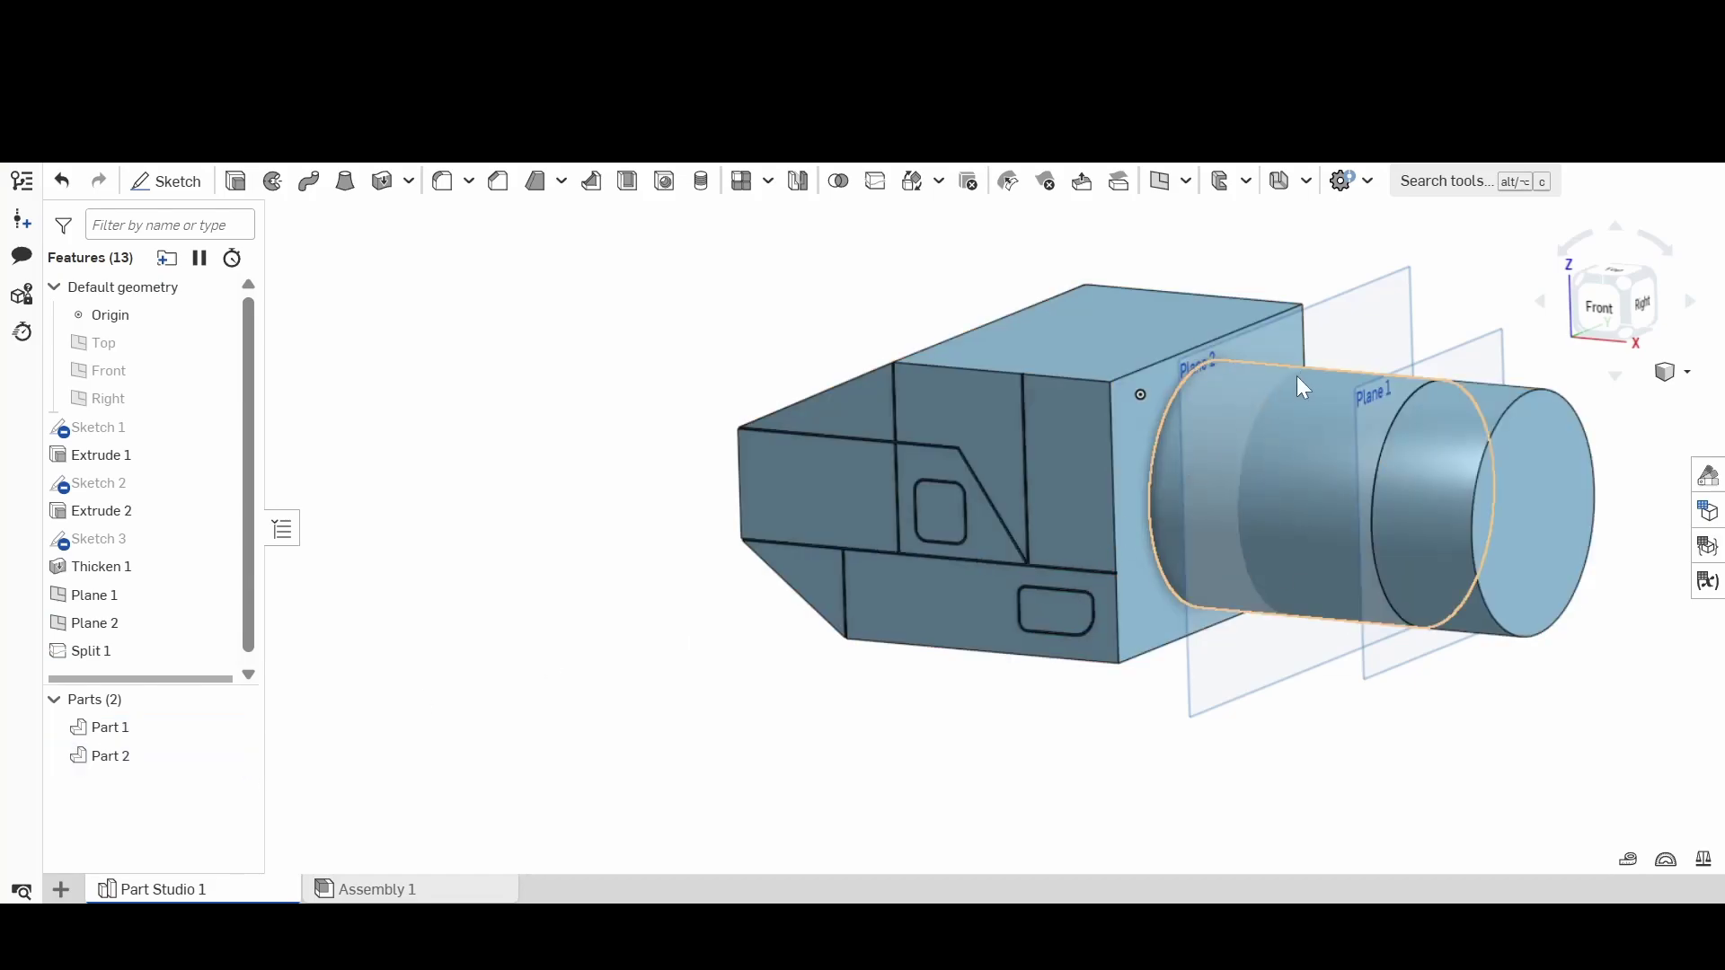
# Step: Split Part 1 with Plane 2 through the cylinder near the block, keeping the tool and both sides
pyautogui.click(1292, 428)
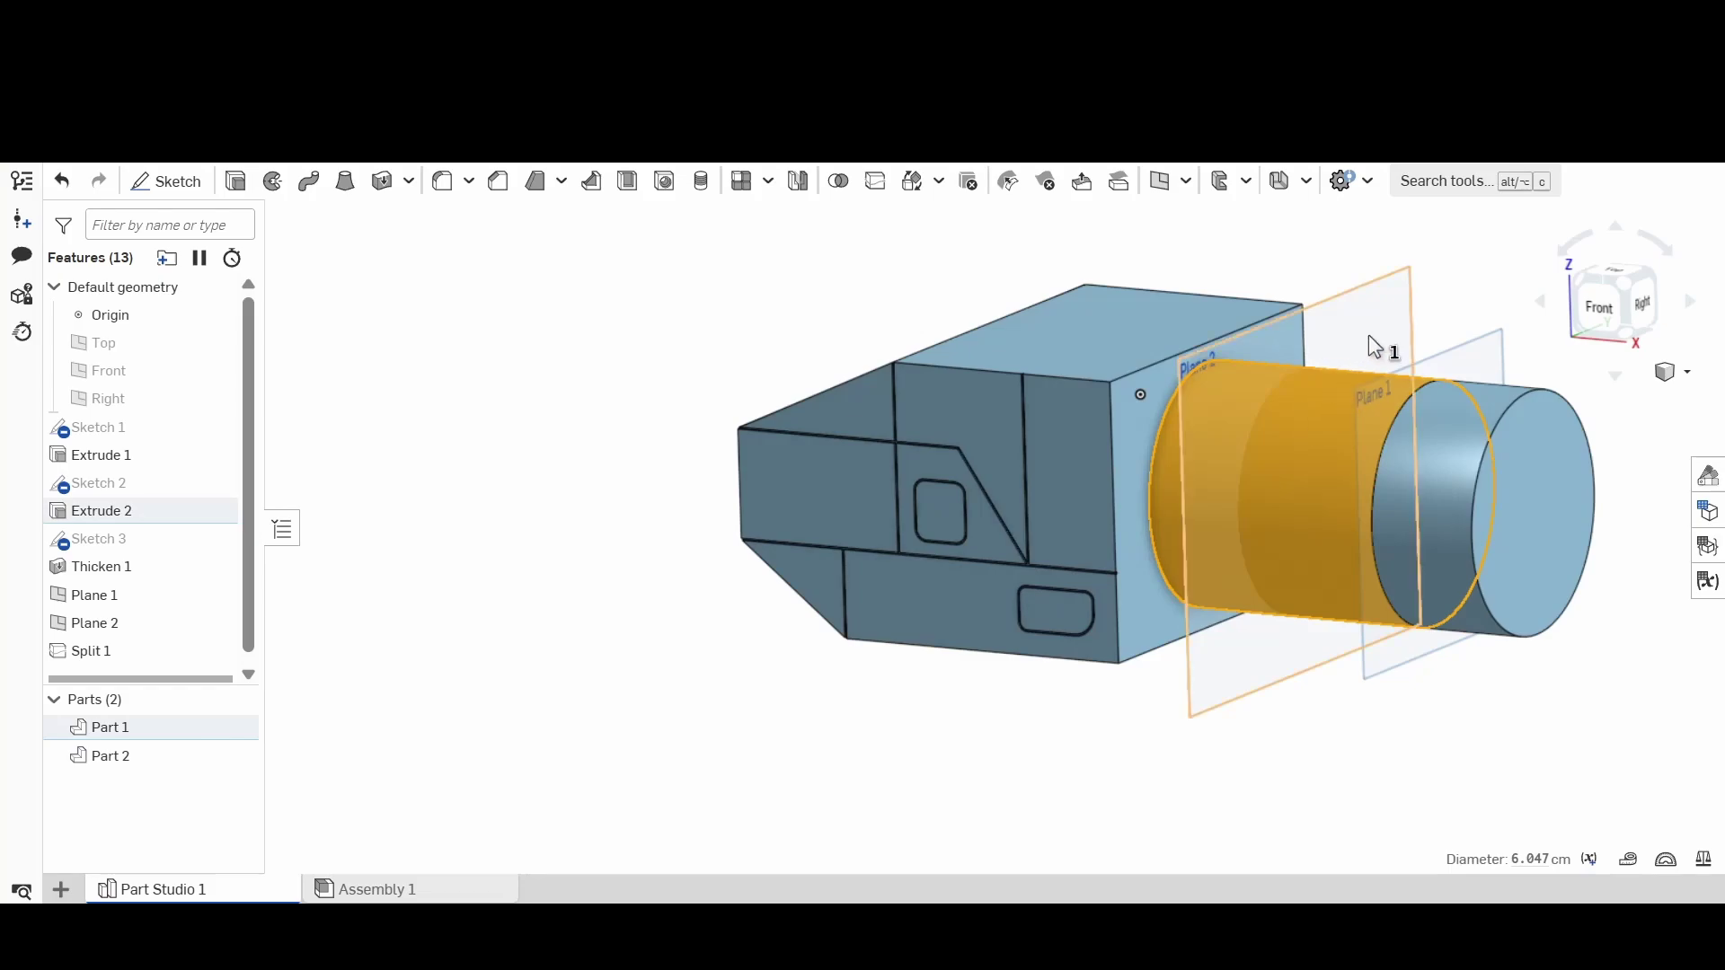
pyautogui.click(877, 183)
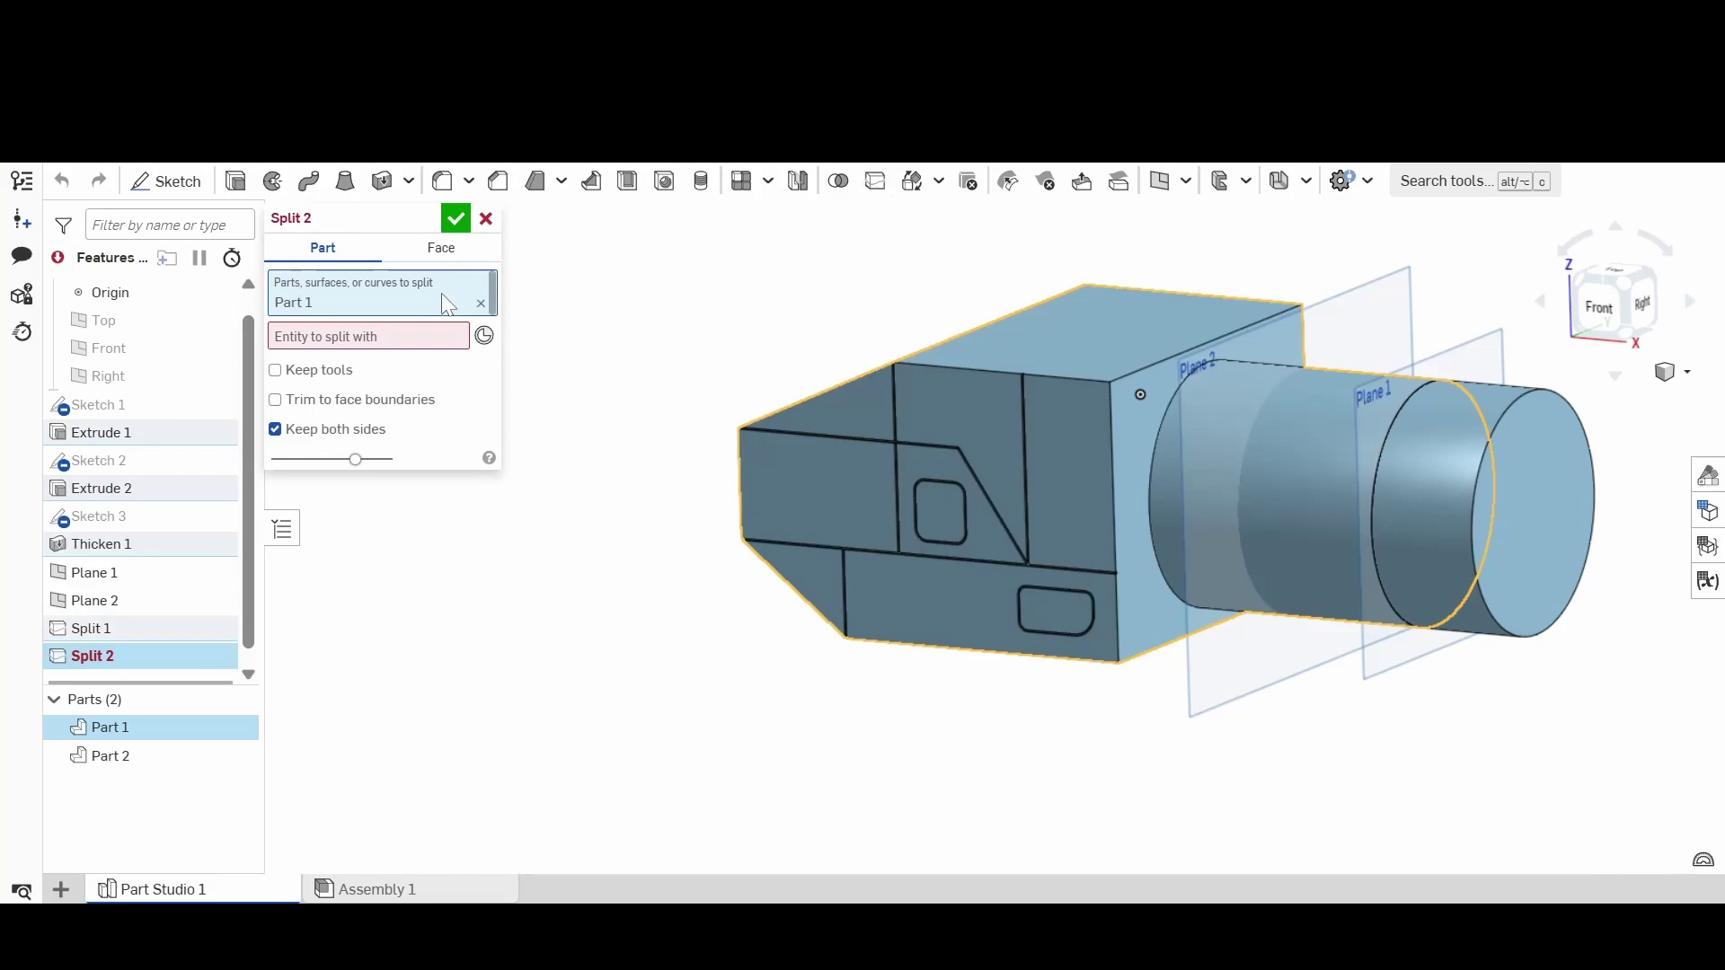
pyautogui.click(463, 337)
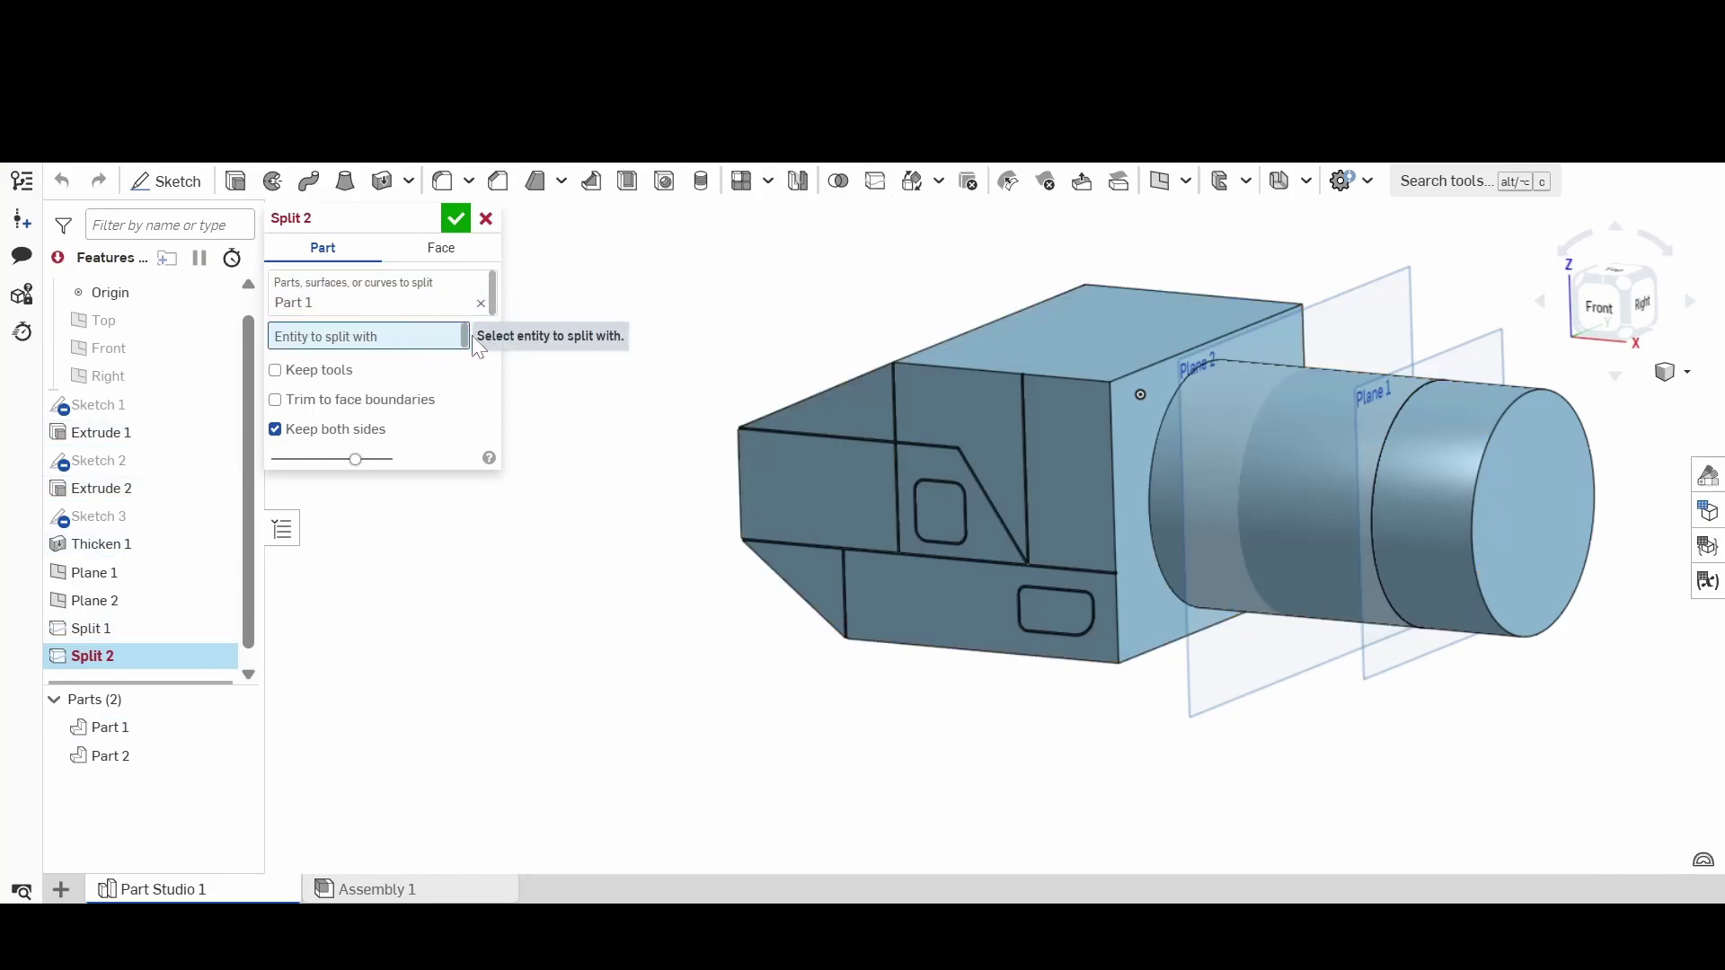
pyautogui.click(1356, 316)
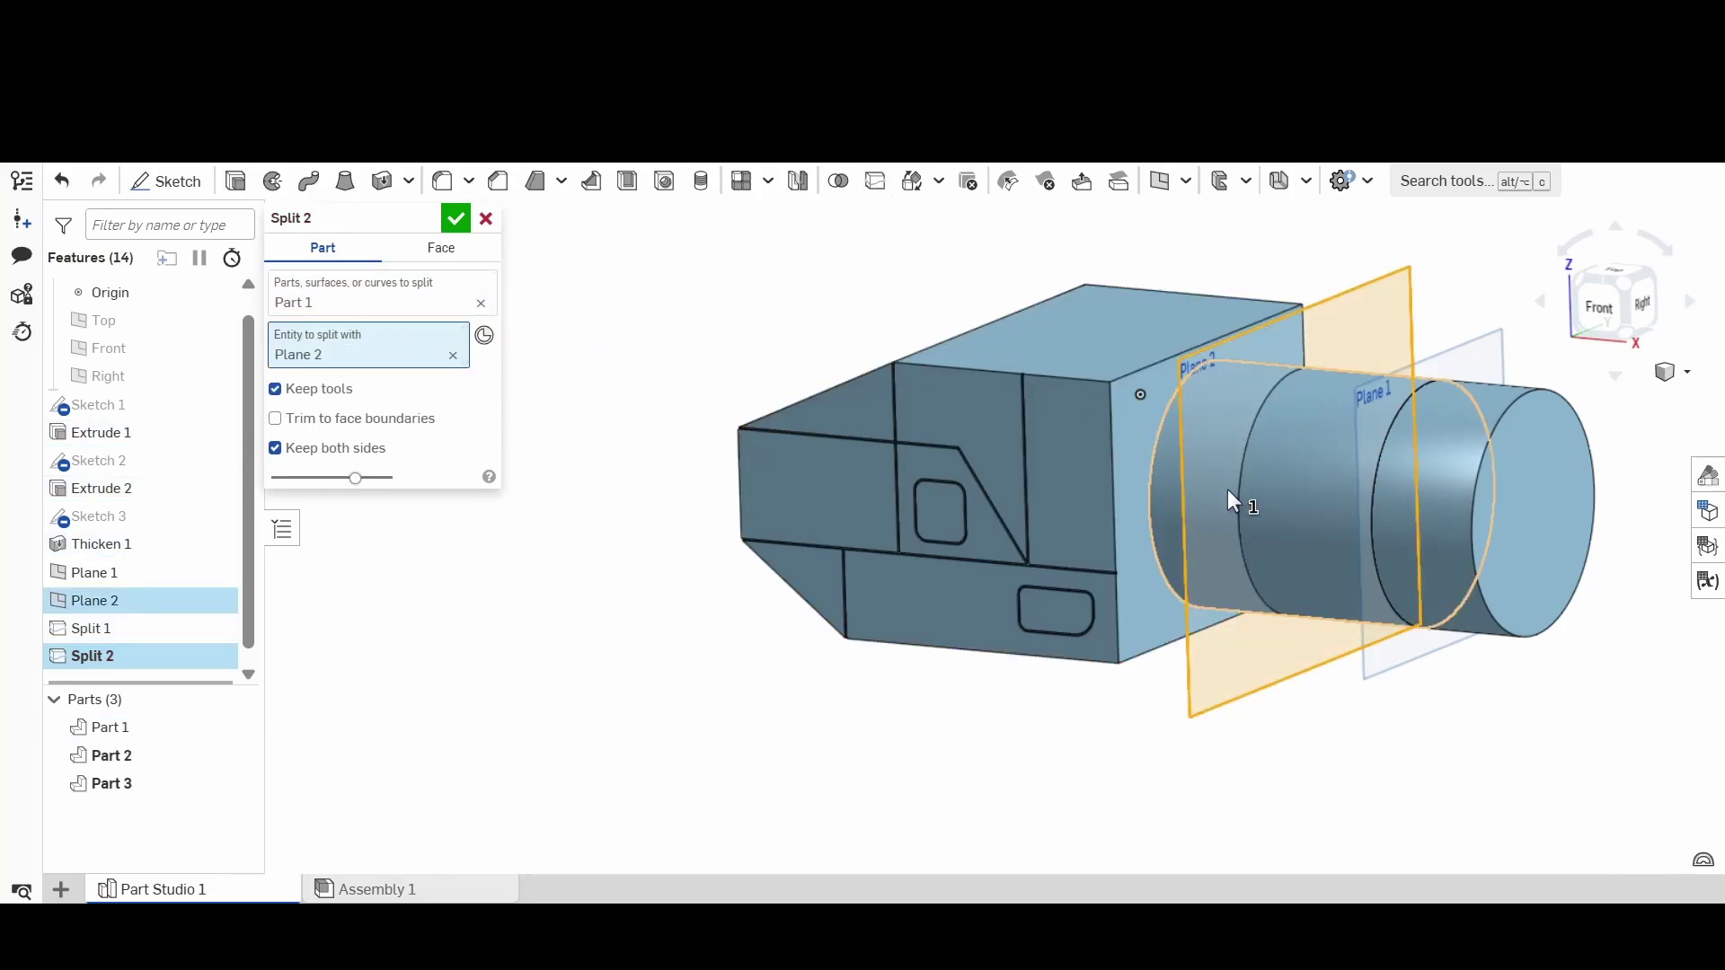
pyautogui.click(454, 218)
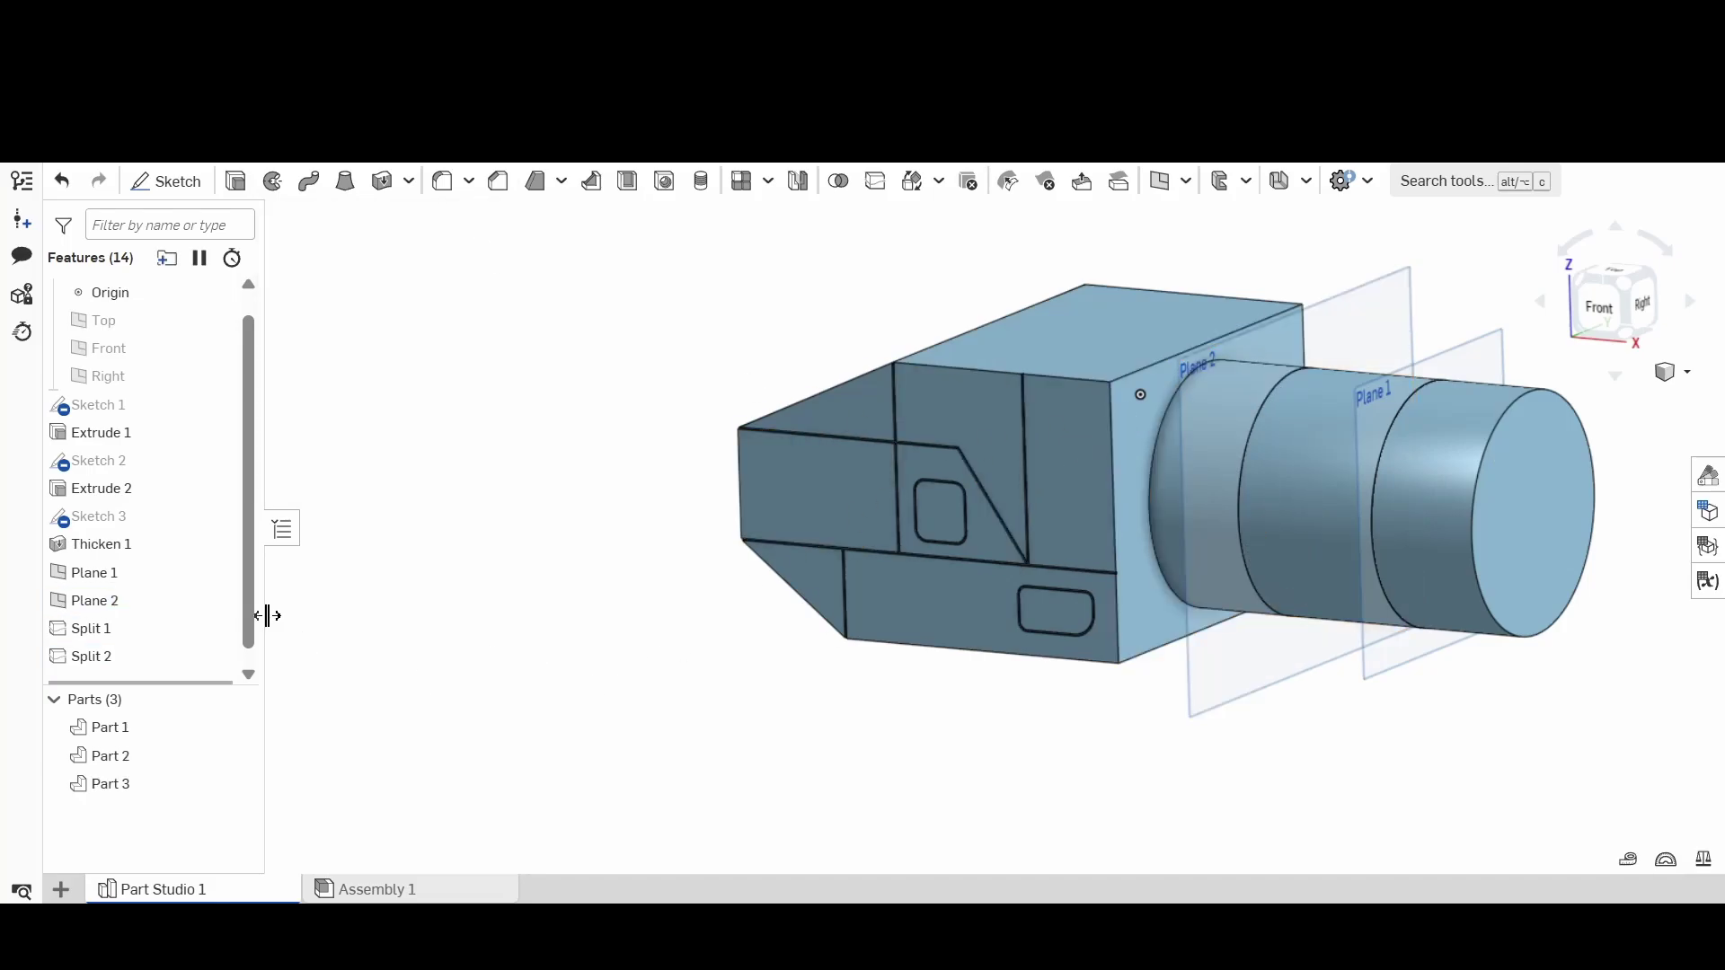
# Step: Hide Plane 1, Plane 2 and the middle cylinder section, Part 3, to expose the cut faces on either side
pyautogui.click(216, 573)
pyautogui.click(217, 601)
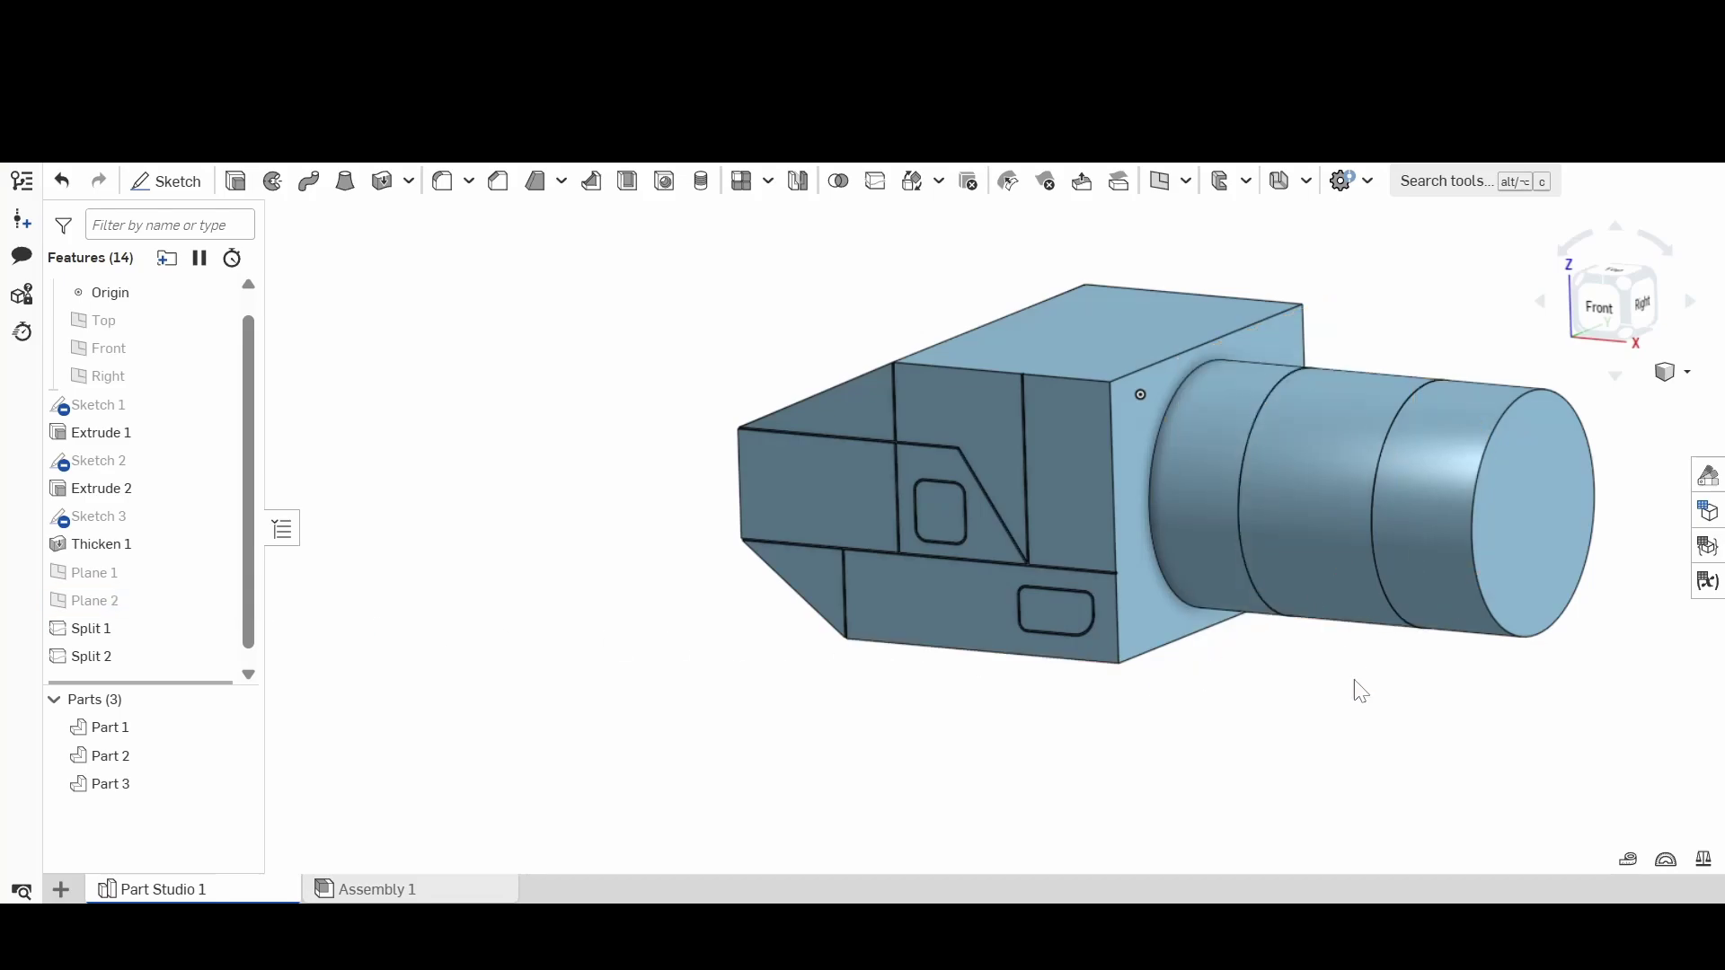
pyautogui.moveTo(1370, 743); pyautogui.dragTo(1432, 756, button='right')
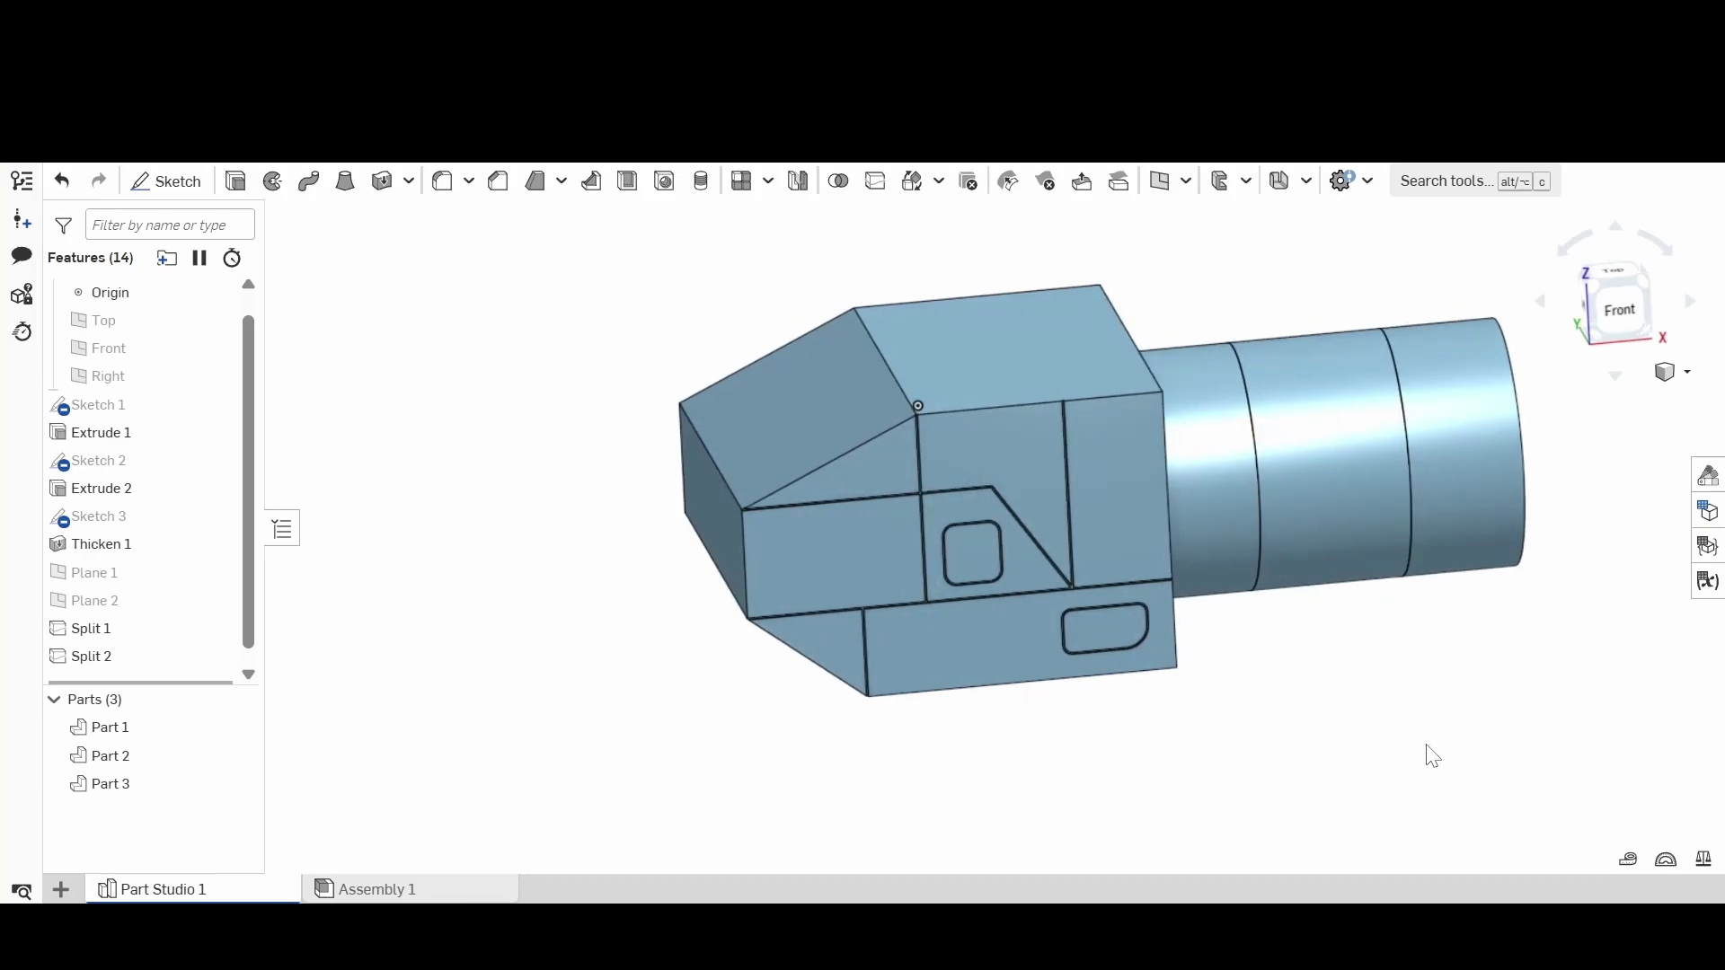
pyautogui.click(1362, 517)
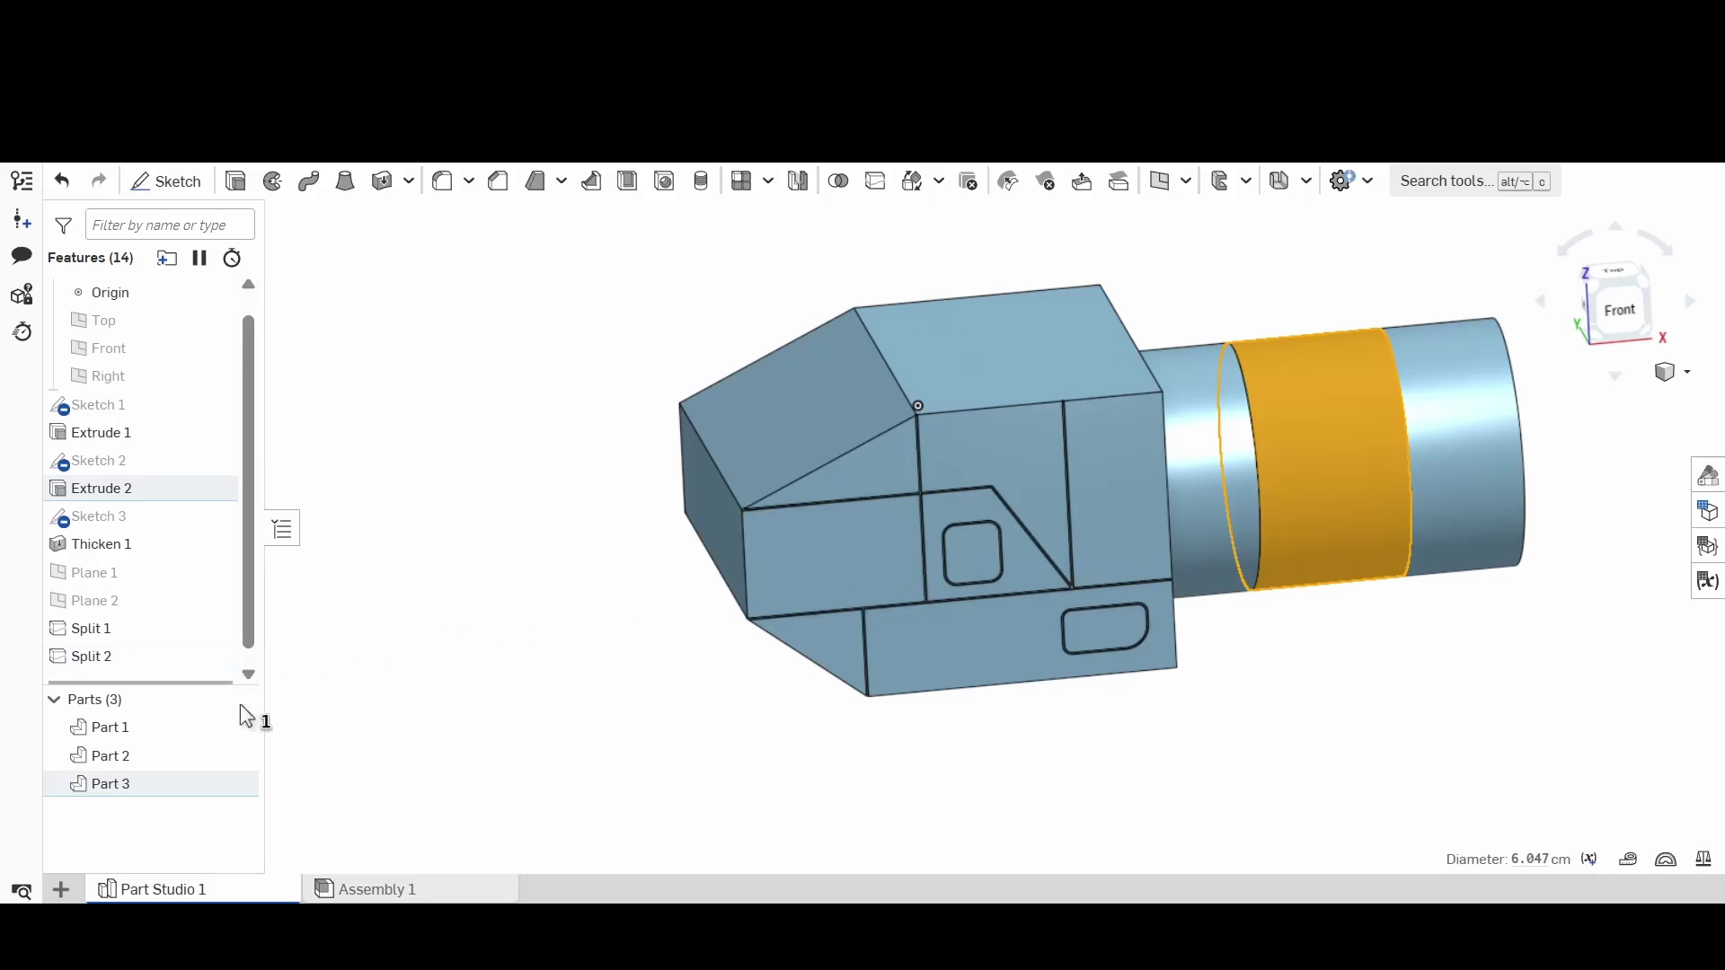
pyautogui.click(238, 785)
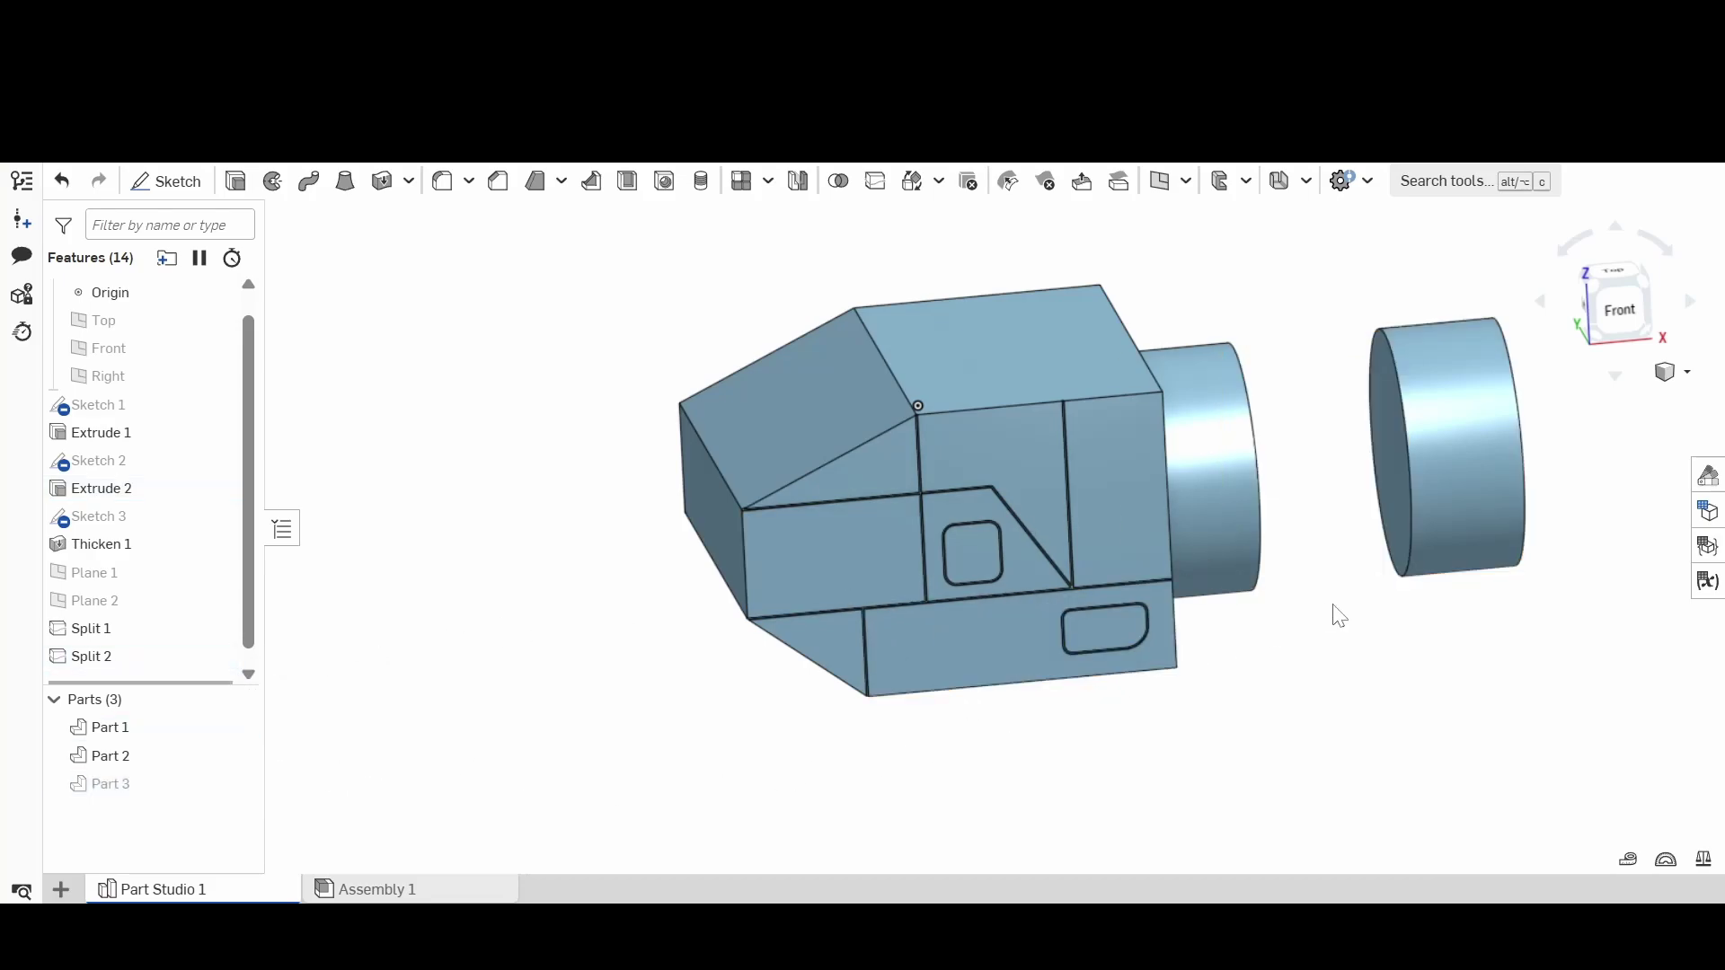
pyautogui.moveTo(1338, 616); pyautogui.dragTo(1301, 616, button='right')
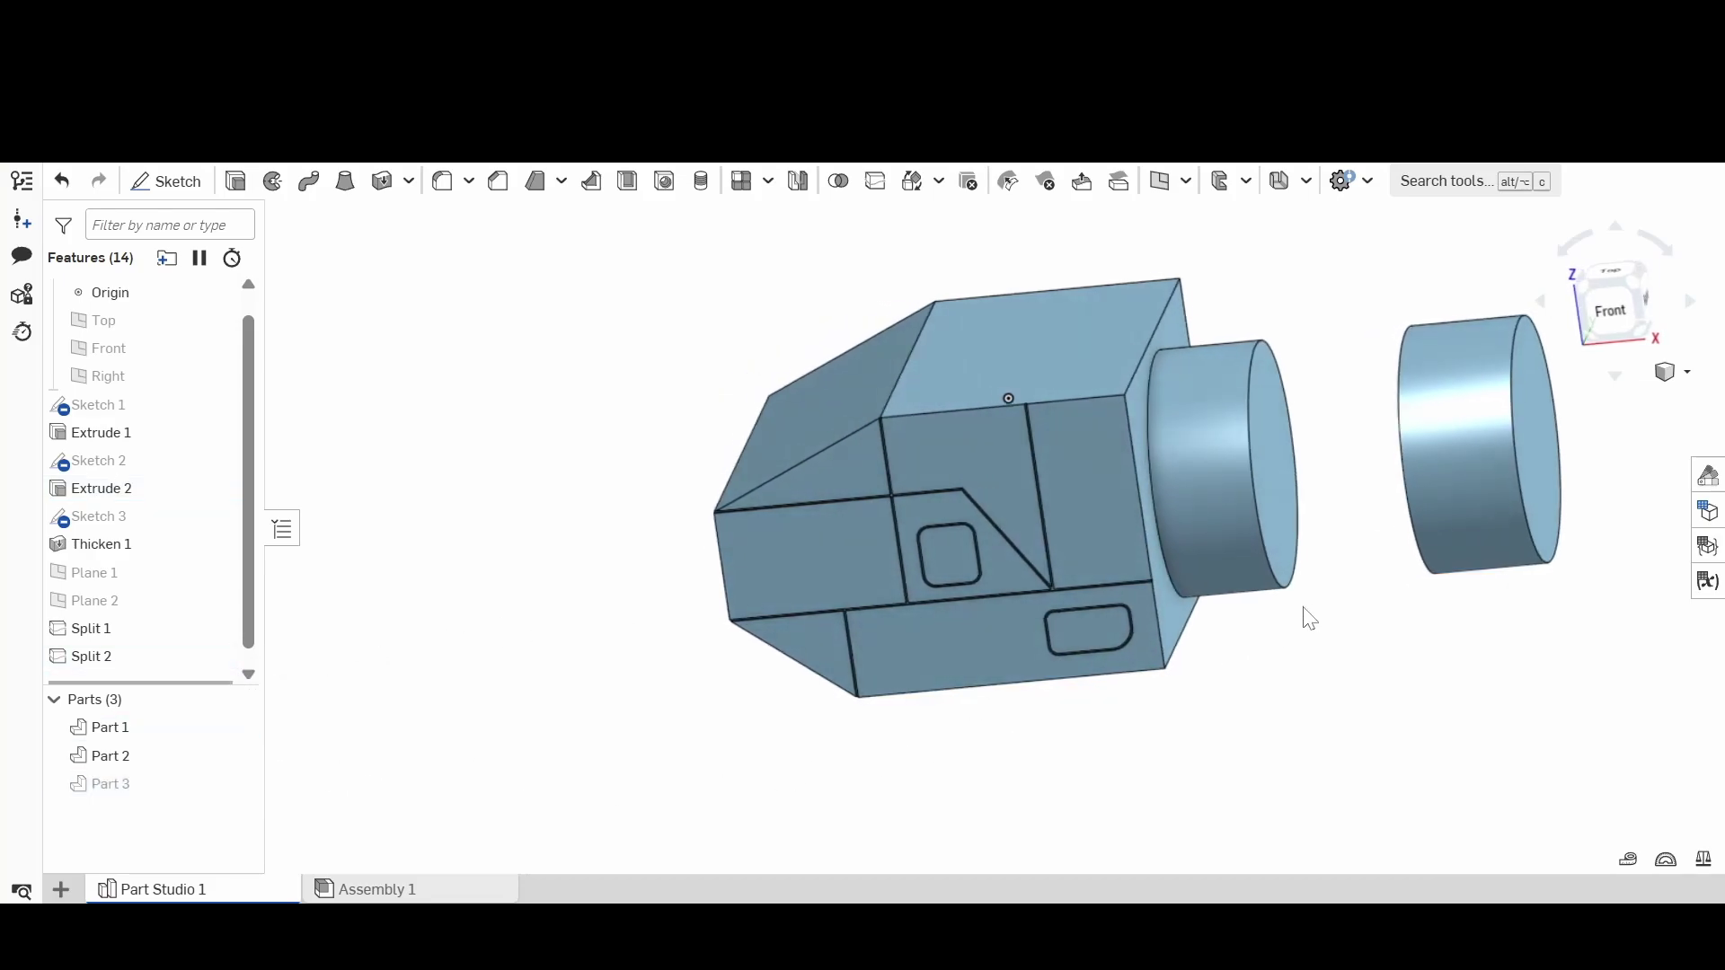
# Step: Start a chamfer on the two circular cut edges facing the middle cylinder section, and show Part 3 again
pyautogui.click(498, 189)
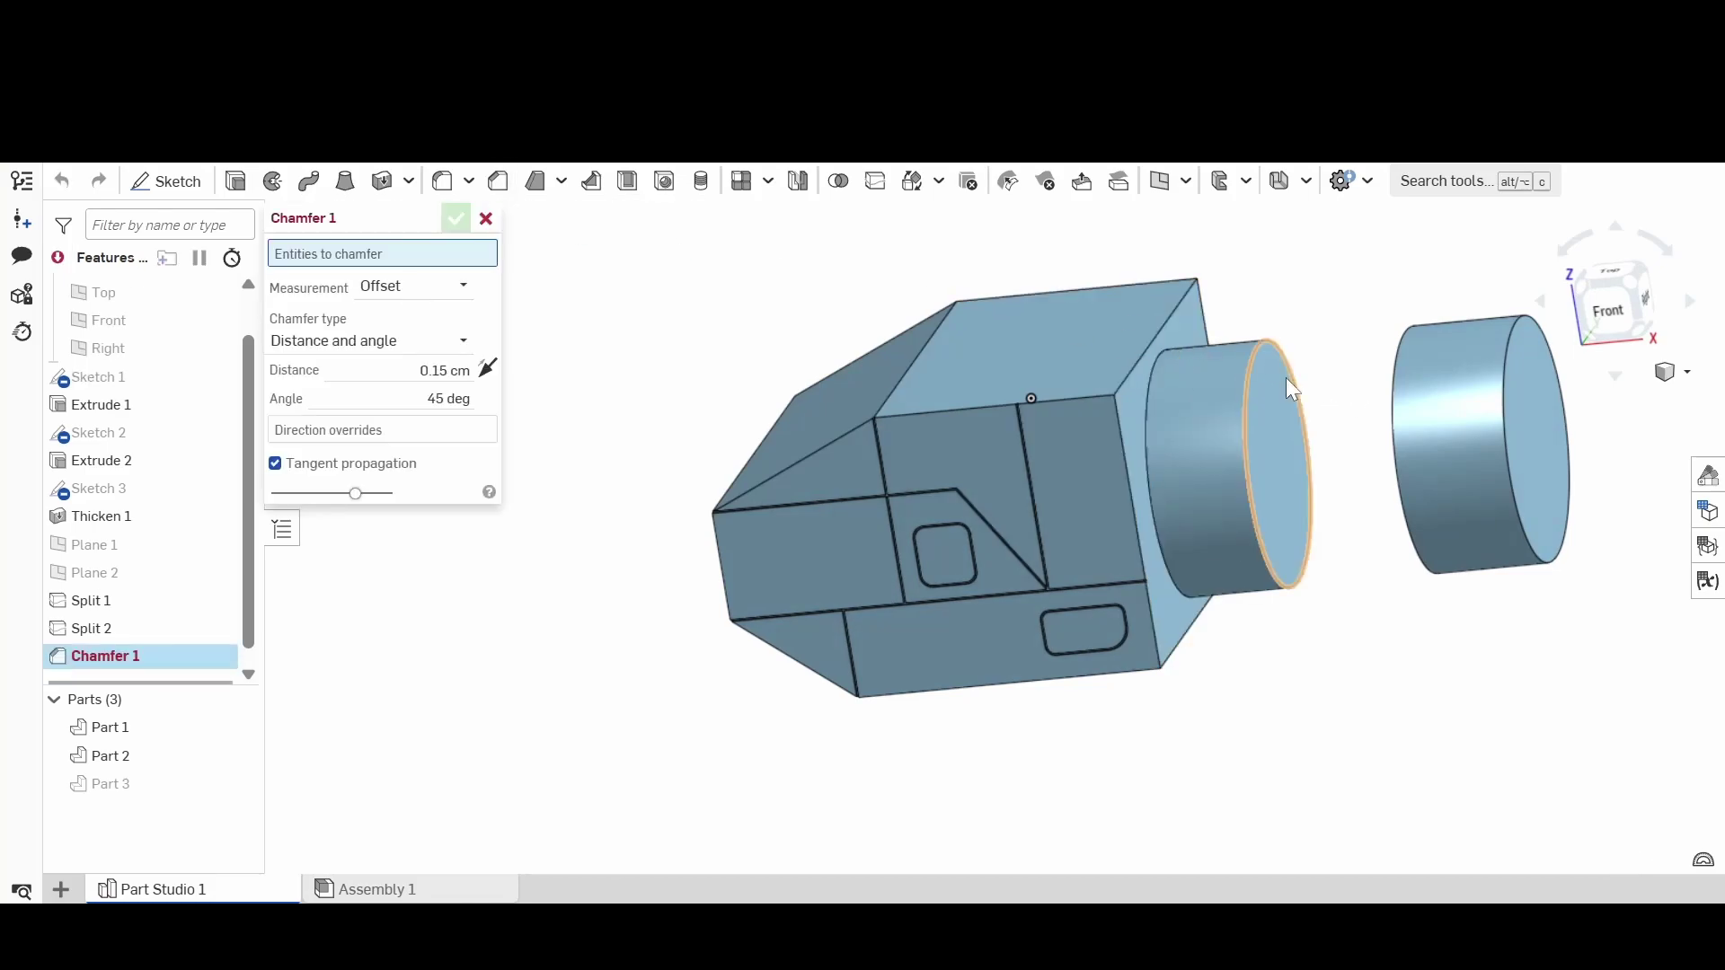
pyautogui.click(1252, 365)
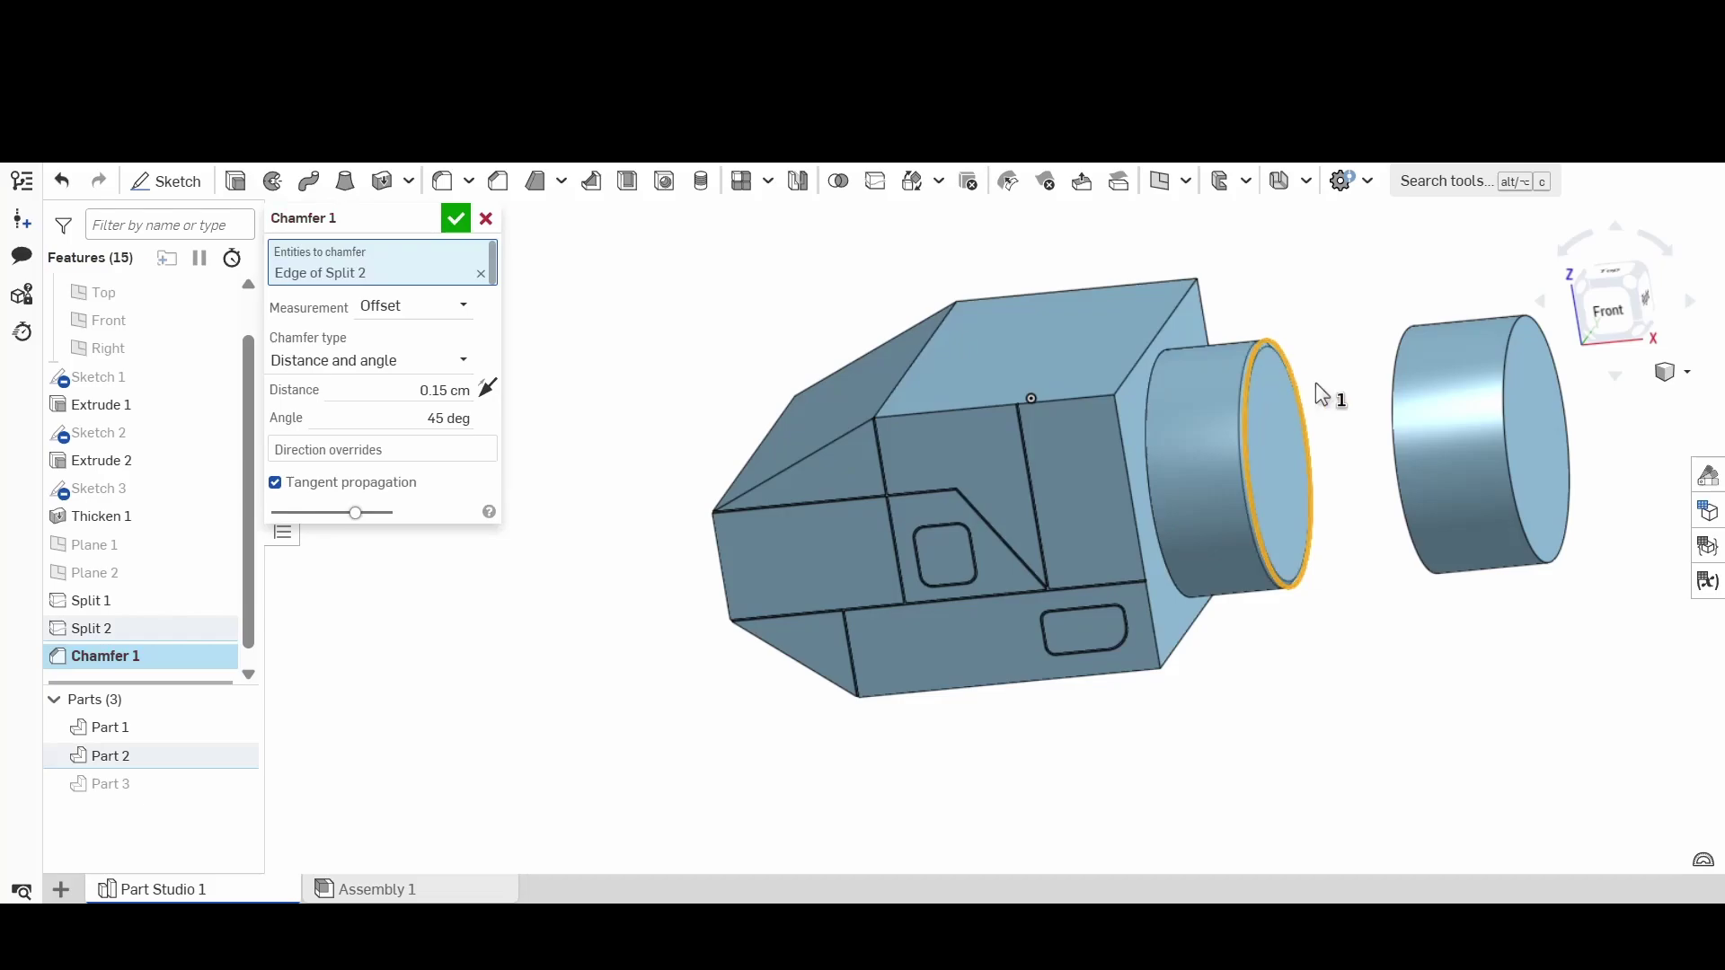
pyautogui.moveTo(1315, 381); pyautogui.dragTo(1362, 375, button='right')
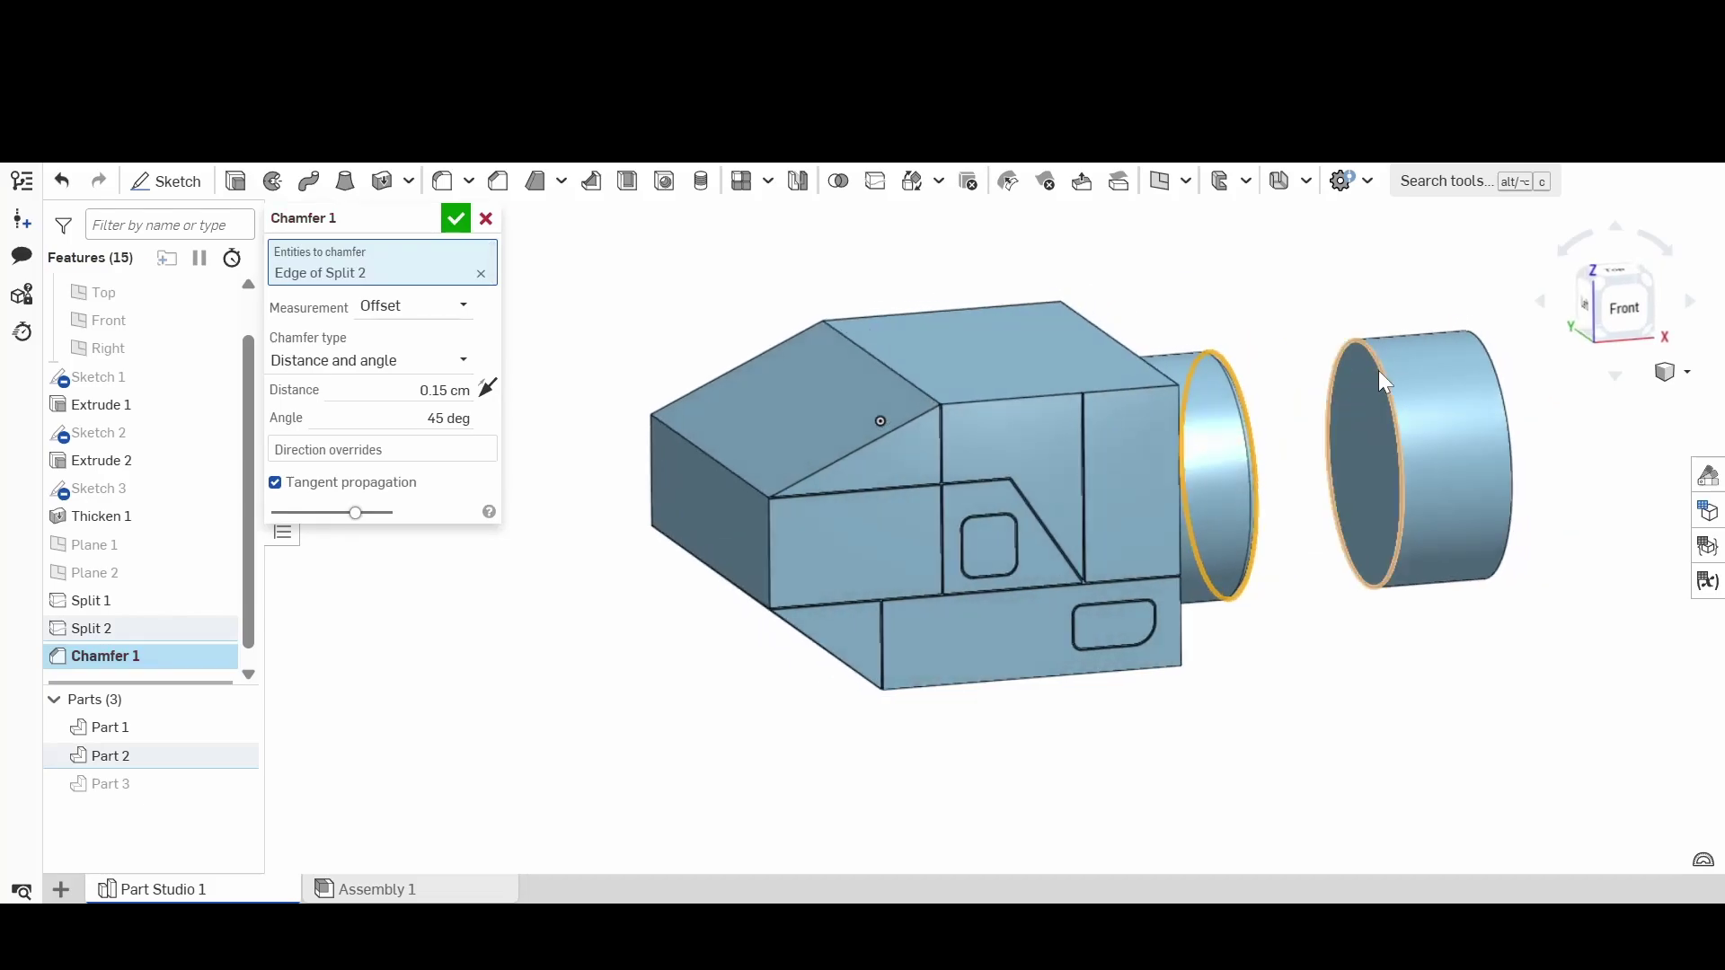
pyautogui.click(1378, 371)
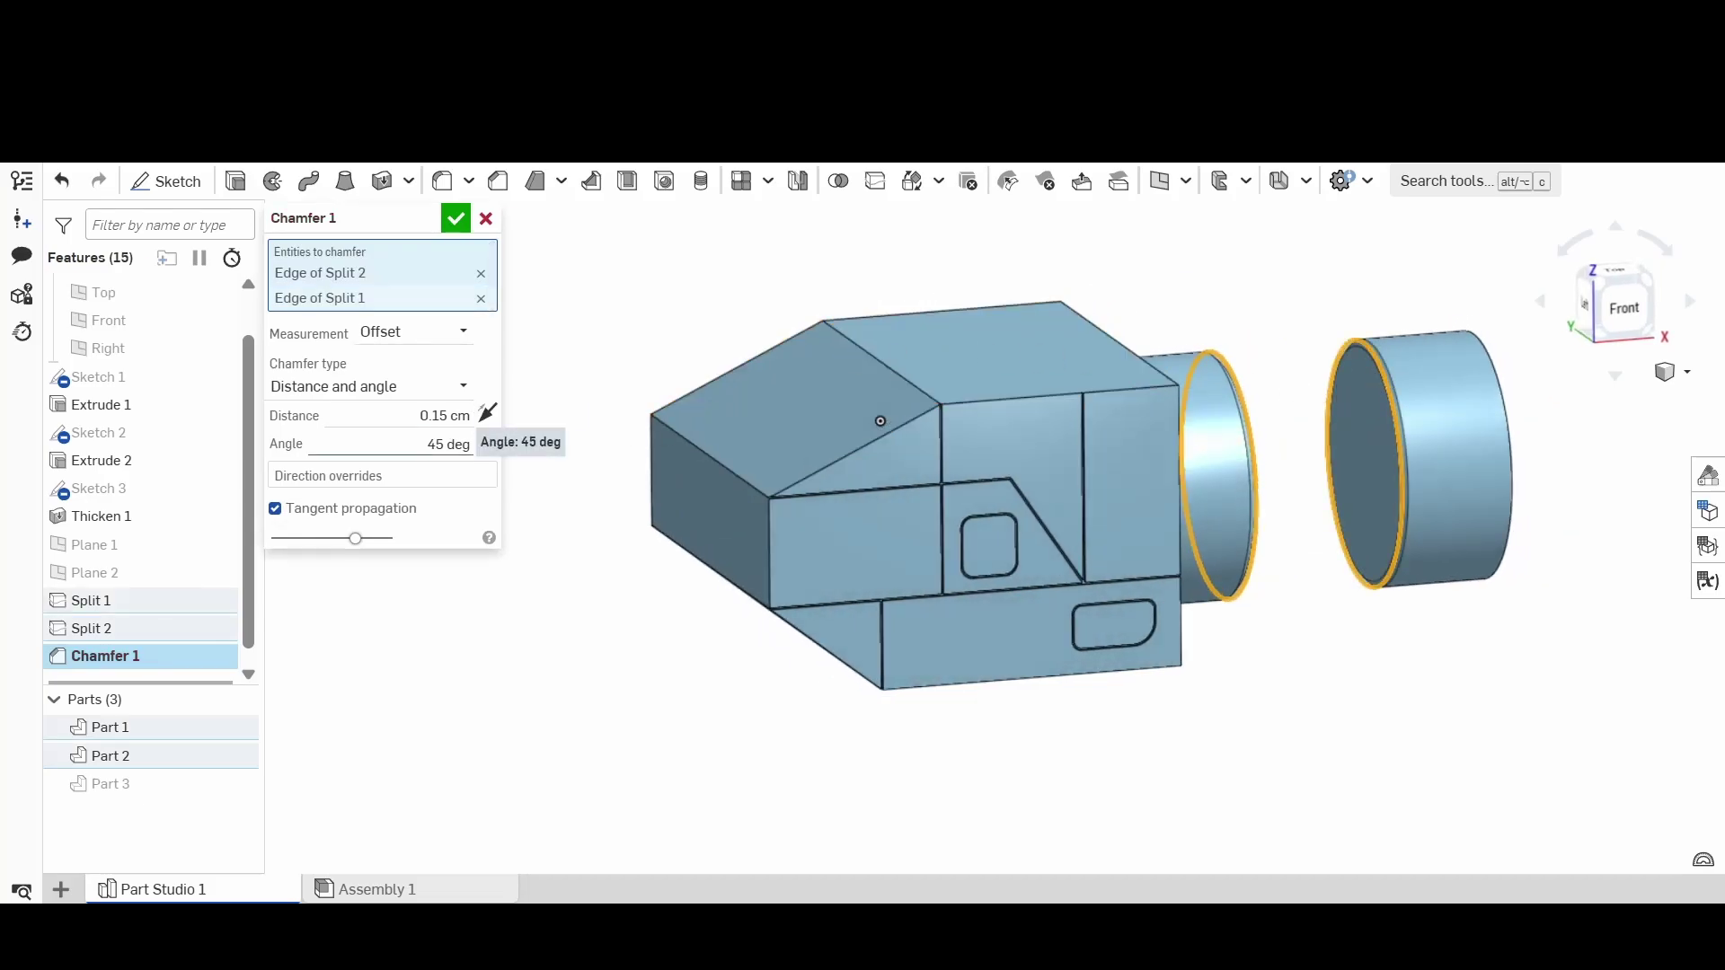
pyautogui.click(236, 783)
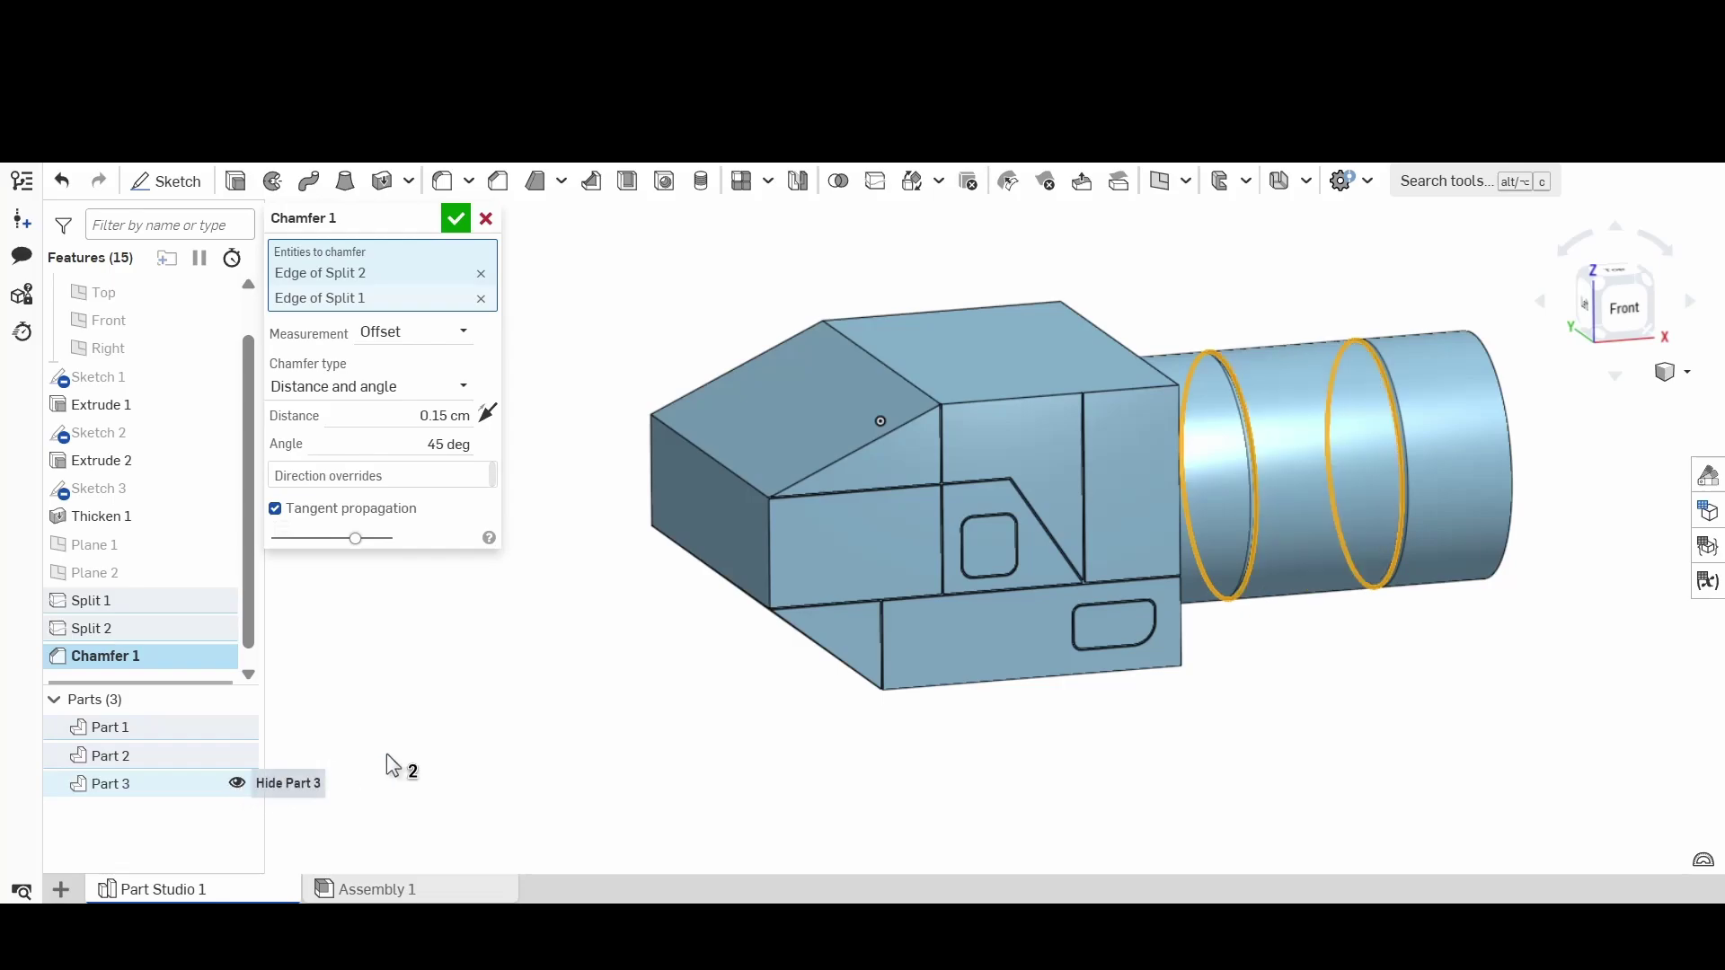
# Step: Set the chamfer distance on both cylinder seam edges to 0.05 cm and accept the chamfer
pyautogui.moveTo(1259, 456)
pyautogui.mouseDown(button='right')
pyautogui.moveTo(1283, 444)
pyautogui.moveTo(1258, 424)
pyautogui.mouseUp(button='right')
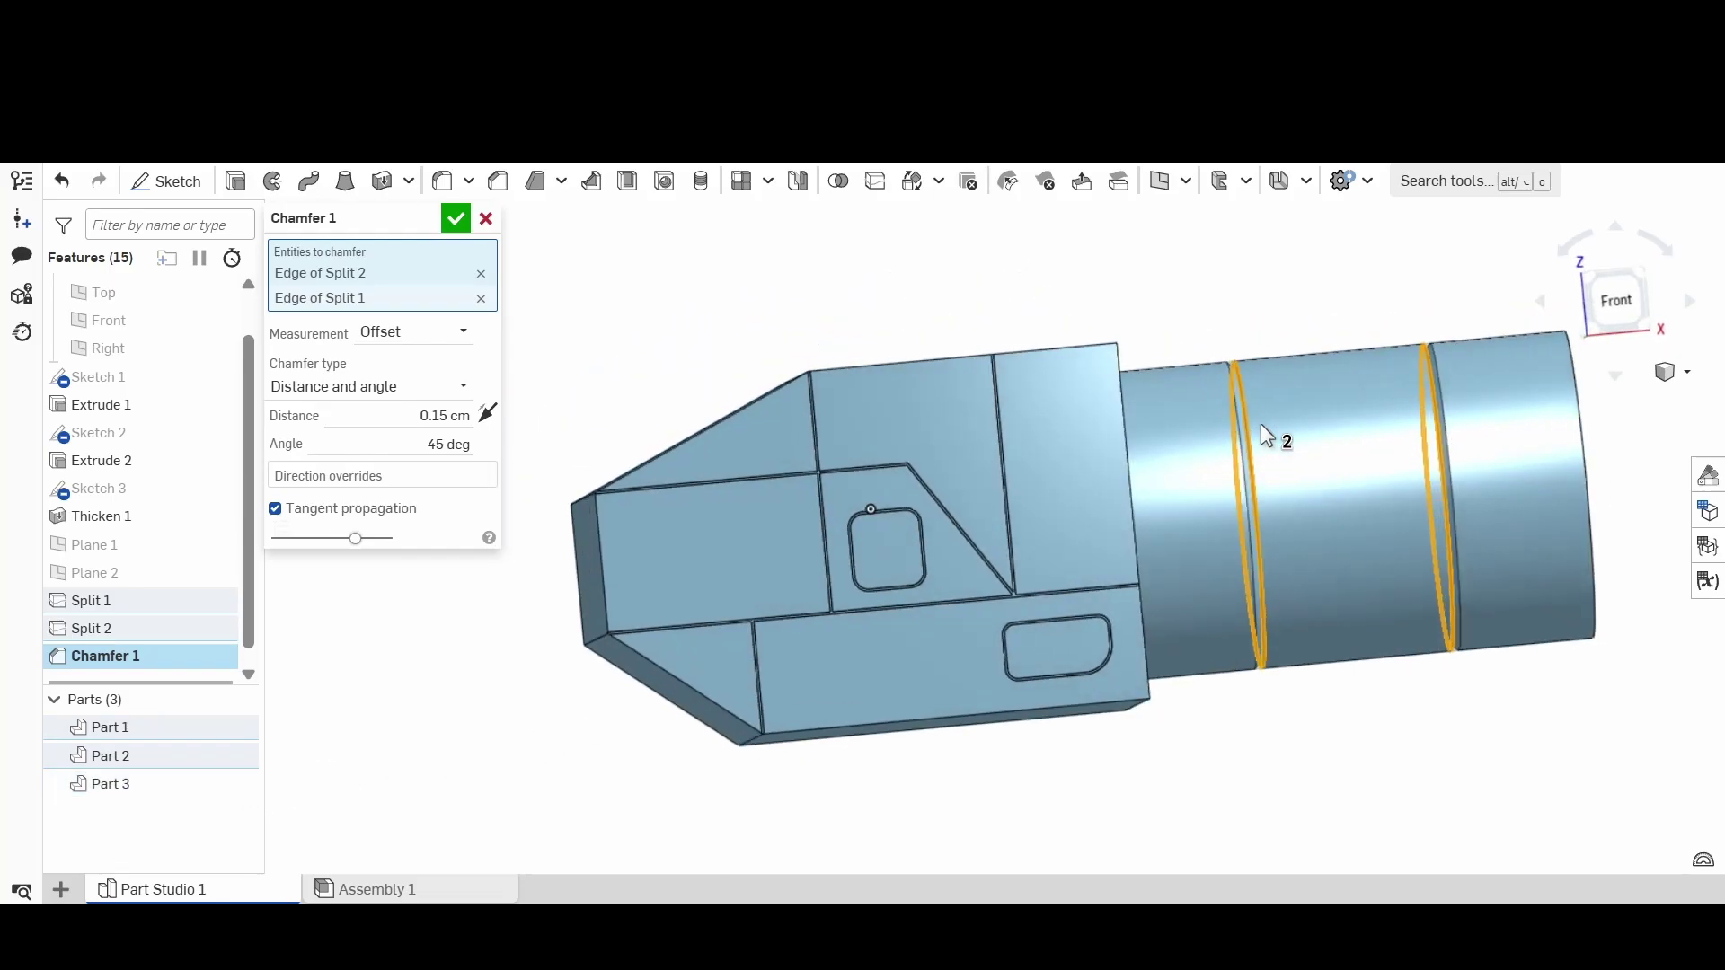
pyautogui.scroll(5, 1247, 361)
pyautogui.scroll(-3, 1258, 352)
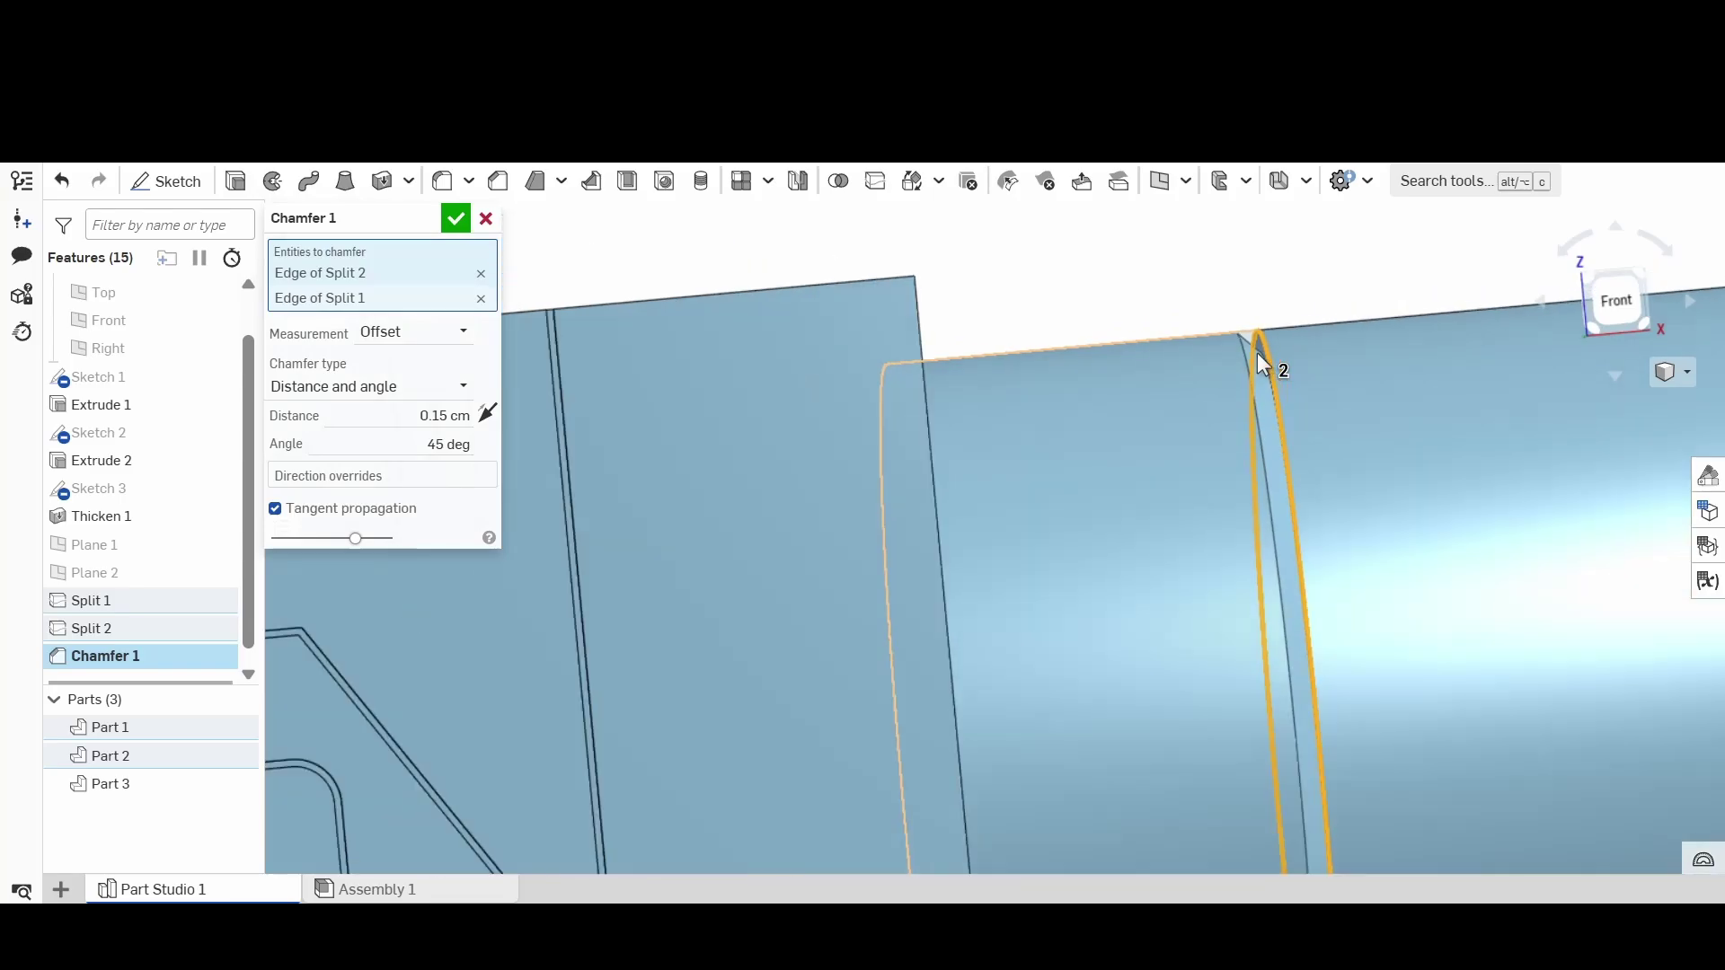
pyautogui.scroll(4, 1258, 353)
pyautogui.scroll(-4, 1257, 352)
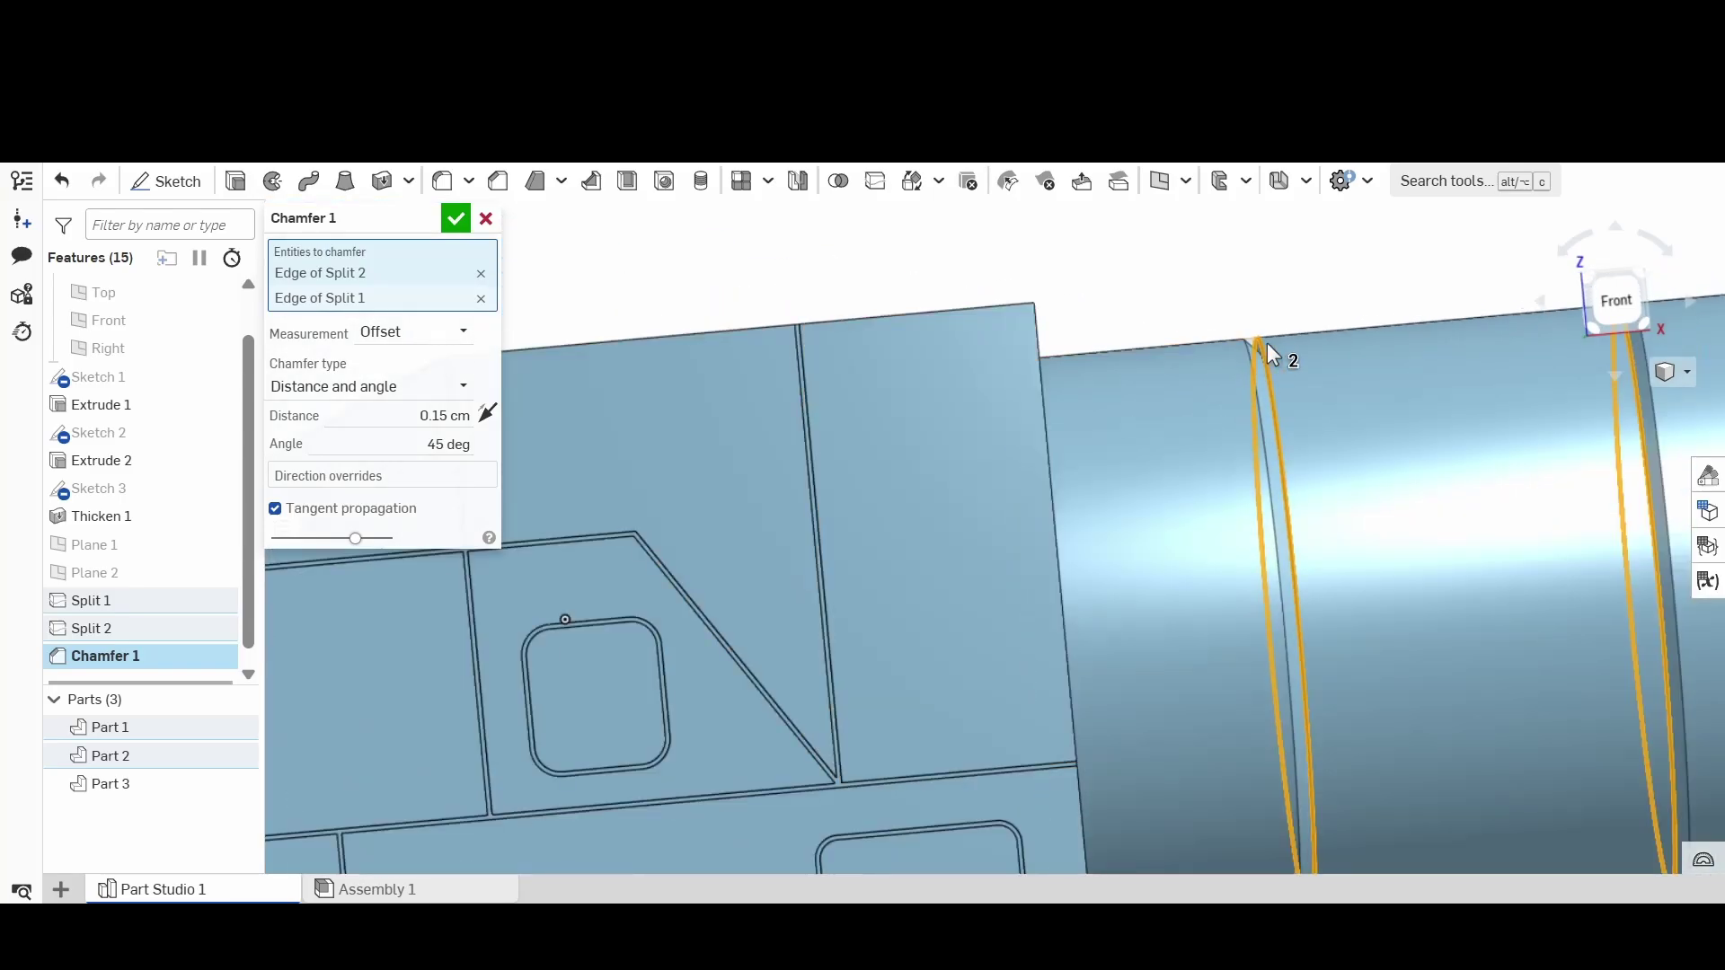
pyautogui.scroll(-5, 1266, 343)
pyautogui.moveTo(1267, 342); pyautogui.dragTo(1191, 484, button='middle')
pyautogui.scroll(-1, 1193, 487)
pyautogui.moveTo(1197, 494)
pyautogui.mouseDown(button='right')
pyautogui.moveTo(1233, 534)
pyautogui.moveTo(1204, 525)
pyautogui.mouseUp(button='right')
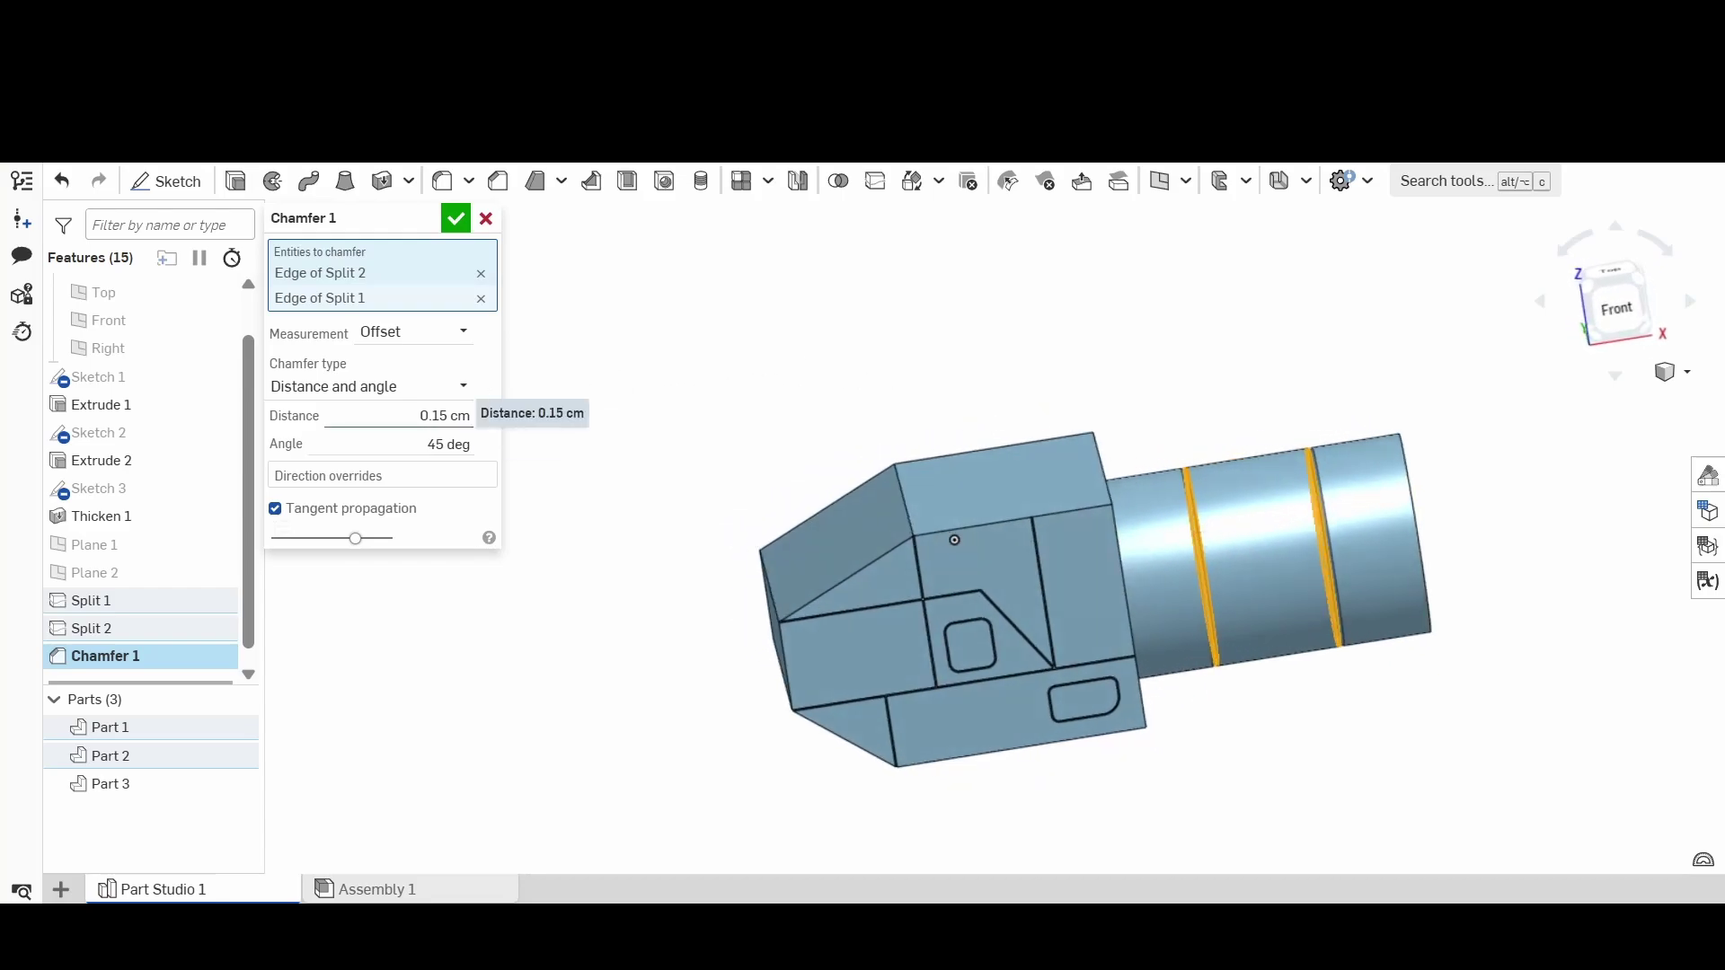
pyautogui.click(444, 415)
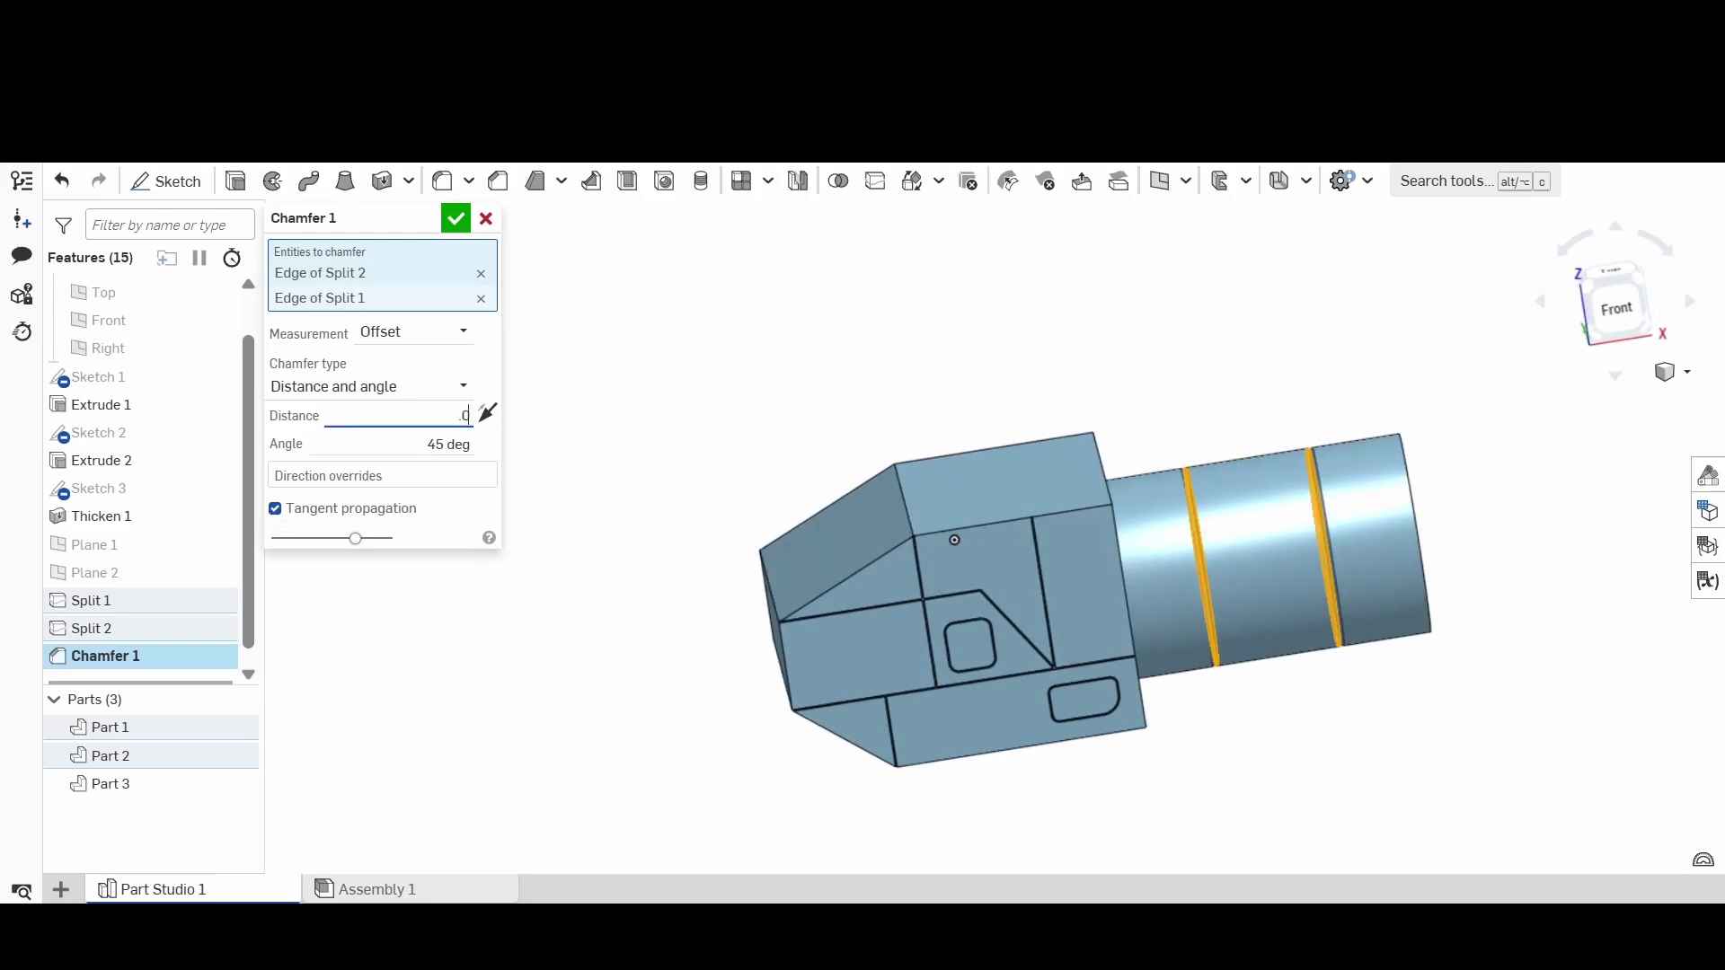
pyautogui.press('Return')
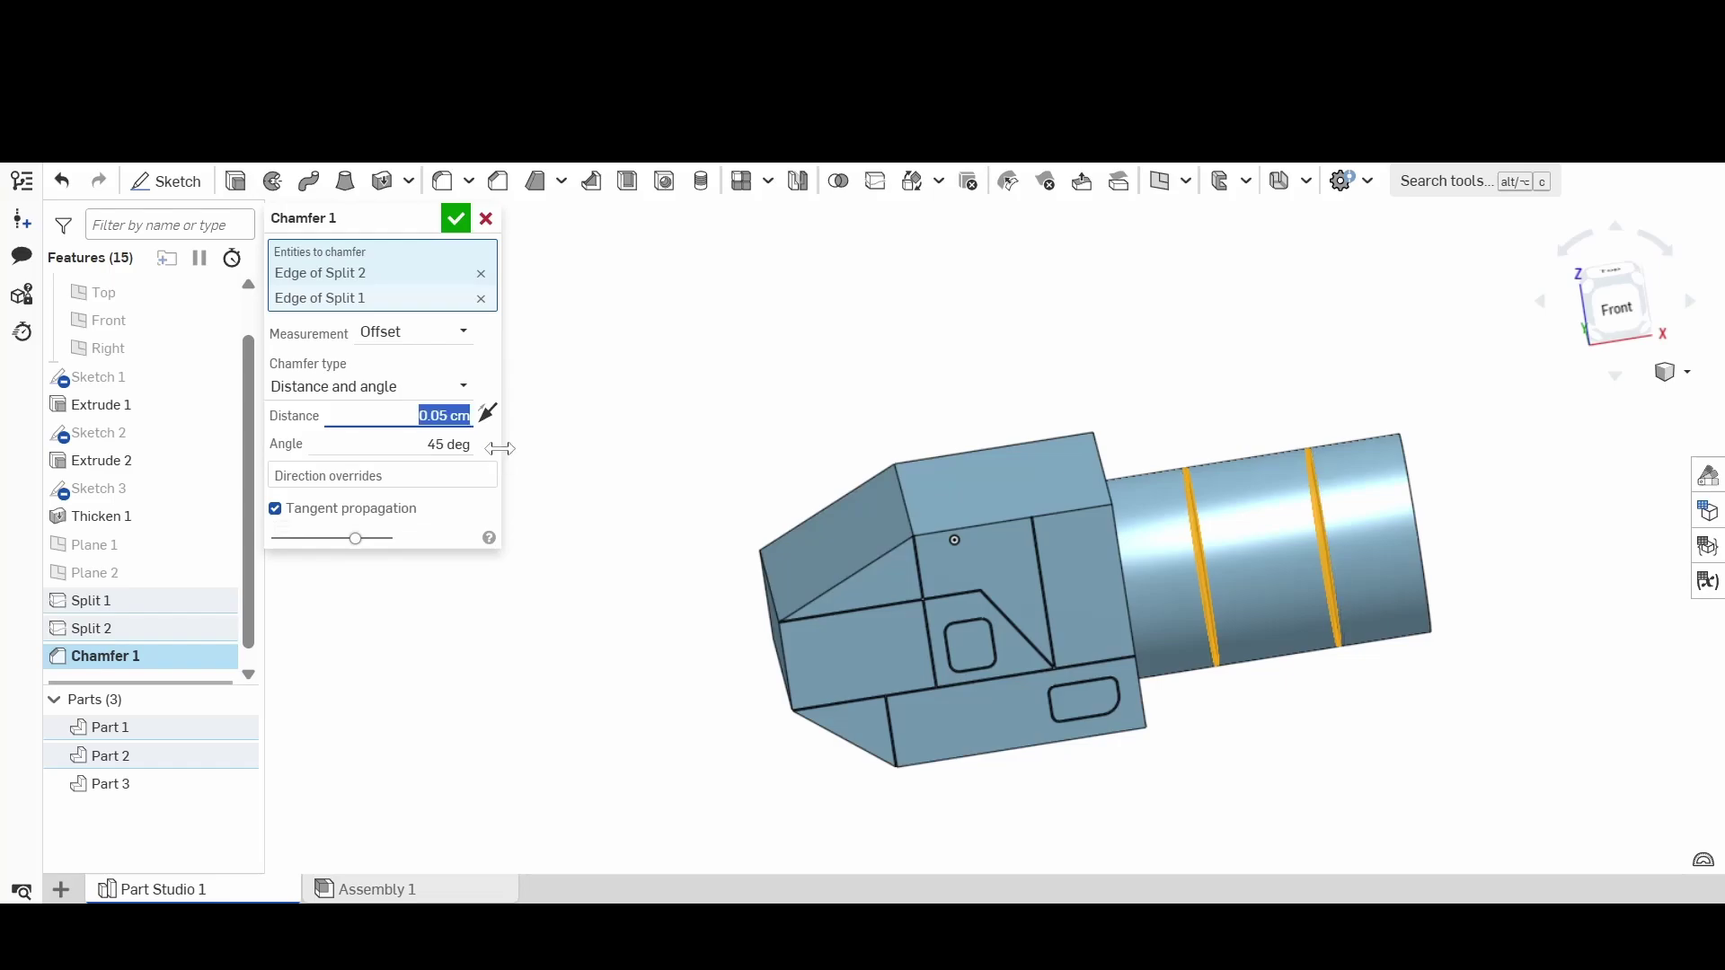
pyautogui.click(454, 219)
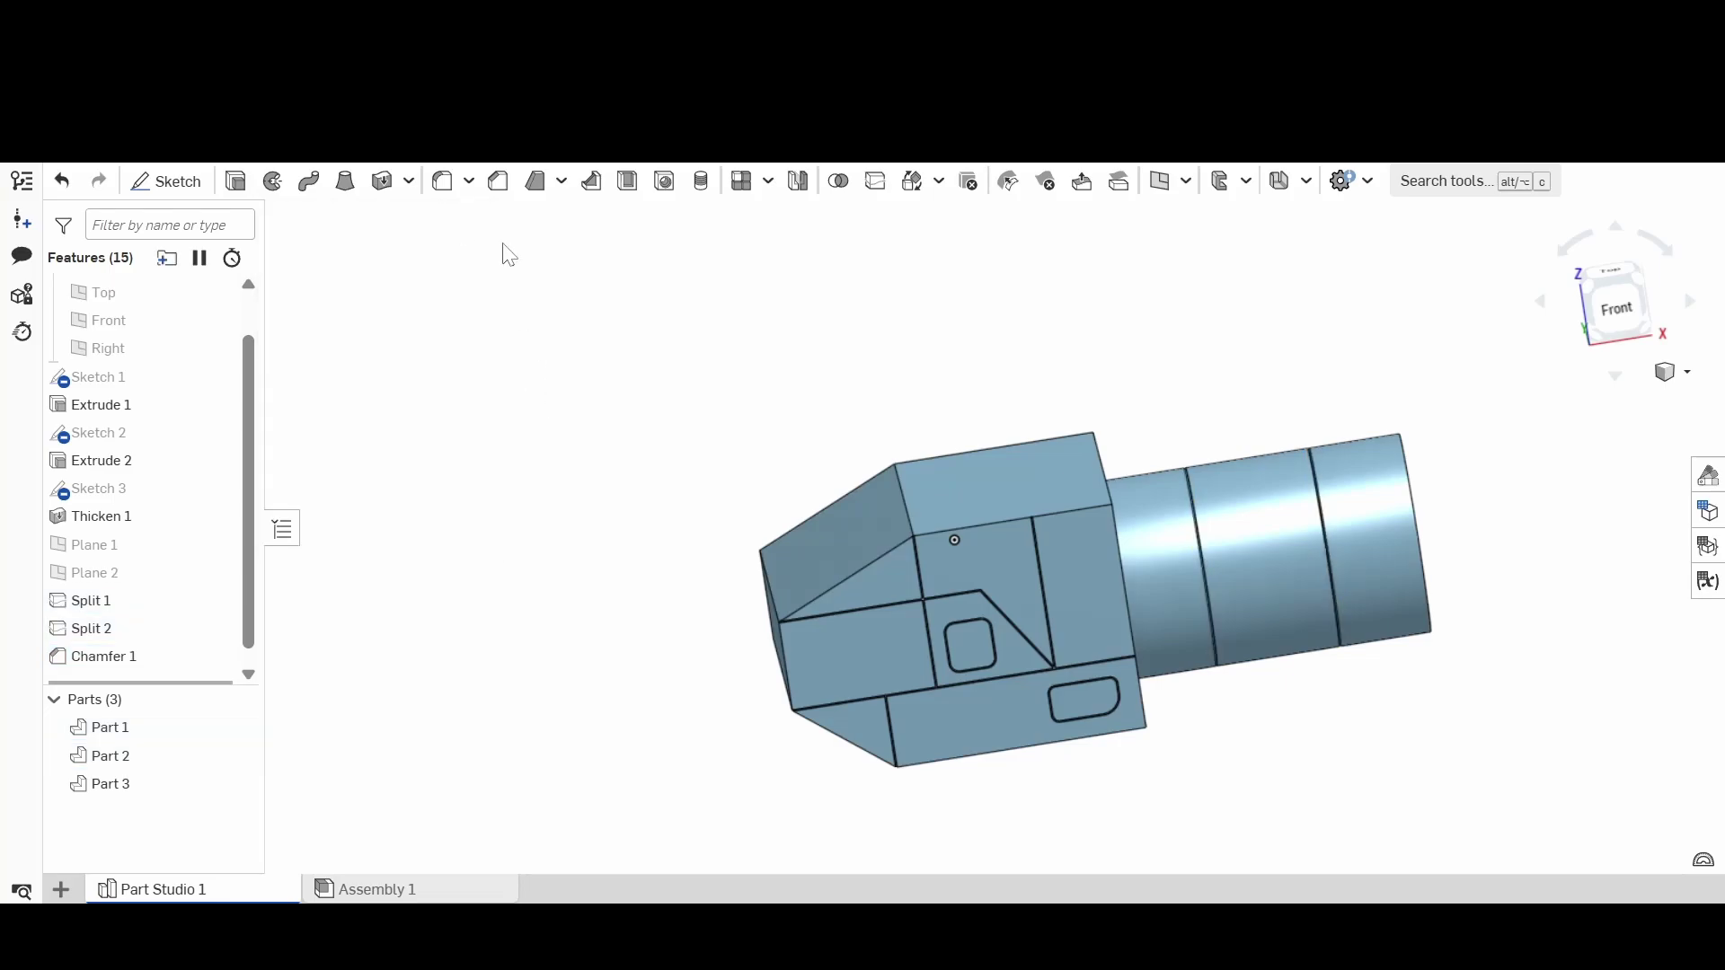
# Step: Examine the profile of the chamfered seam nearest the block up close and compare it with the grooves on the block
pyautogui.scroll(5, 1214, 479)
pyautogui.moveTo(1215, 479)
pyautogui.mouseDown(button='right')
pyautogui.moveTo(1232, 470)
pyautogui.moveTo(1194, 447)
pyautogui.moveTo(1213, 447)
pyautogui.mouseUp(button='right')
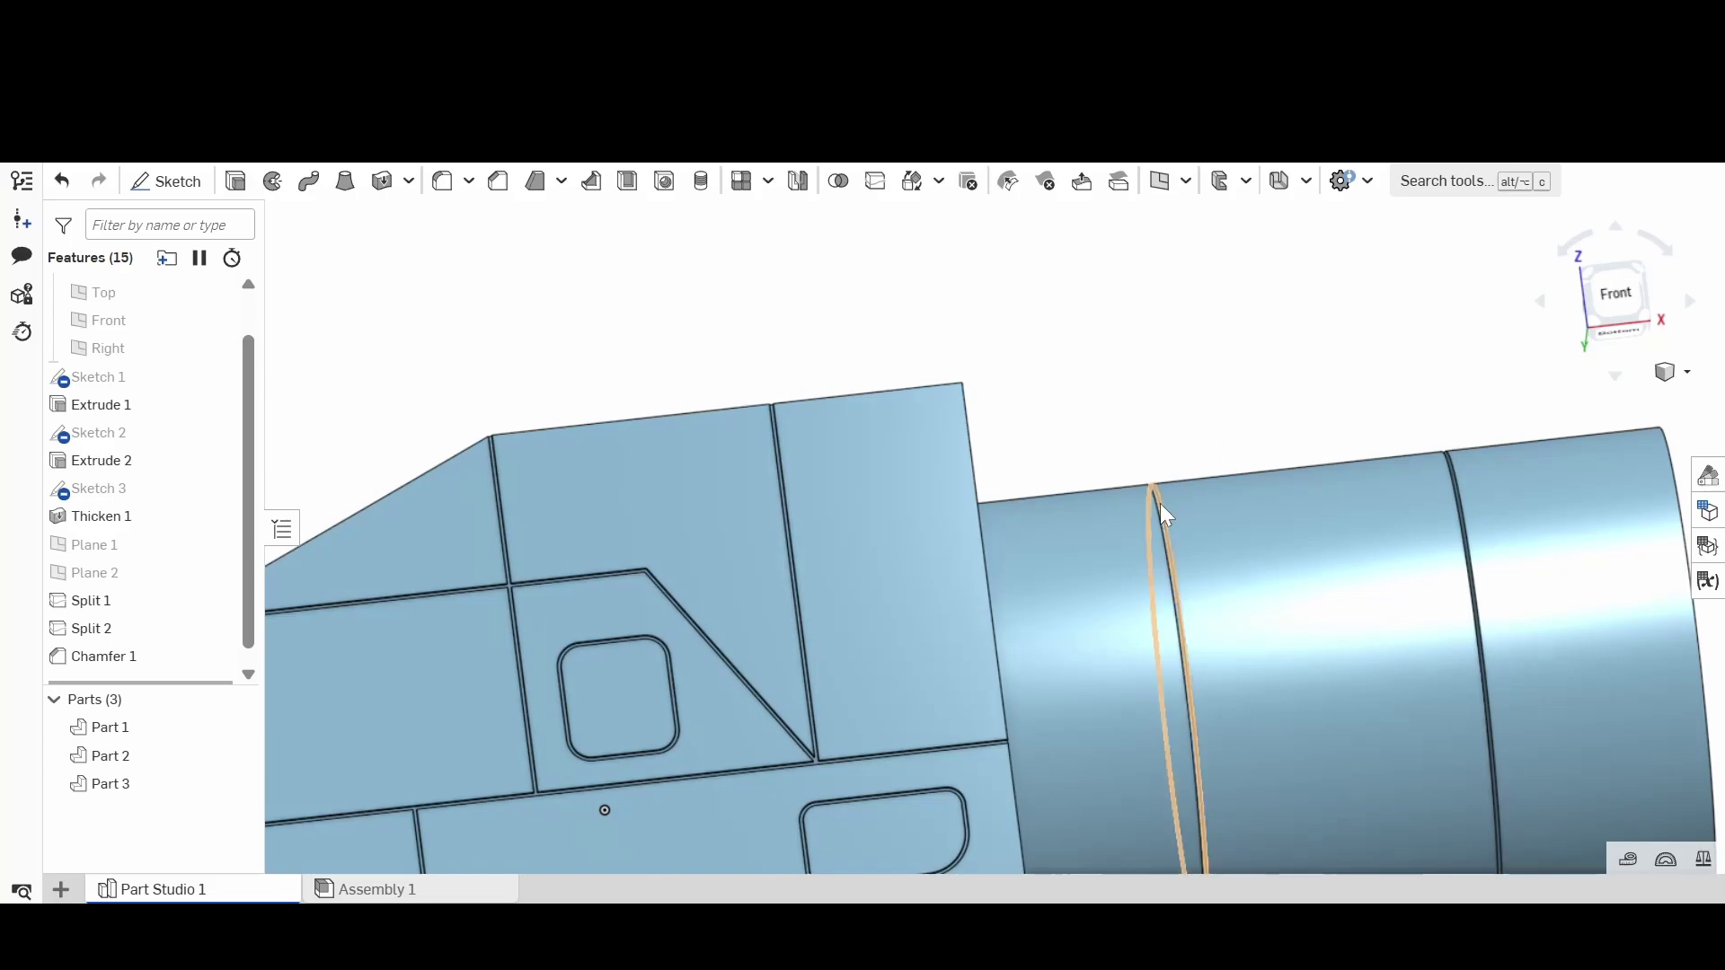
pyautogui.scroll(5, 1161, 503)
pyautogui.moveTo(1126, 483); pyautogui.dragTo(1042, 471, button='right')
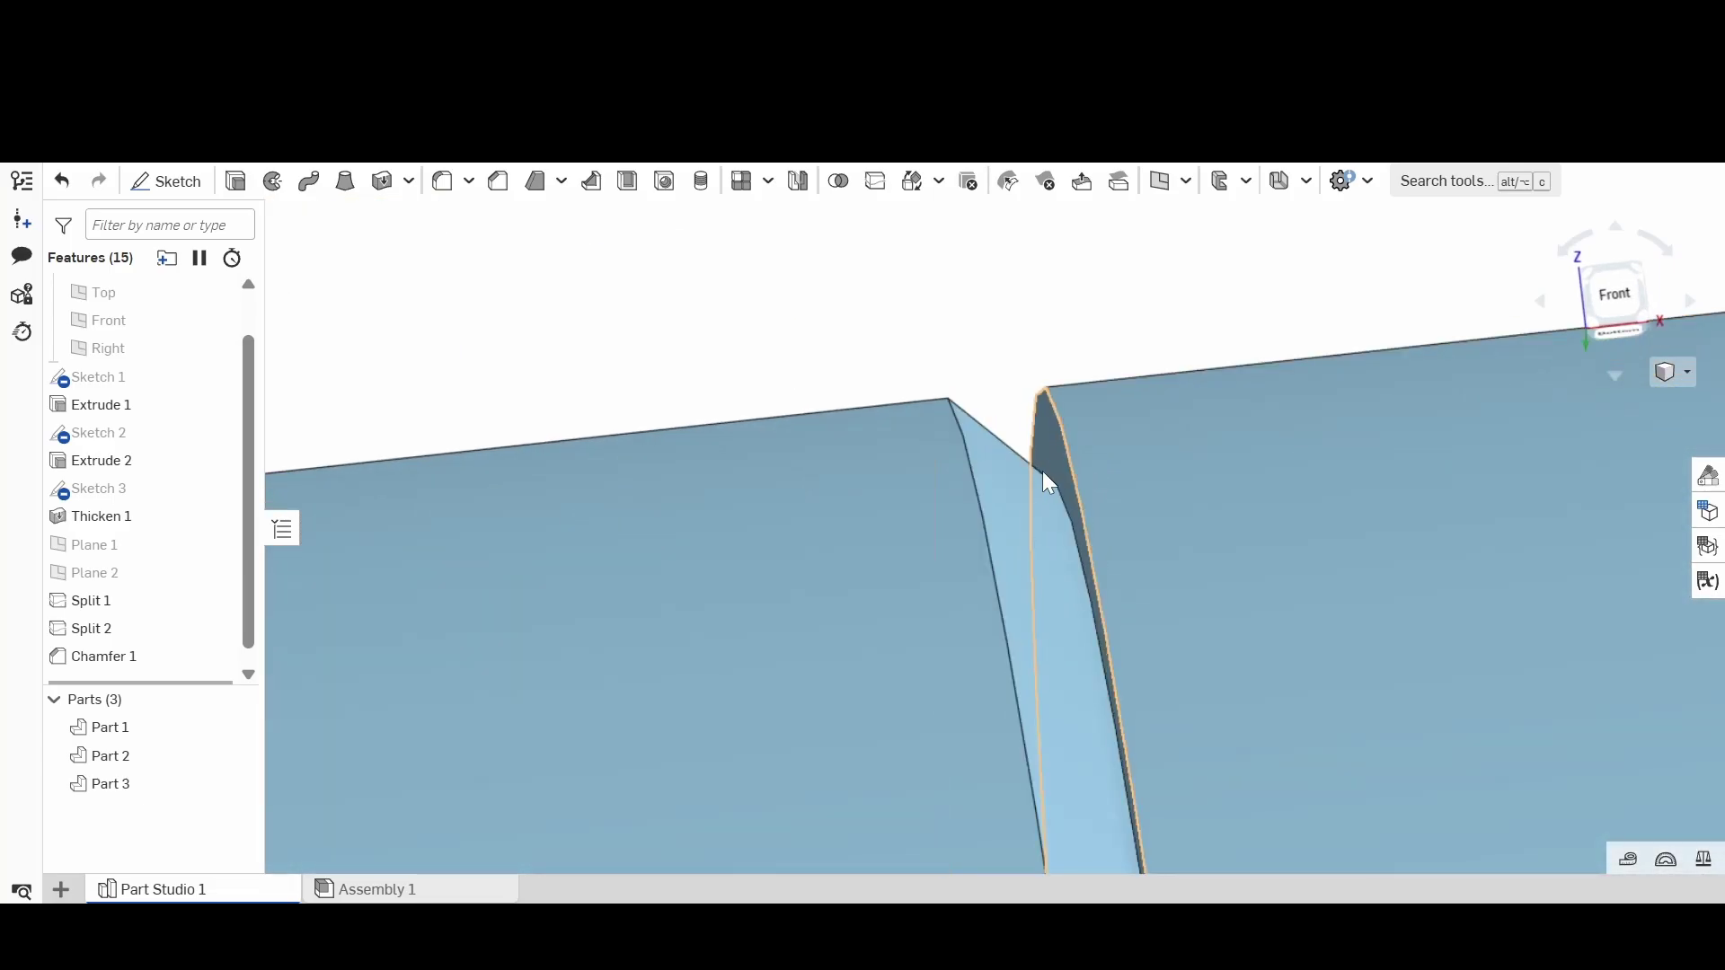
pyautogui.scroll(-5, 1042, 471)
pyautogui.scroll(8, 785, 423)
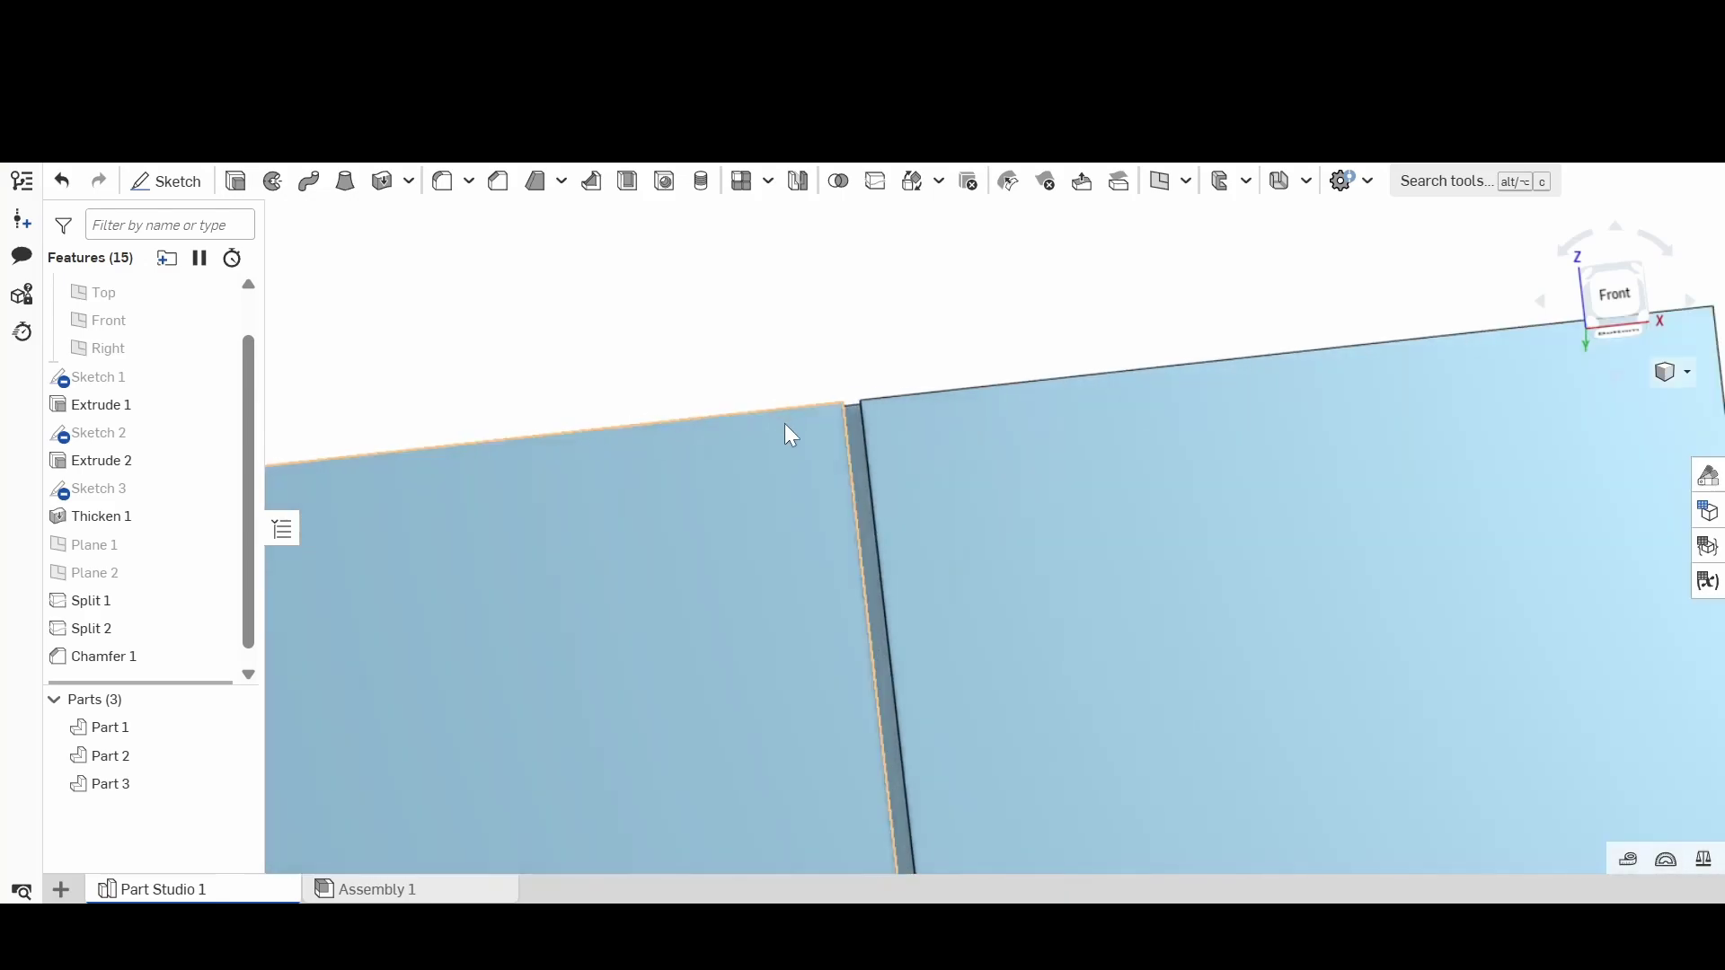
pyautogui.scroll(-8, 853, 406)
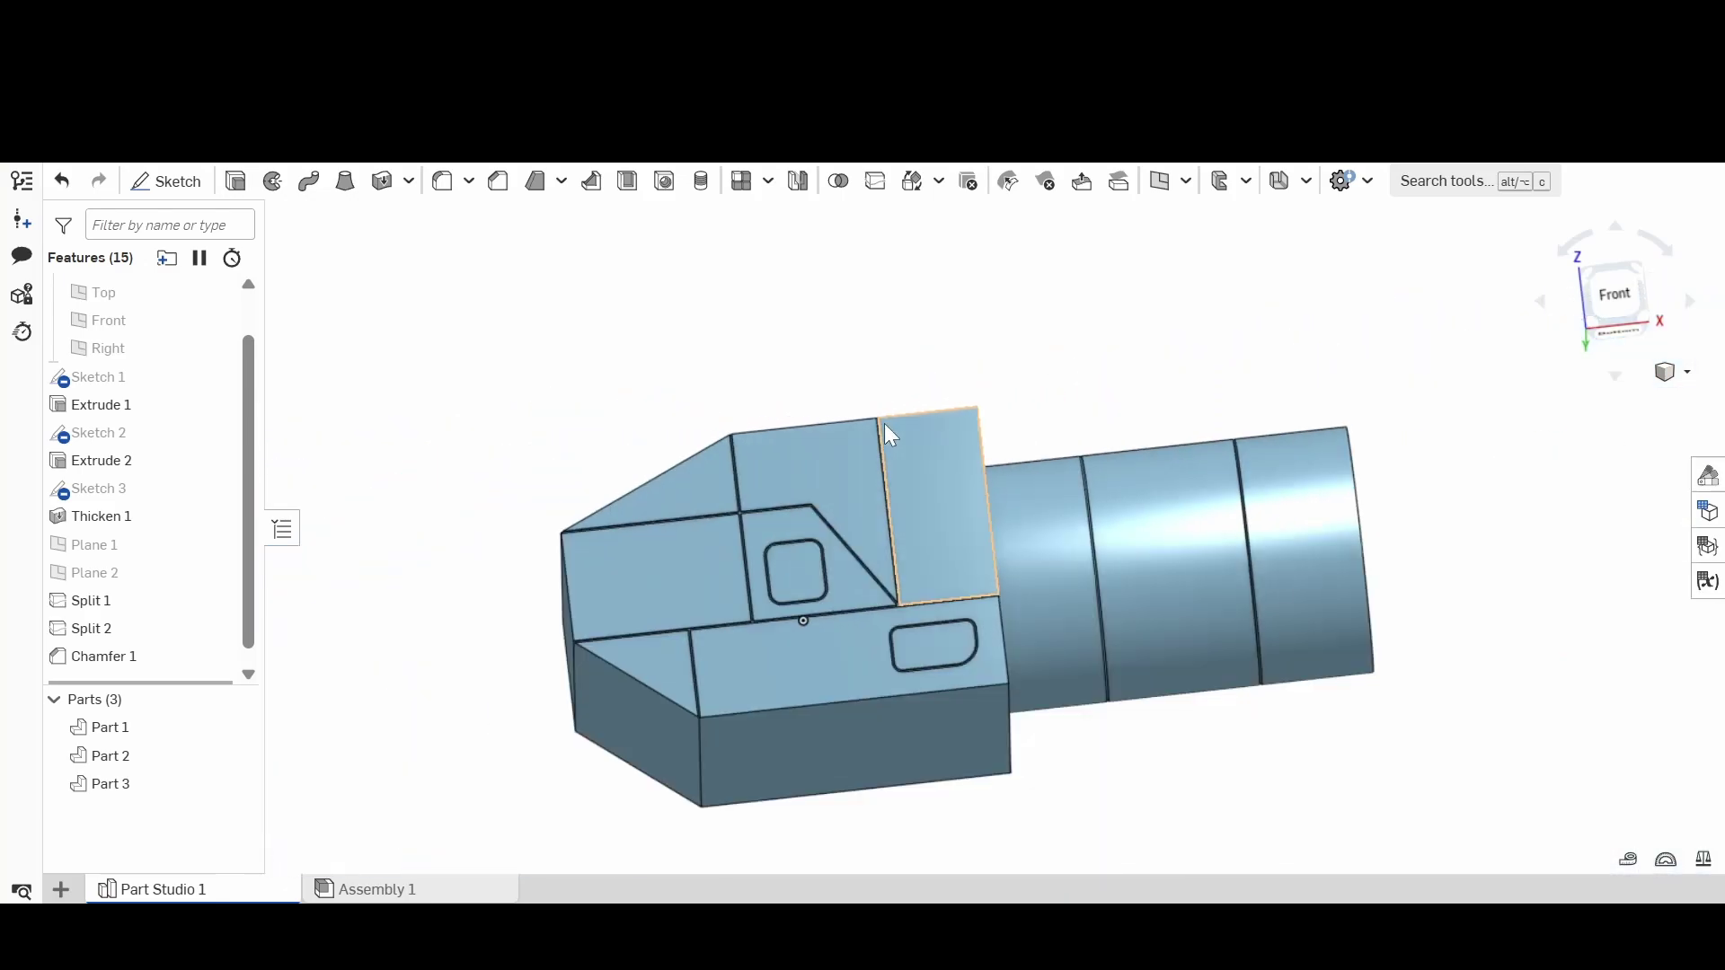
pyautogui.scroll(6, 1085, 456)
pyautogui.scroll(5, 1086, 457)
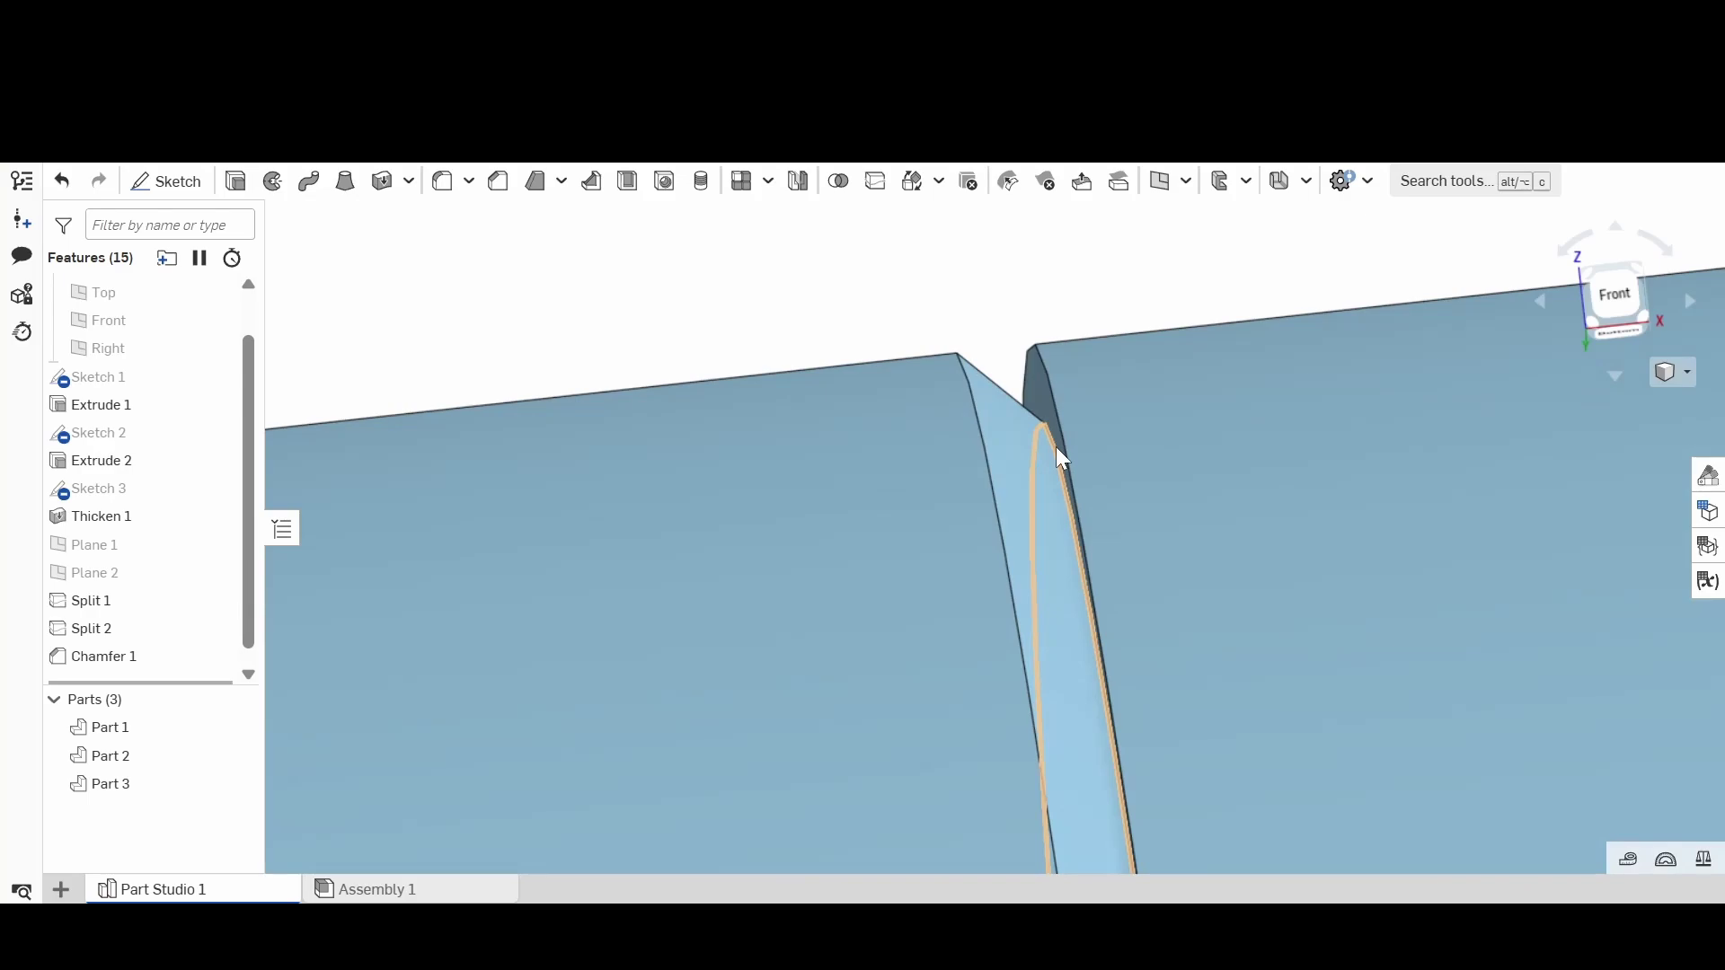
pyautogui.scroll(-4, 1055, 449)
pyautogui.scroll(-2, 1054, 445)
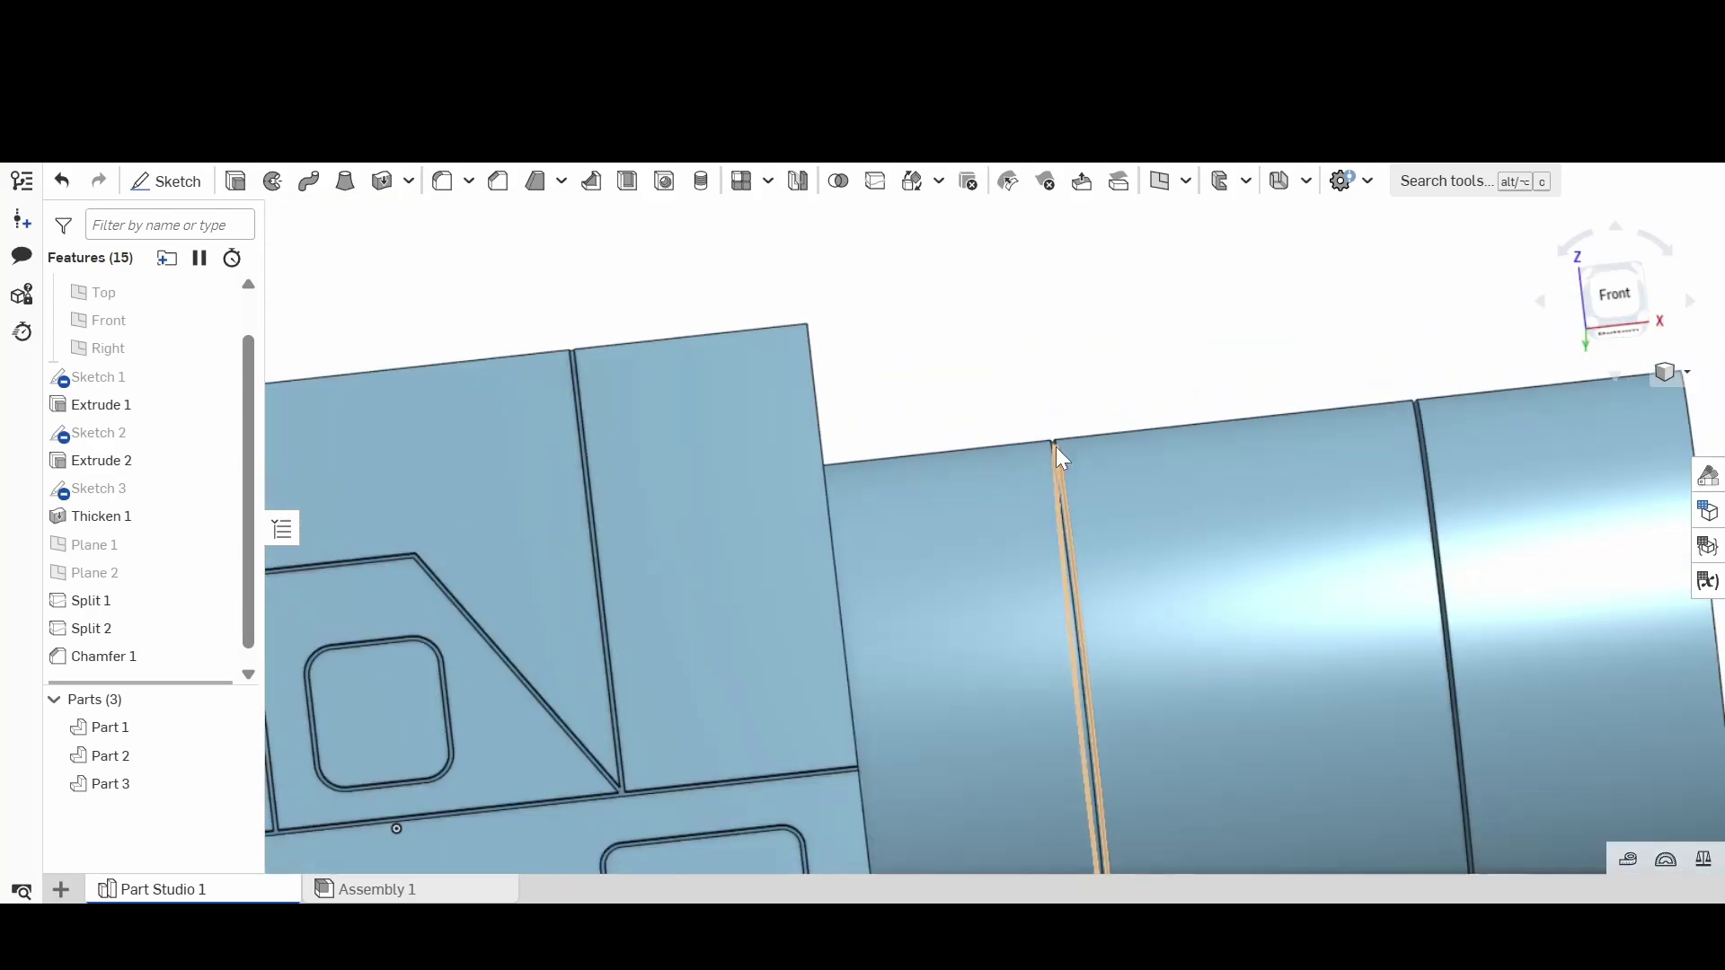
pyautogui.moveTo(1054, 446); pyautogui.dragTo(1091, 469, button='right')
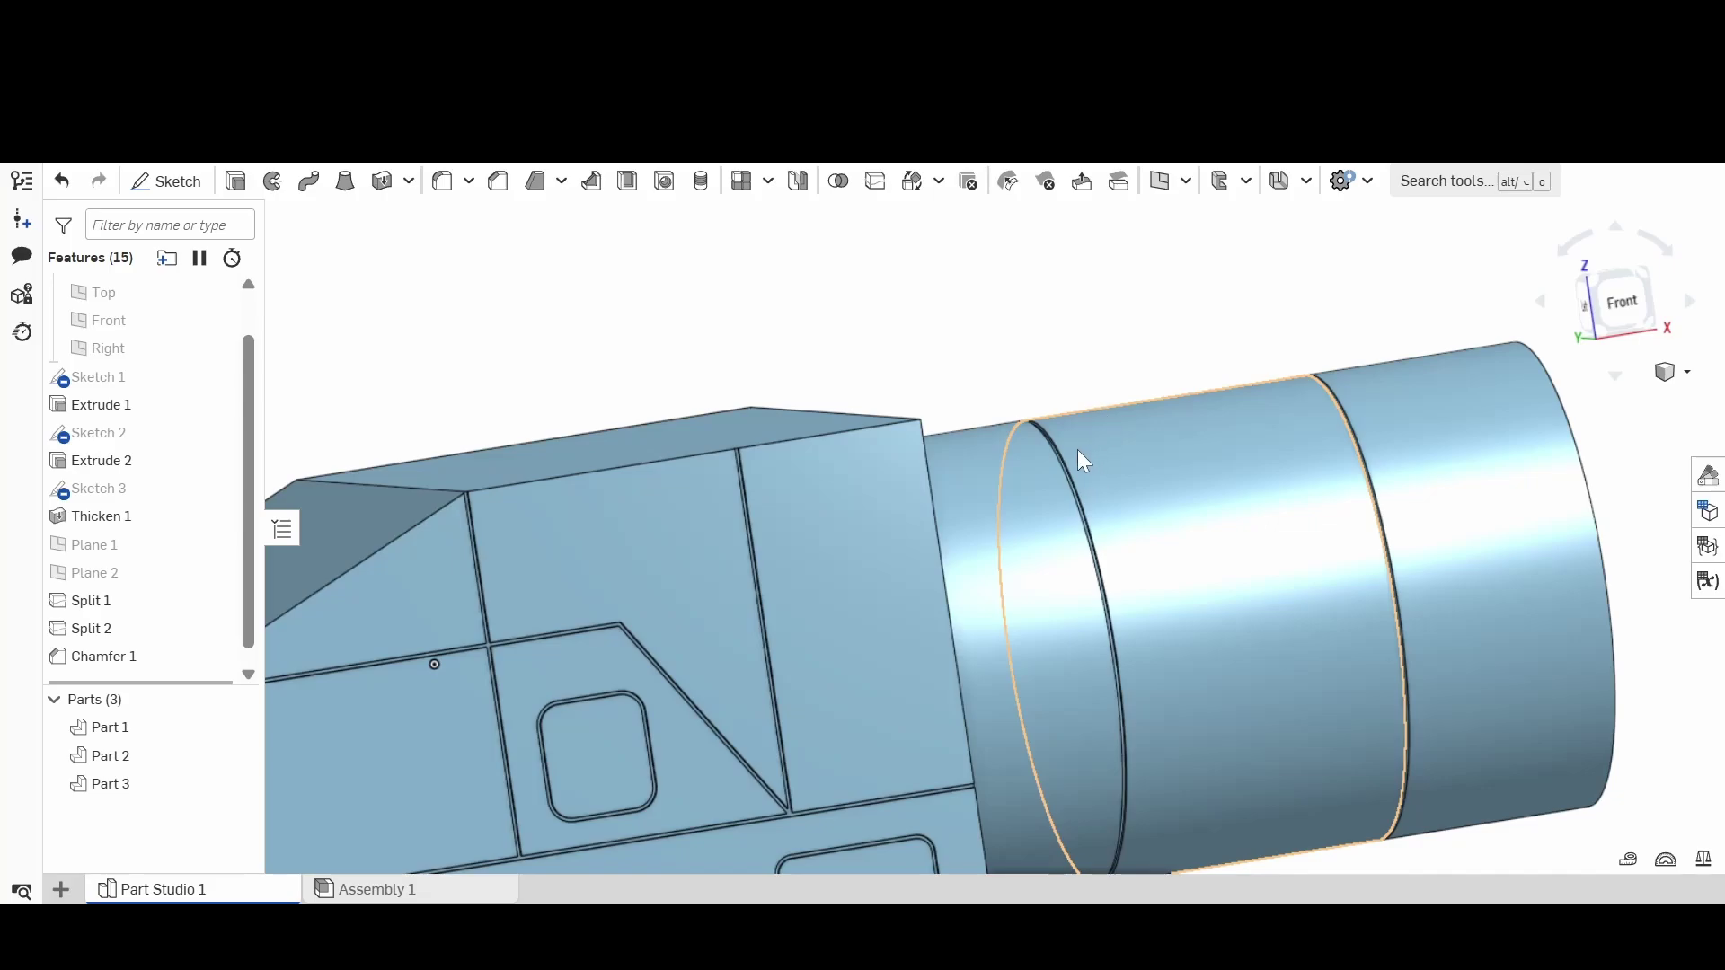
pyautogui.scroll(4, 1074, 444)
pyautogui.scroll(-3, 1062, 449)
pyautogui.scroll(2, 1058, 449)
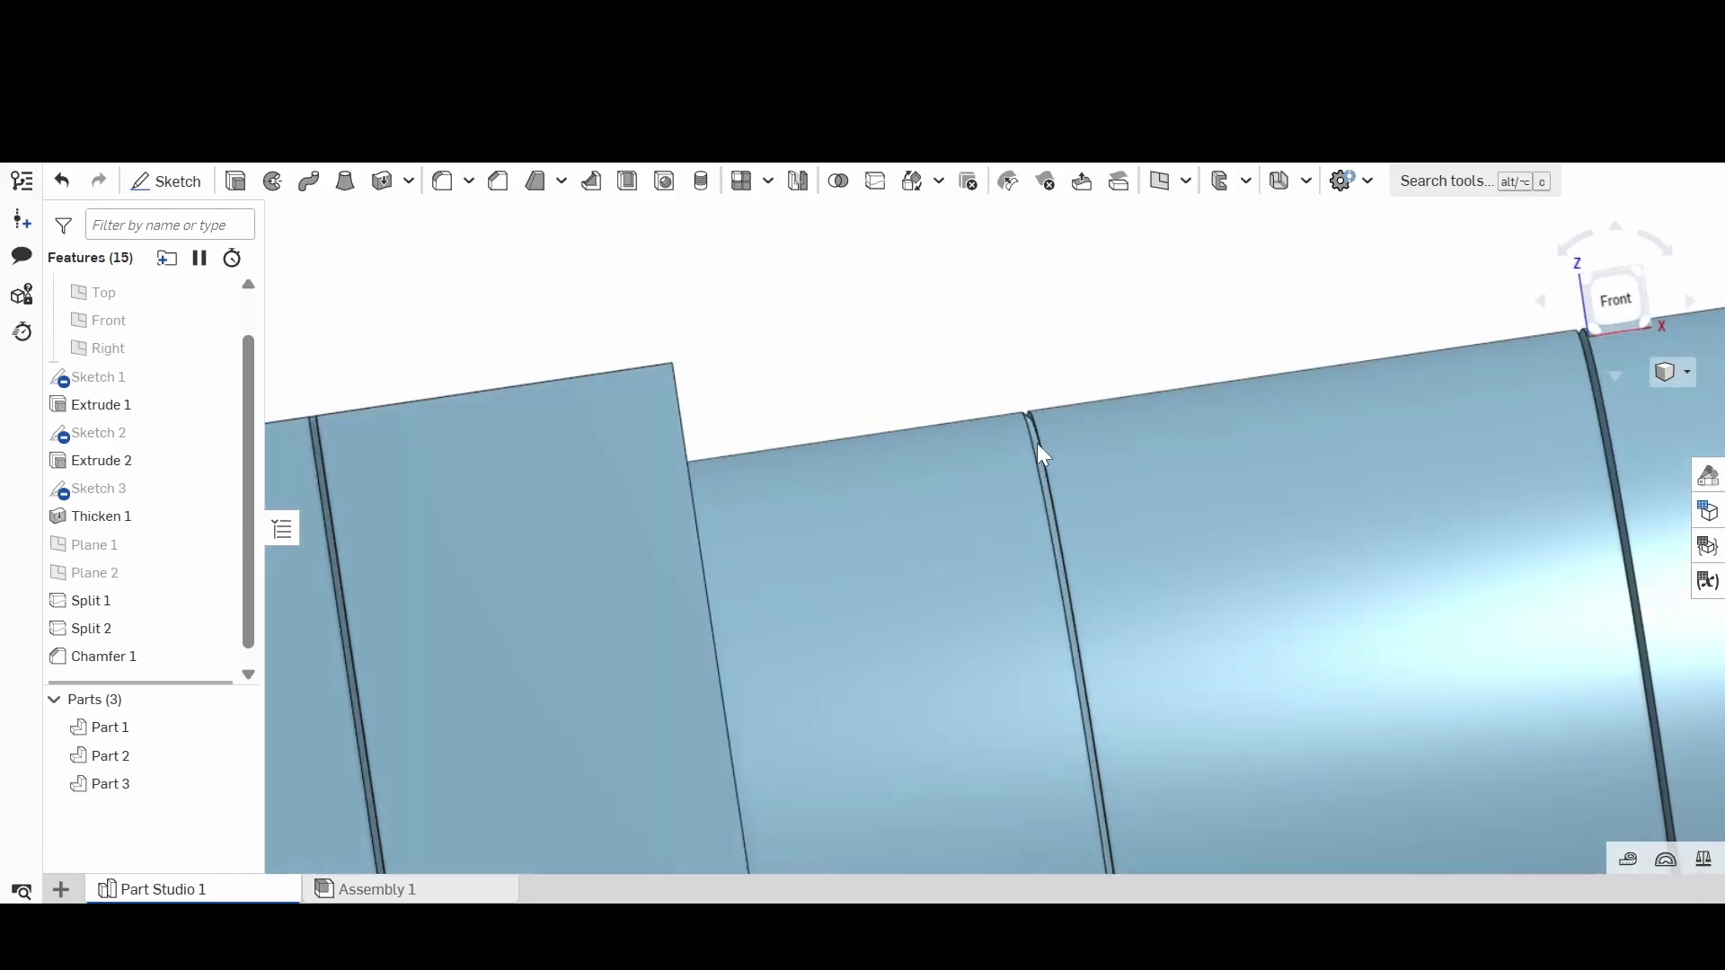
pyautogui.scroll(-3, 1037, 450)
pyautogui.moveTo(1037, 449); pyautogui.dragTo(919, 370, button='right')
pyautogui.scroll(3, 1043, 450)
pyautogui.scroll(-2, 1044, 422)
pyautogui.scroll(5, 1006, 414)
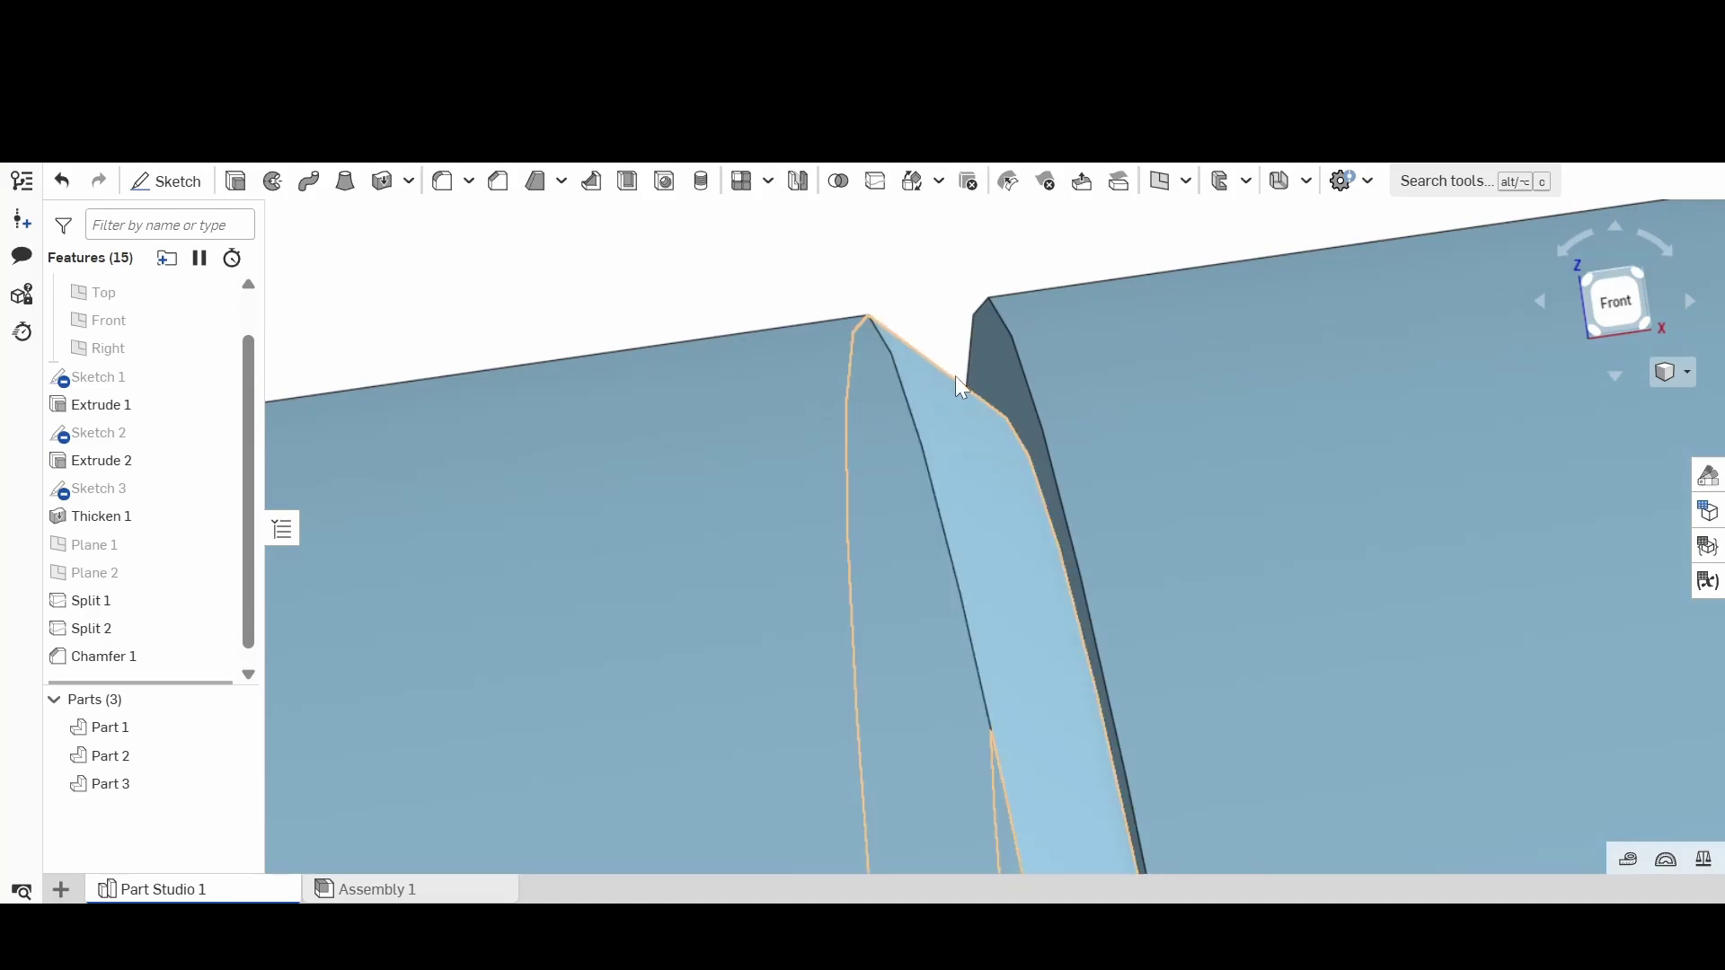
pyautogui.scroll(-10, 956, 377)
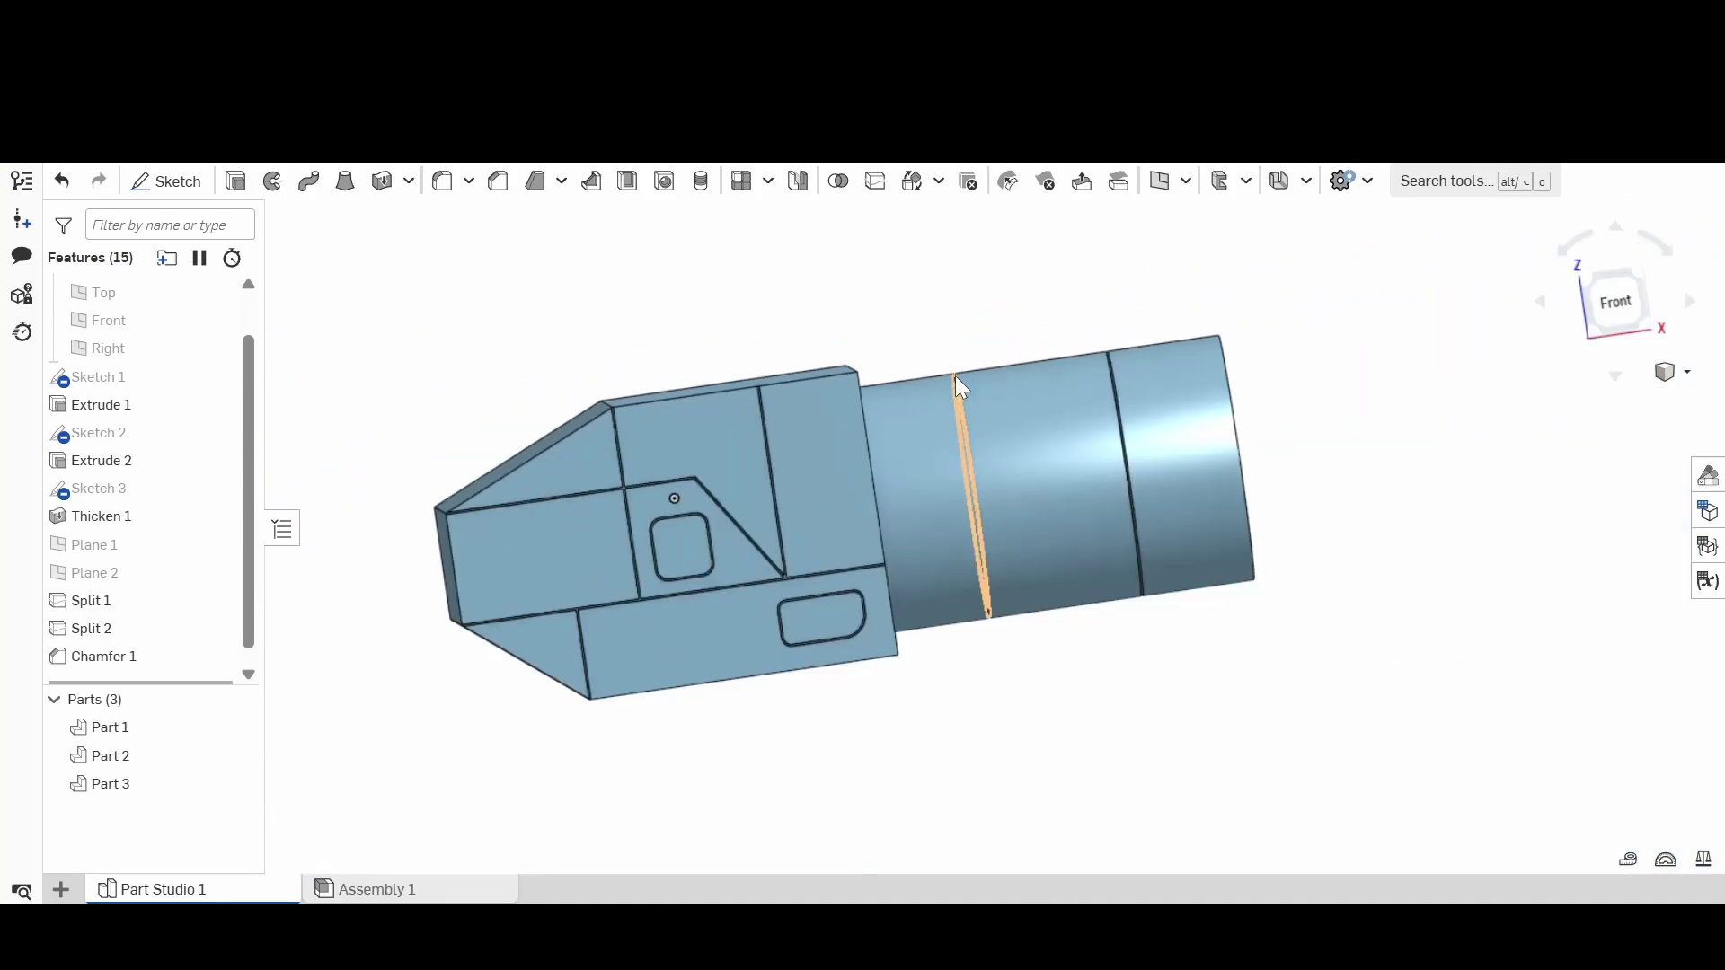
pyautogui.scroll(10, 957, 379)
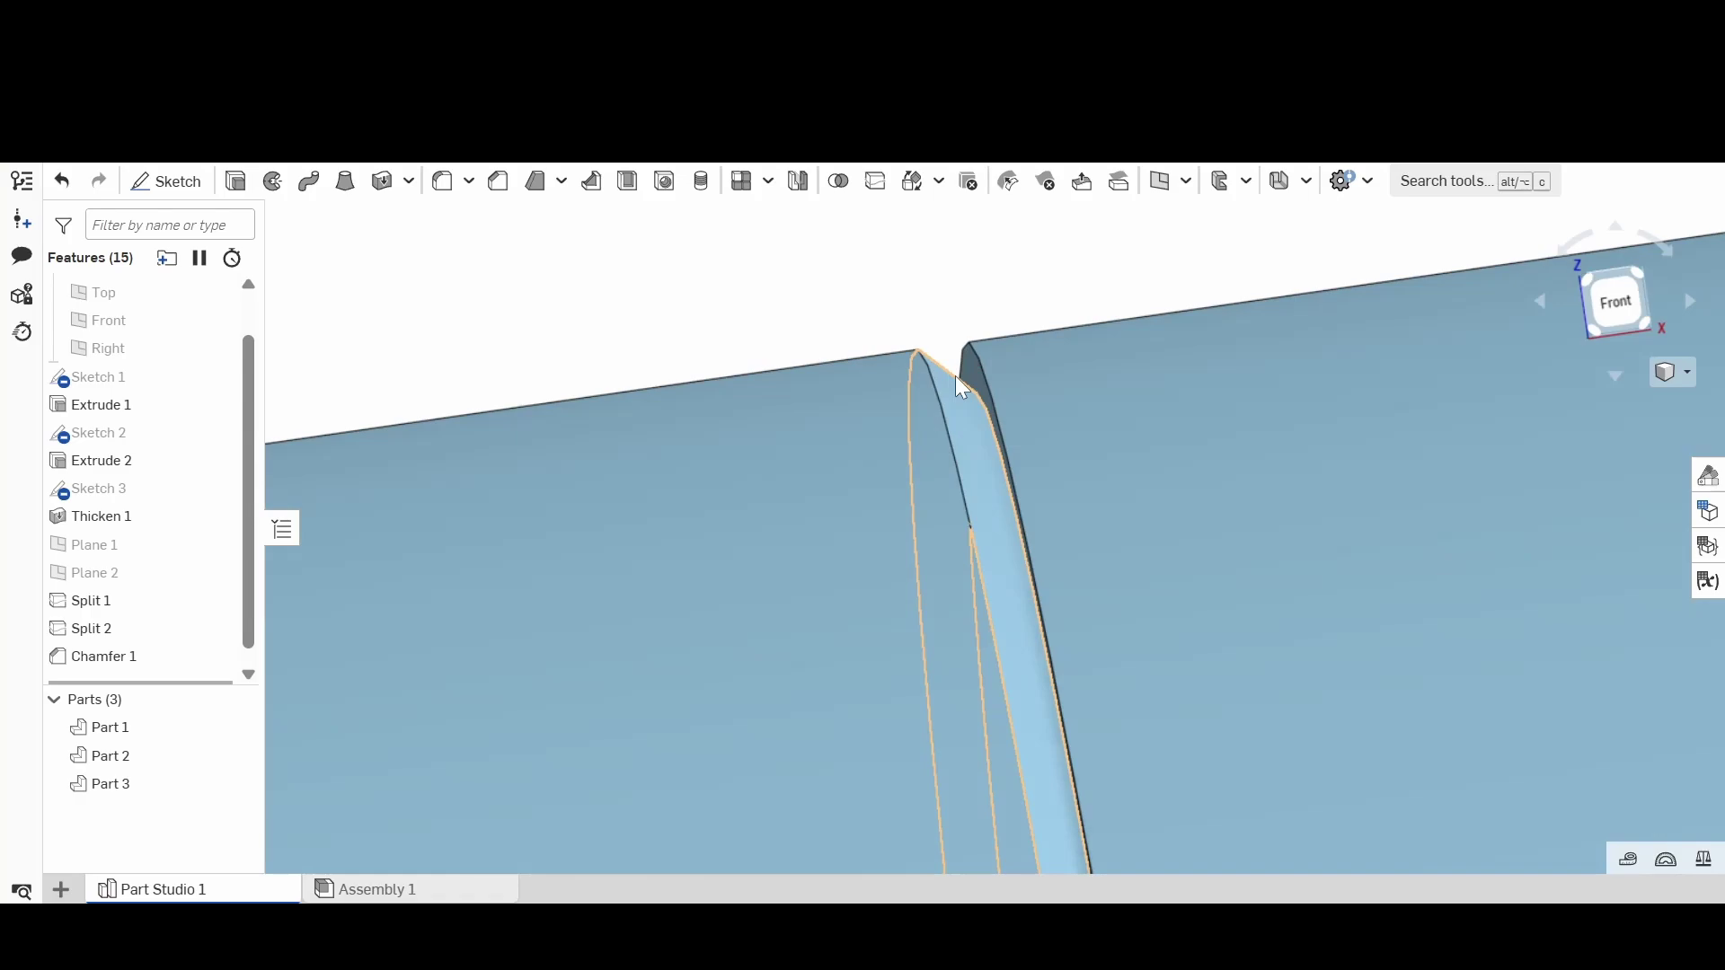
pyautogui.moveTo(955, 375)
pyautogui.mouseDown(button='right')
pyautogui.moveTo(983, 343)
pyautogui.moveTo(968, 361)
pyautogui.mouseUp(button='right')
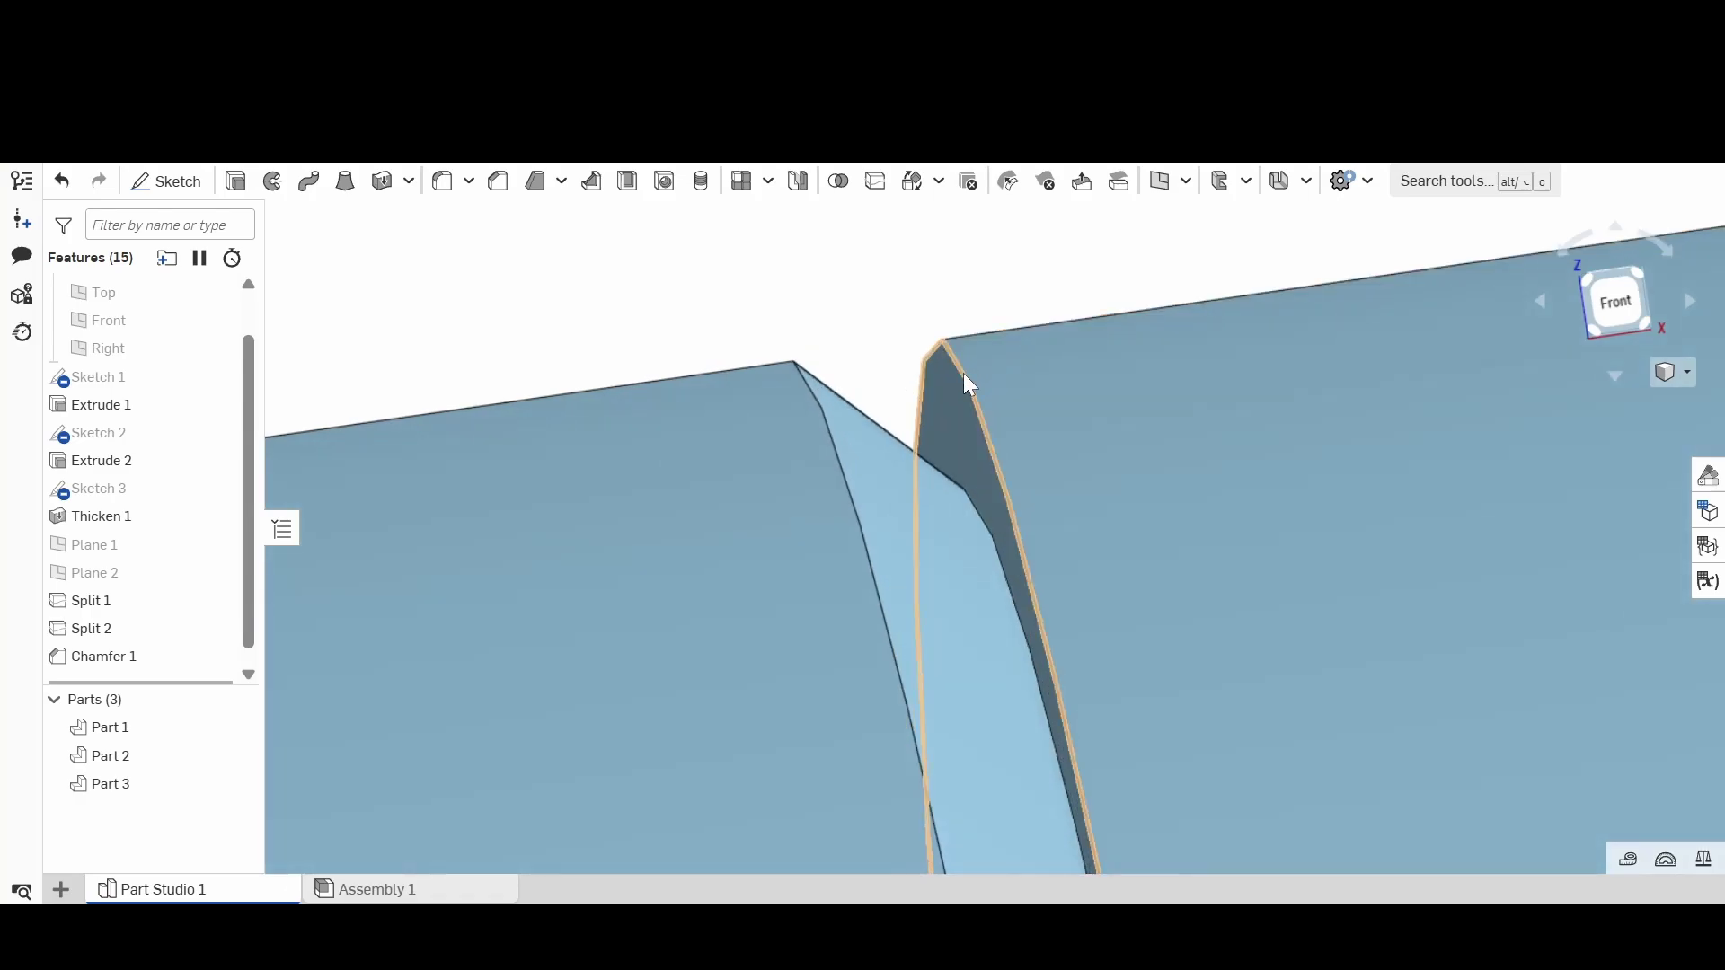
pyautogui.click(963, 374)
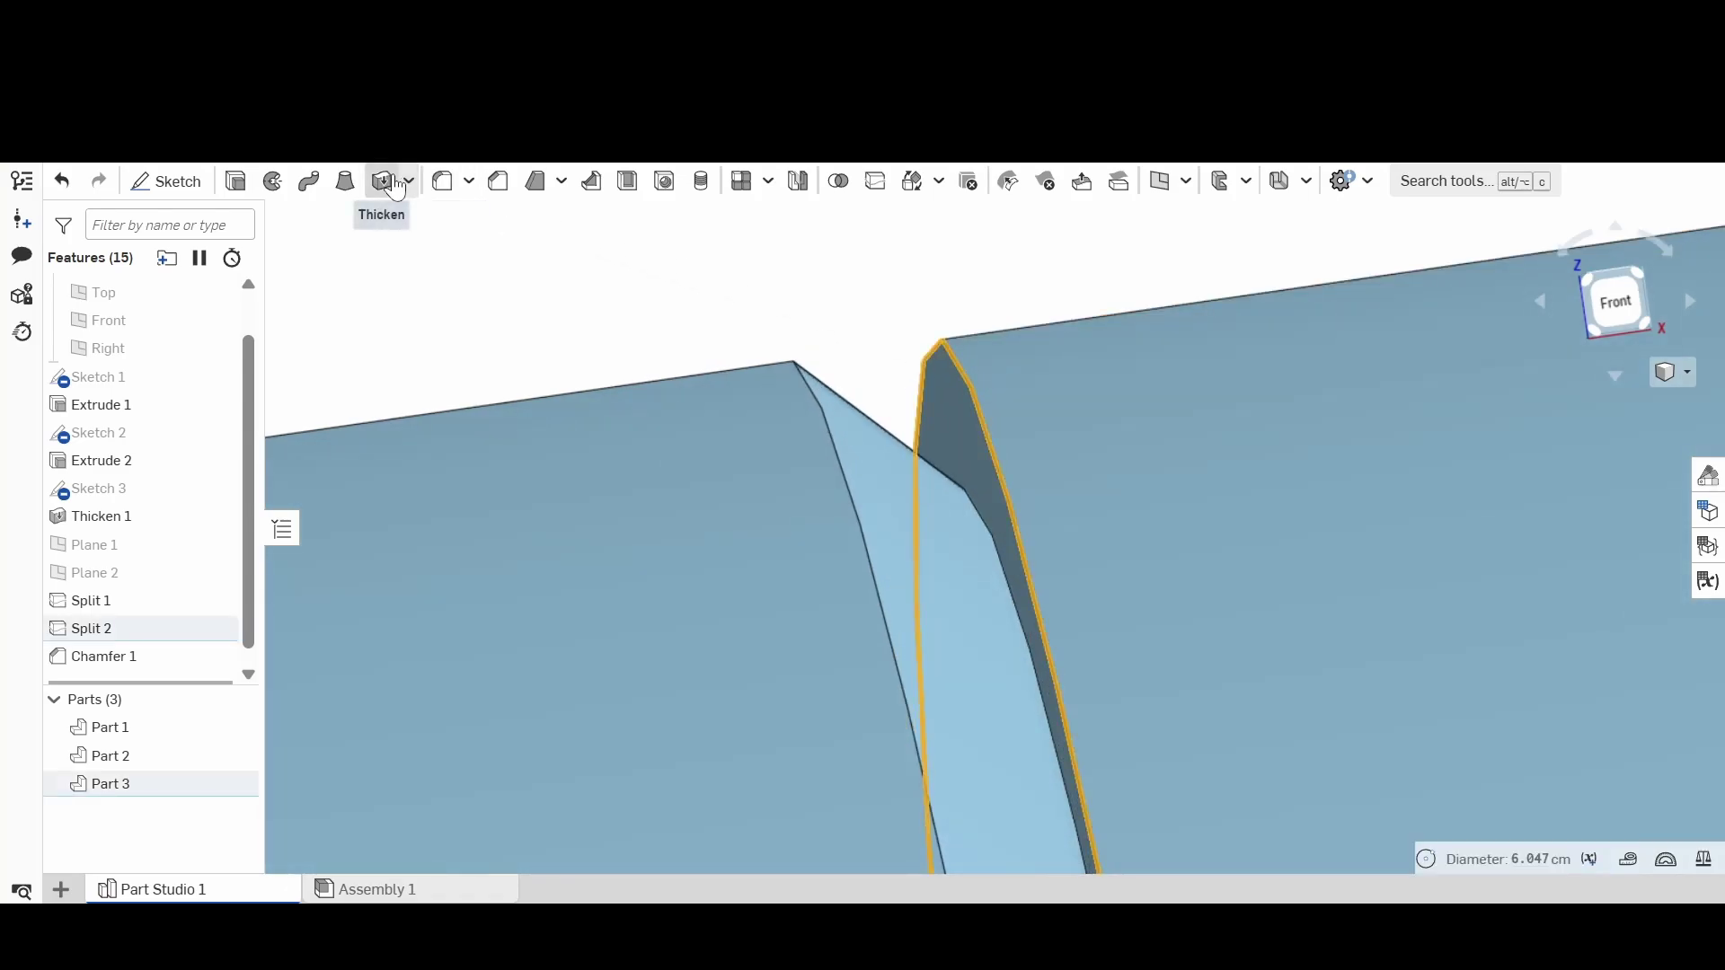
pyautogui.click(497, 182)
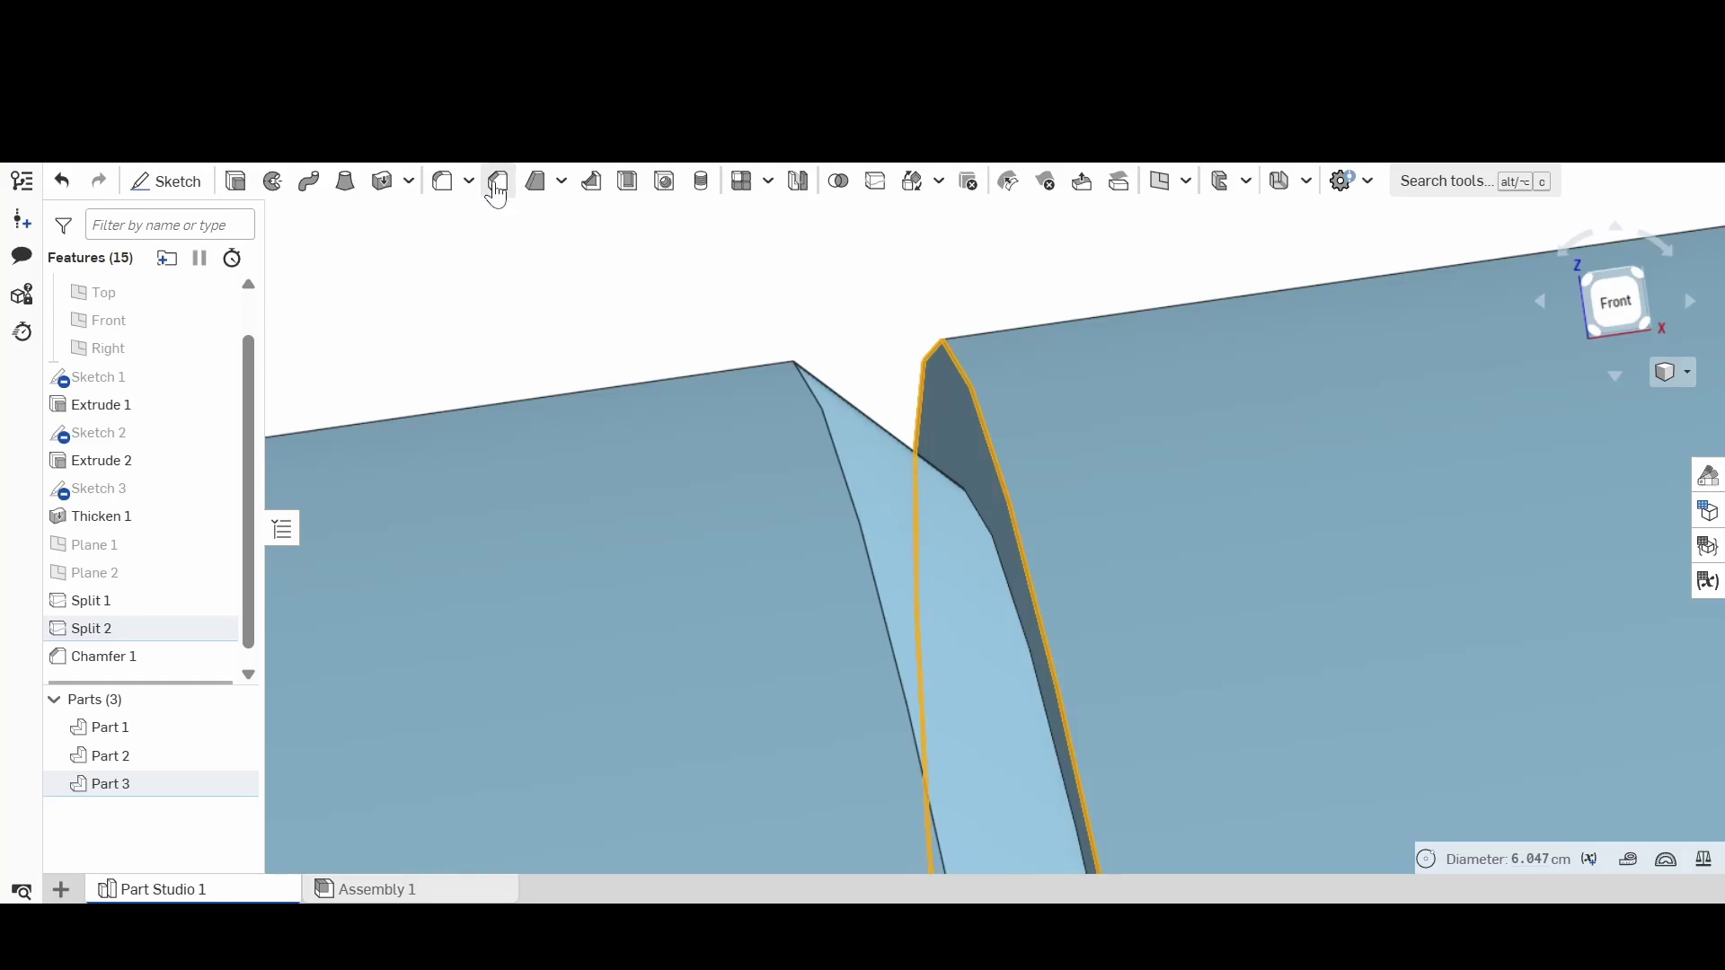
pyautogui.scroll(-5, 845, 300)
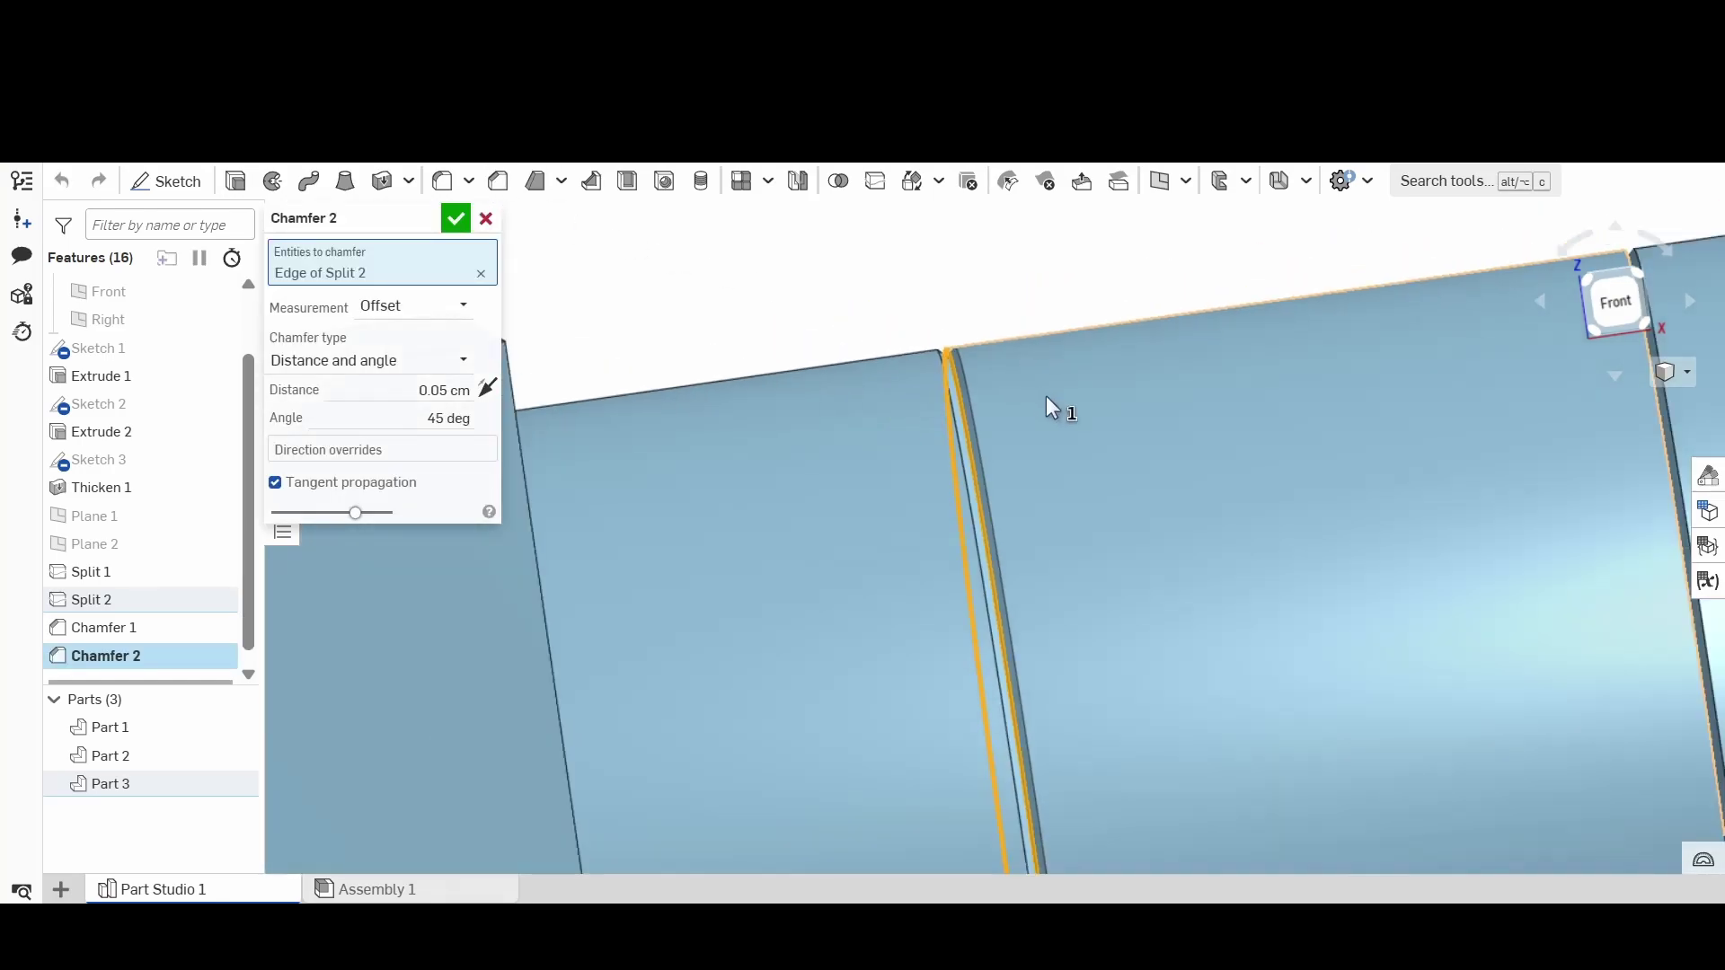
pyautogui.moveTo(1046, 395); pyautogui.dragTo(673, 530, button='middle')
pyautogui.moveTo(1220, 412); pyautogui.dragTo(1155, 352, button='right')
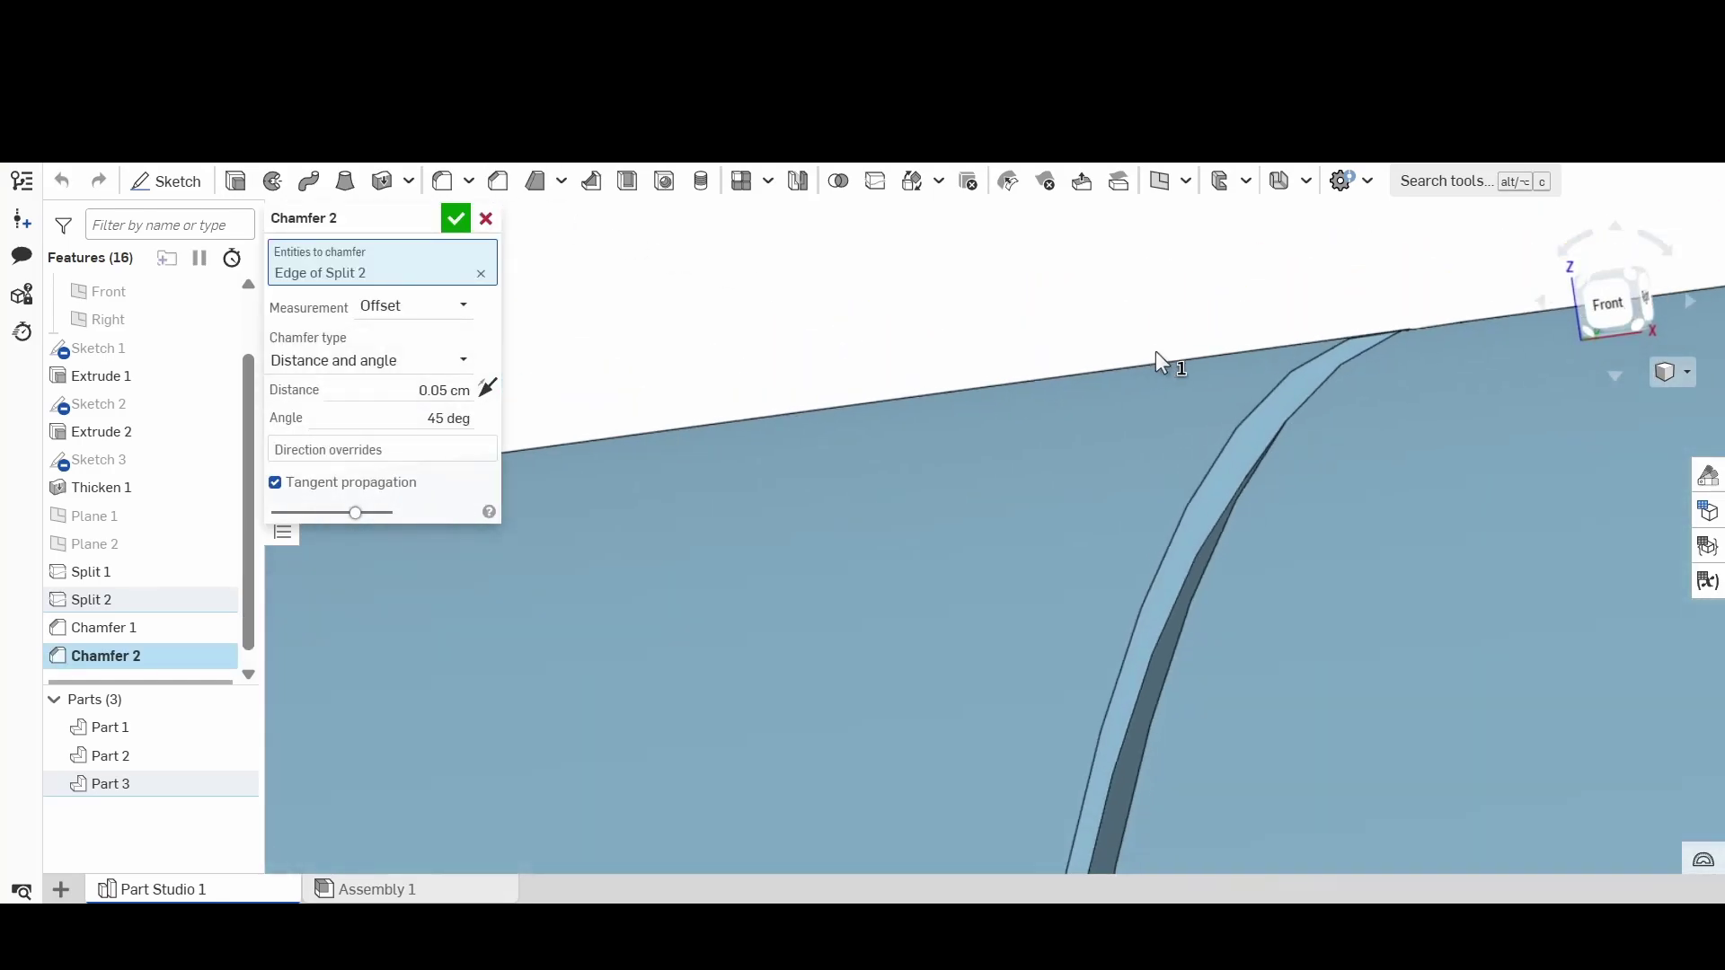
pyautogui.click(1302, 369)
pyautogui.scroll(-10, 1339, 455)
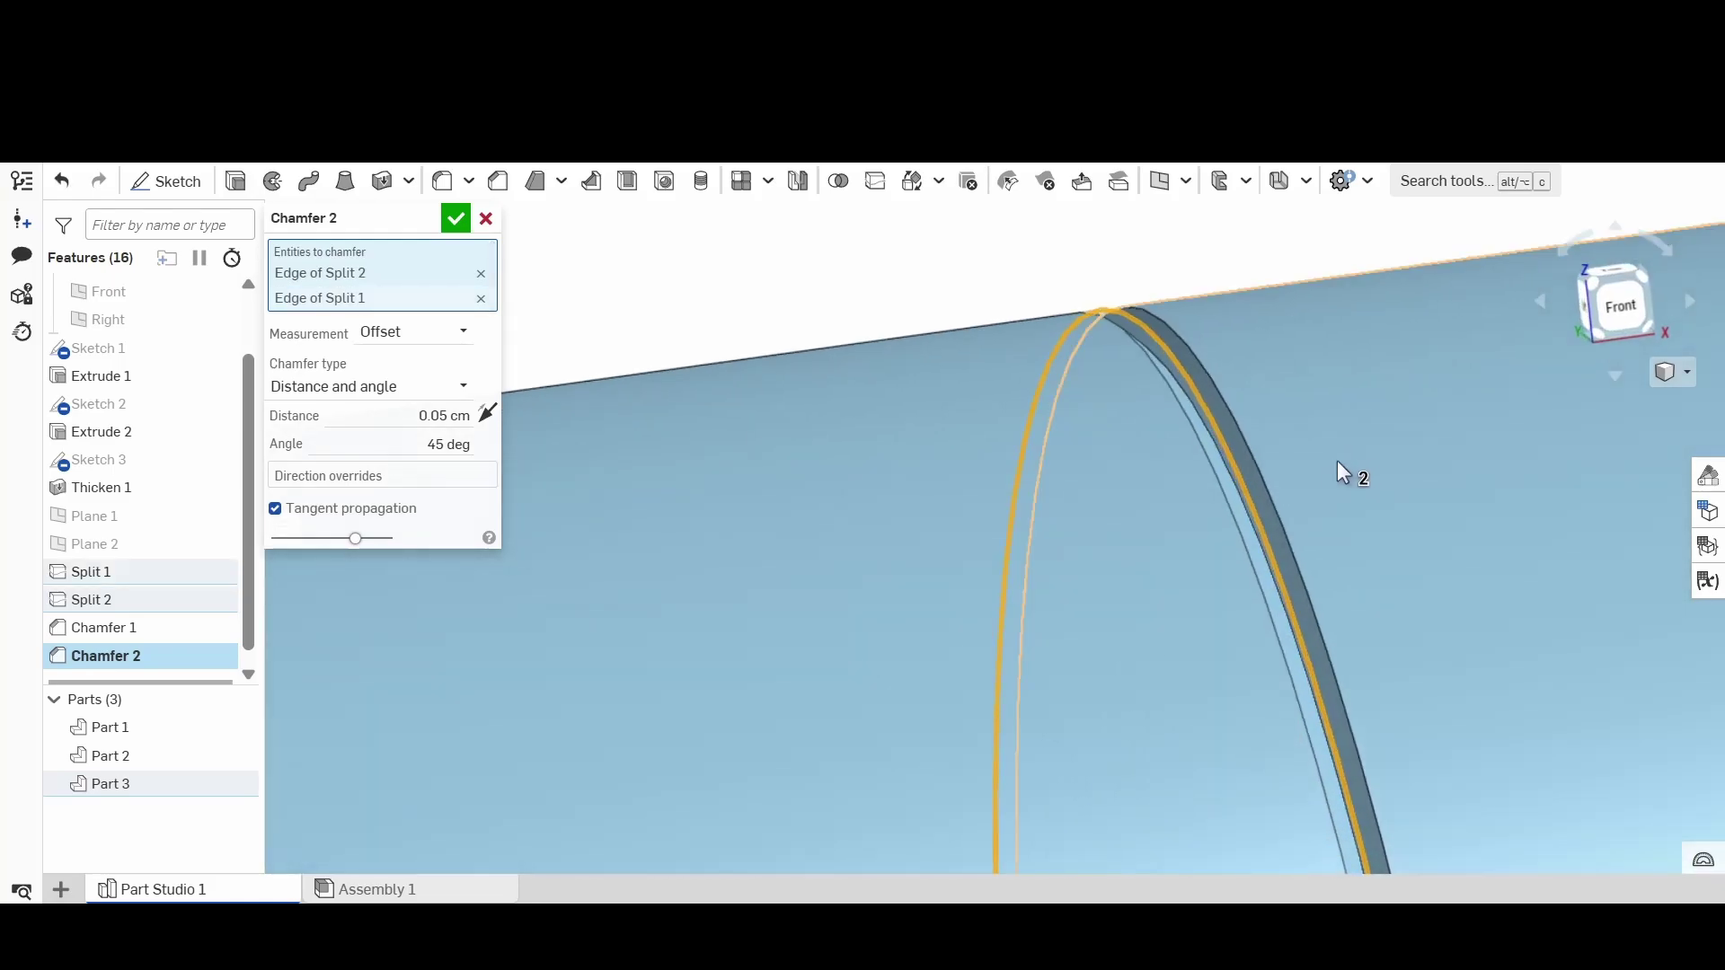
pyautogui.scroll(5, 1257, 554)
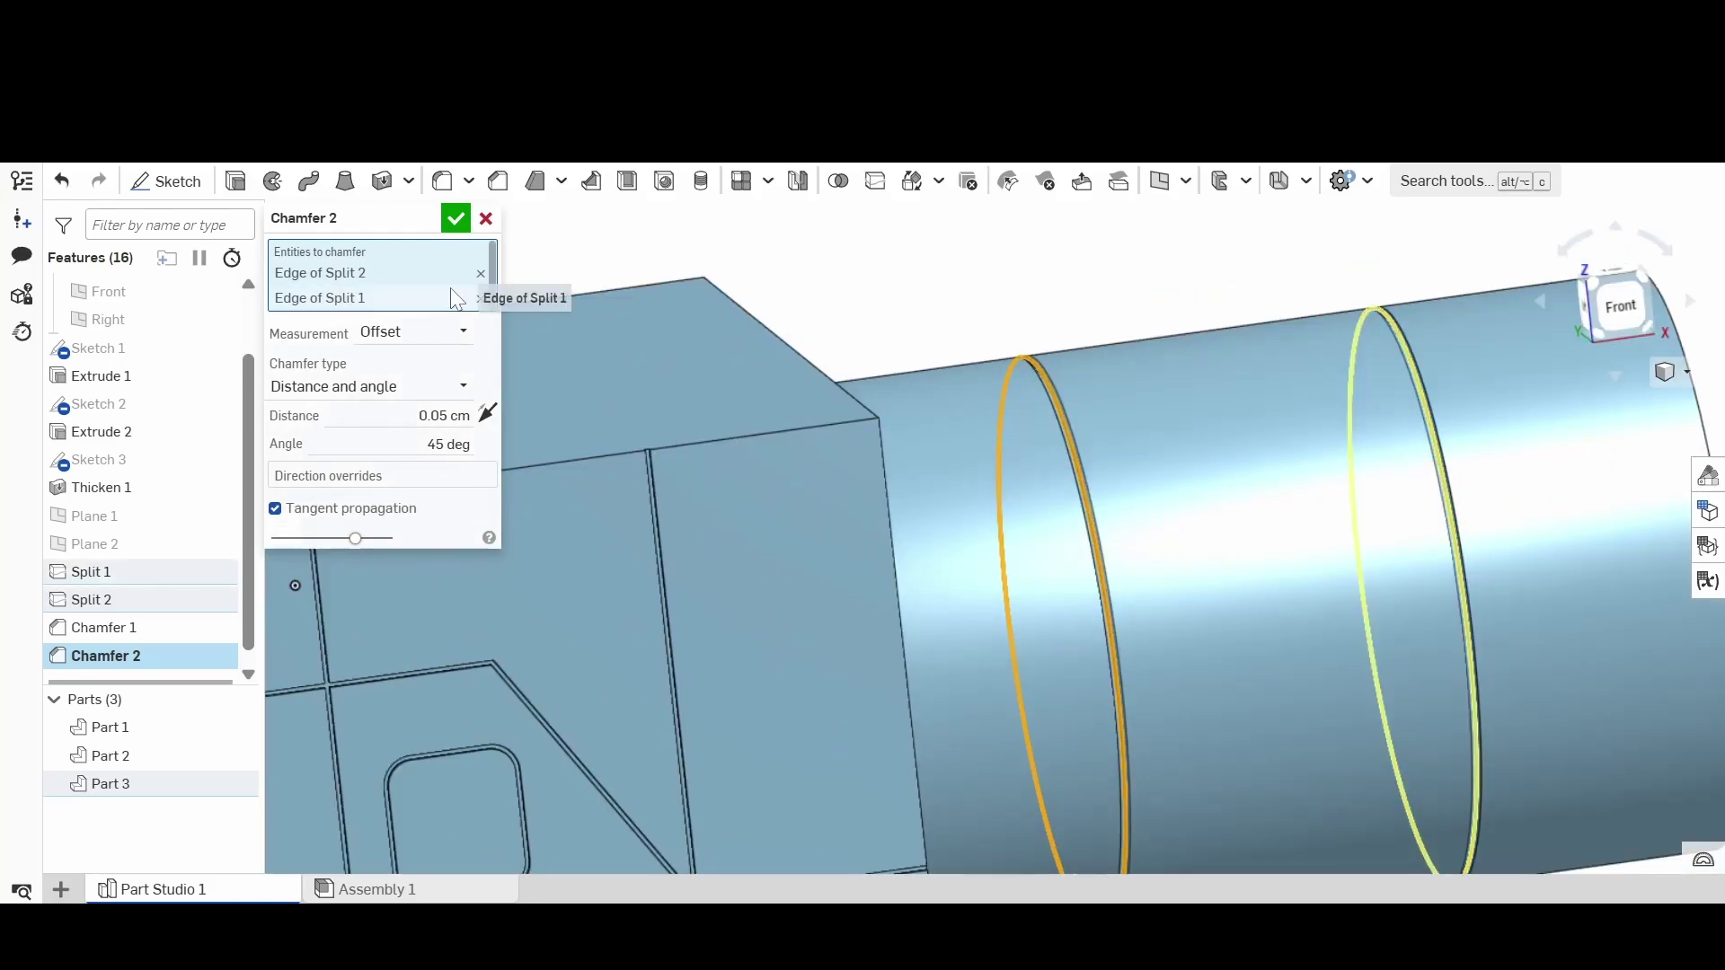
pyautogui.click(485, 219)
# Step: Start an offset plane from the block's flat top face
pyautogui.scroll(-8, 1245, 445)
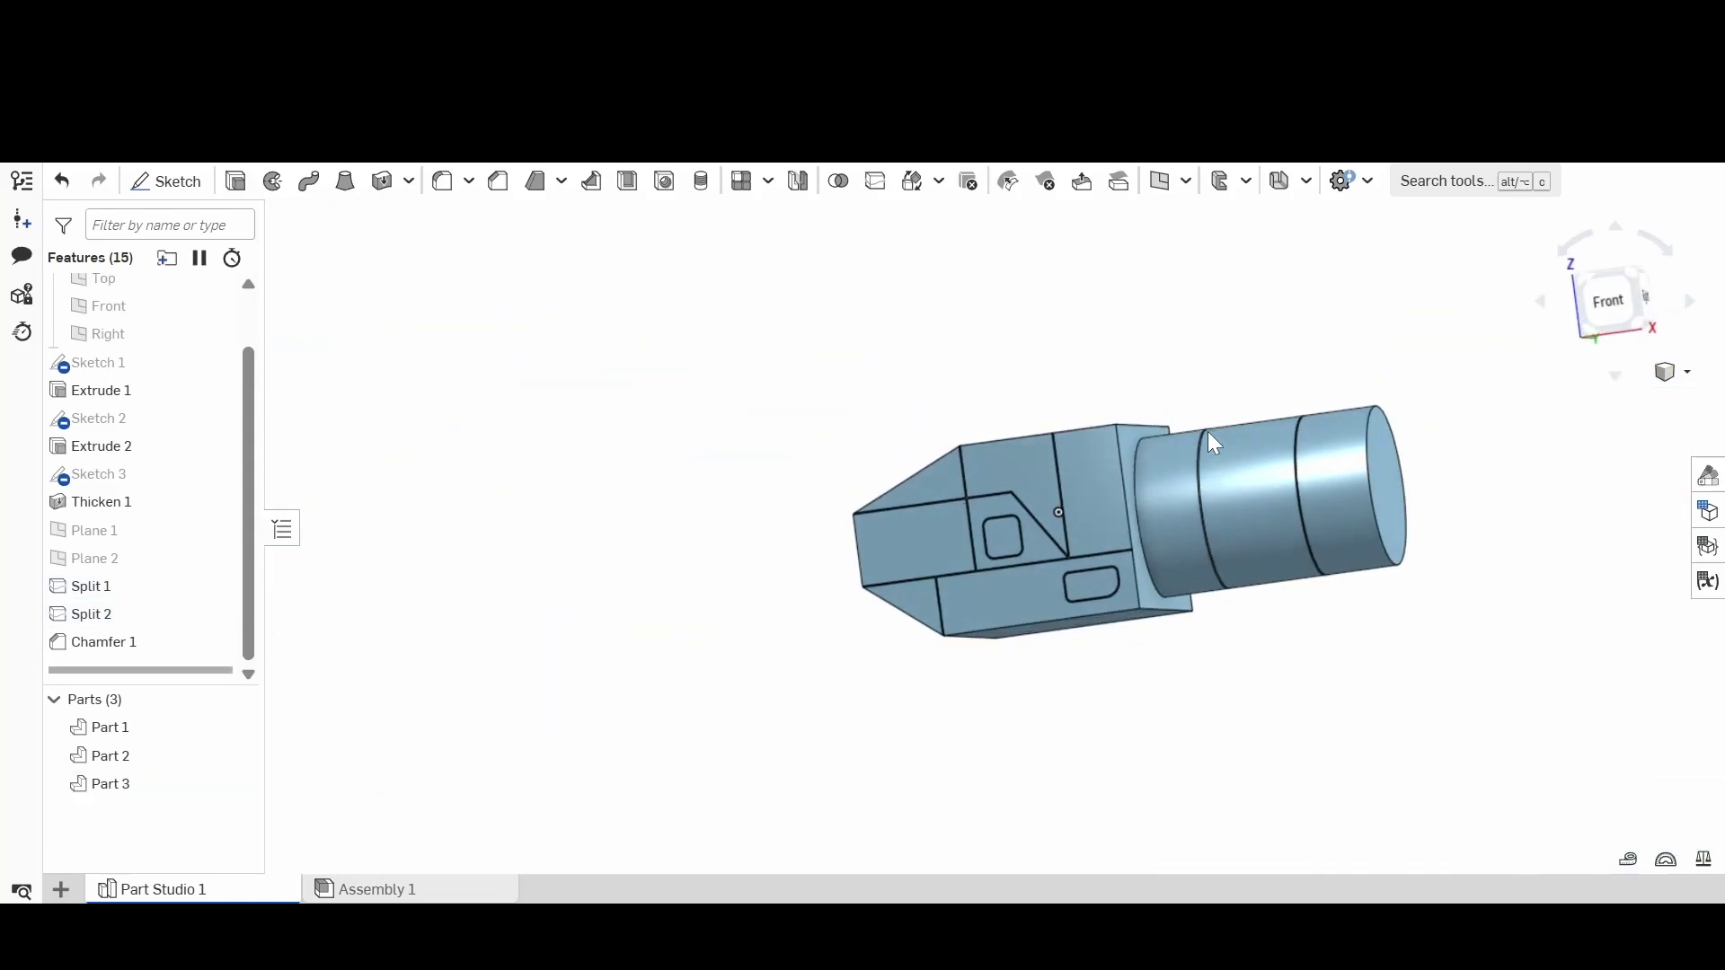
pyautogui.moveTo(1214, 442)
pyautogui.mouseDown(button='right')
pyautogui.moveTo(1212, 461)
pyautogui.moveTo(1236, 458)
pyautogui.moveTo(1206, 438)
pyautogui.moveTo(1242, 452)
pyautogui.mouseUp(button='right')
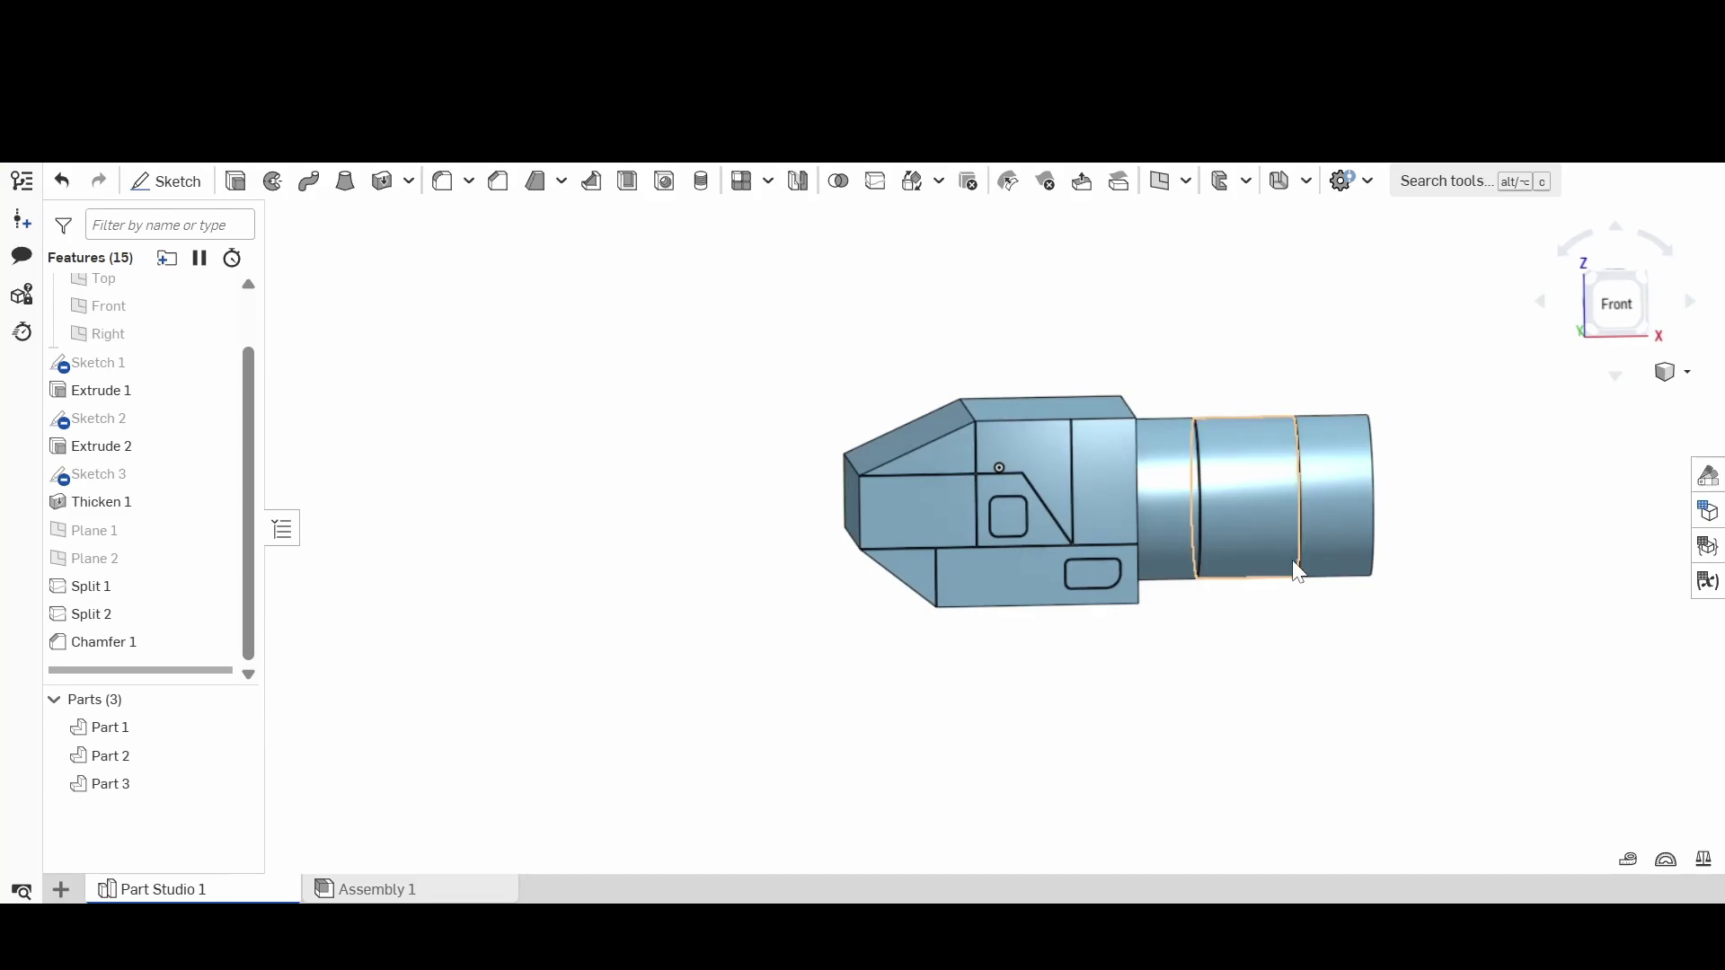
pyautogui.moveTo(1317, 516); pyautogui.dragTo(1258, 537, button='right')
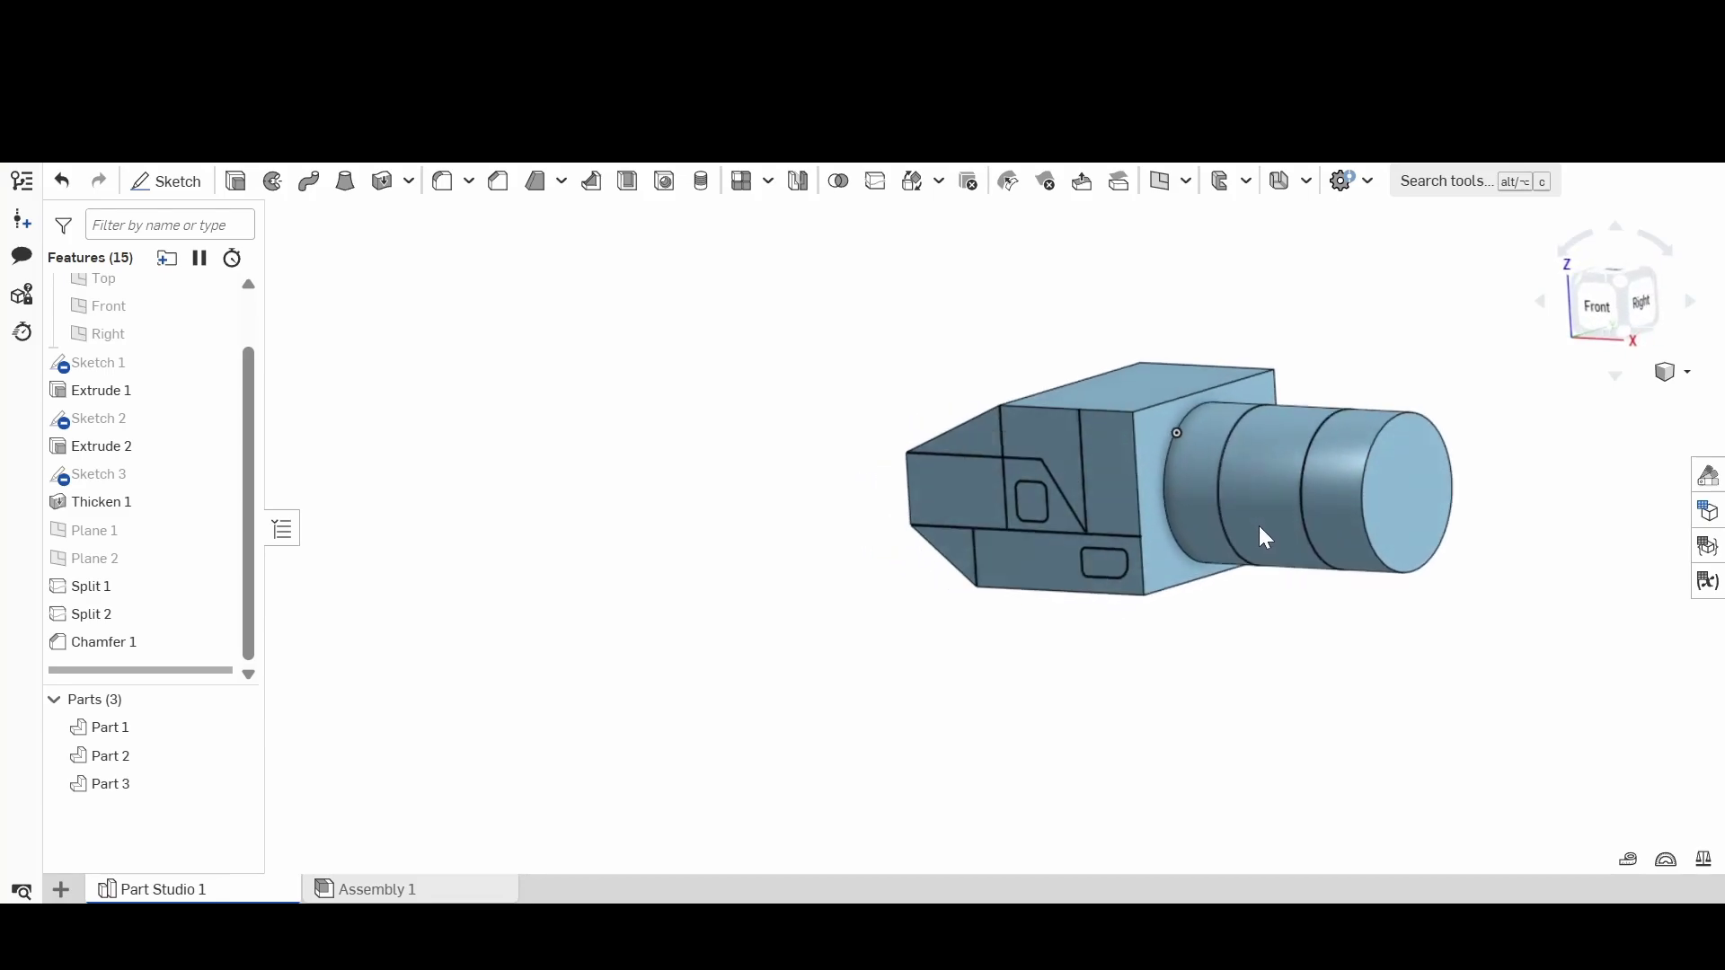
pyautogui.click(1151, 381)
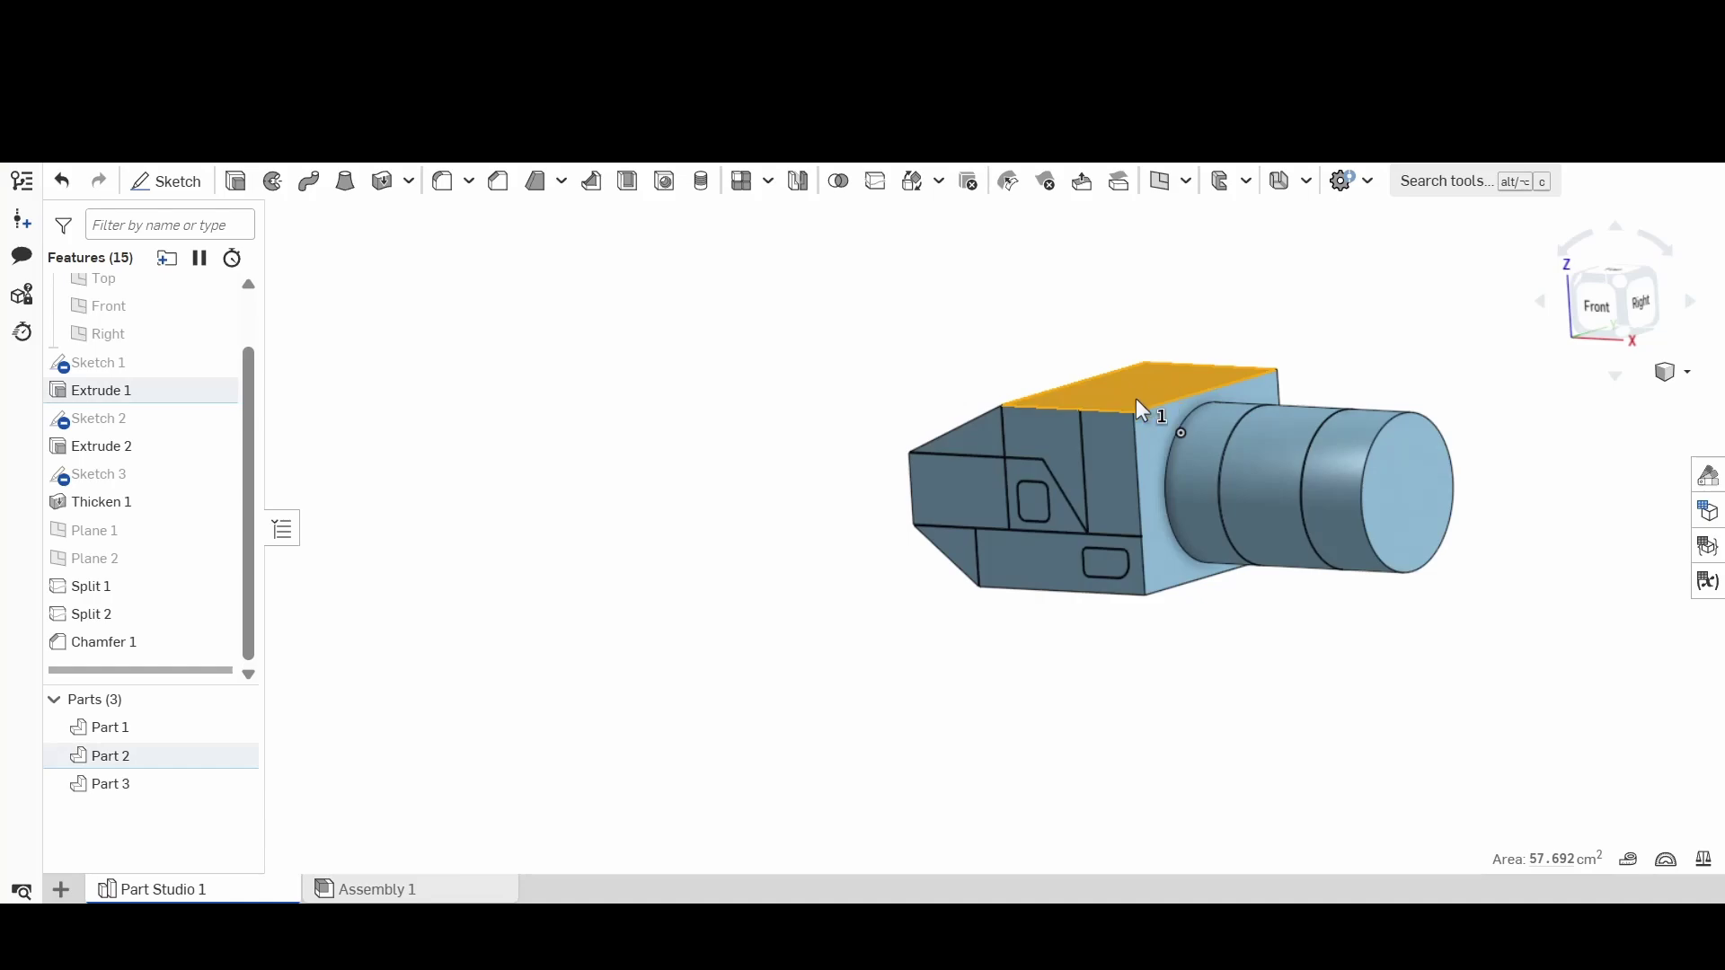
pyautogui.moveTo(1162, 469); pyautogui.dragTo(1276, 750, button='right')
pyautogui.click(1160, 600)
pyautogui.click(1270, 686)
pyautogui.click(1128, 401)
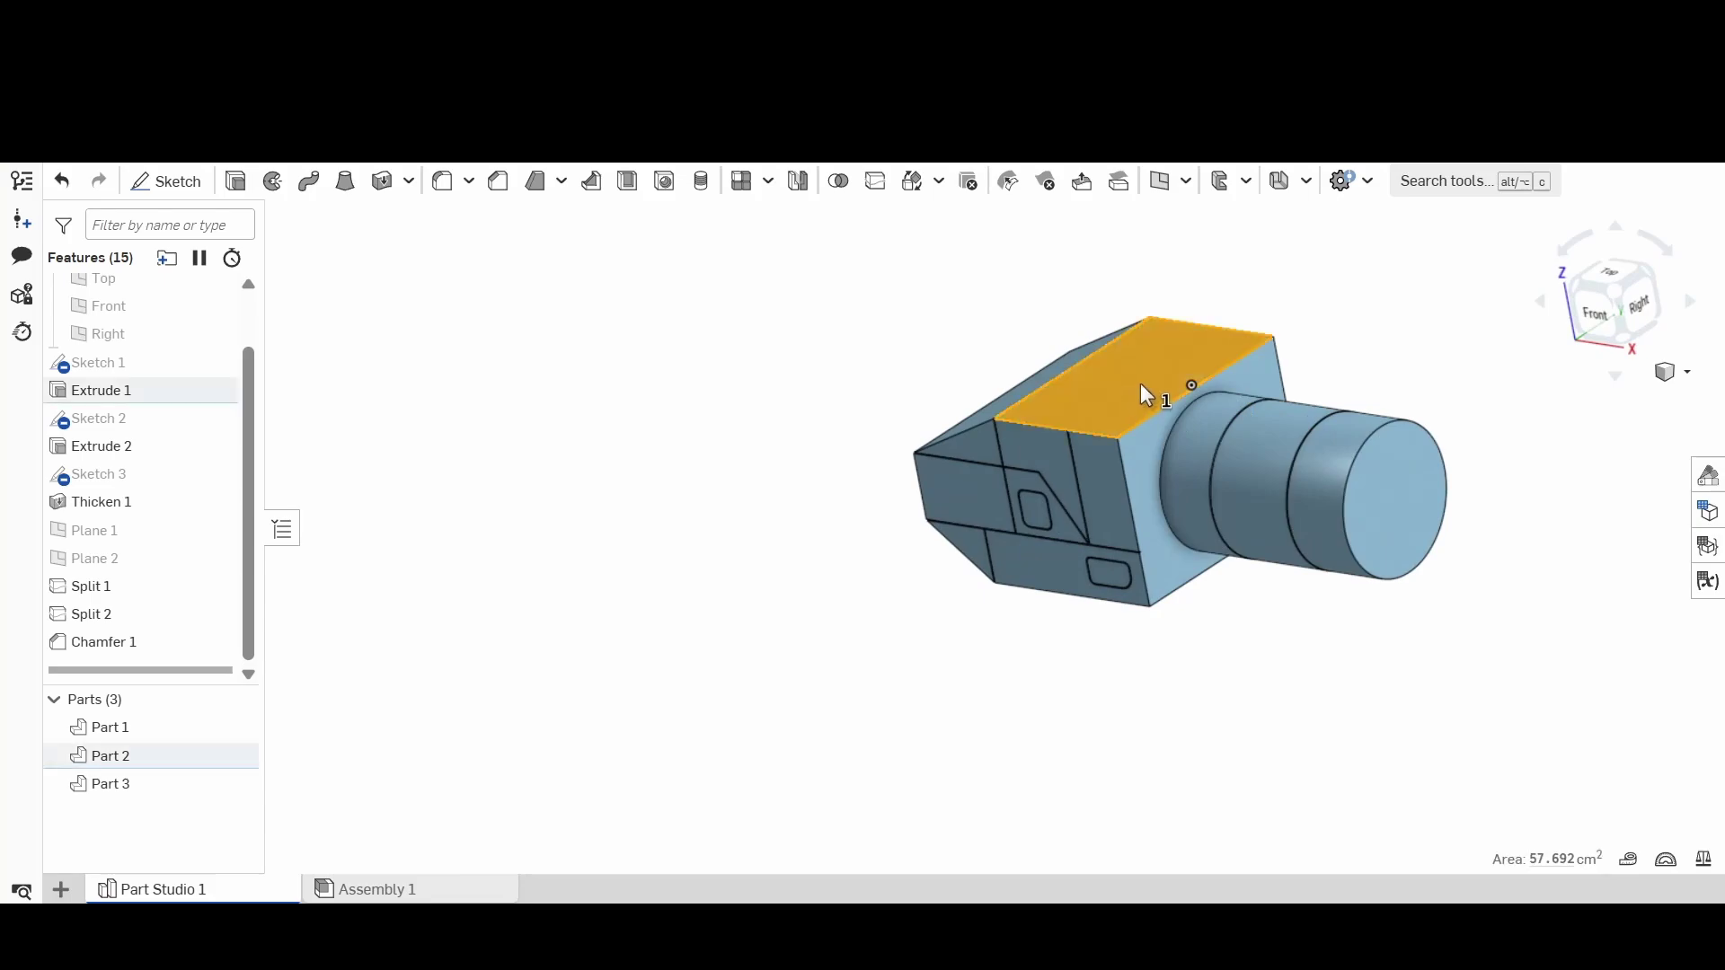
pyautogui.click(1159, 184)
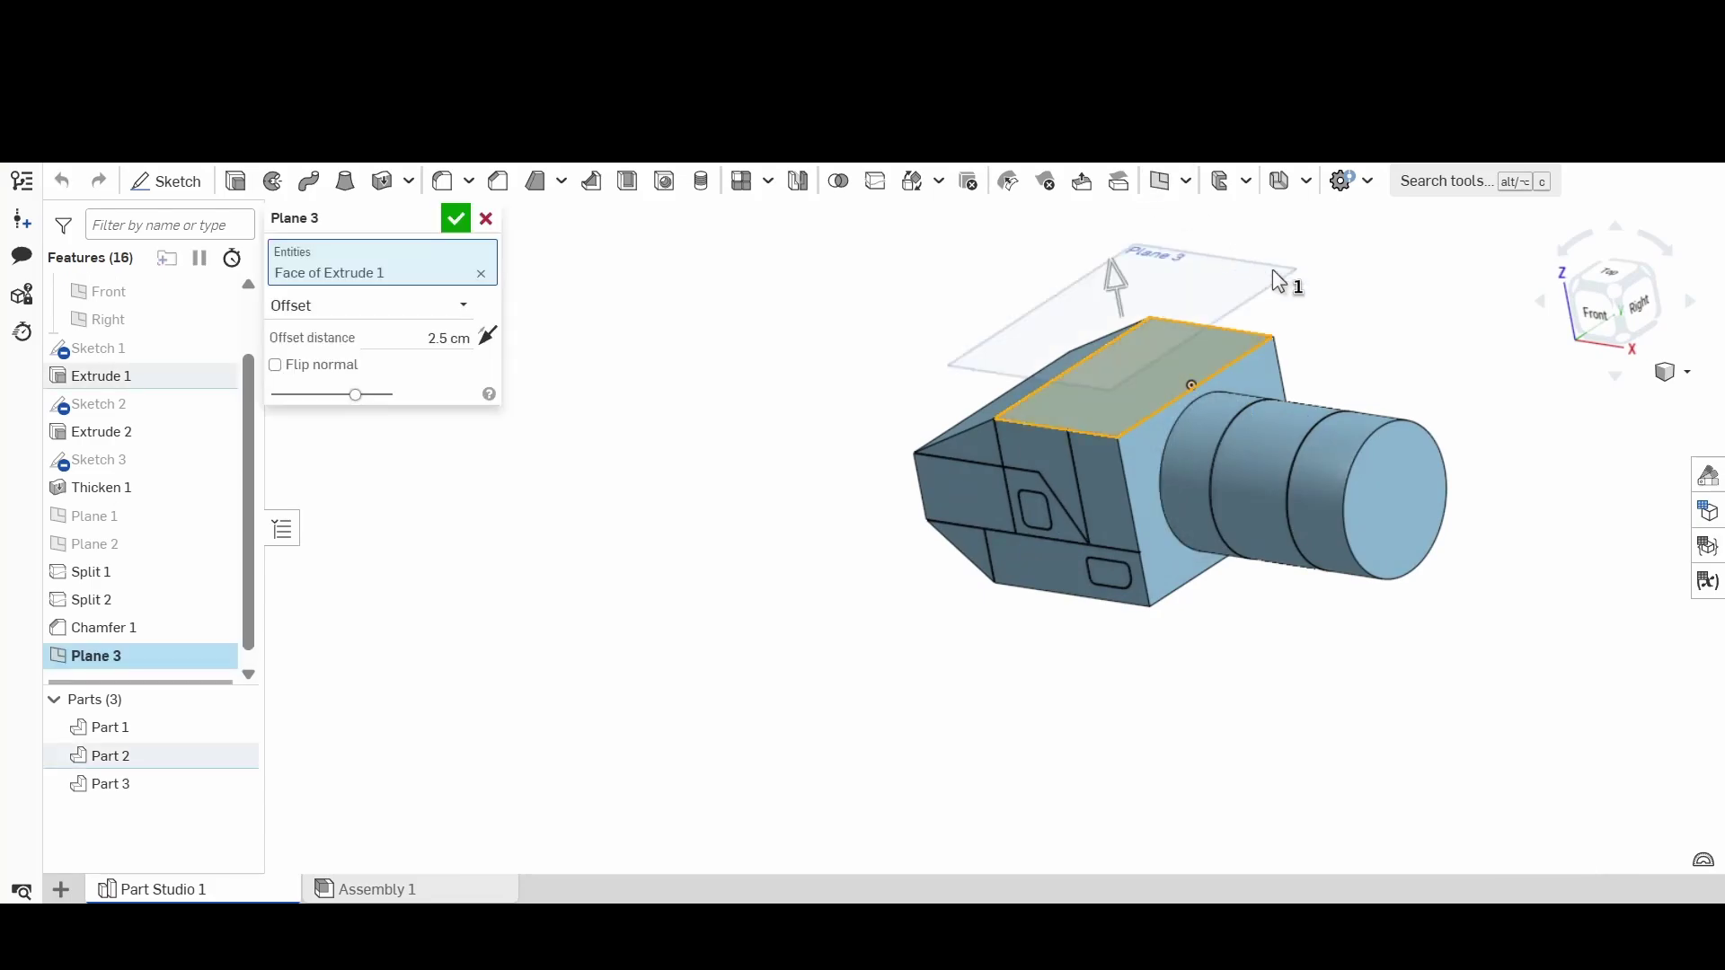
# Step: Examine the previewed plane and the model from the front, top, tilted and side-angled views, ending in the front view
pyautogui.click(1597, 306)
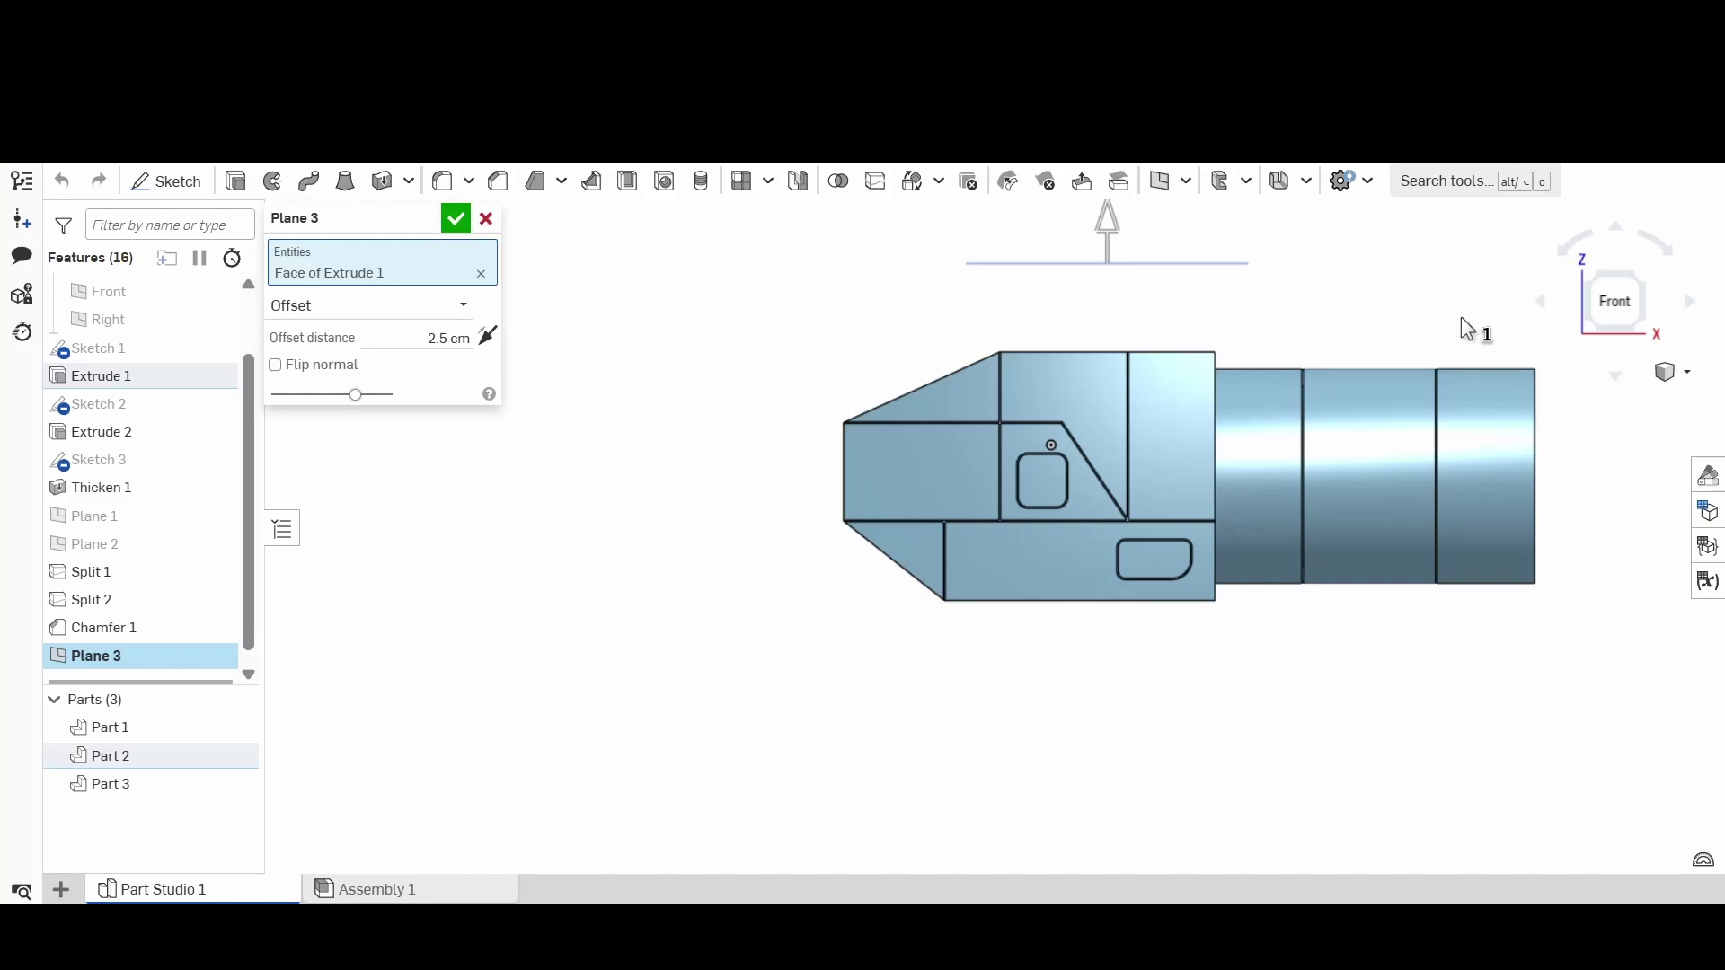
pyautogui.moveTo(1461, 316); pyautogui.dragTo(1378, 402, button='middle')
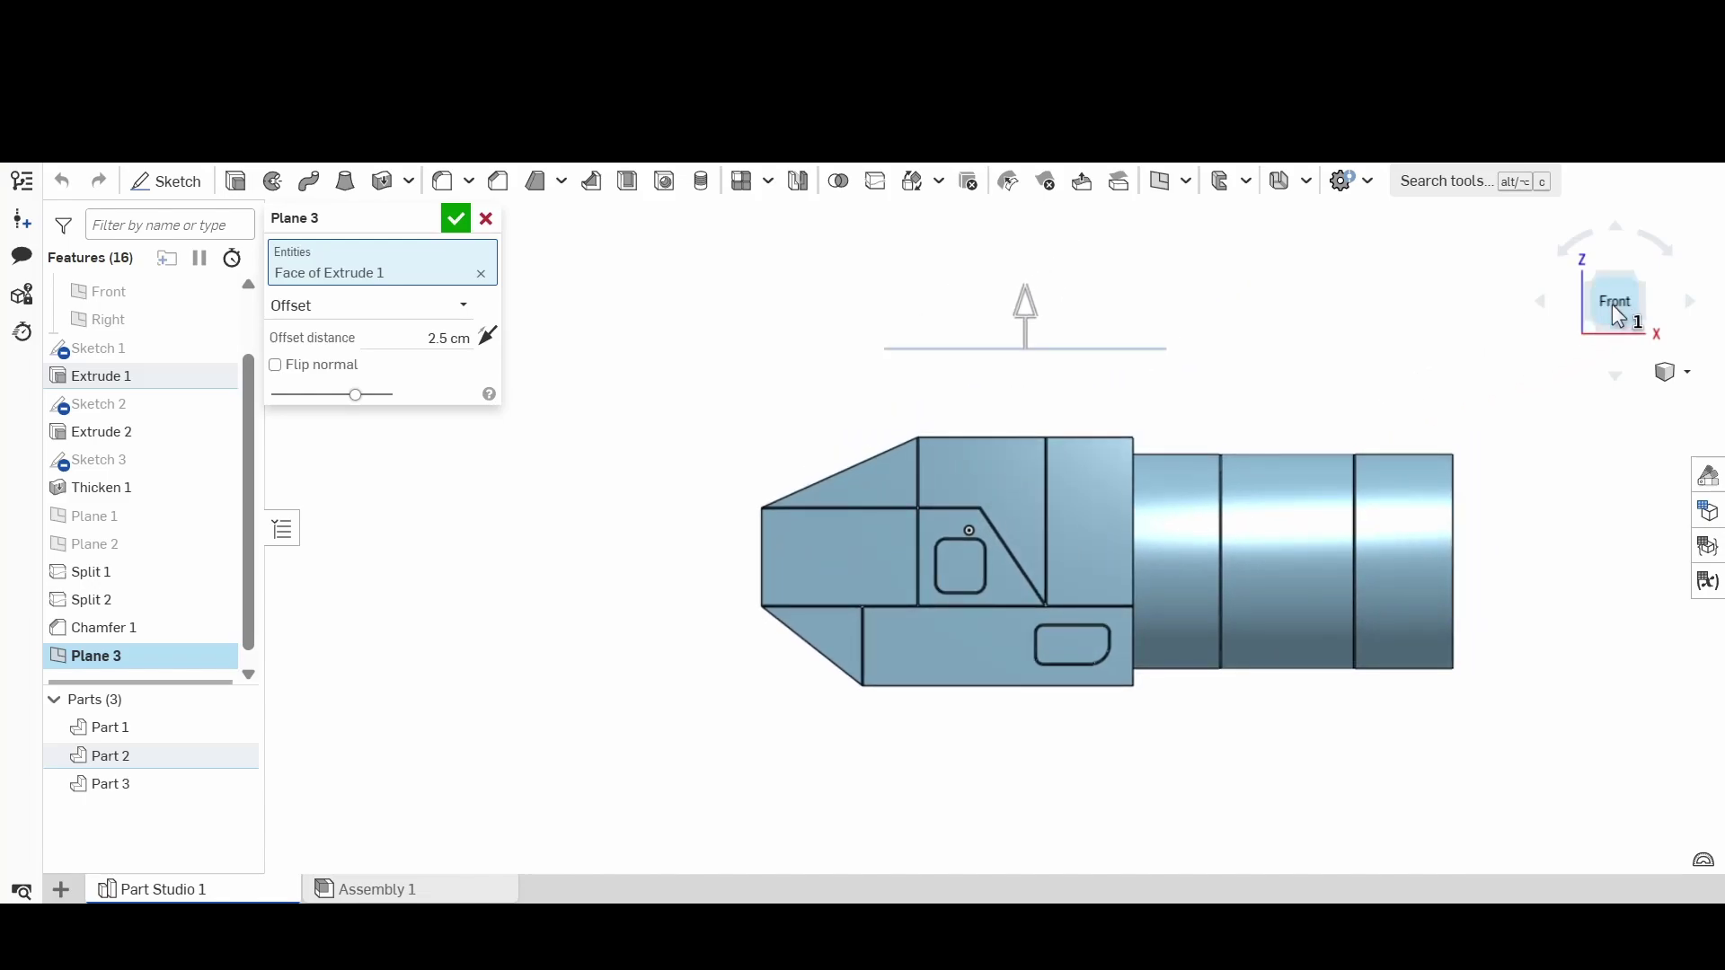
pyautogui.moveTo(1612, 303); pyautogui.dragTo(1593, 398)
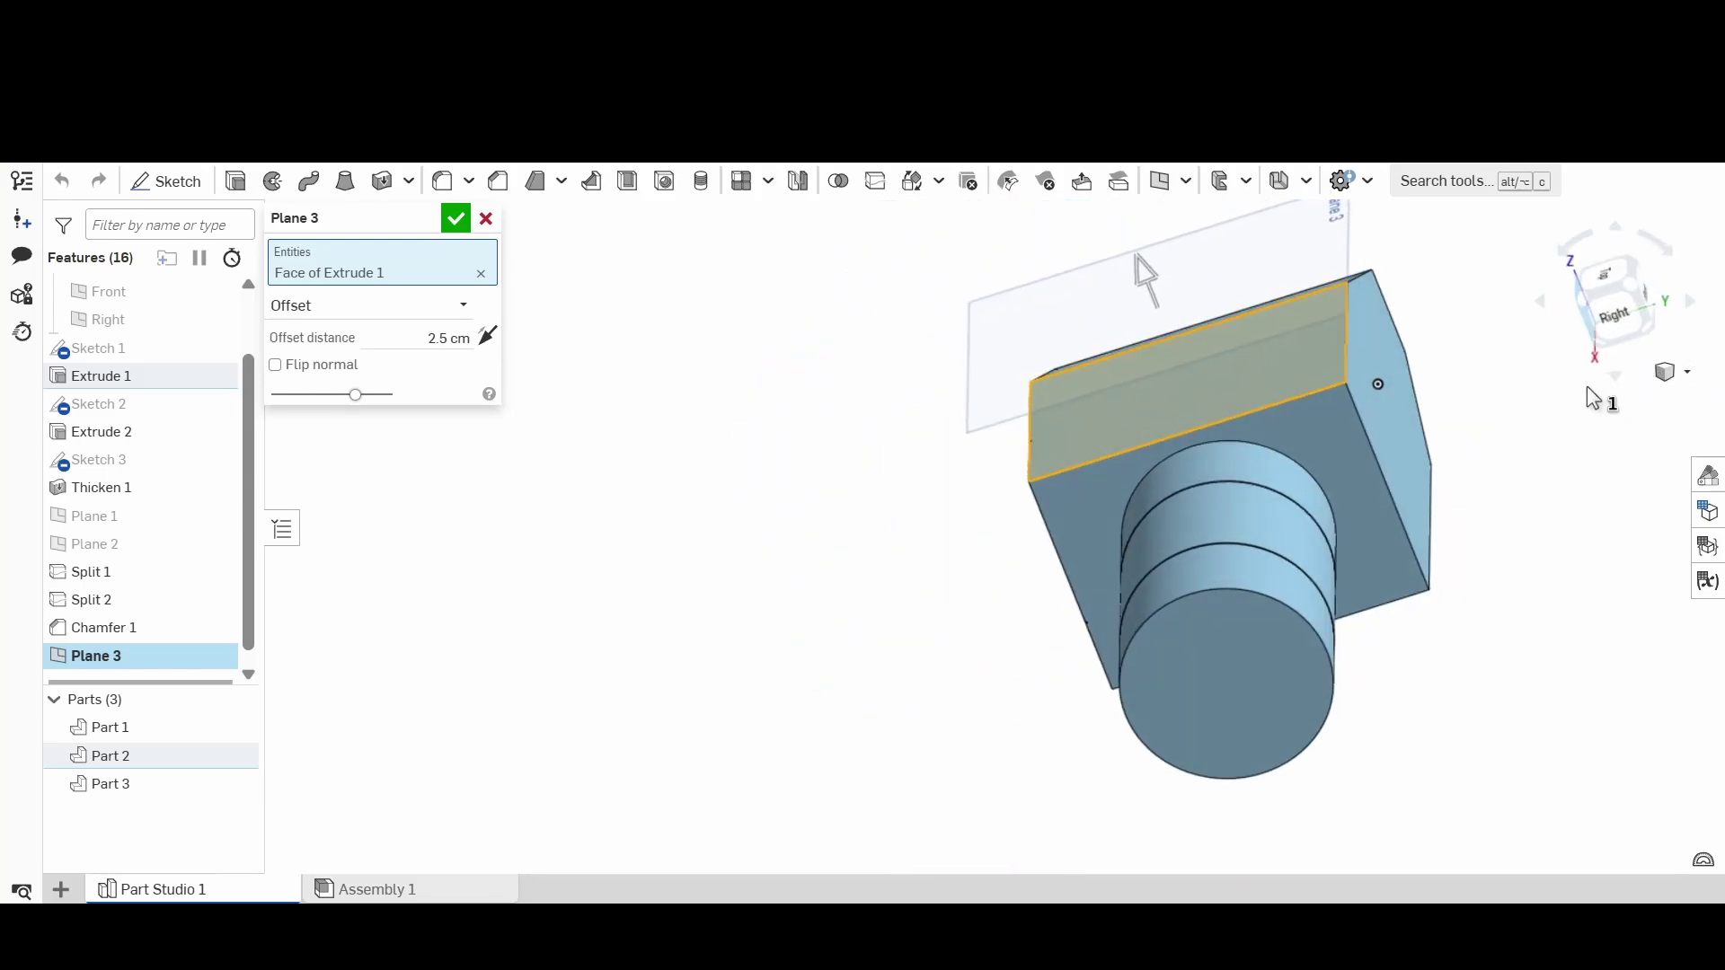
pyautogui.click(1613, 286)
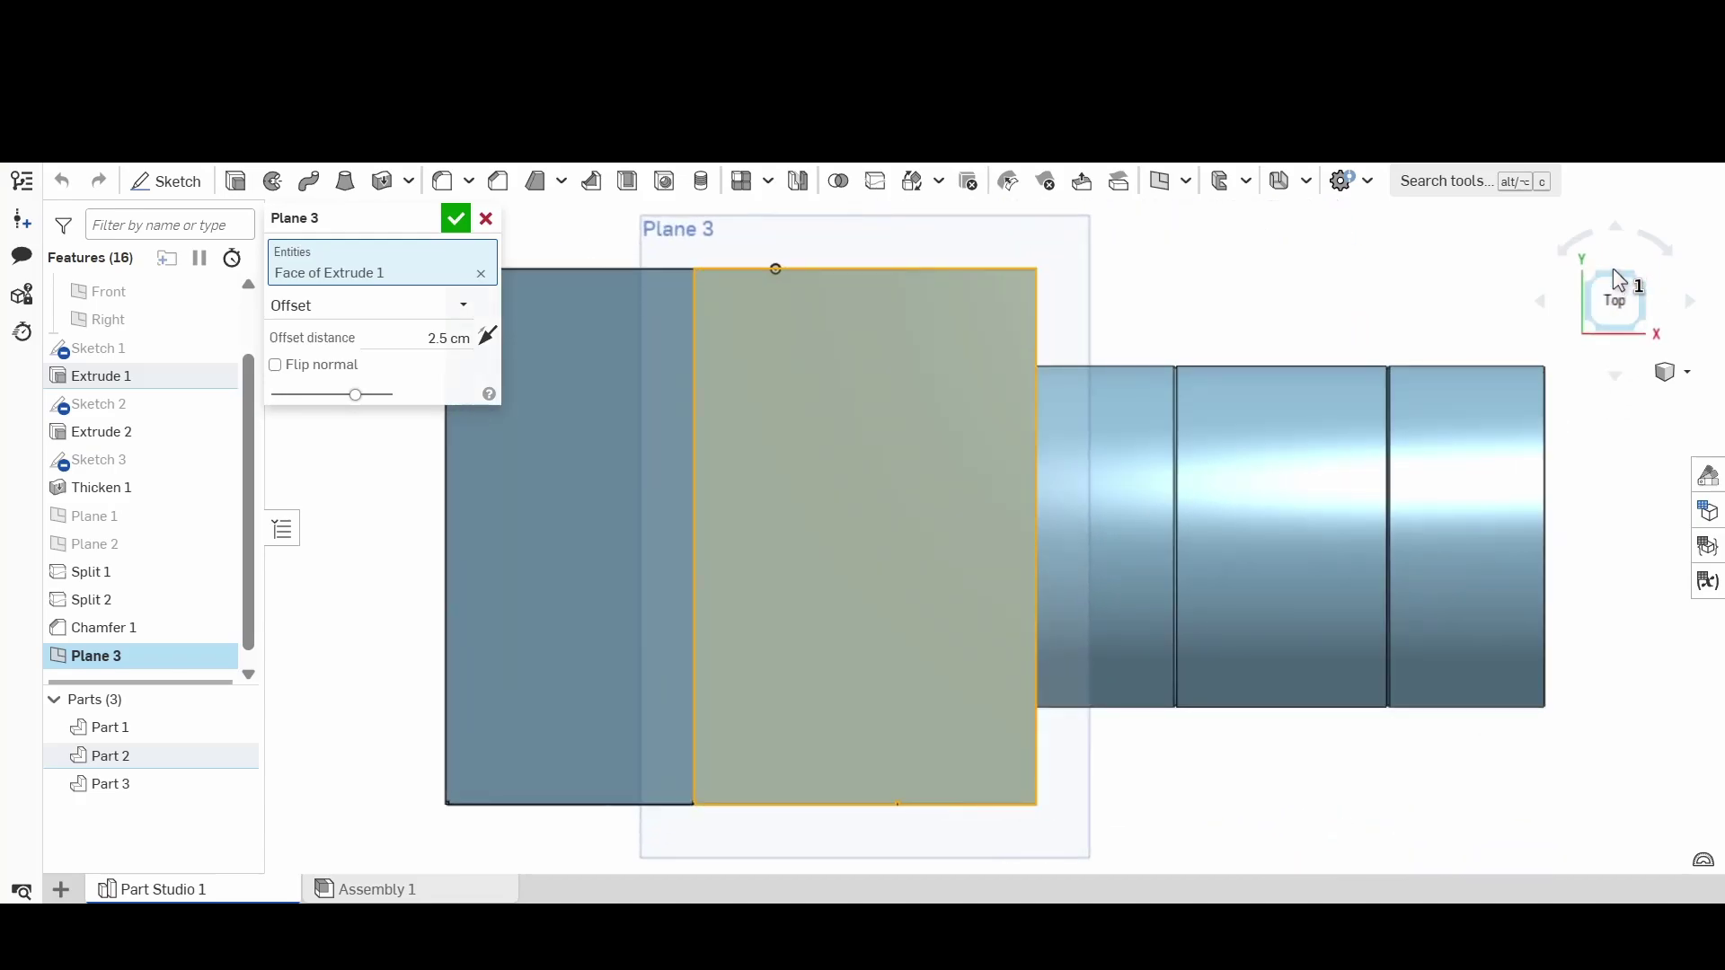
pyautogui.click(1617, 227)
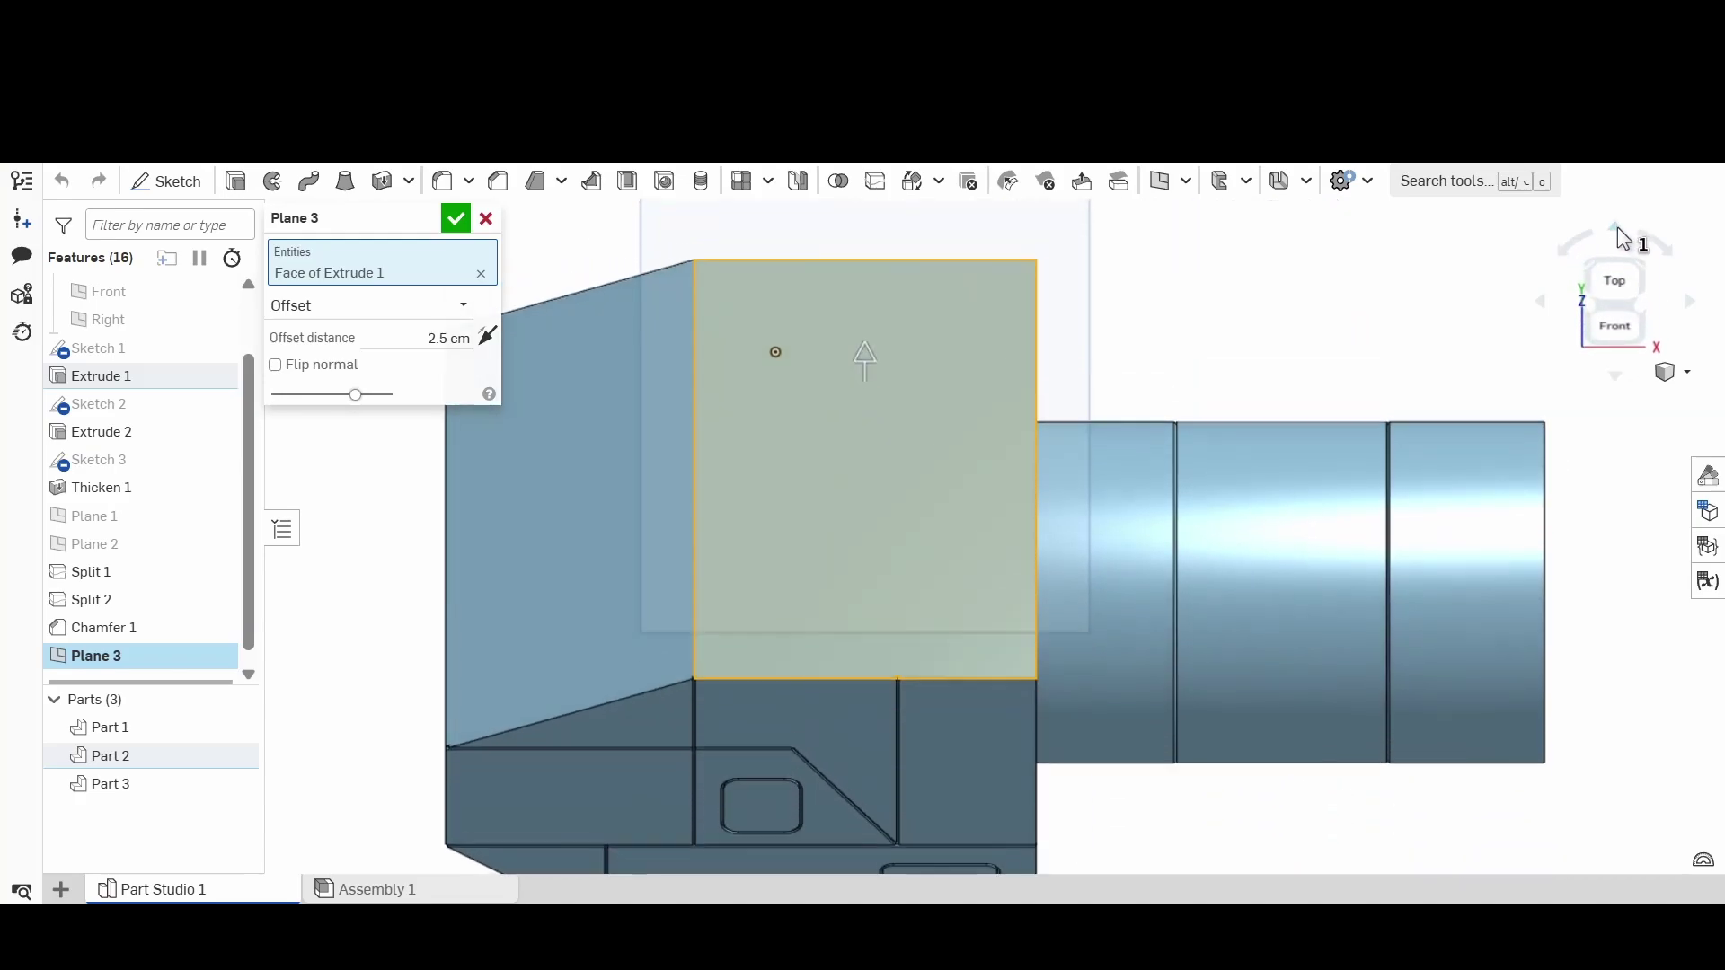
pyautogui.click(1606, 300)
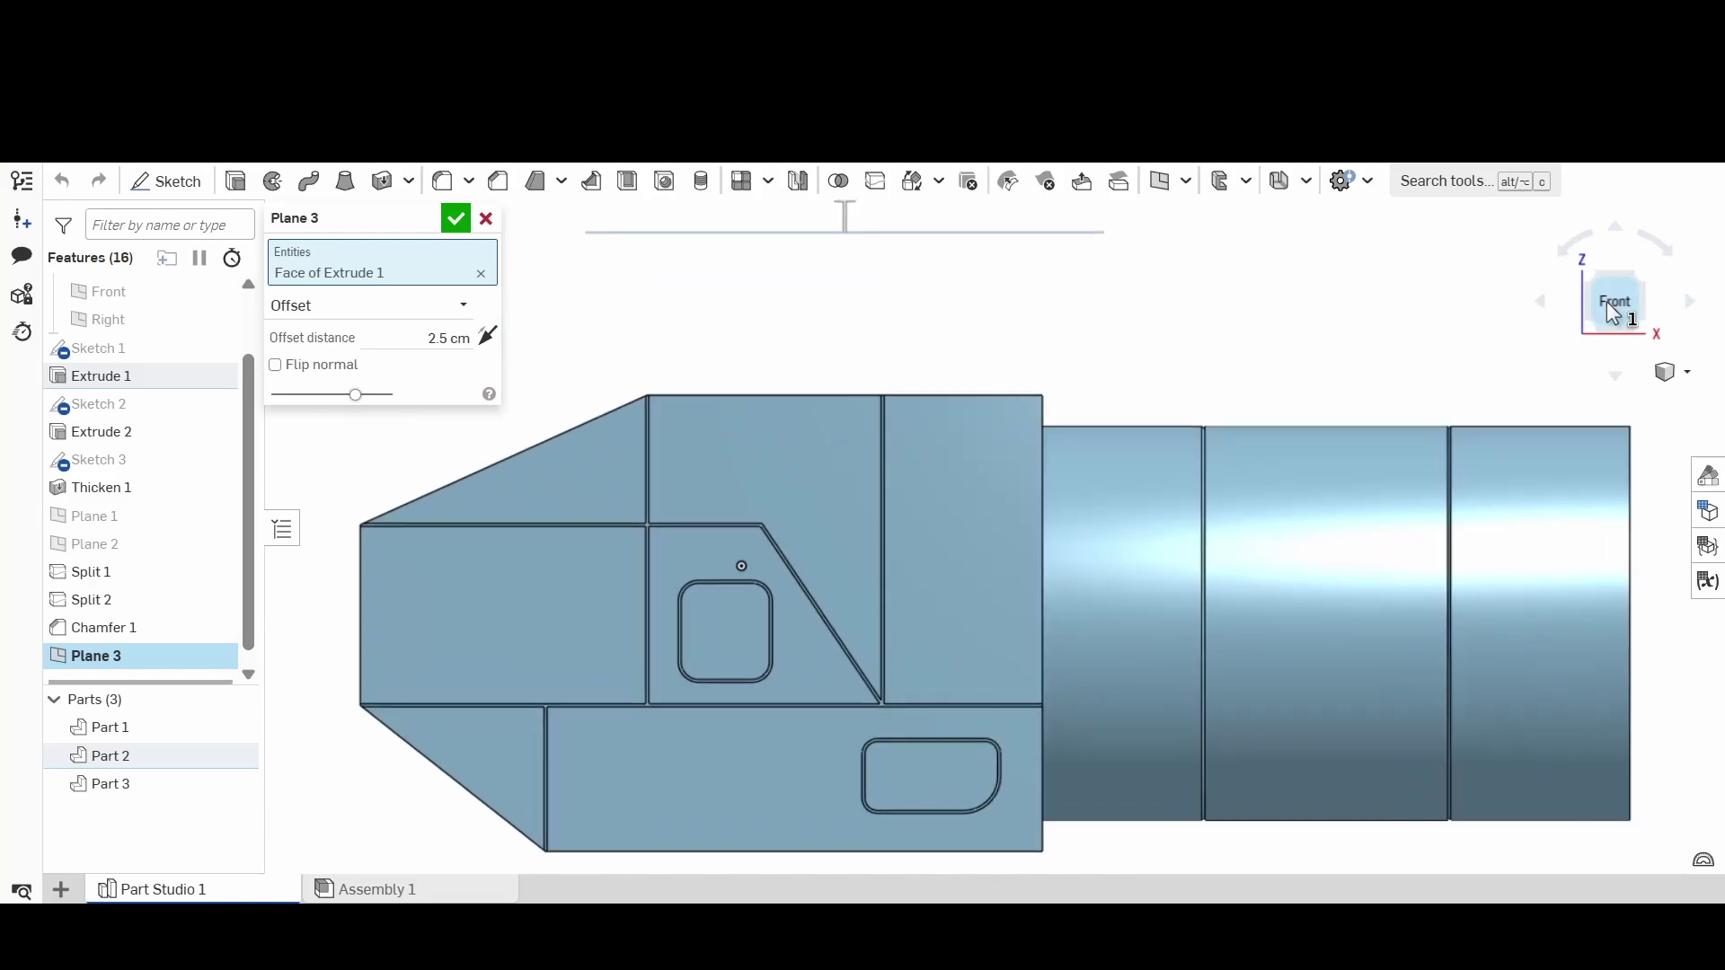
pyautogui.click(1570, 244)
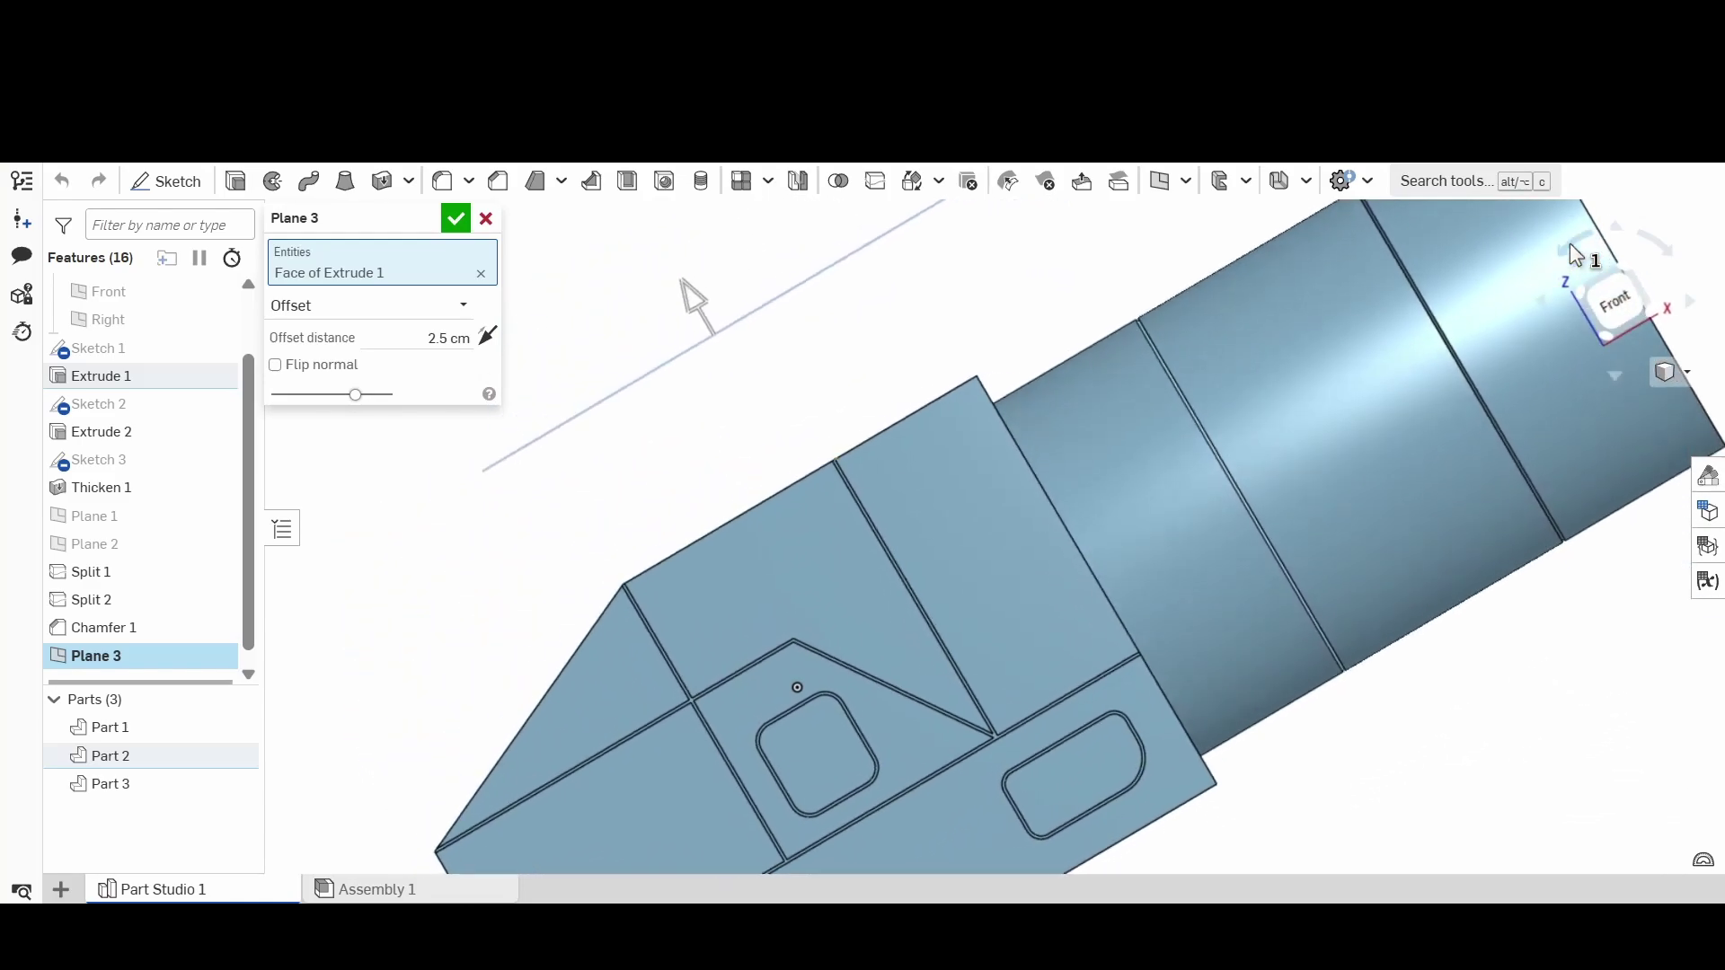
pyautogui.click(1668, 248)
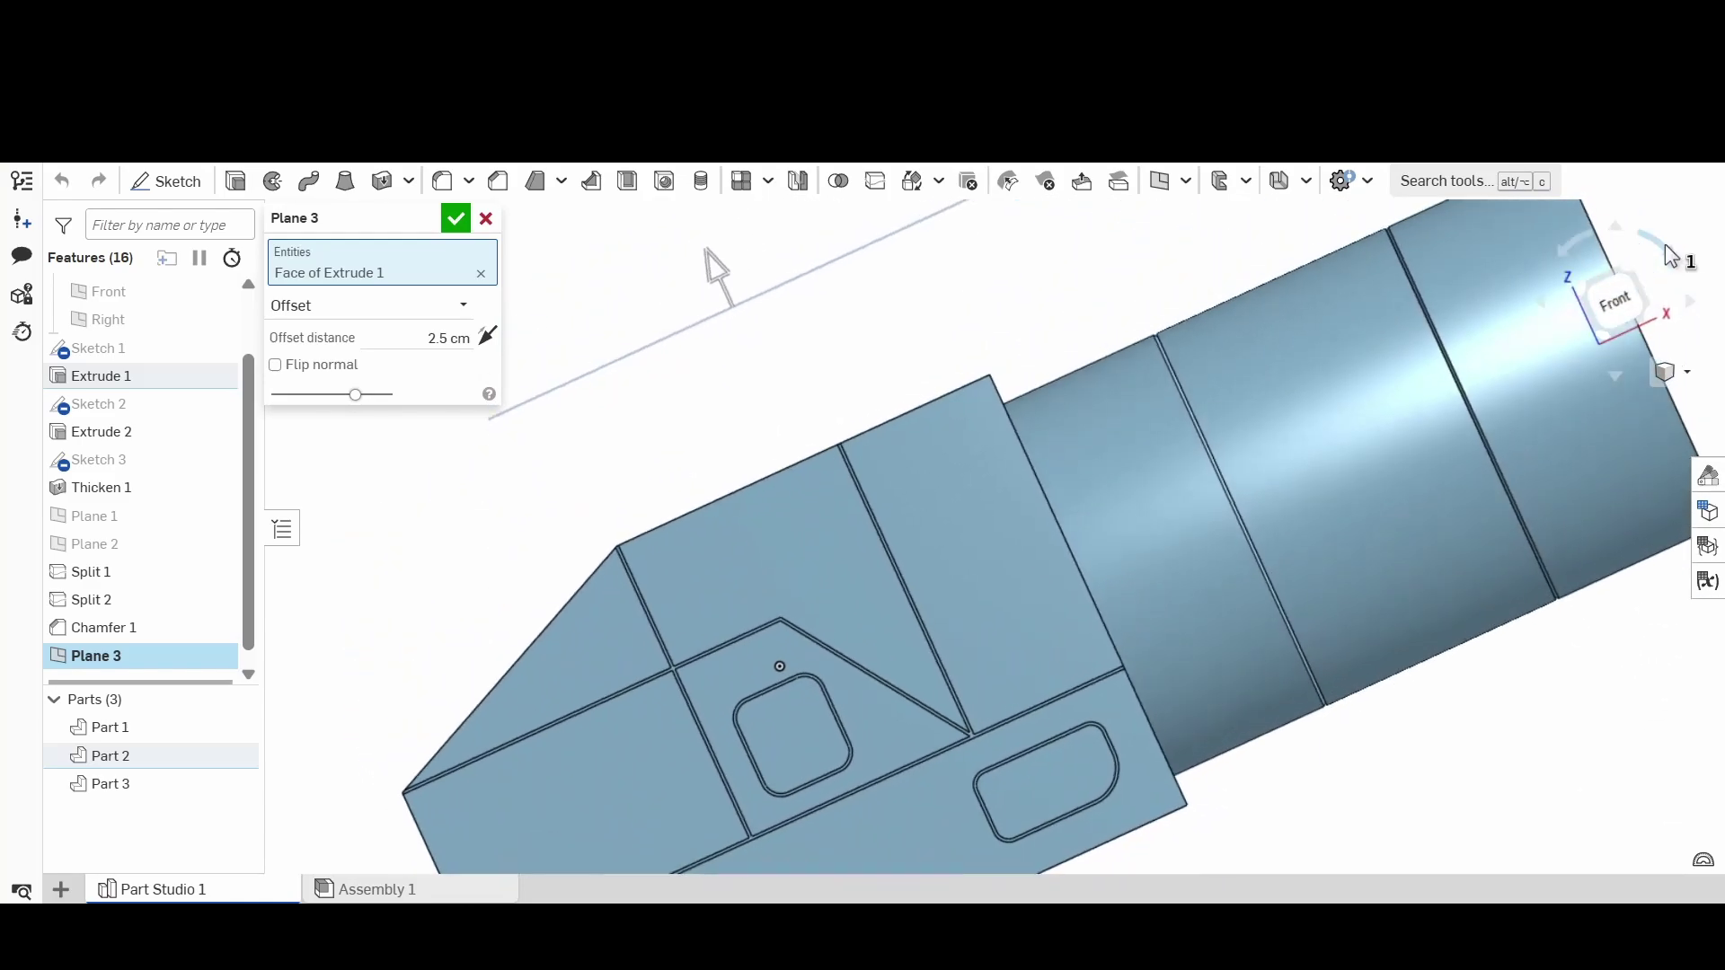
pyautogui.click(1542, 303)
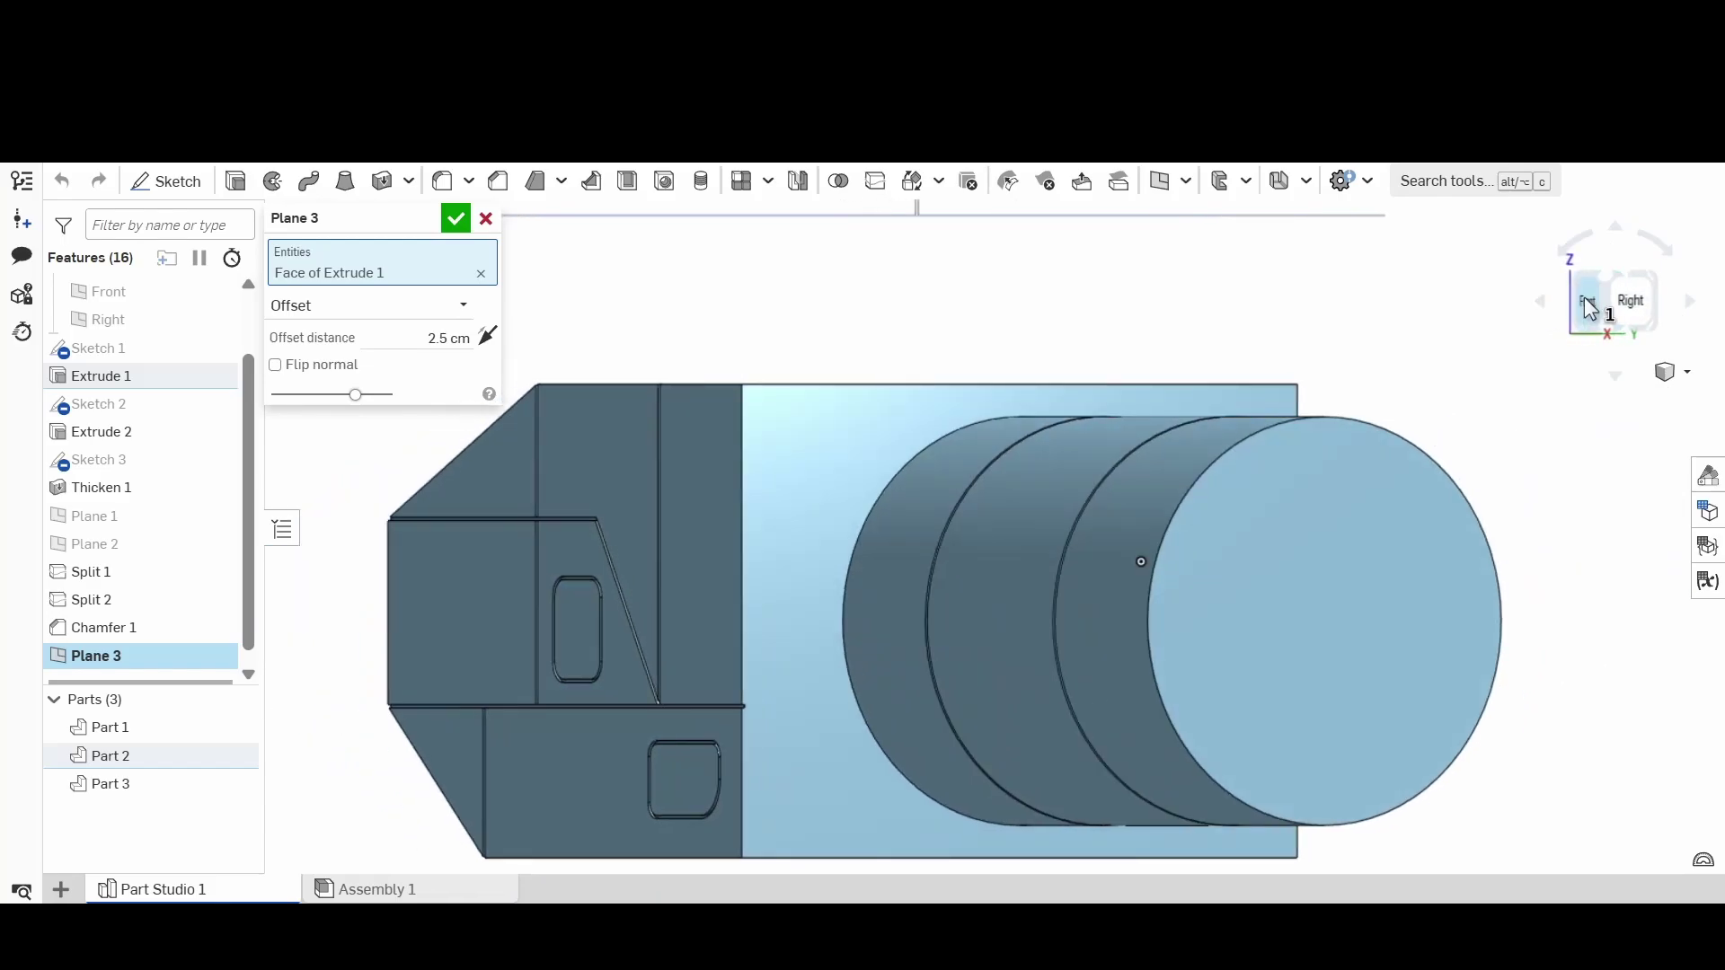
pyautogui.click(1582, 297)
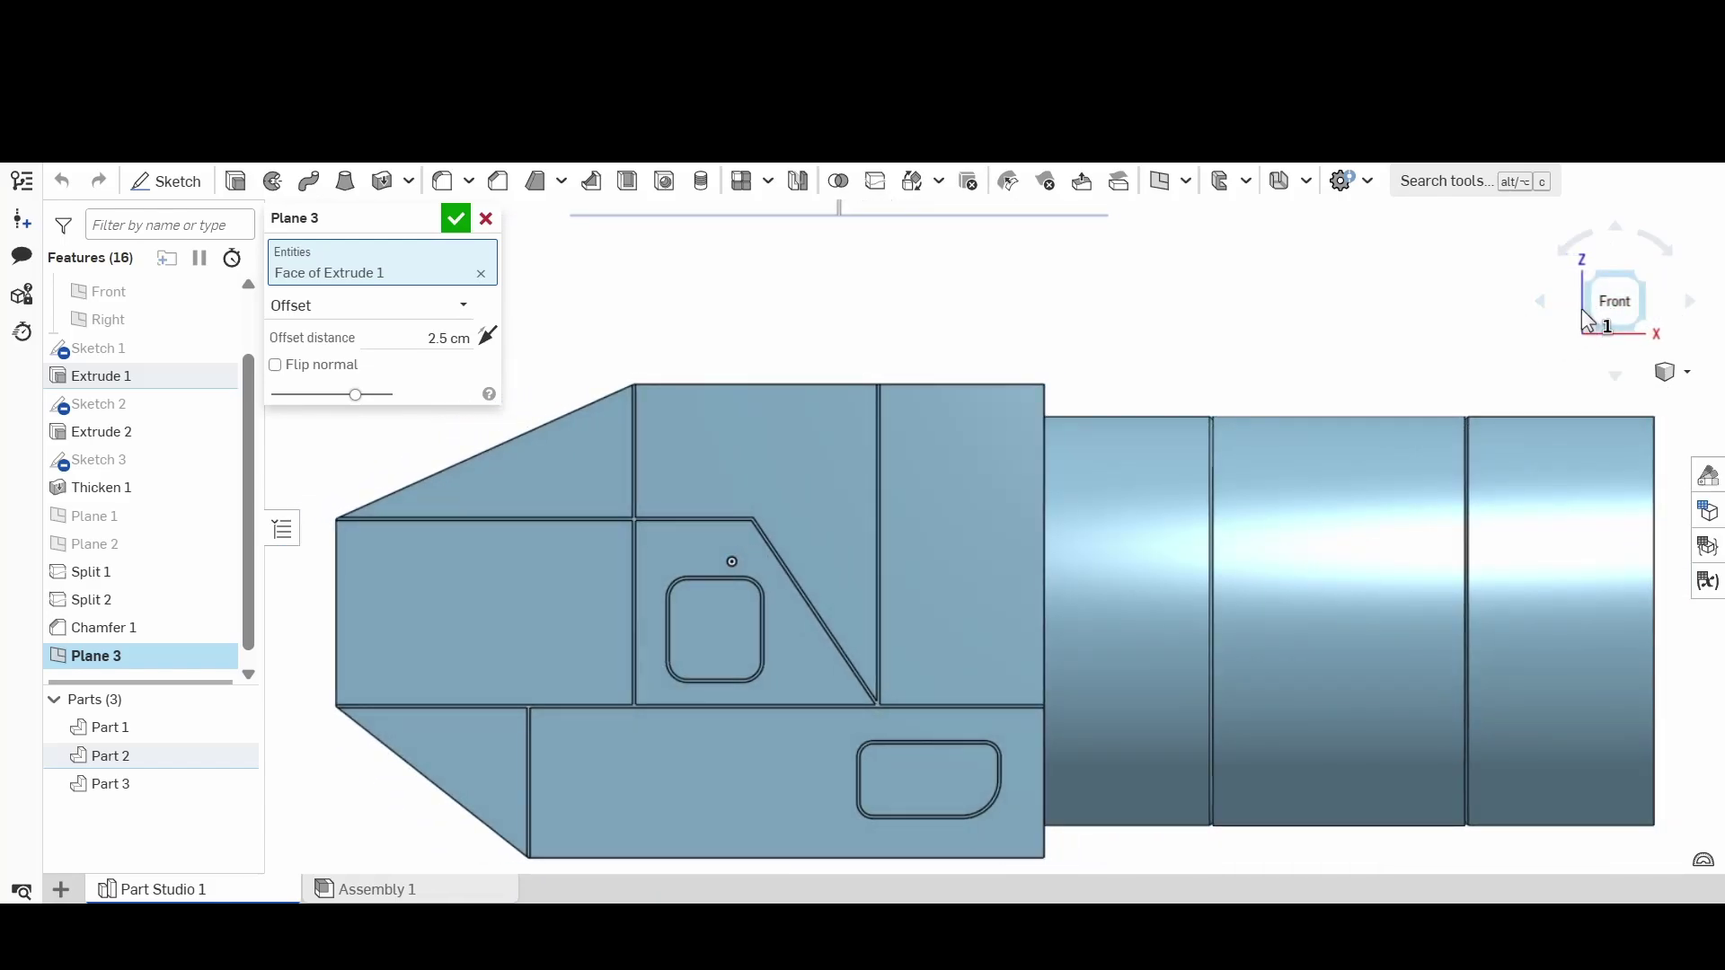
# Step: Offset the plane 2.68 cm down from the block's top face so it cuts through the block and cylinder, and accept it
pyautogui.scroll(-4, 1496, 345)
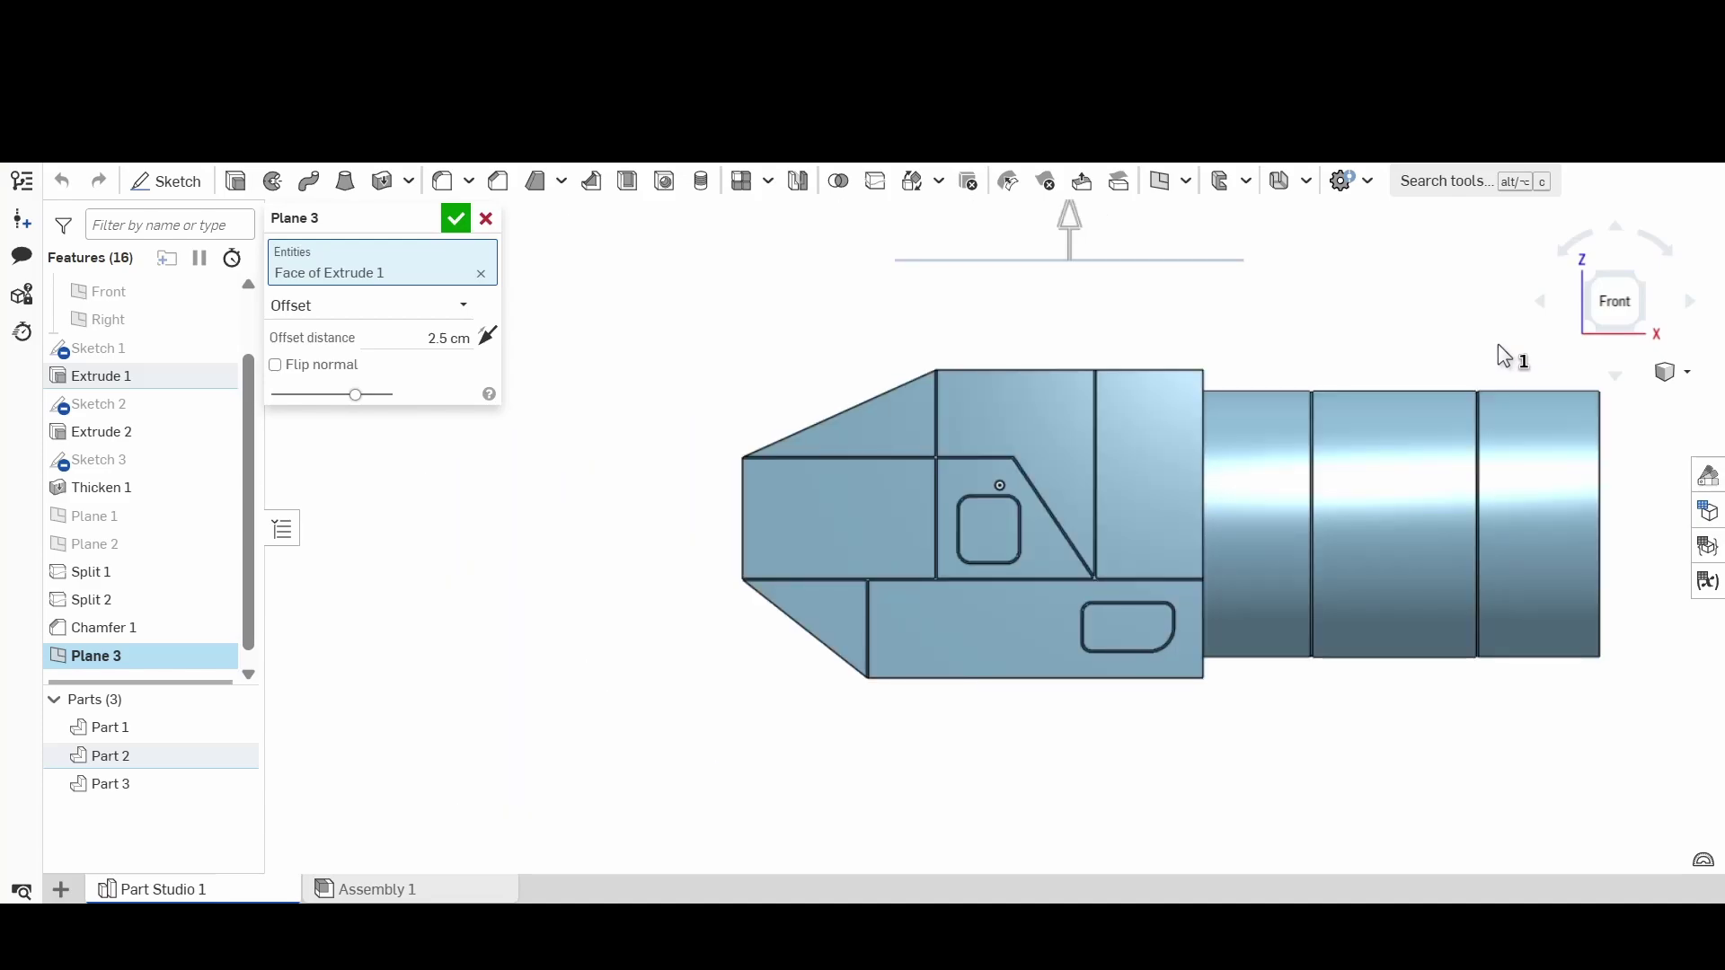
pyautogui.moveTo(1496, 345); pyautogui.dragTo(1407, 350, button='middle')
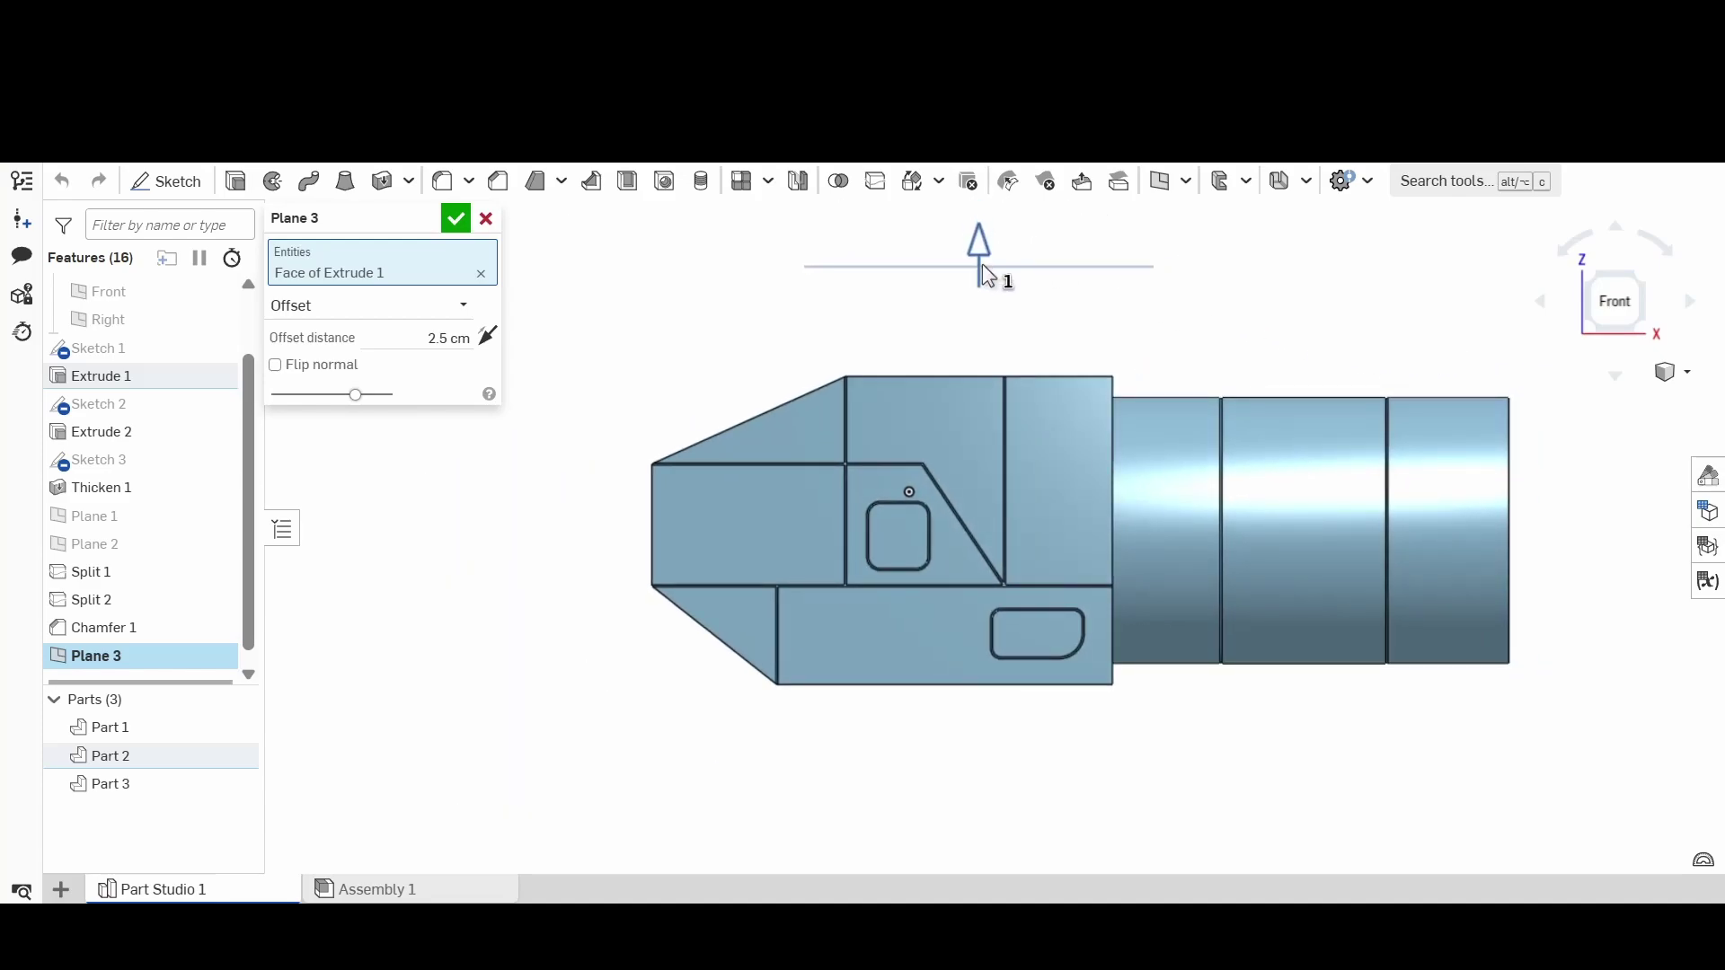
pyautogui.moveTo(982, 263); pyautogui.dragTo(1015, 466)
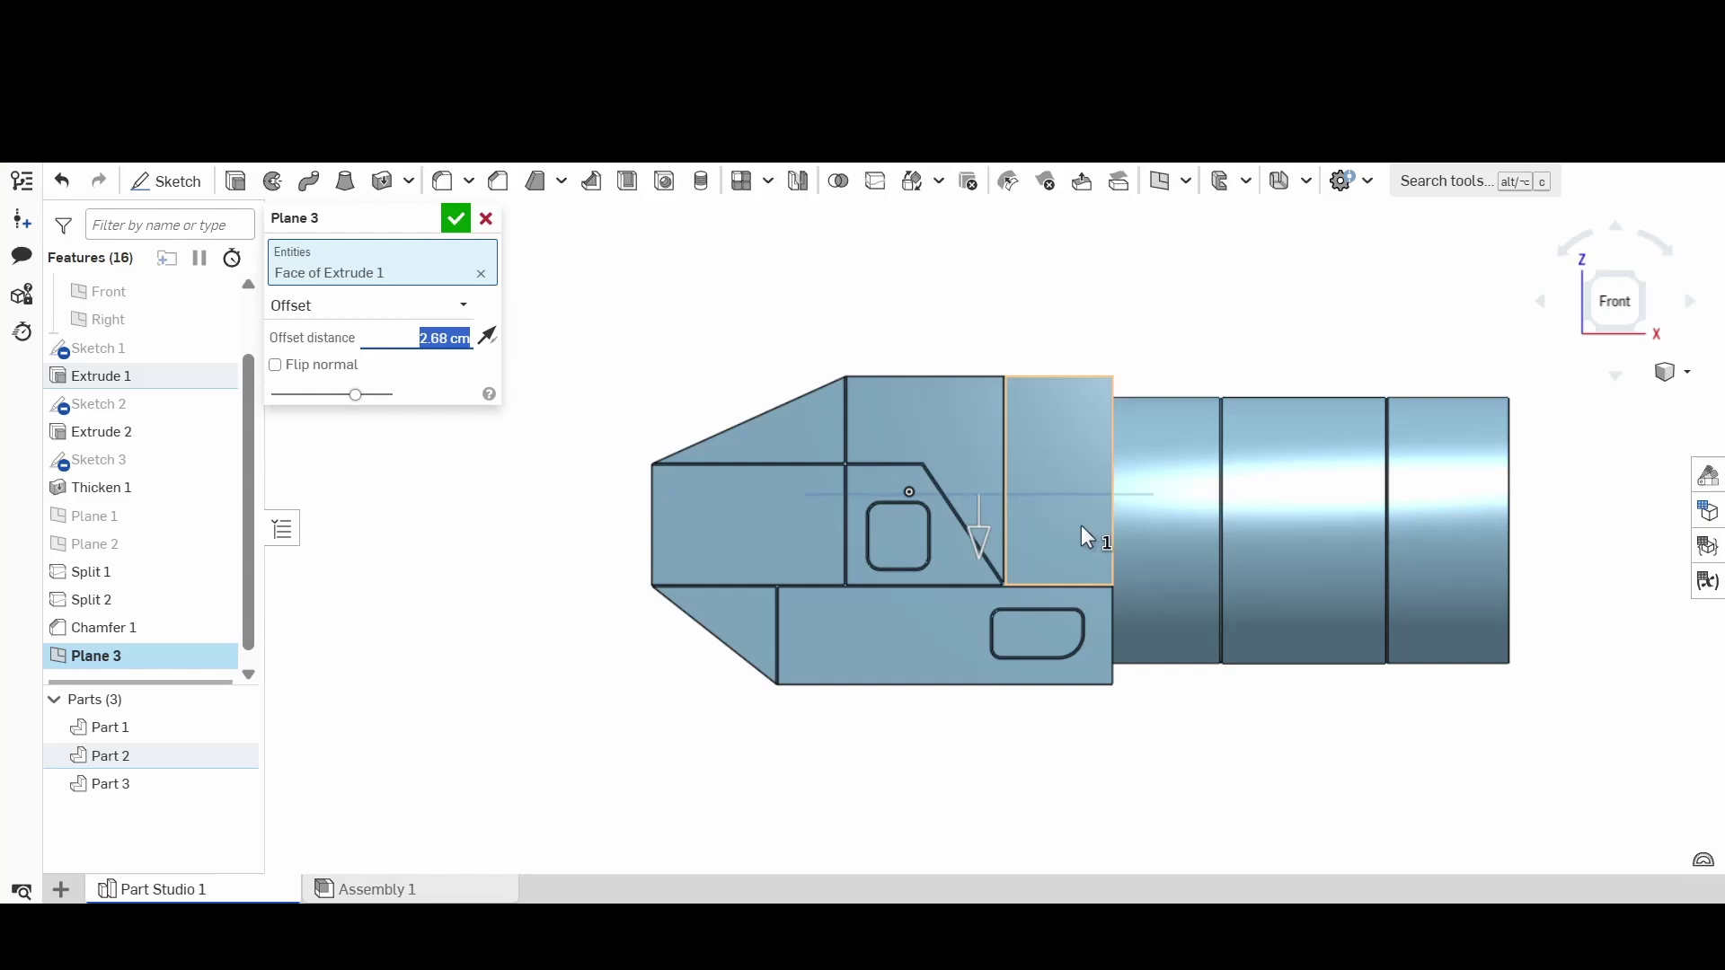
pyautogui.click(455, 219)
# Step: Split Part 1, Part 2 and Part 3 with the horizontal Plane 3, keeping both sides and the plane
pyautogui.hotkey('shift', '7')
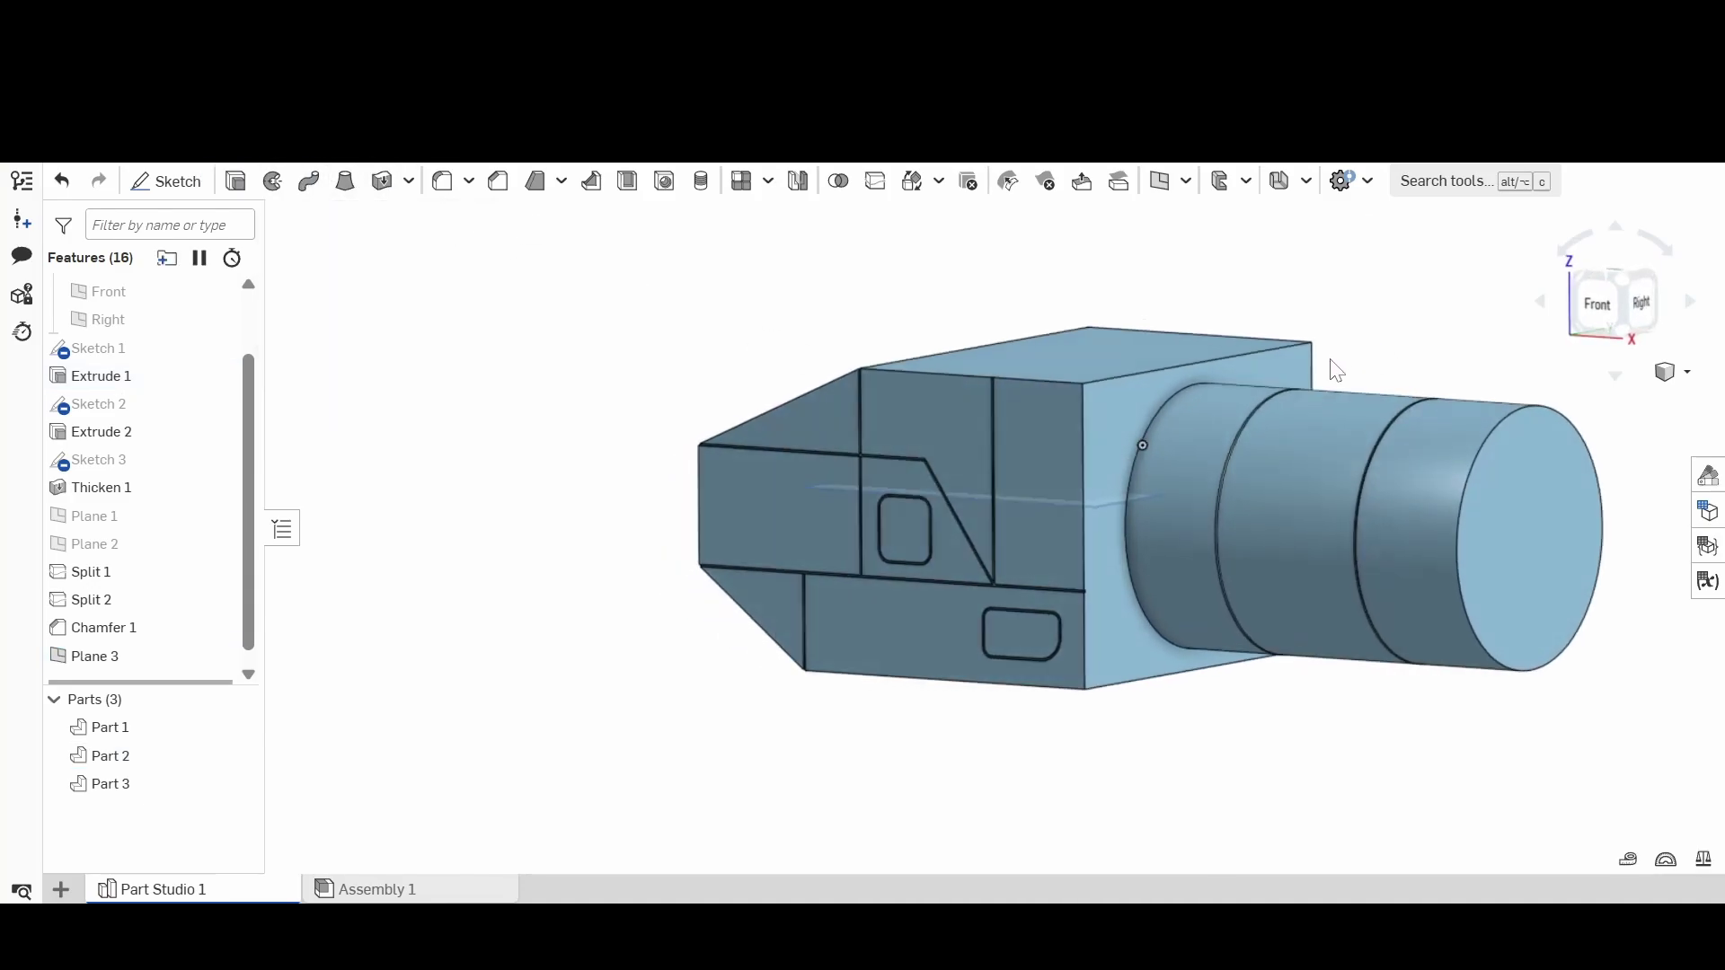
pyautogui.moveTo(1313, 374); pyautogui.dragTo(1301, 392, button='right')
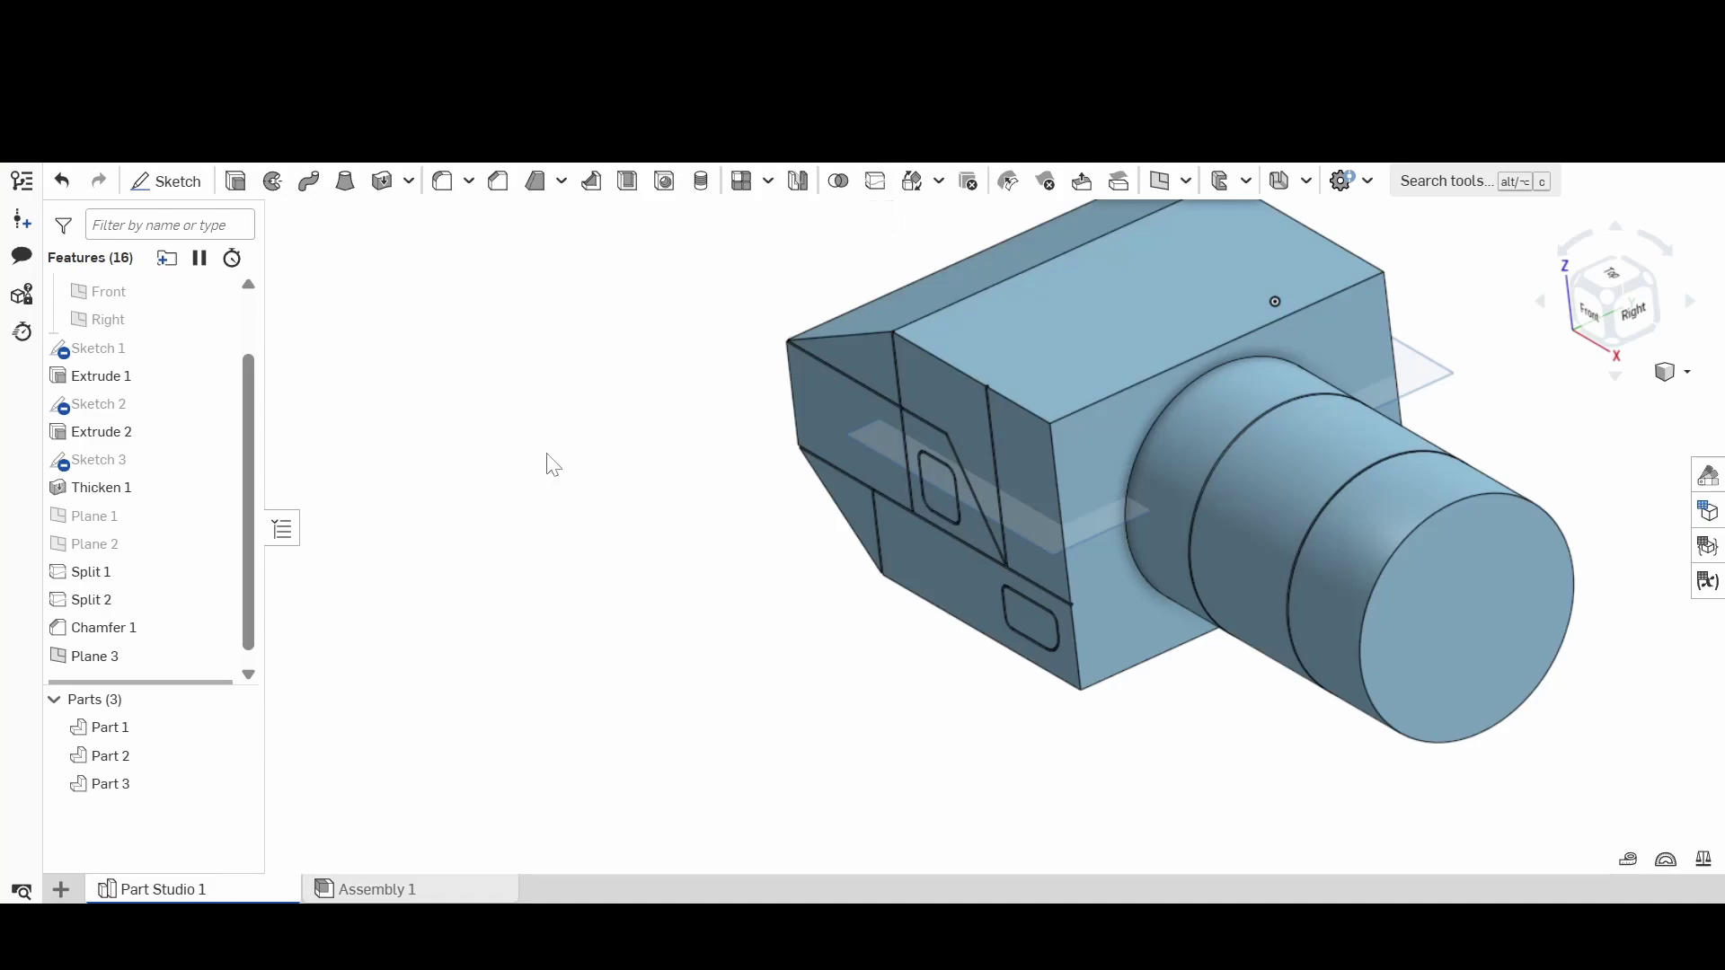
pyautogui.click(125, 728)
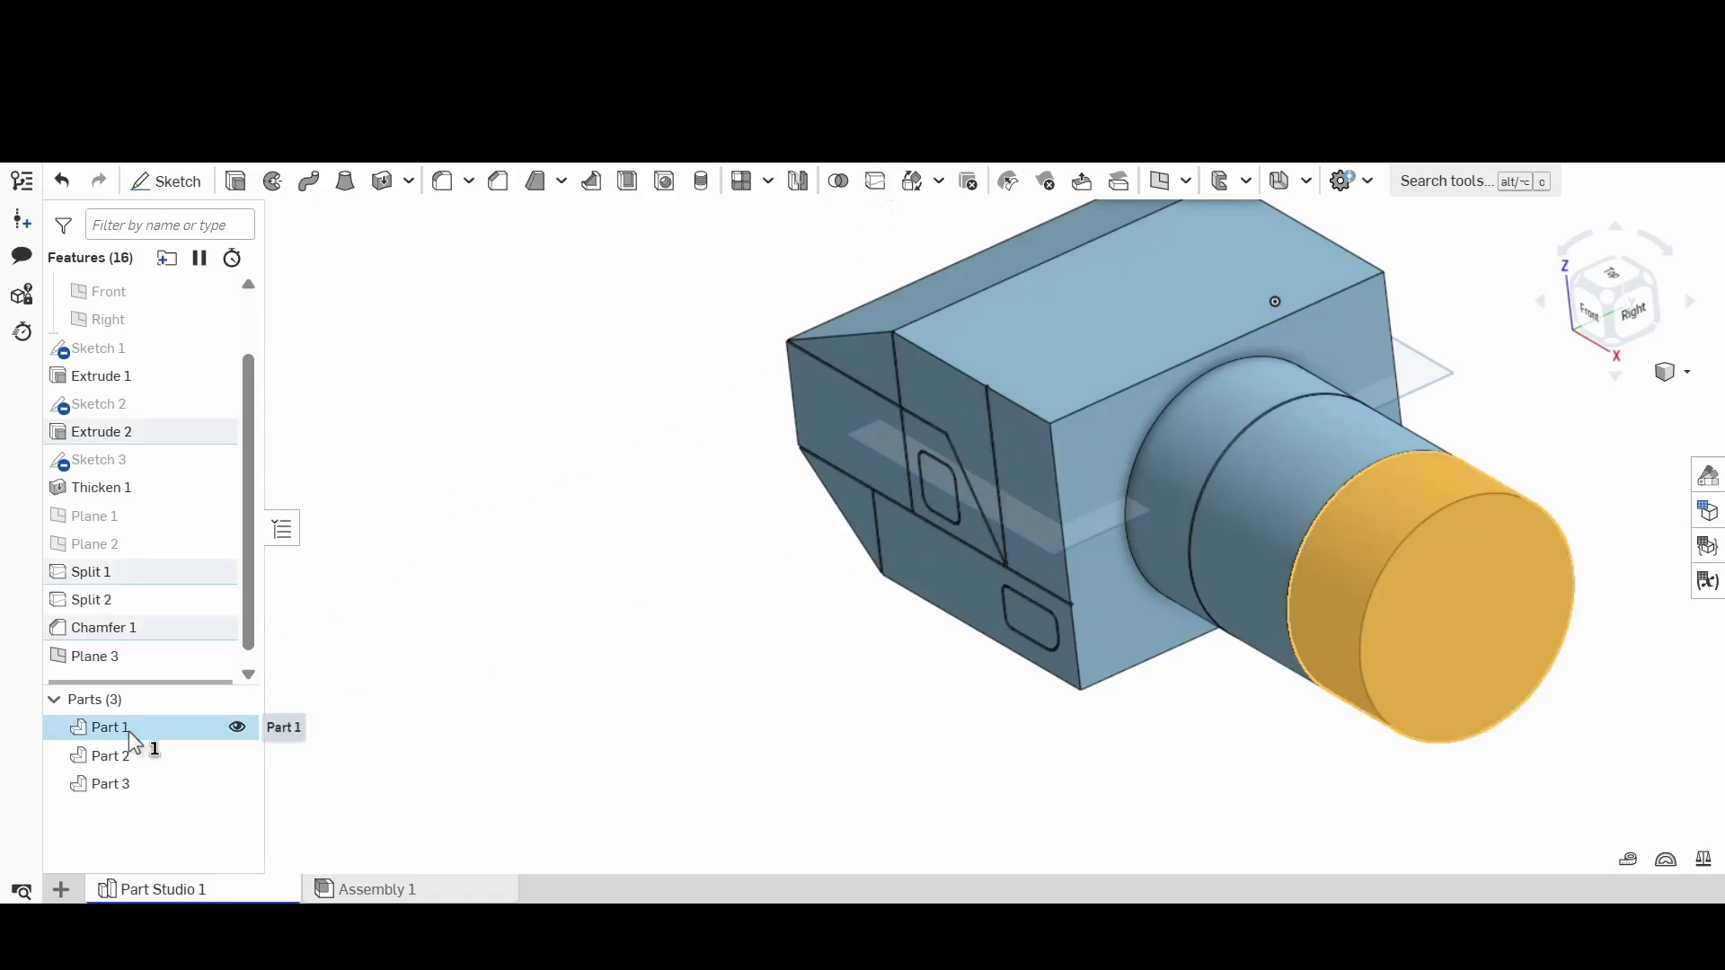
pyautogui.click(876, 182)
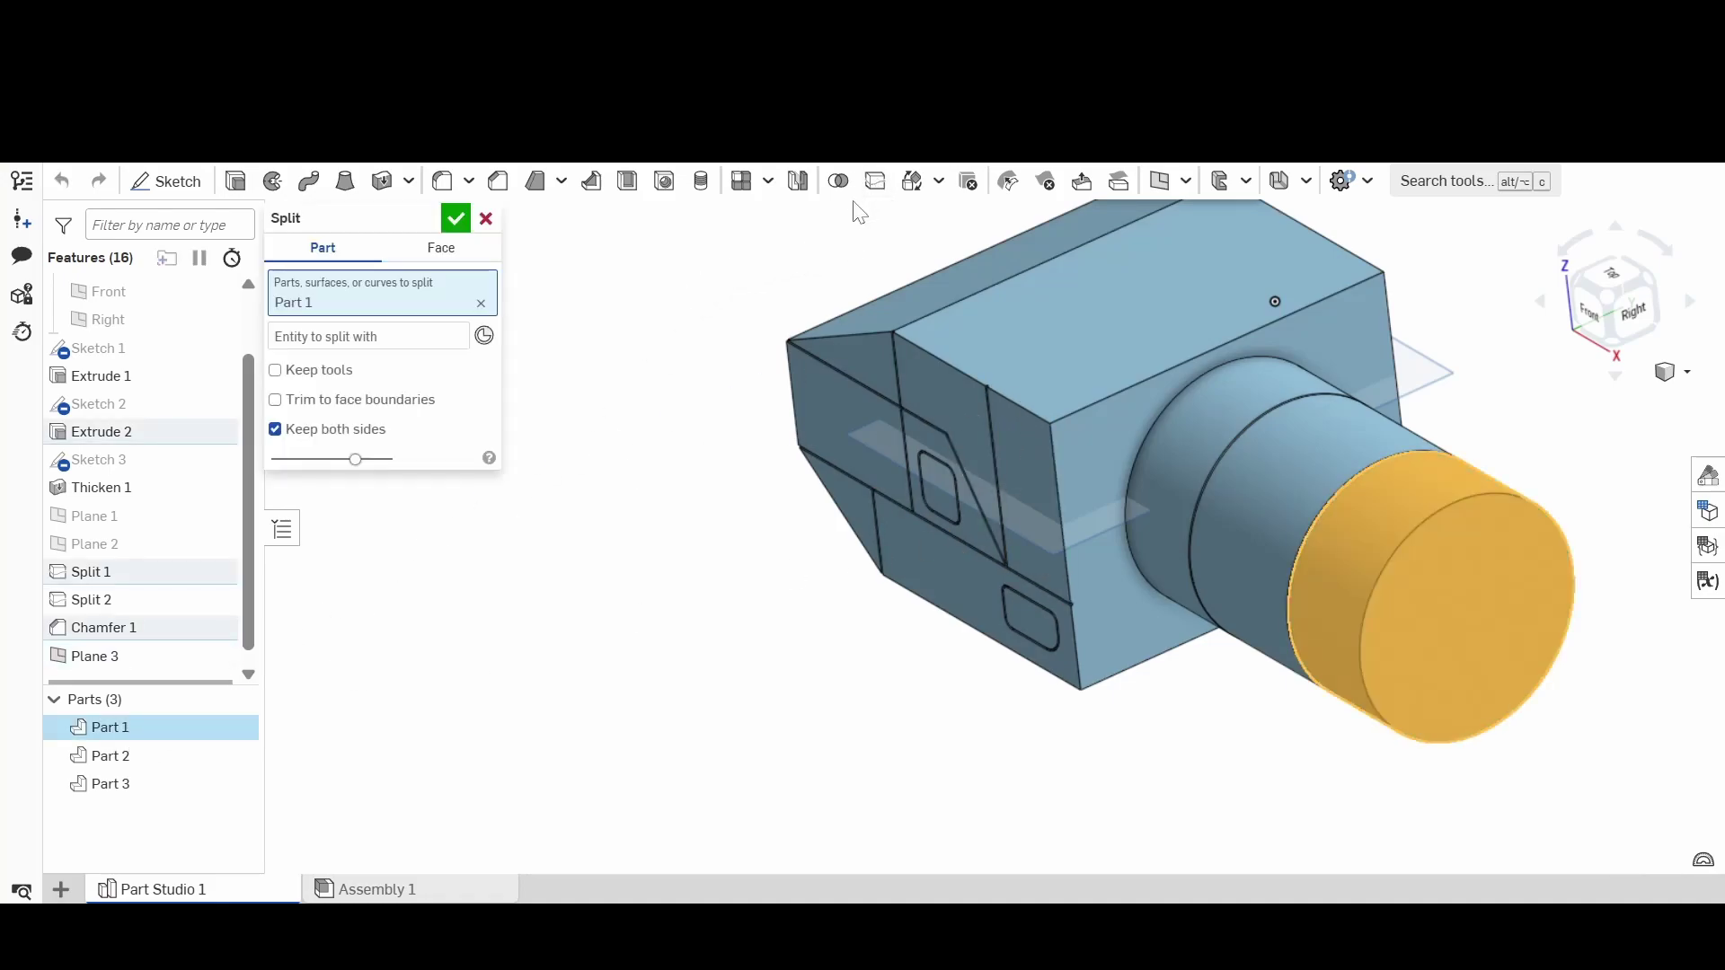
pyautogui.click(138, 757)
pyautogui.click(153, 780)
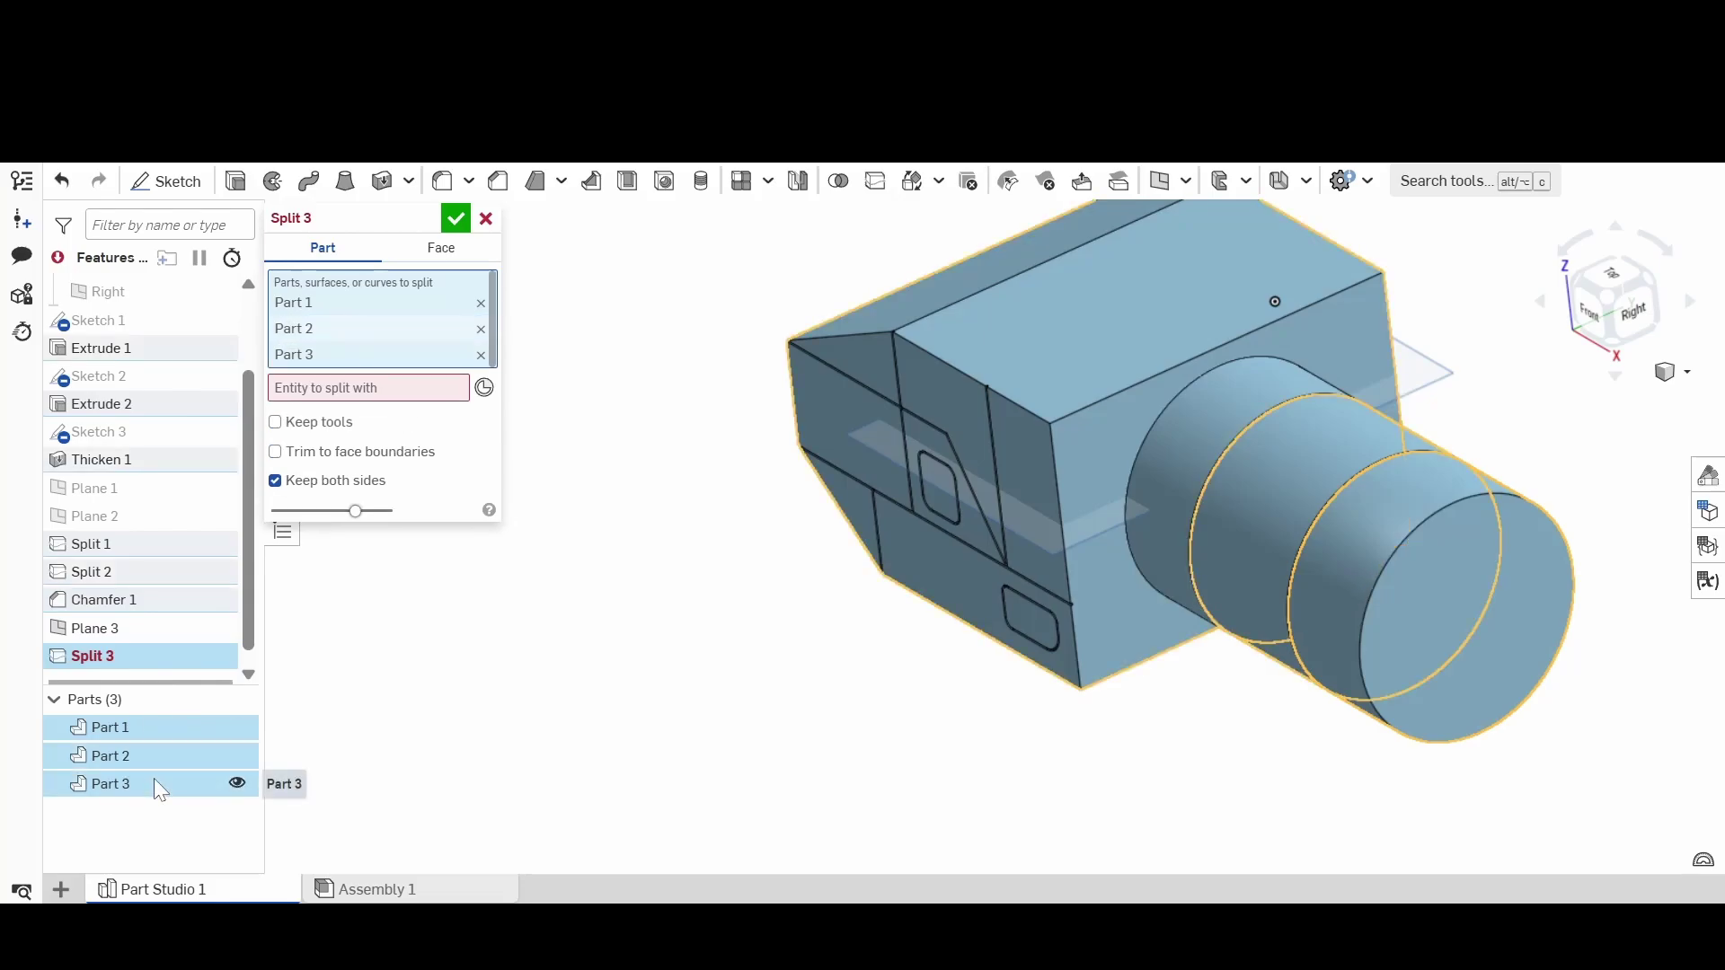
pyautogui.click(348, 387)
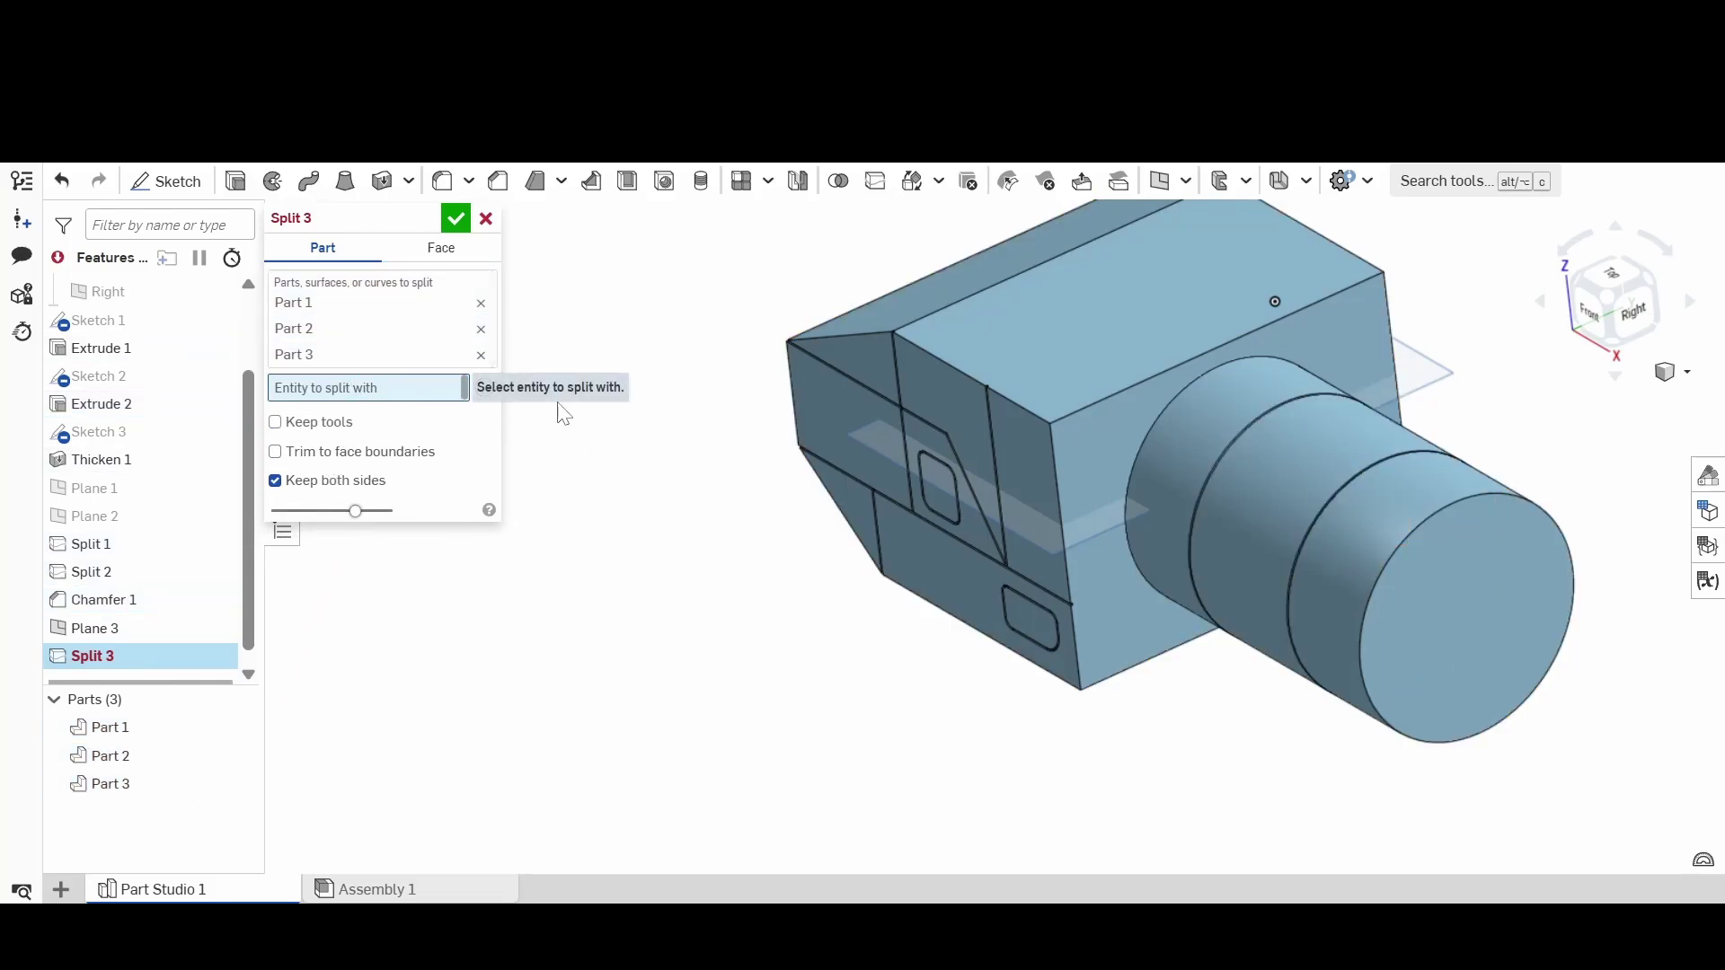
pyautogui.click(1412, 365)
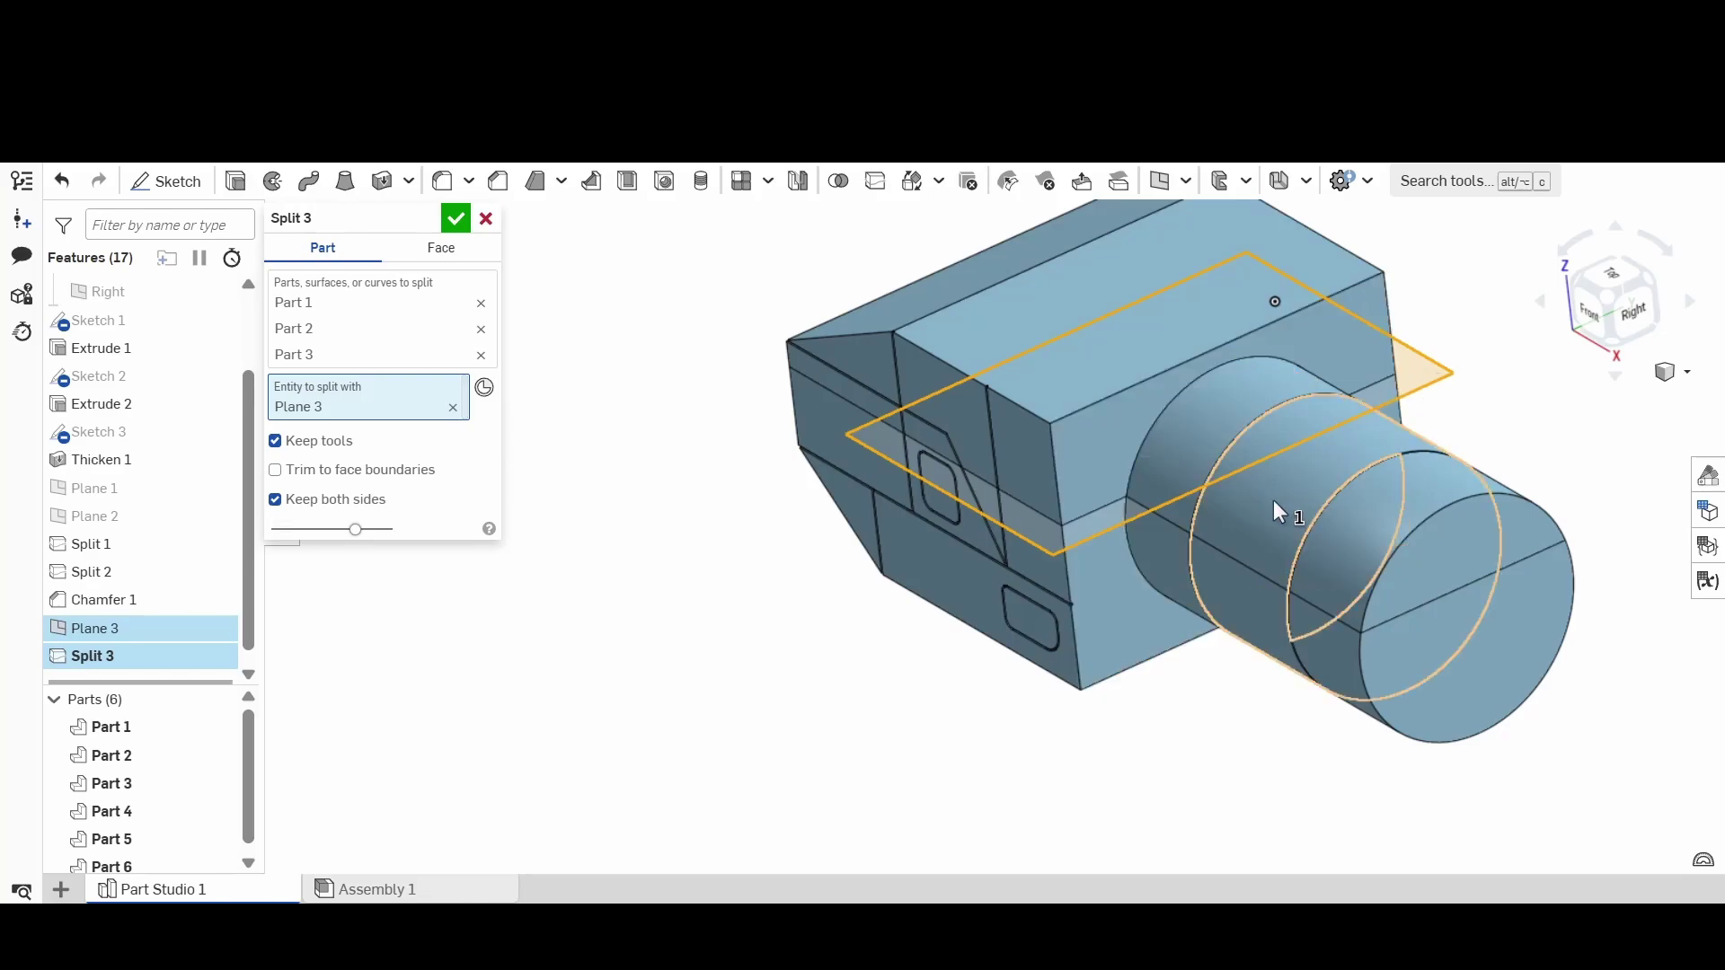
pyautogui.click(453, 218)
pyautogui.moveTo(1328, 716); pyautogui.dragTo(1258, 593, button='right')
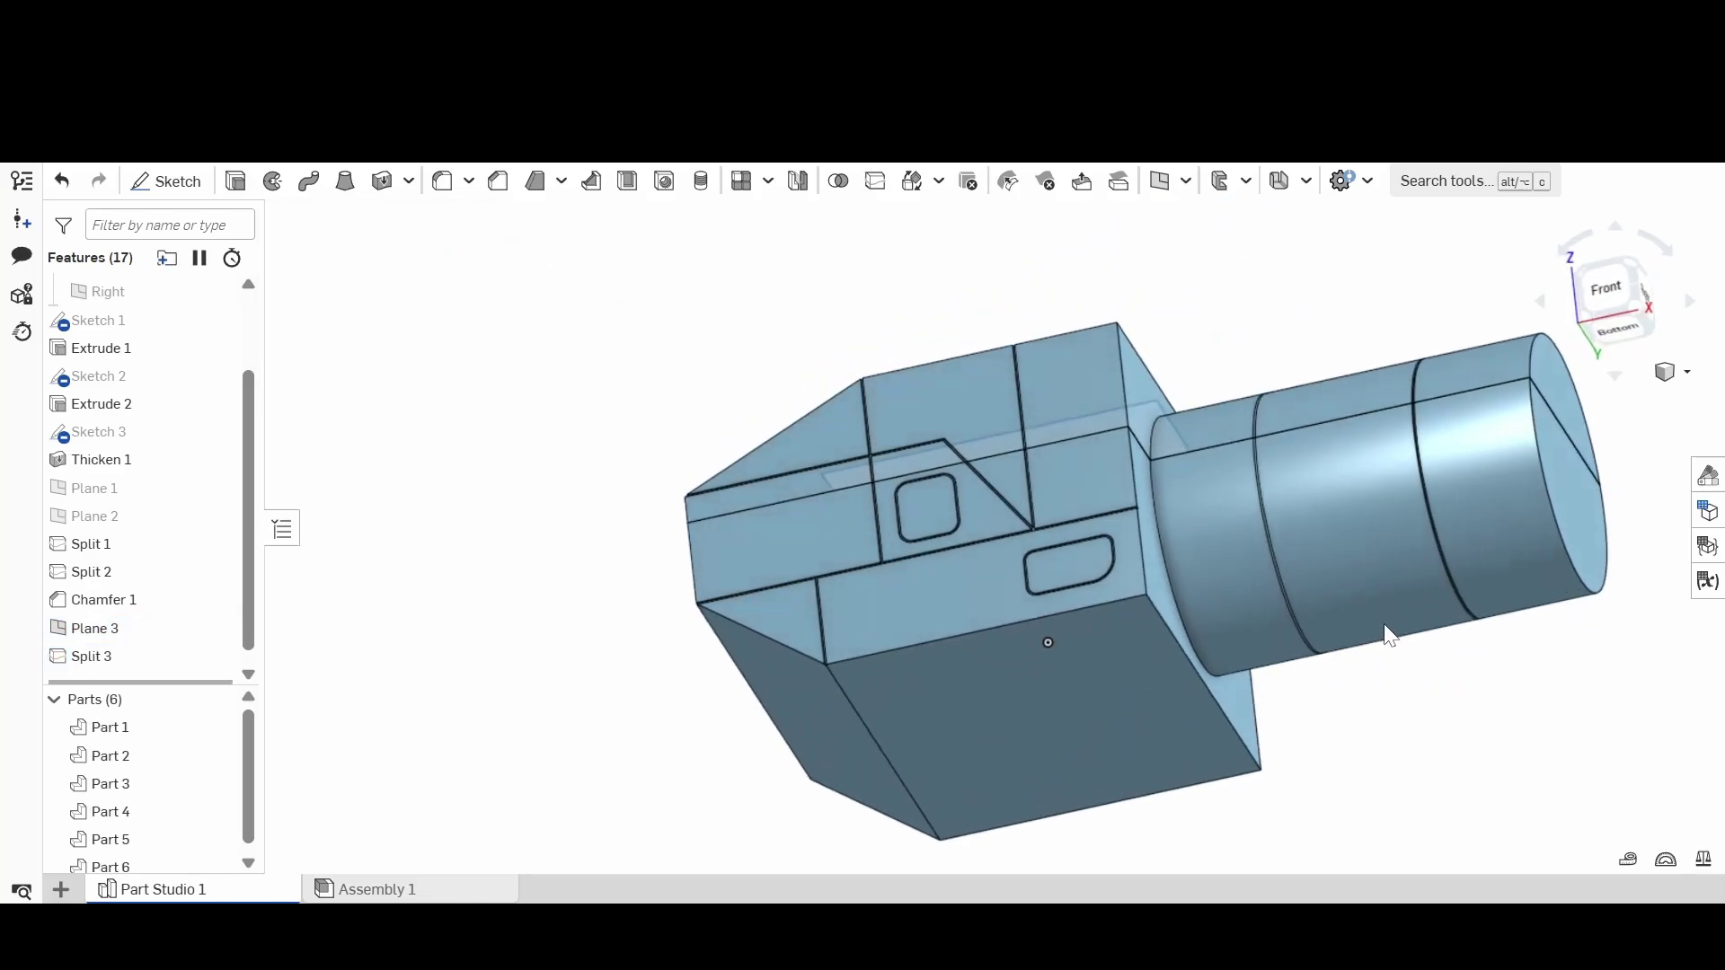
# Step: Hide Part 3, Part 6 and Part 2 to expose the underside of the horizontal split
pyautogui.click(219, 784)
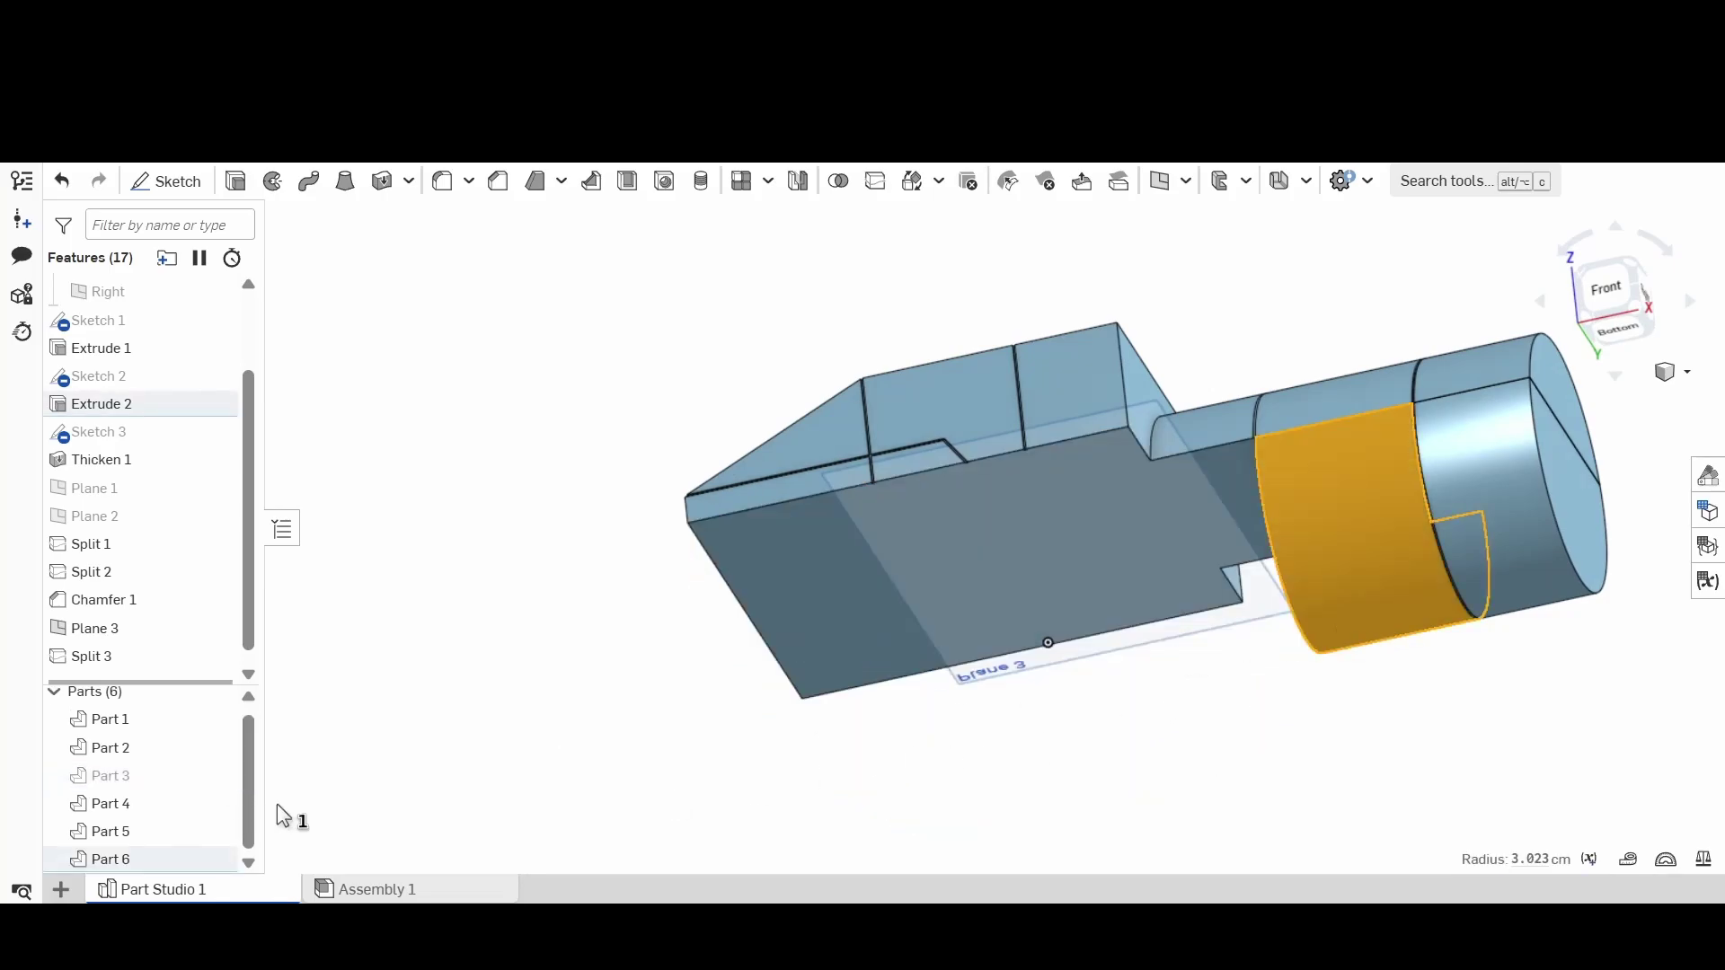
pyautogui.click(224, 864)
pyautogui.click(1473, 575)
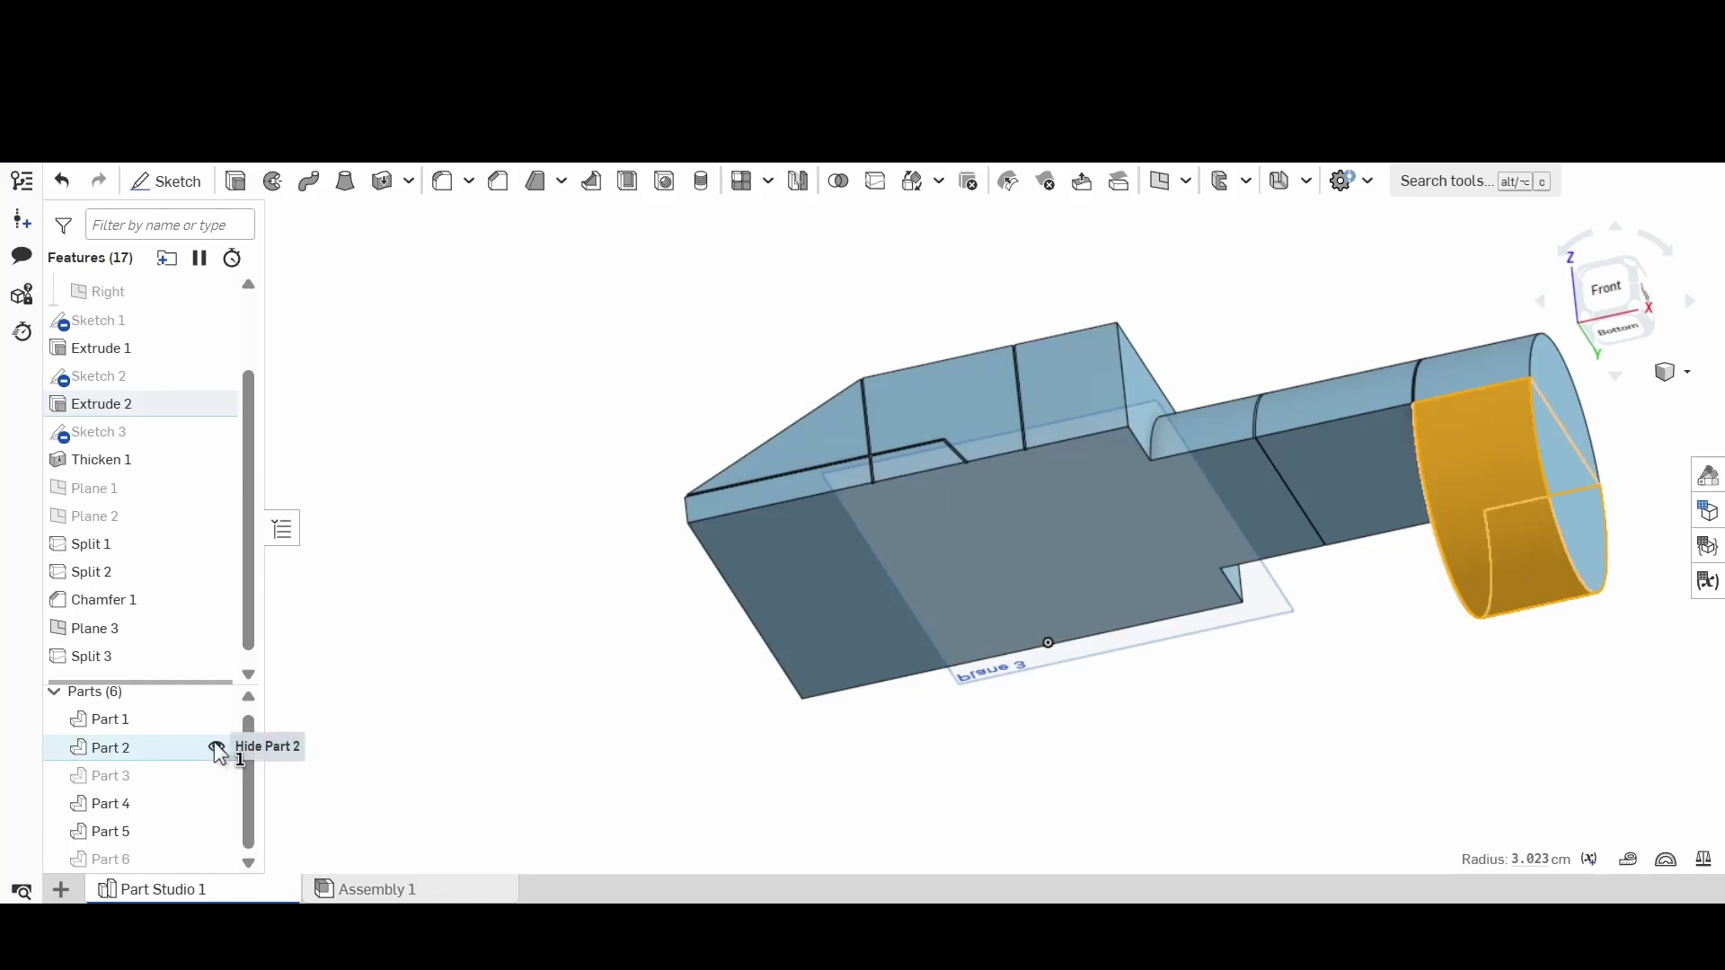
pyautogui.click(217, 747)
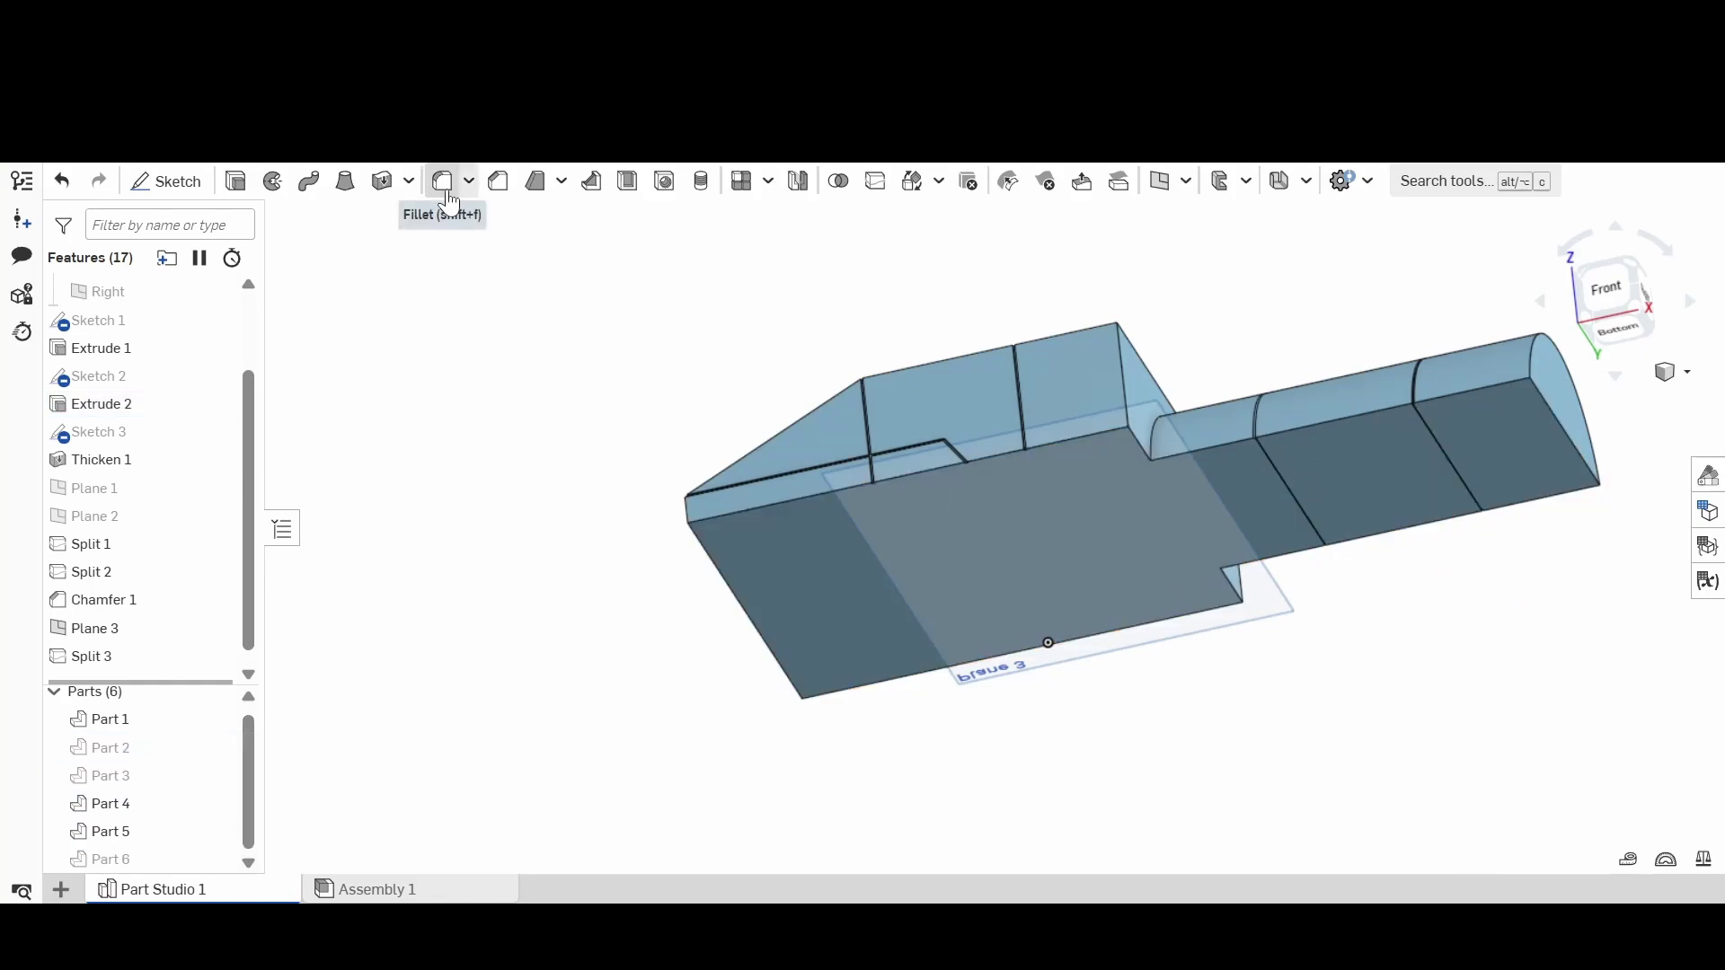
# Step: Chamfer the six lengthwise split edges of the upper half-cylinder segments at 0.05 cm and 45 degrees
pyautogui.click(498, 180)
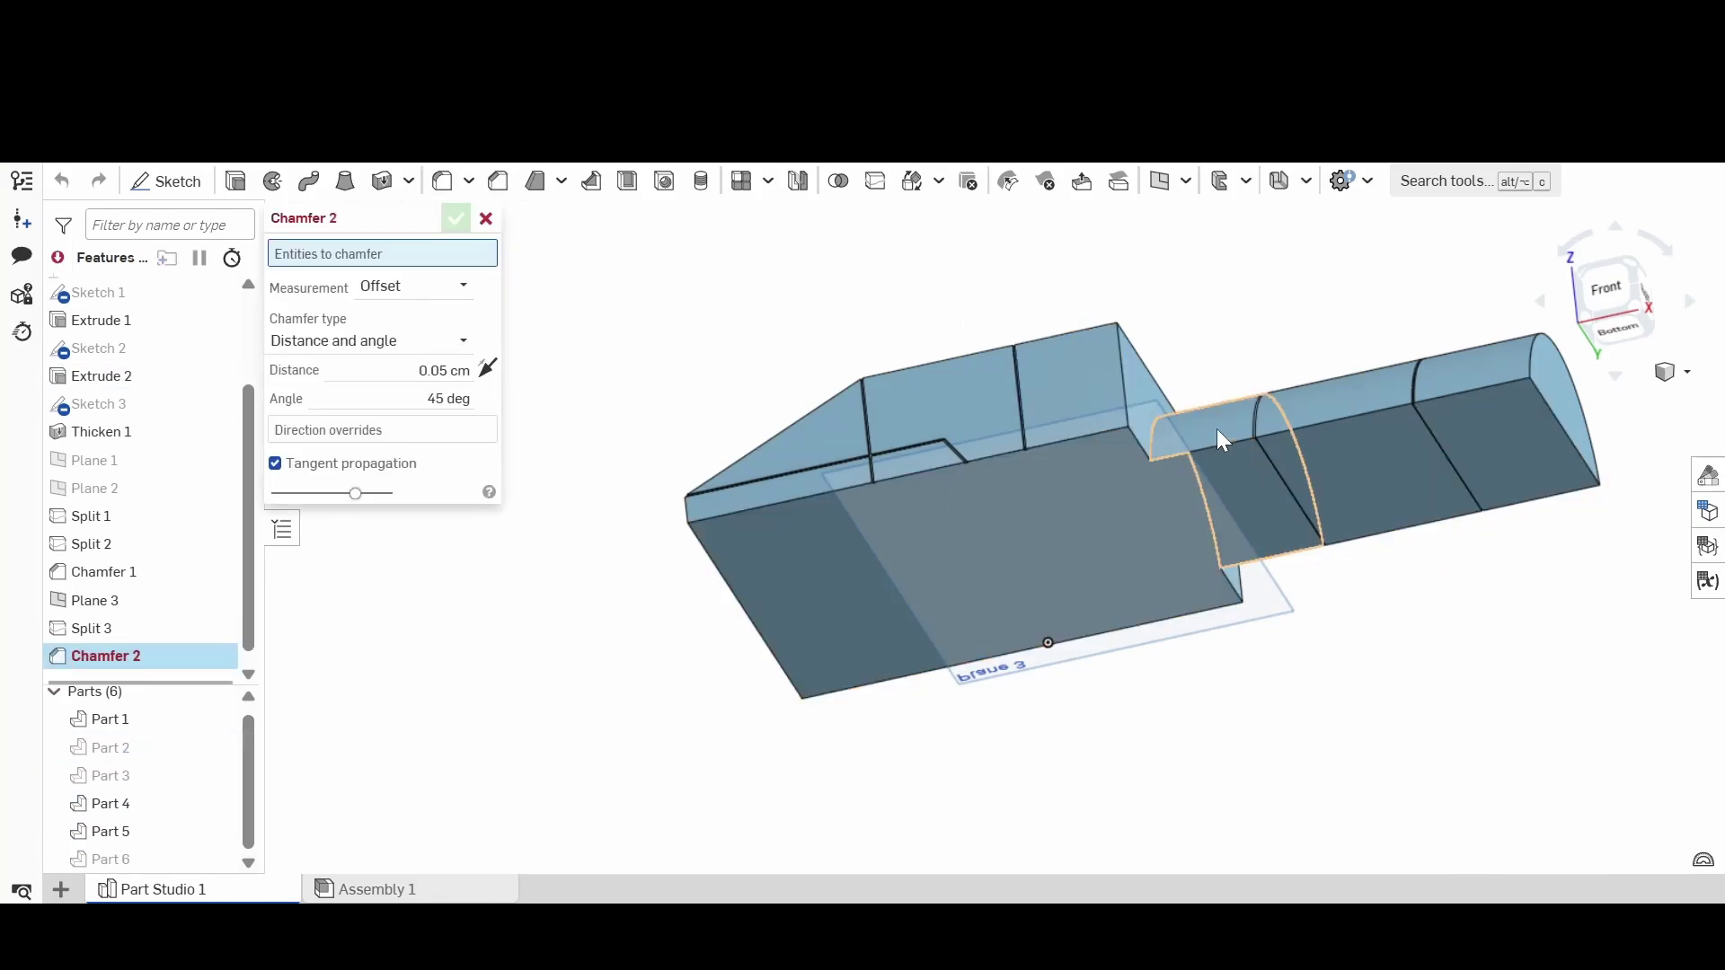
pyautogui.scroll(5, 1216, 428)
pyautogui.click(1247, 488)
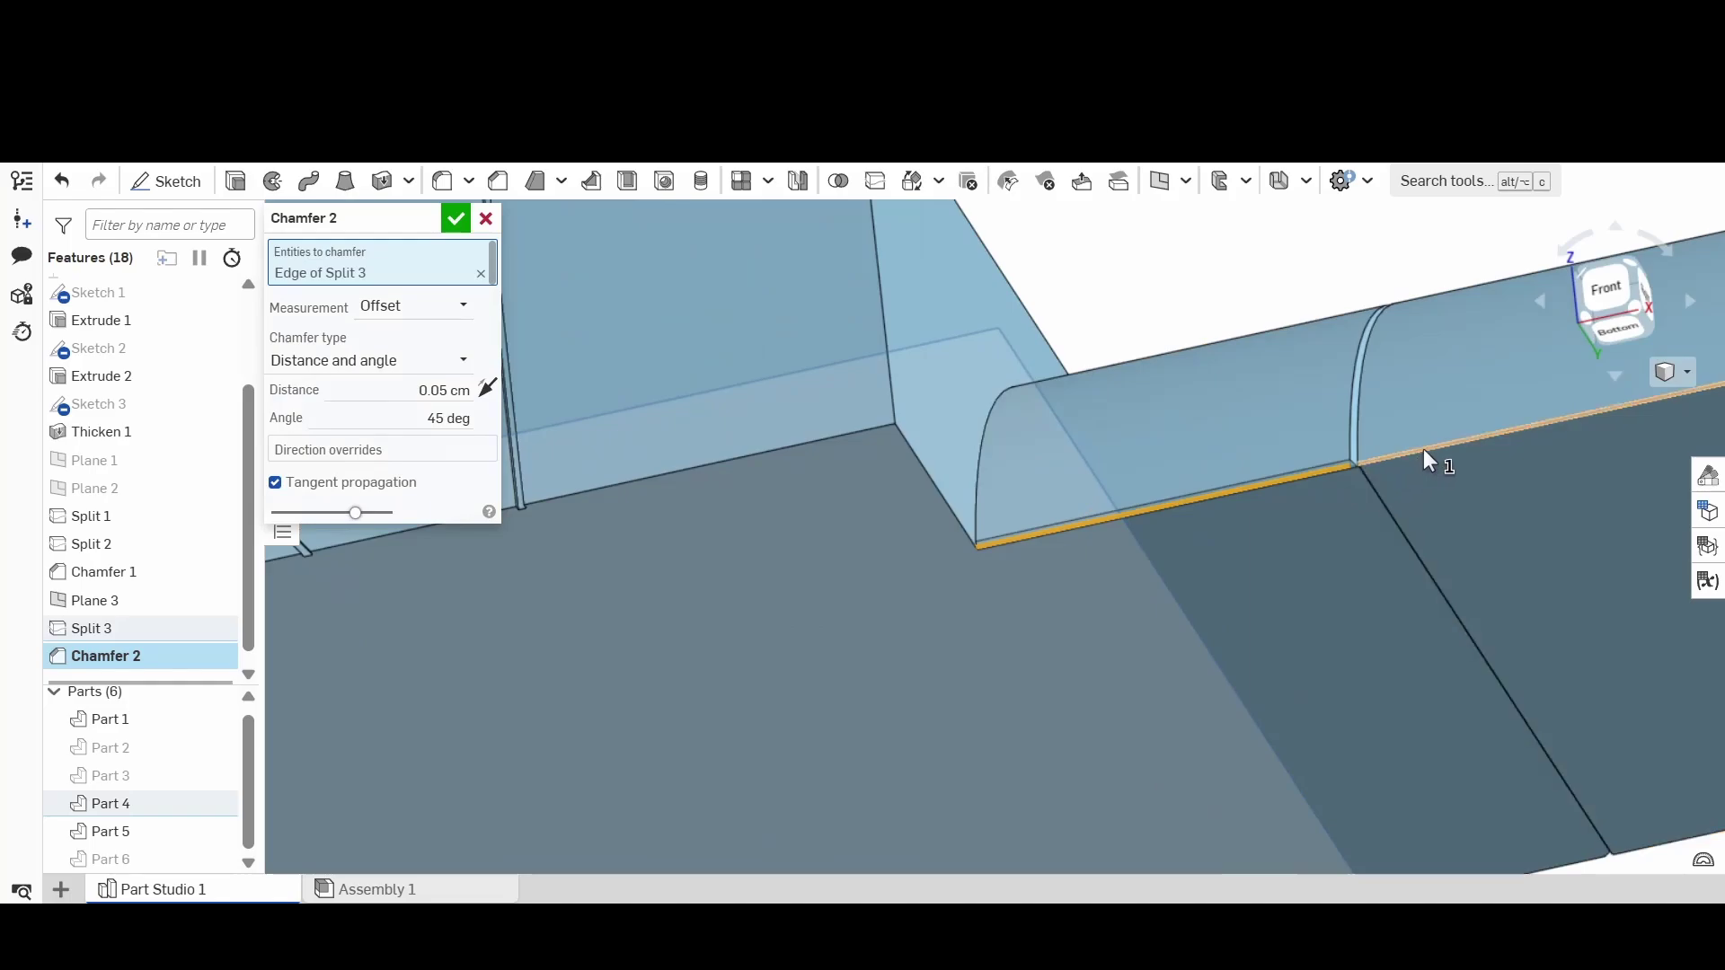
pyautogui.click(1423, 449)
pyautogui.moveTo(1423, 449); pyautogui.dragTo(1027, 229, button='middle')
pyautogui.scroll(-2, 1027, 228)
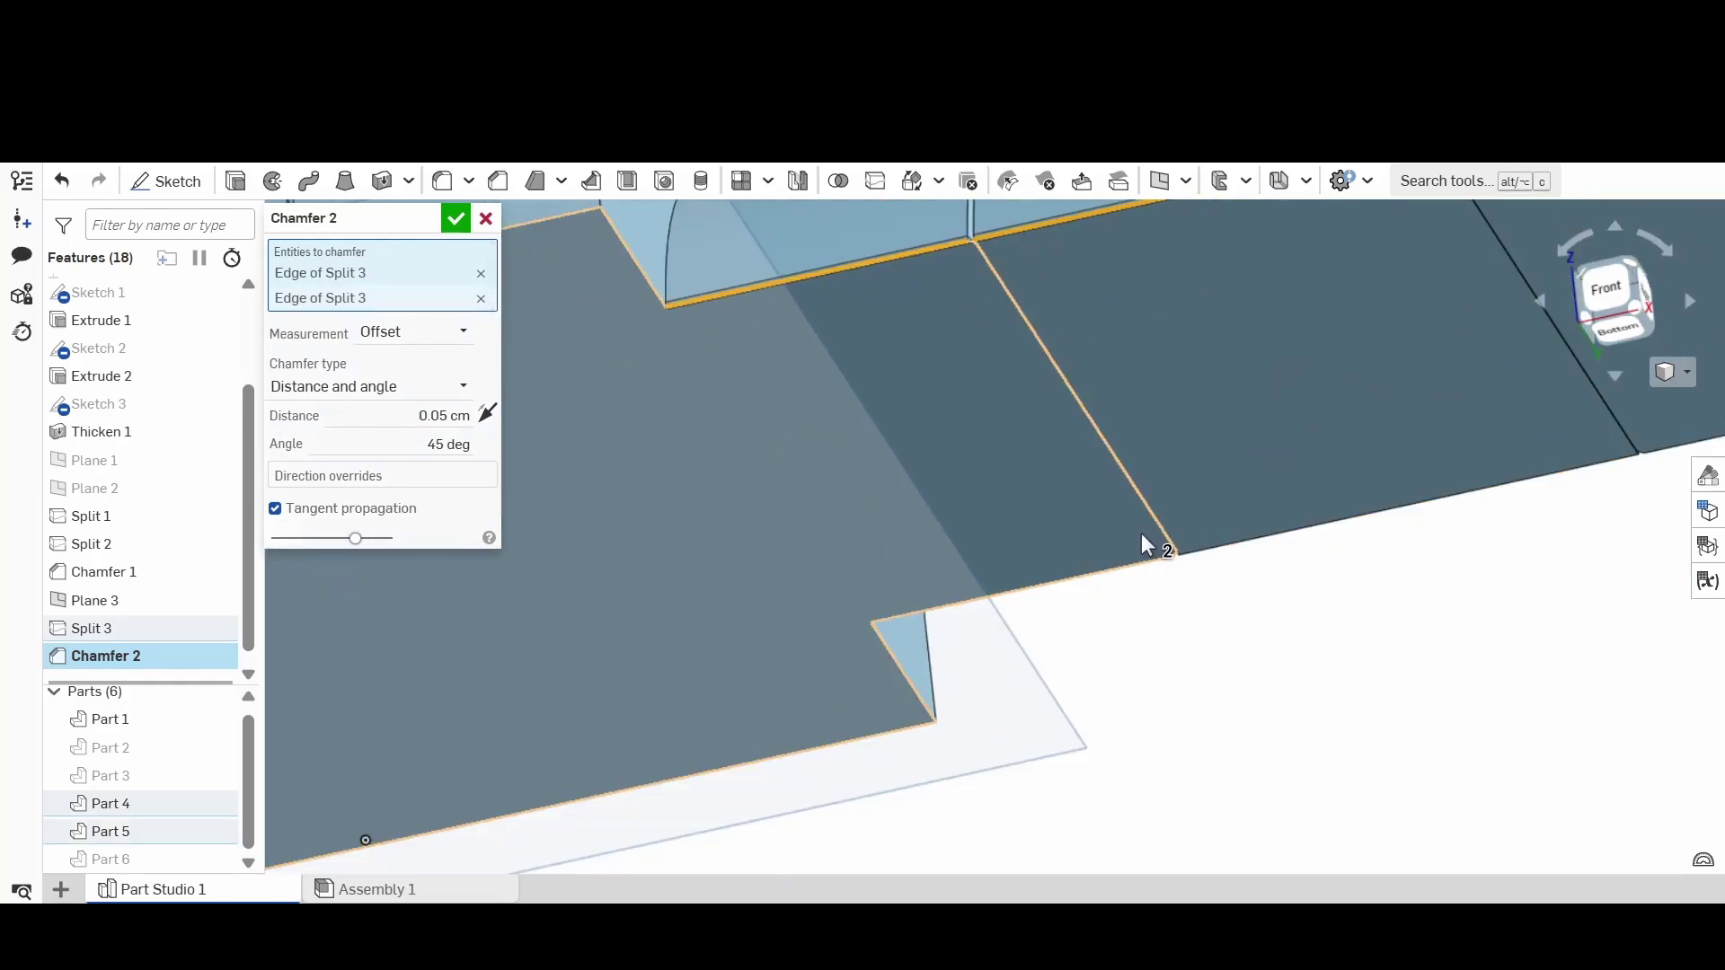
pyautogui.click(1210, 555)
pyautogui.click(1243, 542)
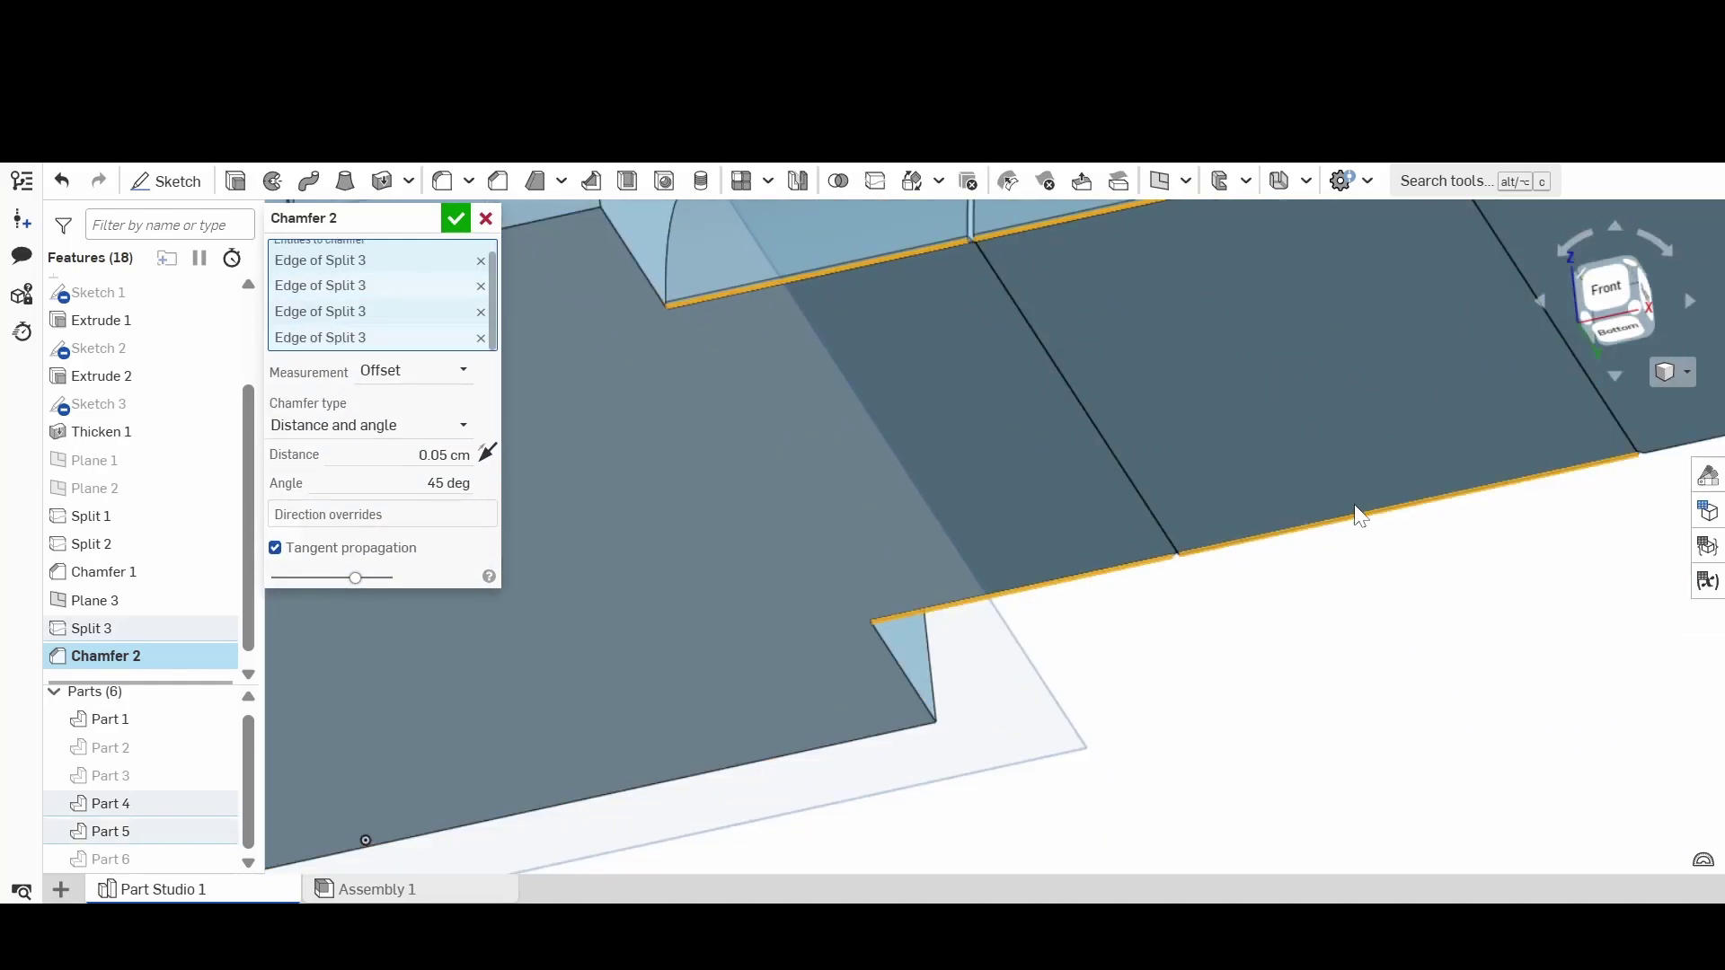
pyautogui.scroll(-5, 1385, 484)
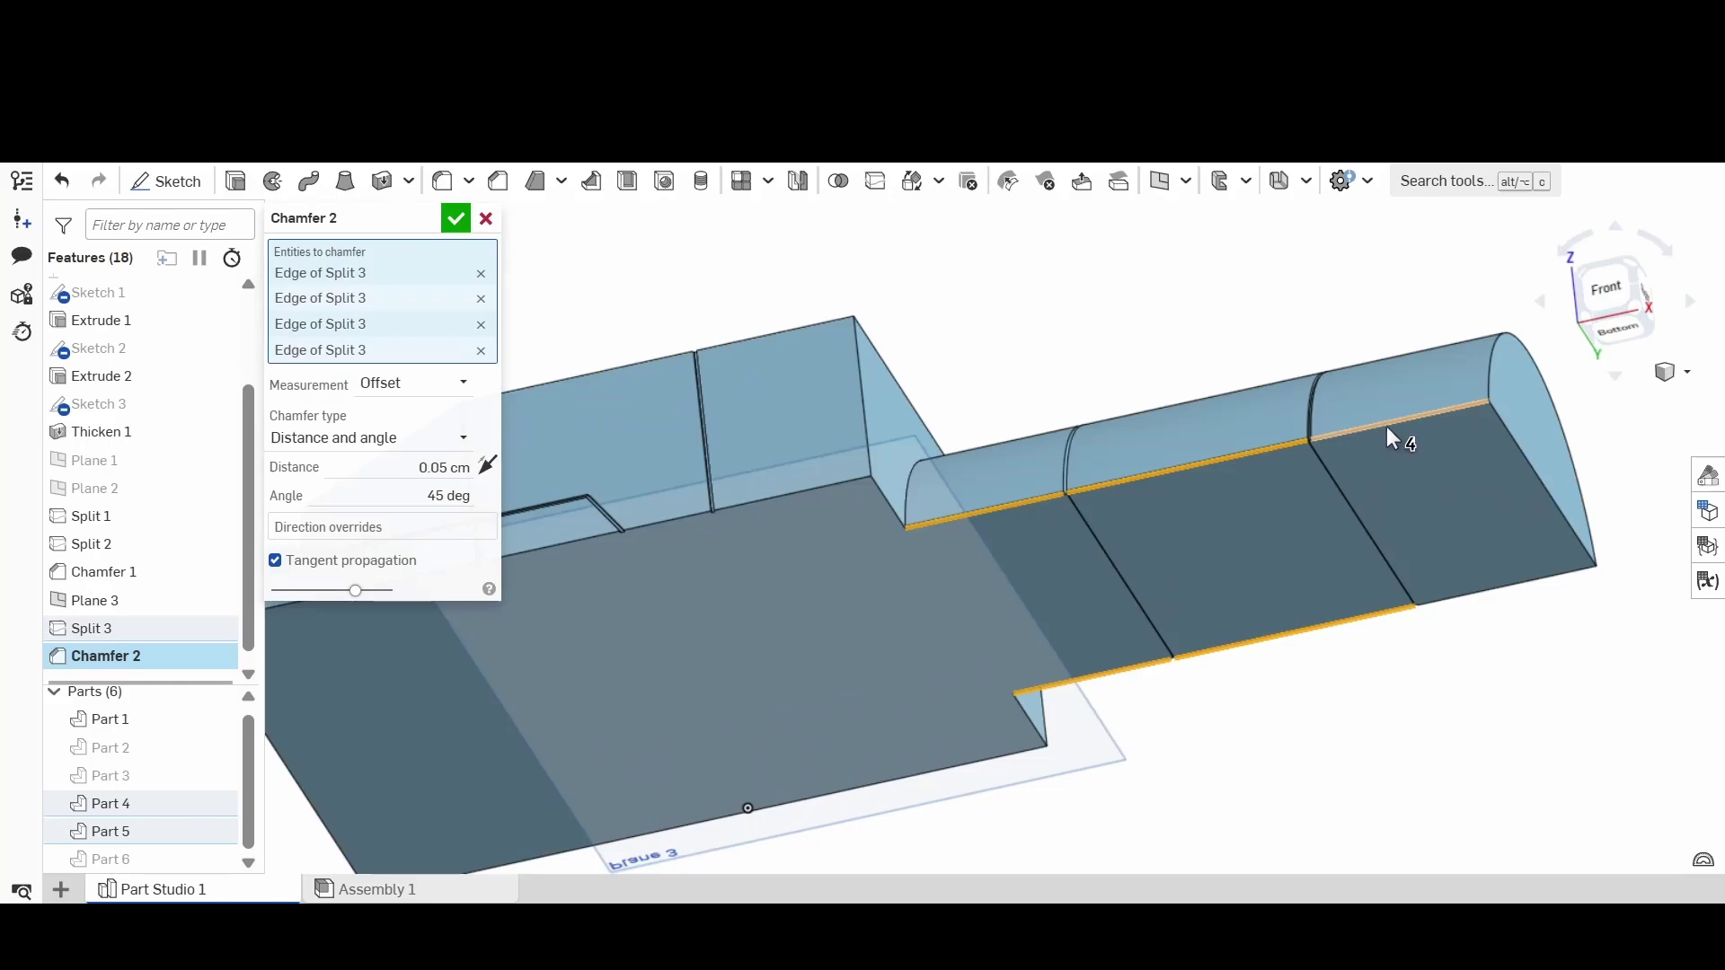
pyautogui.click(1386, 424)
pyautogui.click(1490, 589)
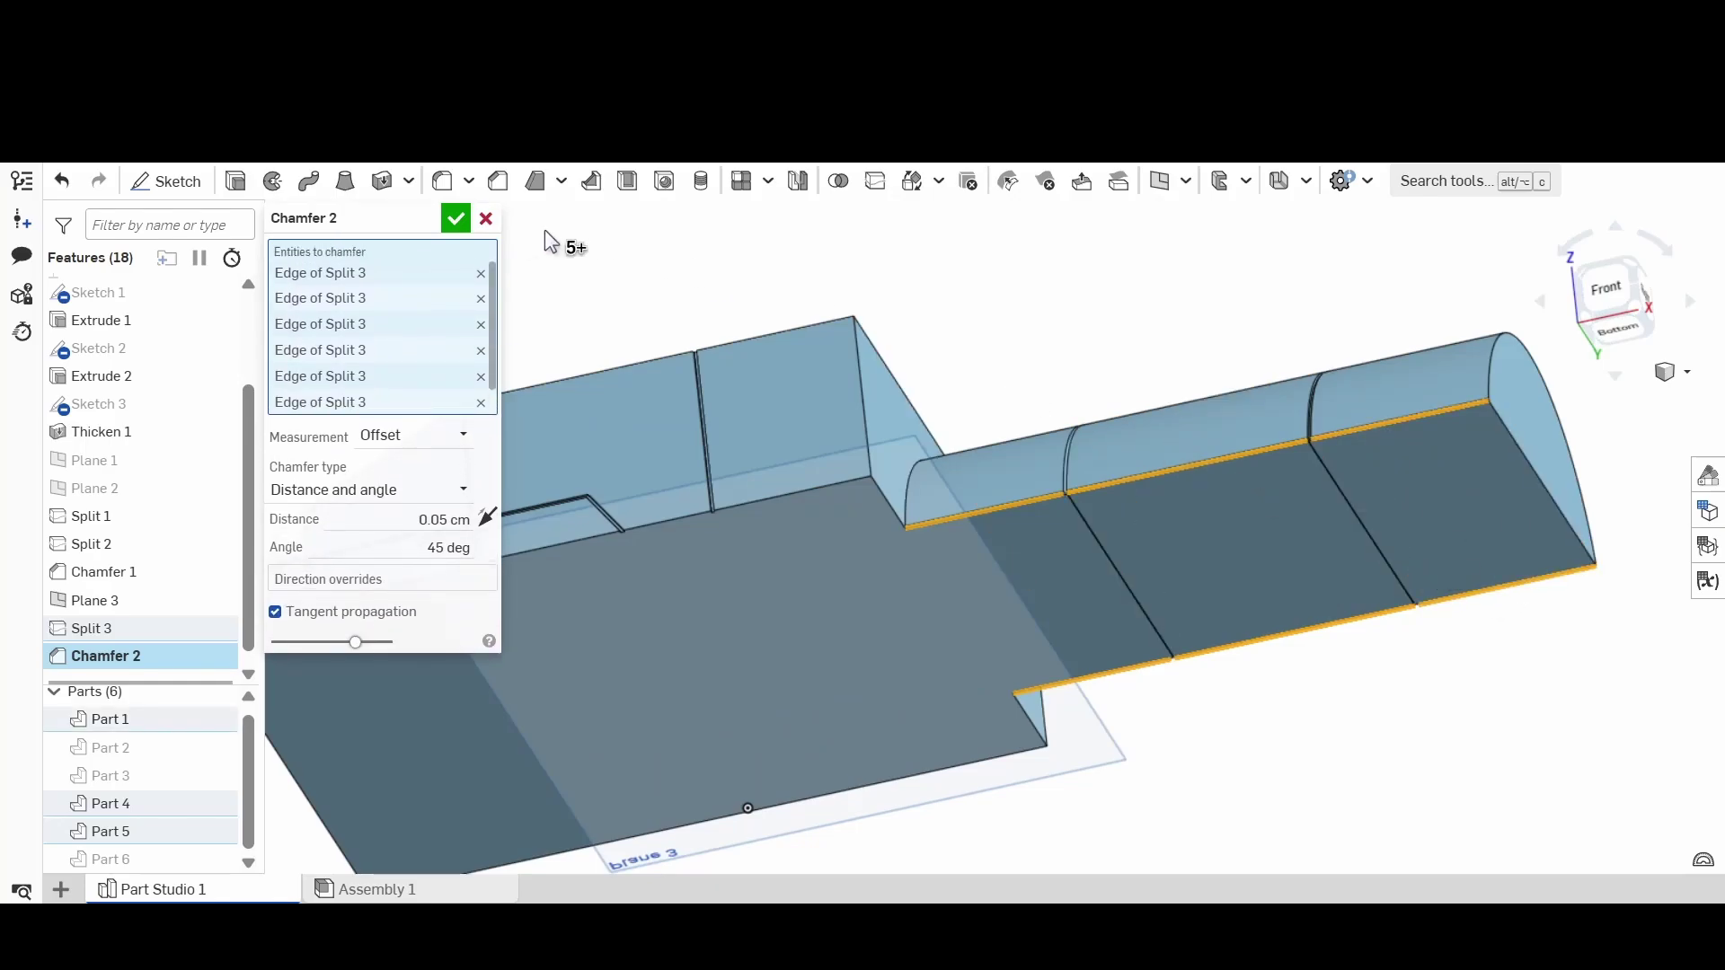
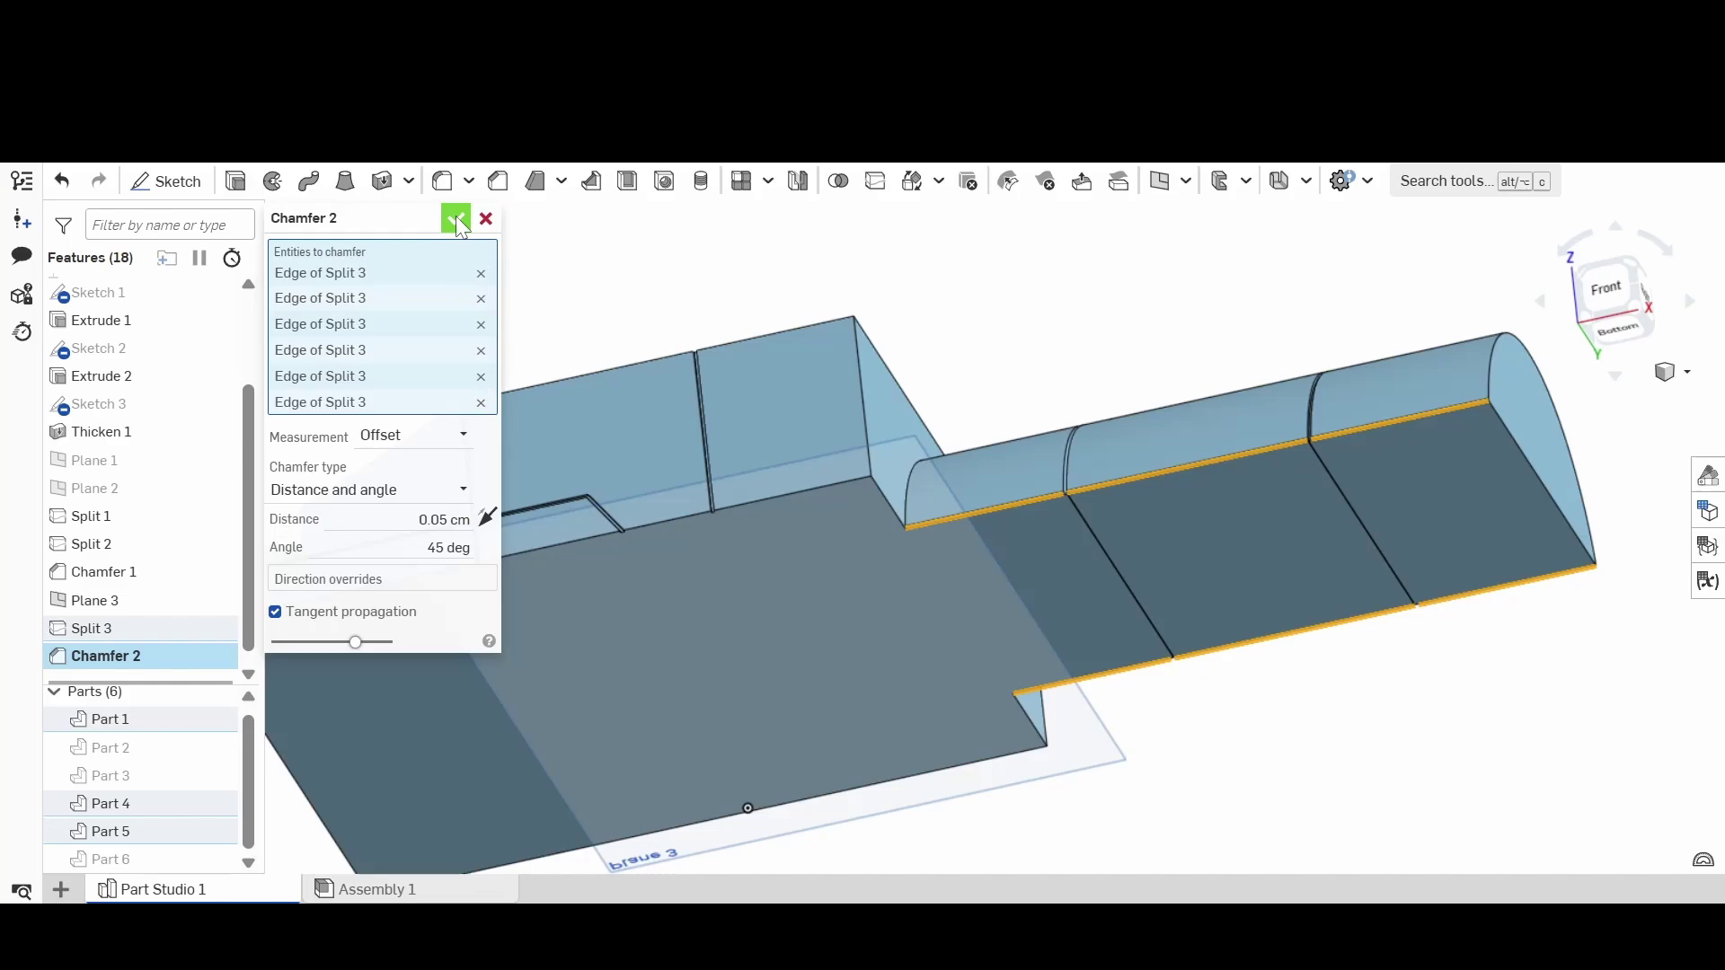
pyautogui.click(456, 217)
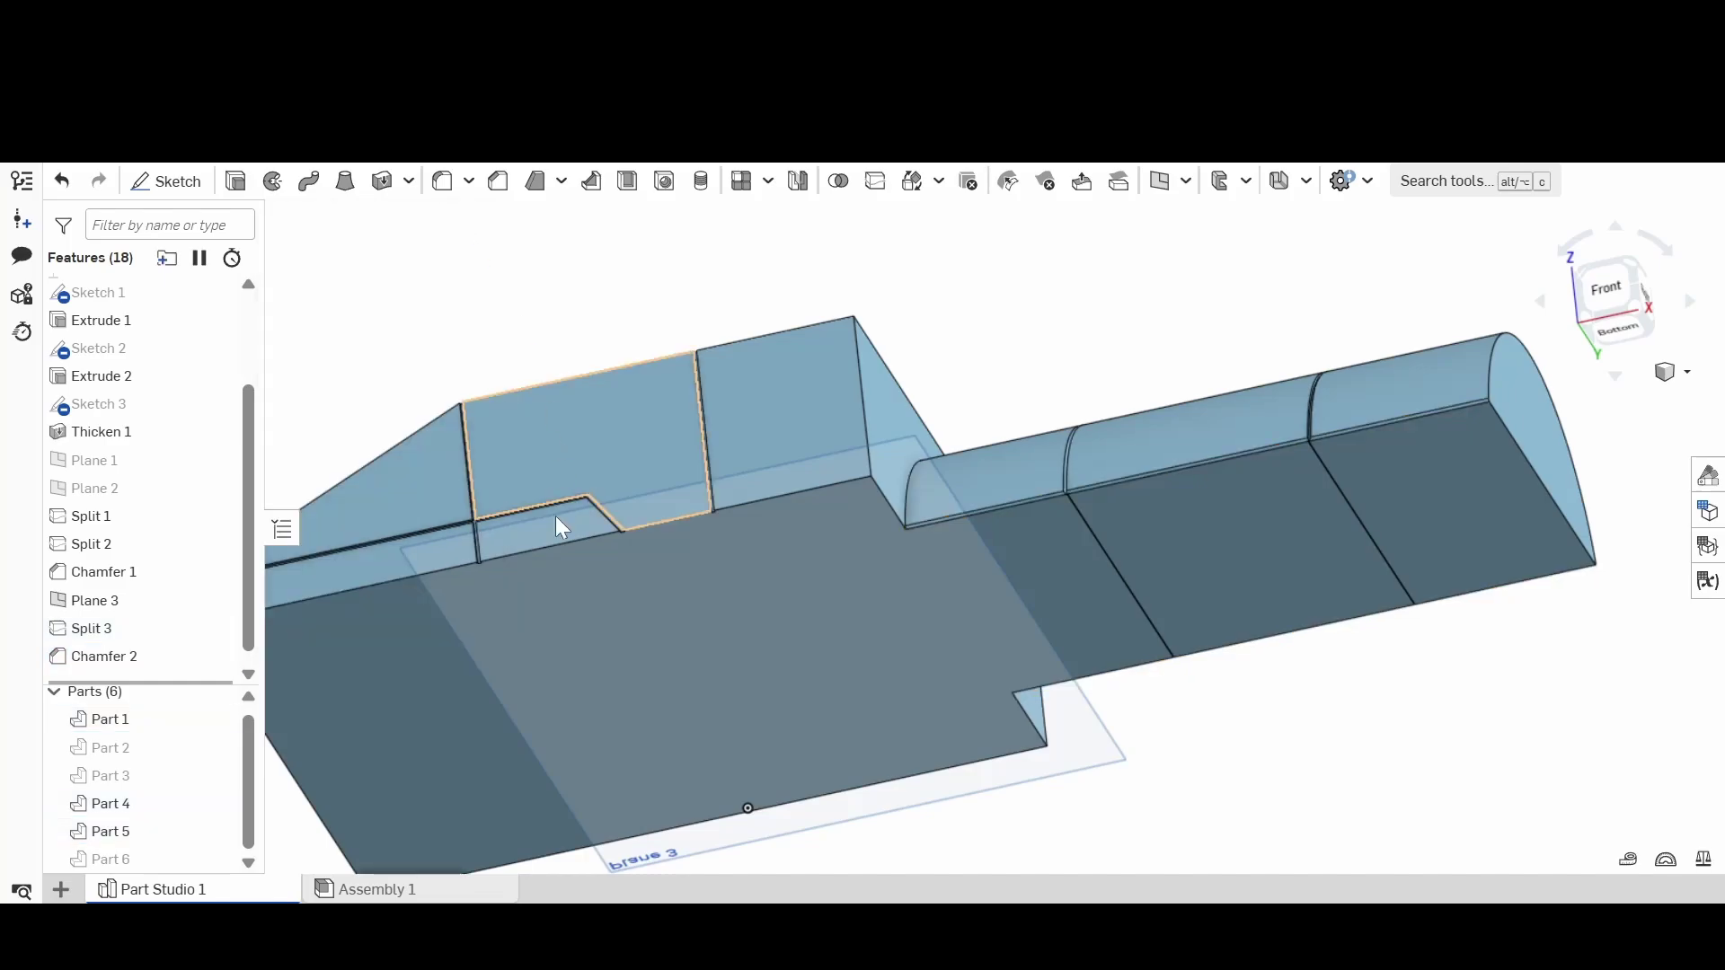
# Step: Show Part 2, Part 3 and Part 6 again and hide Plane 3
pyautogui.click(216, 747)
pyautogui.click(216, 776)
pyautogui.click(217, 831)
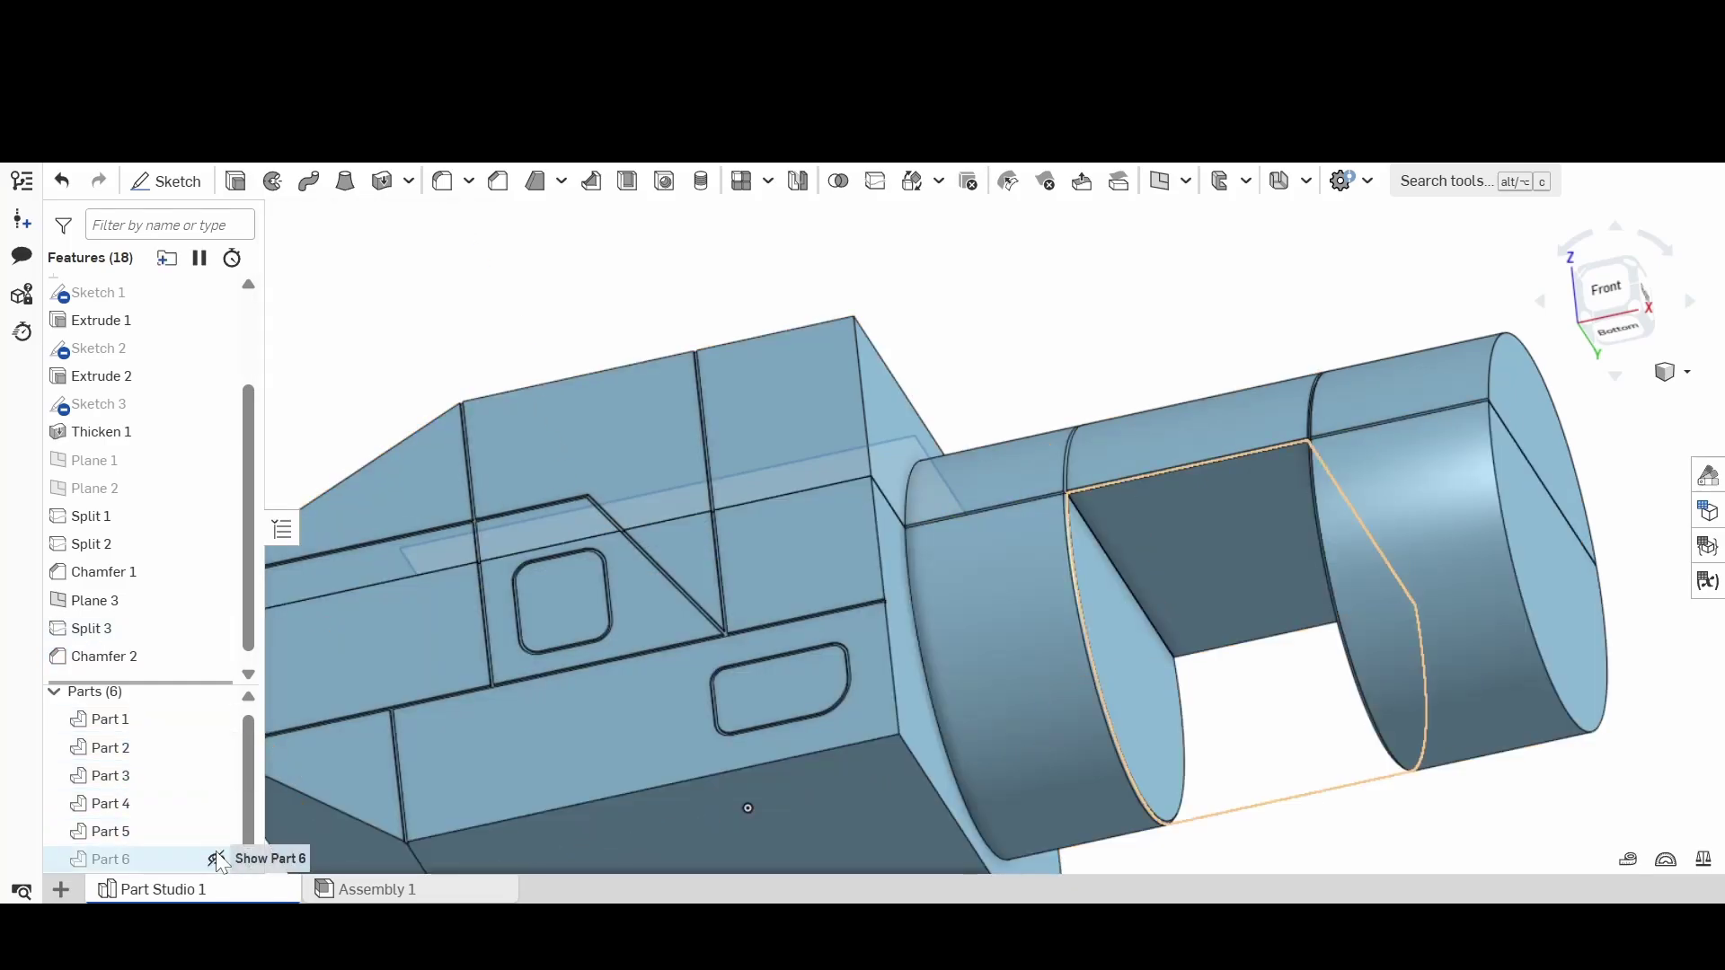
pyautogui.click(216, 859)
pyautogui.scroll(-5, 956, 656)
pyautogui.moveTo(1013, 669); pyautogui.dragTo(1037, 711, button='right')
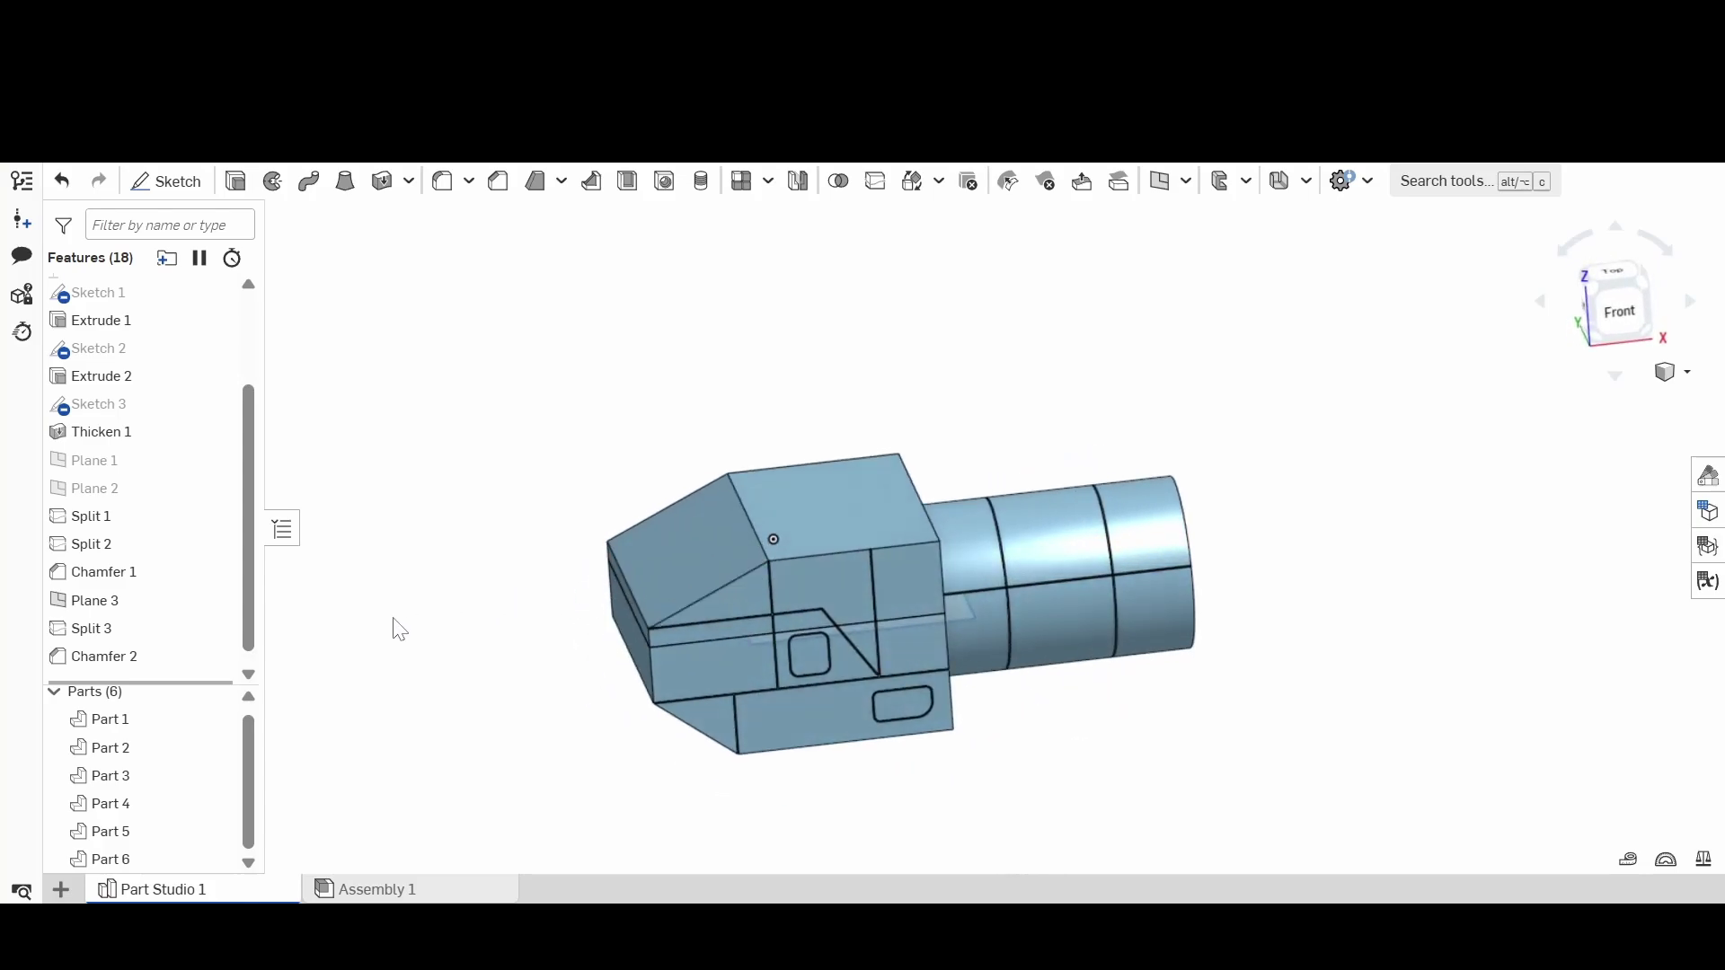
pyautogui.click(217, 600)
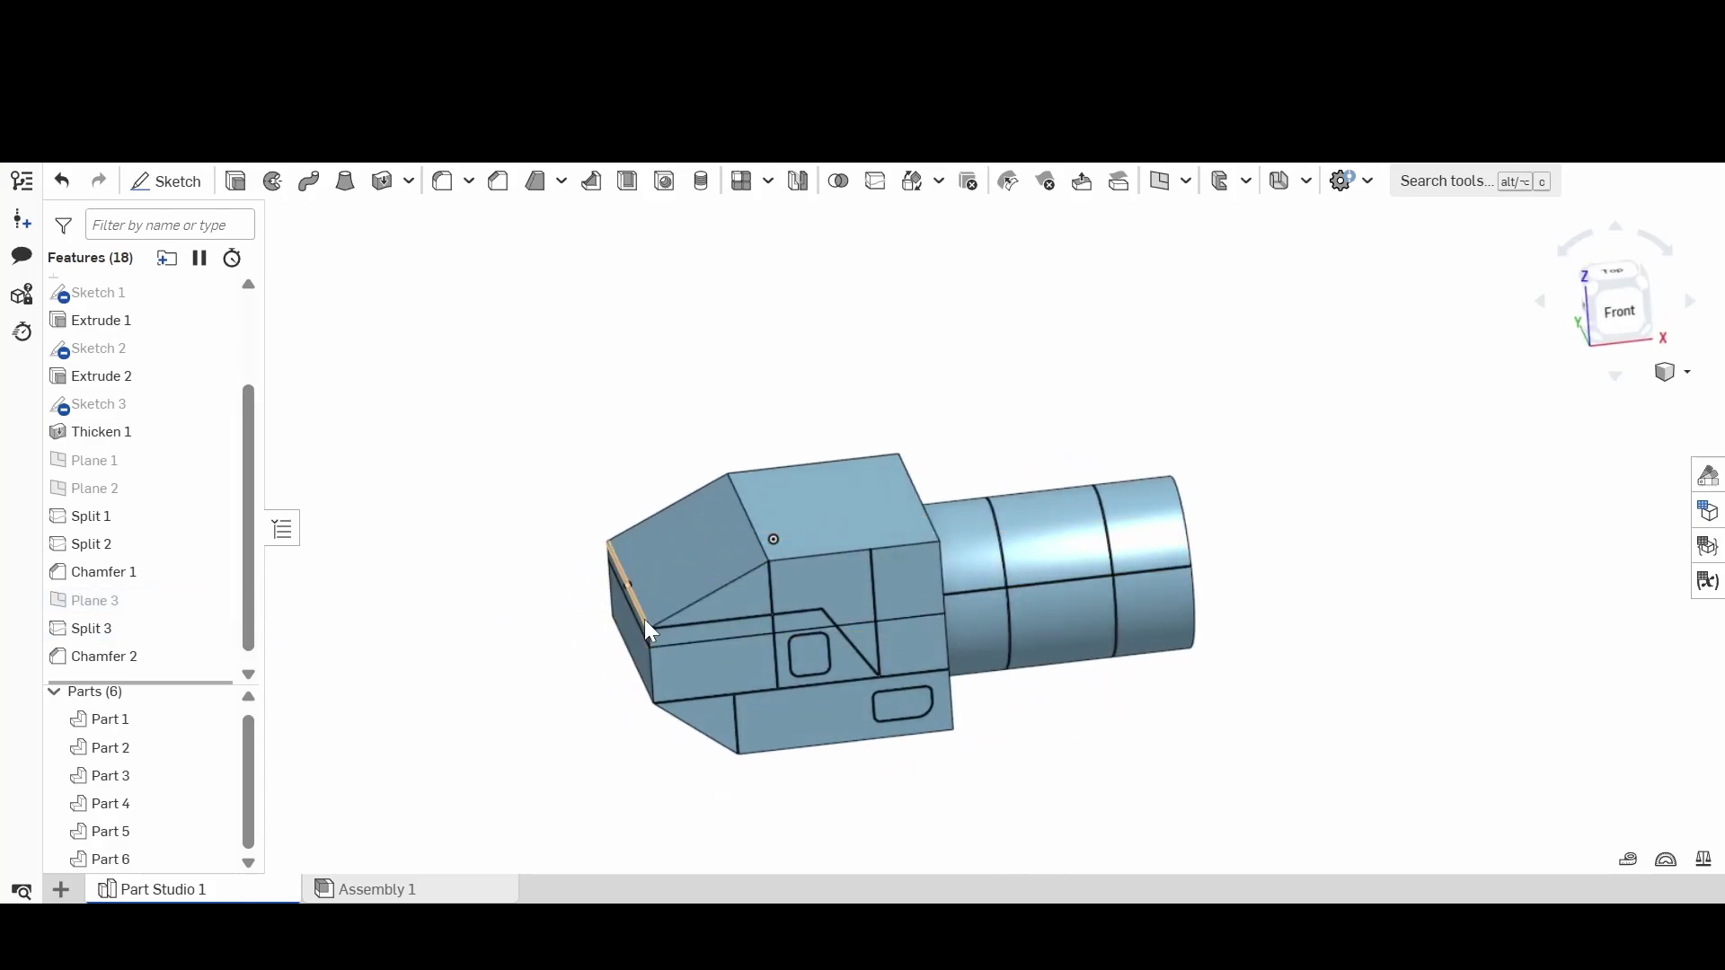
# Step: Select all six parts and merge them into one with a Boolean union, without keeping the tools
pyautogui.moveTo(1040, 705); pyautogui.dragTo(996, 652, button='right')
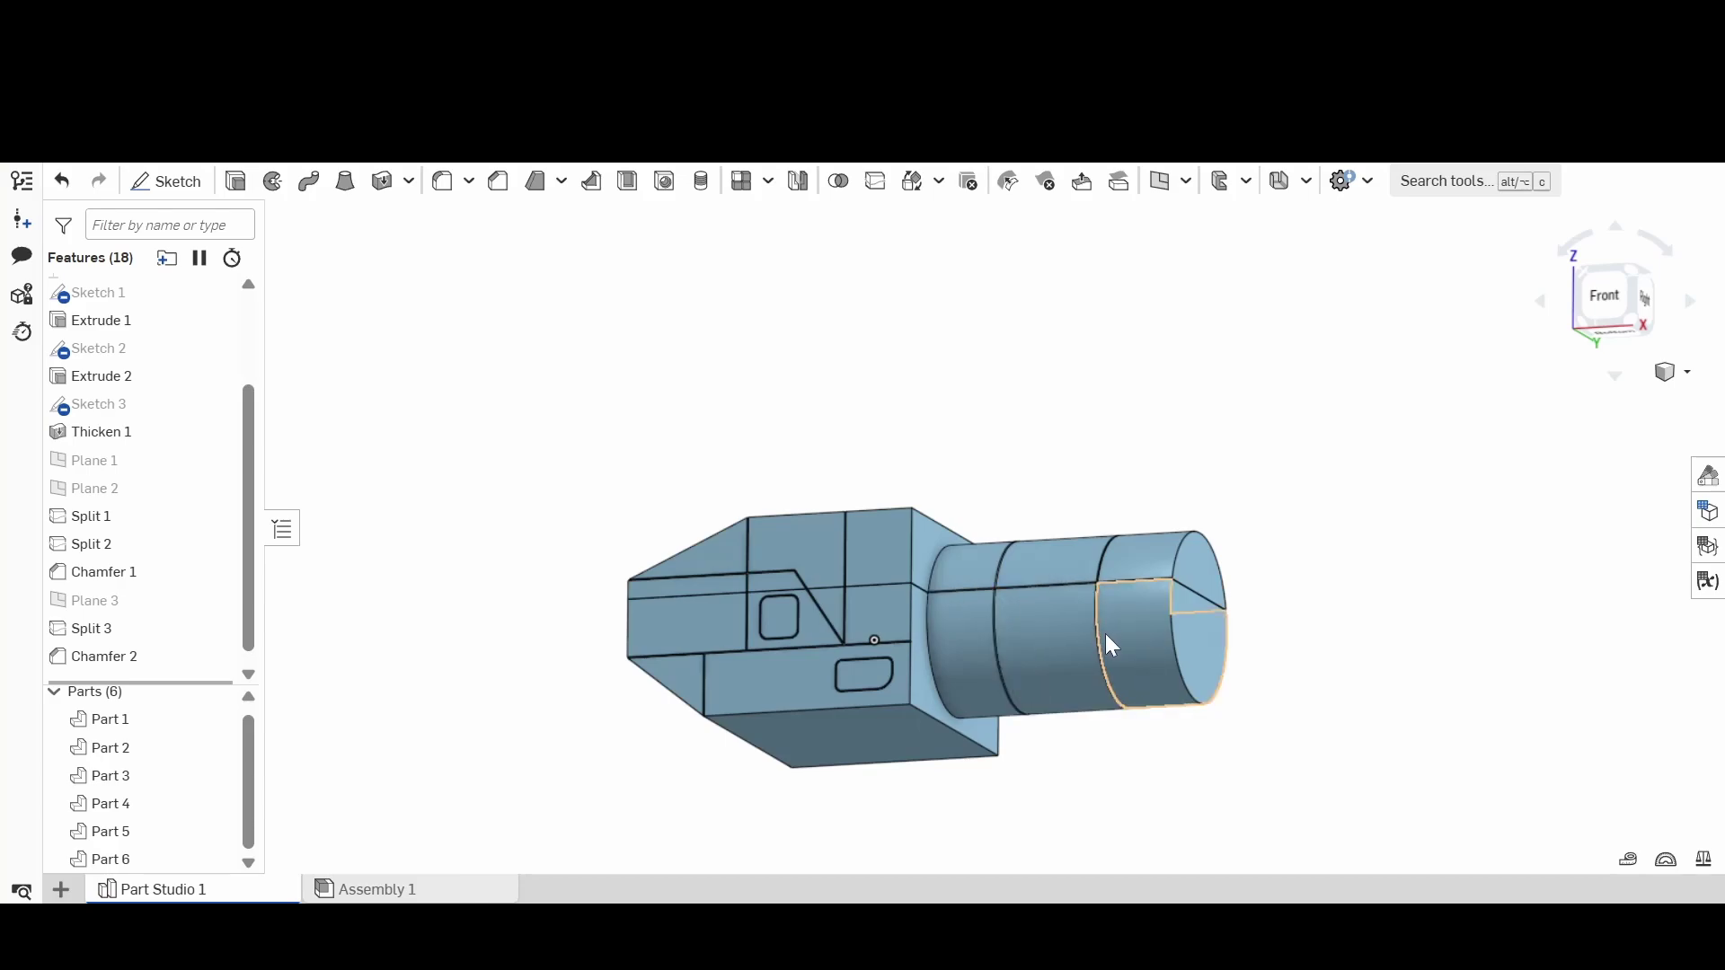
pyautogui.moveTo(1105, 633); pyautogui.dragTo(1113, 683, button='right')
pyautogui.moveTo(629, 288); pyautogui.dragTo(1367, 787)
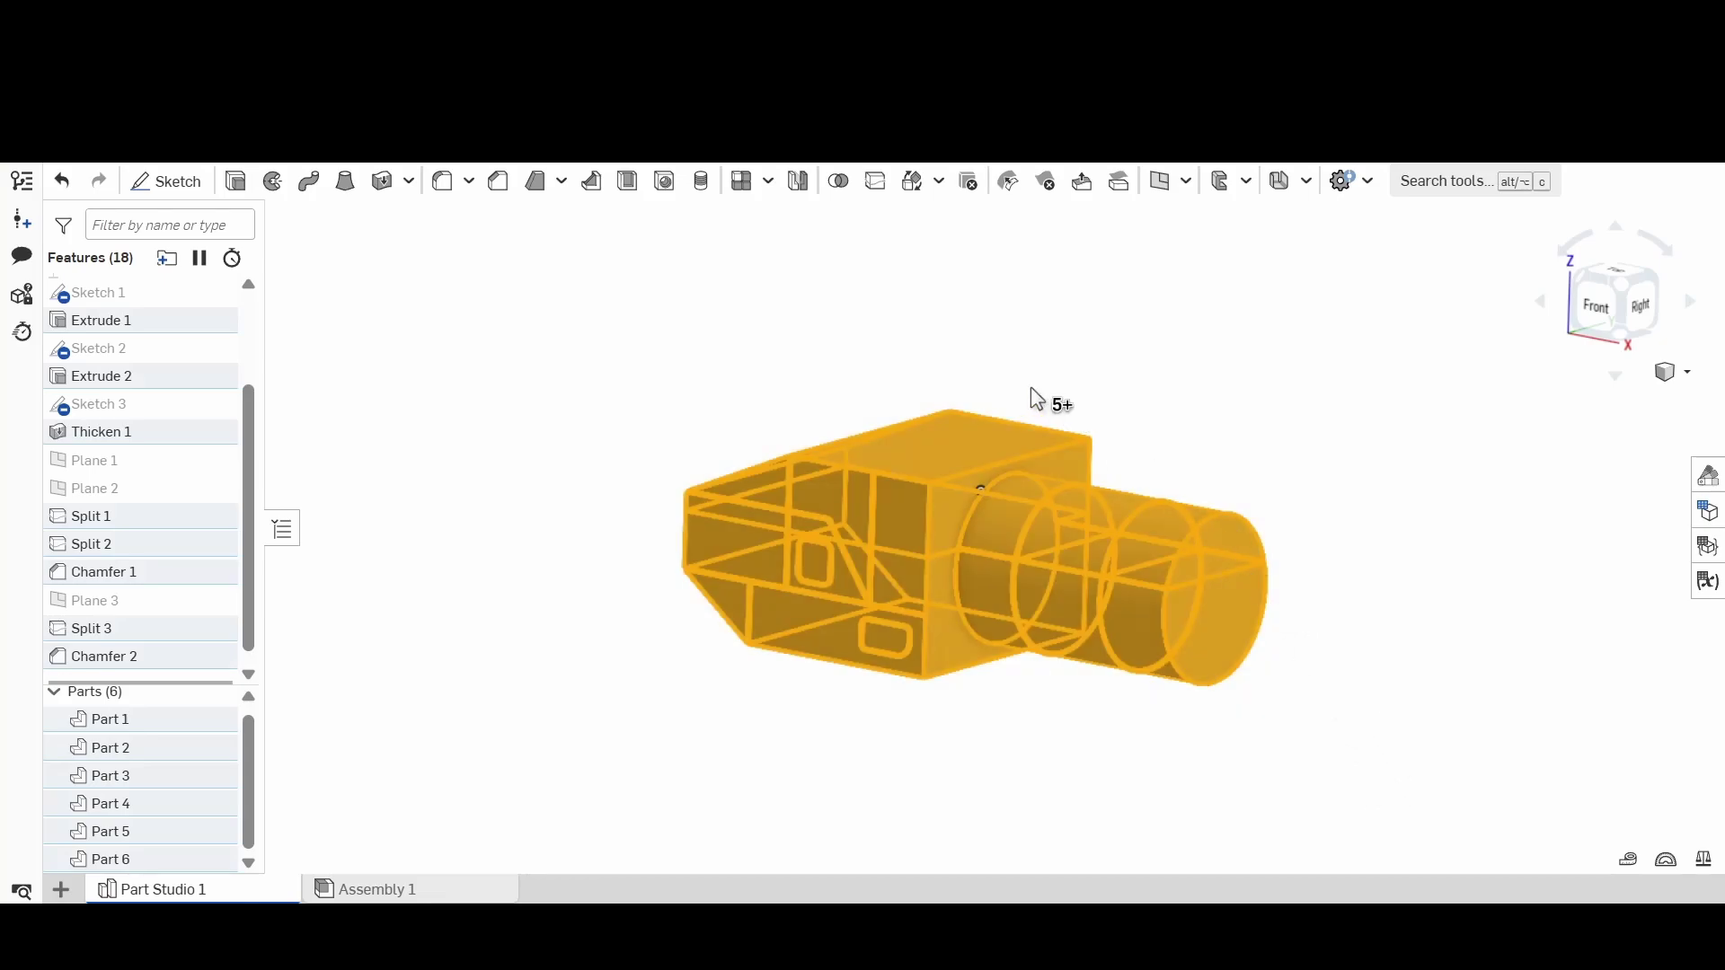
pyautogui.click(838, 183)
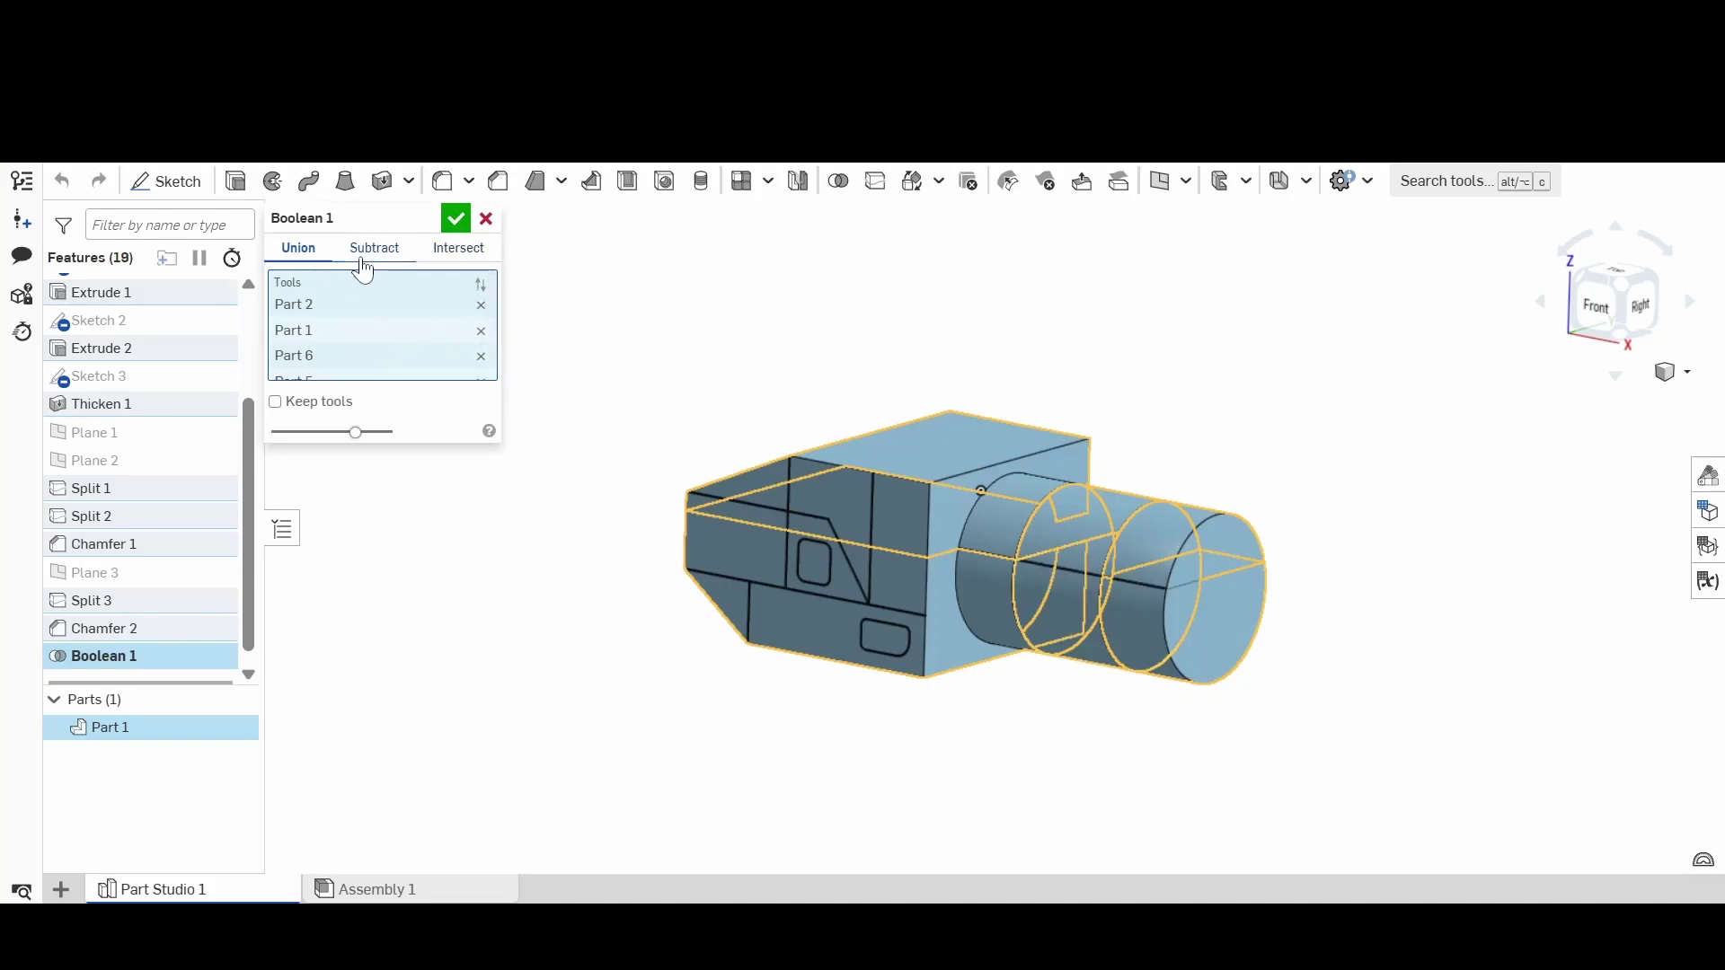
pyautogui.click(454, 219)
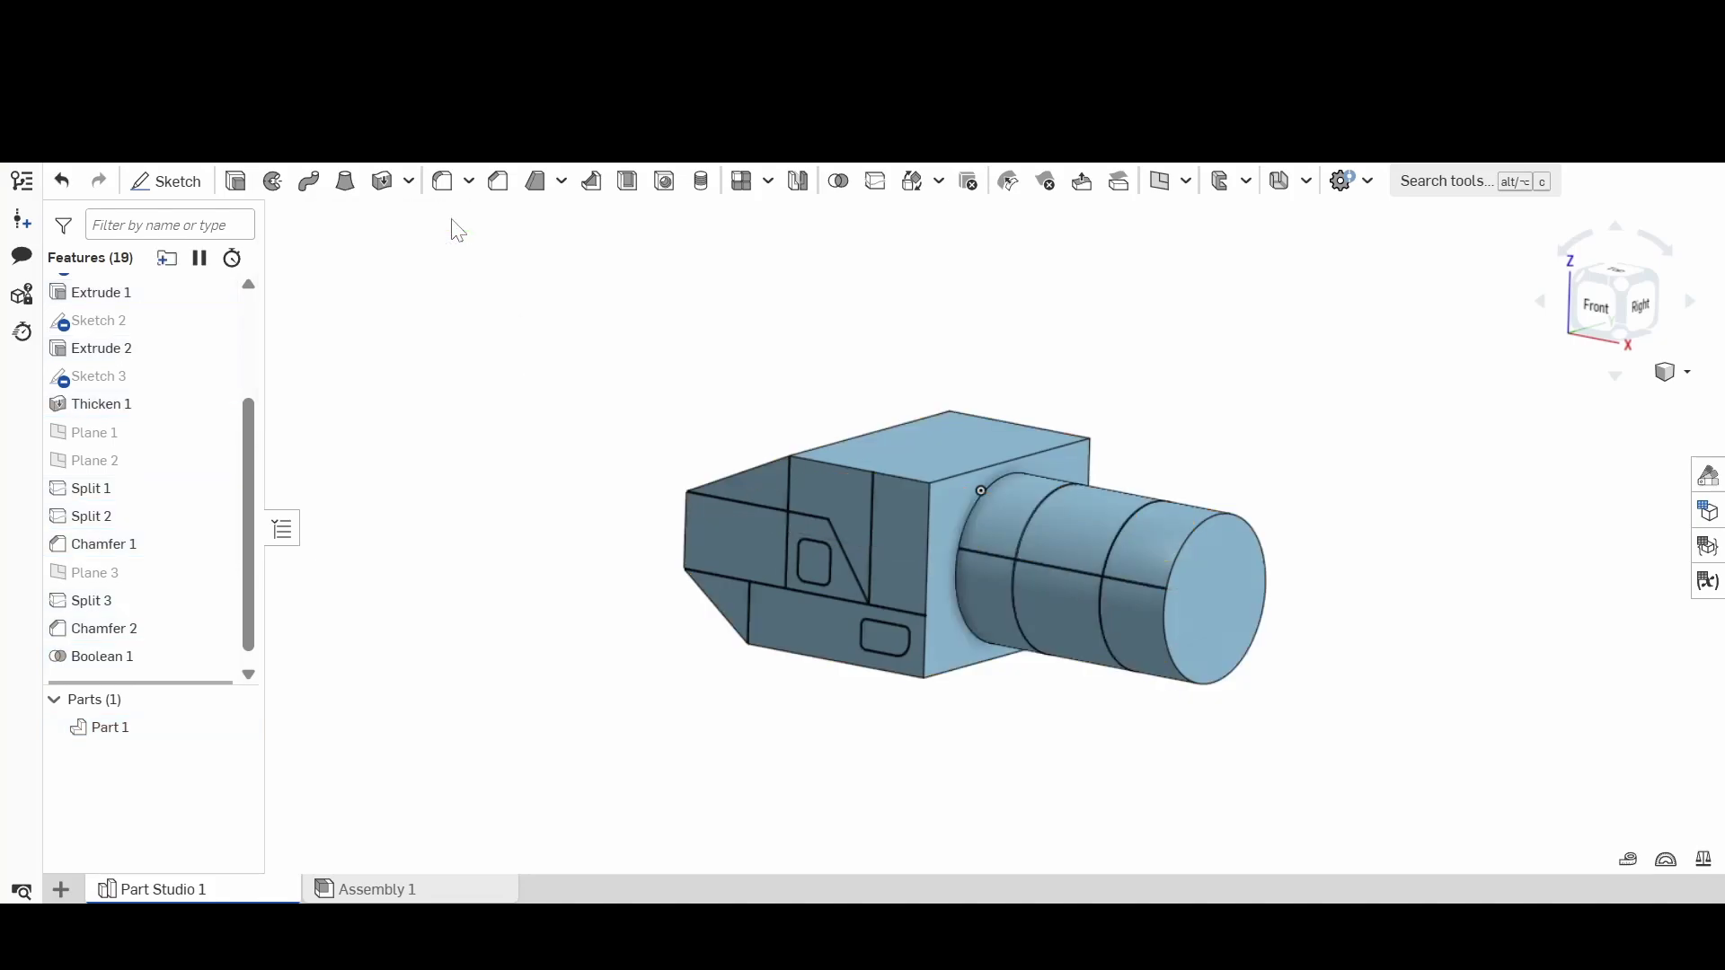
# Step: Toggle the merged part's visibility off and on, and examine its grooves from the front and from above
pyautogui.click(237, 726)
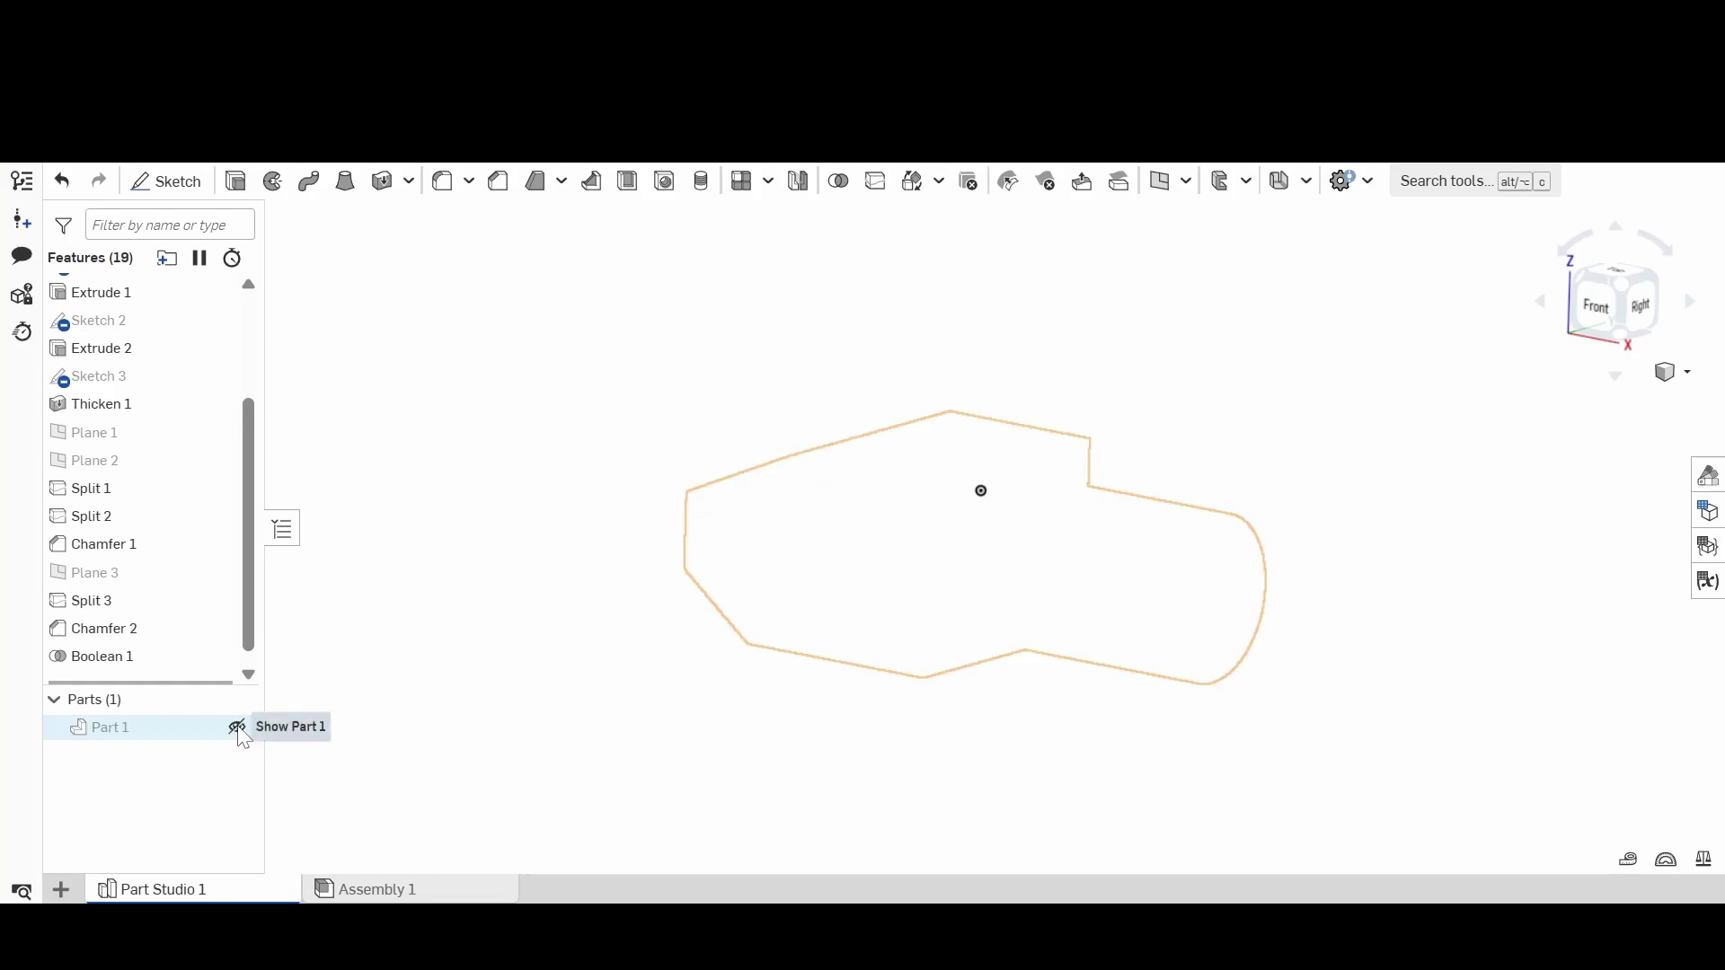
pyautogui.click(238, 726)
pyautogui.moveTo(831, 750); pyautogui.dragTo(901, 760, button='right')
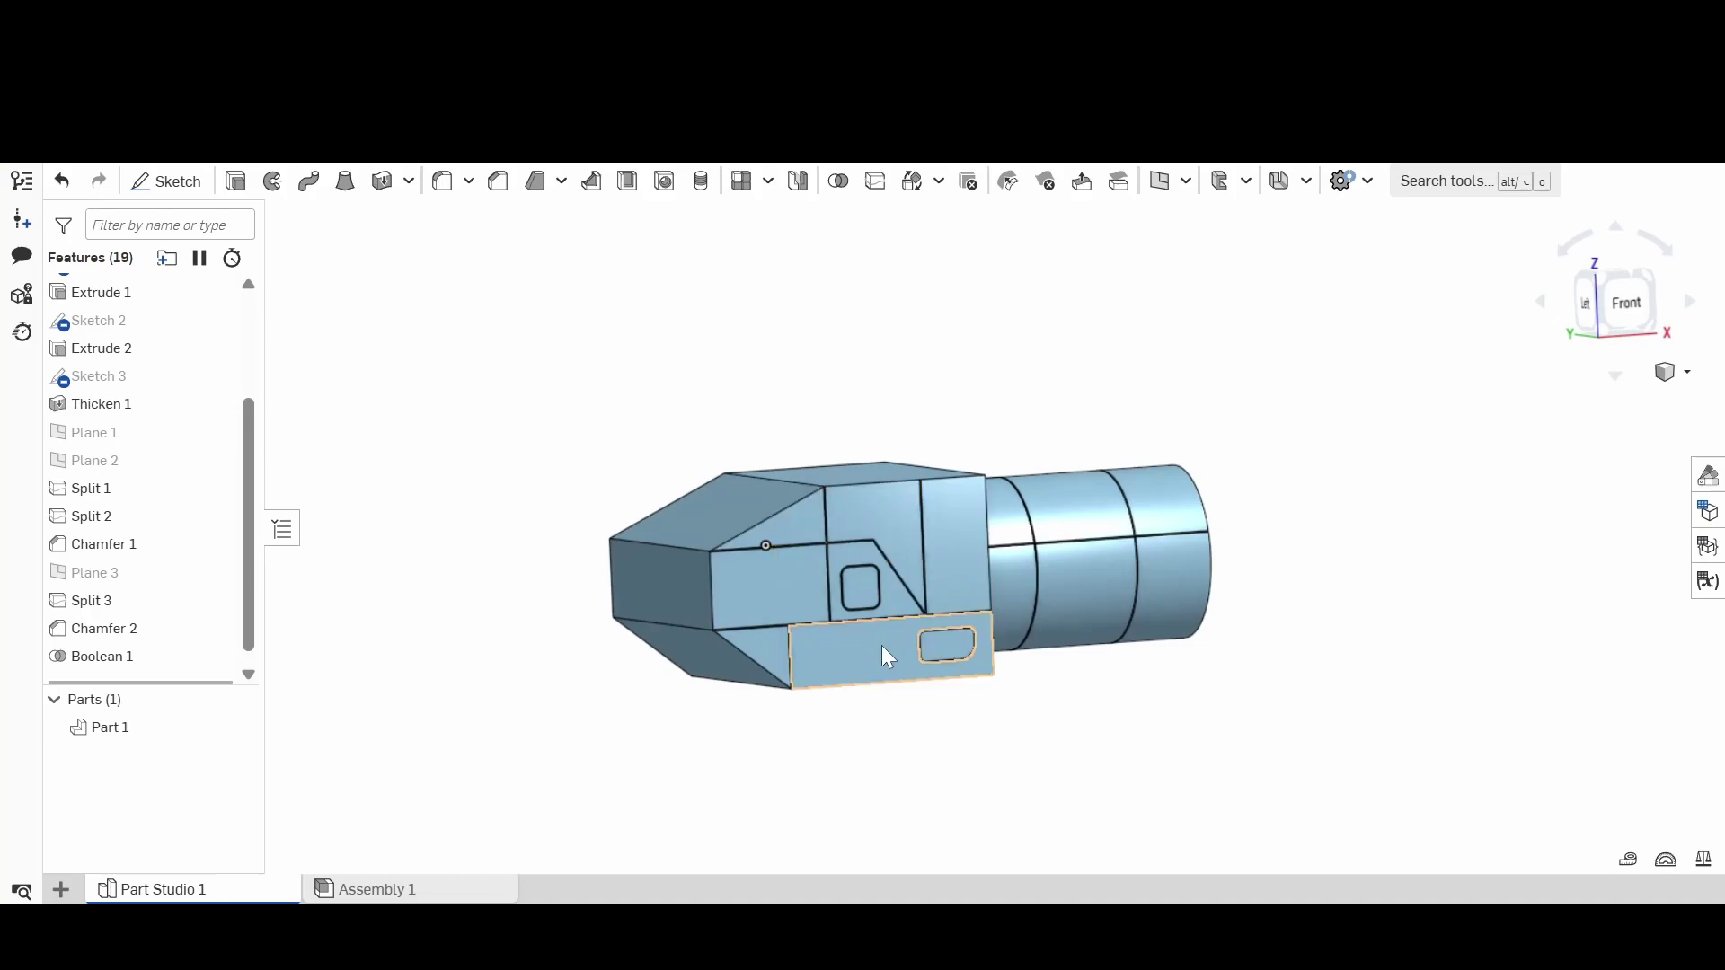
pyautogui.scroll(-2, 1082, 576)
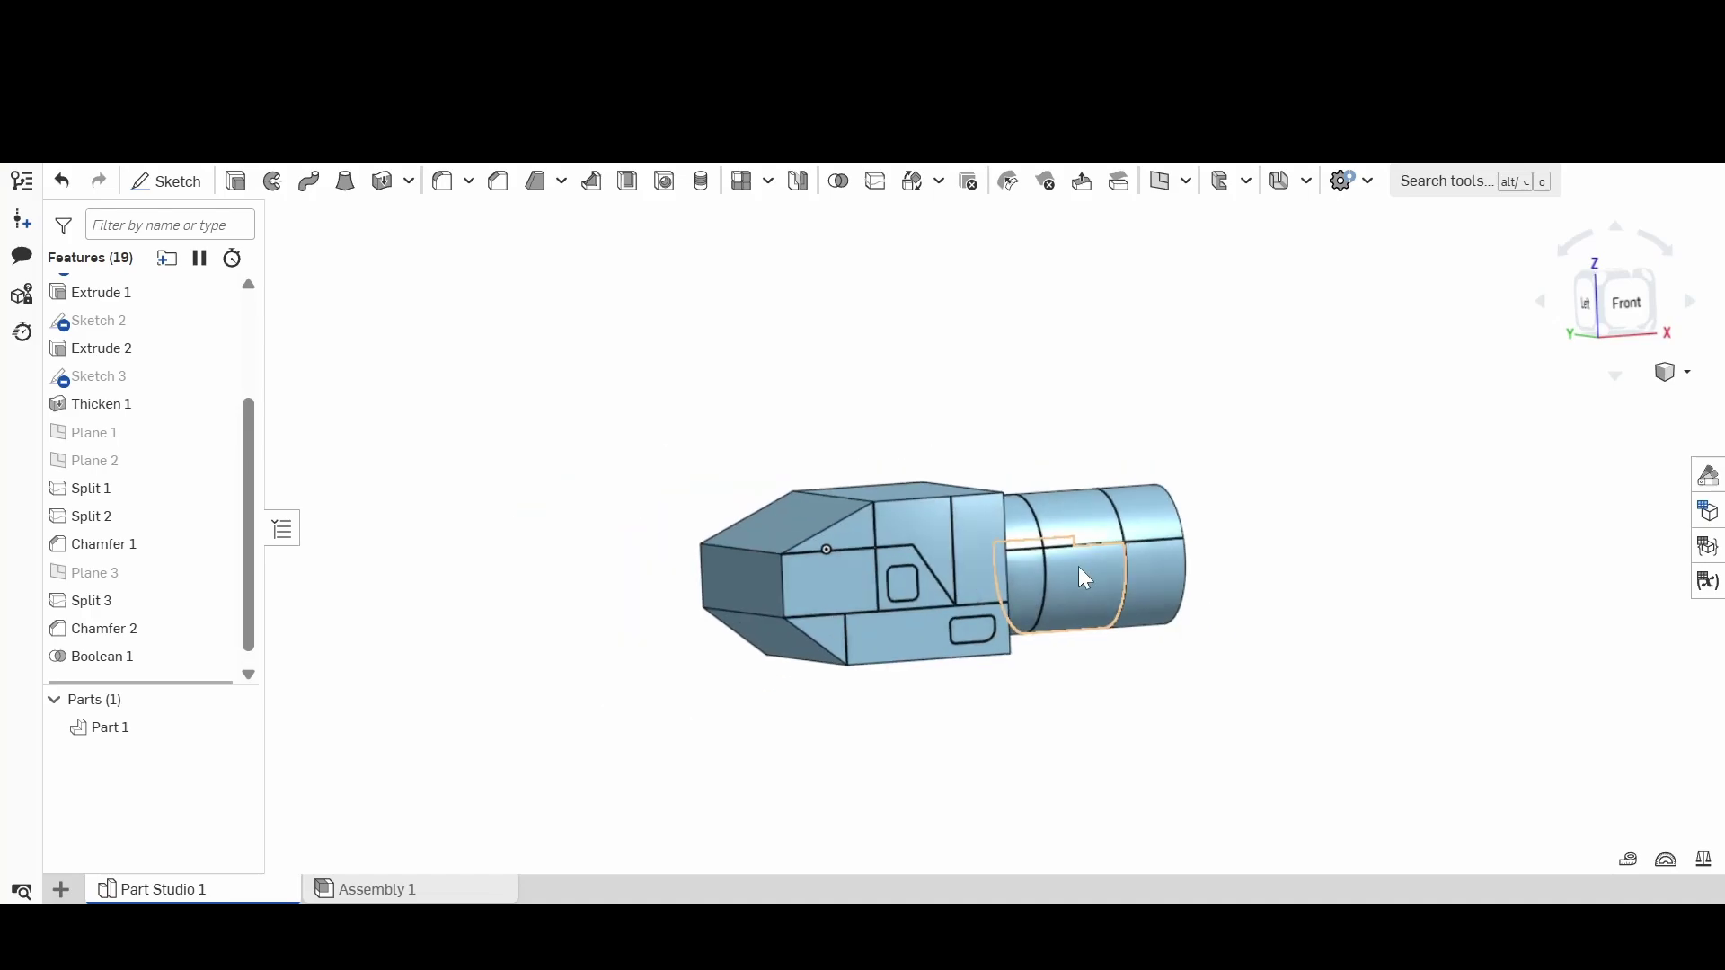
pyautogui.moveTo(1080, 577); pyautogui.dragTo(1080, 535, button='right')
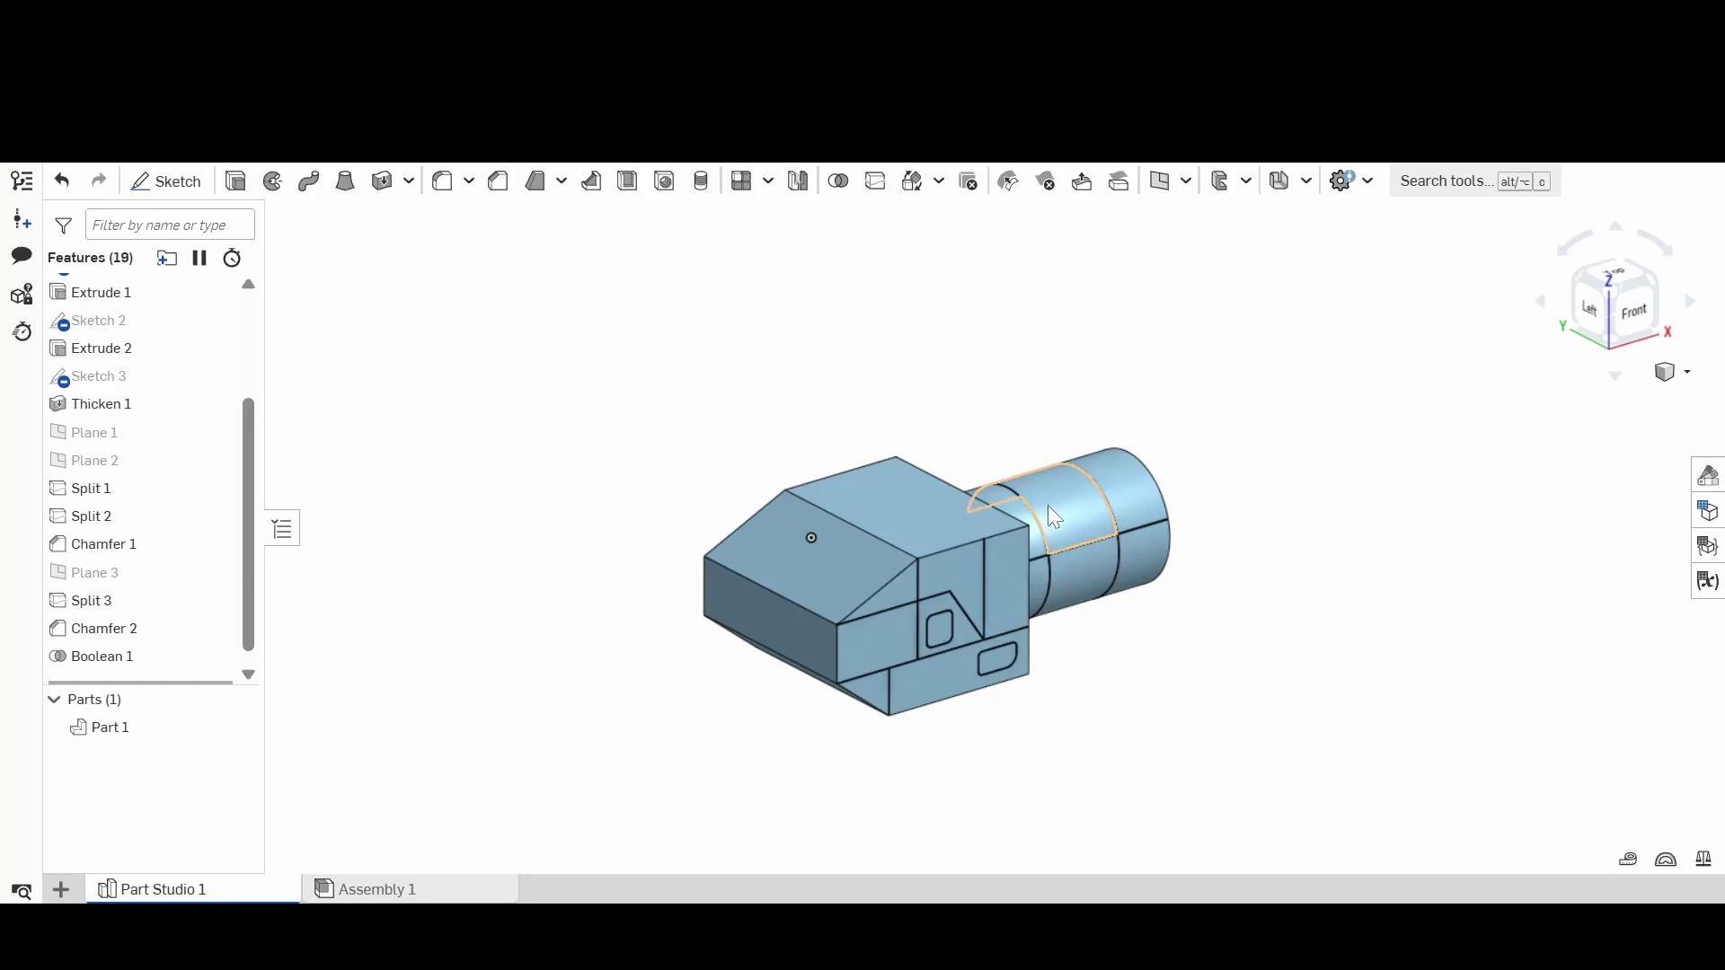
pyautogui.scroll(2, 1069, 517)
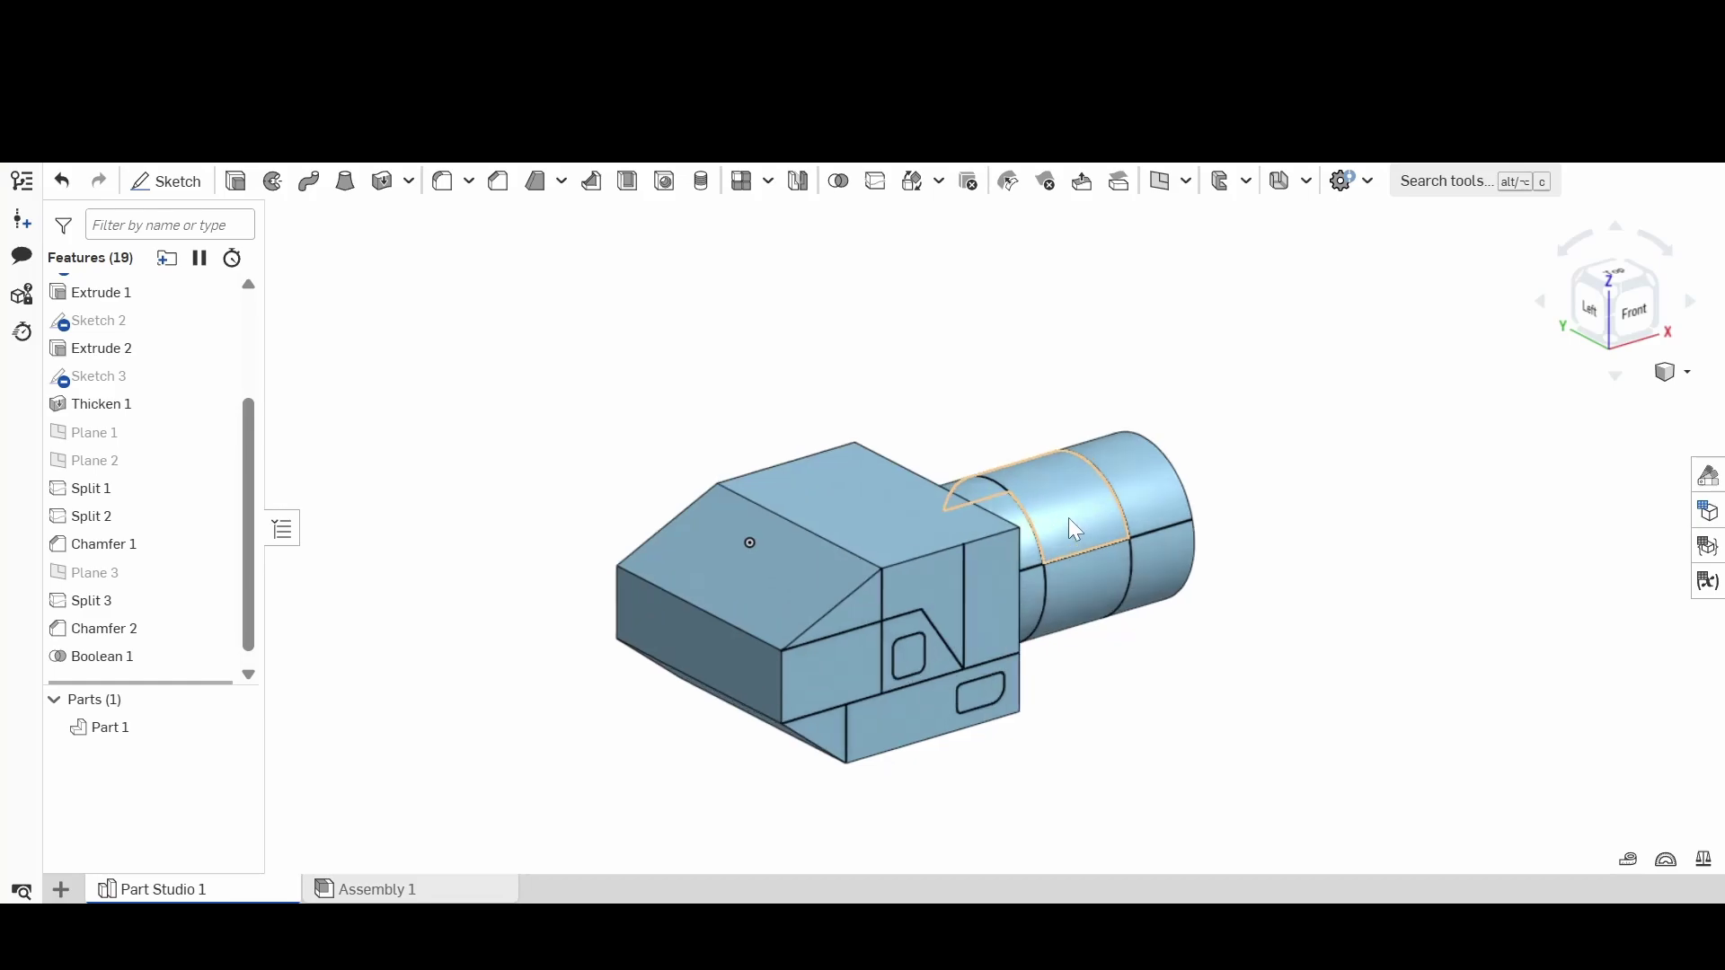
pyautogui.scroll(-2, 1069, 518)
pyautogui.scroll(3, 865, 566)
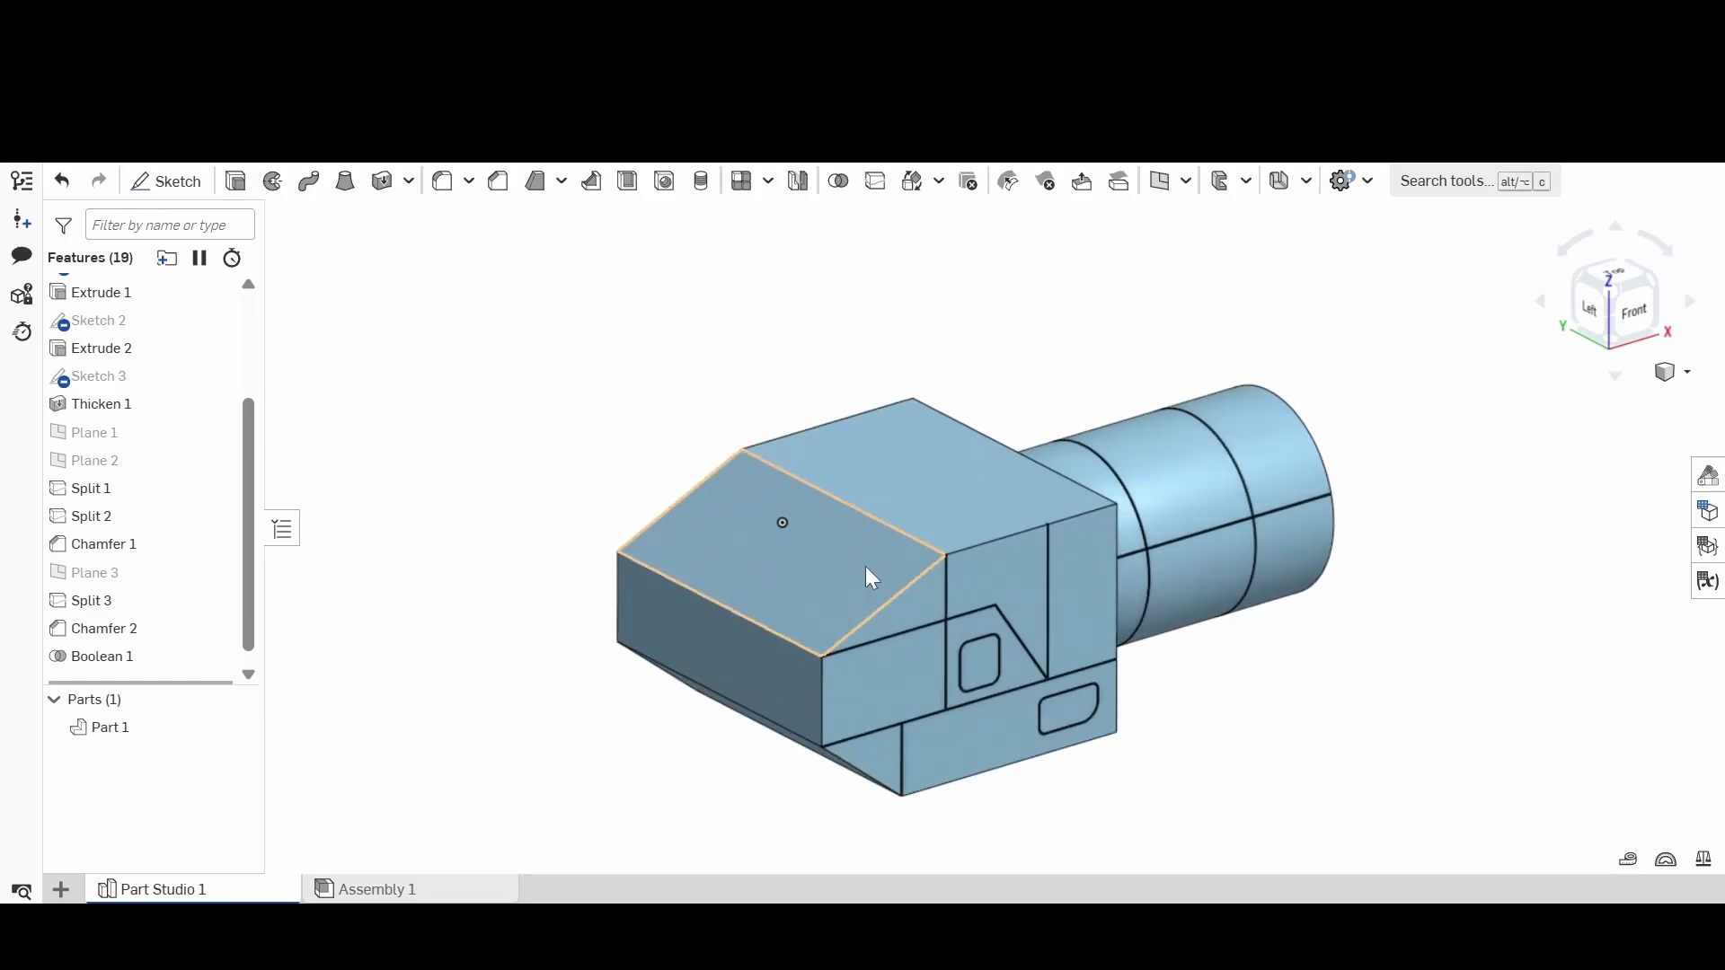
# Step: Inspect the block's sloped face, flat top face and end face as places for further detail
pyautogui.click(795, 575)
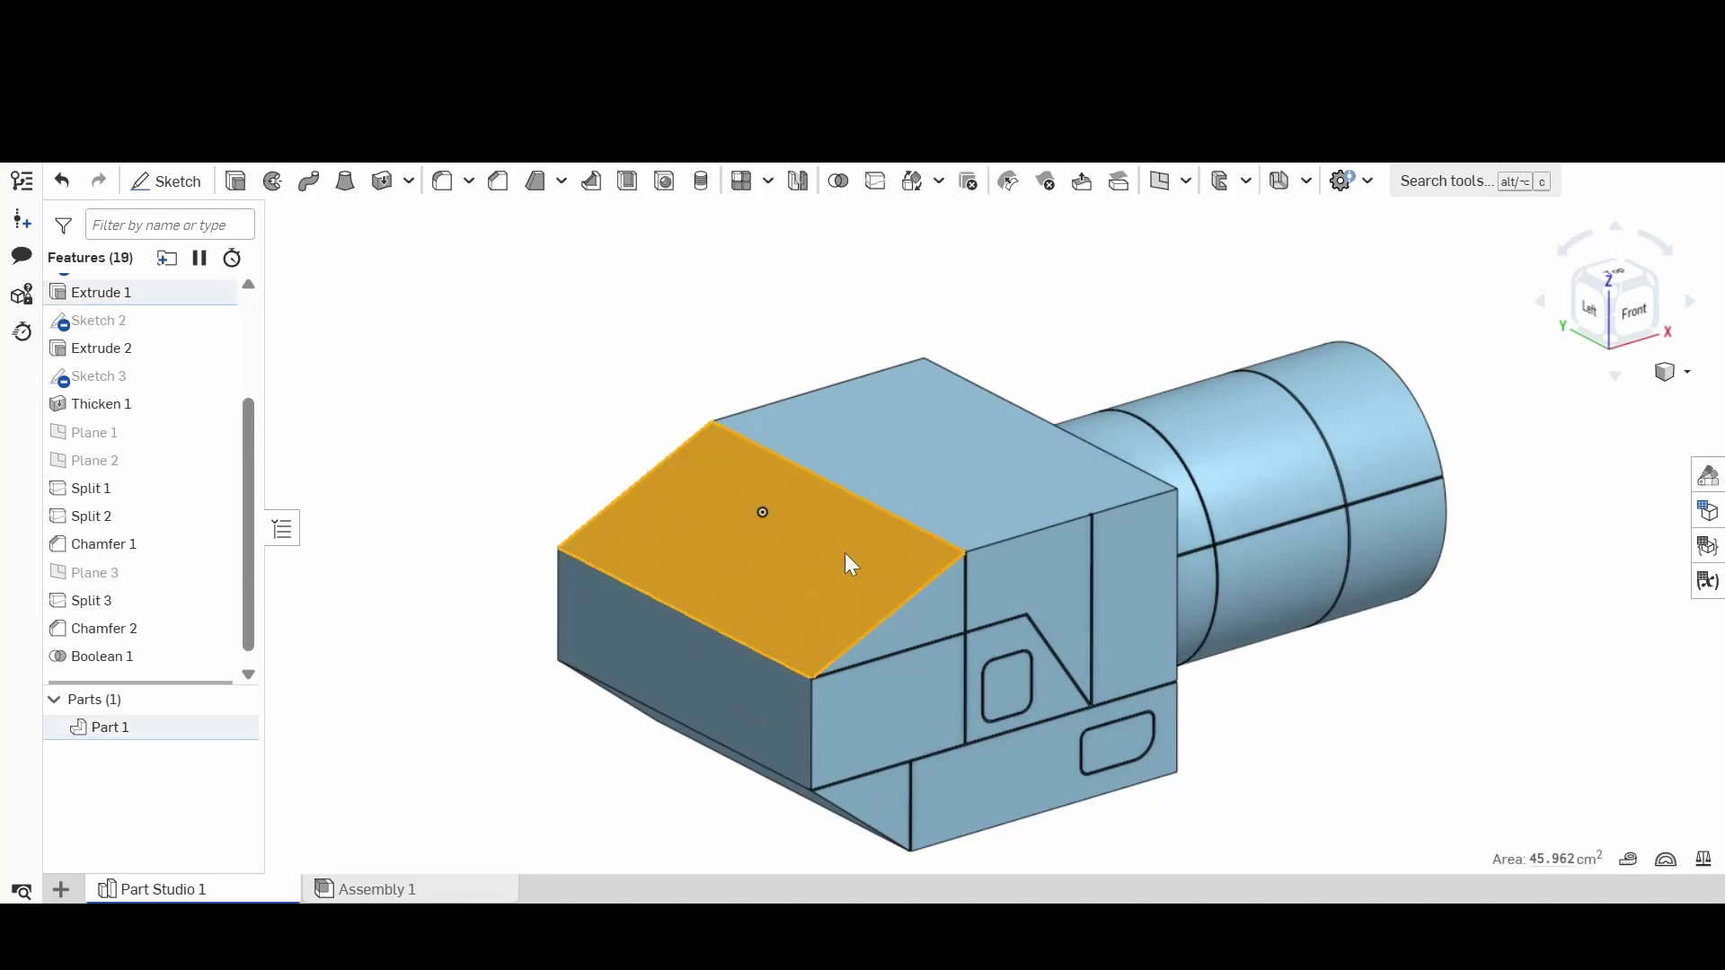
pyautogui.click(846, 276)
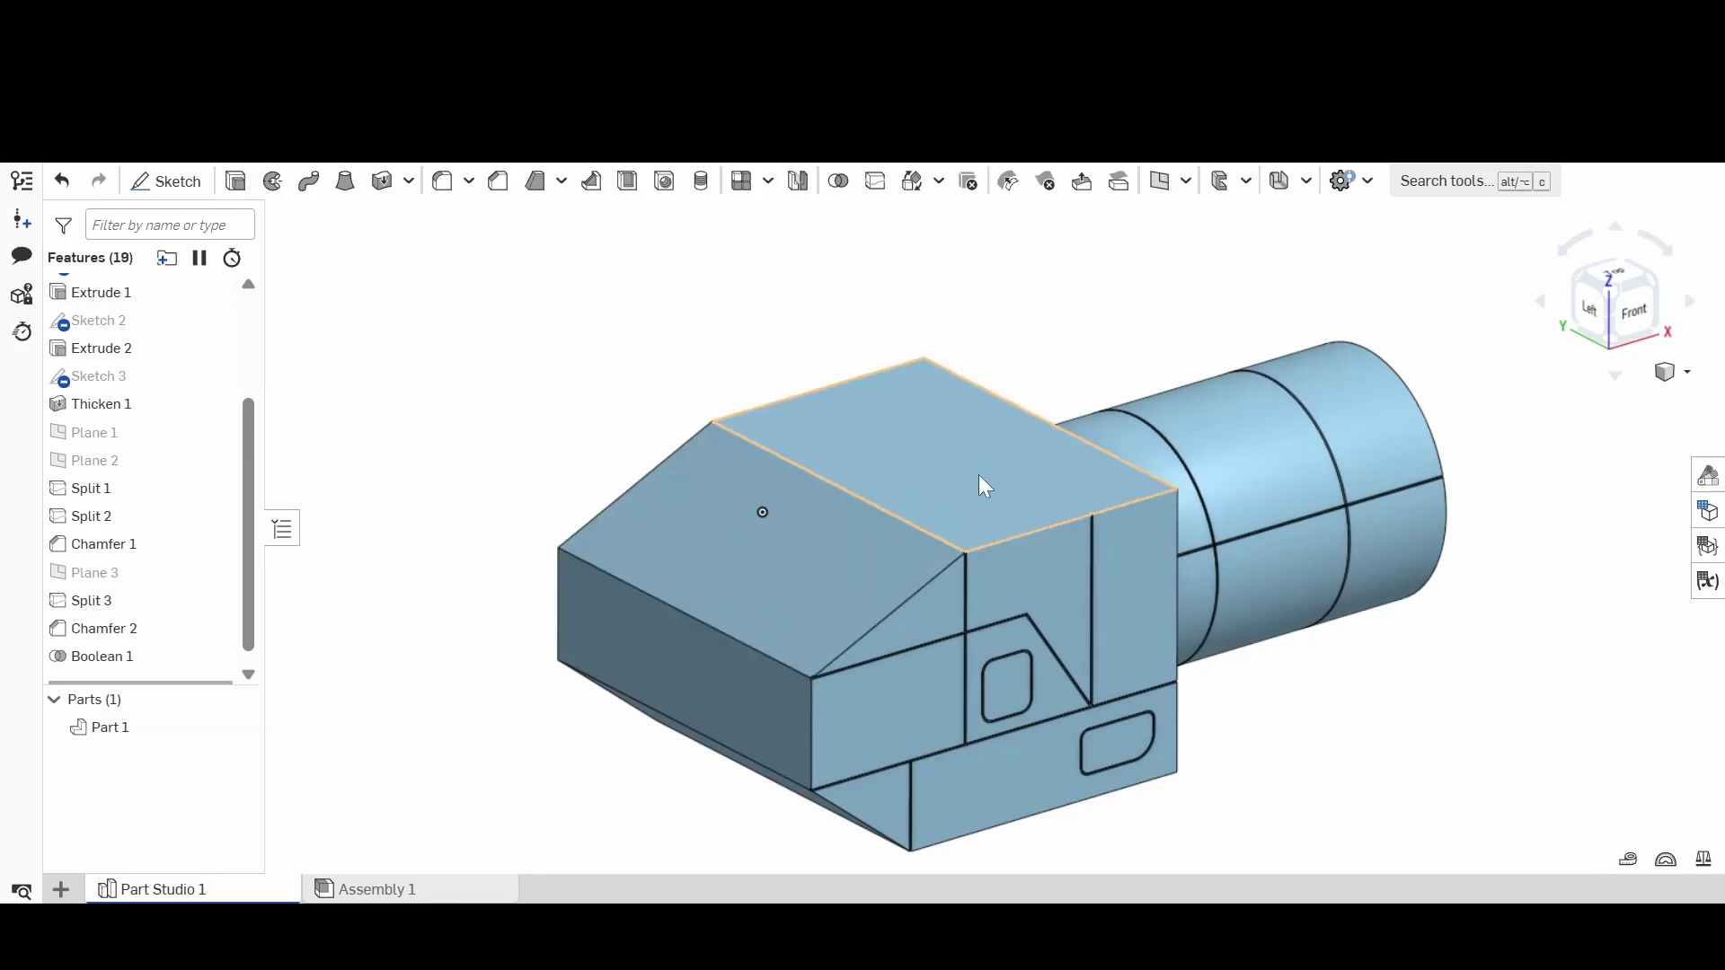
pyautogui.click(986, 485)
pyautogui.click(745, 690)
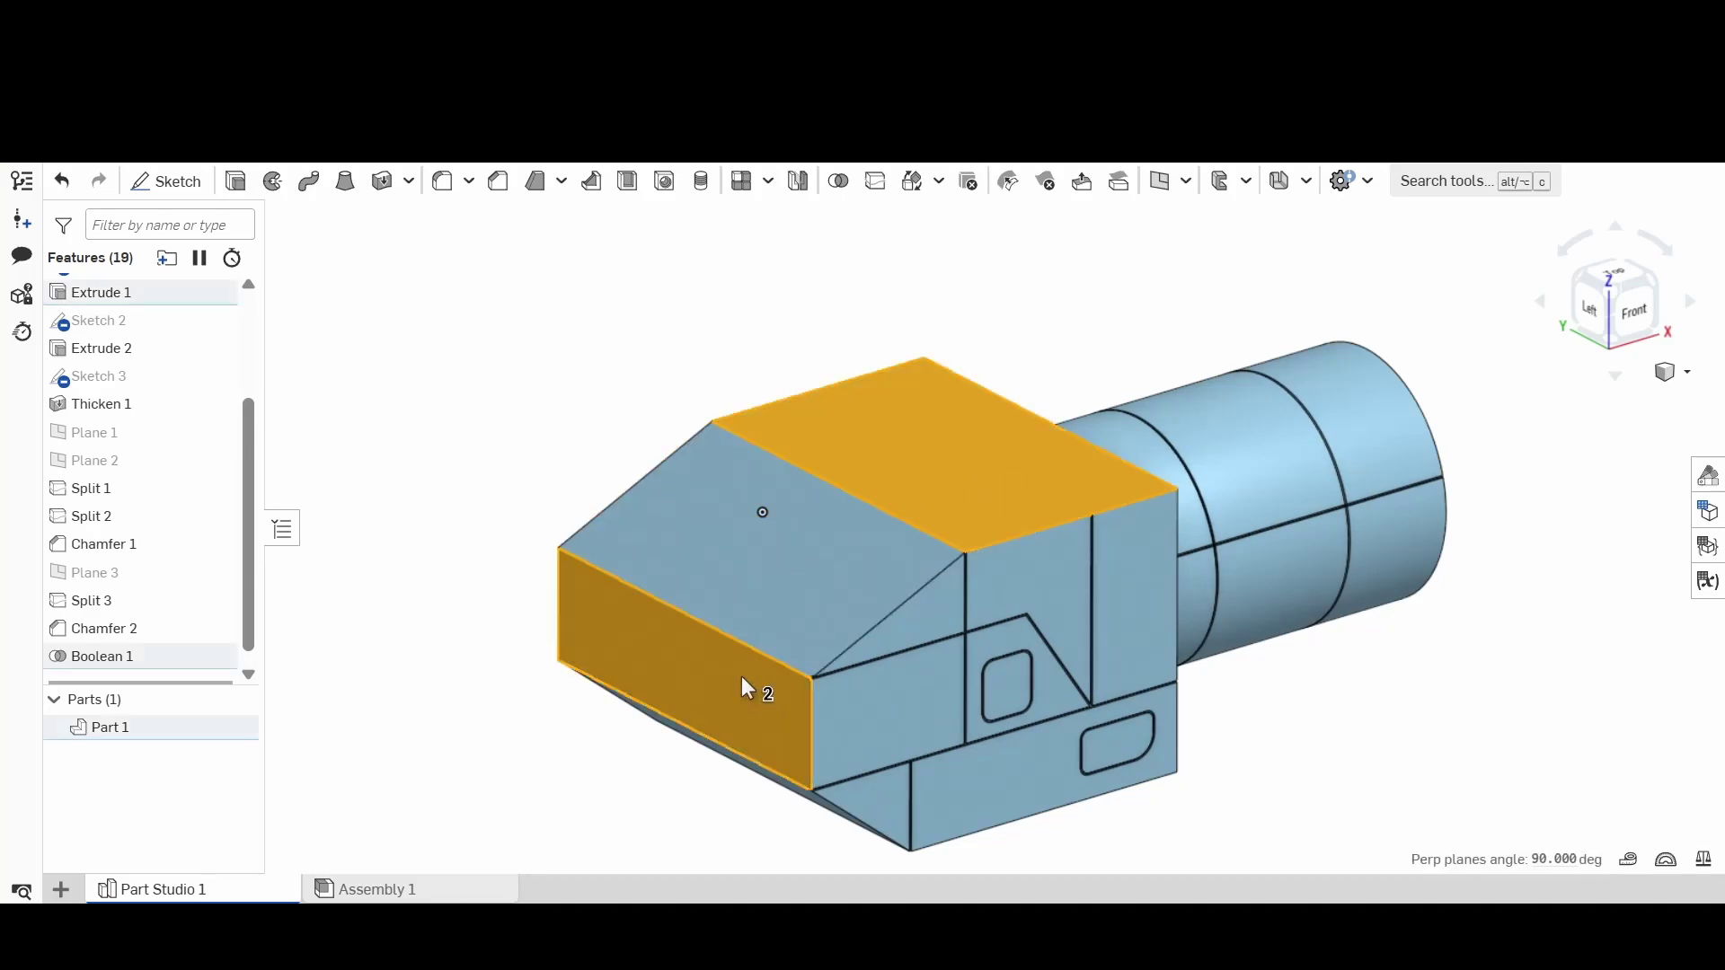
pyautogui.click(608, 406)
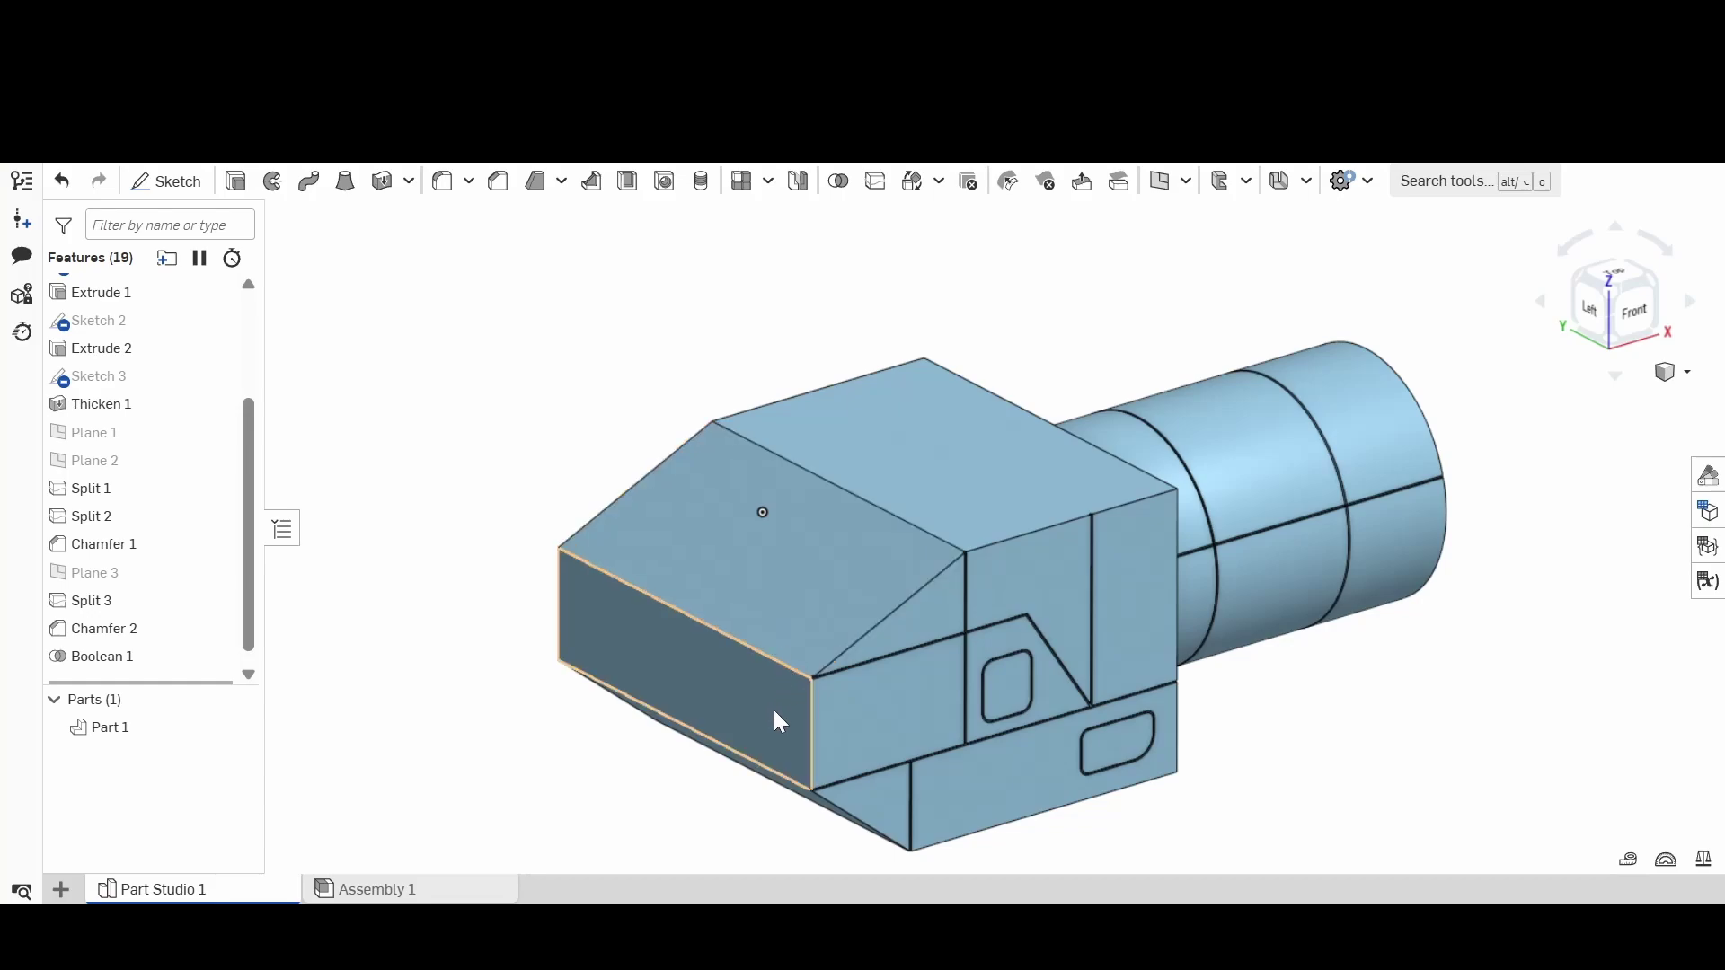
pyautogui.scroll(-3, 780, 681)
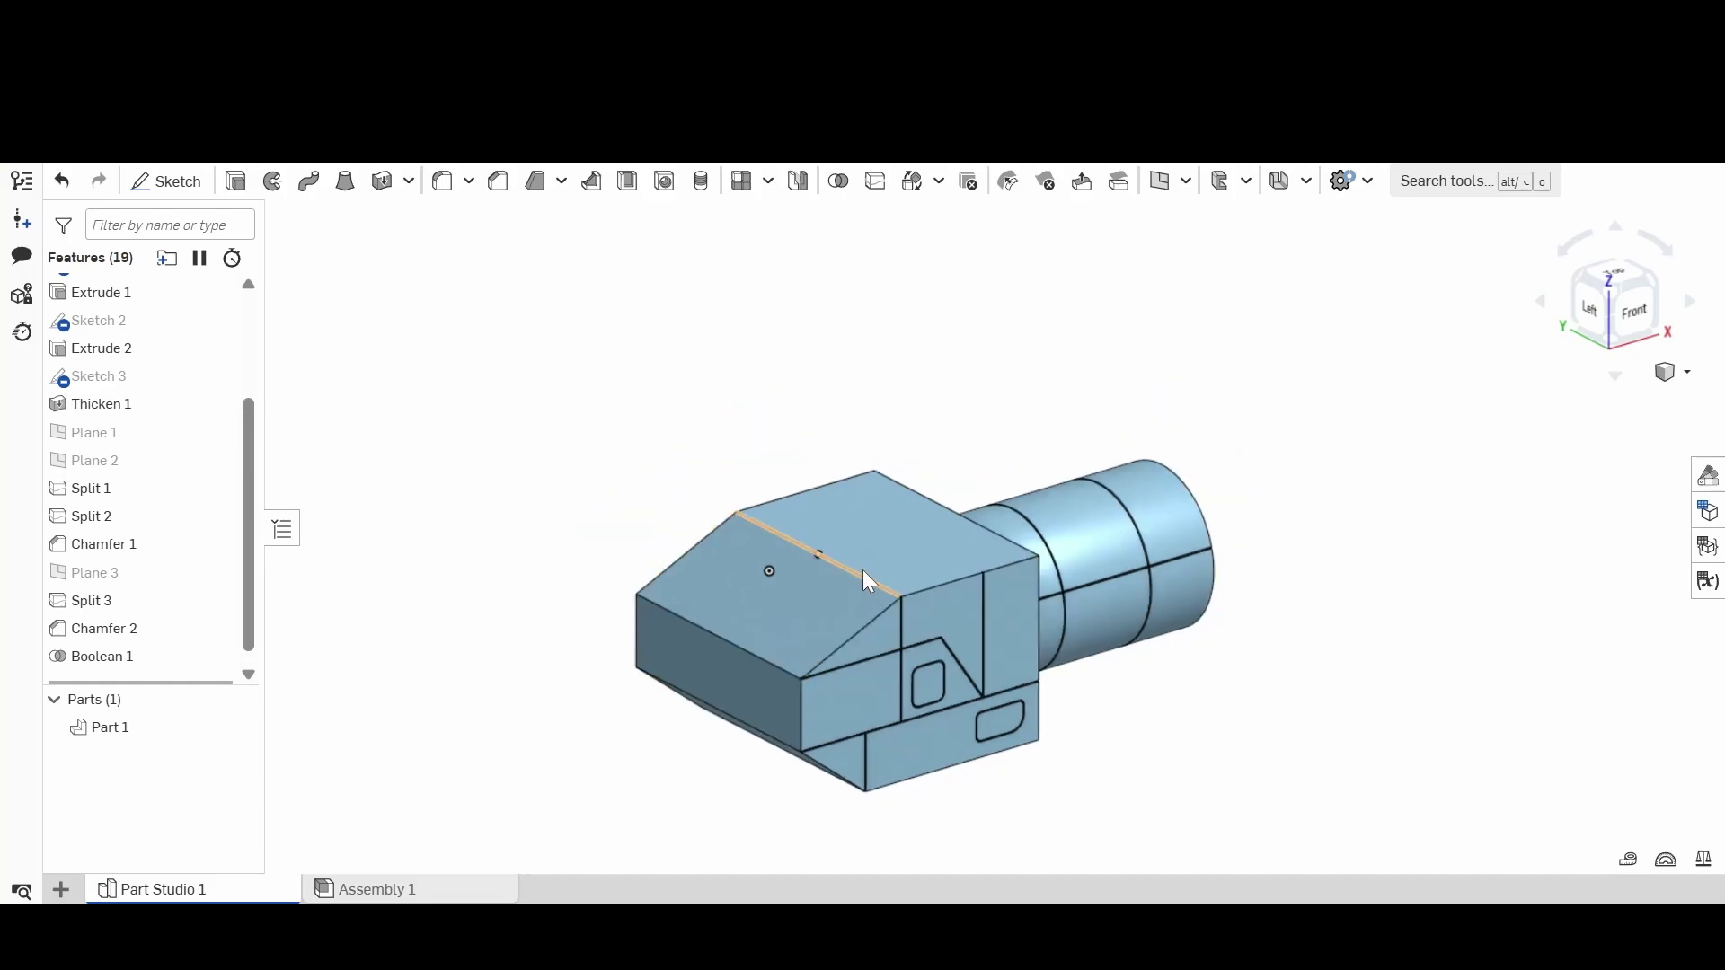
pyautogui.moveTo(863, 570)
pyautogui.mouseDown(button='right')
pyautogui.moveTo(839, 536)
pyautogui.moveTo(832, 556)
pyautogui.moveTo(864, 585)
pyautogui.mouseUp(button='right')
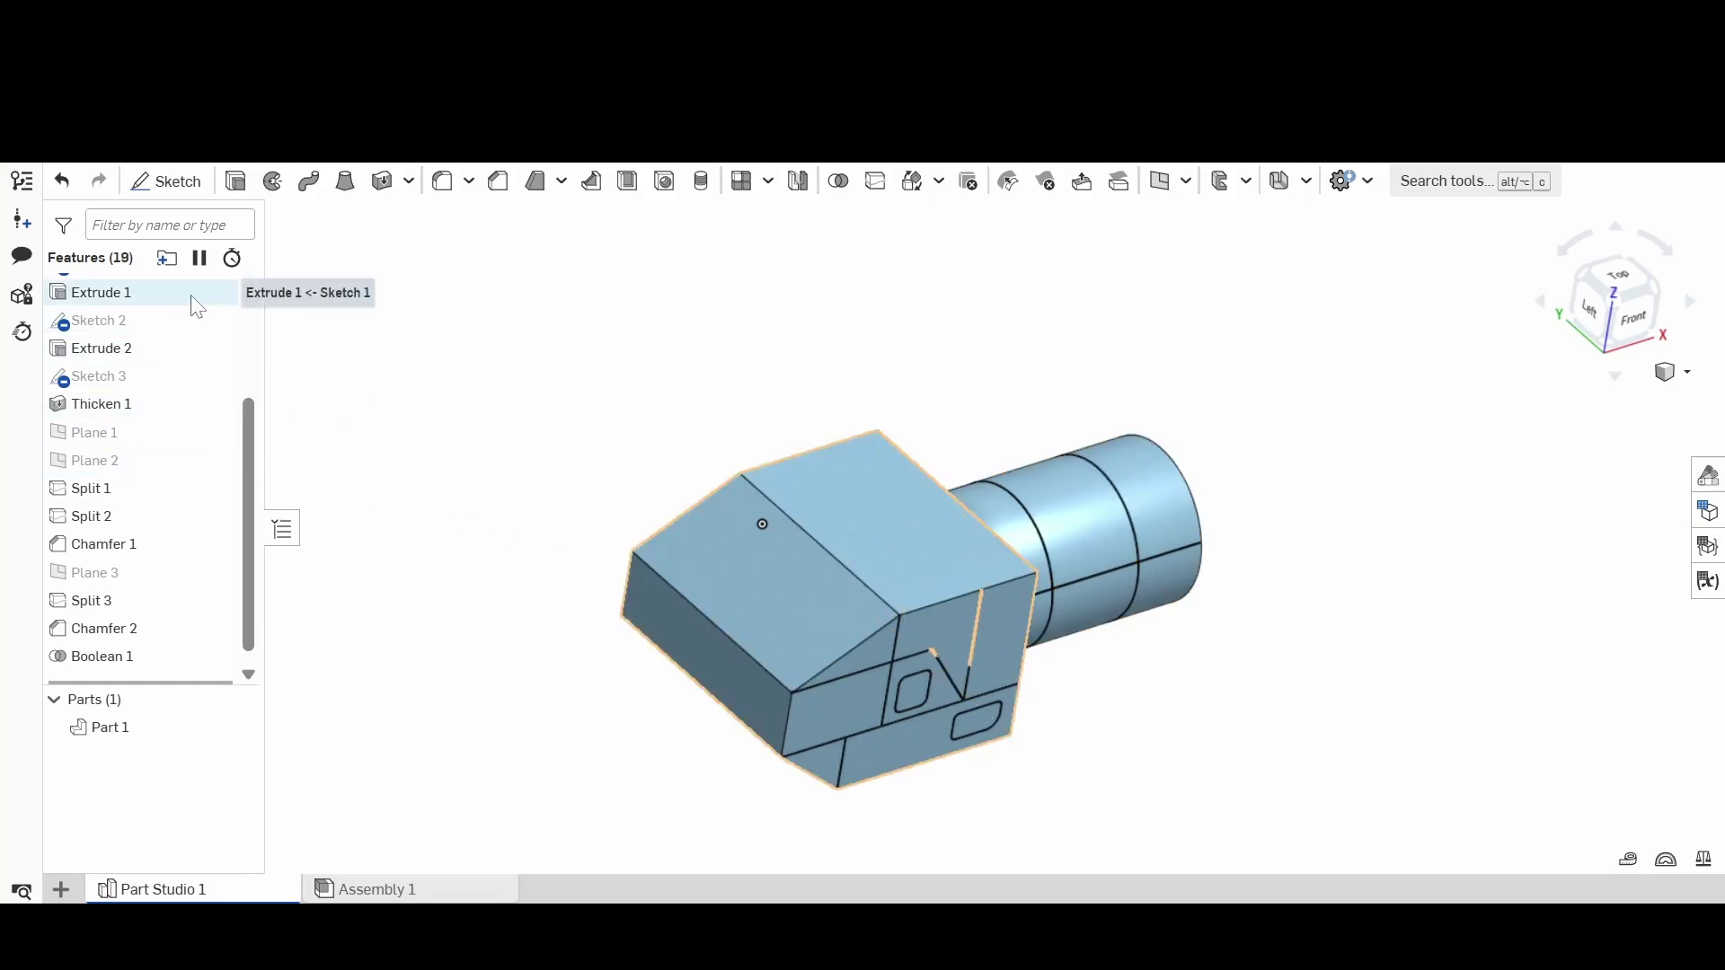
# Step: Show the Front plane and create a plane offset 4.4 cm from it, running through the middle of the block
pyautogui.scroll(3, 190, 319)
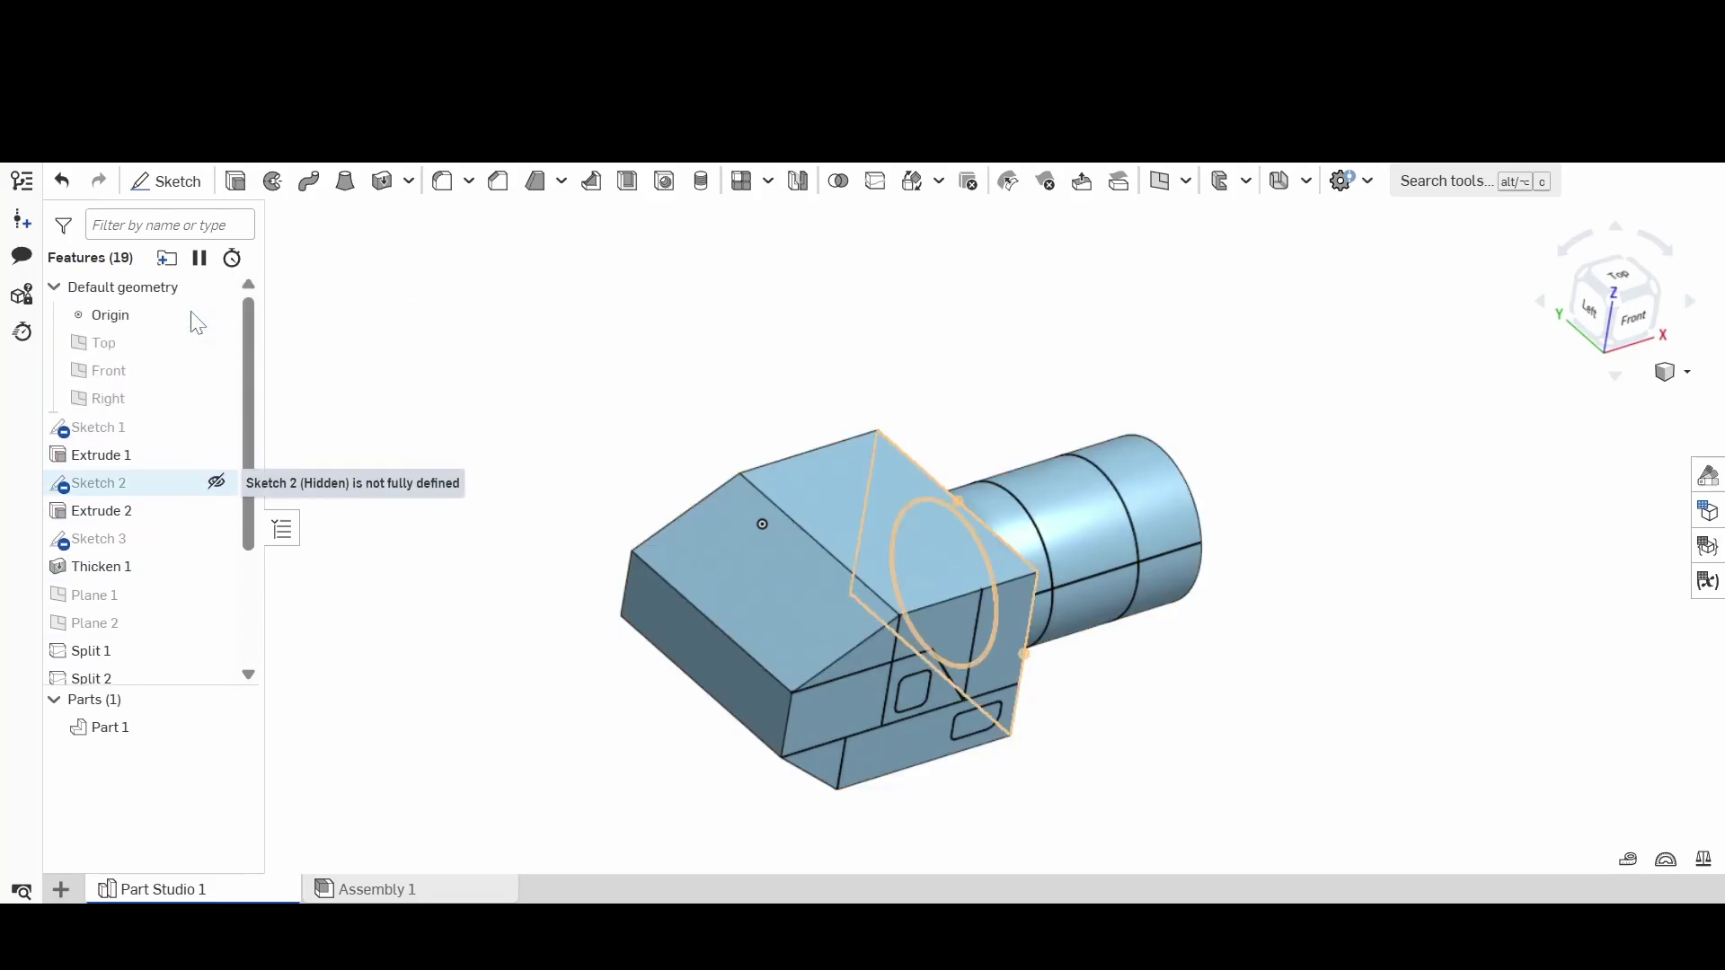
pyautogui.click(217, 371)
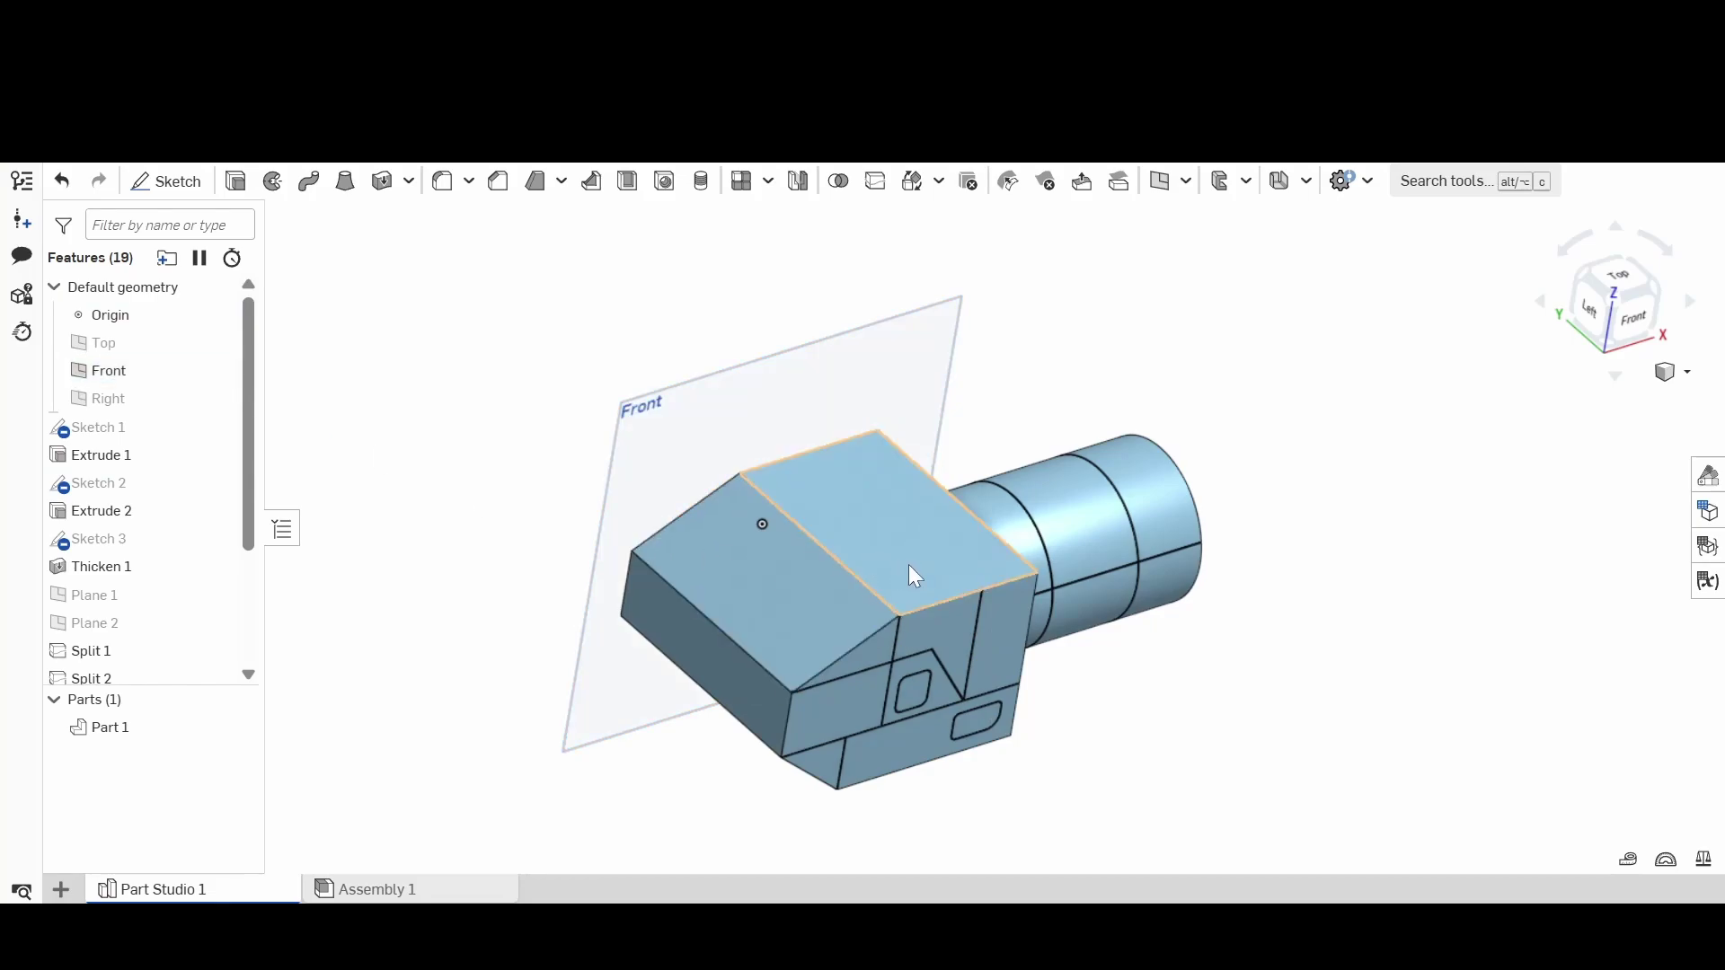
pyautogui.click(743, 438)
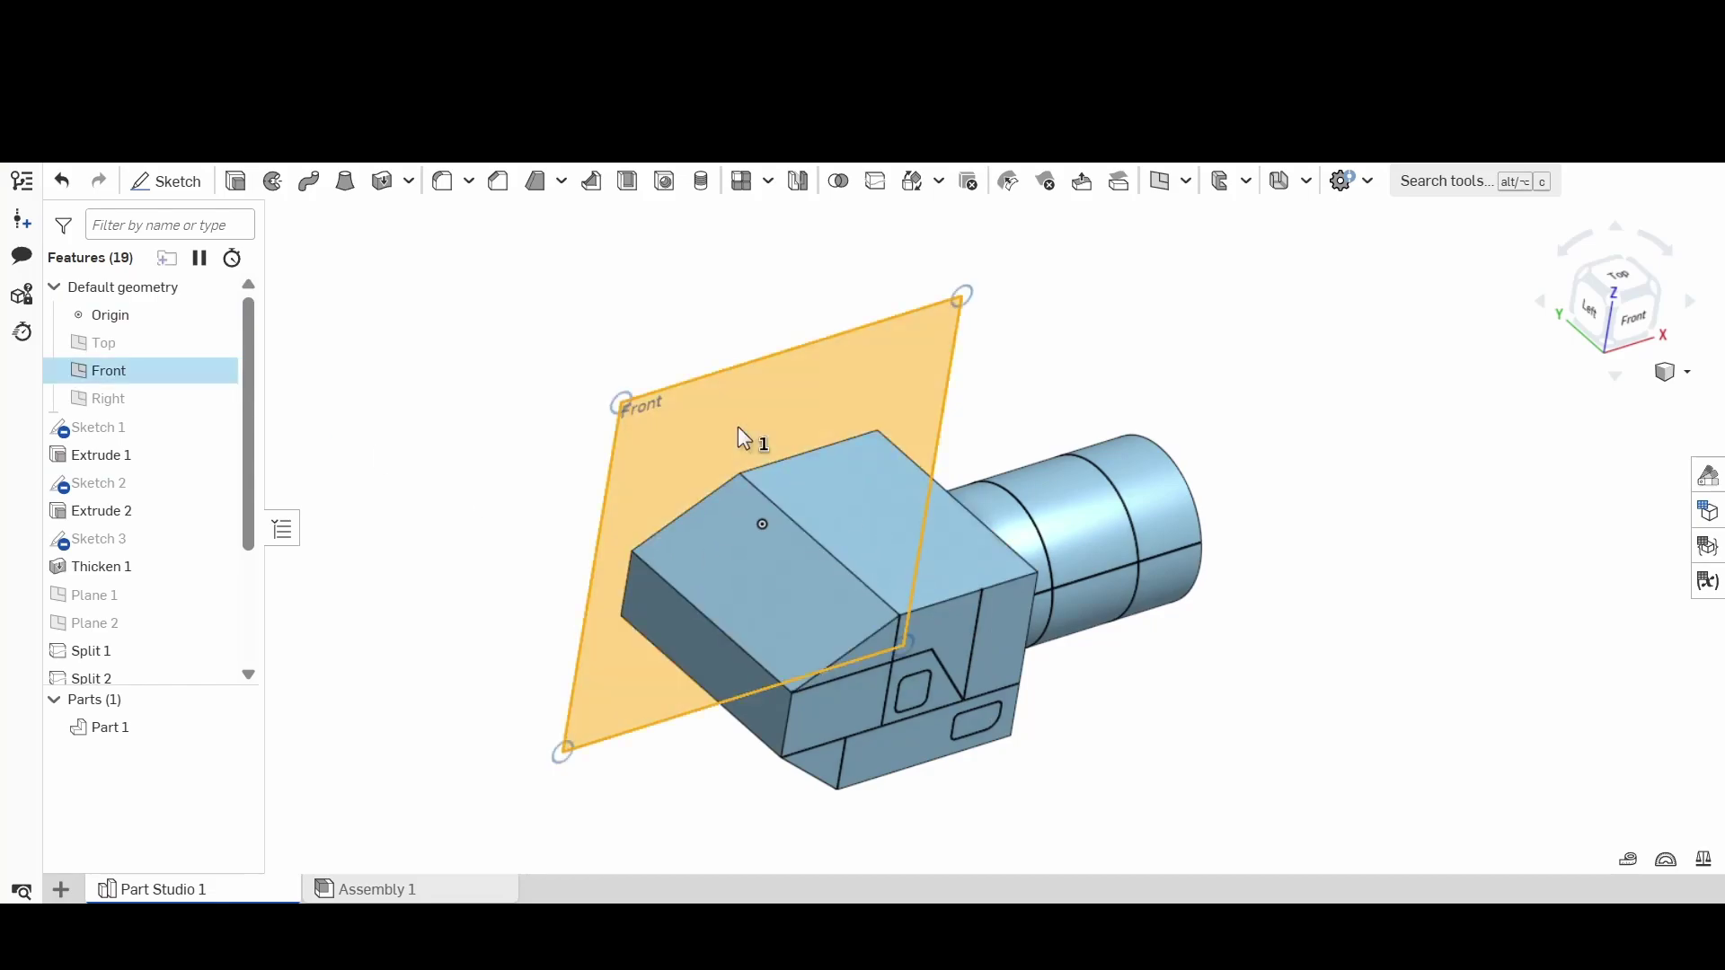
pyautogui.click(1156, 185)
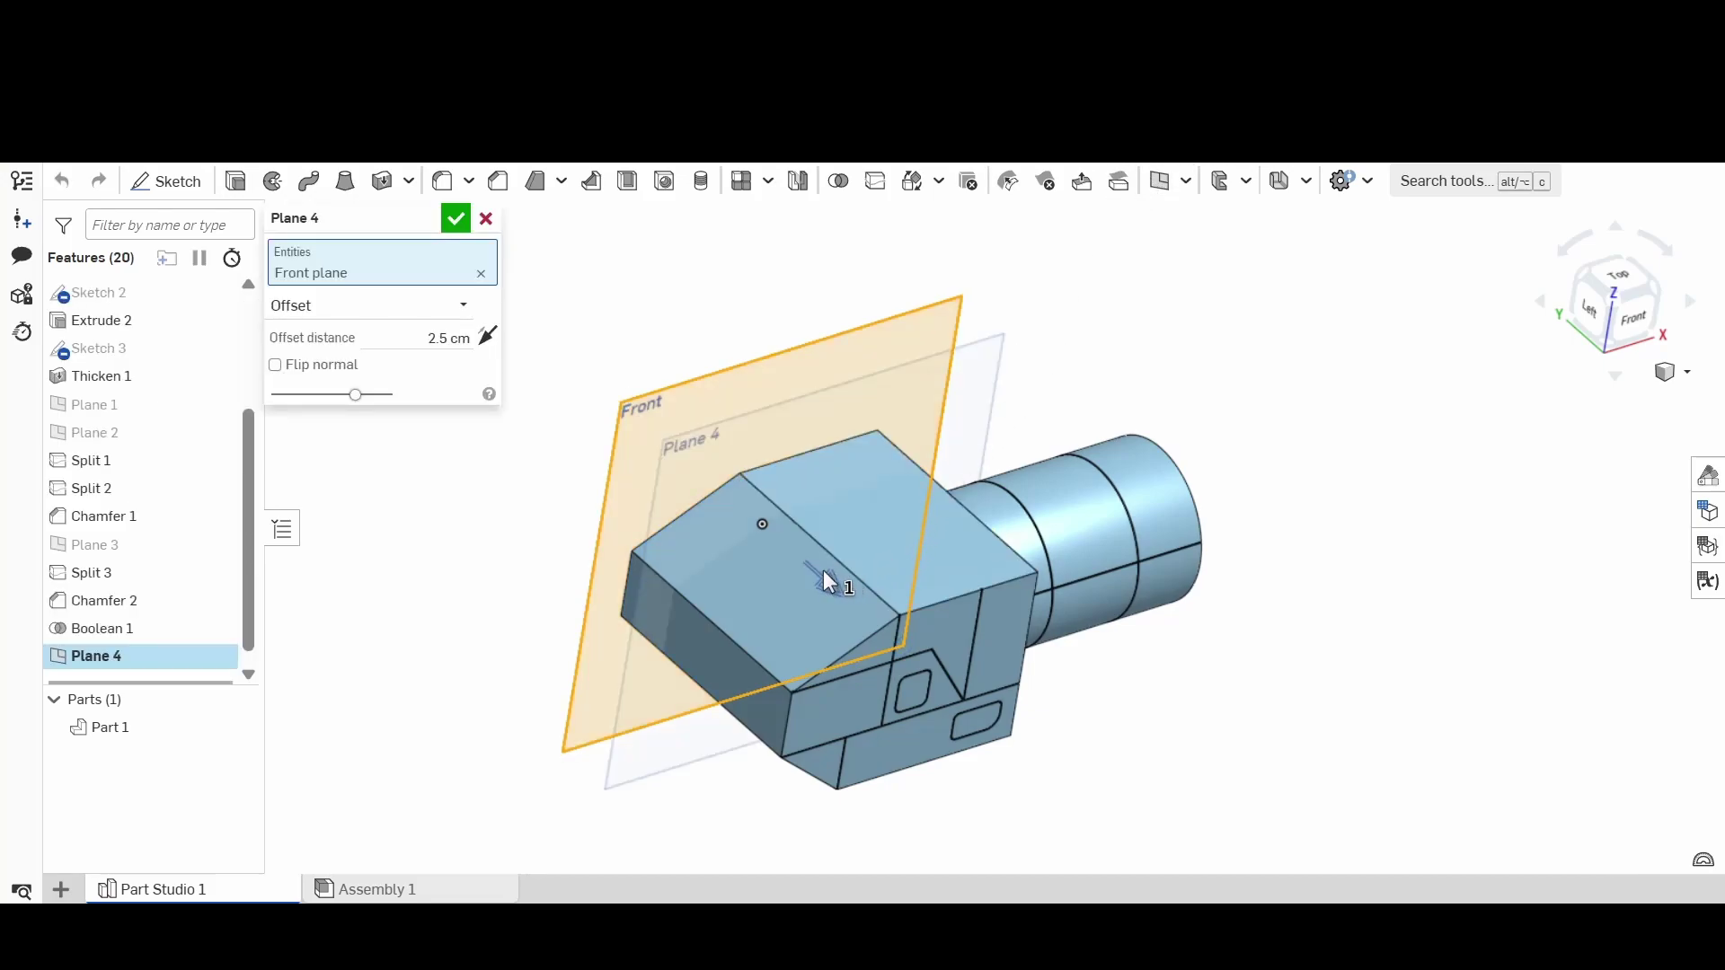
pyautogui.moveTo(832, 578); pyautogui.dragTo(848, 590)
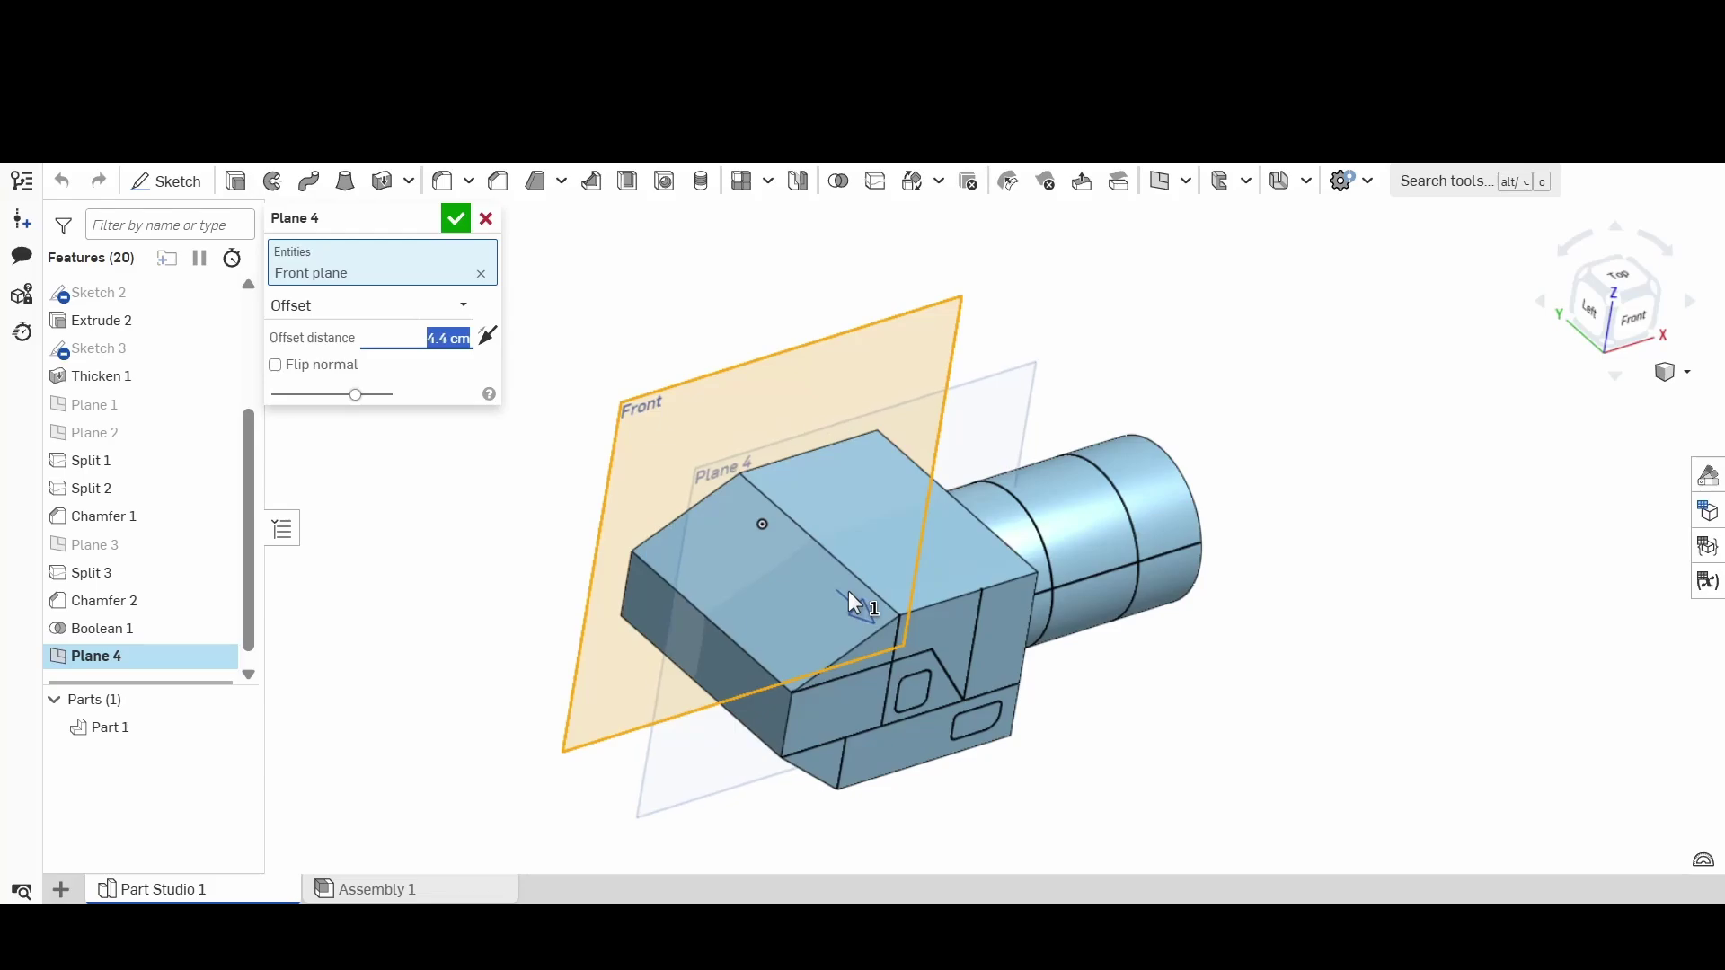
pyautogui.click(456, 218)
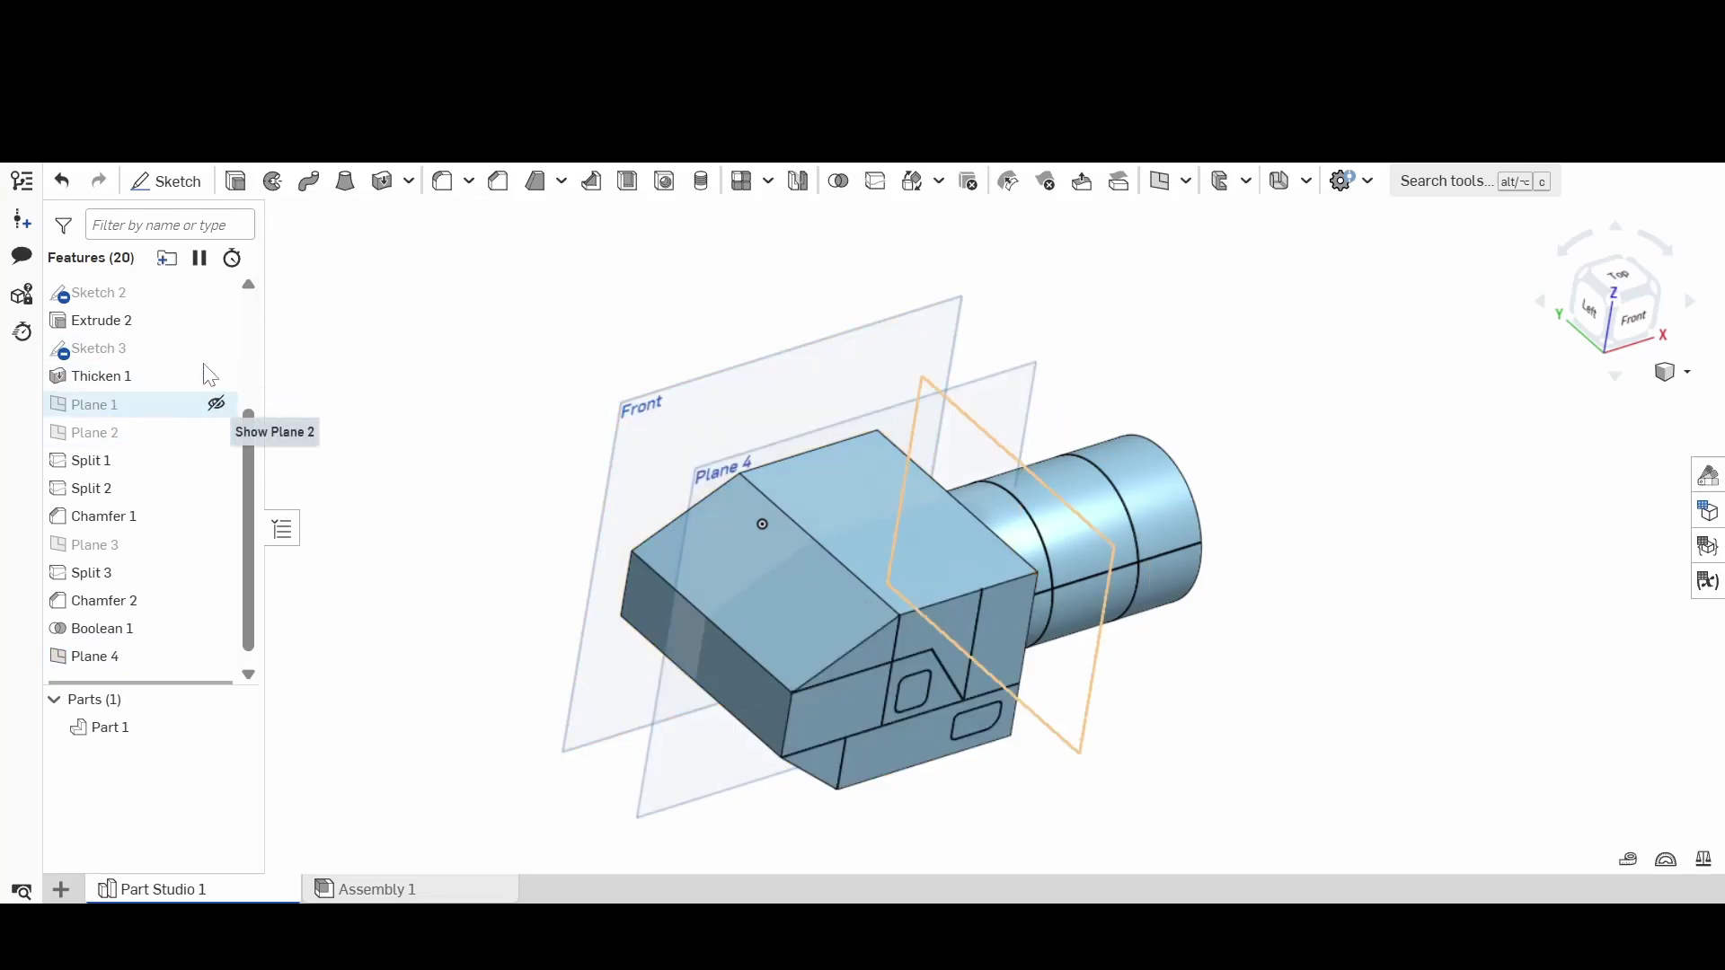
# Step: Hide the Front plane and split Part 1 with Plane 4, keeping both sides
pyautogui.scroll(3, 185, 306)
pyautogui.scroll(1, 184, 301)
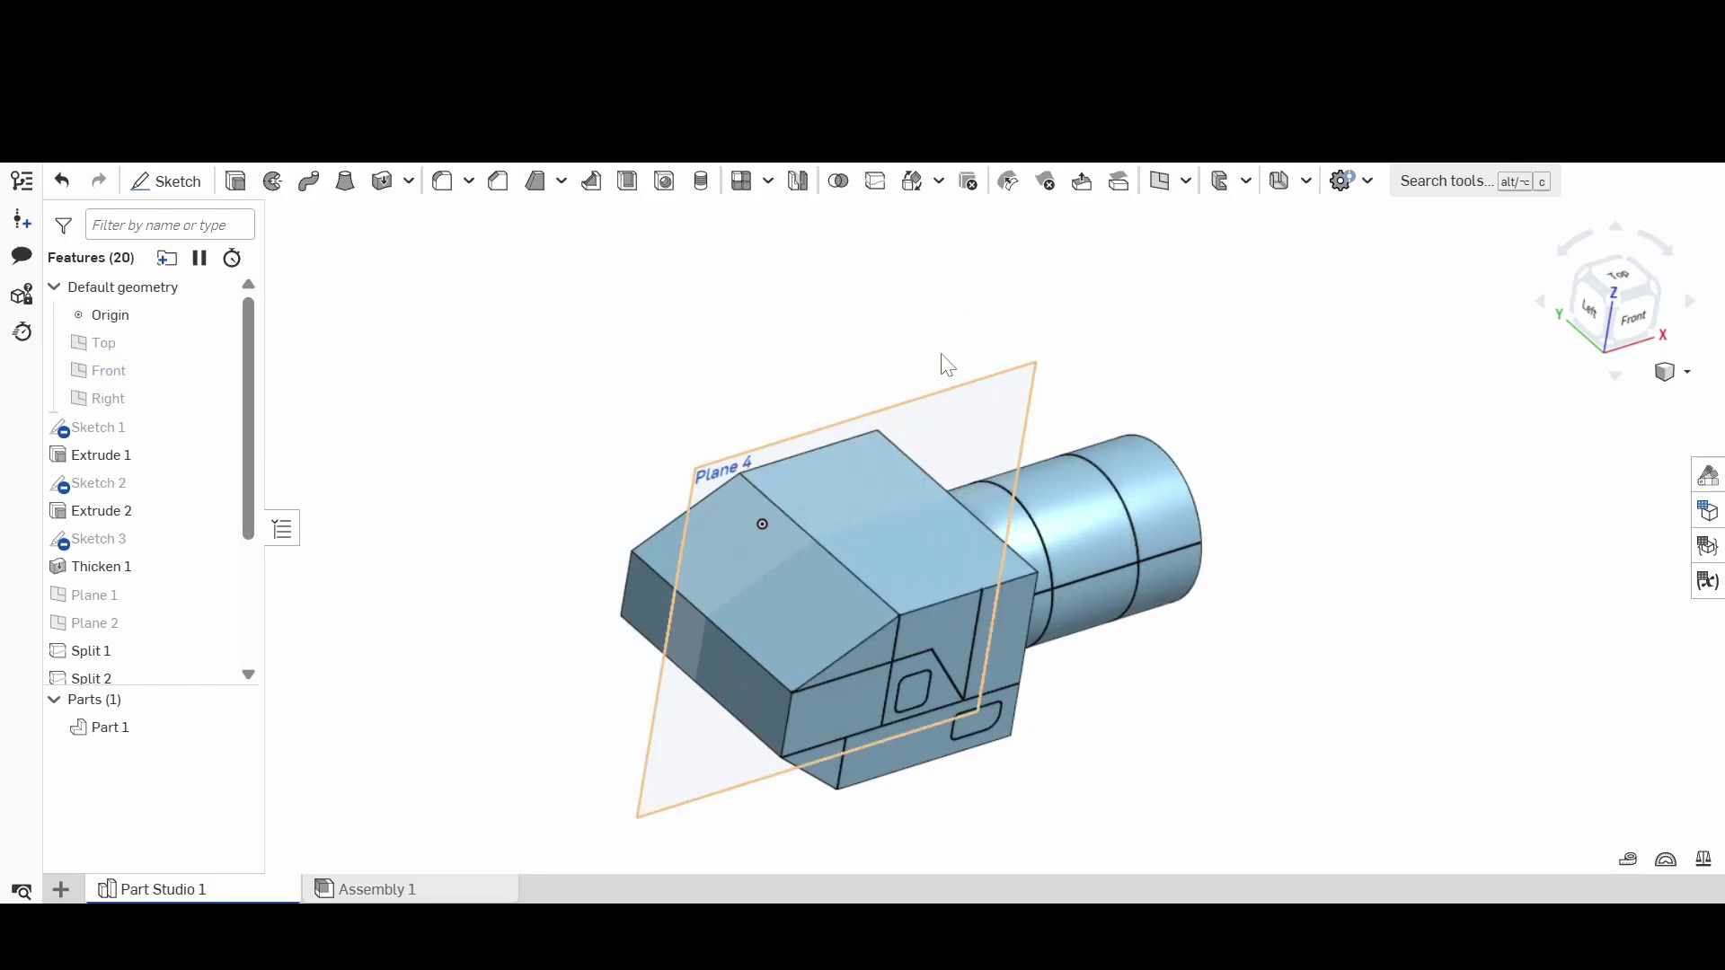
pyautogui.click(876, 182)
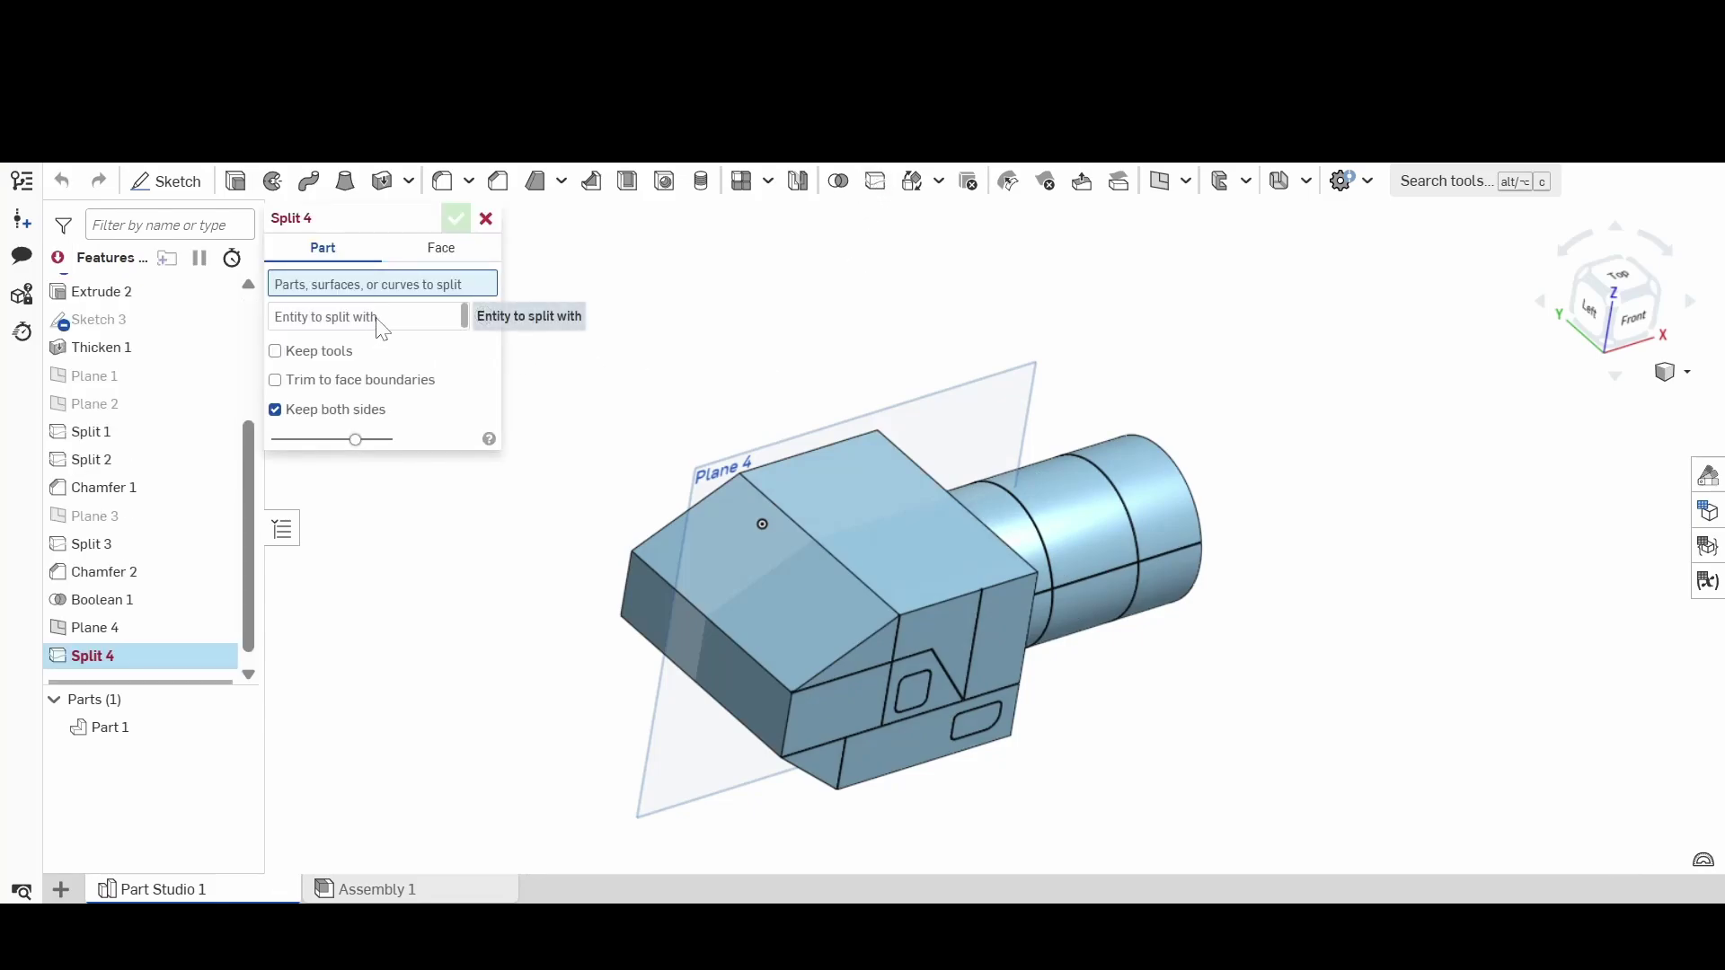
pyautogui.click(117, 727)
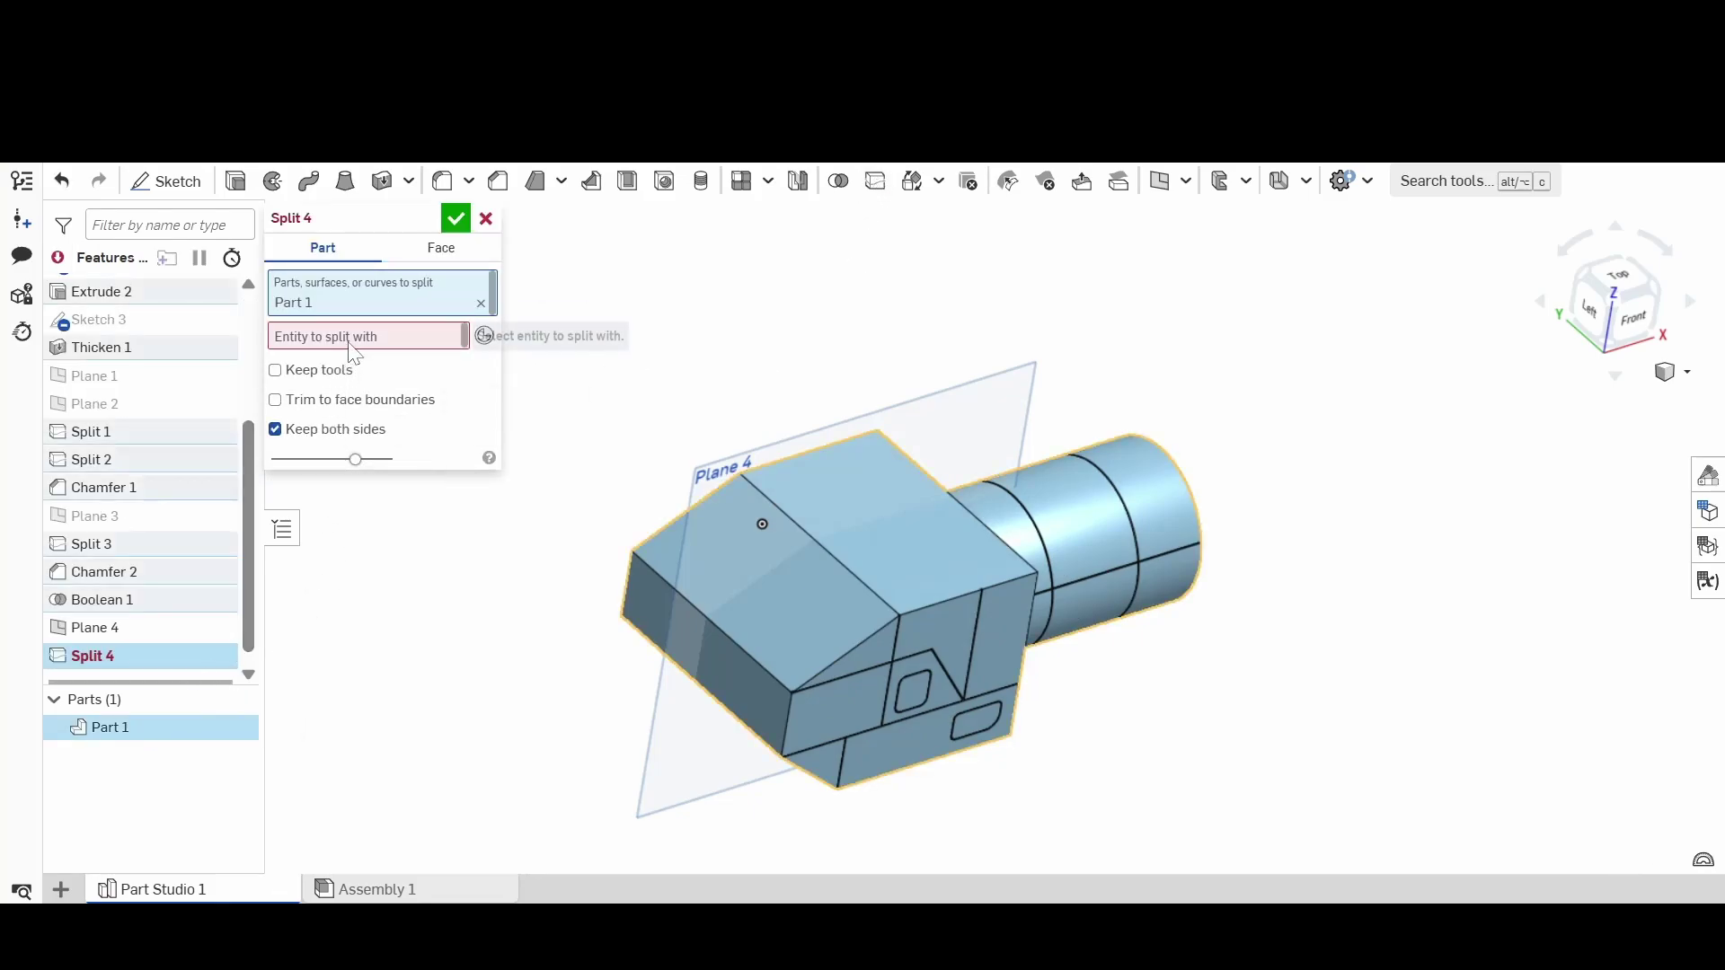
pyautogui.click(449, 336)
pyautogui.click(975, 433)
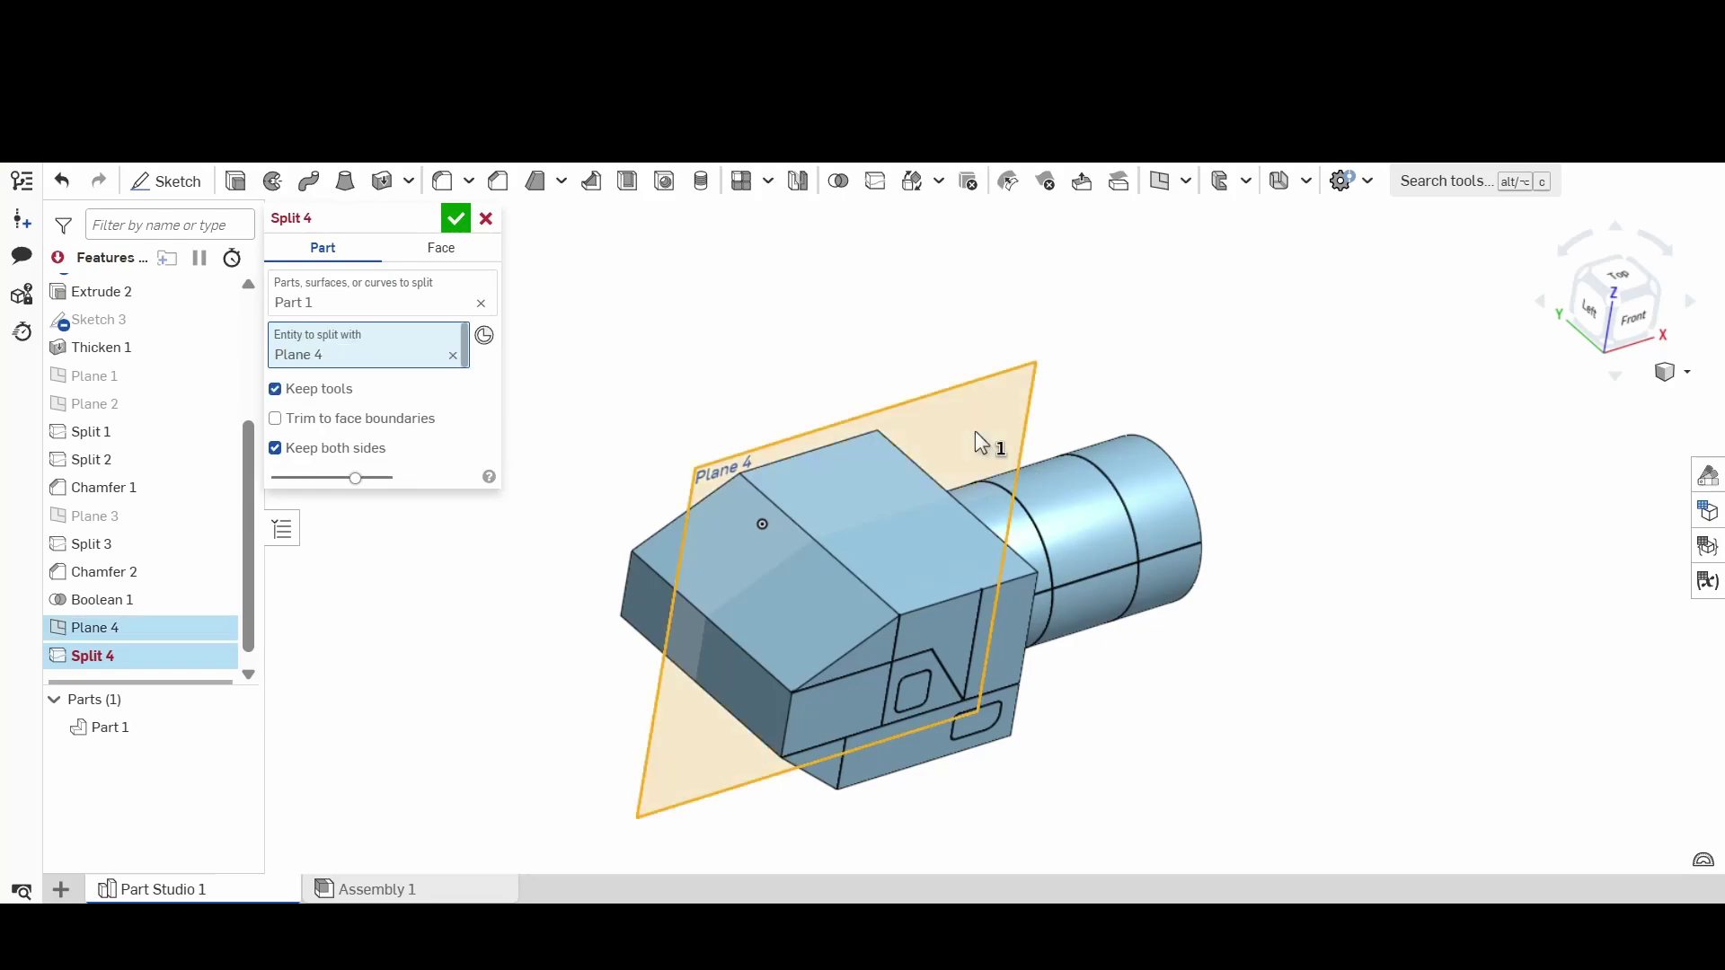
pyautogui.click(454, 220)
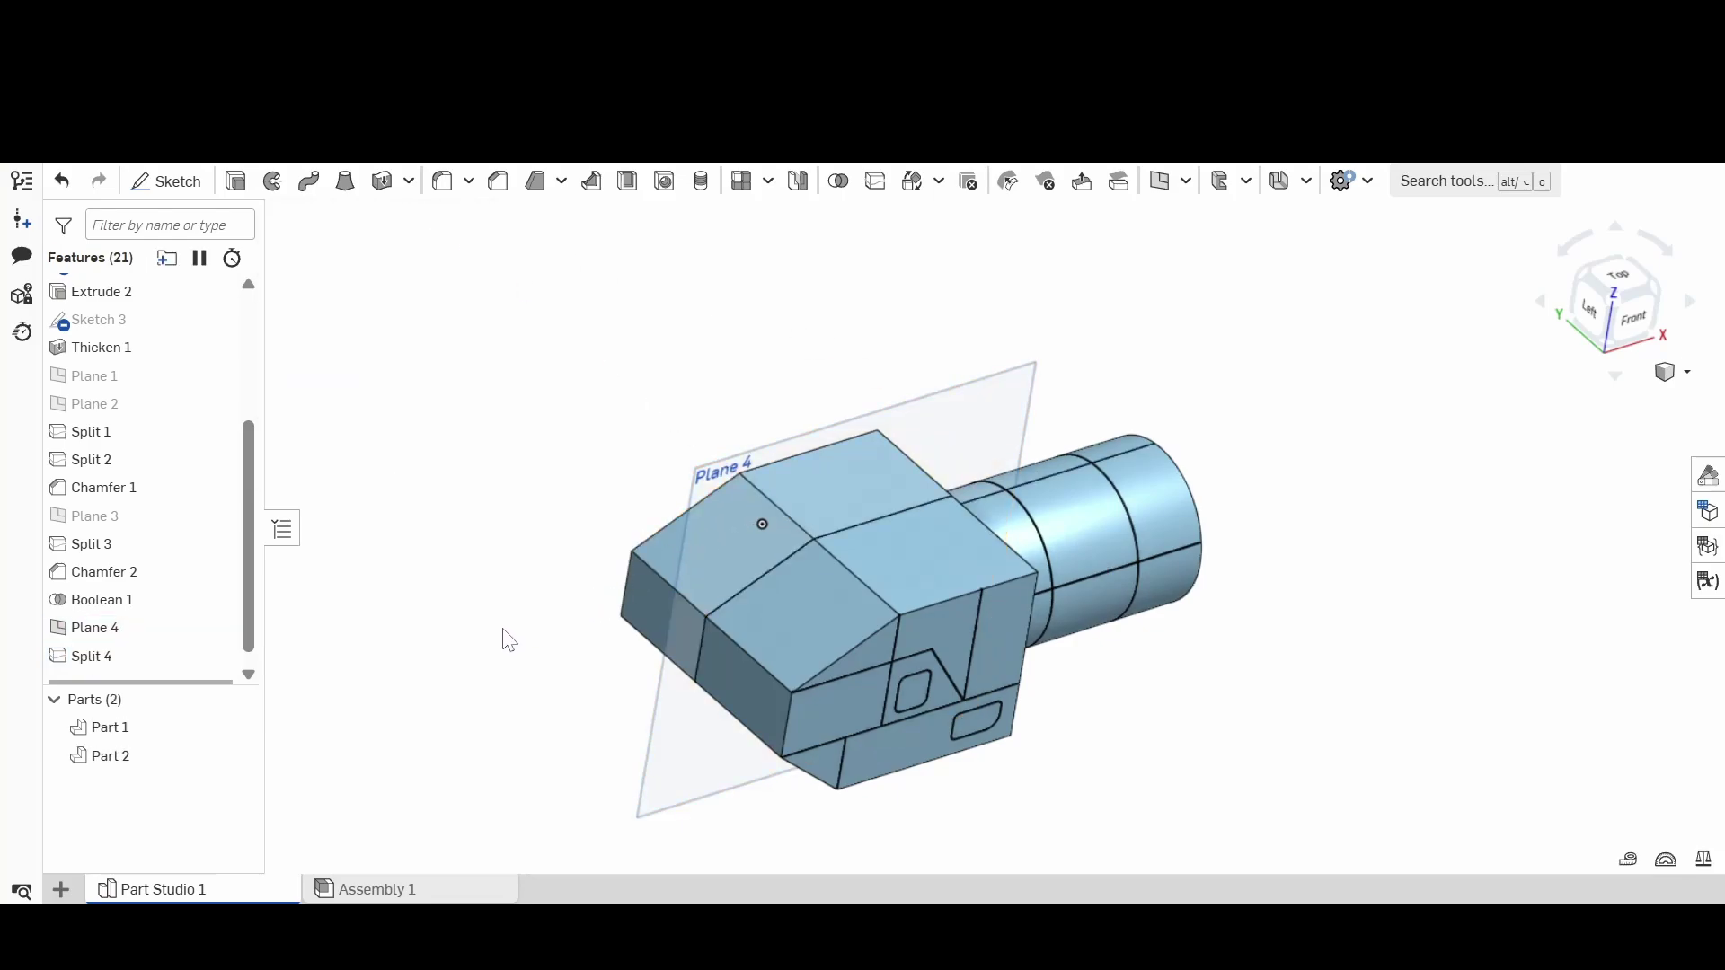
# Step: Delete Part 2, the half without side-panel details behind Plane 4
pyautogui.rightClick(216, 755)
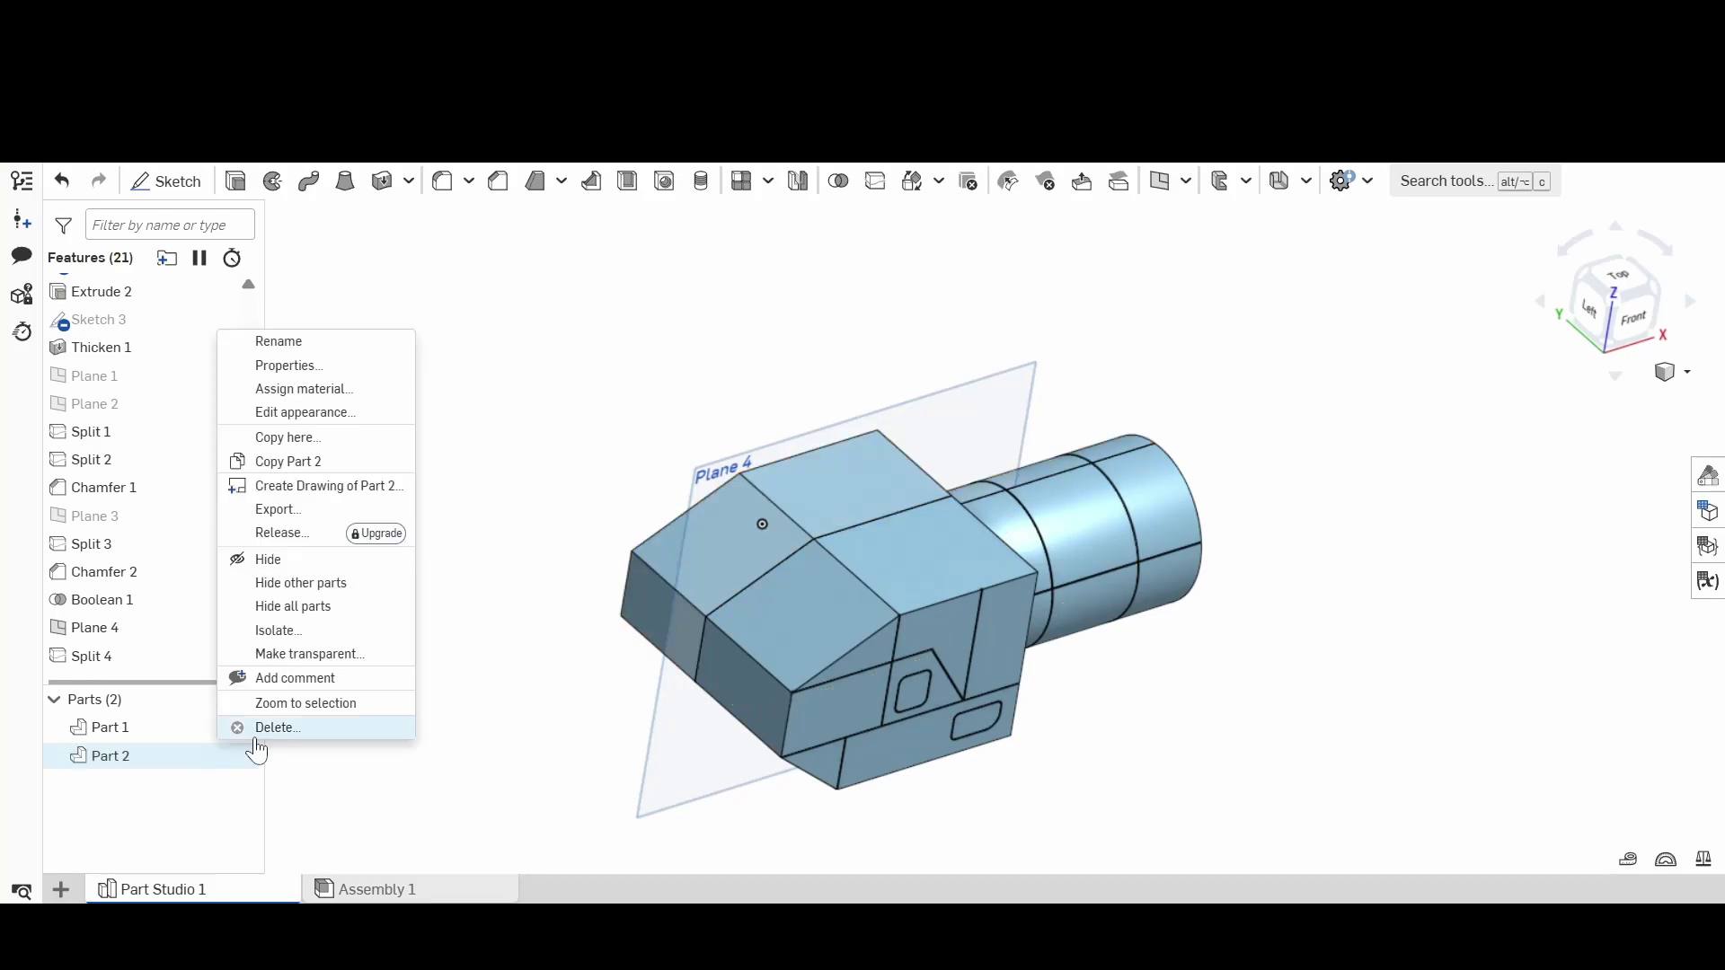
pyautogui.click(270, 726)
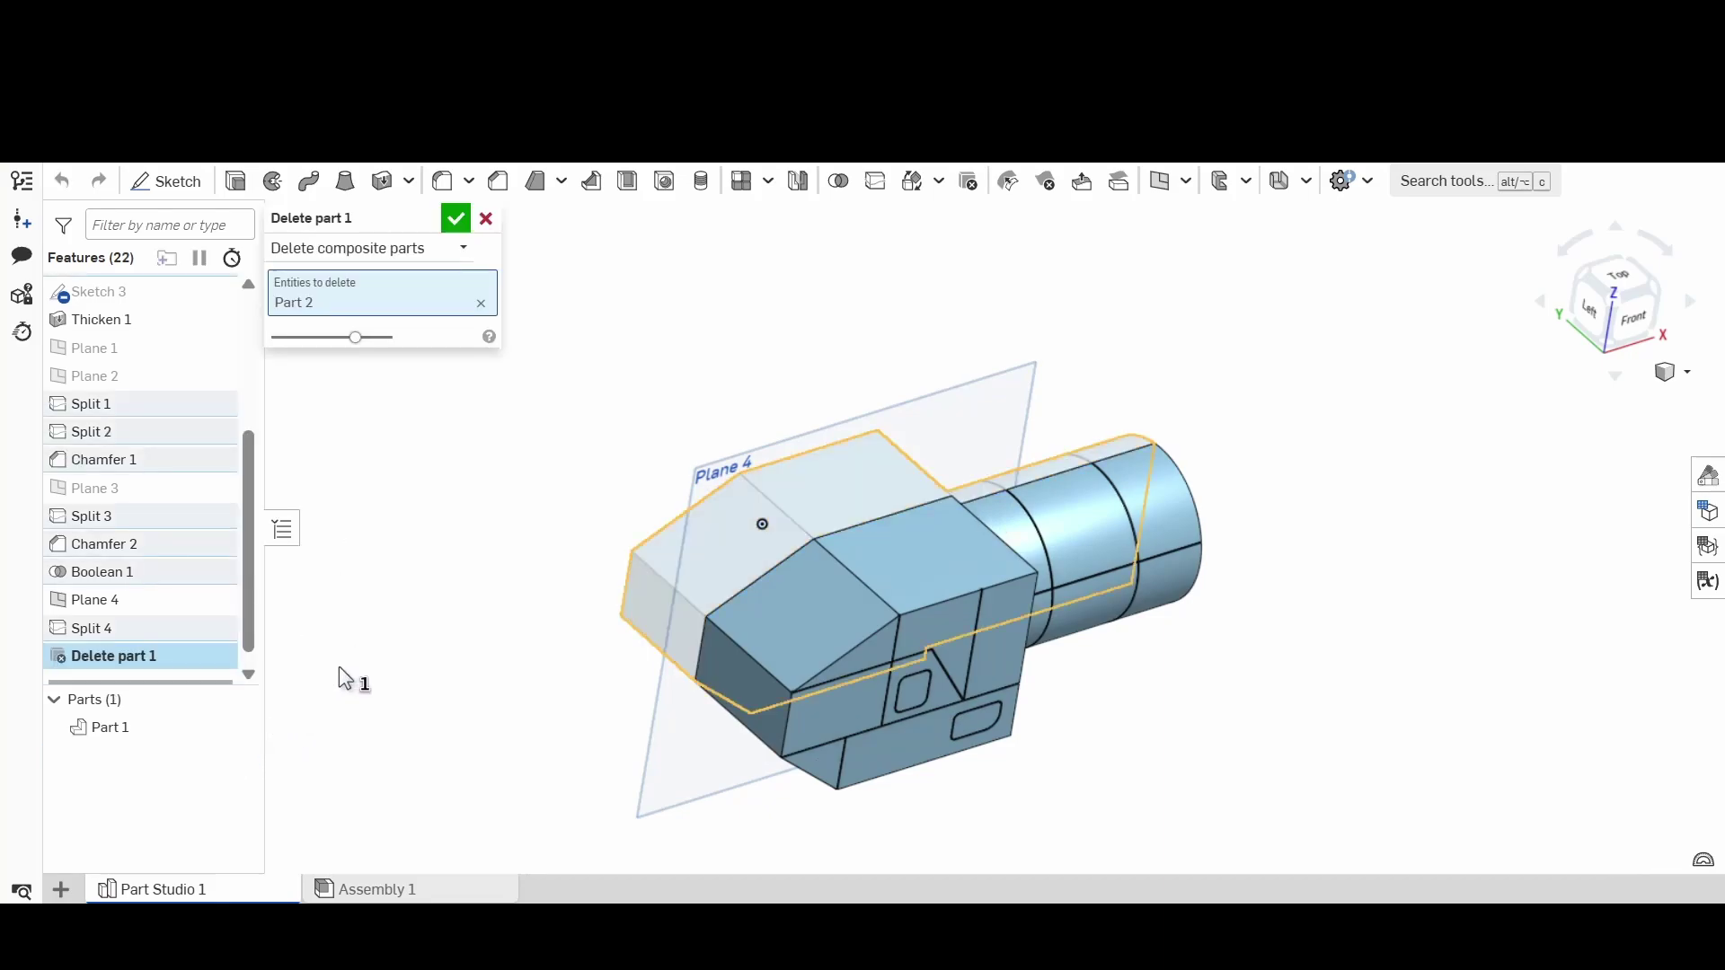
pyautogui.click(455, 220)
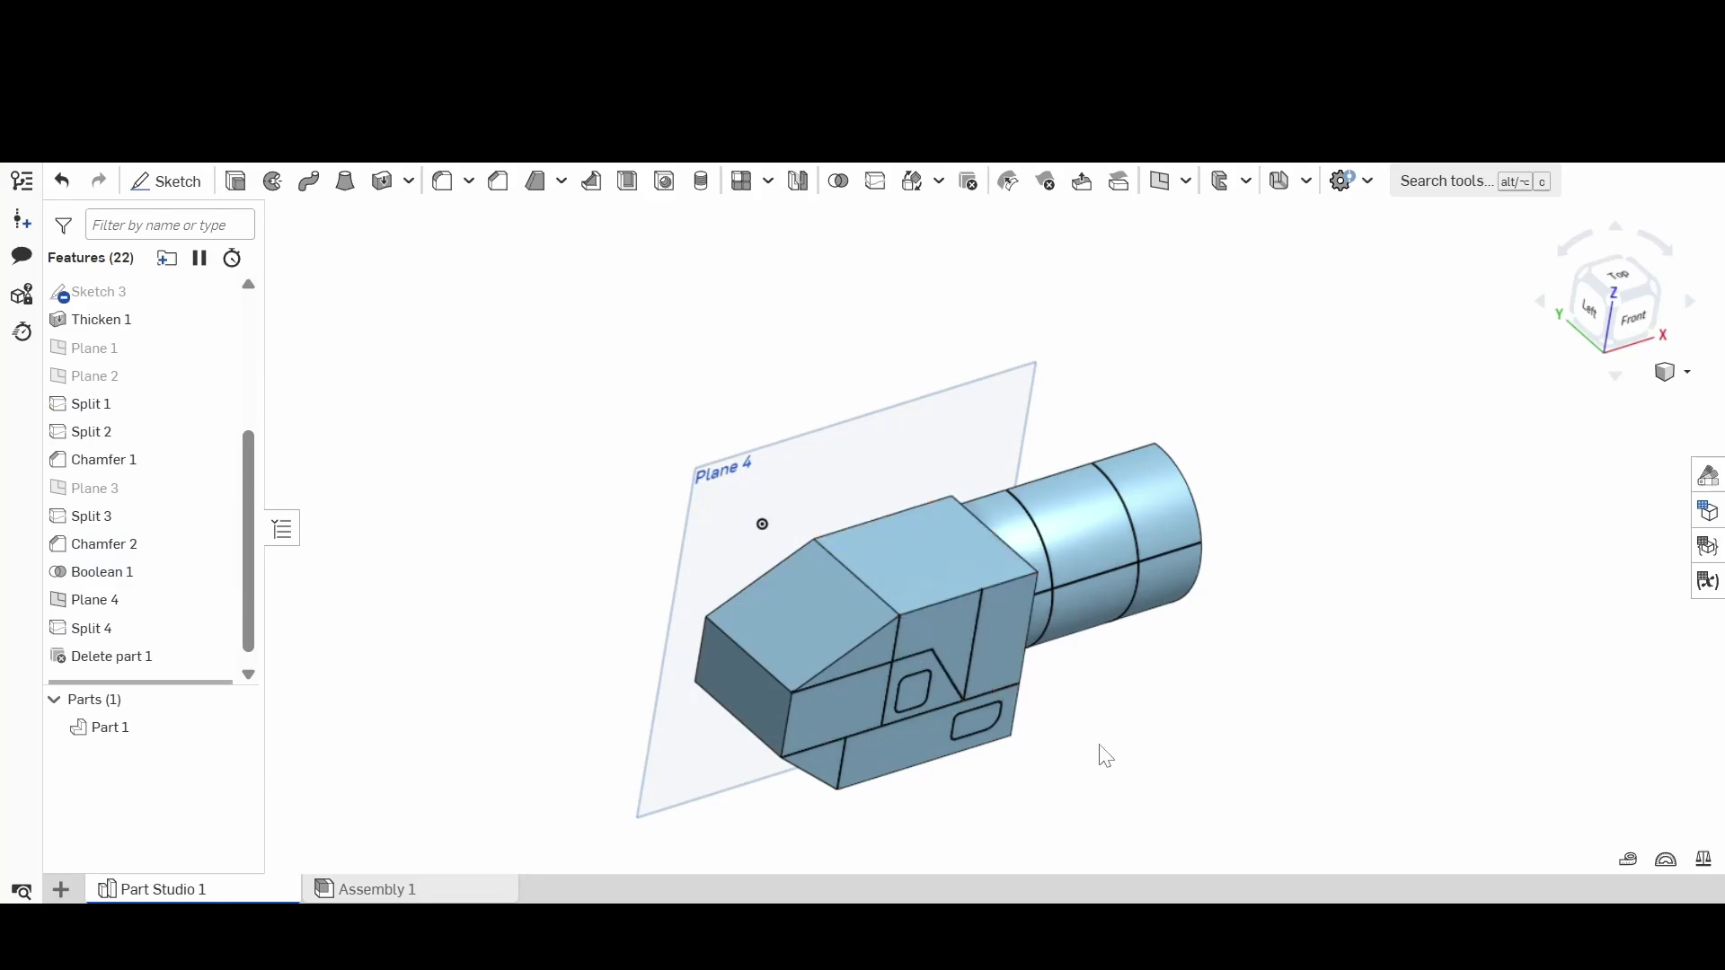
# Step: Mirror the remaining half about Plane 4, adding the copy to Part 1, and hide Plane 4
pyautogui.moveTo(1105, 755); pyautogui.dragTo(1139, 739, button='right')
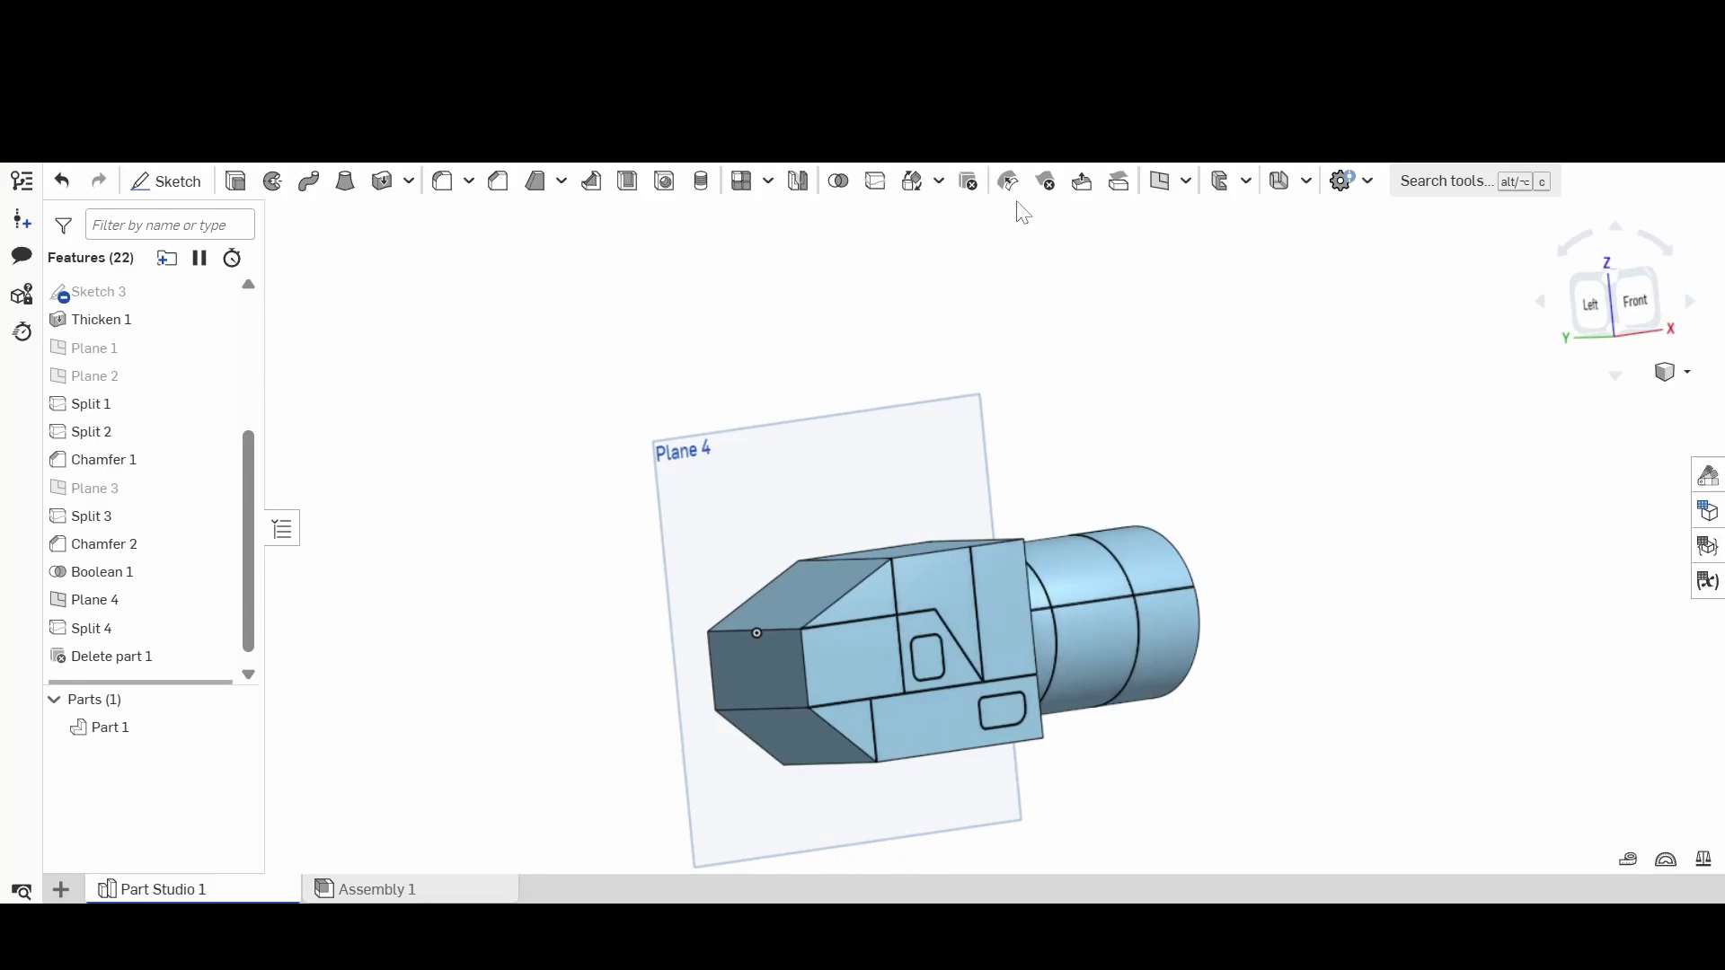
pyautogui.click(797, 182)
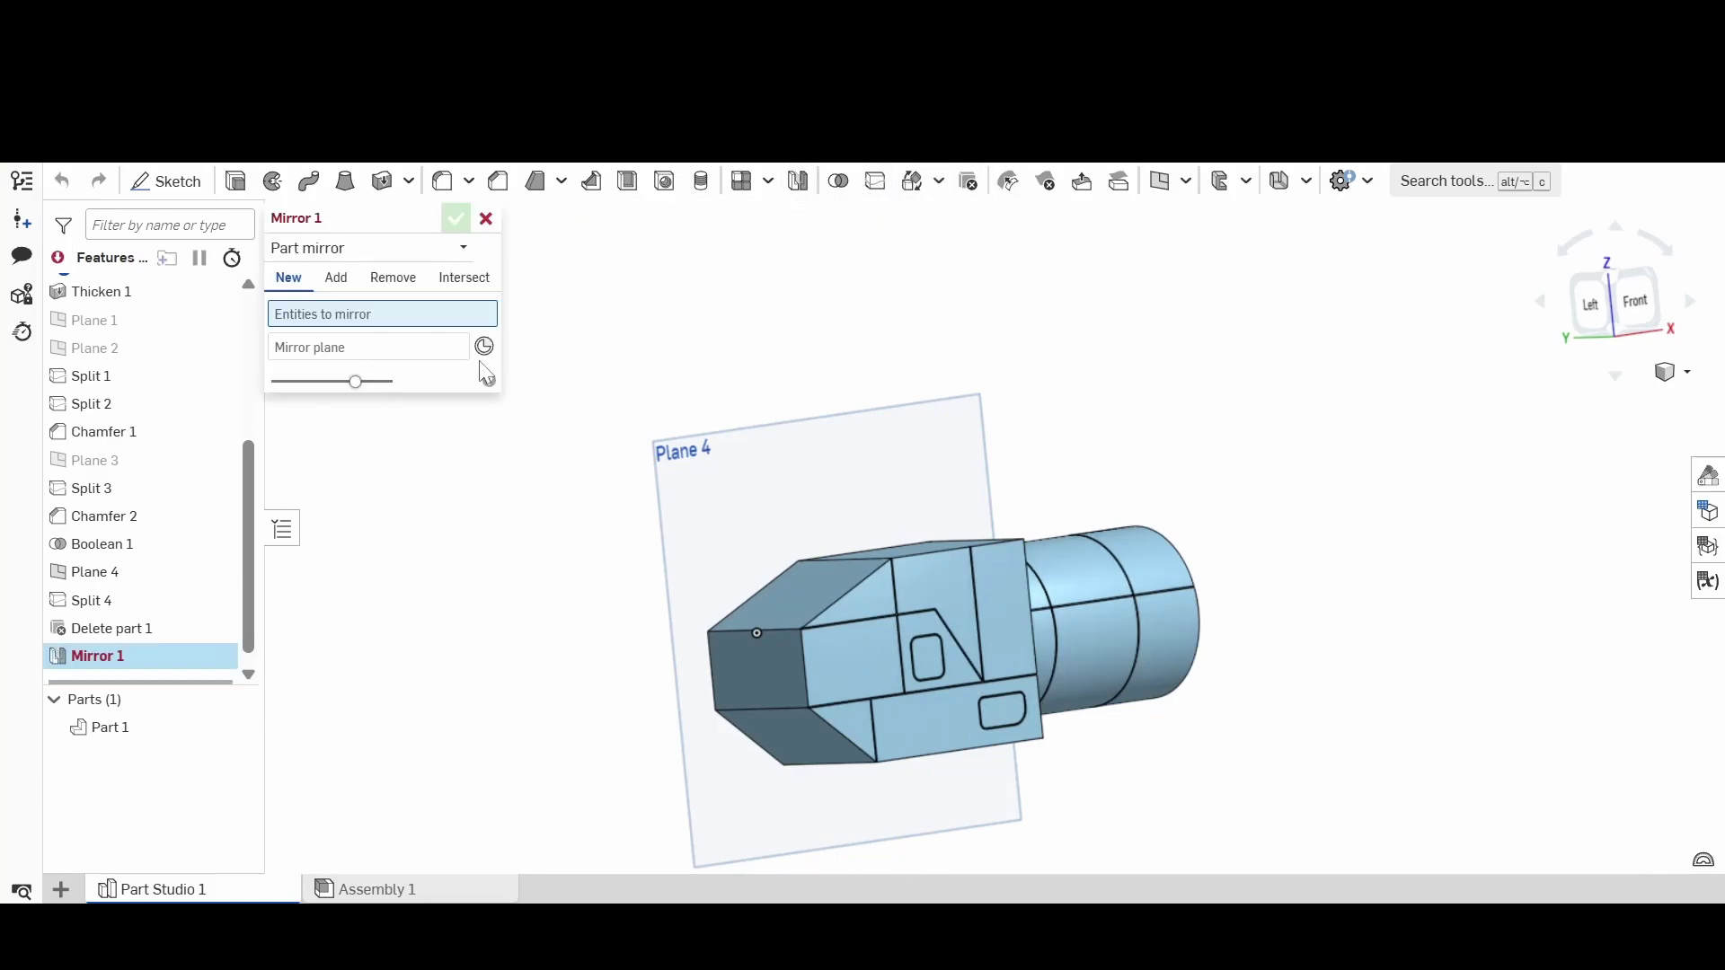
pyautogui.click(171, 724)
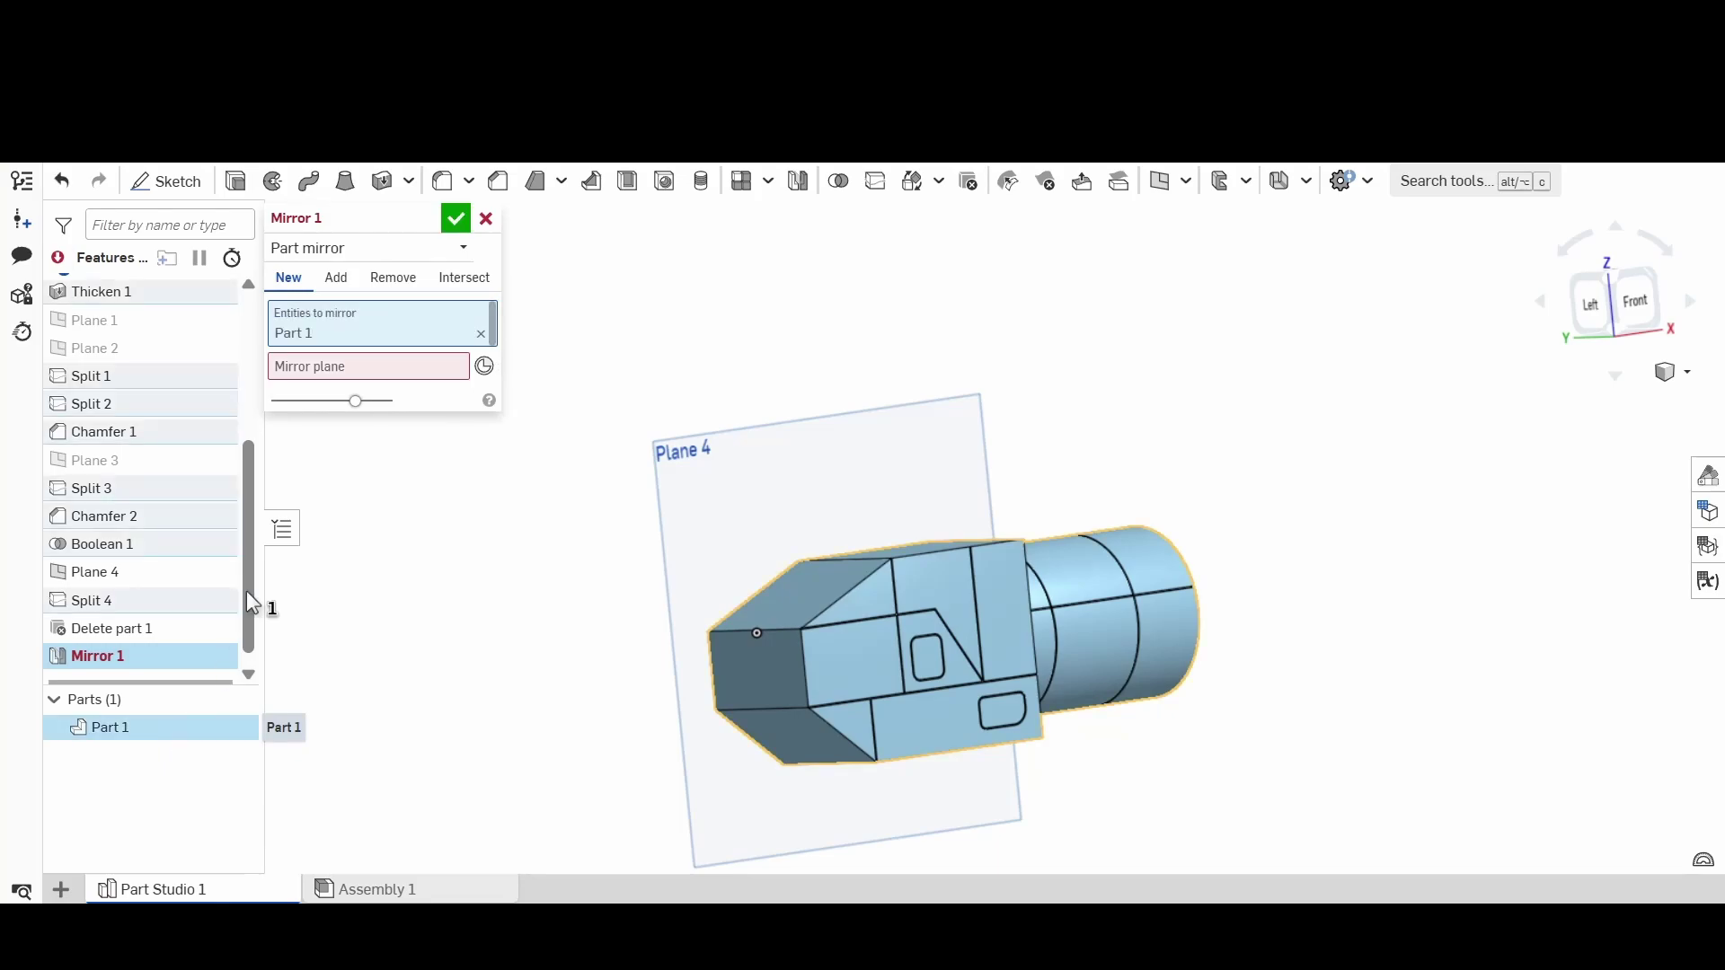
pyautogui.click(354, 377)
pyautogui.click(699, 500)
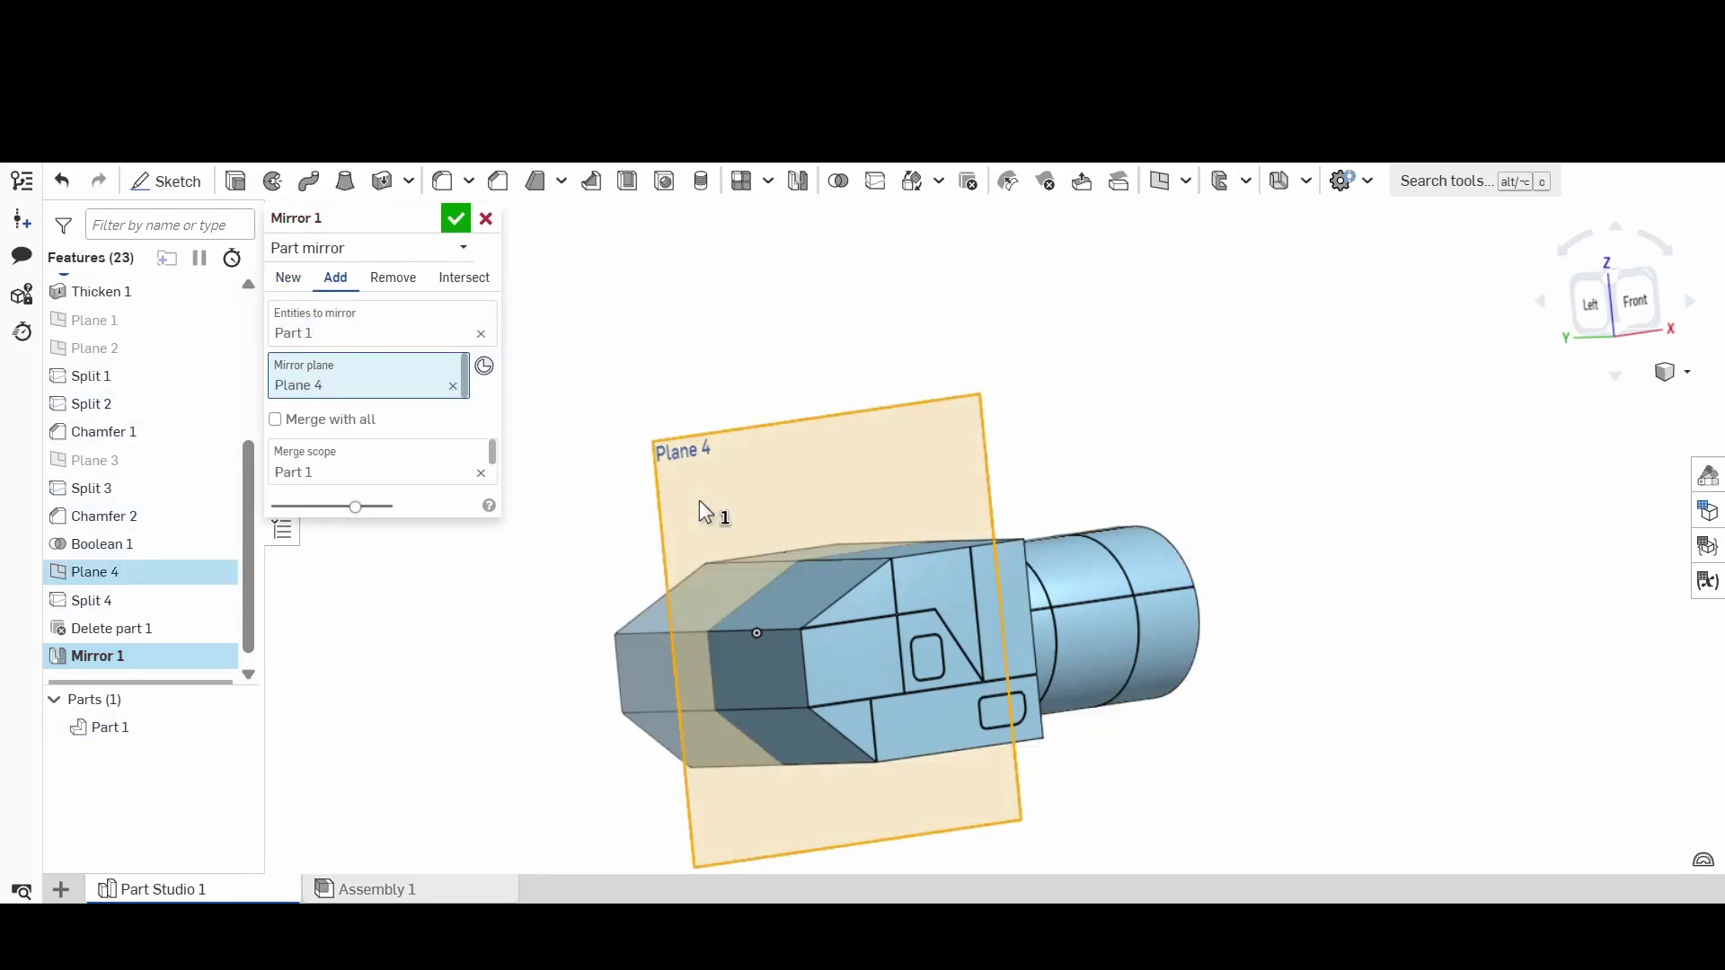
pyautogui.moveTo(768, 580); pyautogui.dragTo(769, 627, button='right')
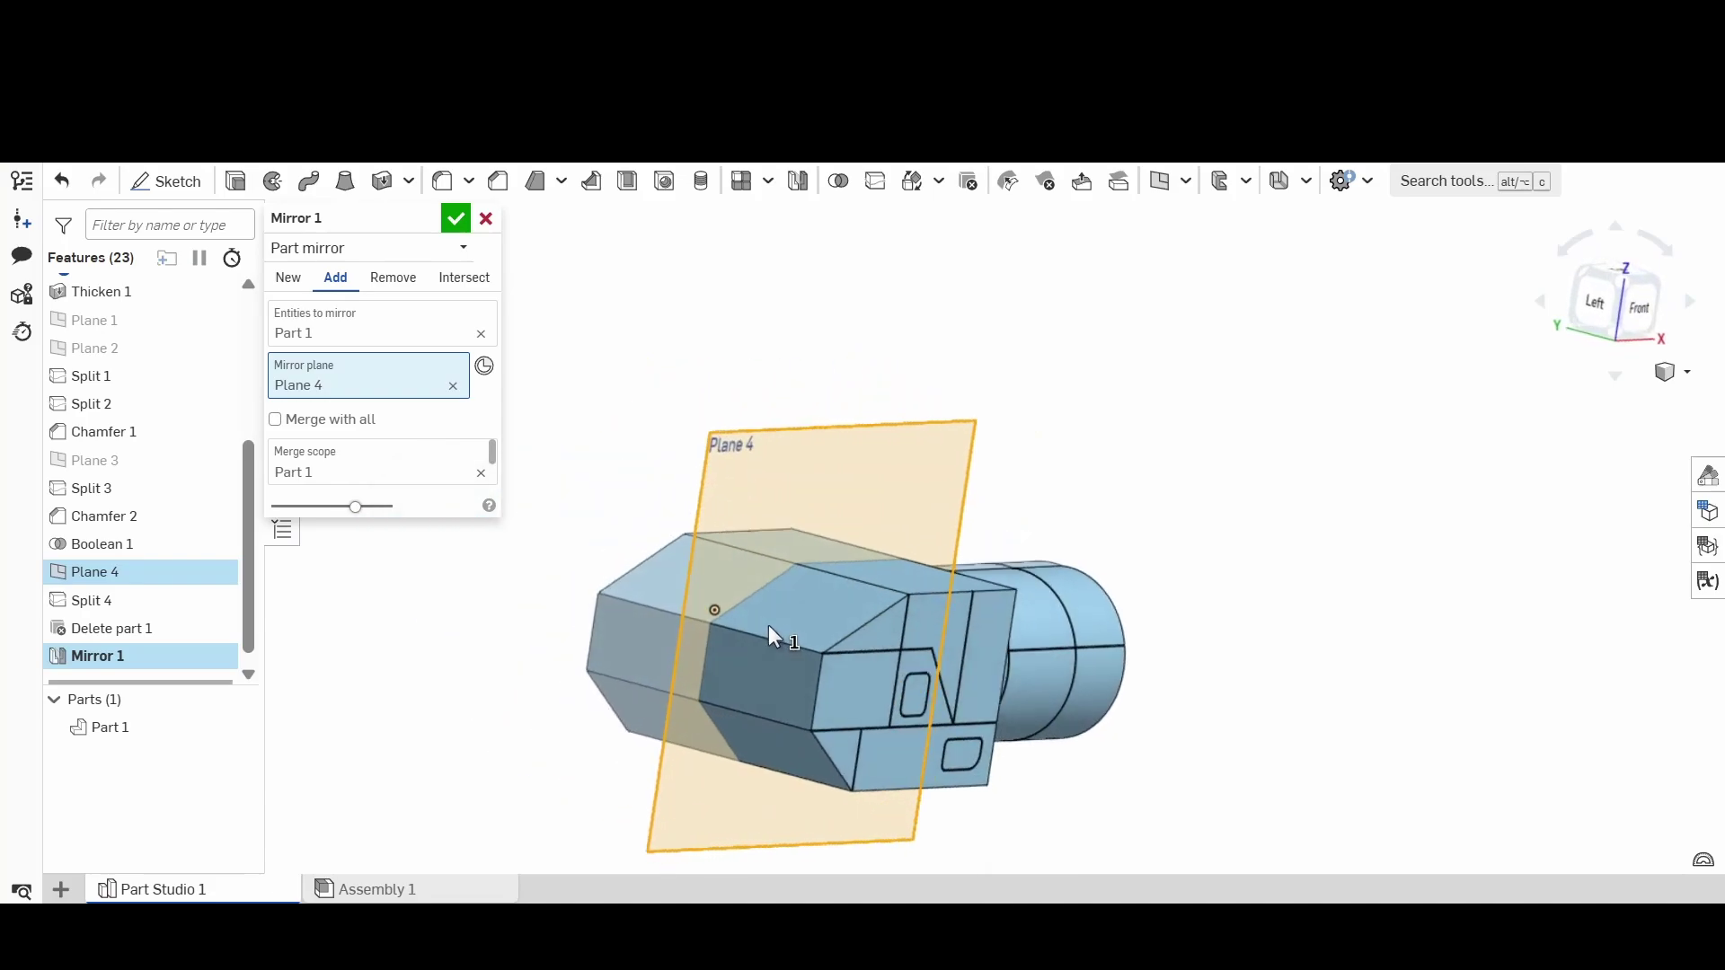
pyautogui.click(455, 219)
pyautogui.click(937, 503)
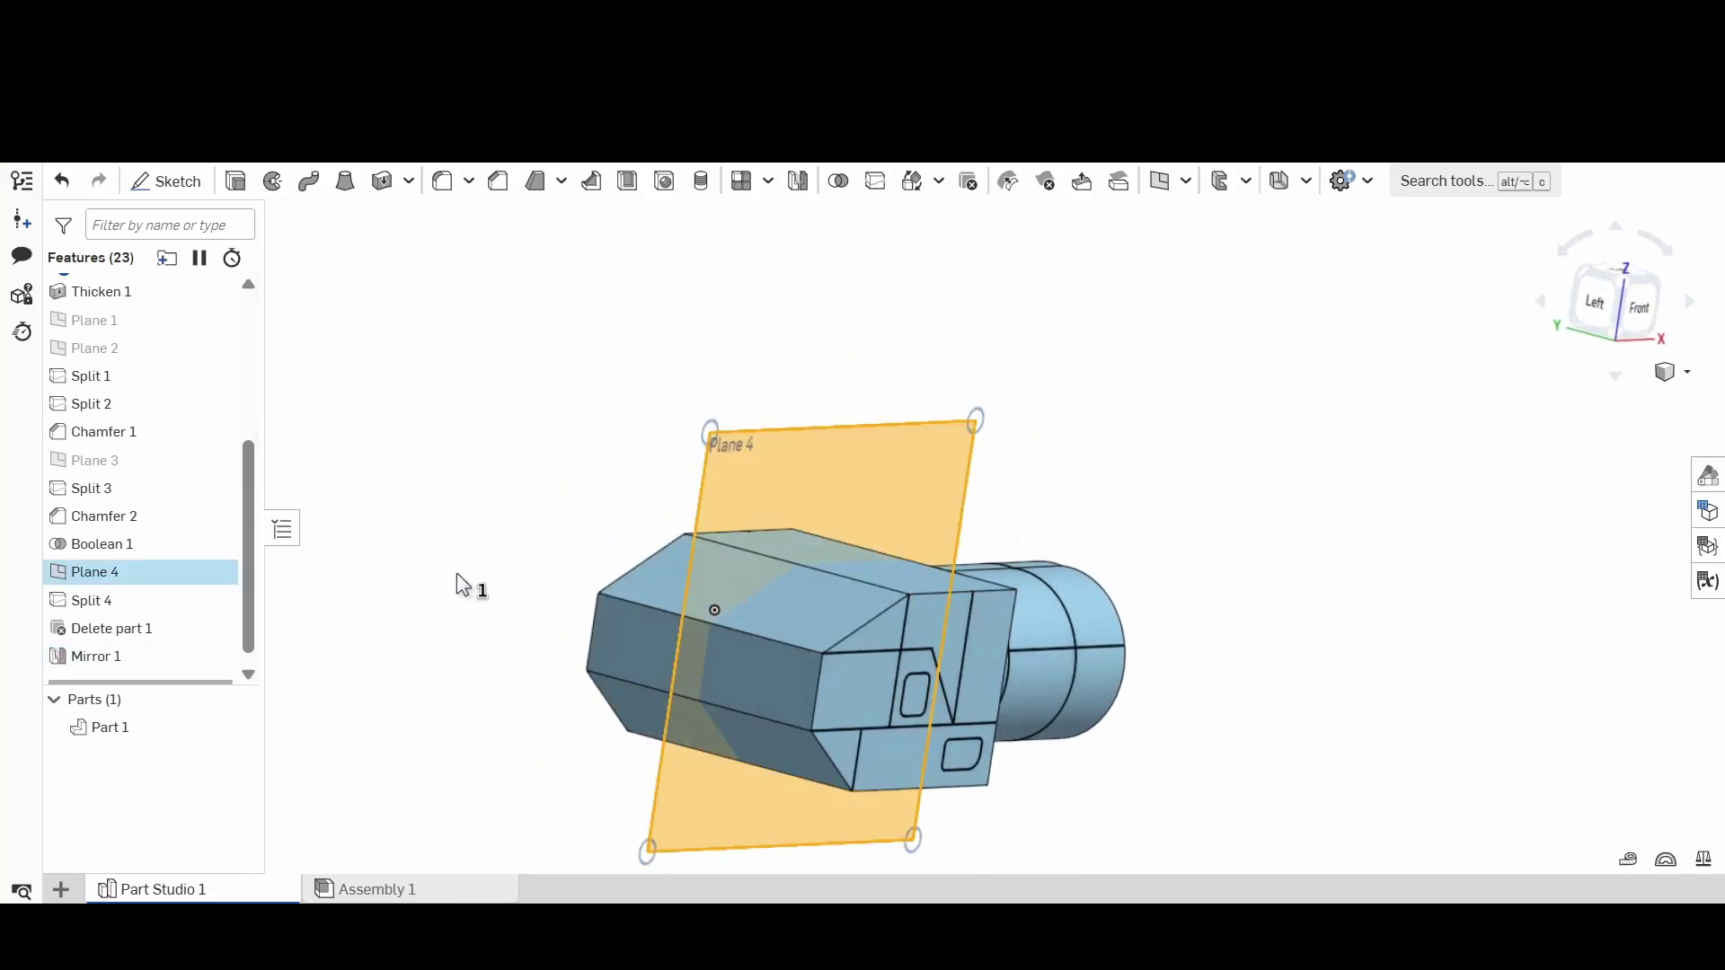
pyautogui.click(216, 571)
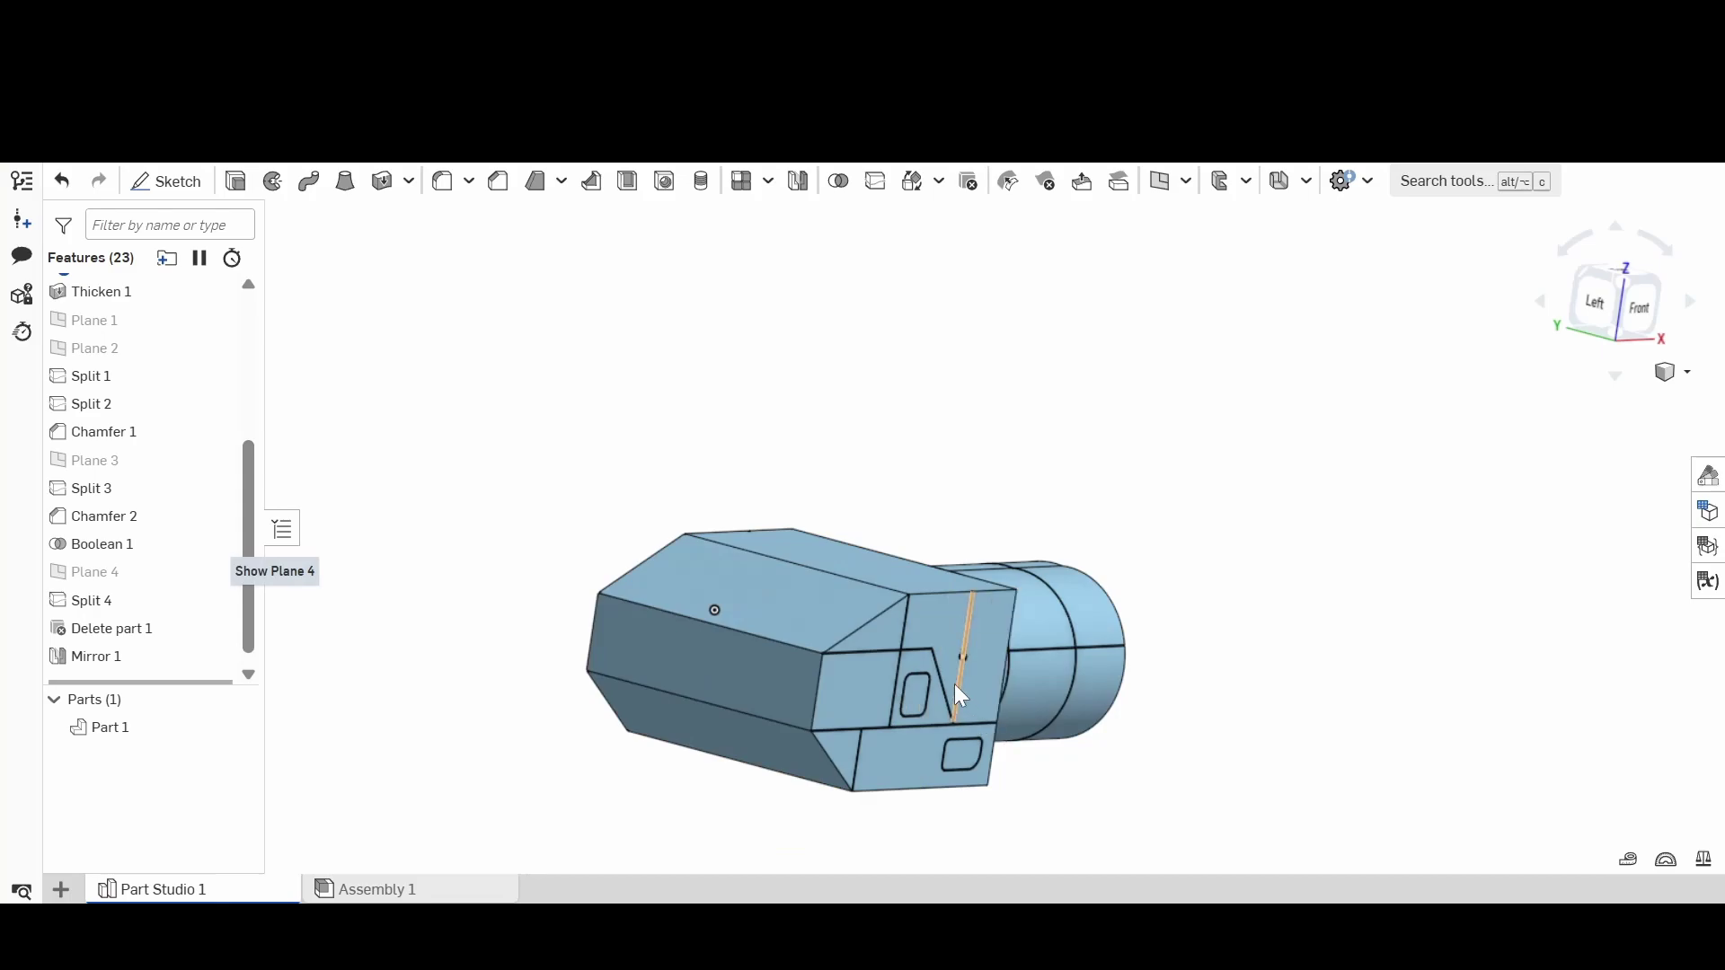
# Step: Thicken the face inside the upper rounded-rectangle groove on the block's front side by 0.2 cm, adding it to Part 1
pyautogui.moveTo(954, 683); pyautogui.dragTo(914, 661, button='right')
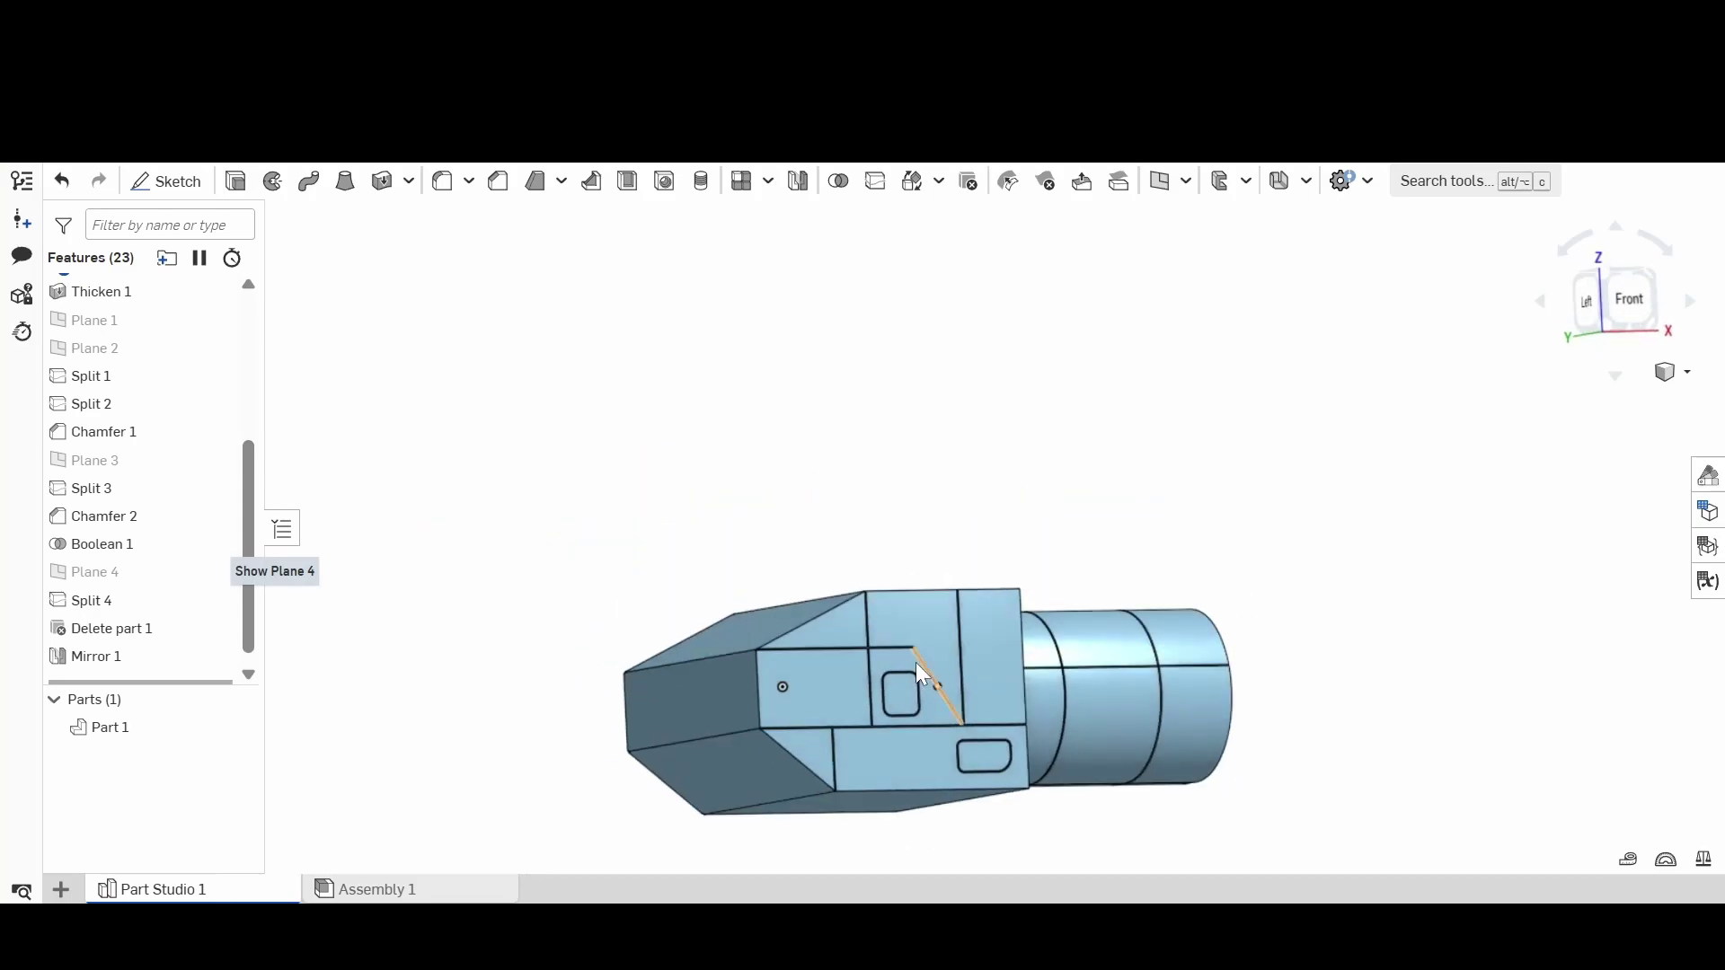
pyautogui.scroll(5, 988, 463)
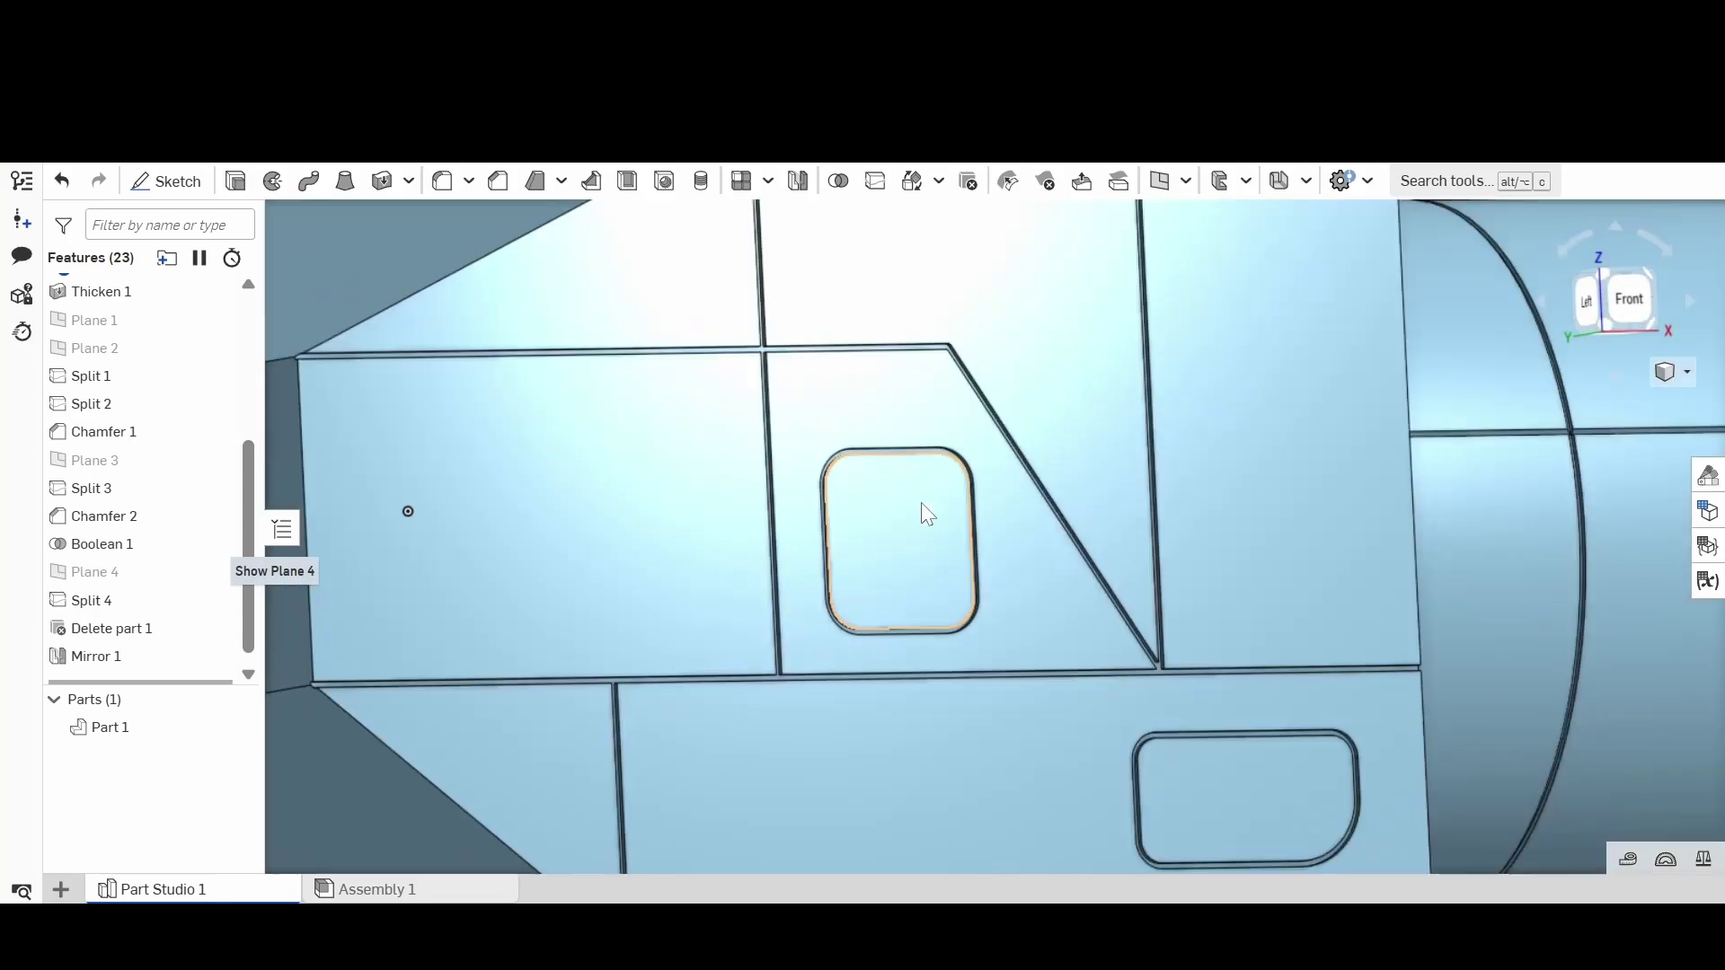
pyautogui.scroll(-3, 927, 514)
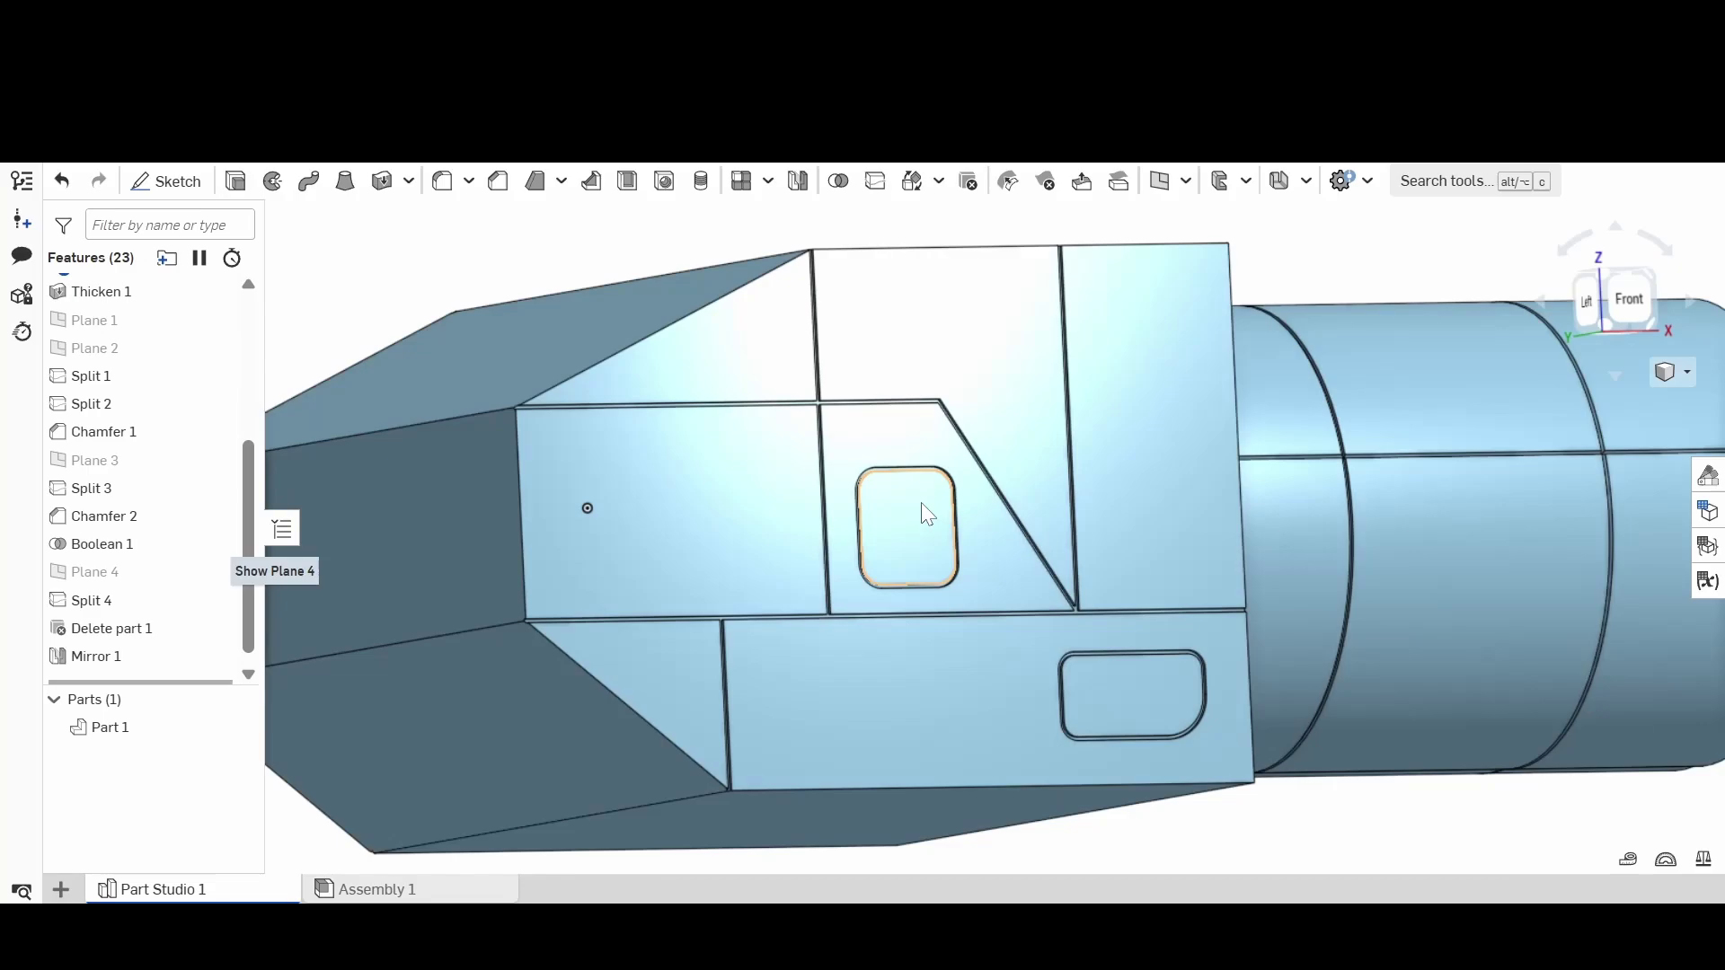
pyautogui.scroll(2, 920, 550)
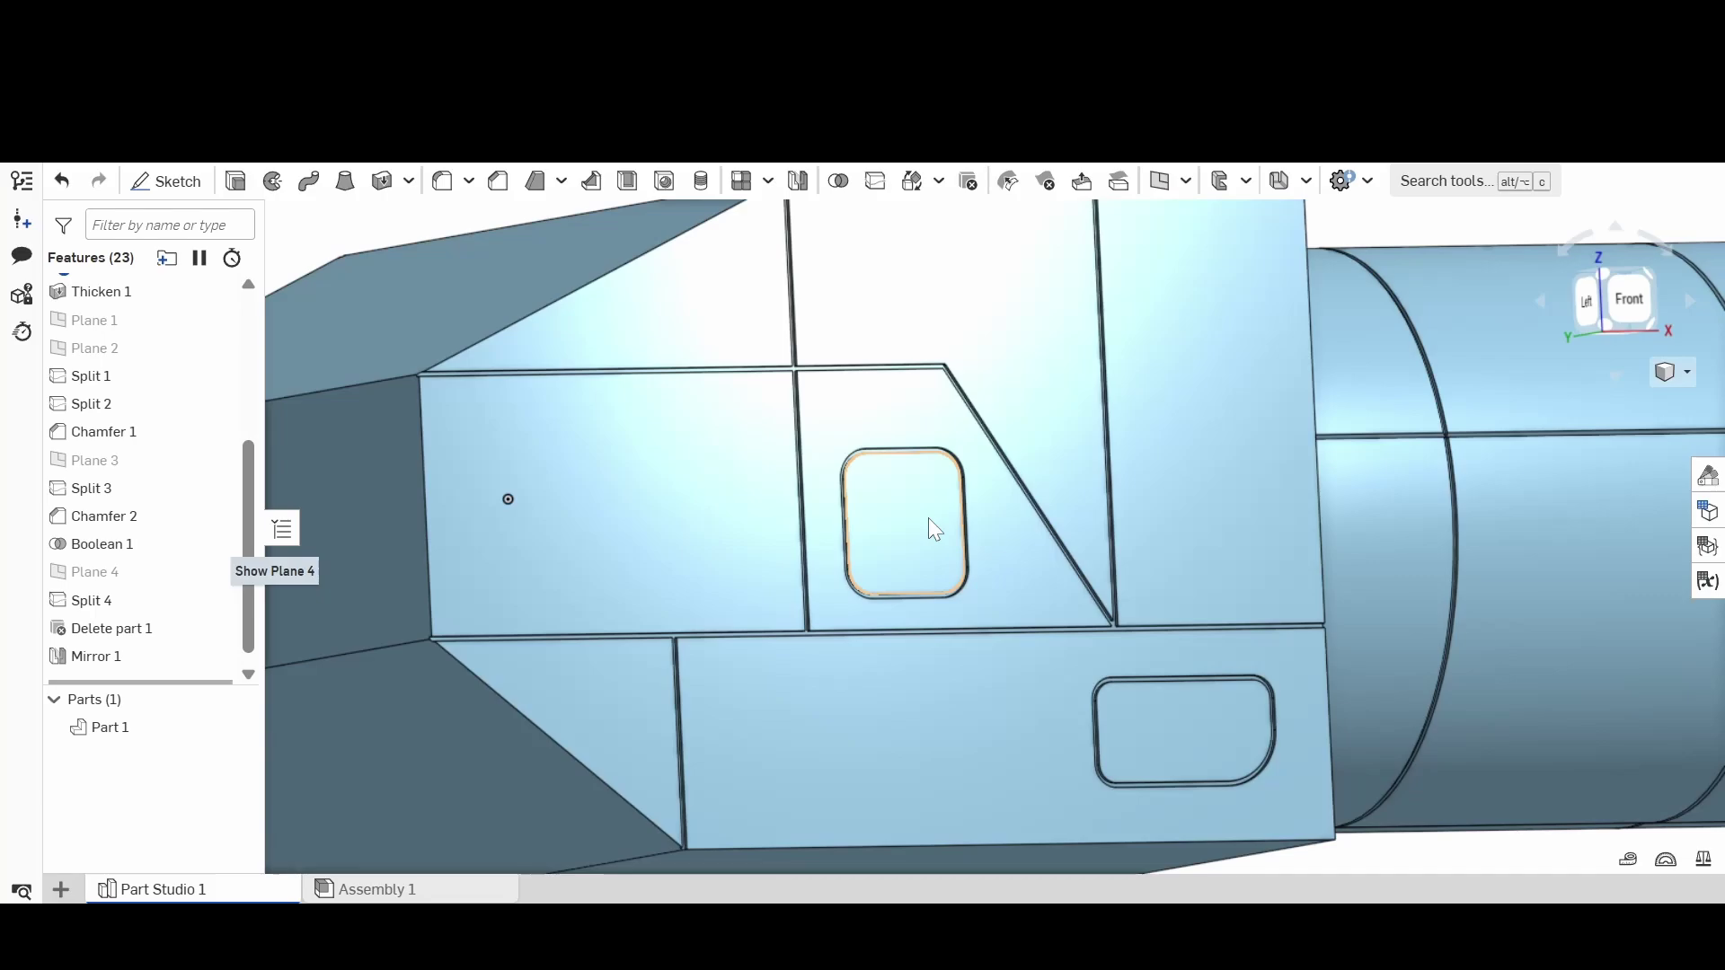
pyautogui.click(900, 500)
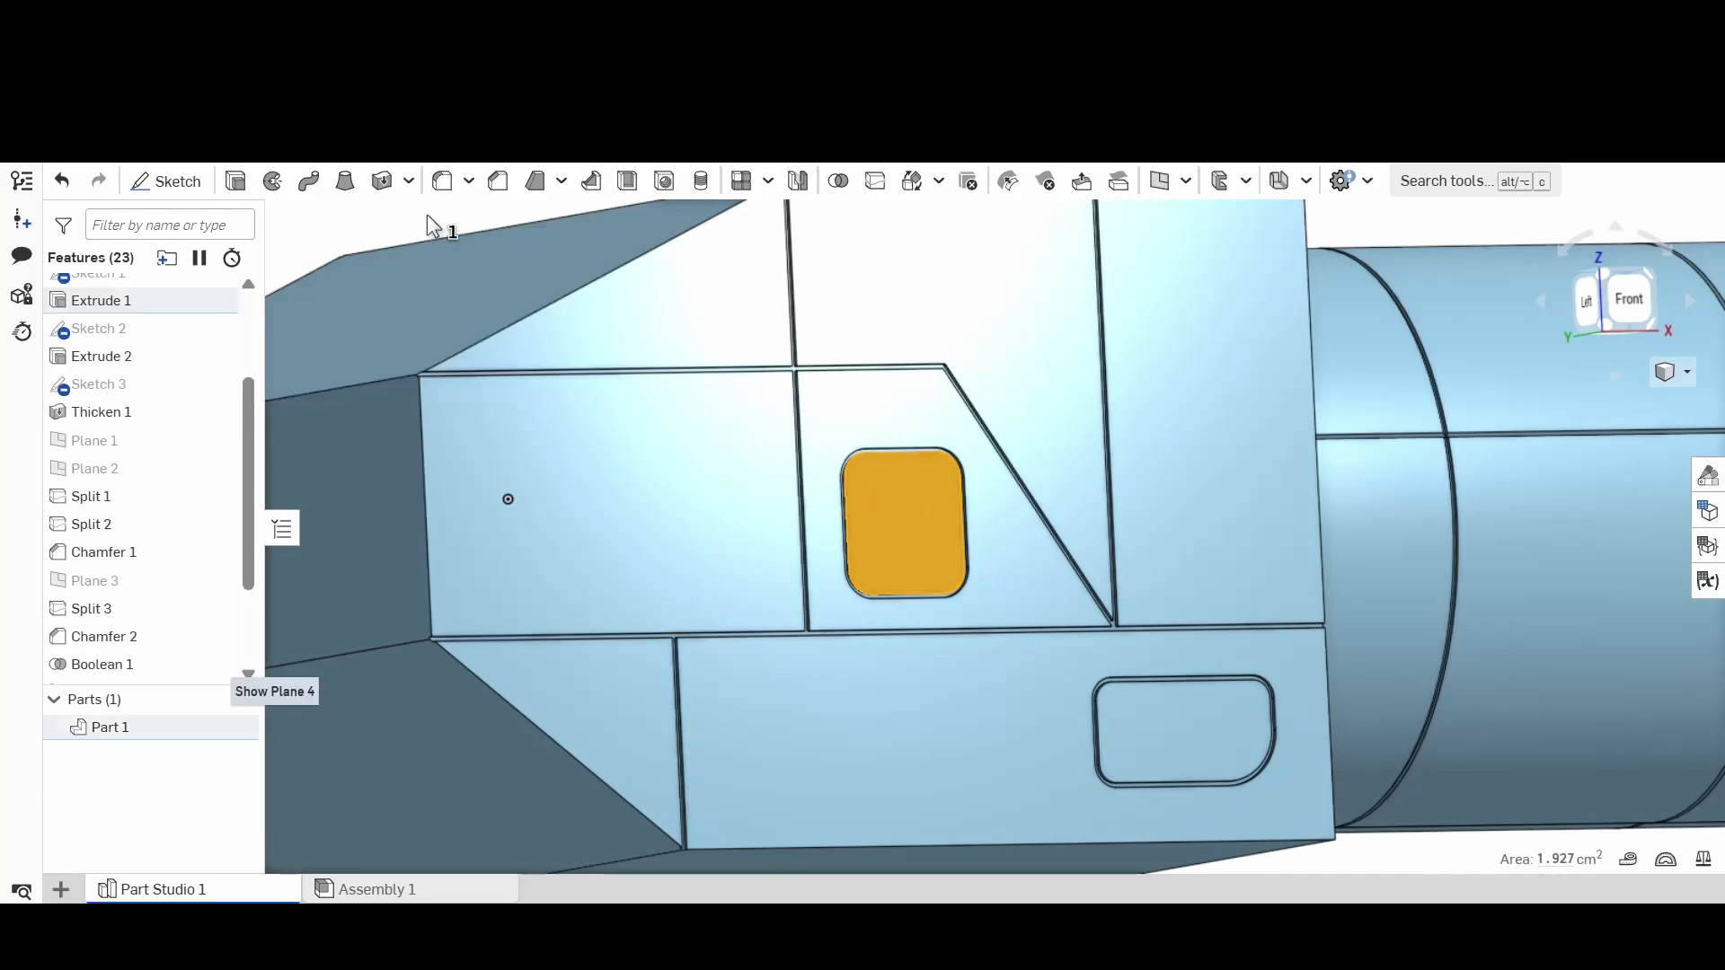
pyautogui.click(383, 182)
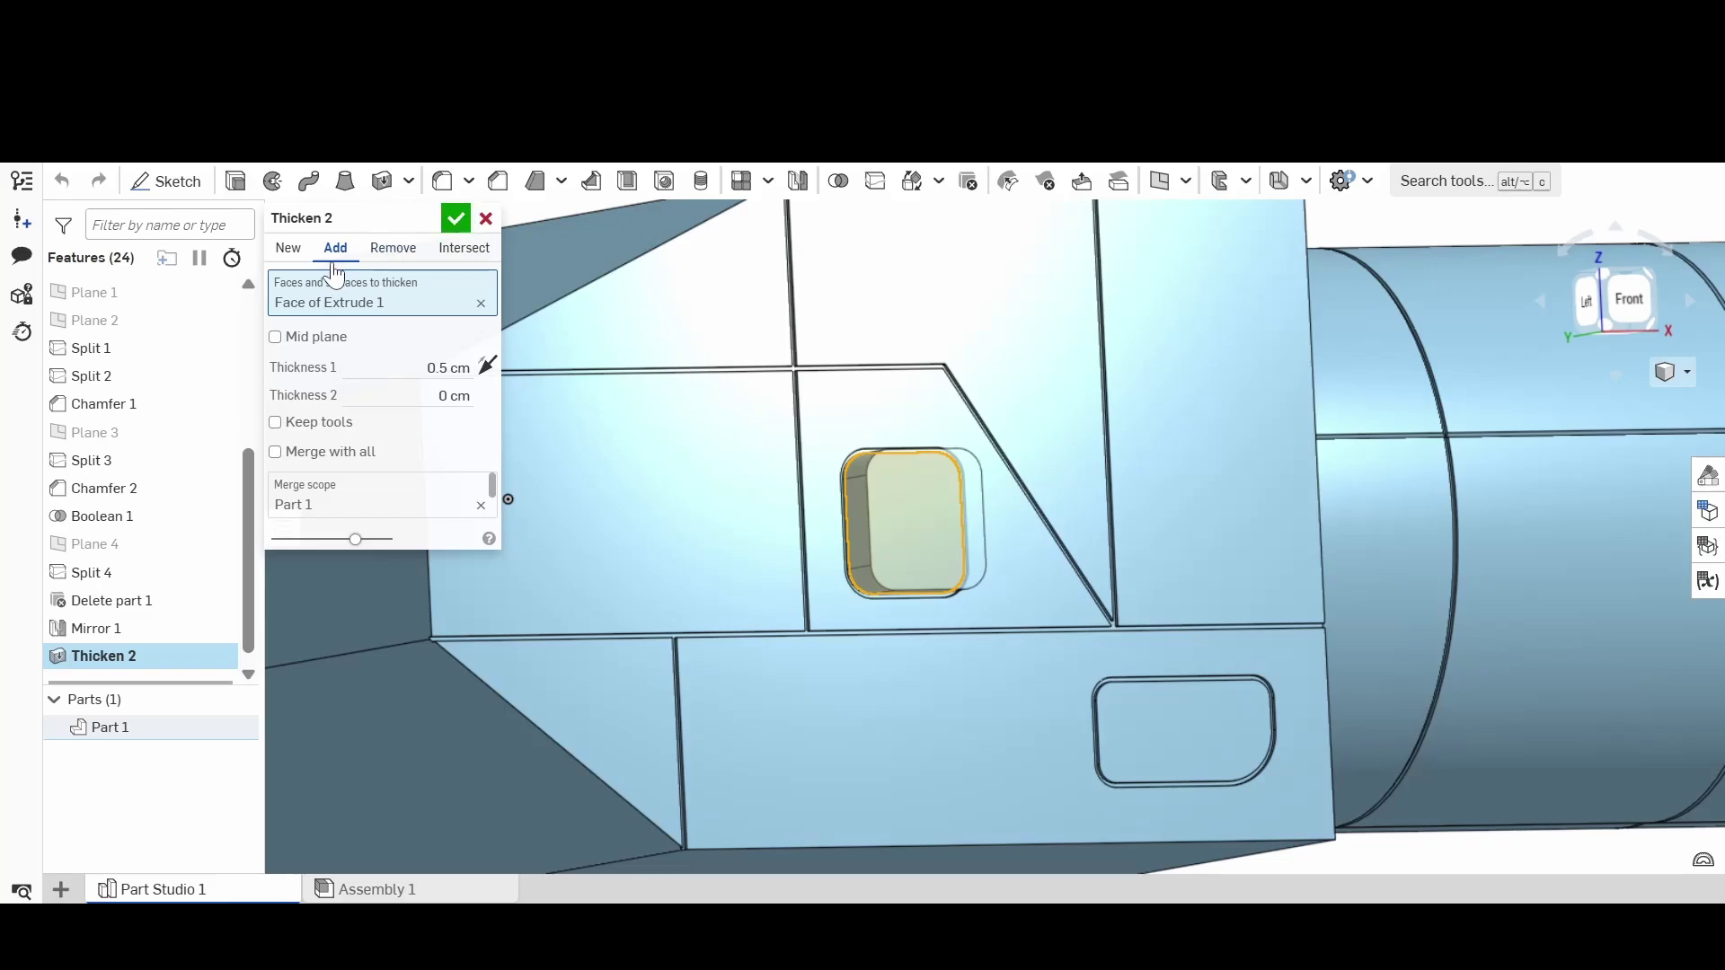
pyautogui.moveTo(859, 454); pyautogui.dragTo(863, 481, button='right')
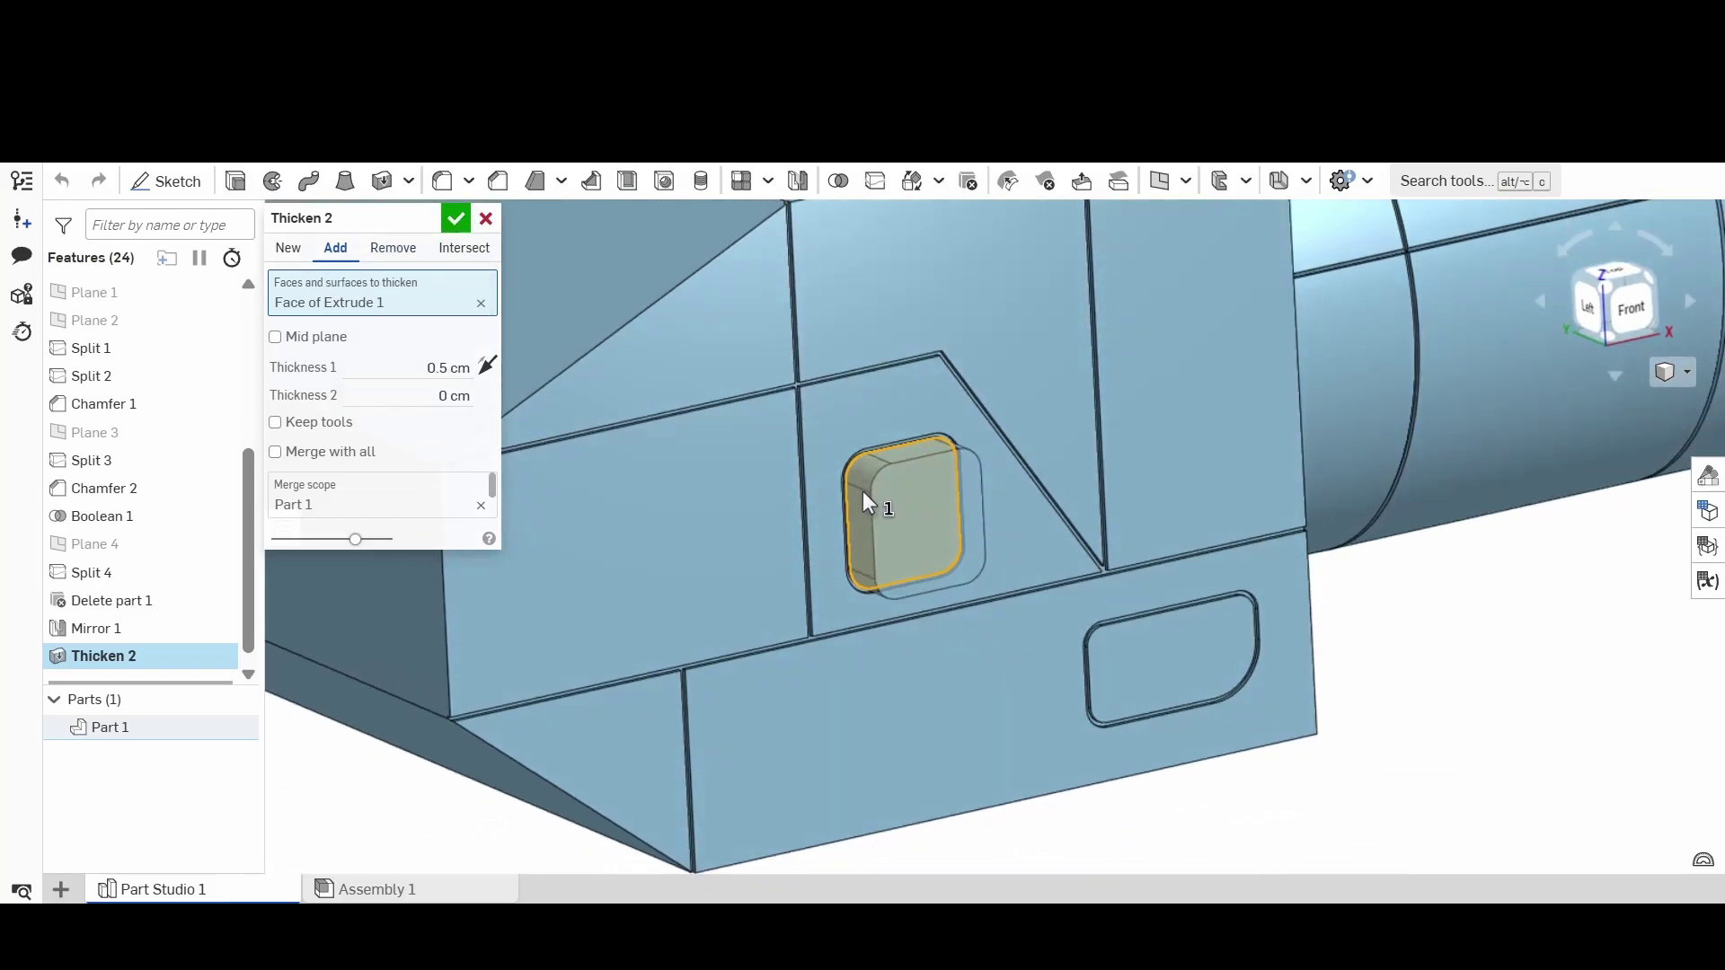
pyautogui.click(472, 368)
pyautogui.press('Return')
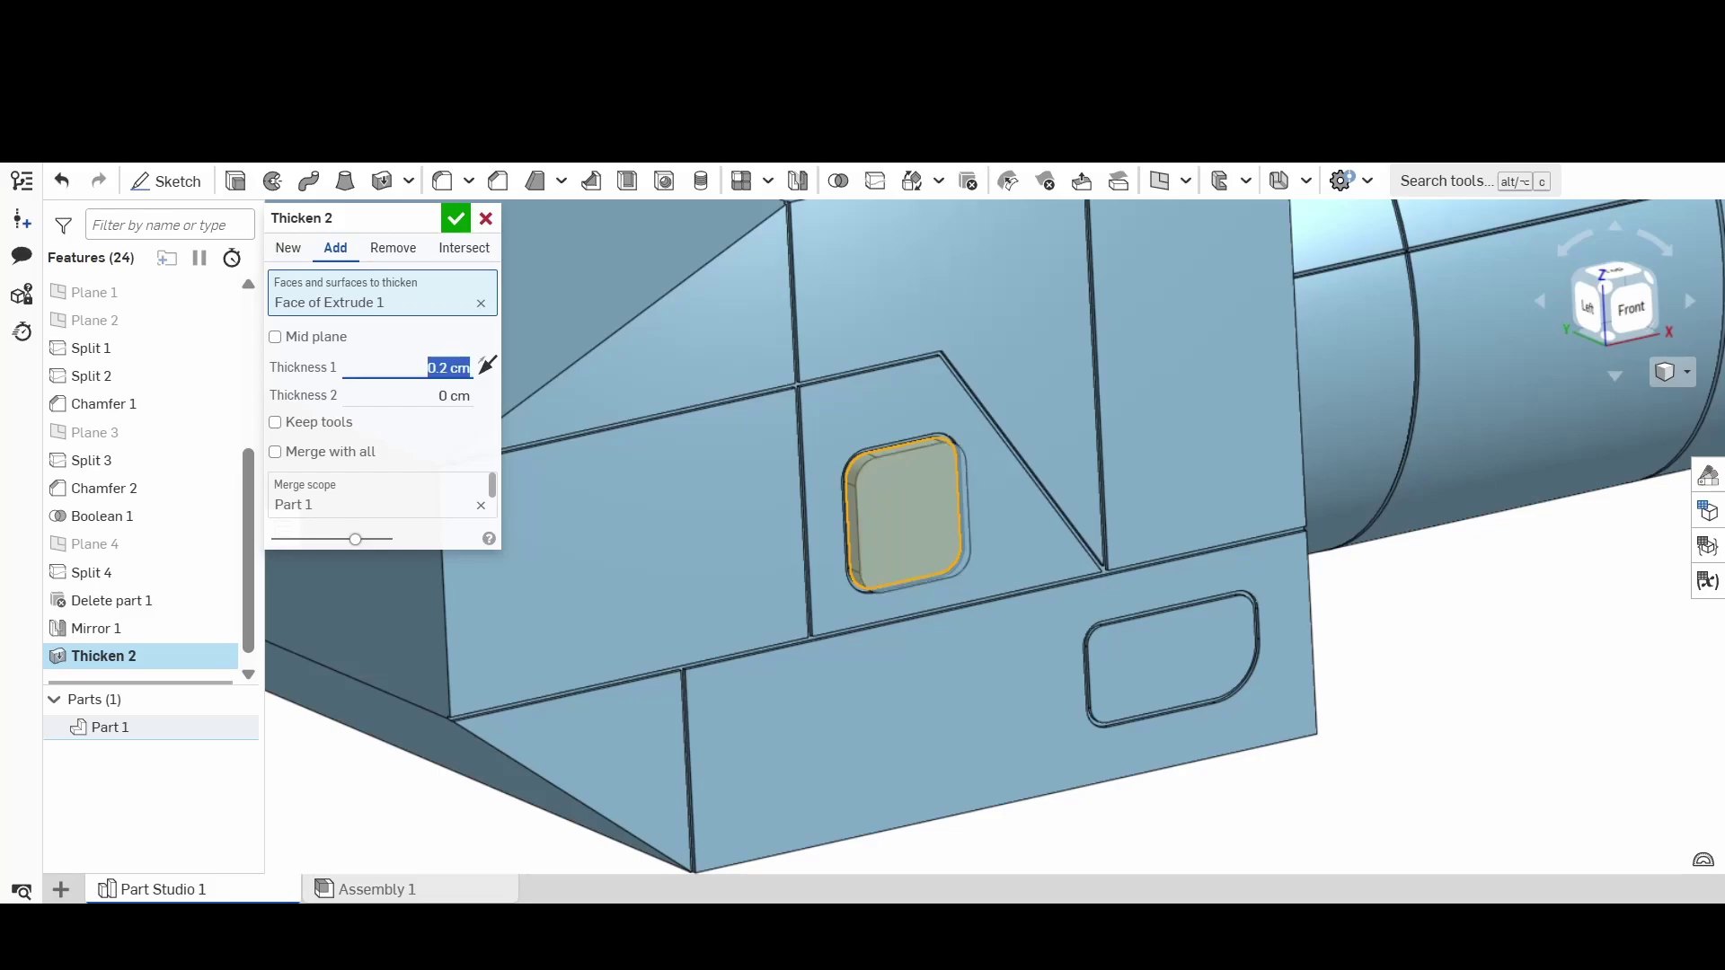
pyautogui.click(456, 219)
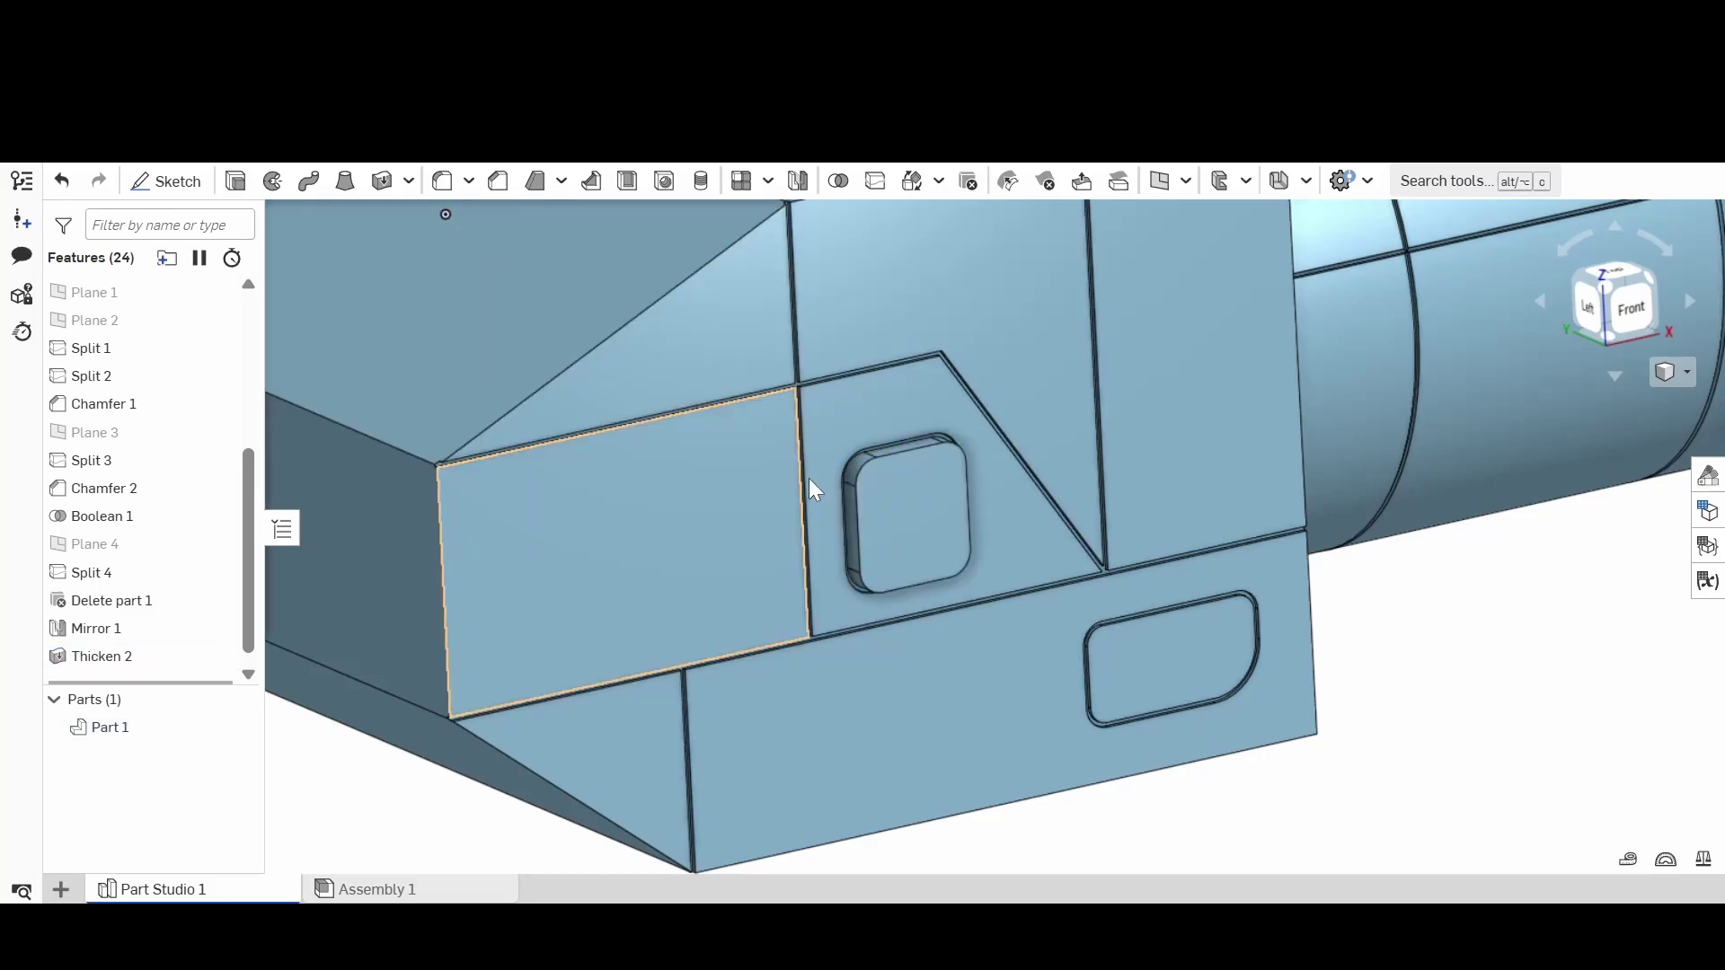
pyautogui.click(1178, 663)
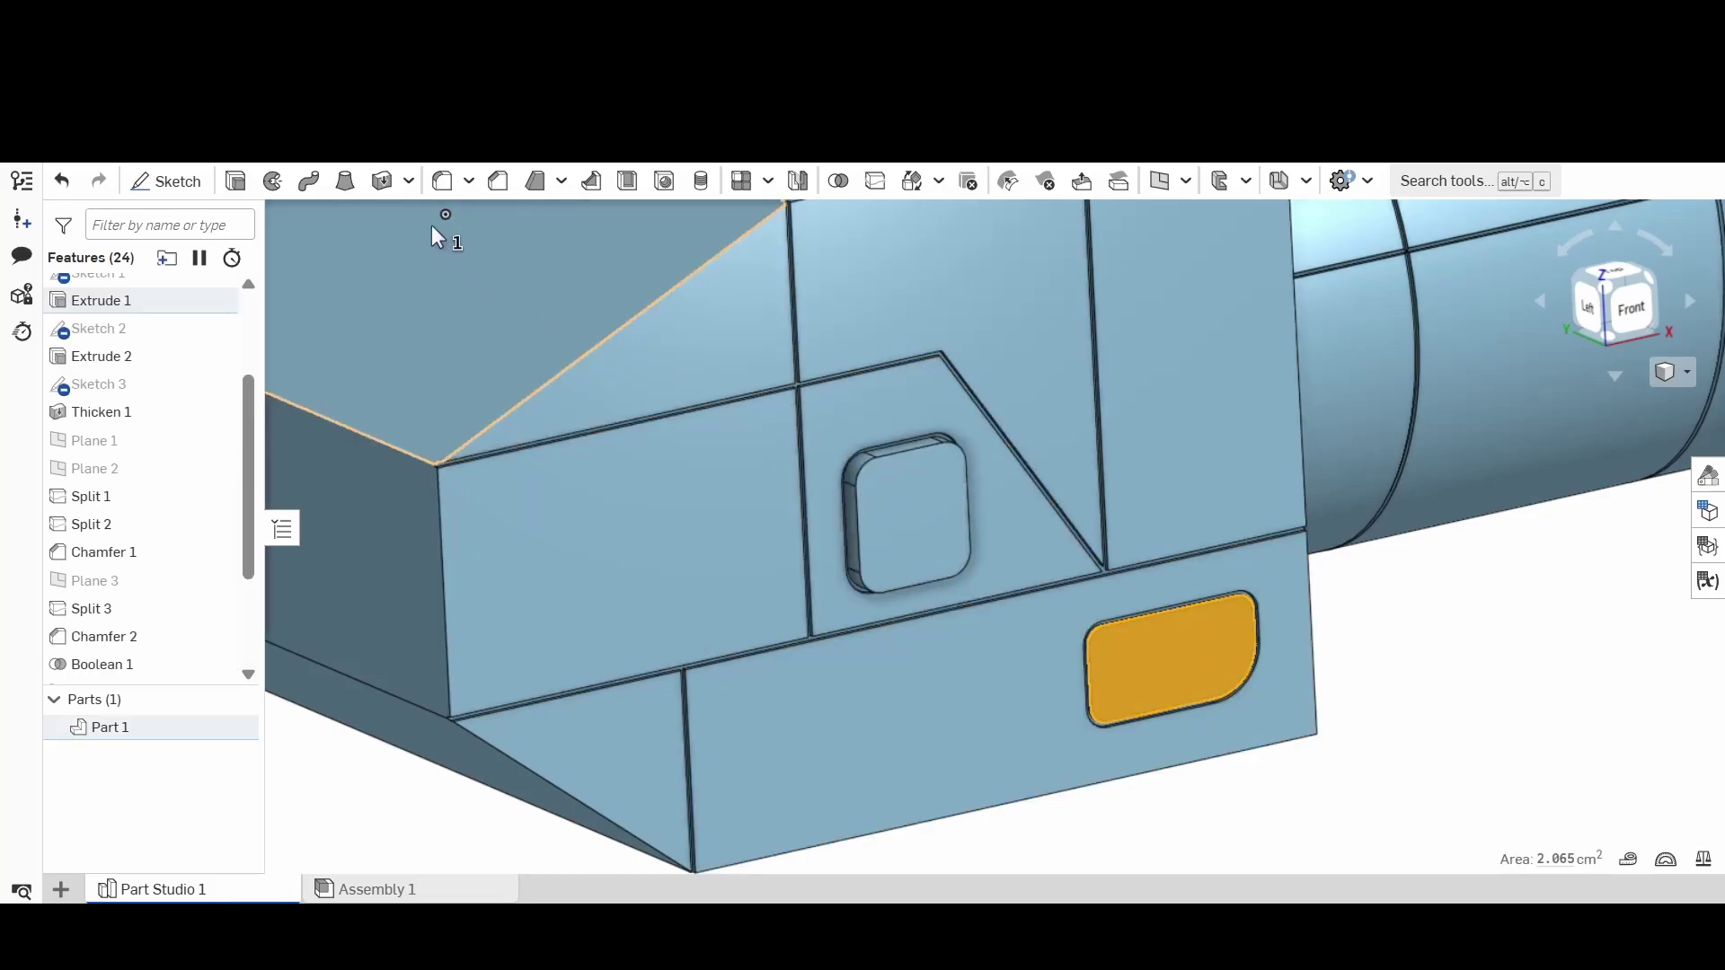
pyautogui.click(392, 192)
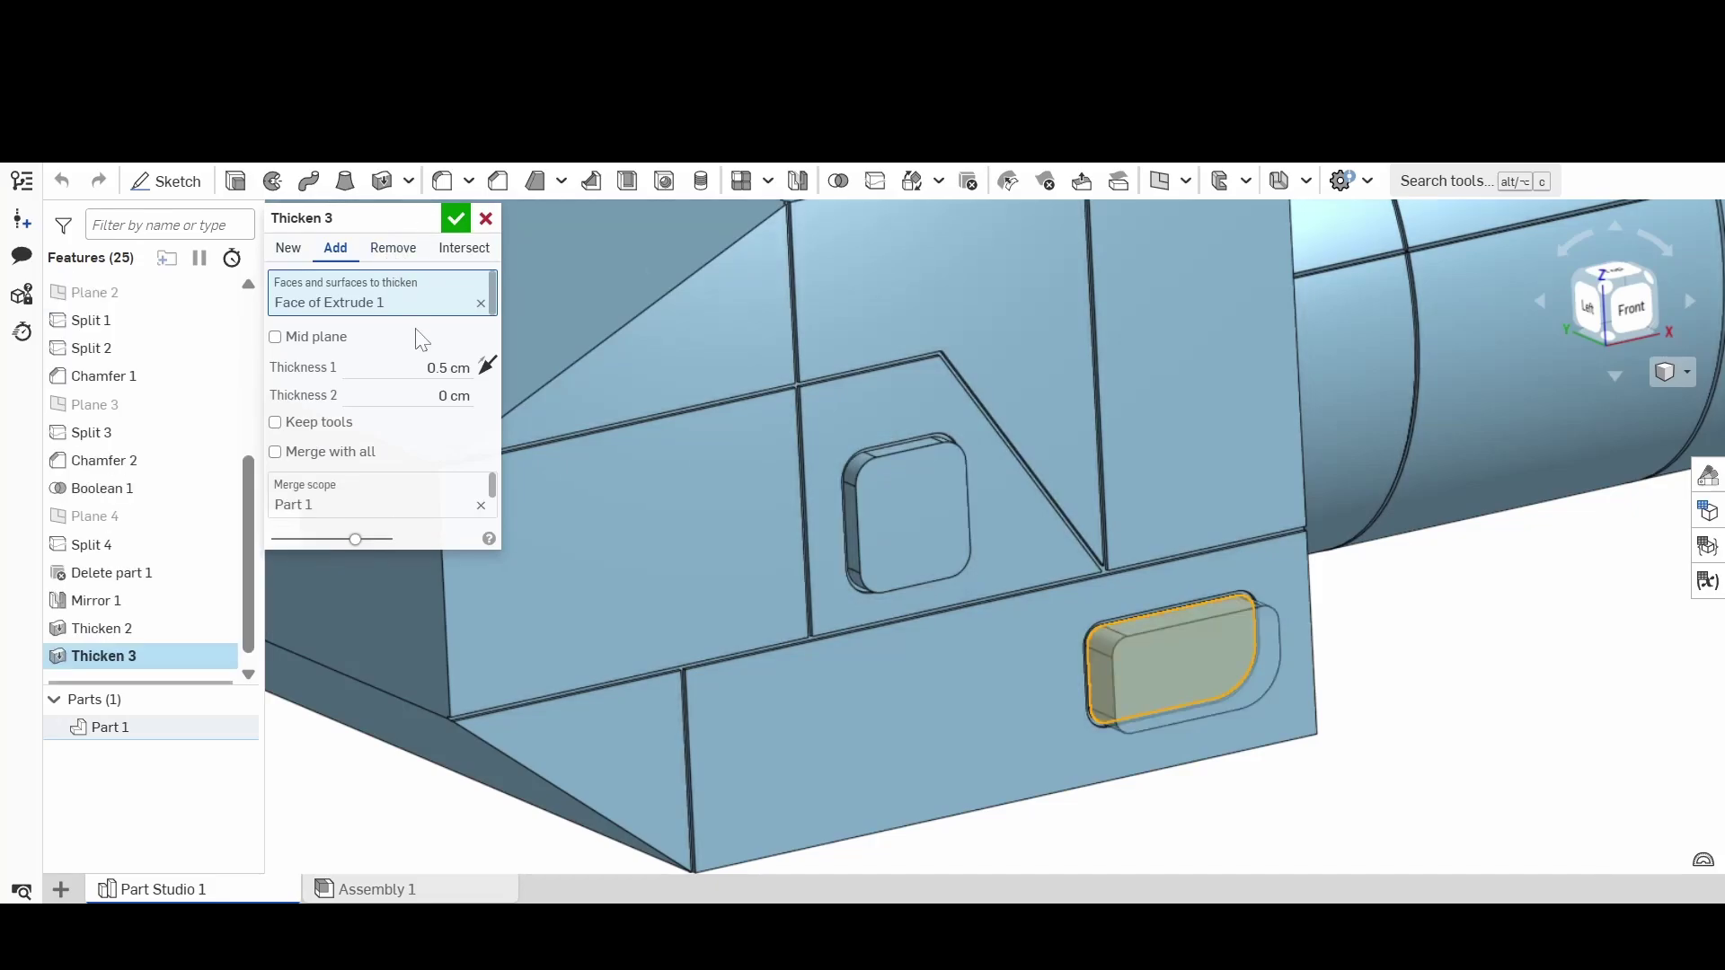
pyautogui.click(486, 220)
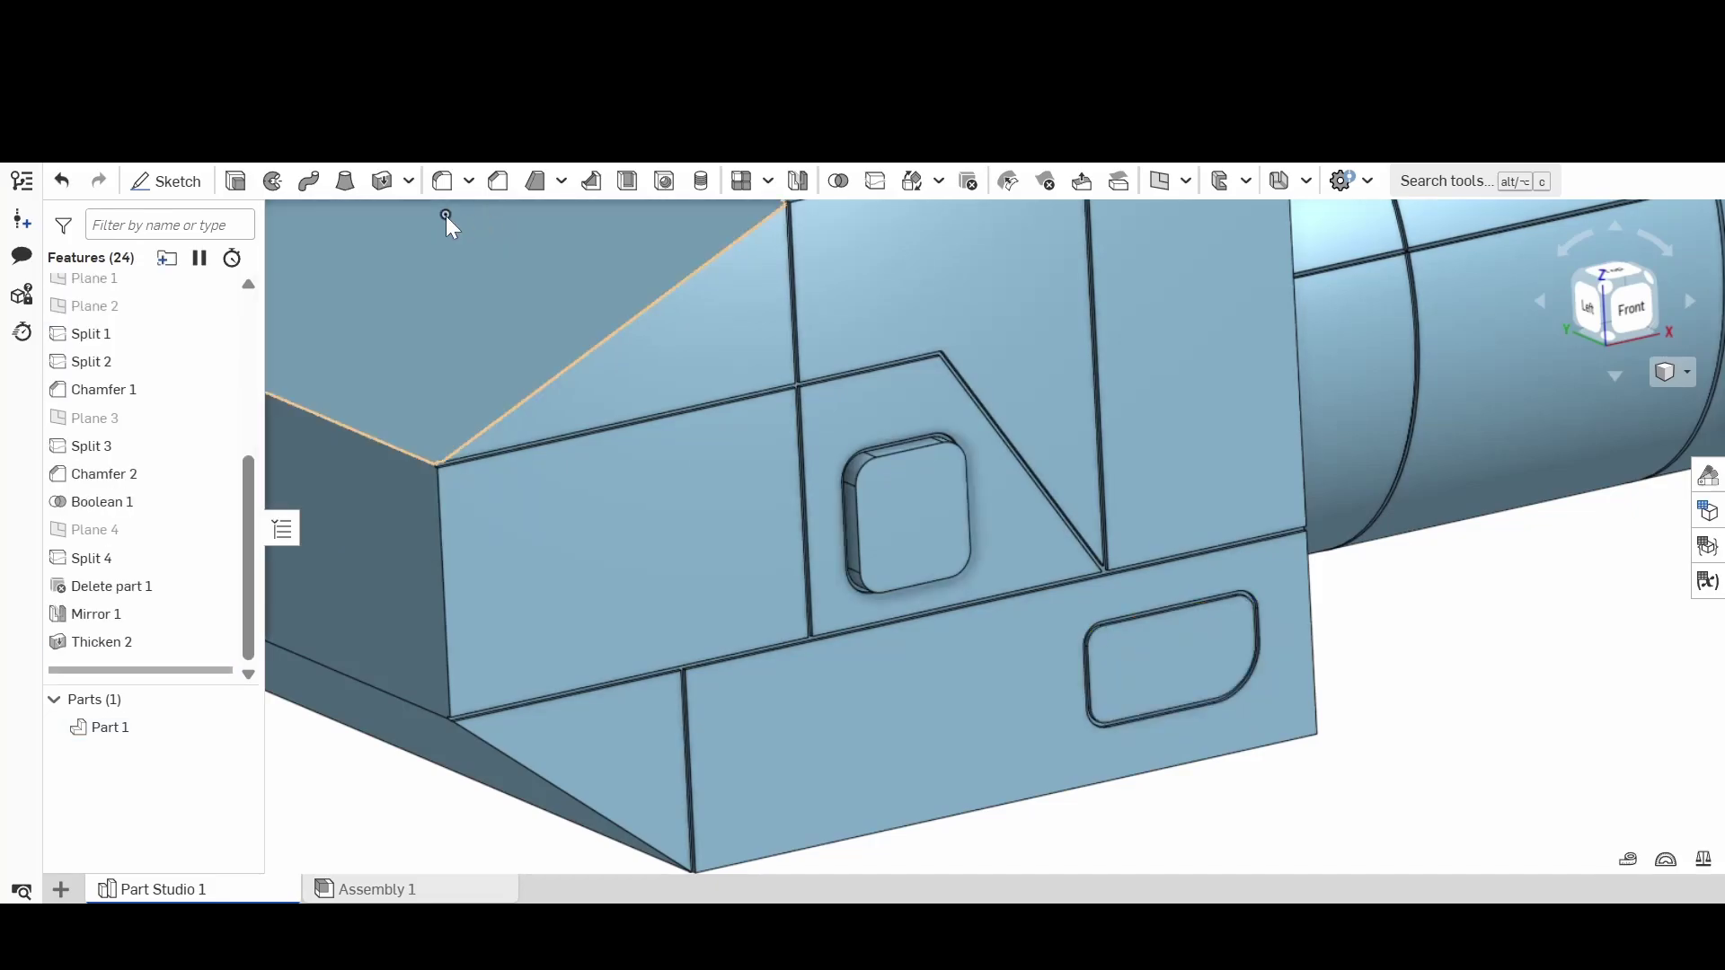
# Step: Cut the face inside the lower rounded groove on the block's front side 0.33 cm deep with a Remove extrude
pyautogui.click(1189, 665)
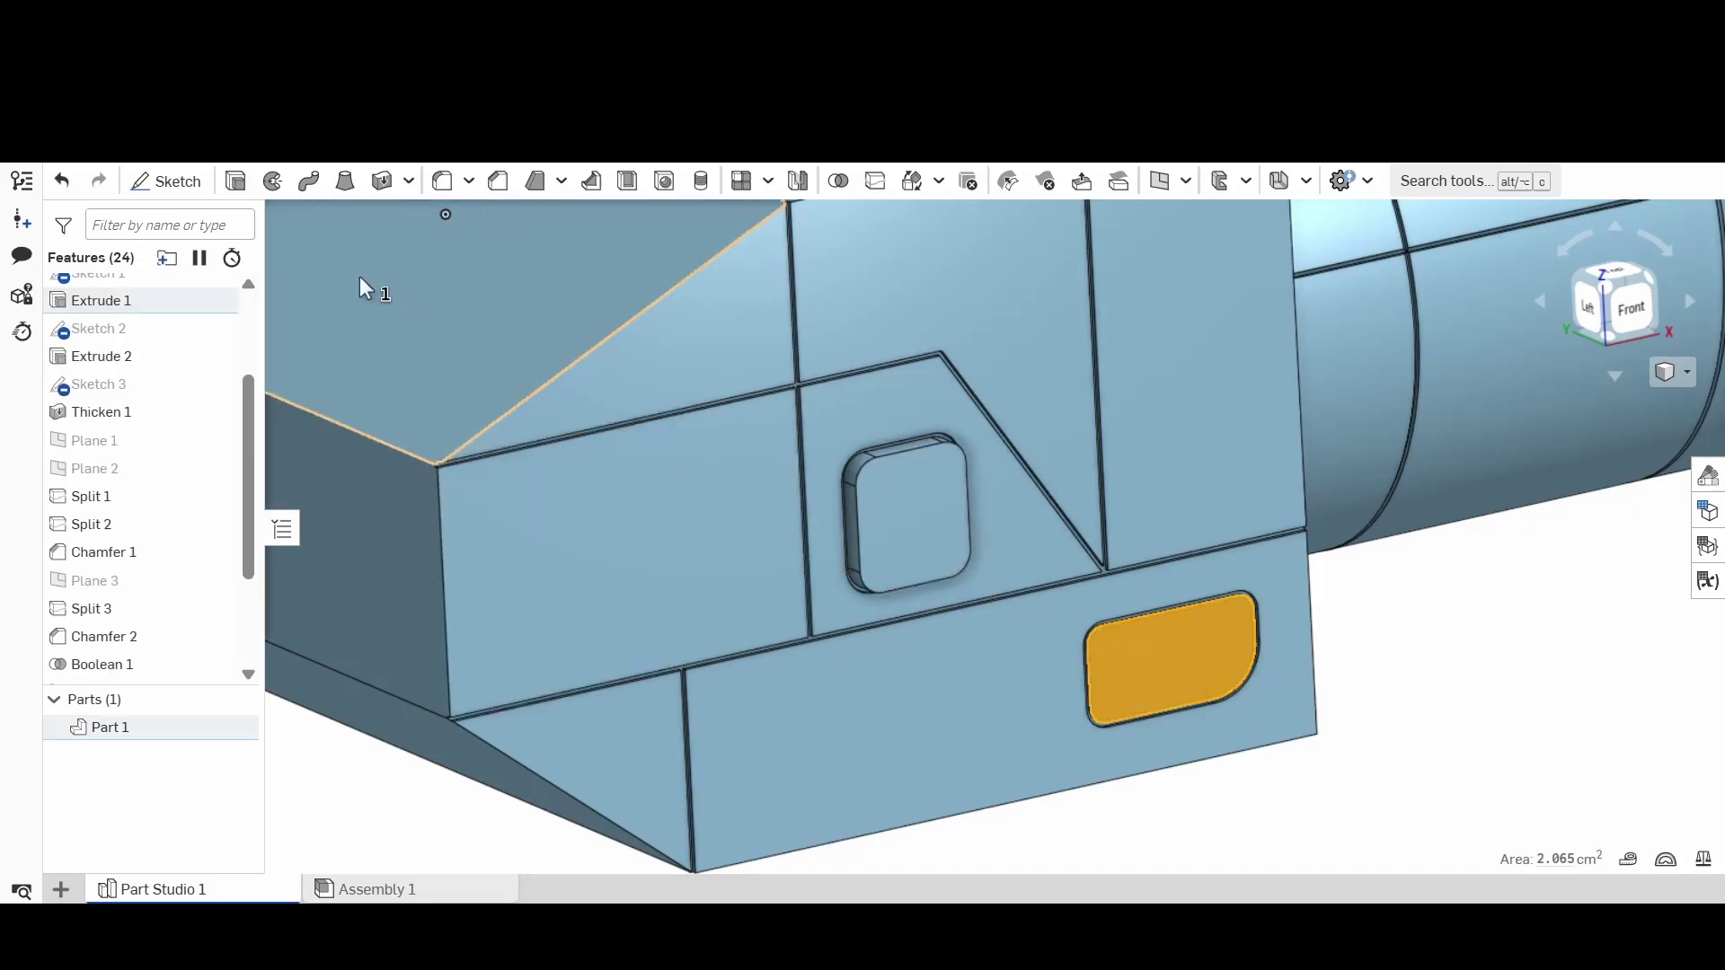
pyautogui.click(235, 182)
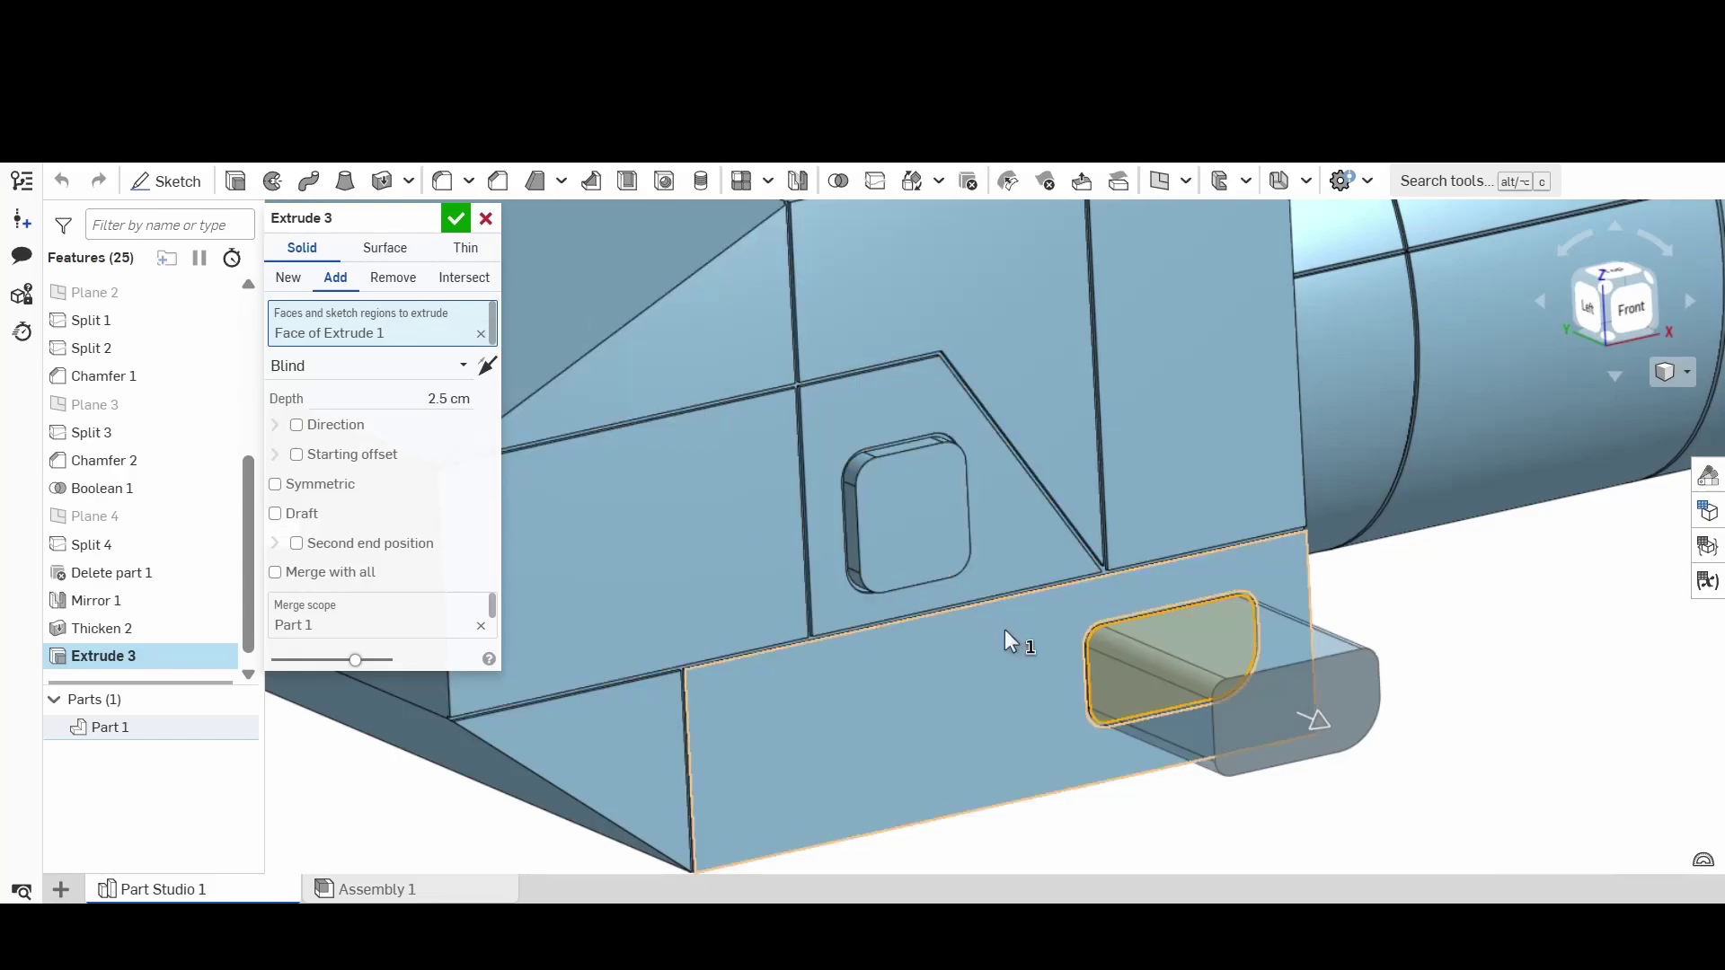
pyautogui.moveTo(1311, 715); pyautogui.dragTo(1245, 656)
pyautogui.moveTo(1246, 657); pyautogui.dragTo(1167, 631)
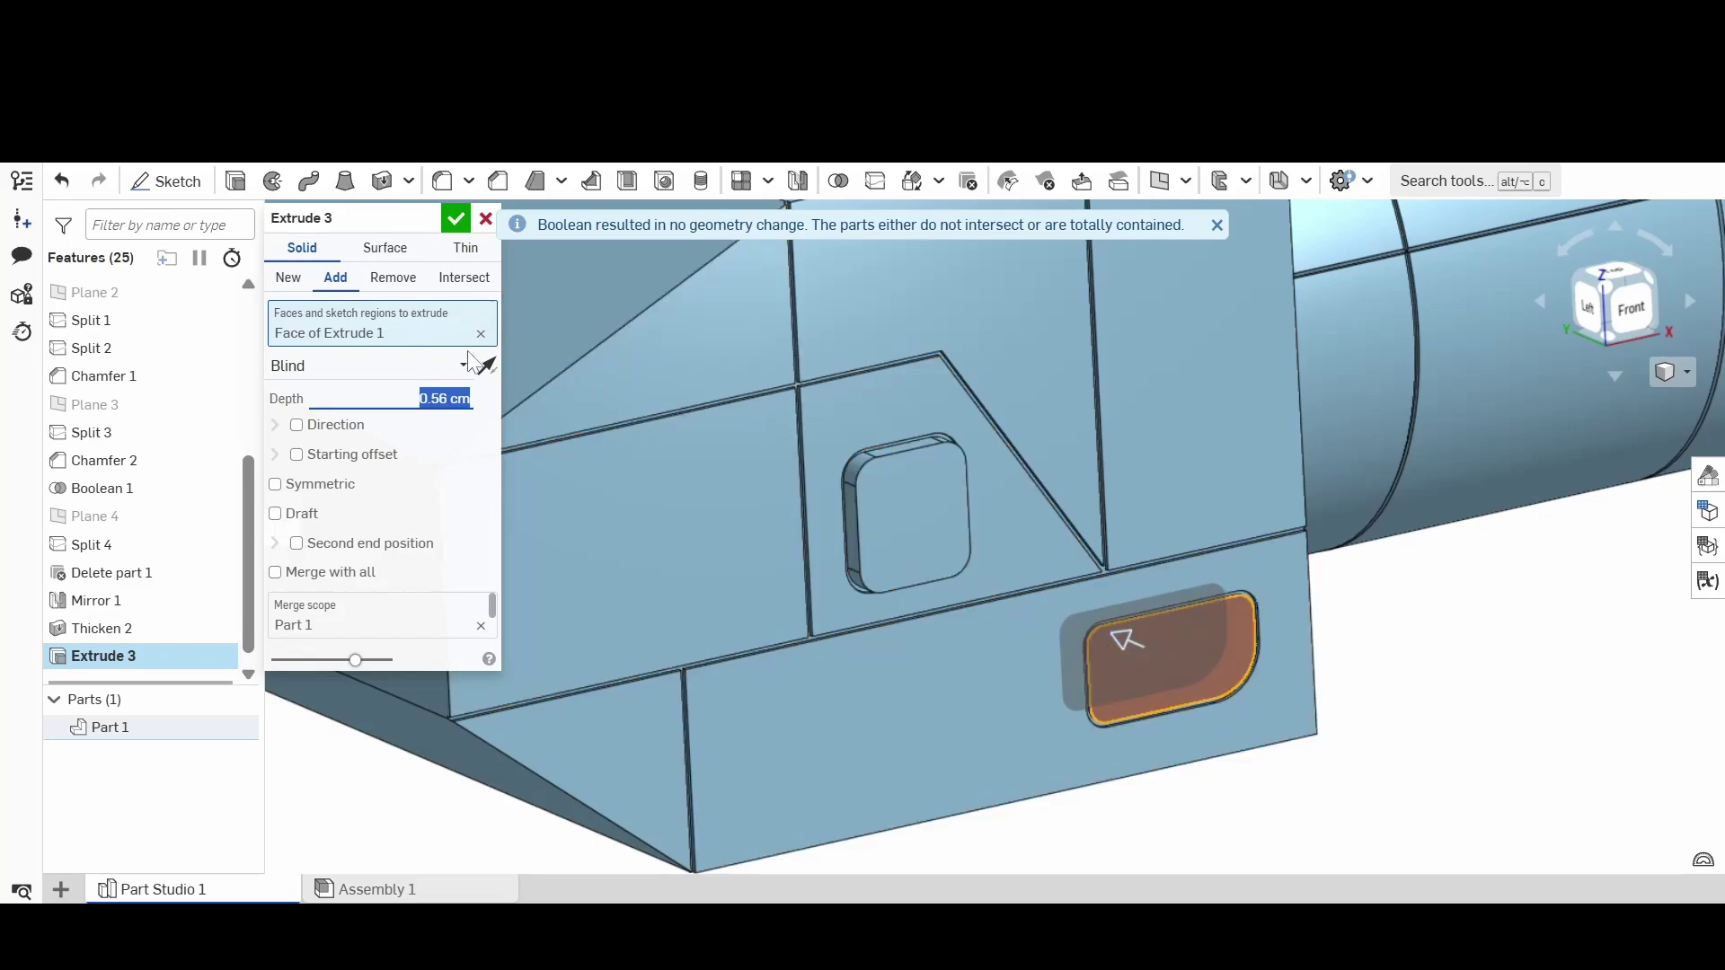
pyautogui.click(390, 279)
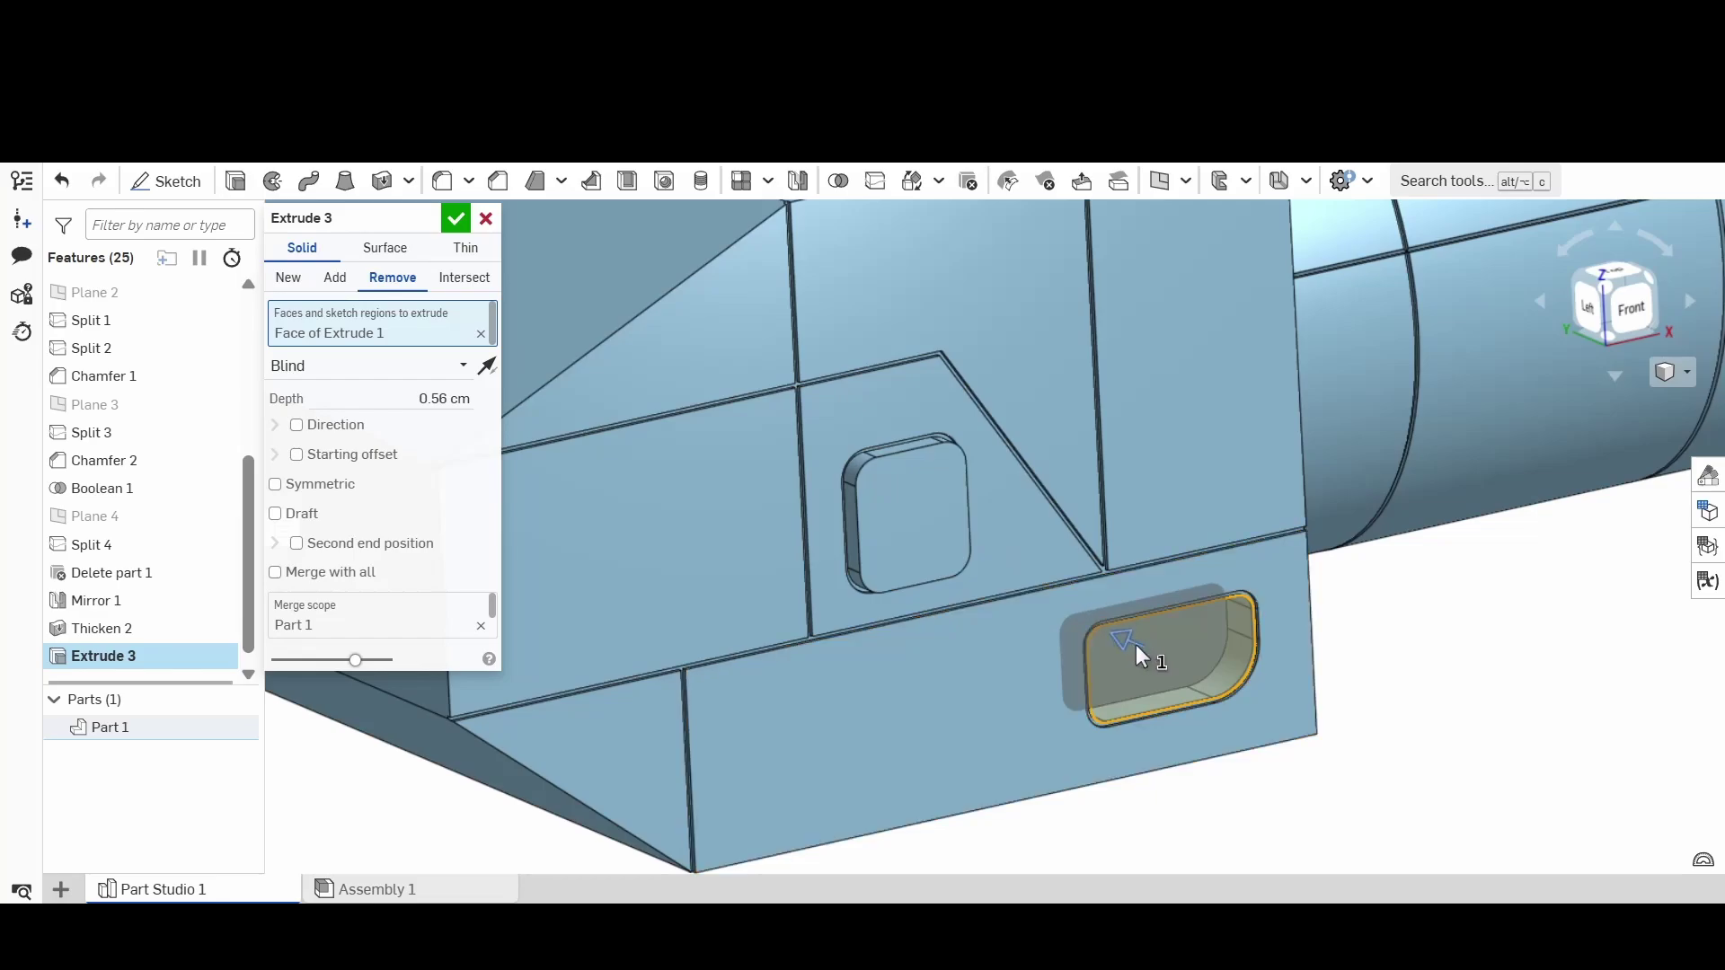
pyautogui.moveTo(1135, 644); pyautogui.dragTo(1146, 650)
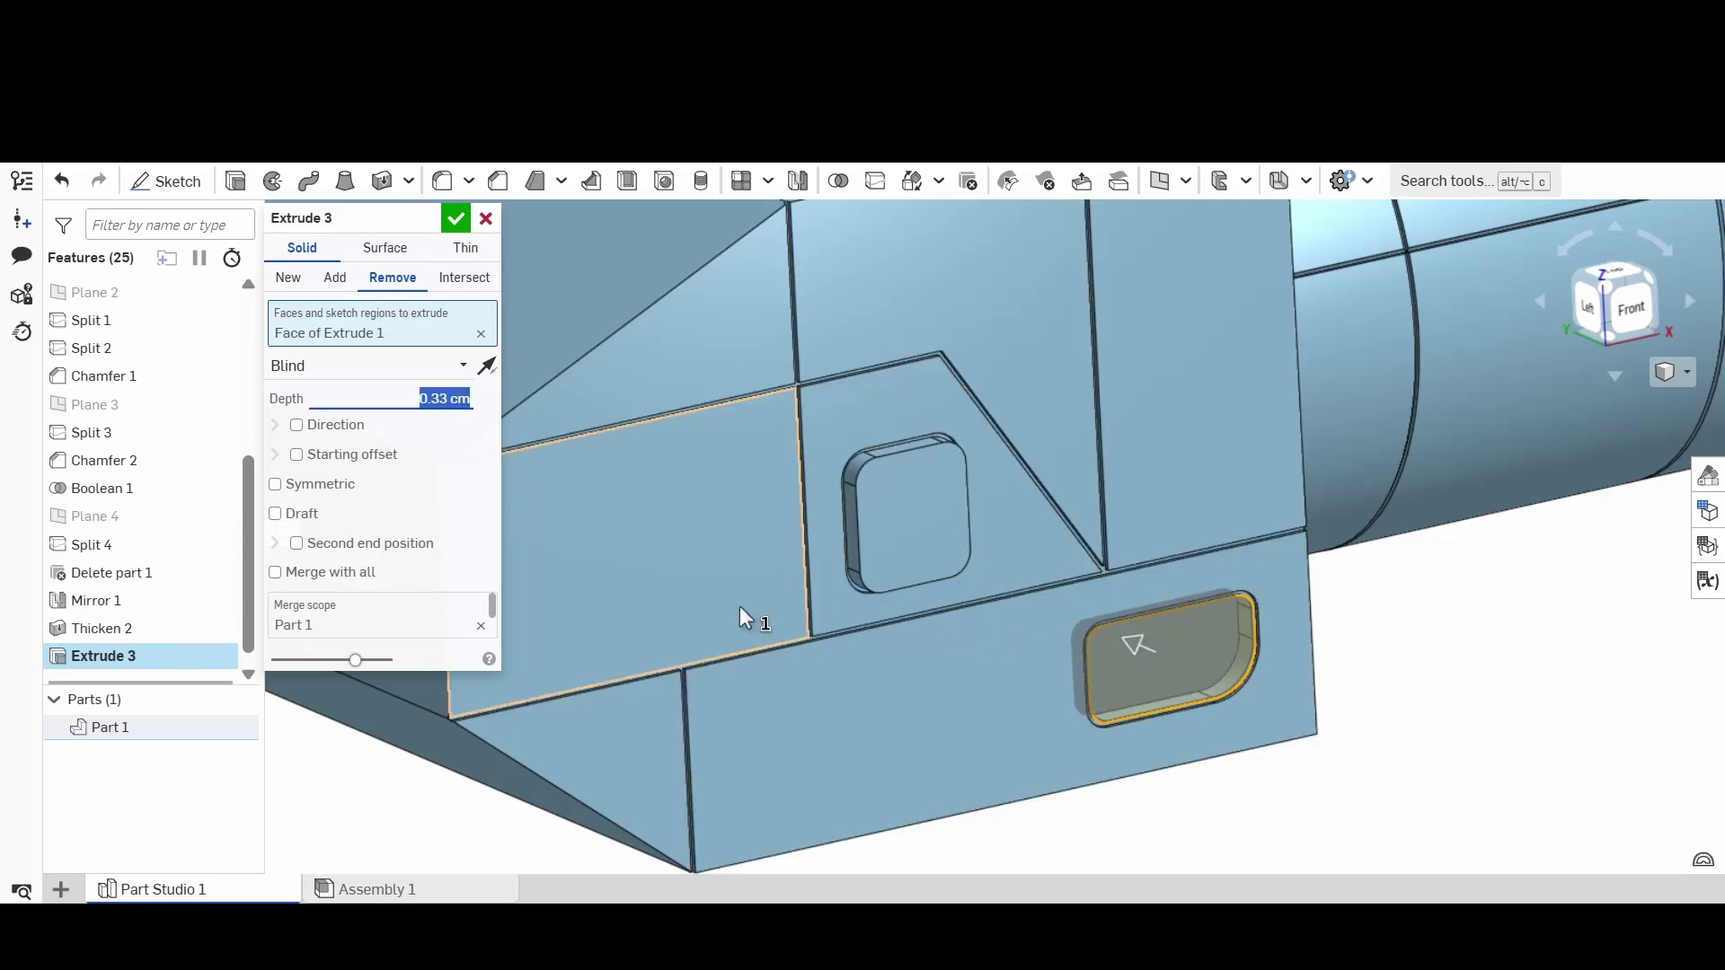
pyautogui.click(456, 226)
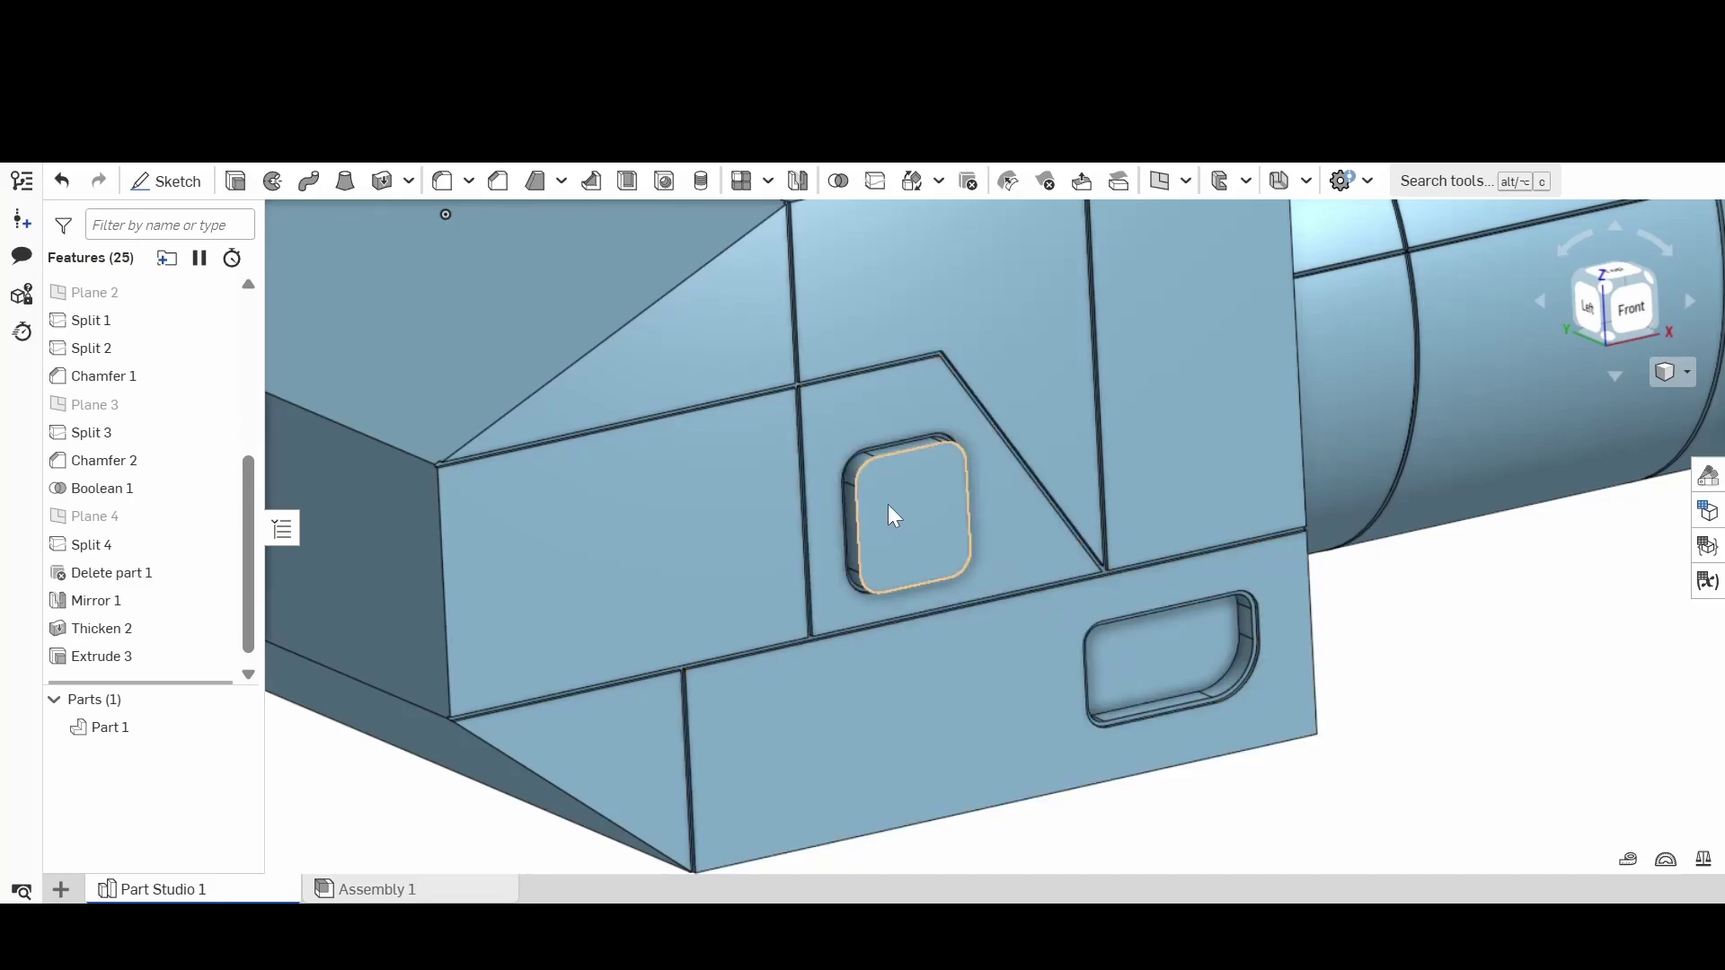
# Step: Chamfer the outer edge of the raised upper panel by 0.15 cm at 45 degrees, with tangent propagation
pyautogui.scroll(2, 887, 504)
pyautogui.scroll(2, 871, 476)
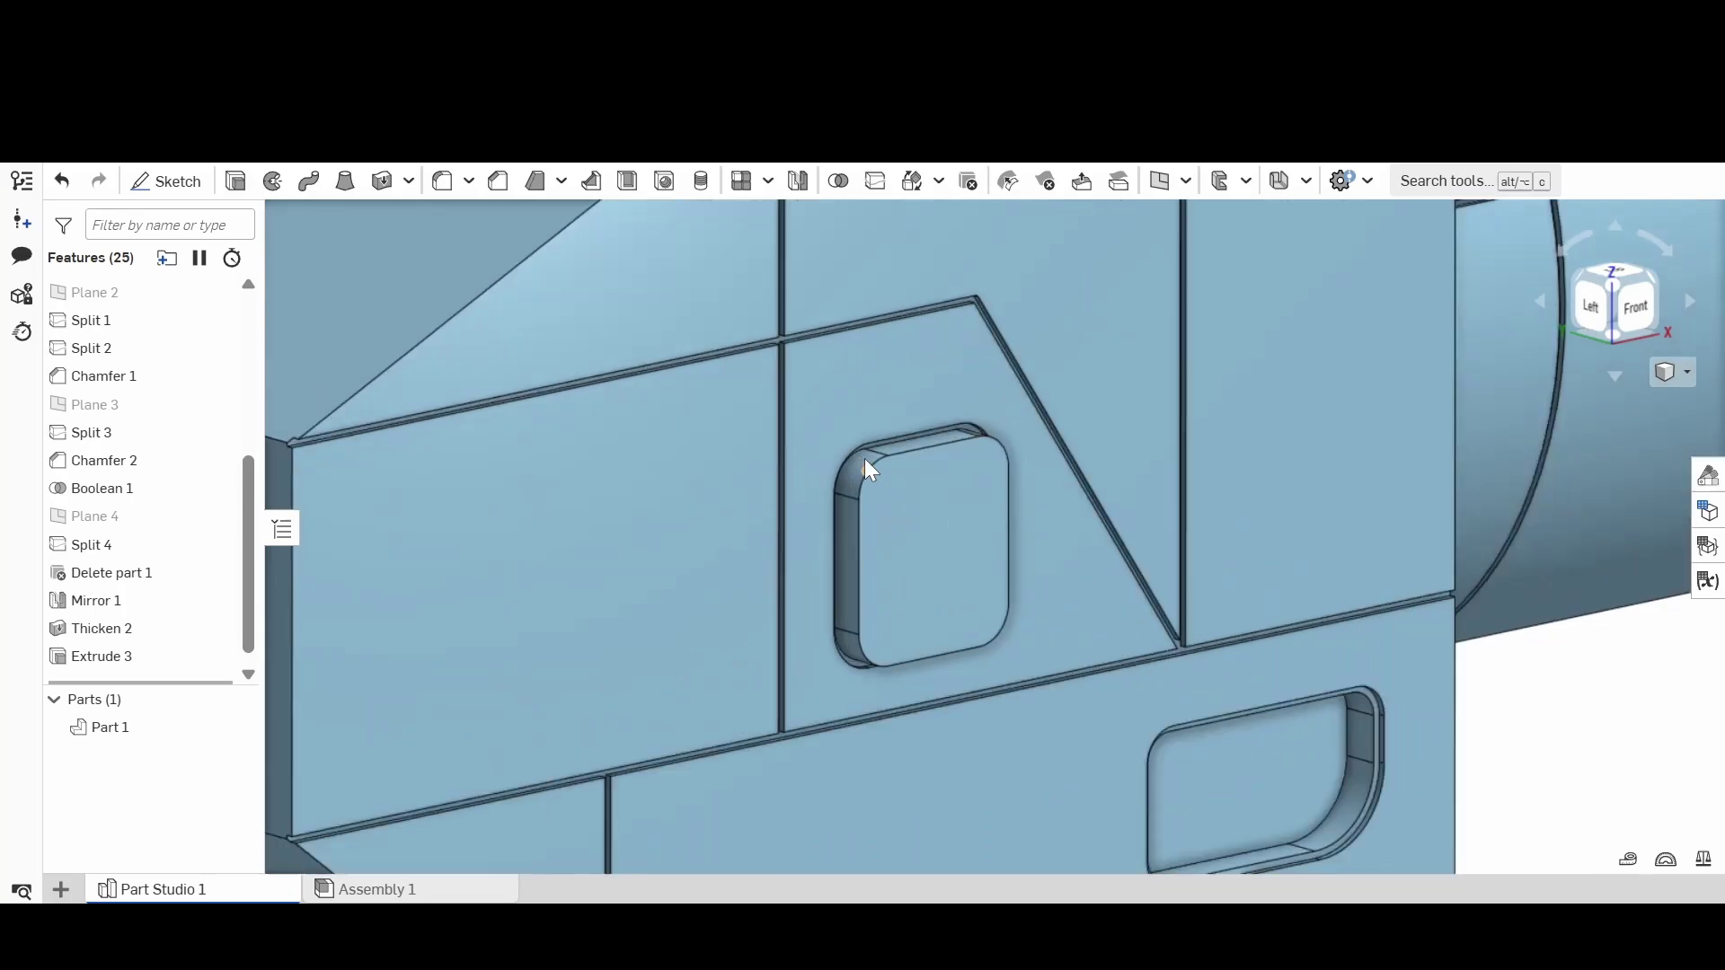
pyautogui.scroll(2, 865, 460)
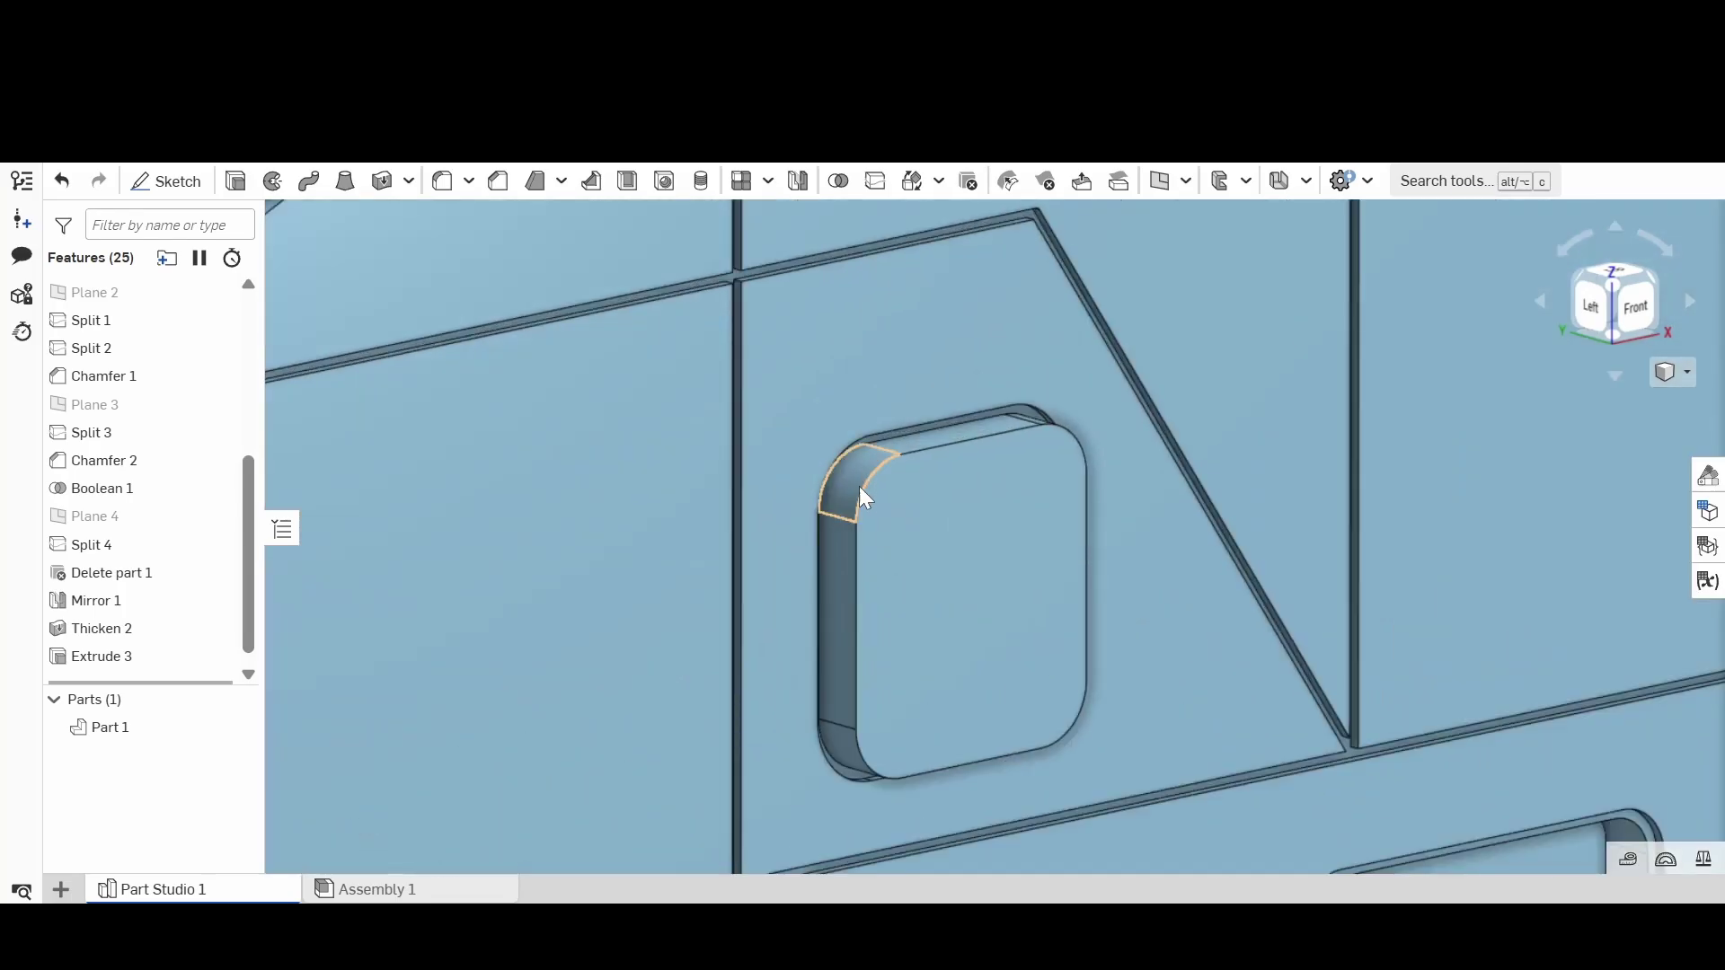
pyautogui.click(498, 180)
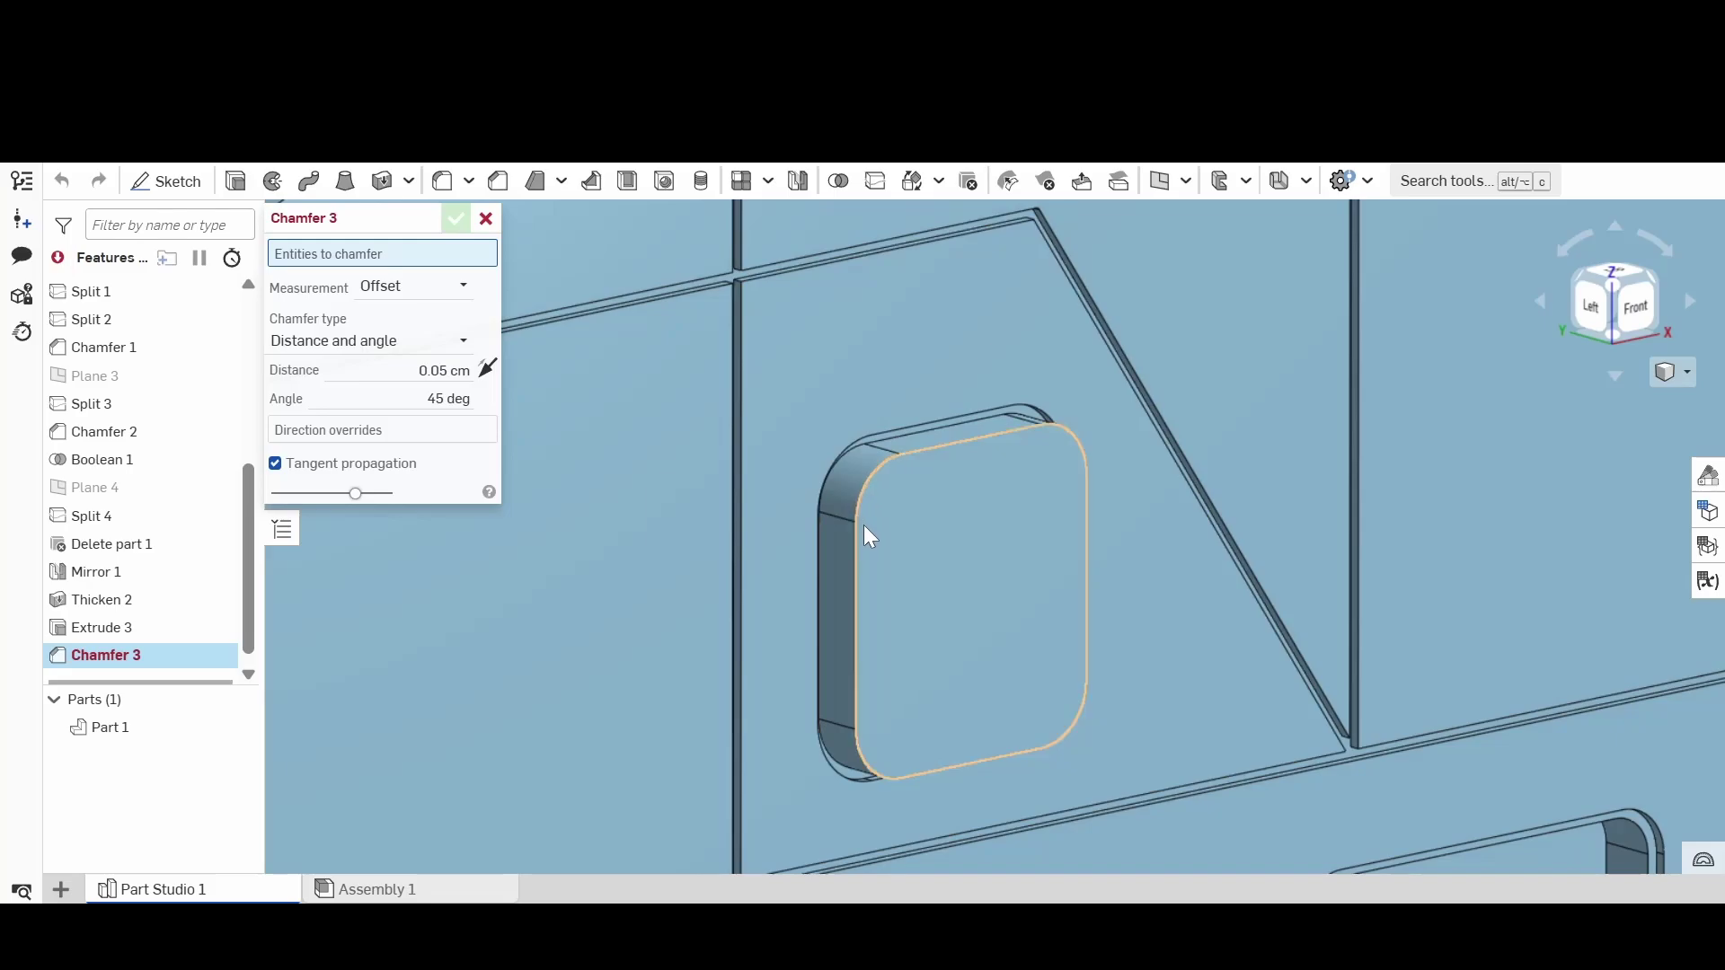
pyautogui.click(857, 499)
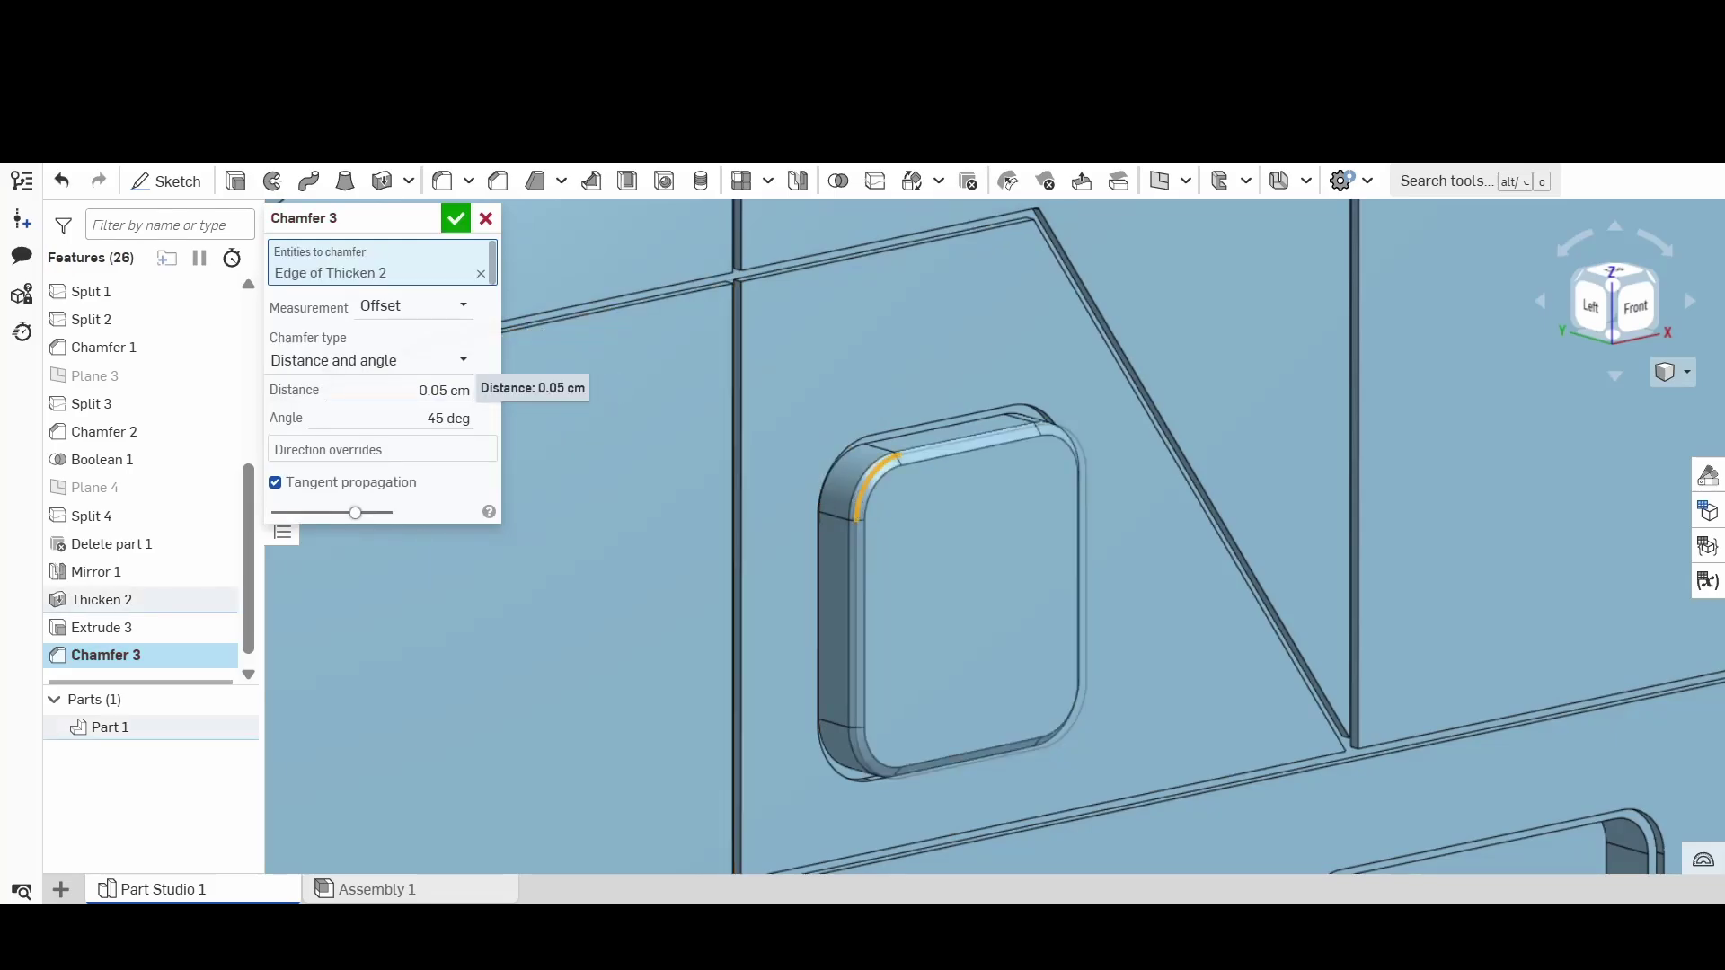
pyautogui.click(443, 390)
pyautogui.press('BackSpace')
pyautogui.press('Return')
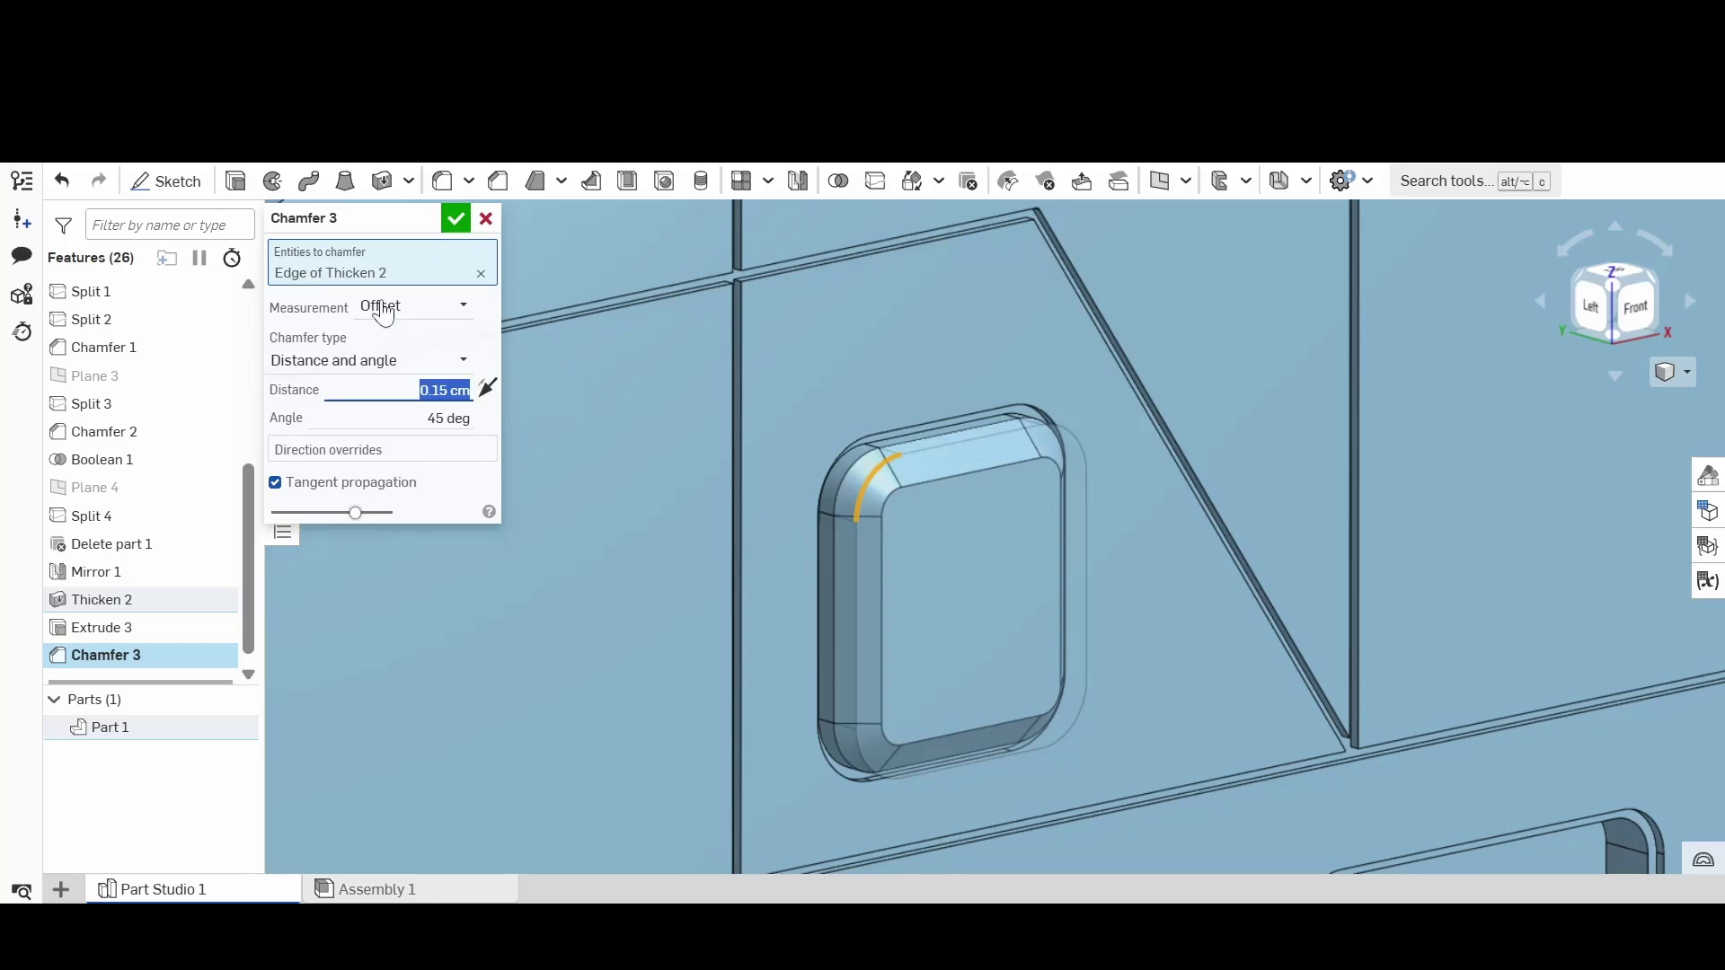
pyautogui.click(457, 218)
pyautogui.scroll(-5, 924, 480)
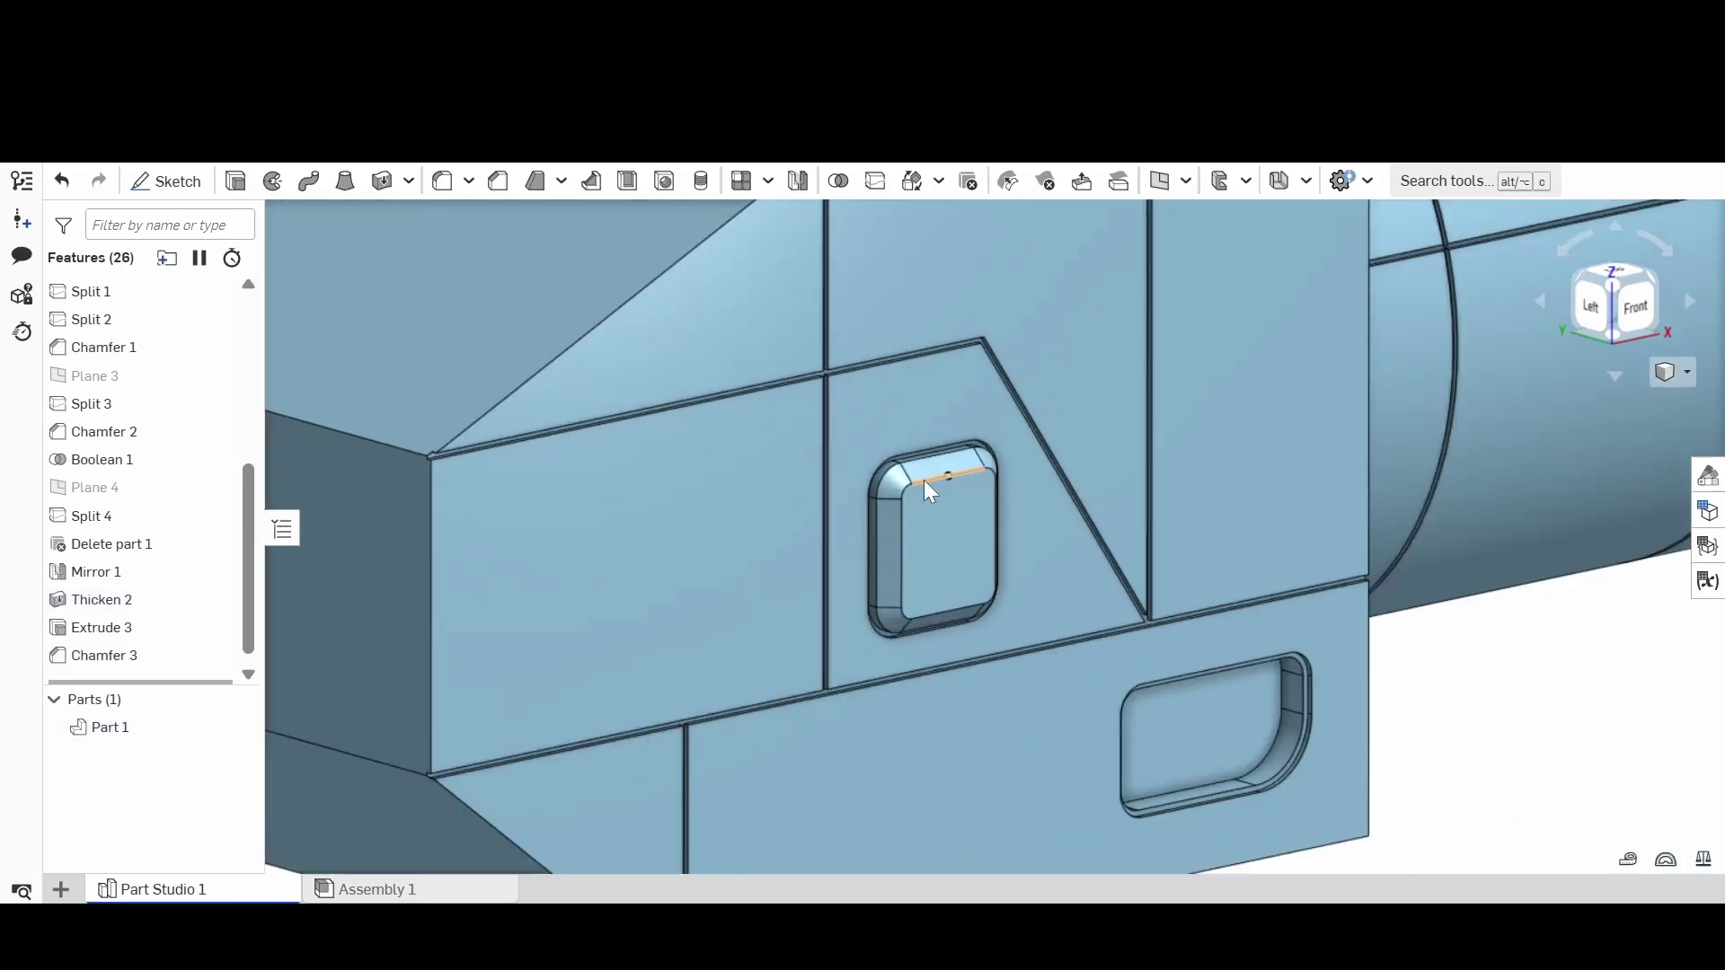
pyautogui.scroll(5, 893, 489)
pyautogui.moveTo(893, 489)
pyautogui.mouseDown(button='right')
pyautogui.moveTo(898, 467)
pyautogui.moveTo(913, 515)
pyautogui.mouseUp(button='right')
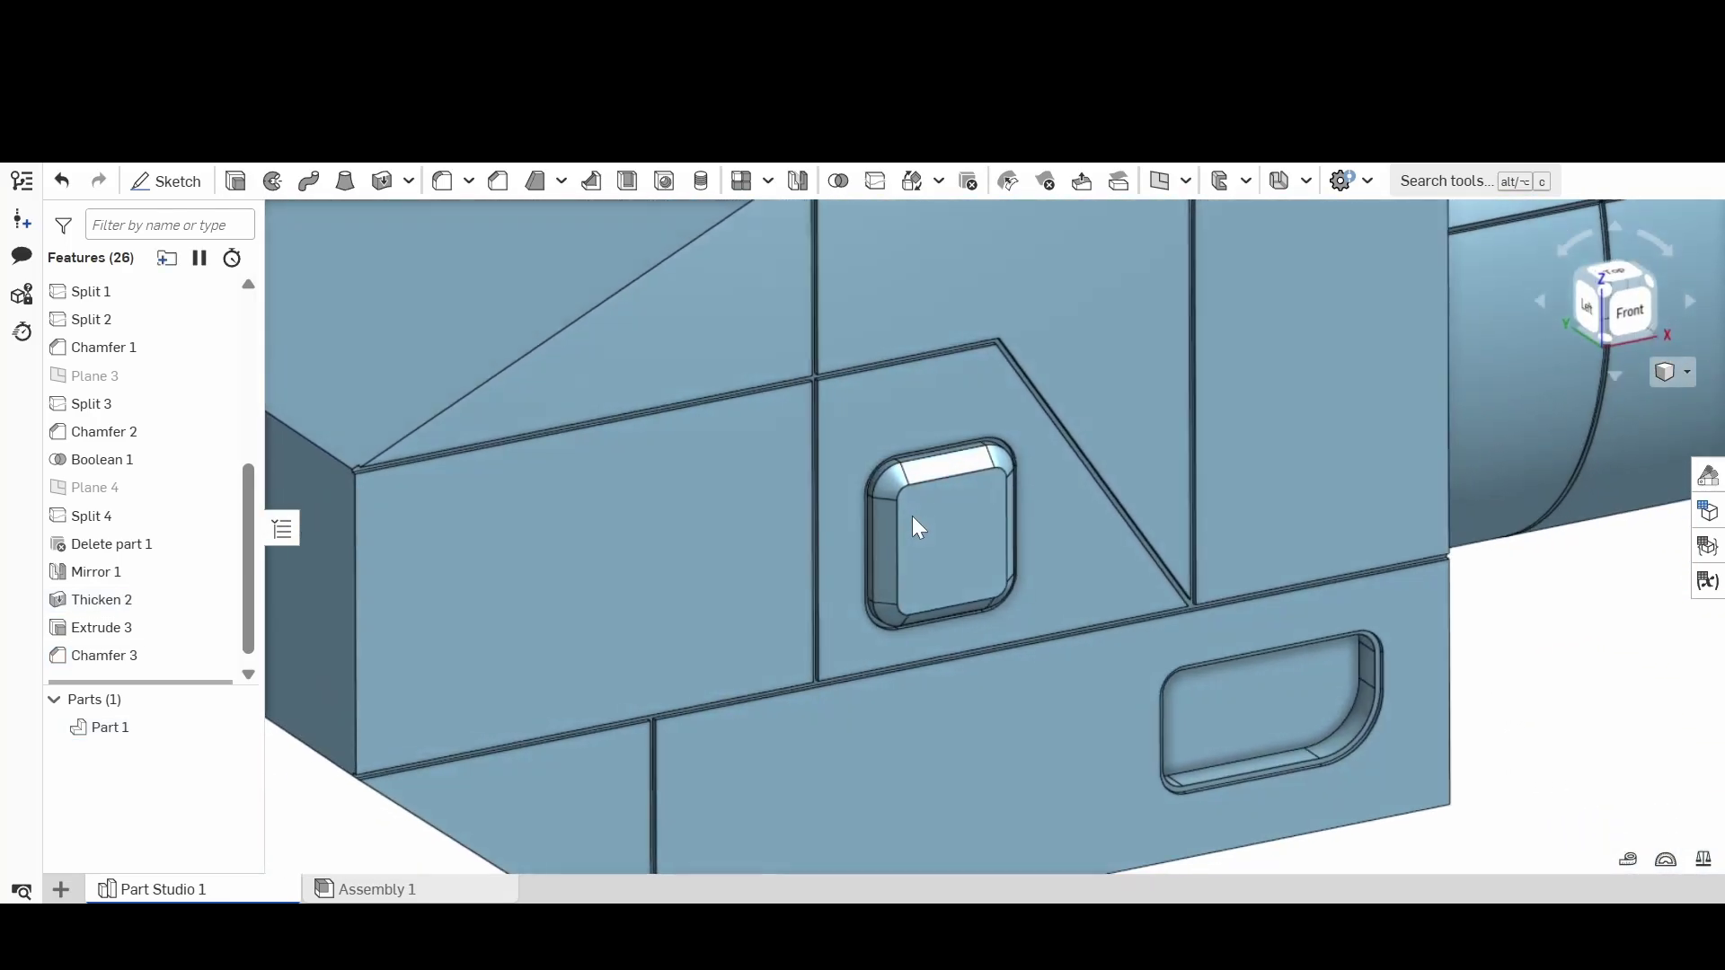
# Step: On the lower recess floor, viewed face-on, sketch an upright rectangle and a flatter one about 0.2 cm high beside it
pyautogui.scroll(-5, 917, 519)
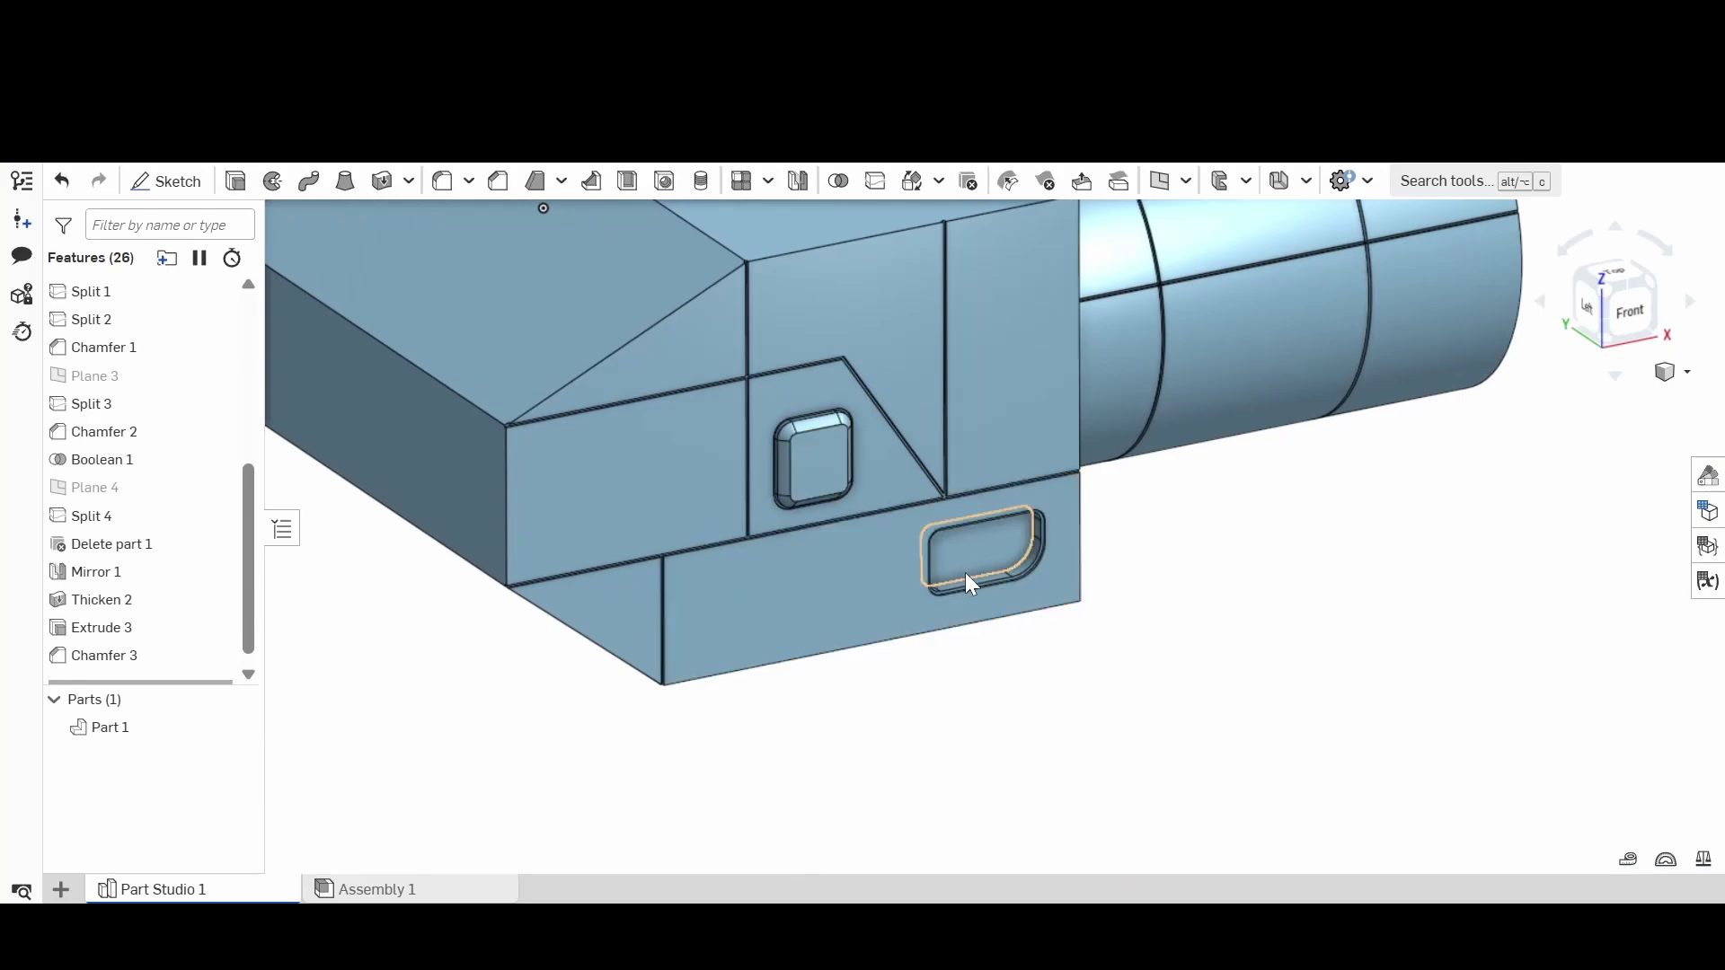
pyautogui.moveTo(966, 548); pyautogui.dragTo(939, 535, button='right')
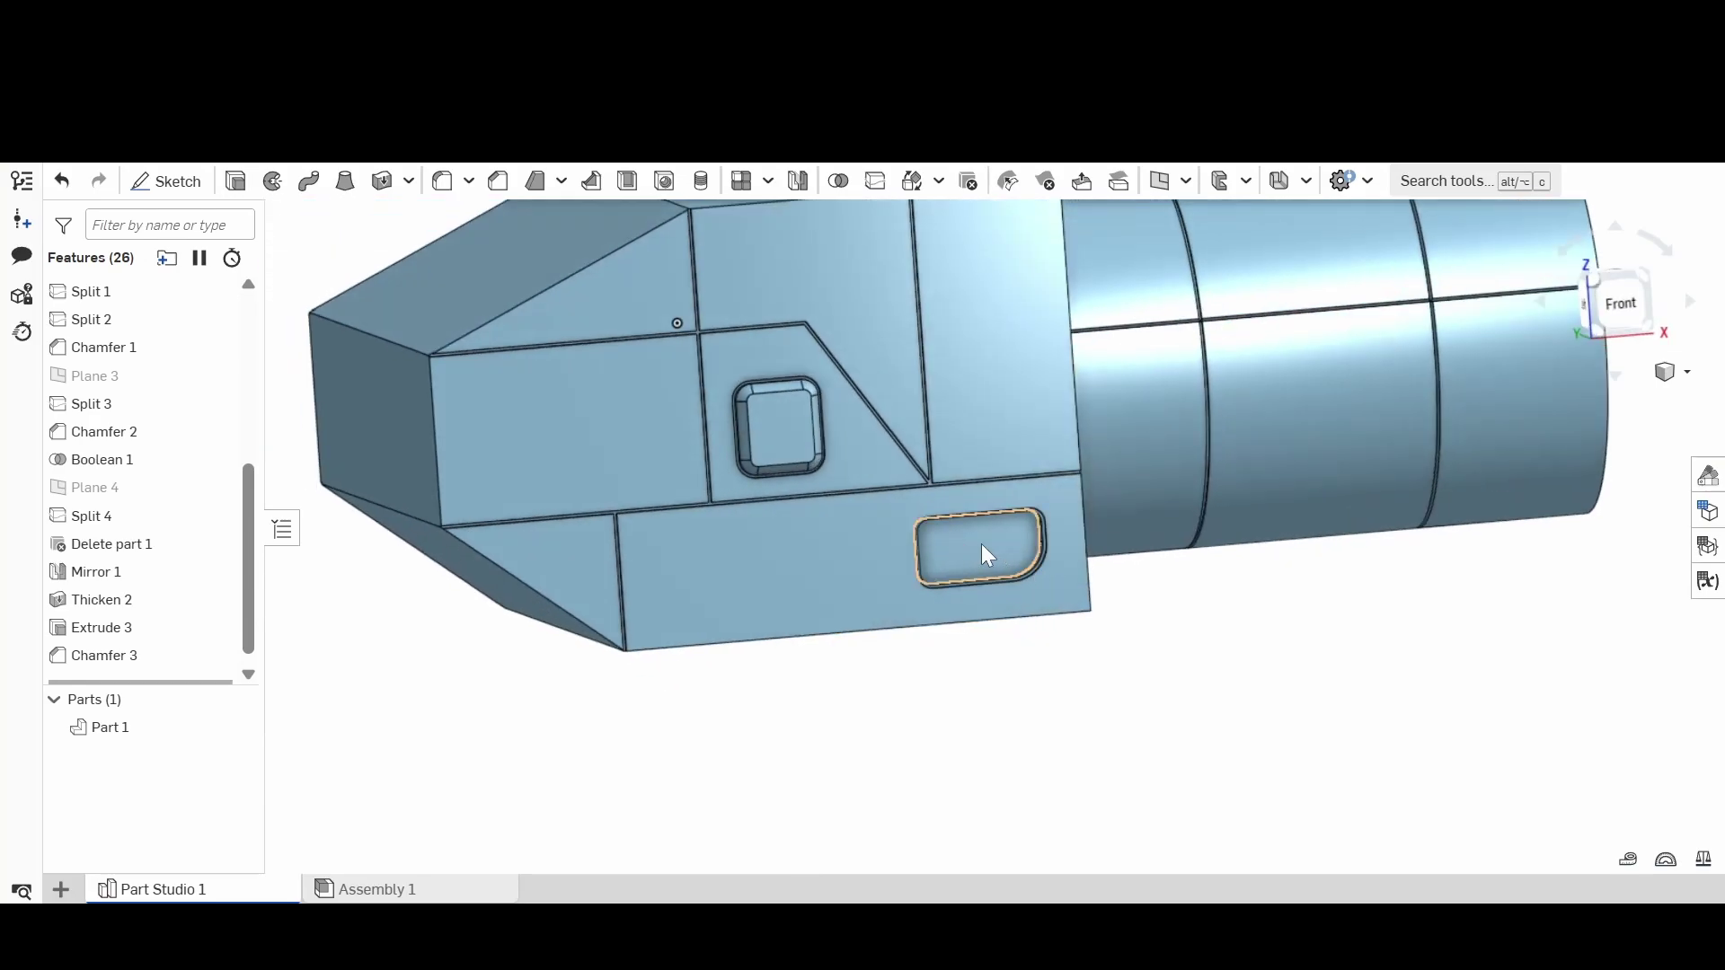
pyautogui.scroll(3, 961, 537)
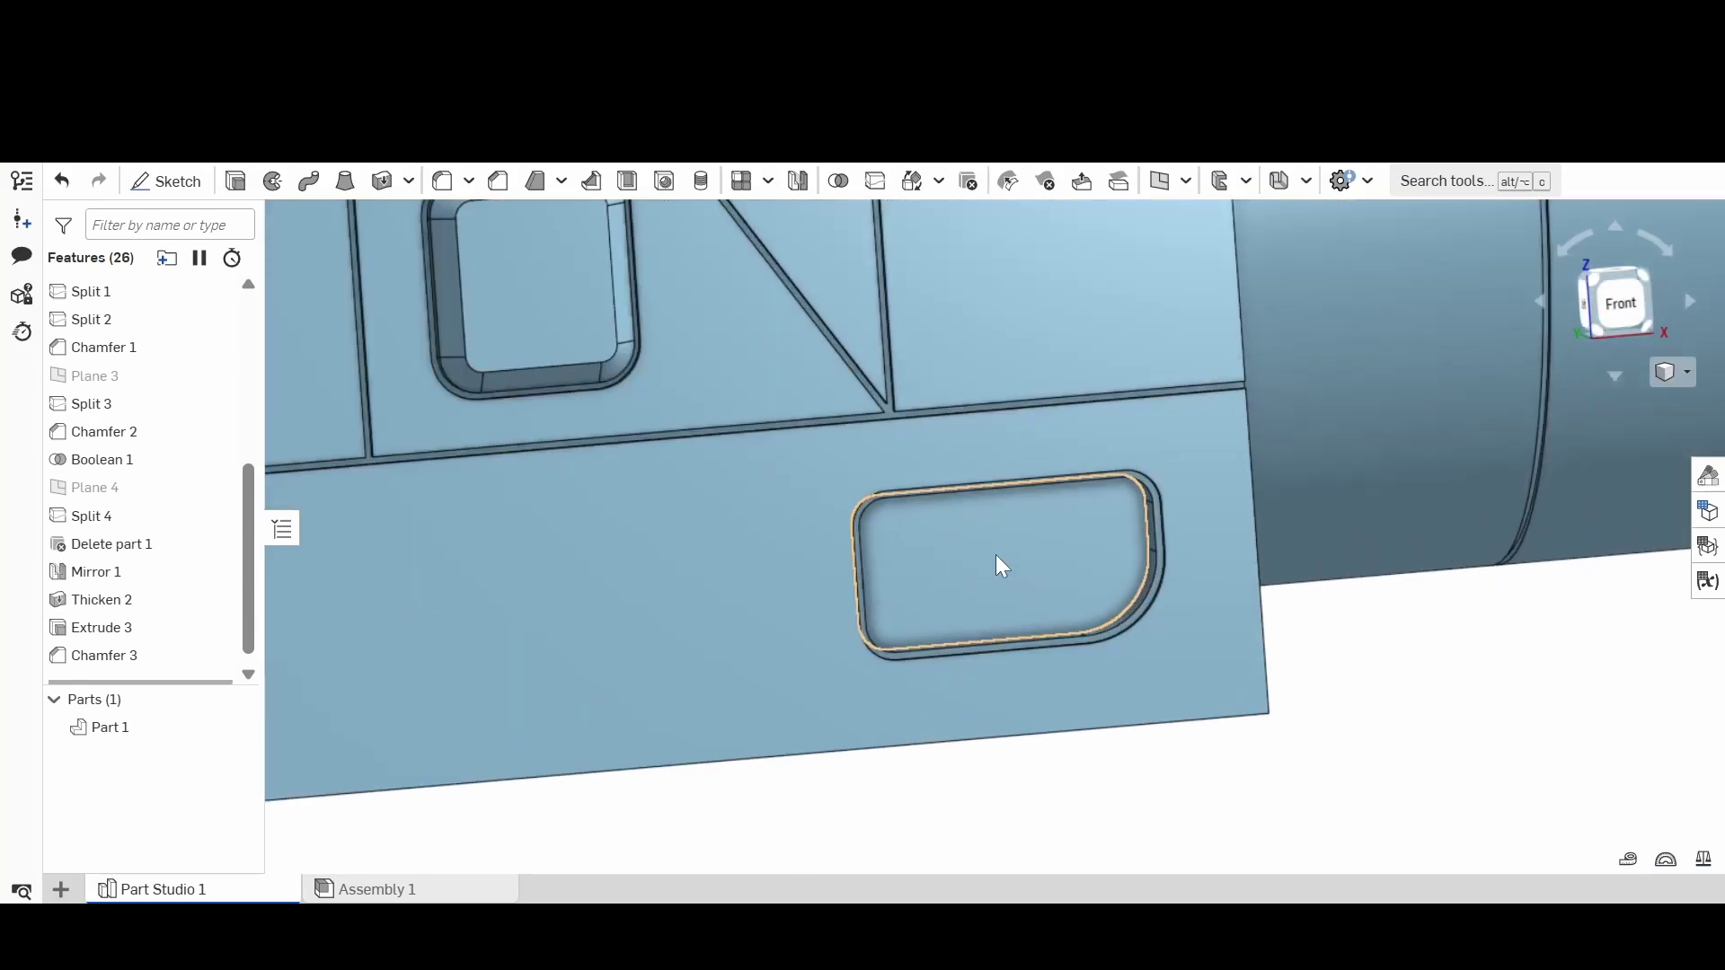
pyautogui.rightClick(996, 554)
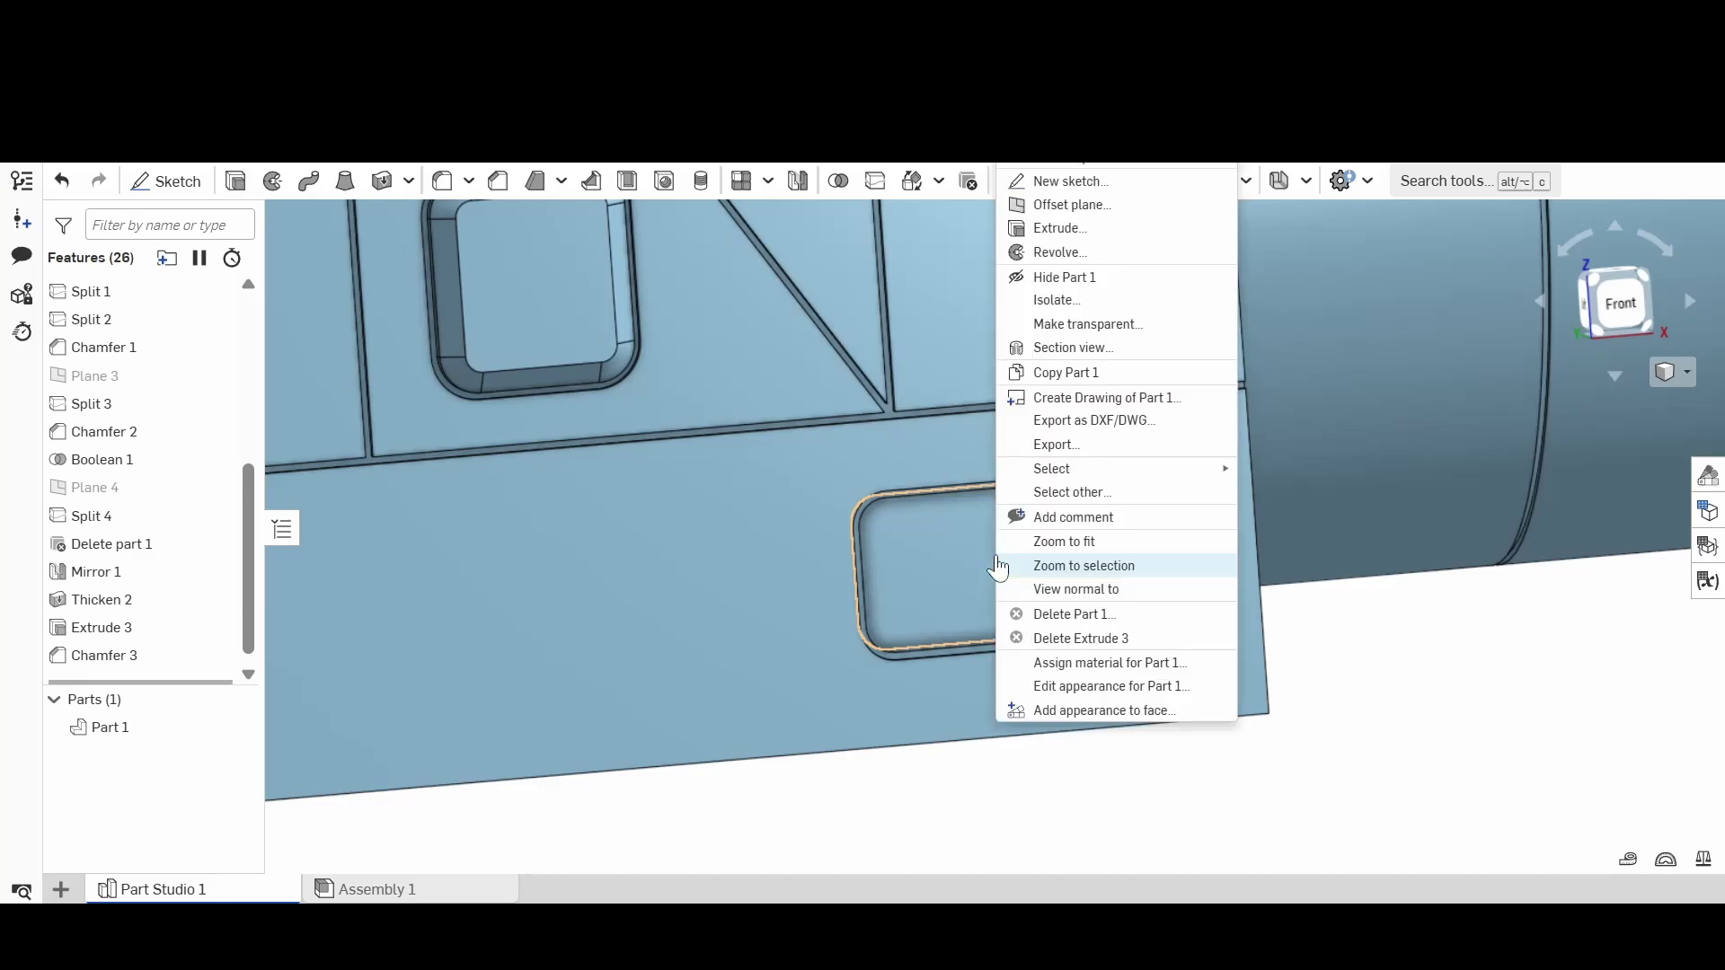
pyautogui.click(1080, 599)
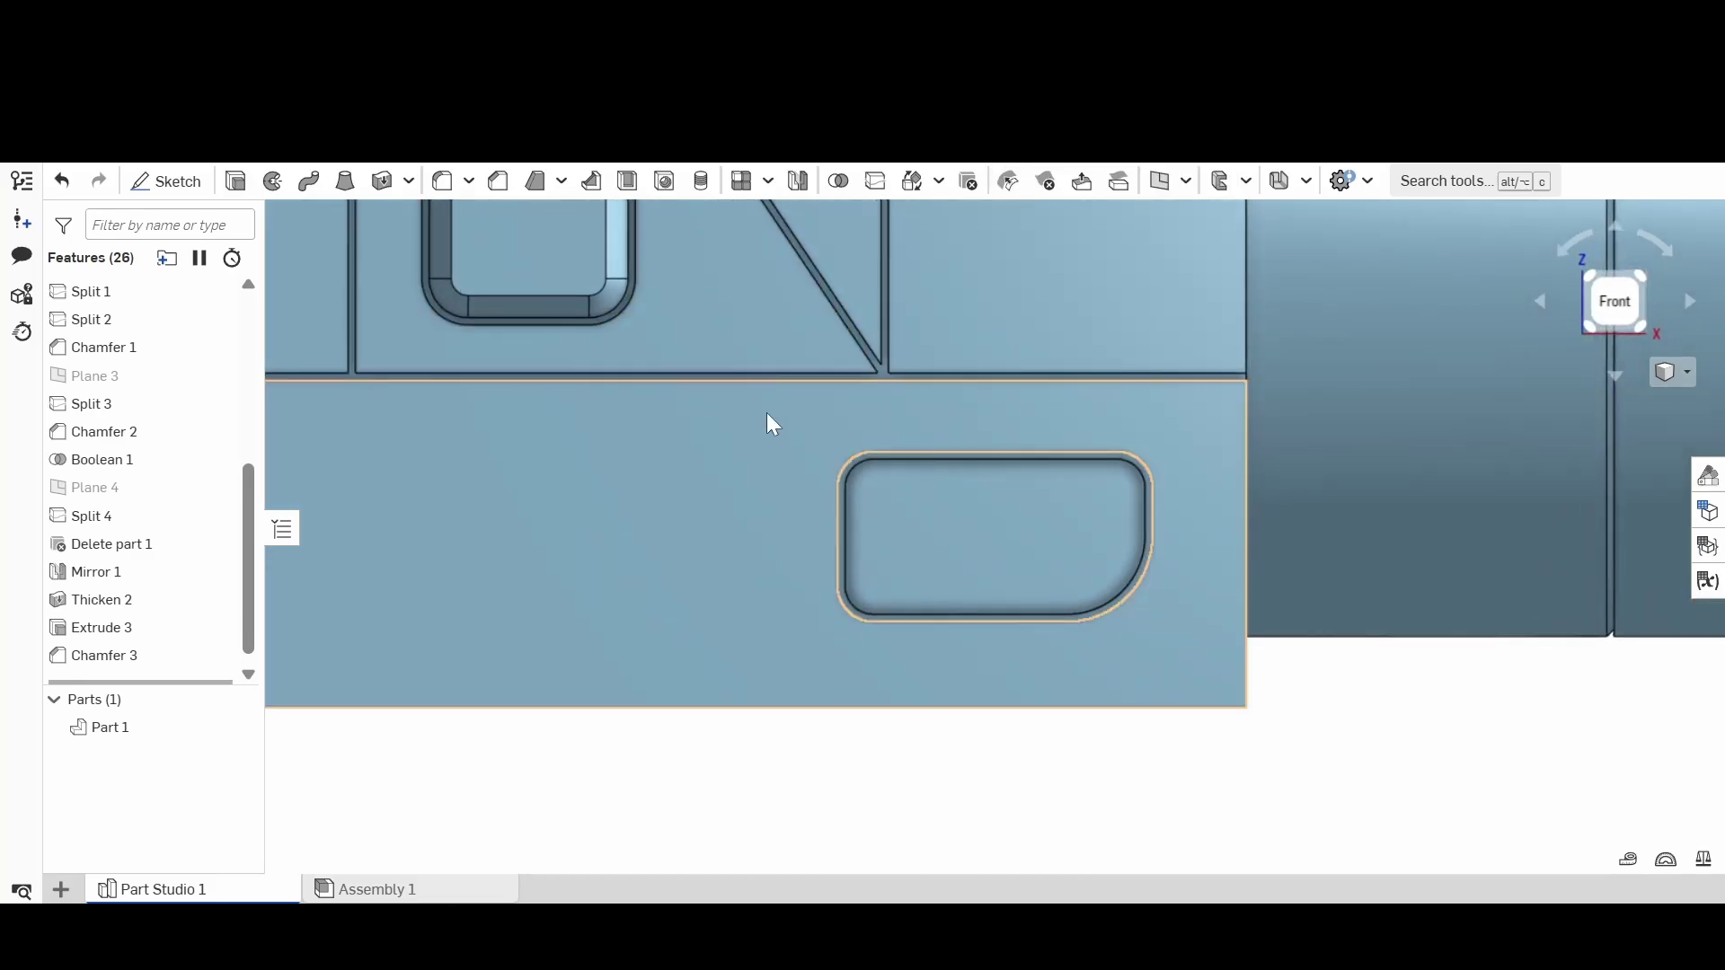
pyautogui.click(929, 532)
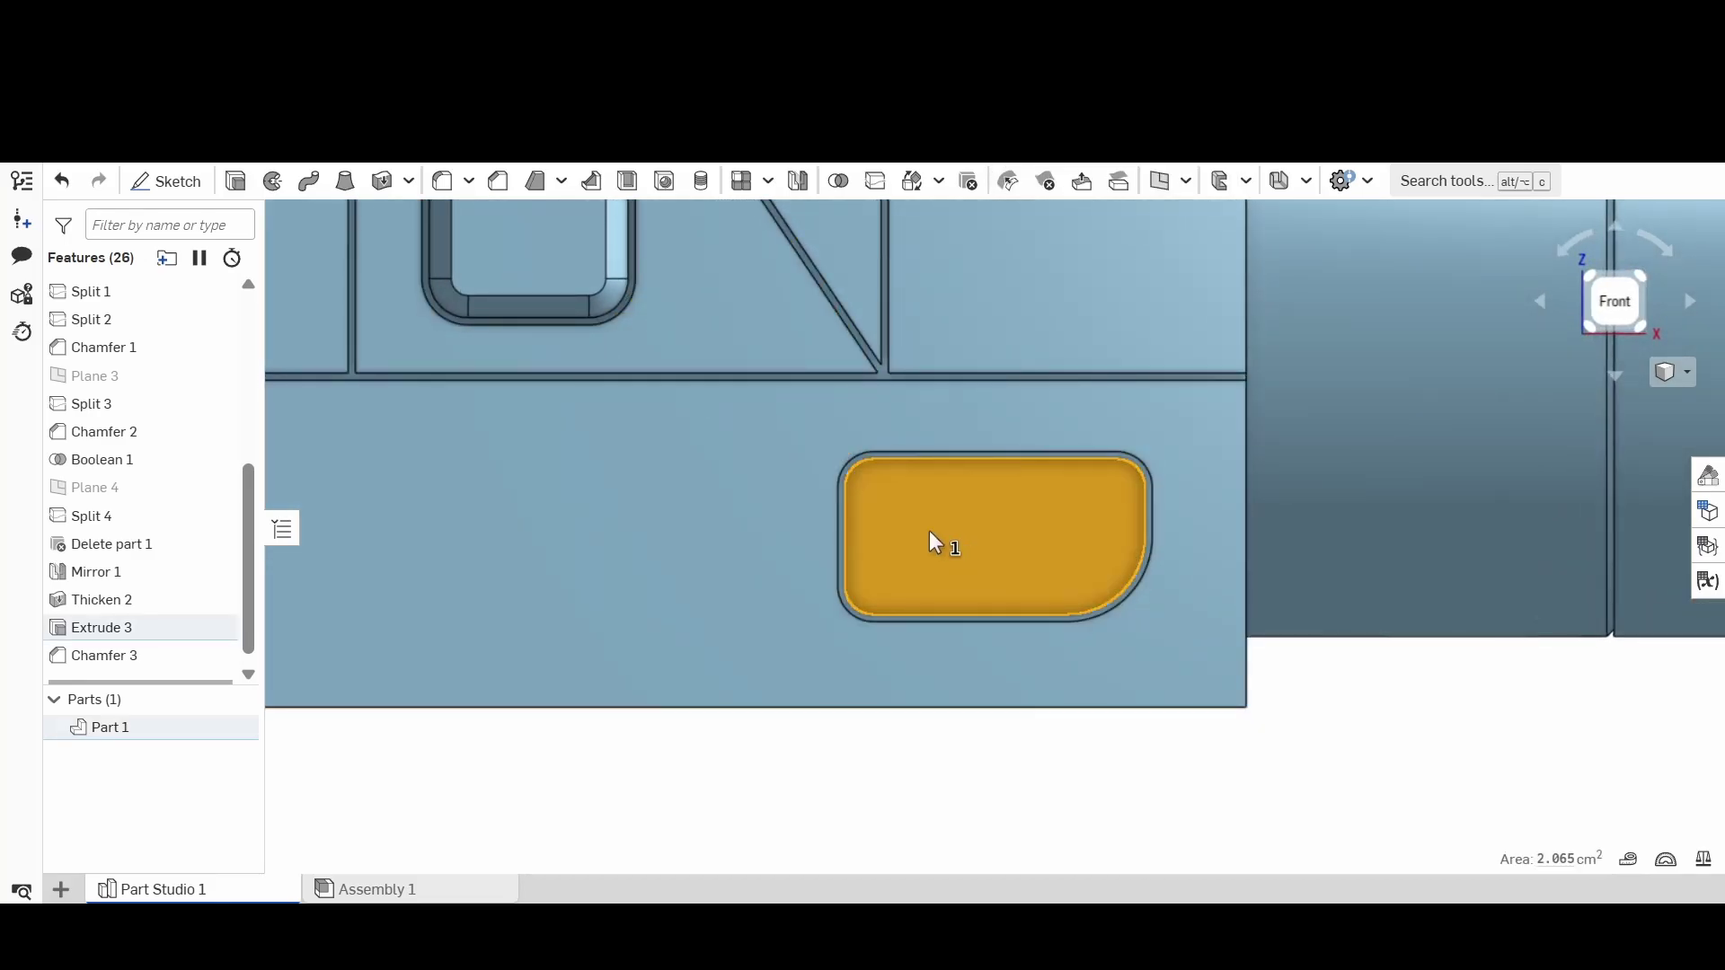
pyautogui.click(183, 187)
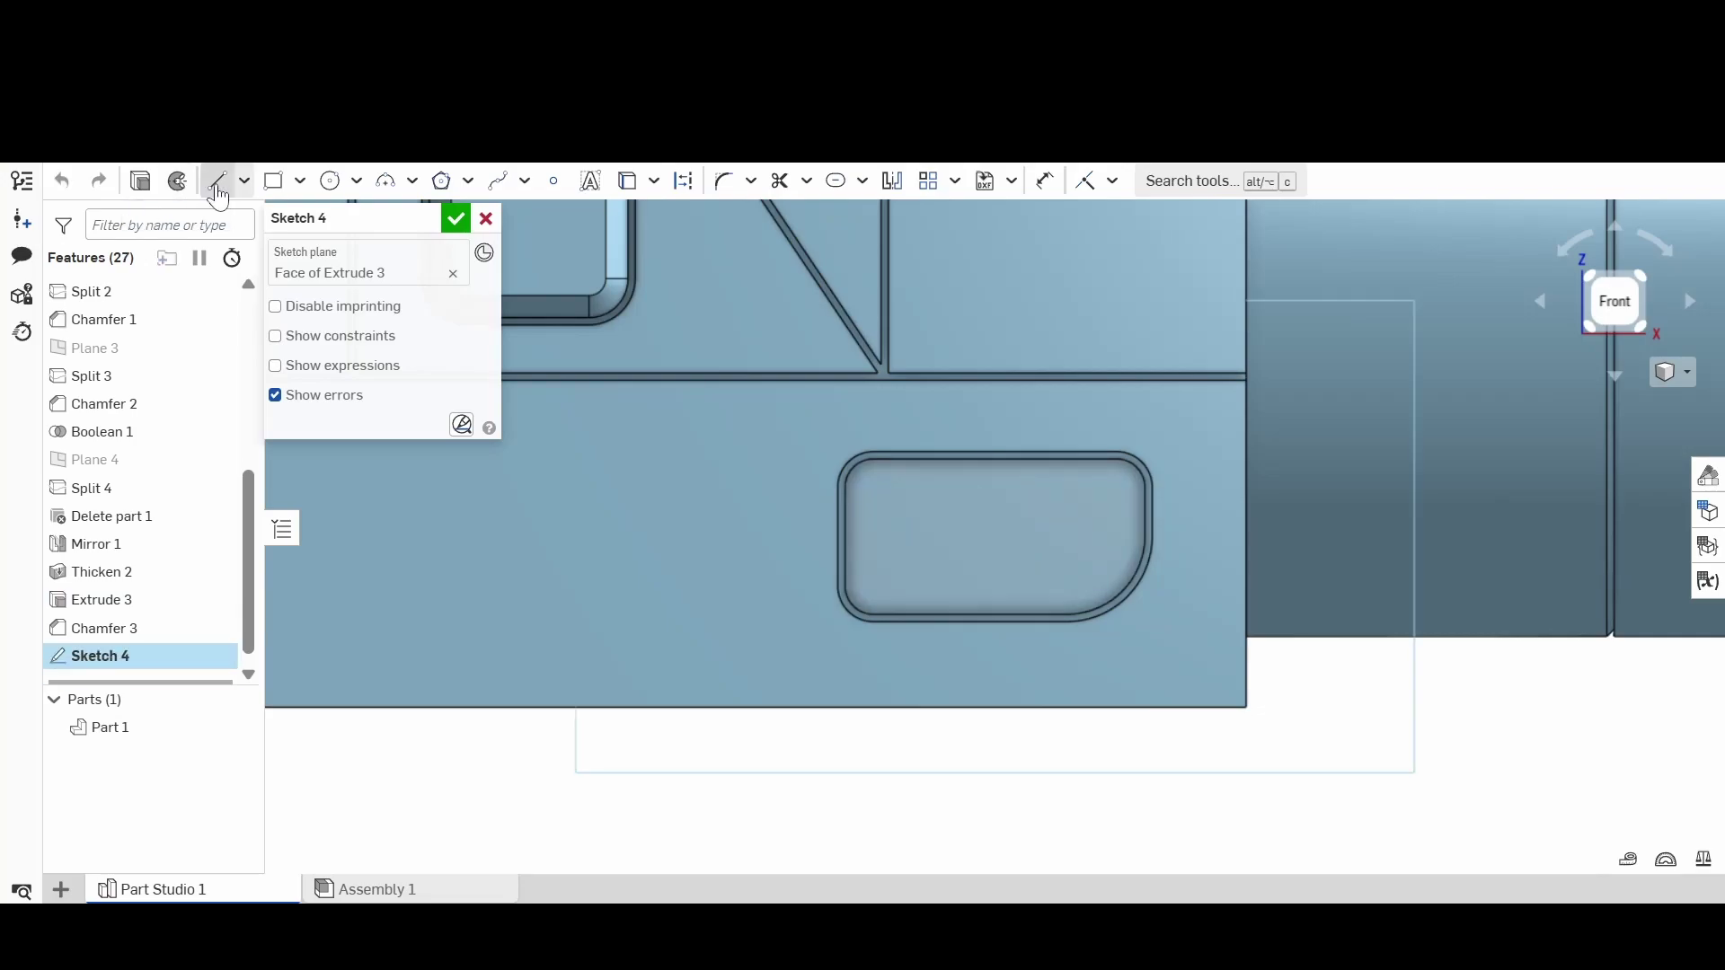
pyautogui.click(272, 184)
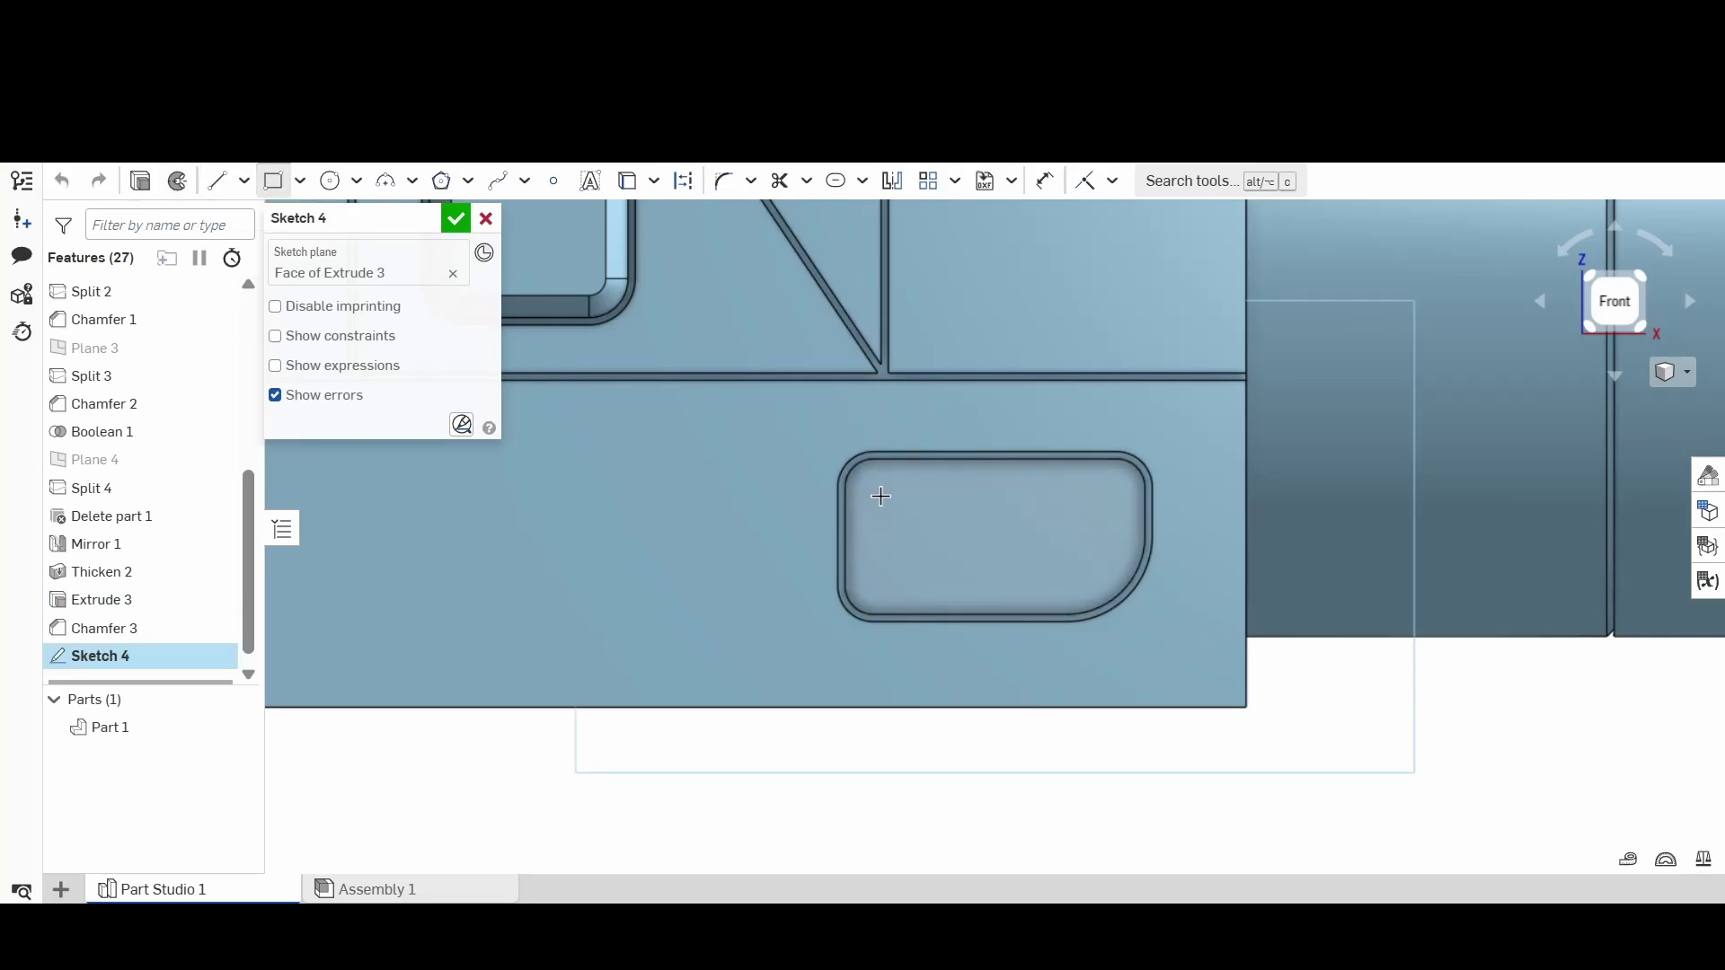
pyautogui.click(881, 496)
pyautogui.click(940, 574)
pyautogui.click(970, 496)
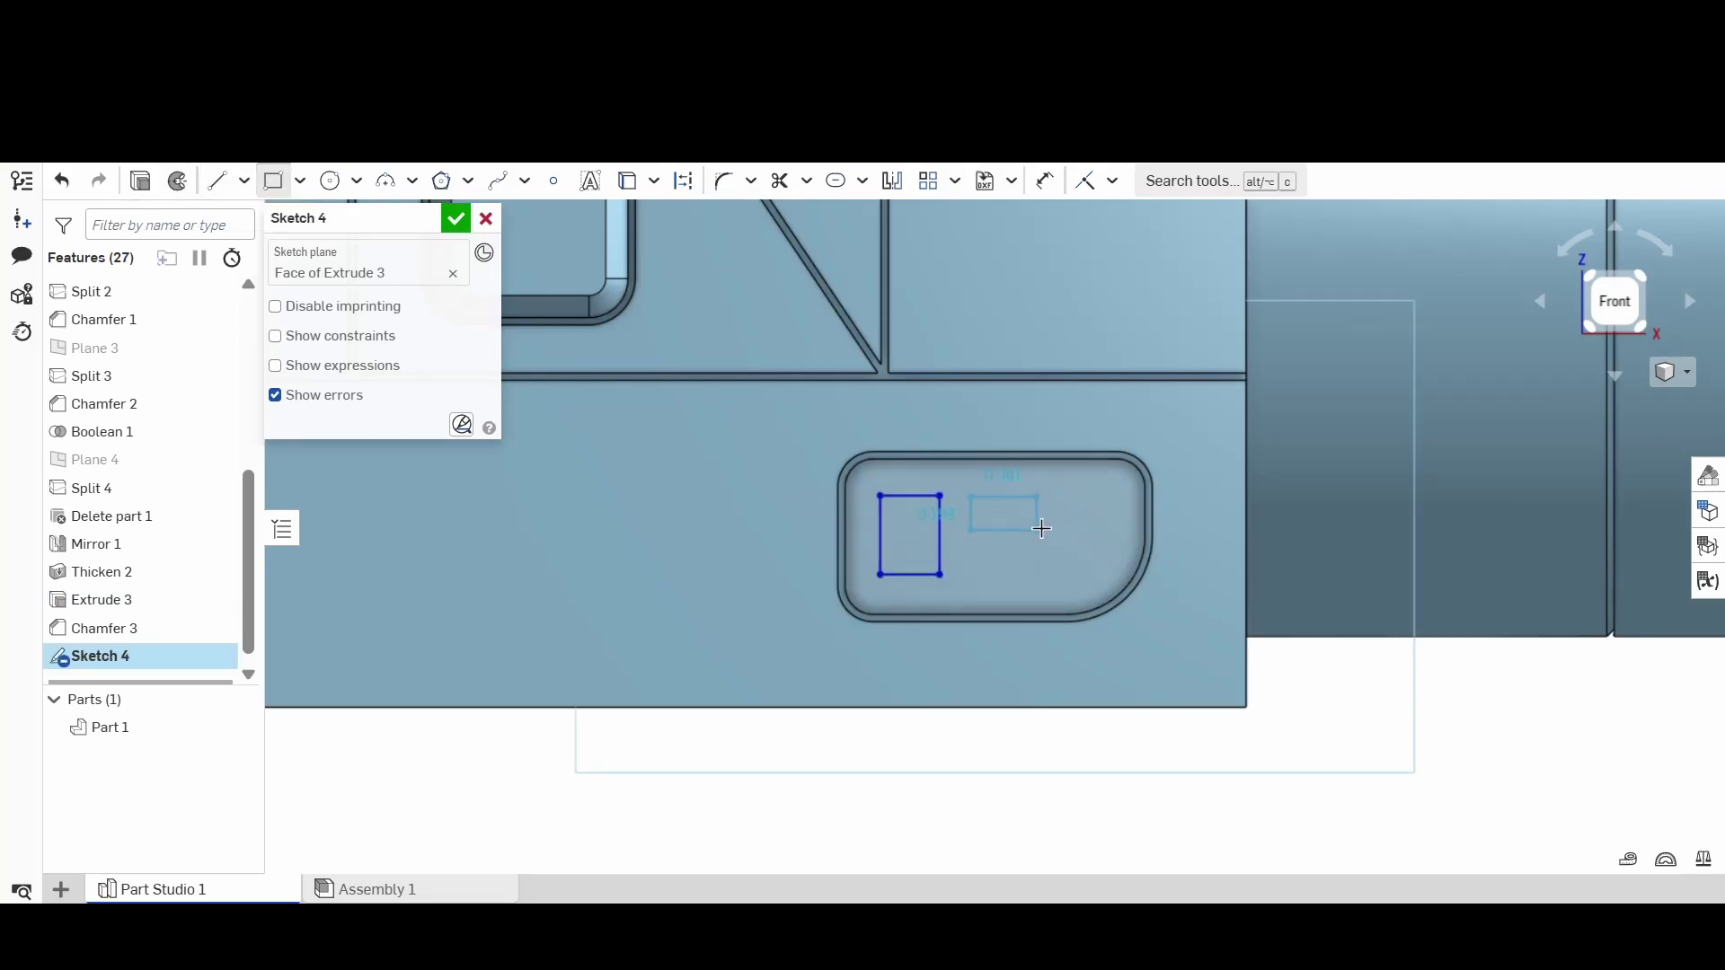
pyautogui.click(1051, 526)
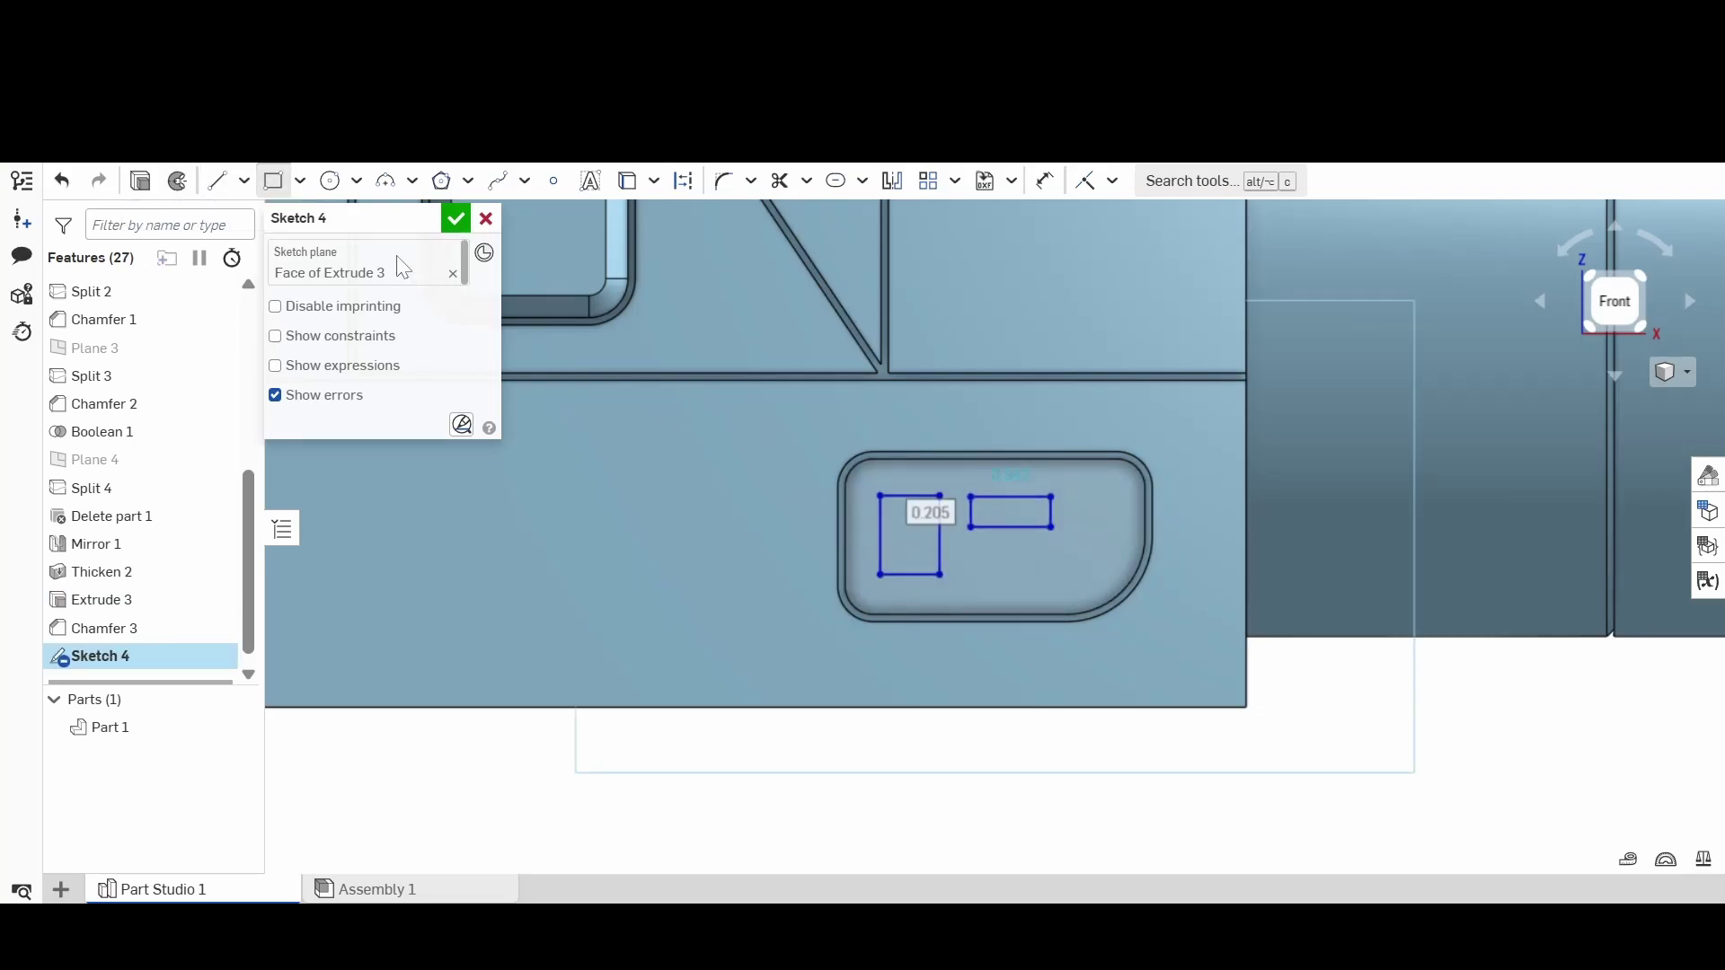
# Step: Add two circles about 0.31 cm and 0.28 cm in diameter, below and beside the flatter rectangle, and finish the sketch
pyautogui.click(330, 184)
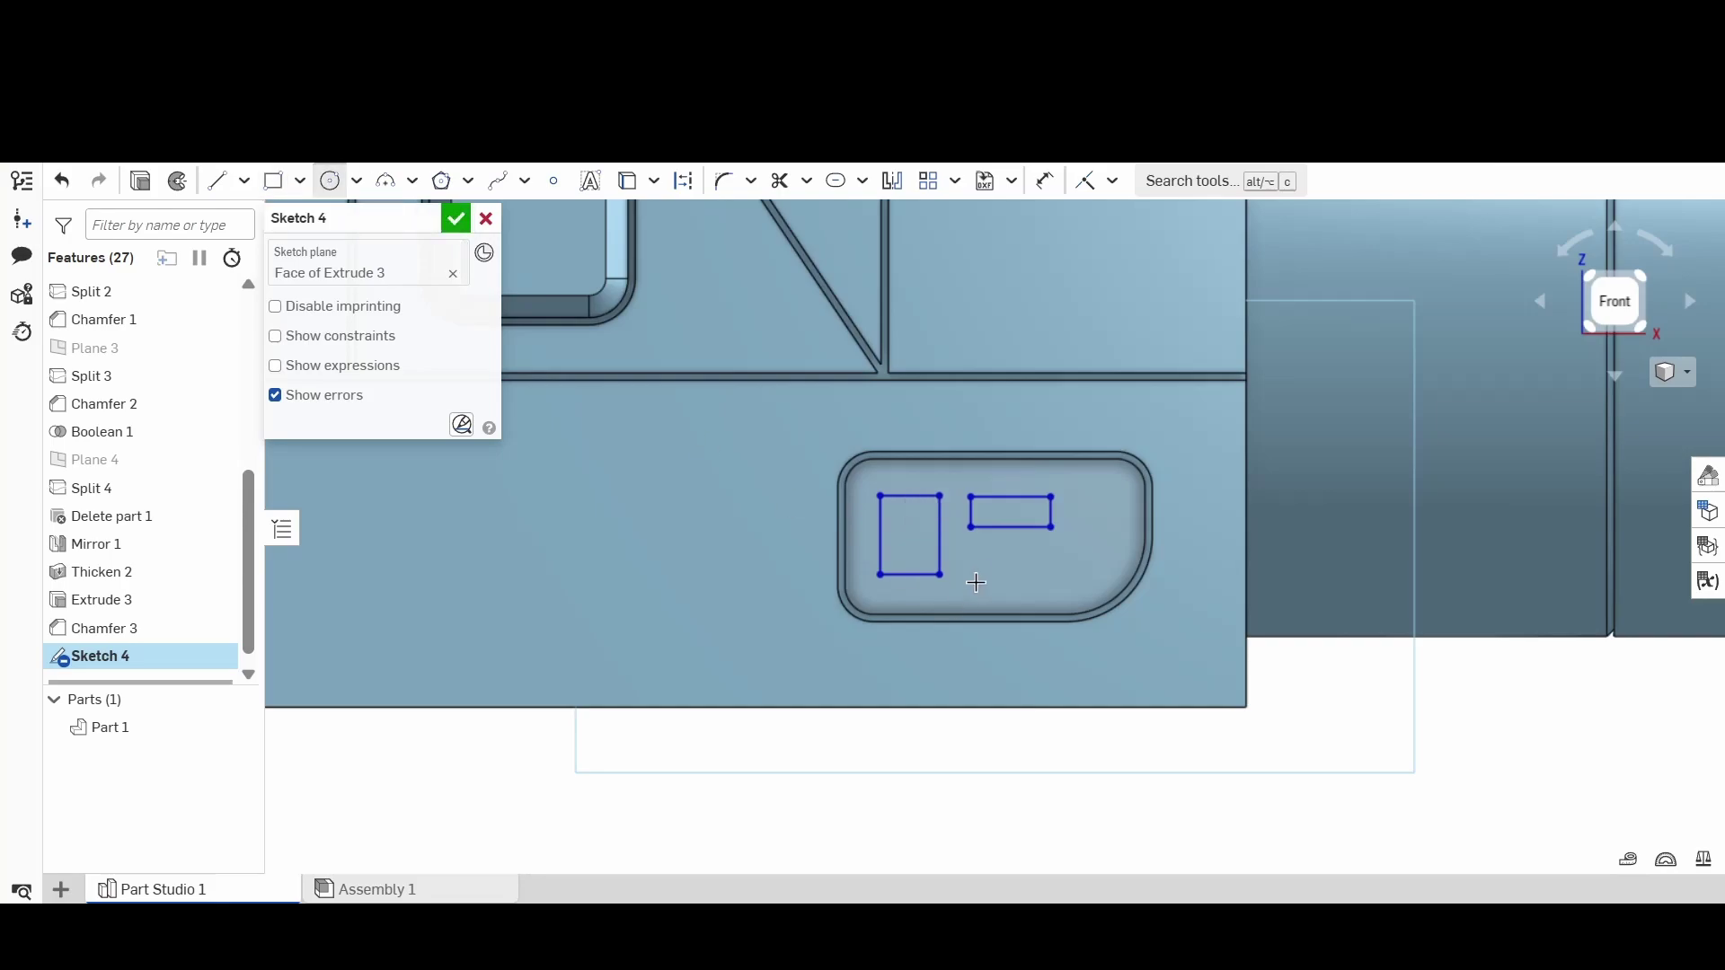
pyautogui.click(1024, 577)
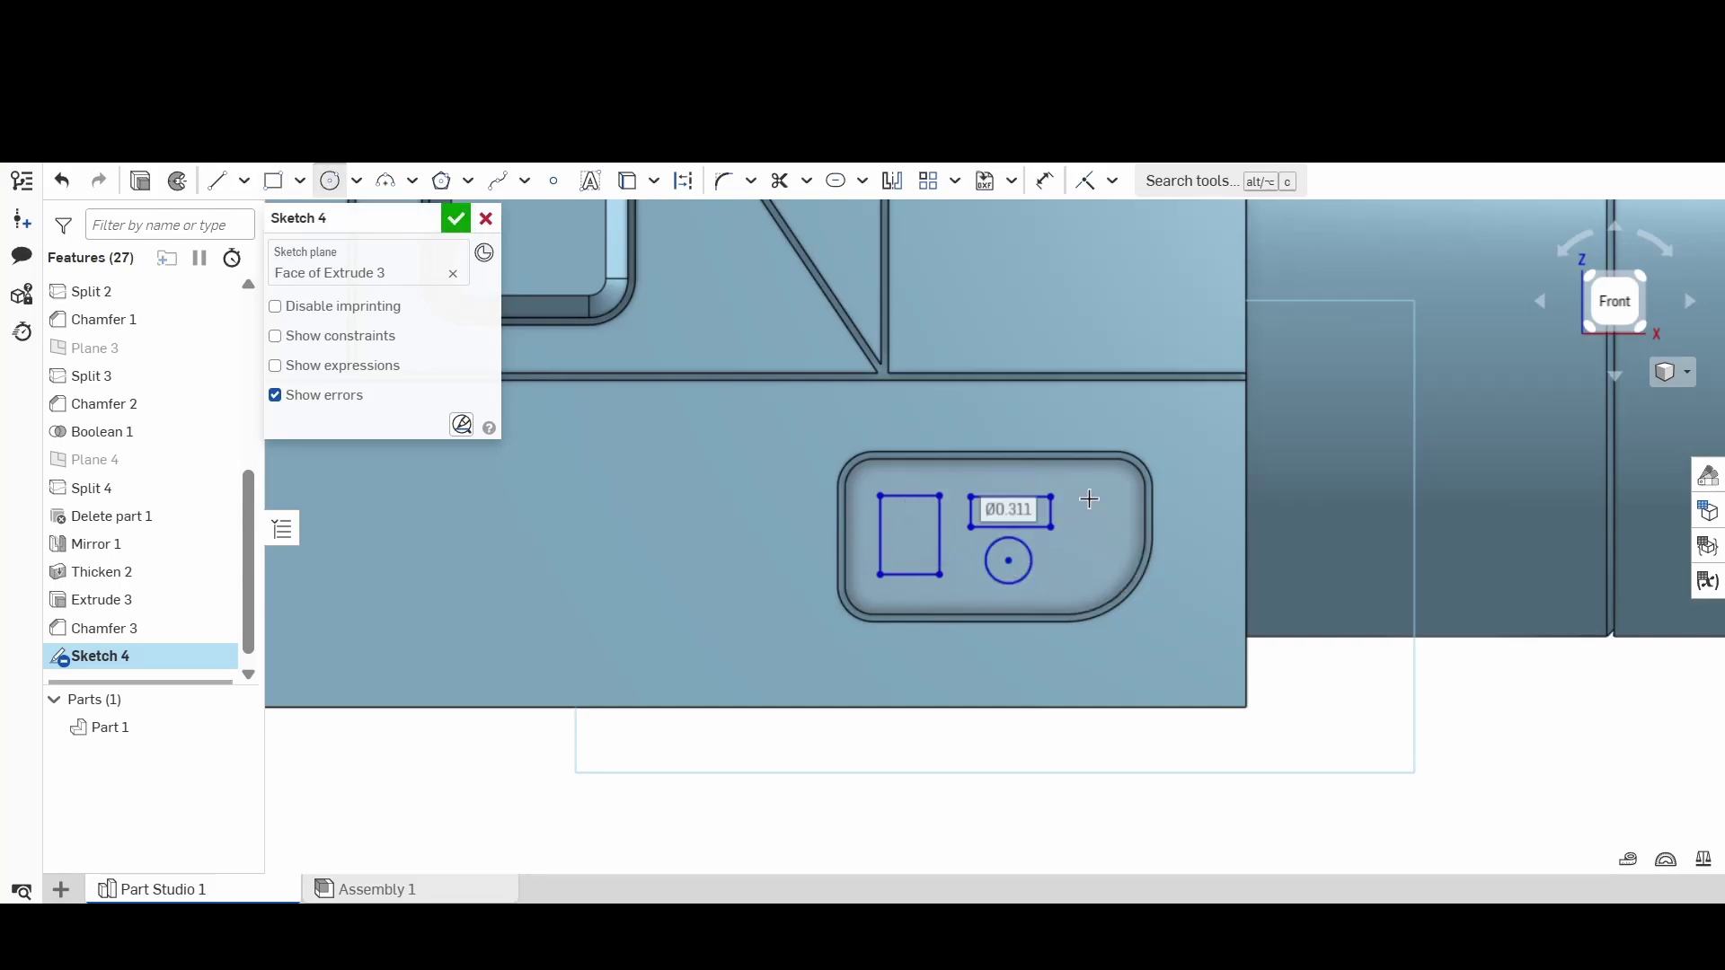
pyautogui.click(1095, 506)
pyautogui.click(1111, 521)
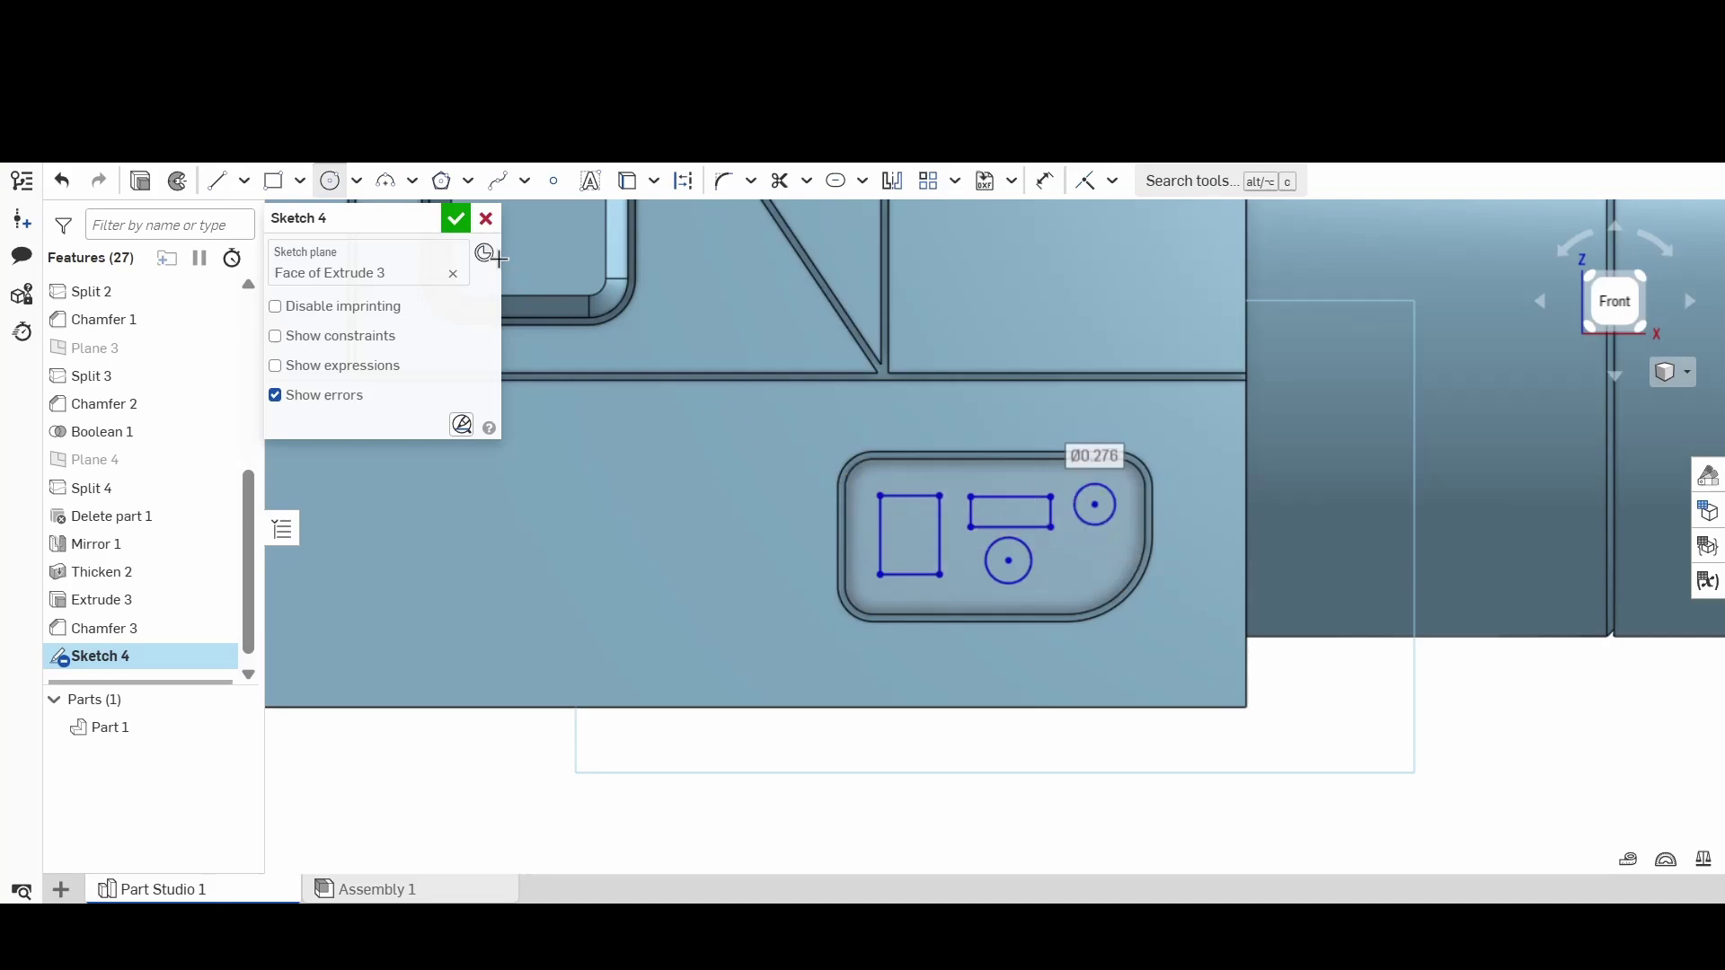
pyautogui.click(457, 218)
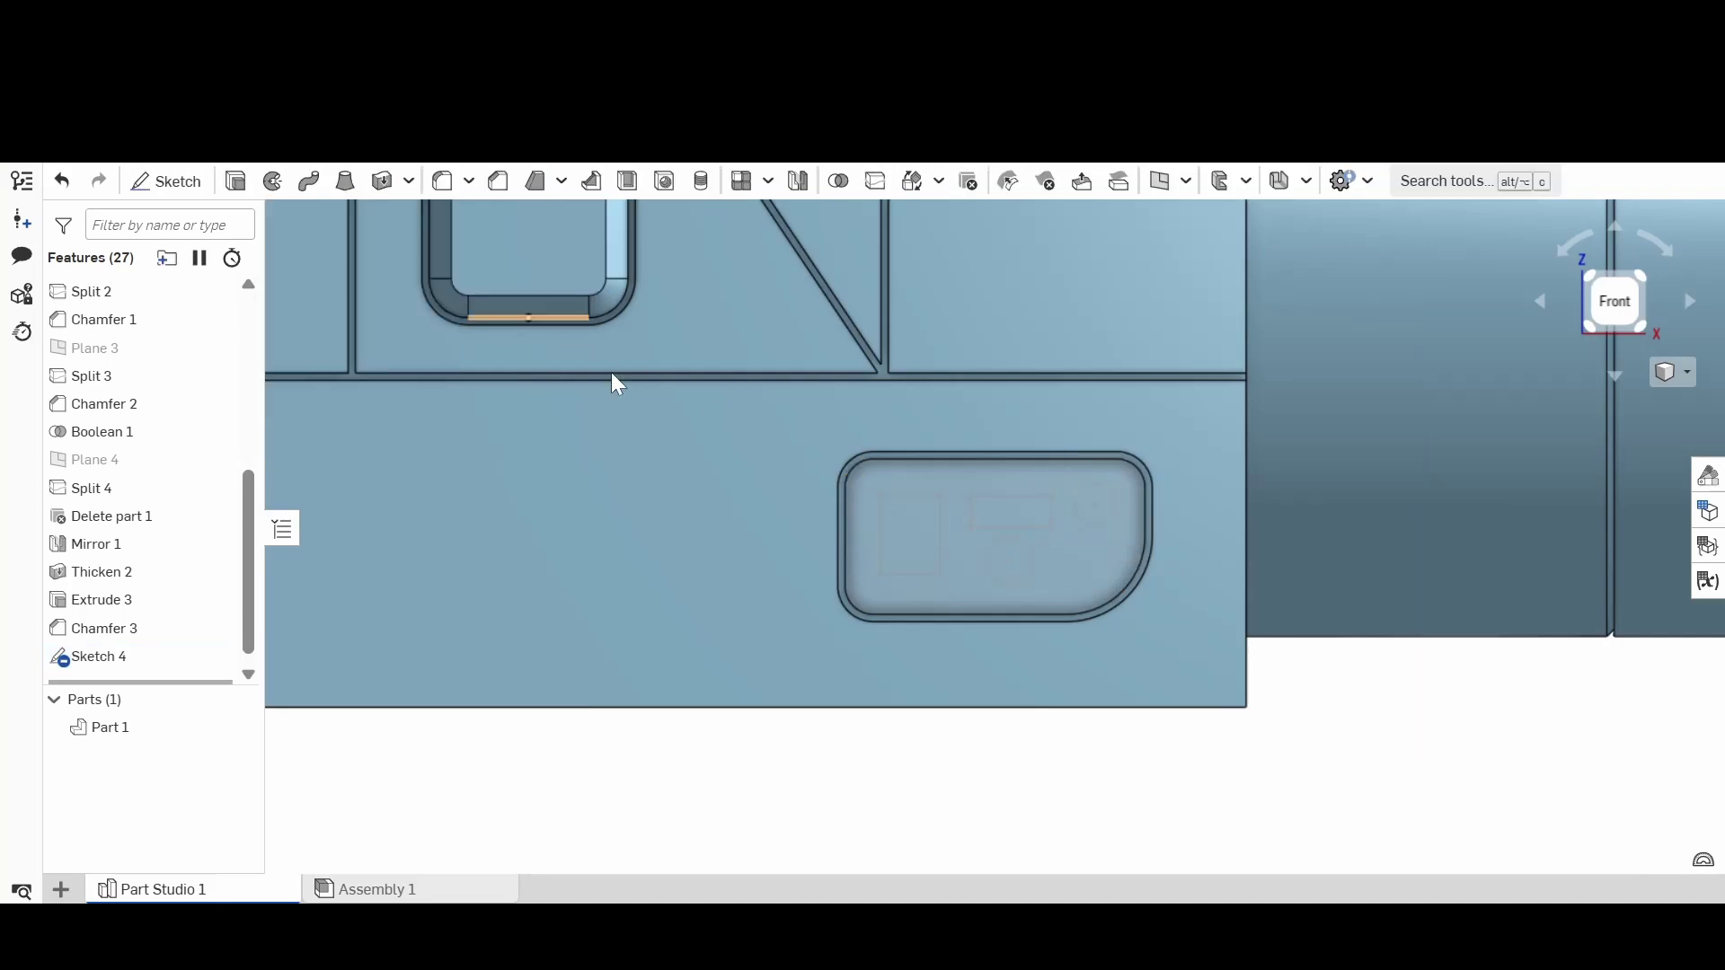
# Step: Extrude the two sketched rectangles 0.16 cm outward from the recess floor, adding them to Part 1, and show Sketch 4 again
pyautogui.click(904, 535)
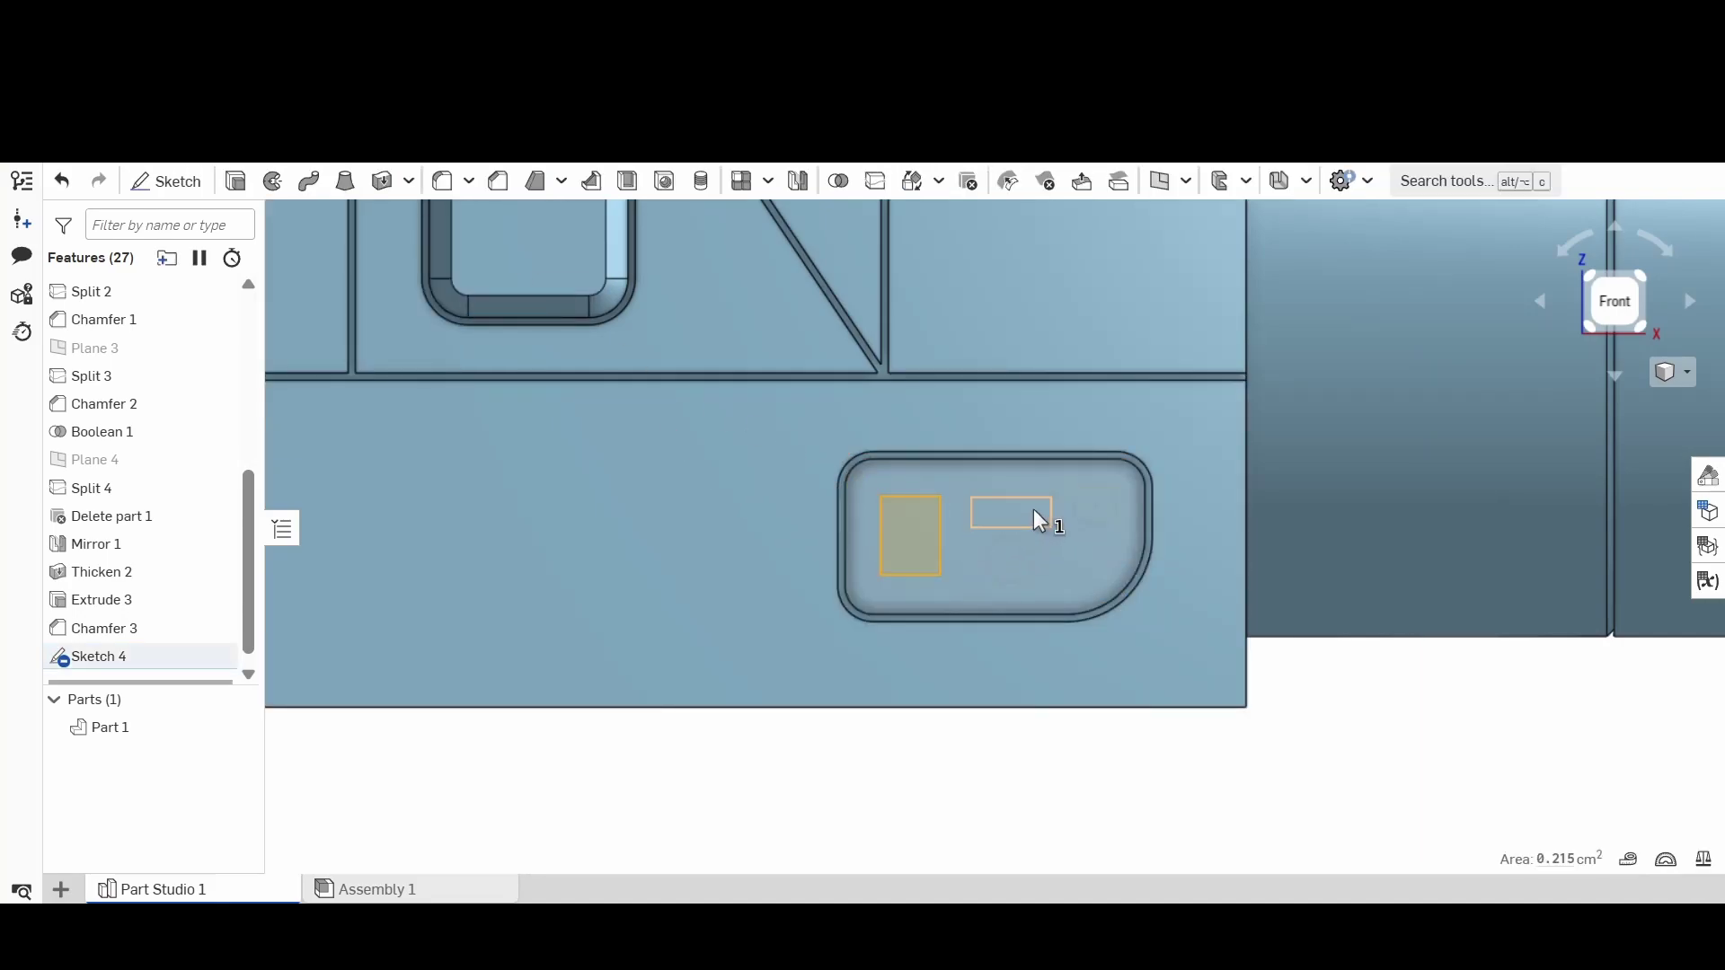
pyautogui.click(1033, 509)
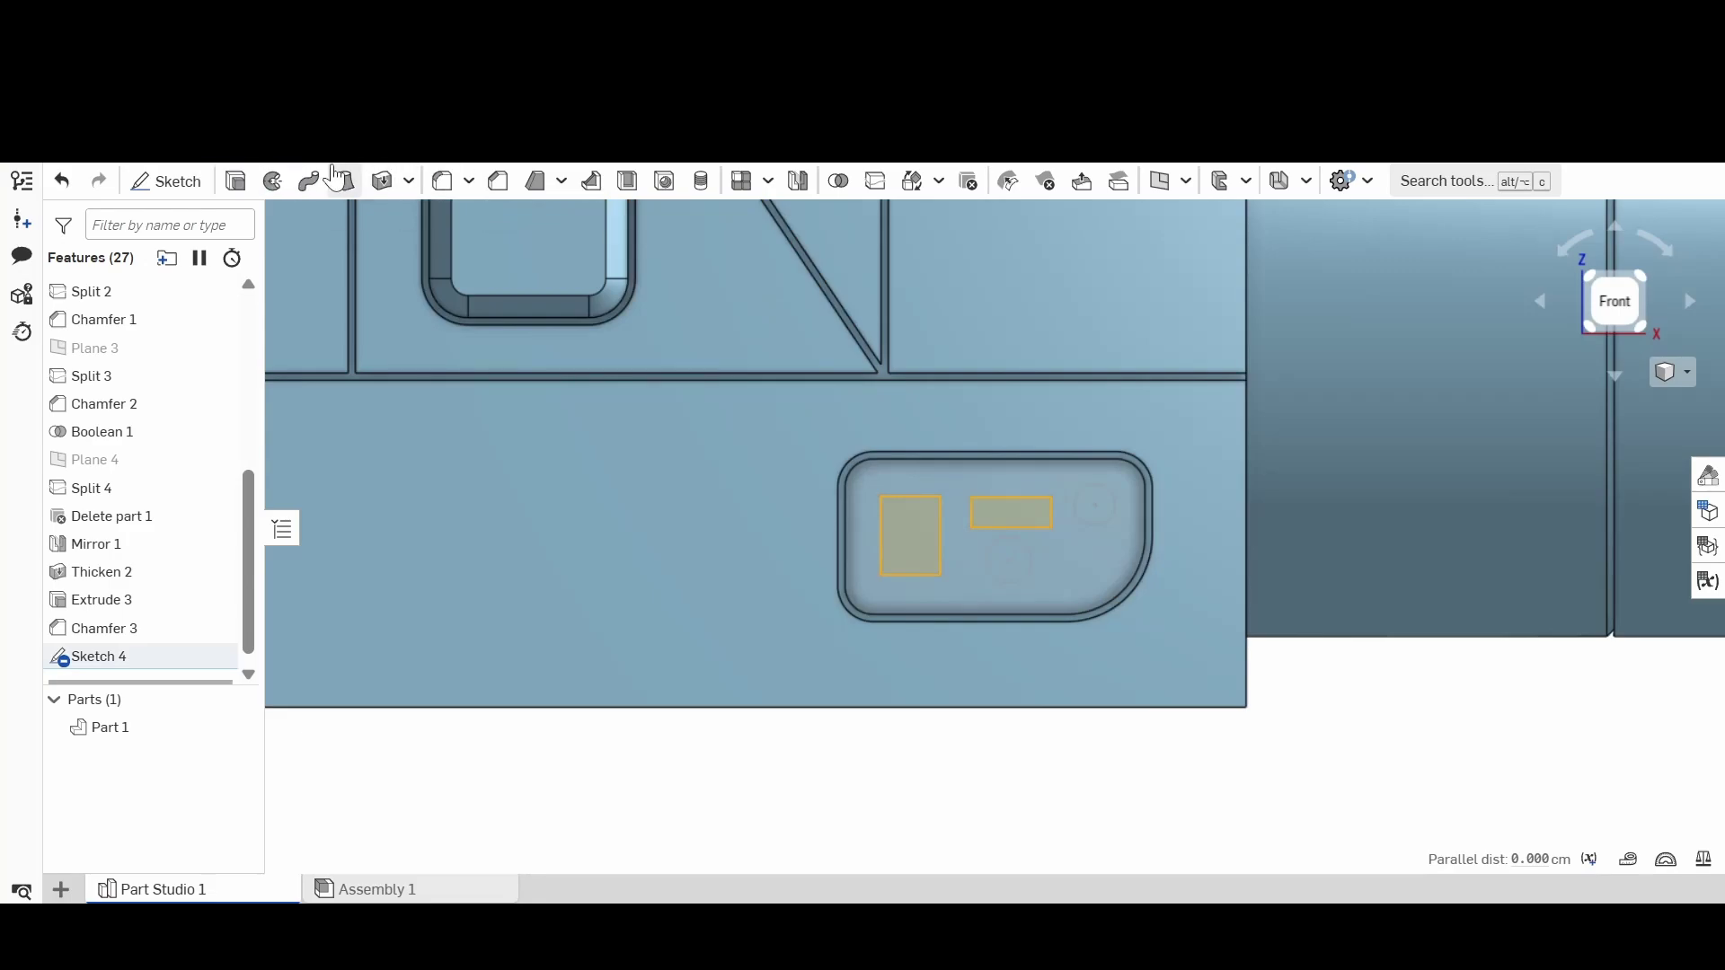
pyautogui.click(235, 180)
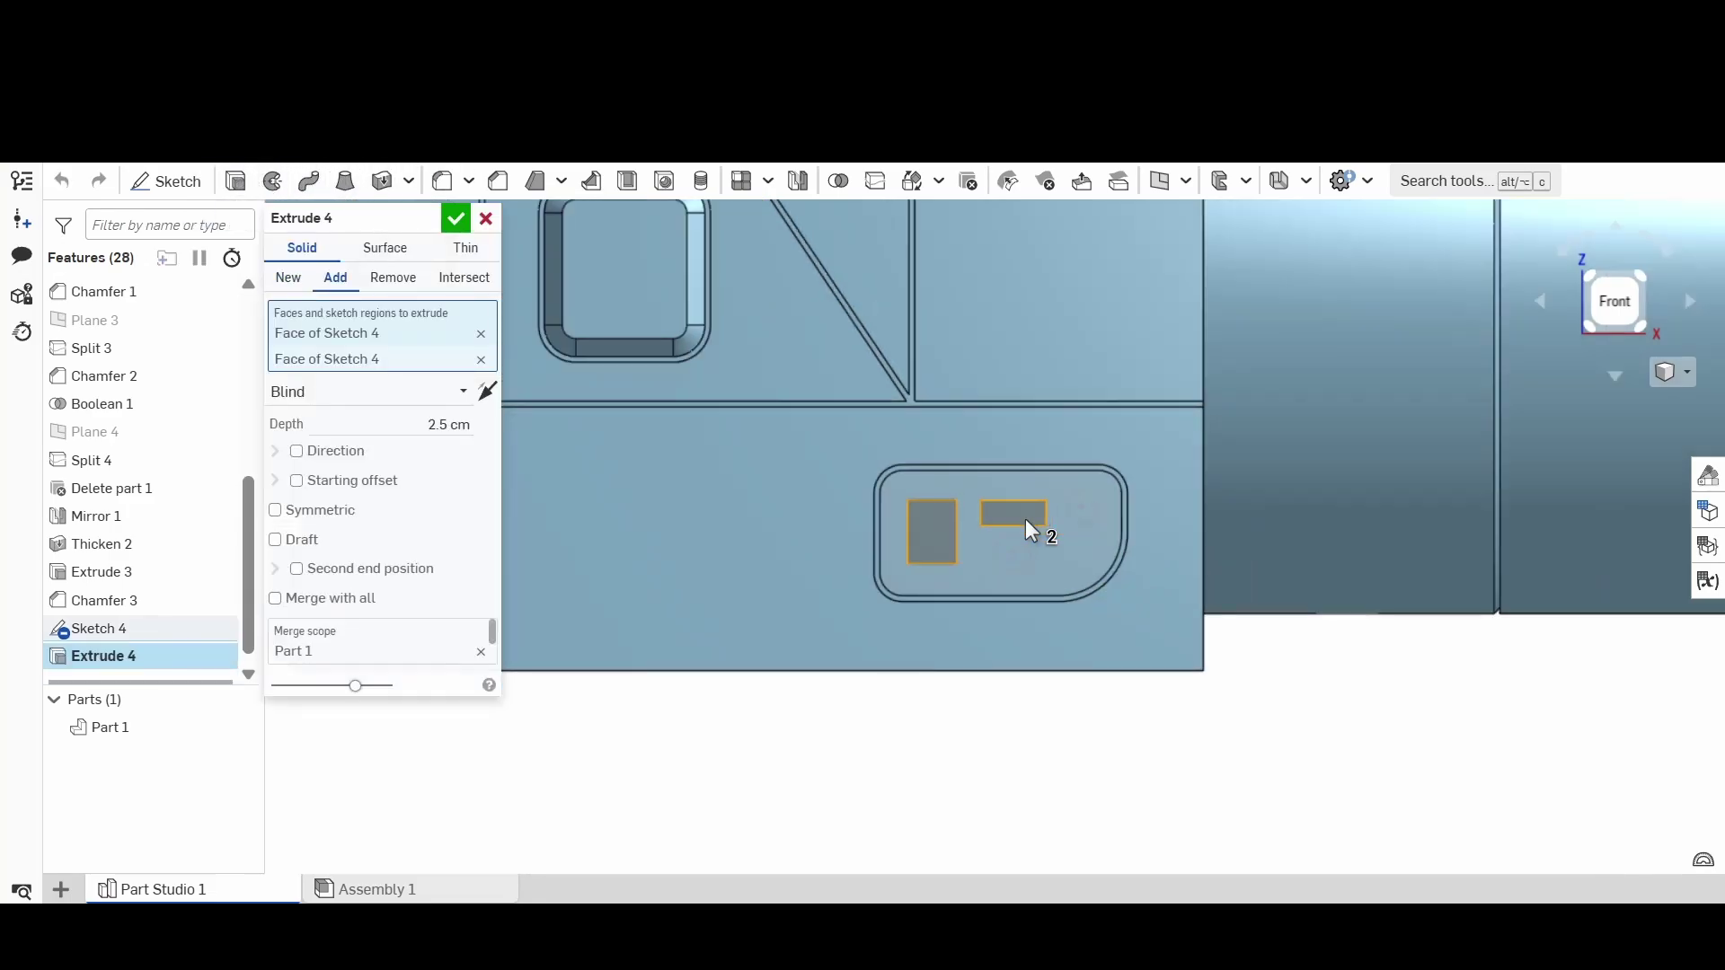
pyautogui.moveTo(1026, 519); pyautogui.dragTo(1058, 538, button='right')
pyautogui.scroll(5, 887, 467)
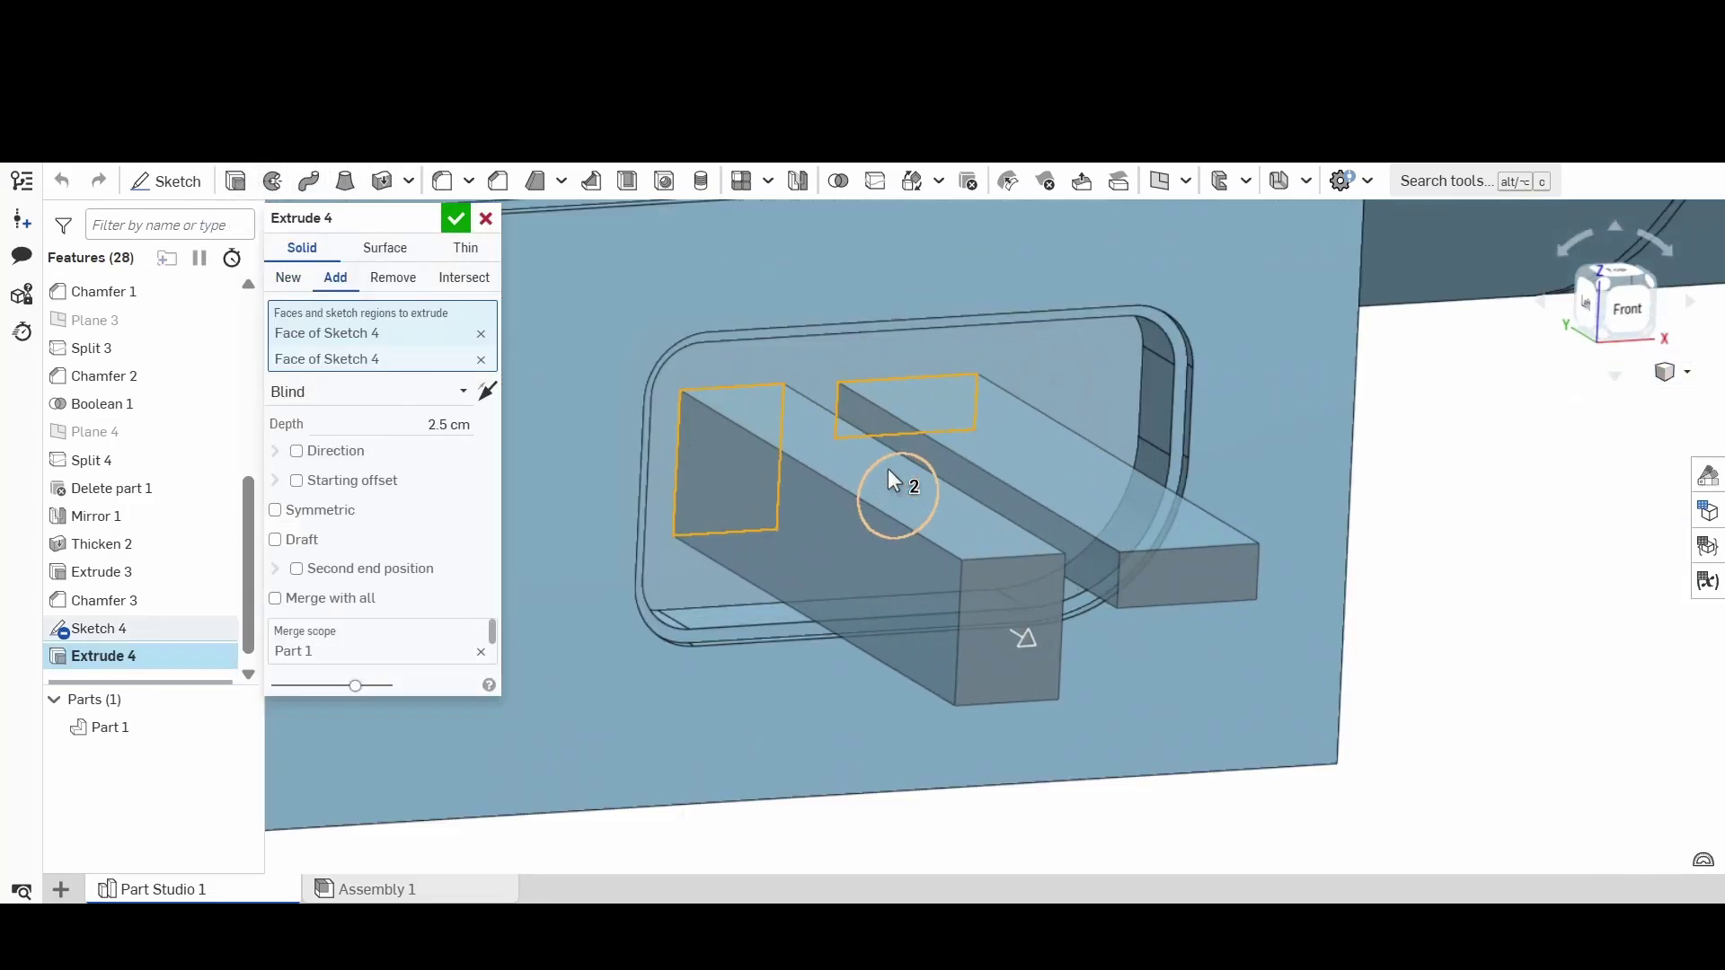
pyautogui.moveTo(1011, 628); pyautogui.dragTo(753, 461)
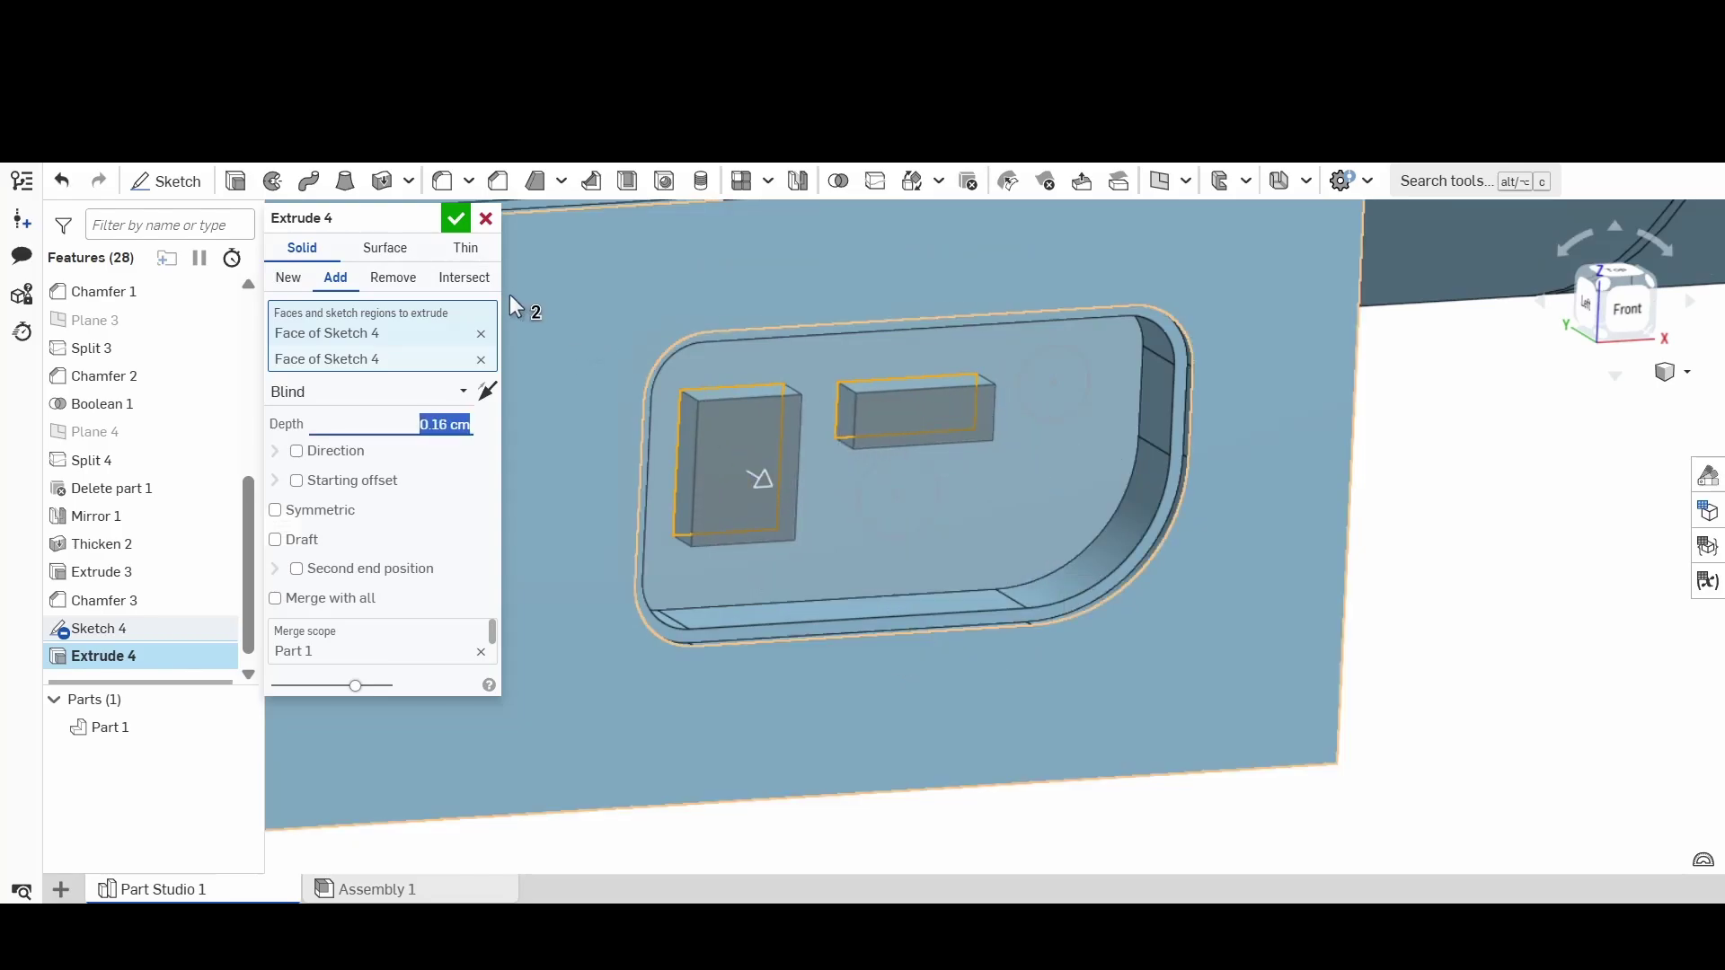
pyautogui.click(455, 219)
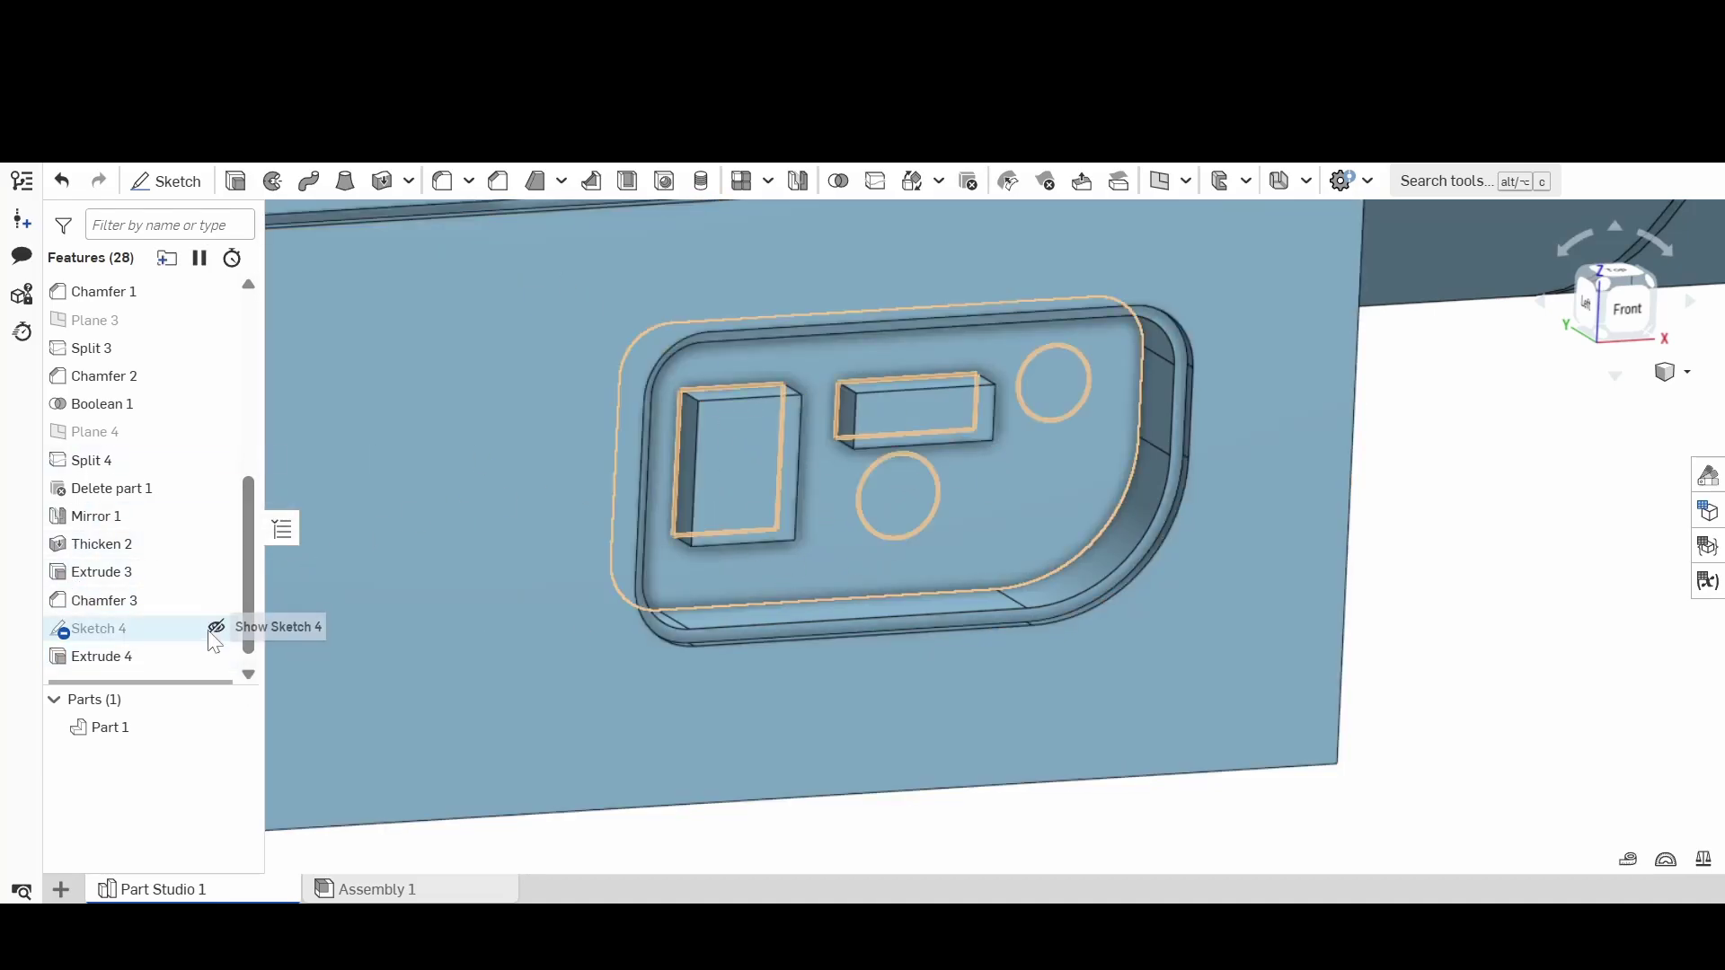
pyautogui.click(216, 627)
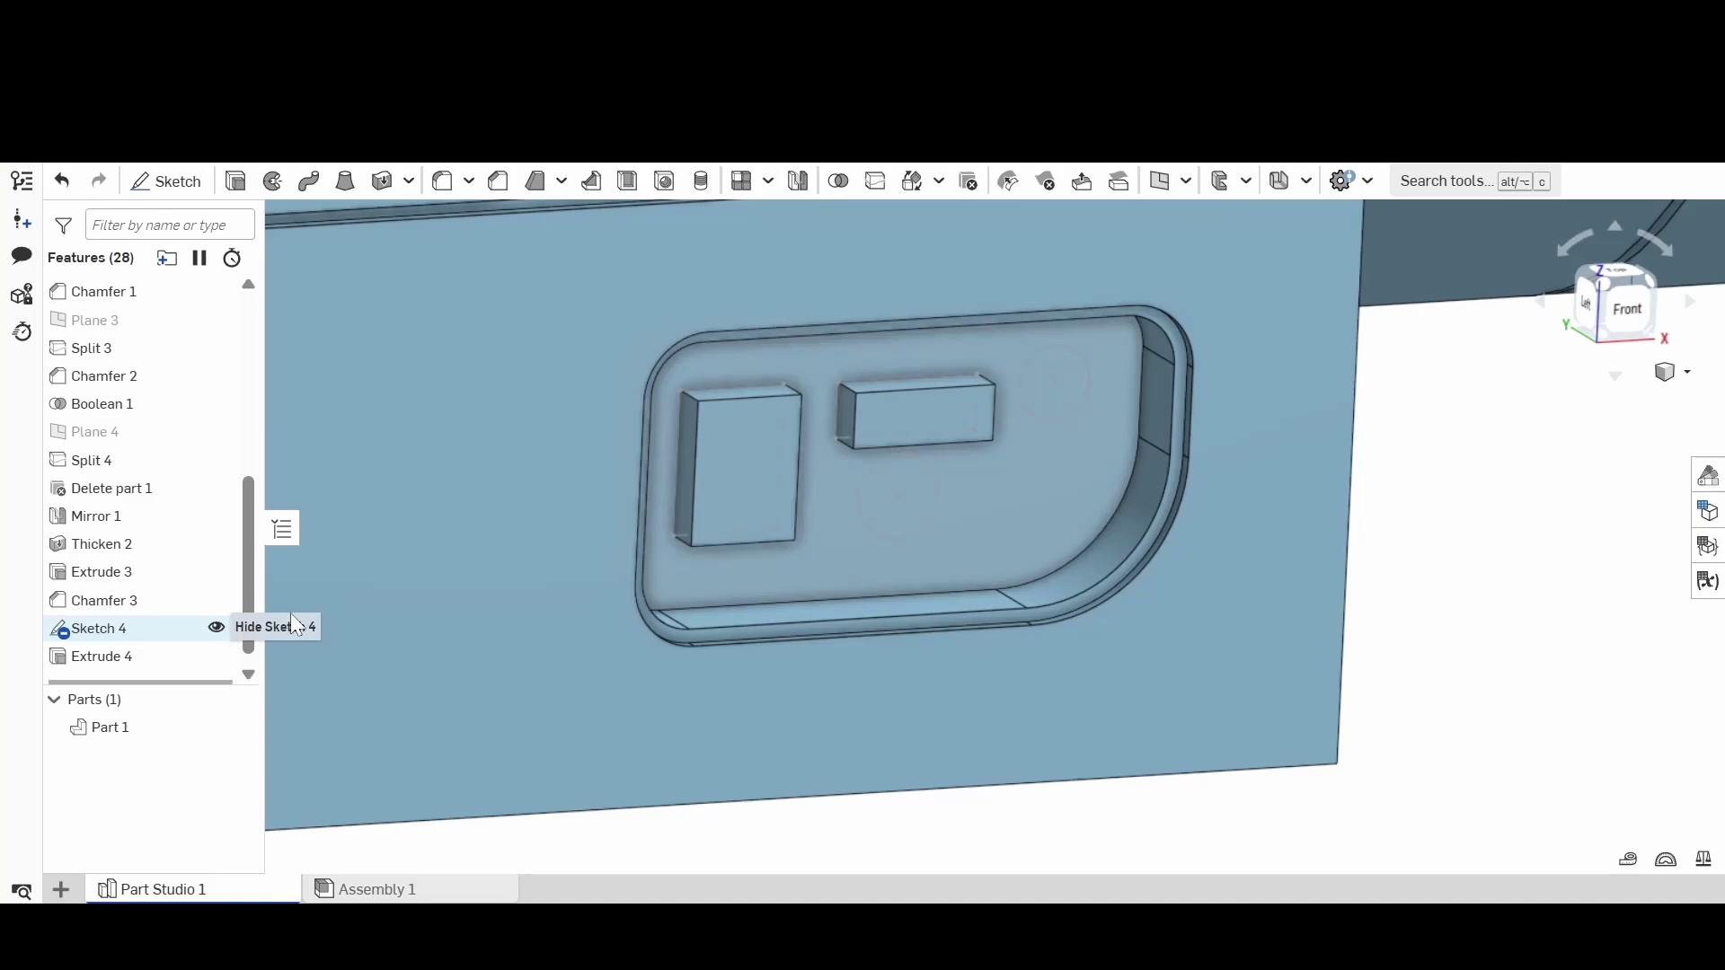
pyautogui.click(216, 627)
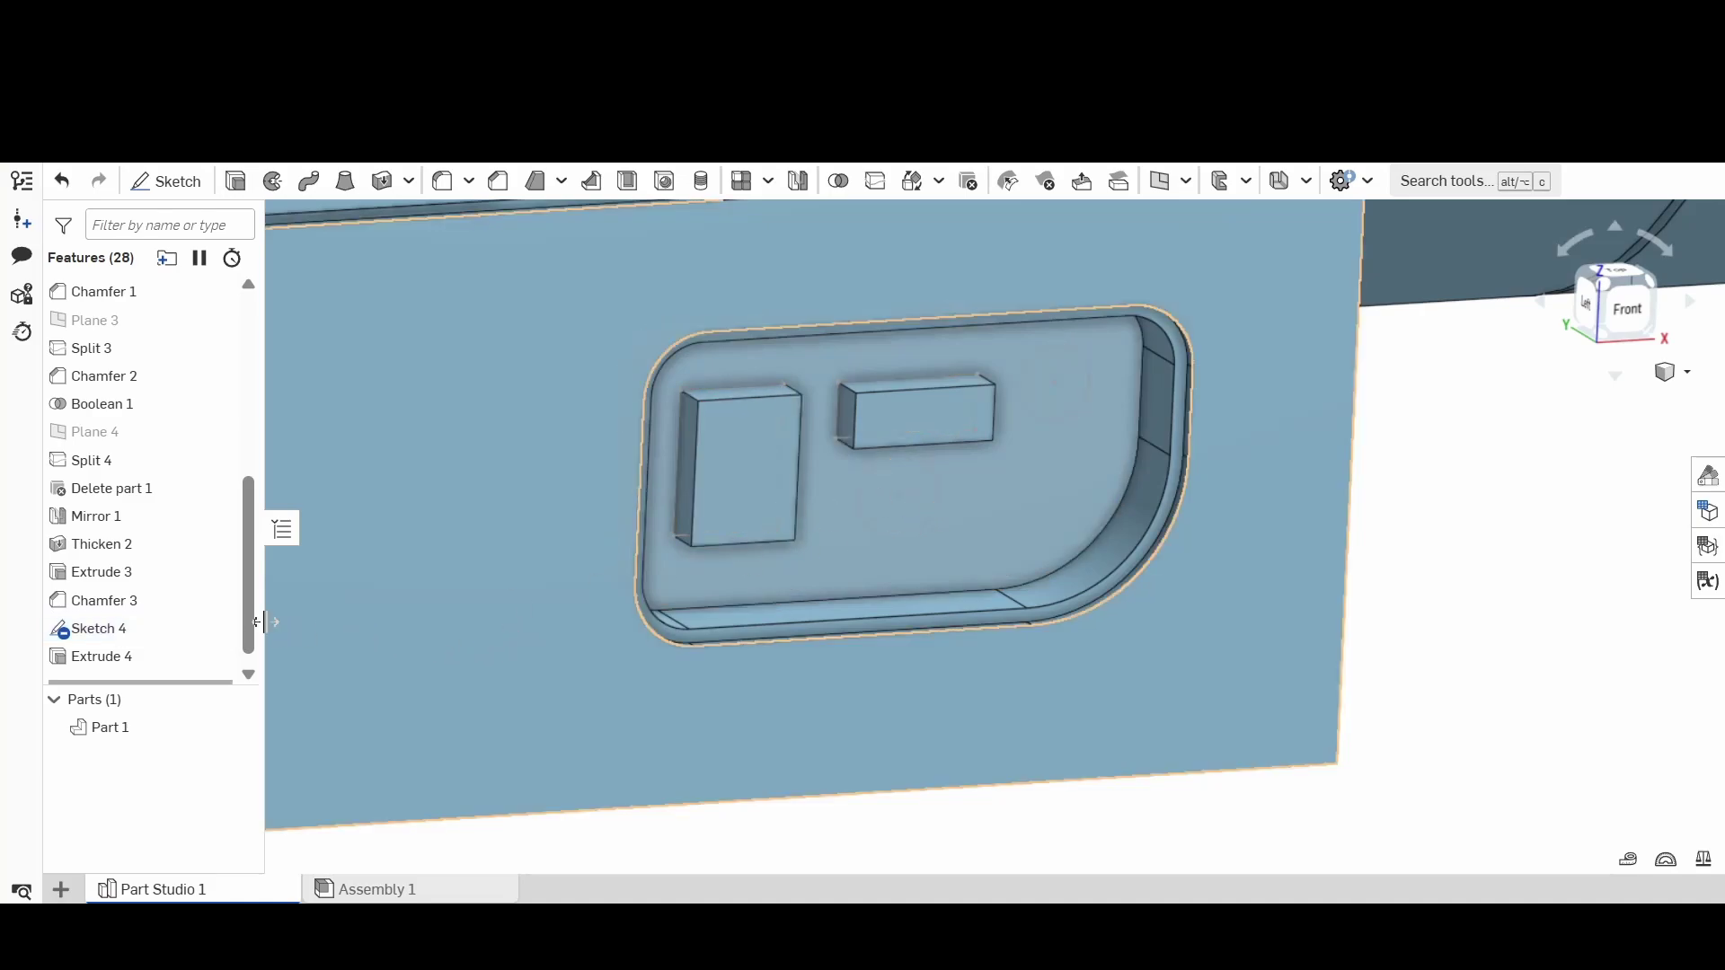
# Step: Cut the two sketched circles 0.15 cm deep into the recess floor of Part 1 with Extrude Remove and hide Sketch 4
pyautogui.click(216, 627)
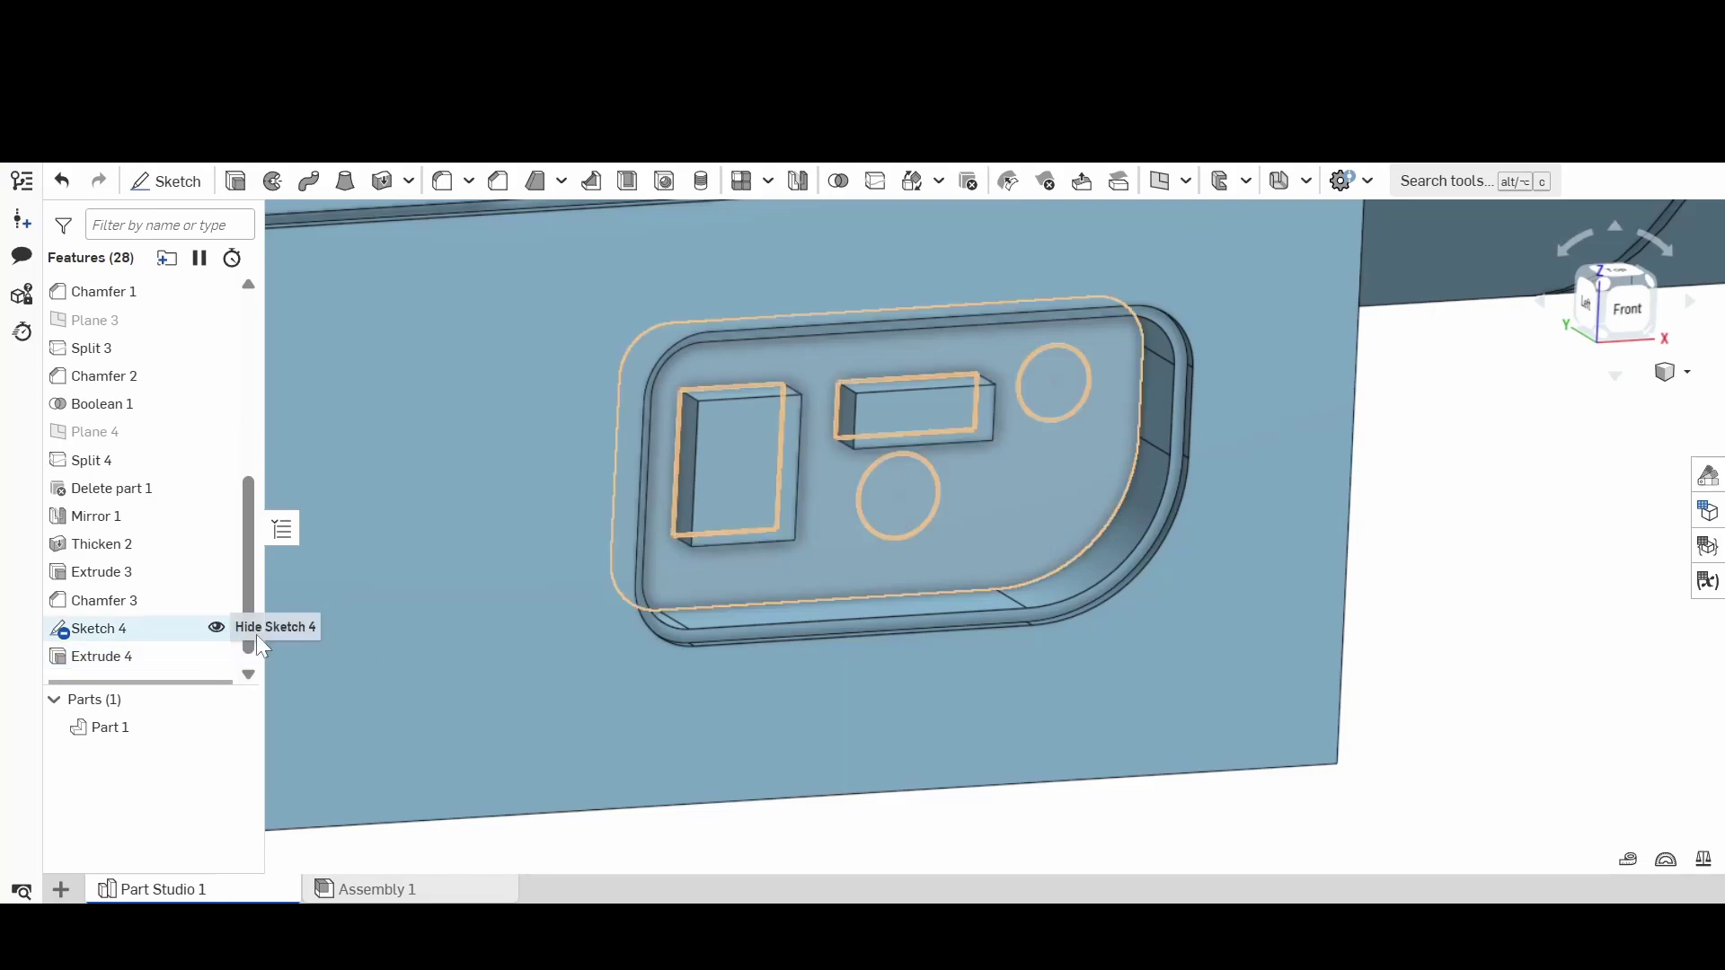
pyautogui.click(918, 494)
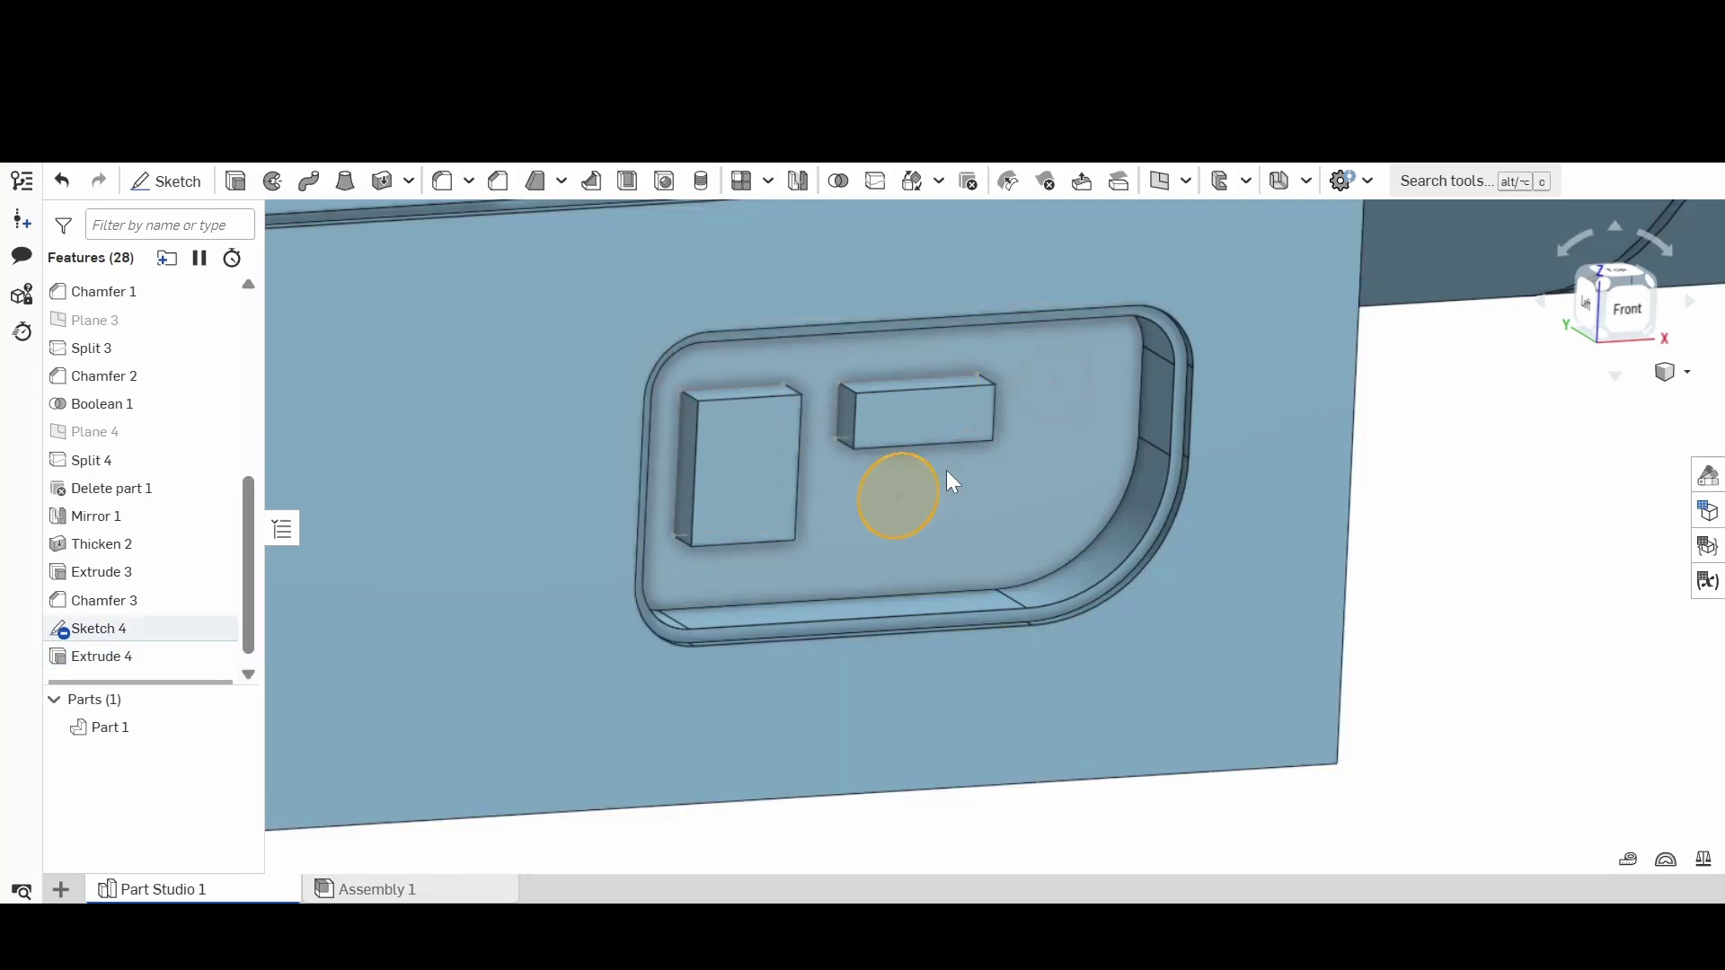
pyautogui.click(1055, 399)
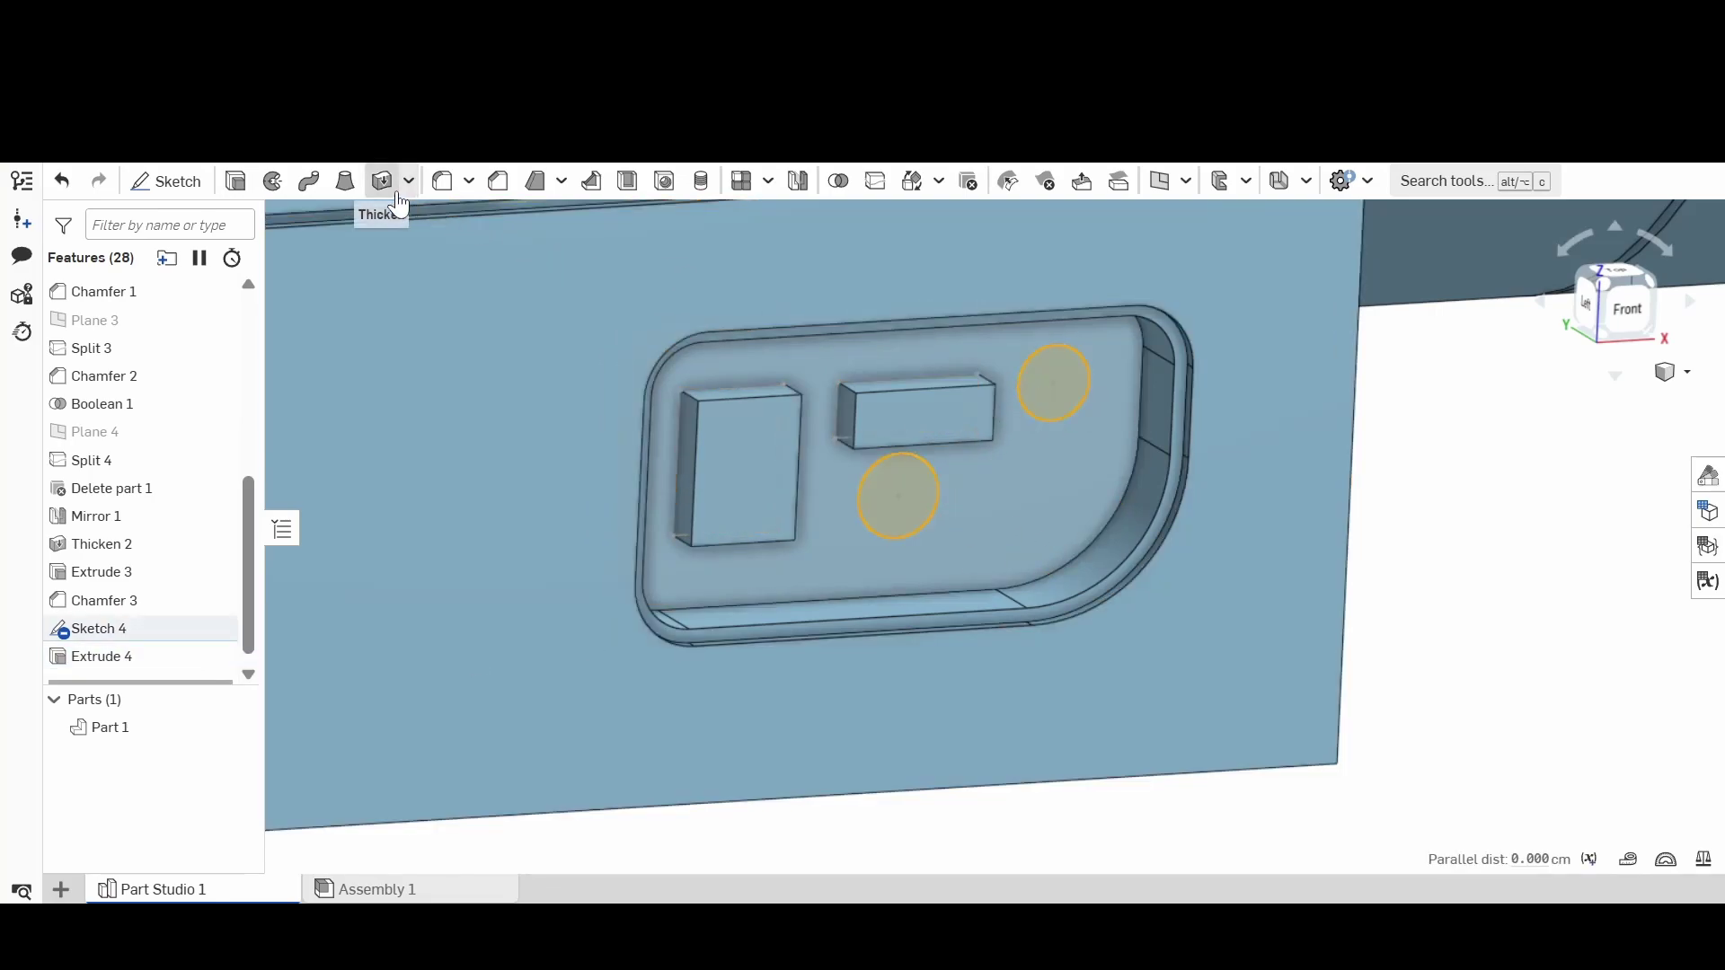
pyautogui.click(237, 184)
pyautogui.click(393, 276)
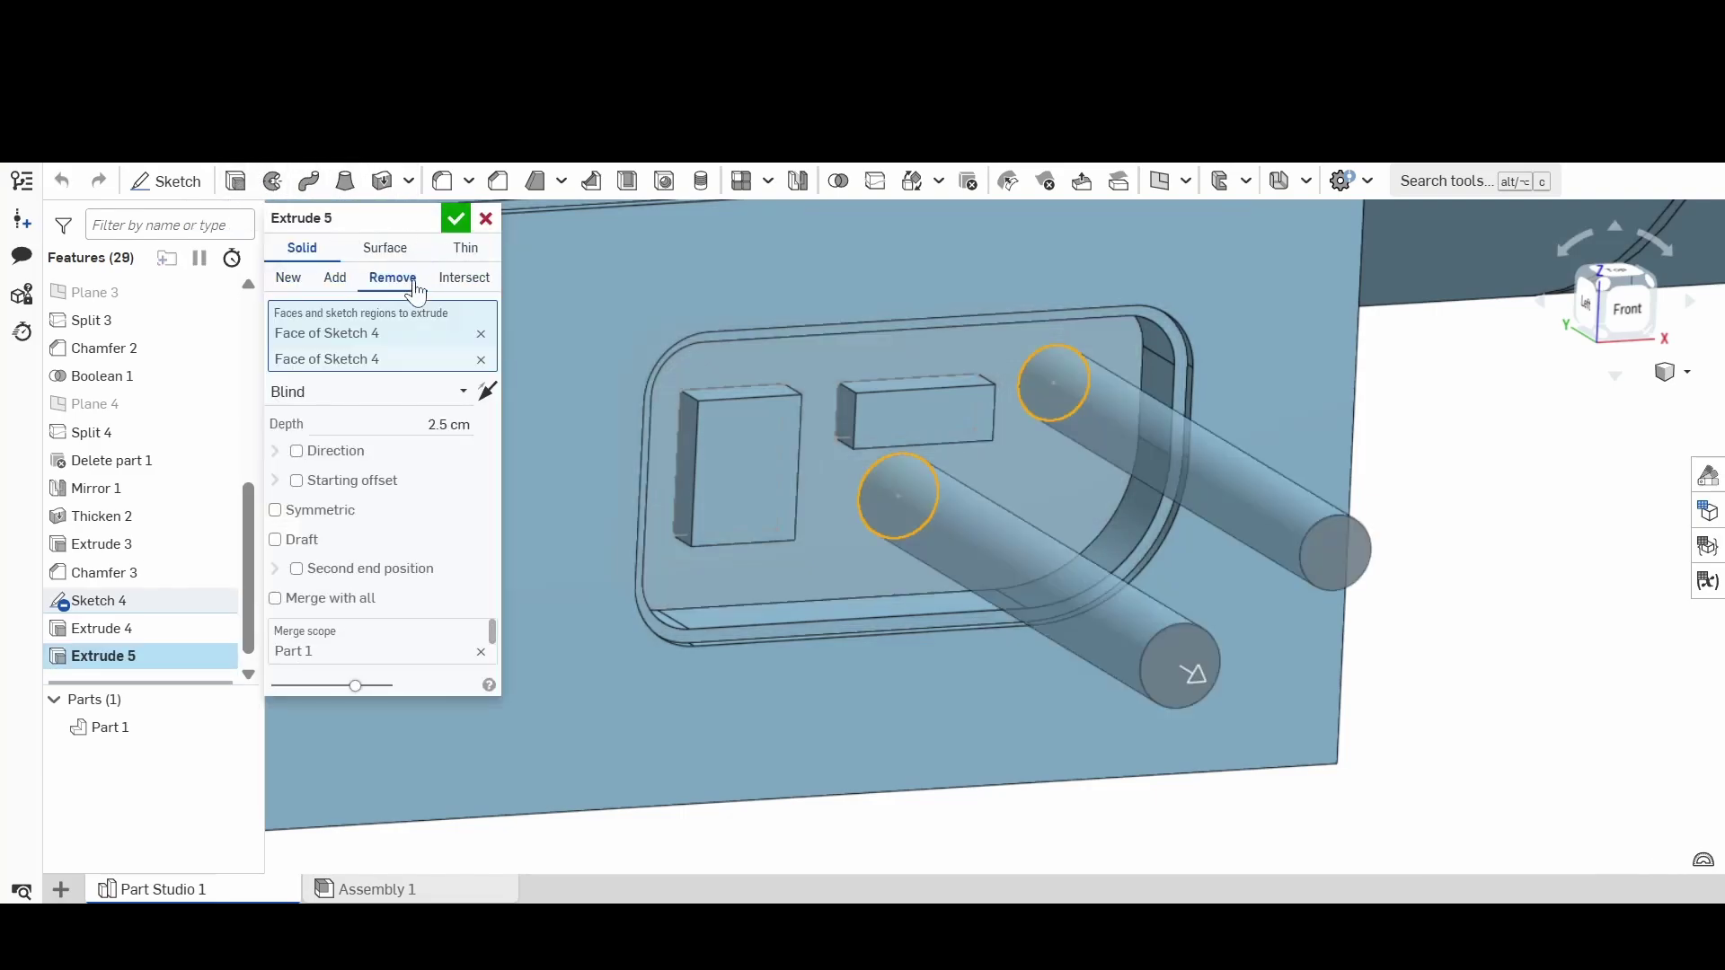
pyautogui.moveTo(607, 319); pyautogui.dragTo(865, 494)
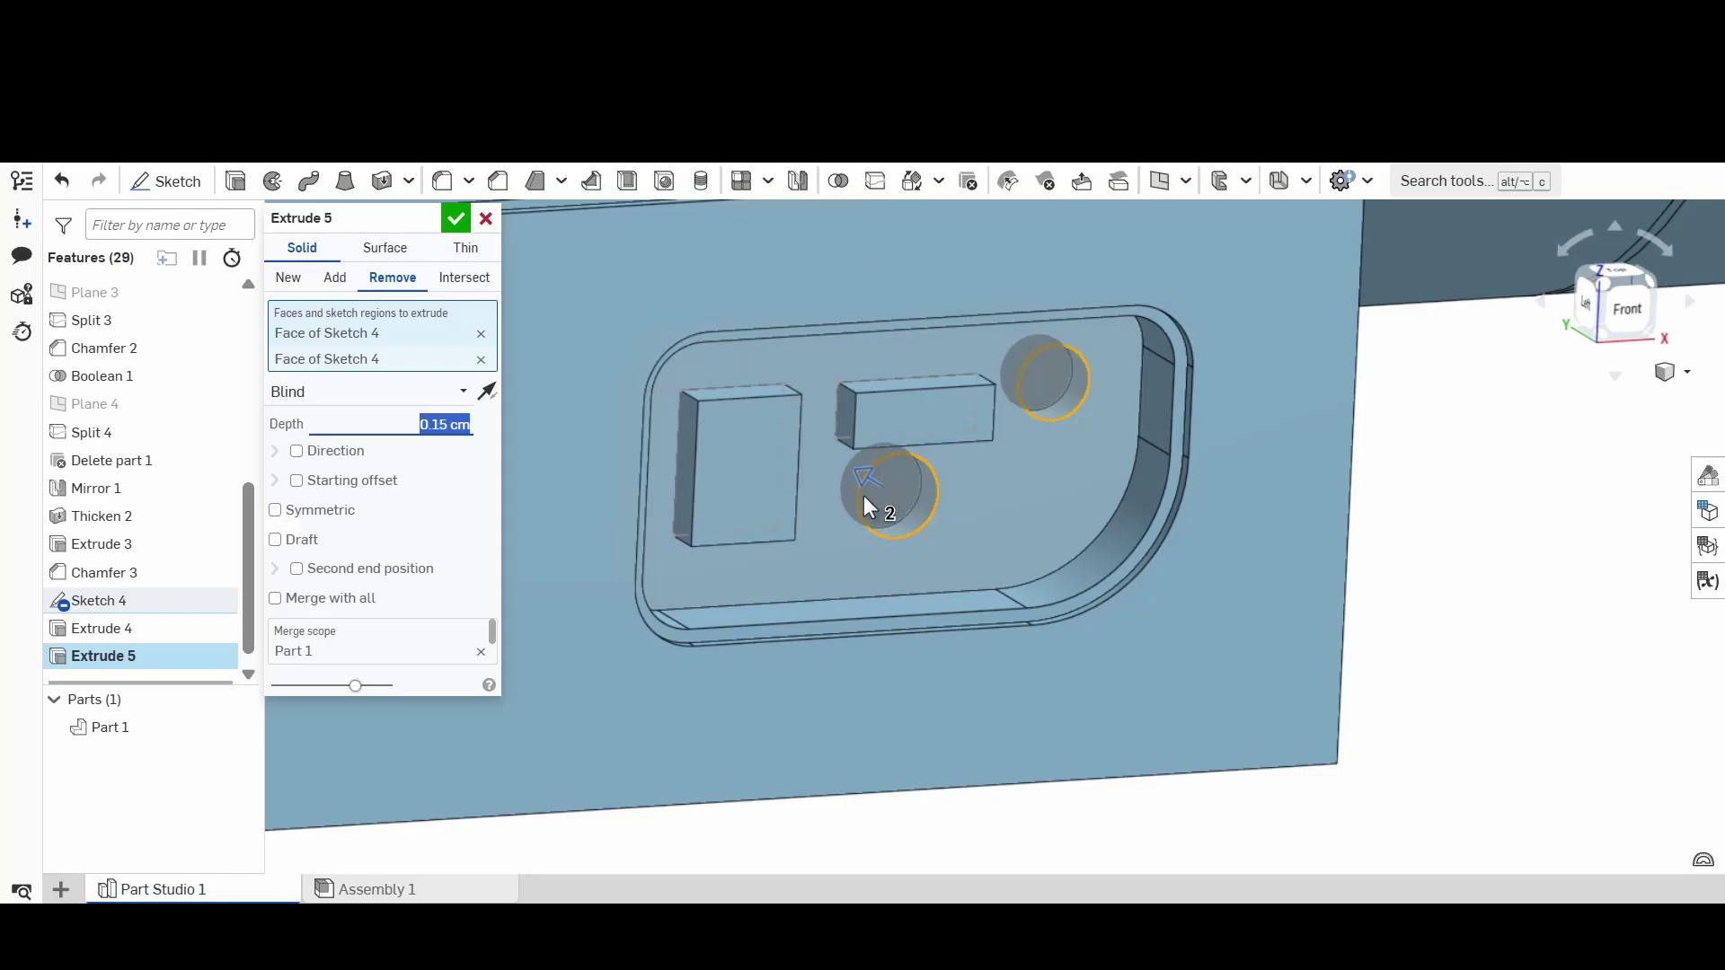
pyautogui.click(455, 219)
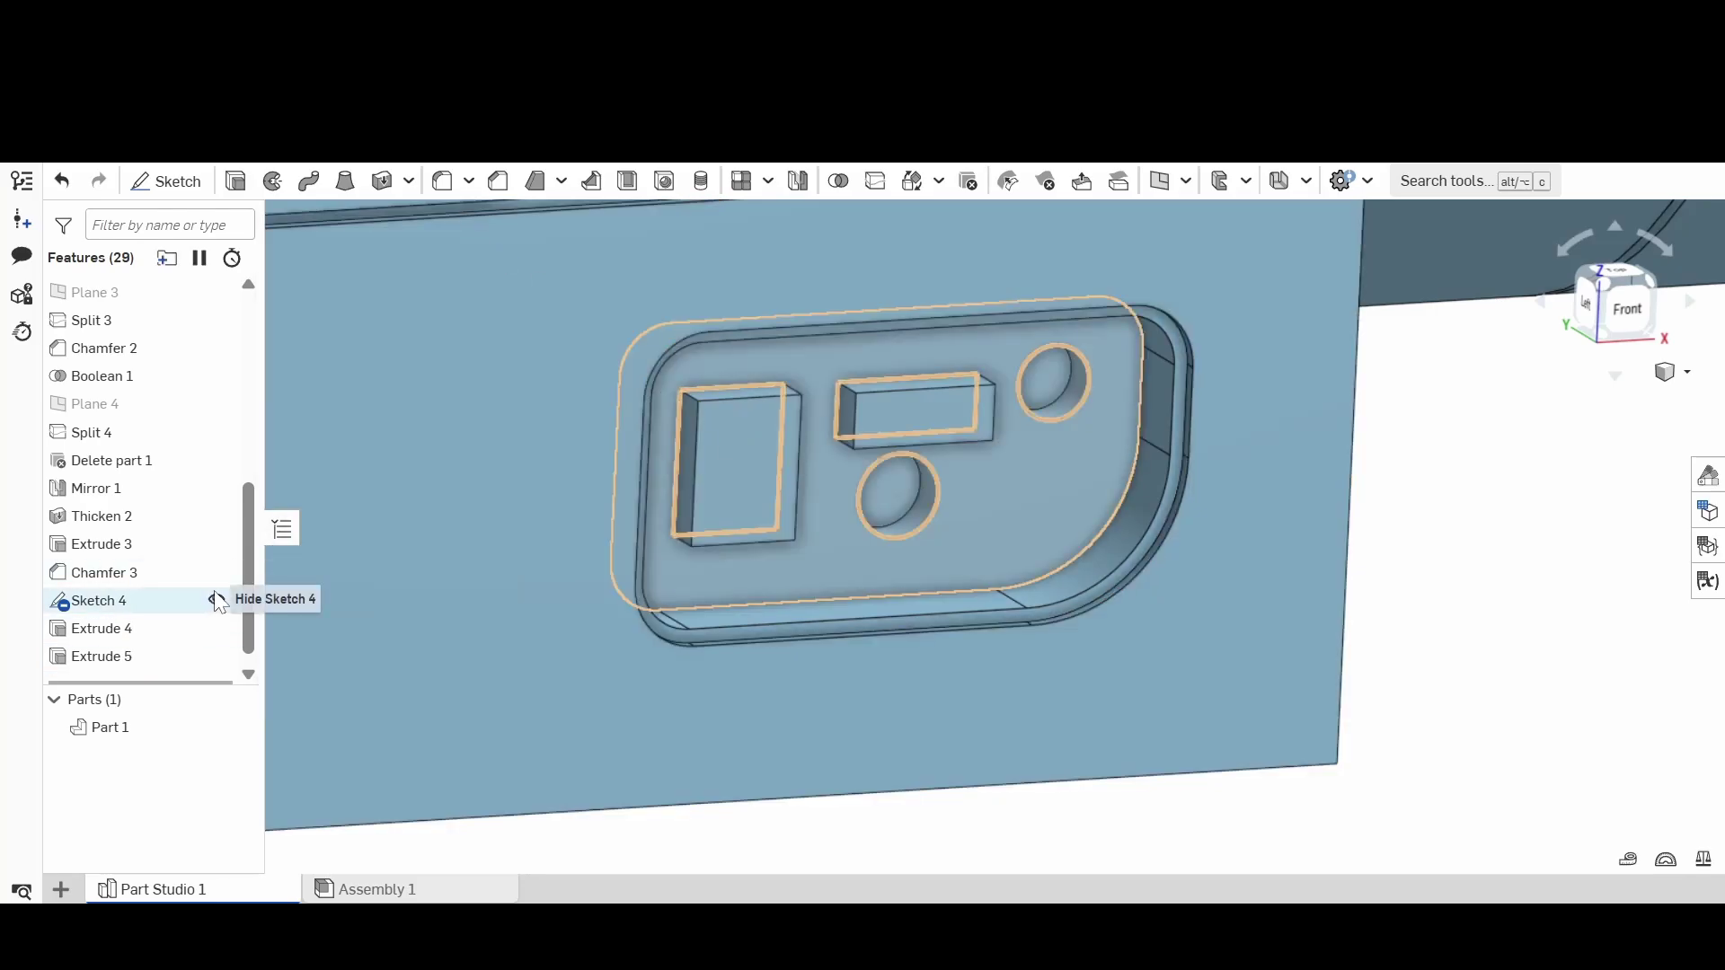
pyautogui.click(217, 600)
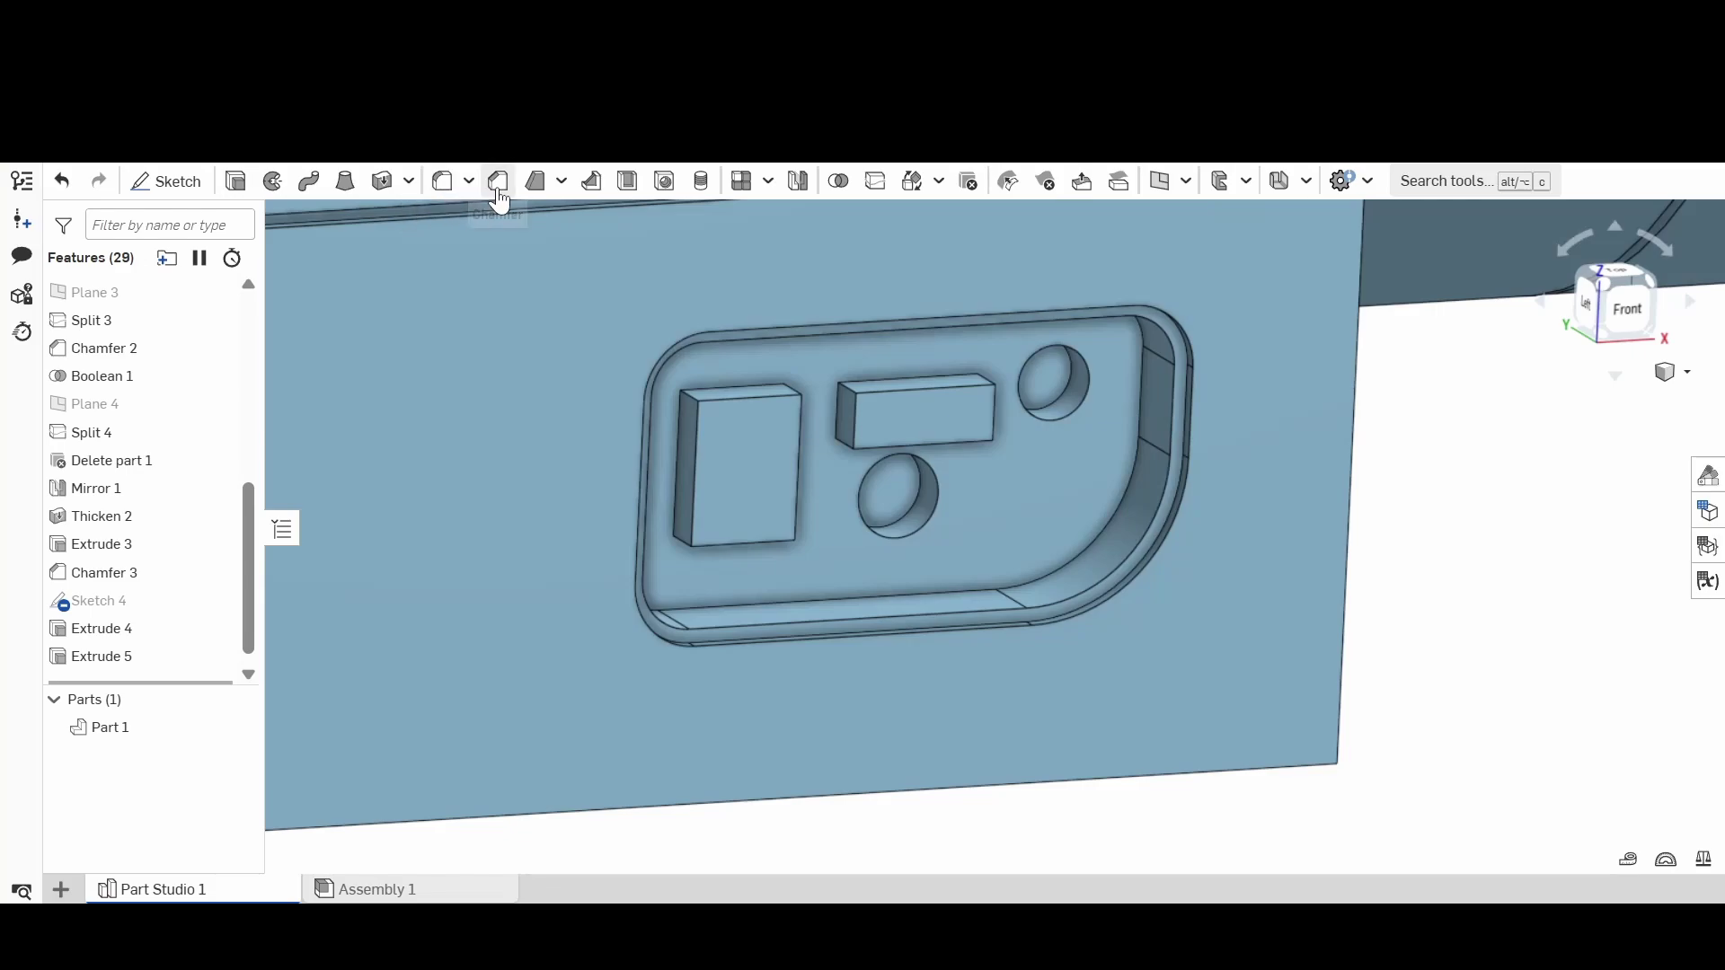
# Step: Chamfer the bottom edges of both round holes and the upright block's upper and lower outer edges by 0.1 cm at 45 degrees
pyautogui.click(913, 509)
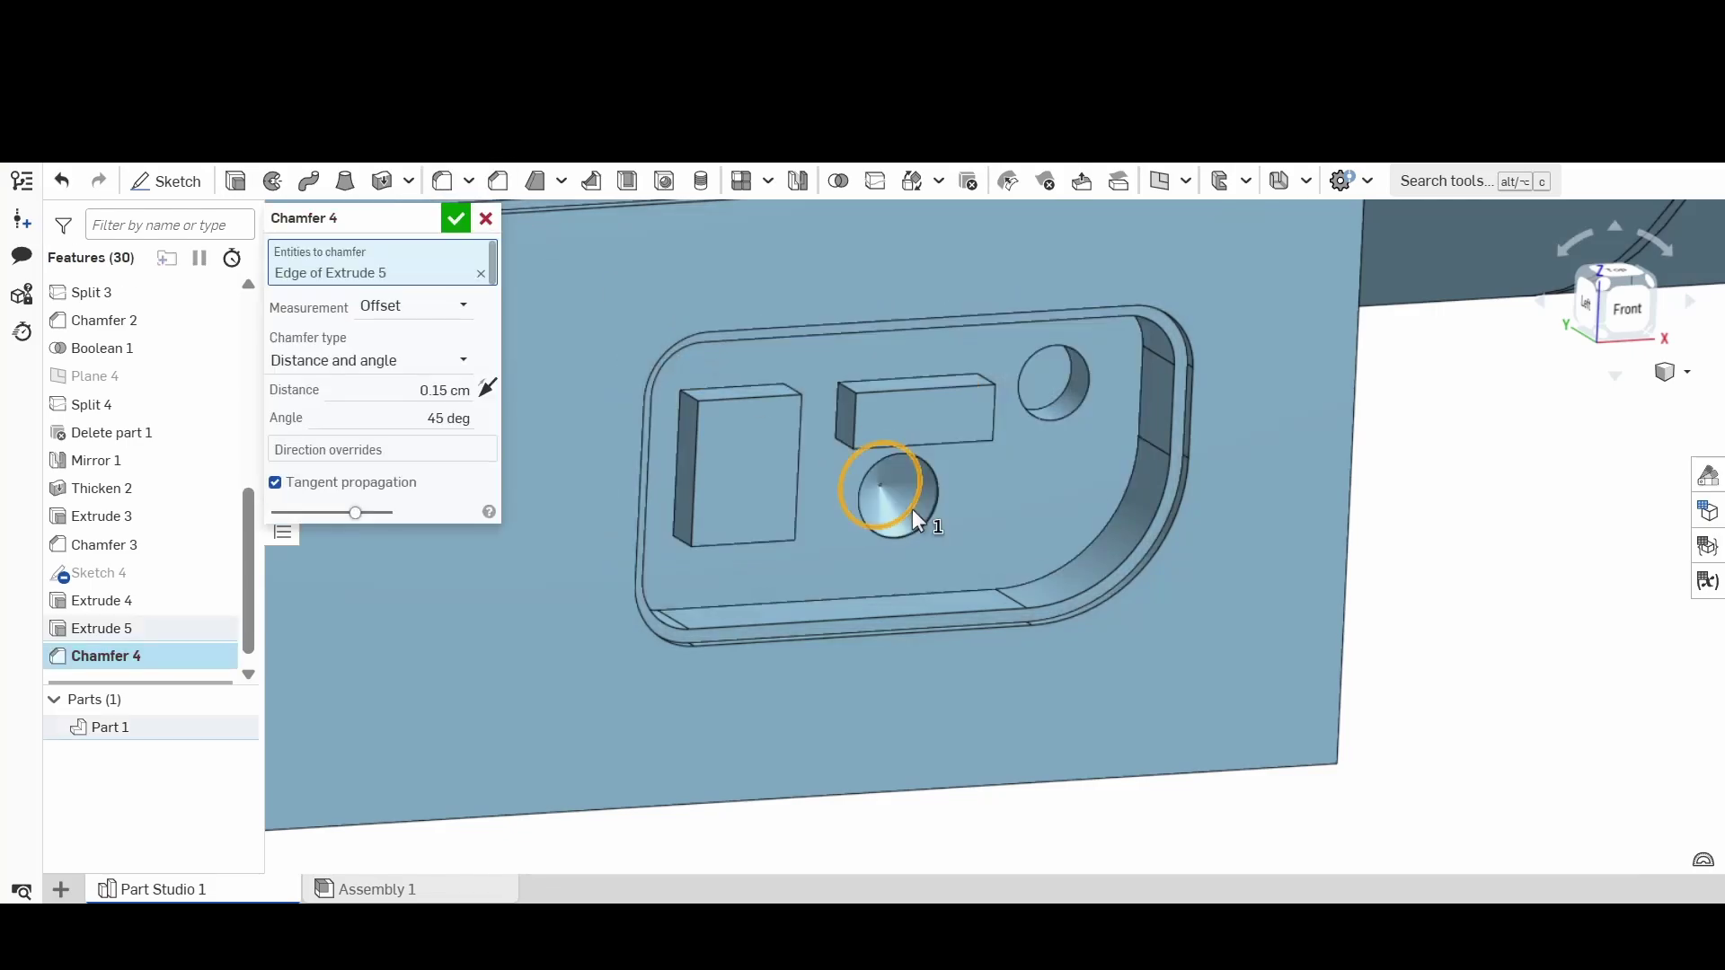
pyautogui.click(444, 389)
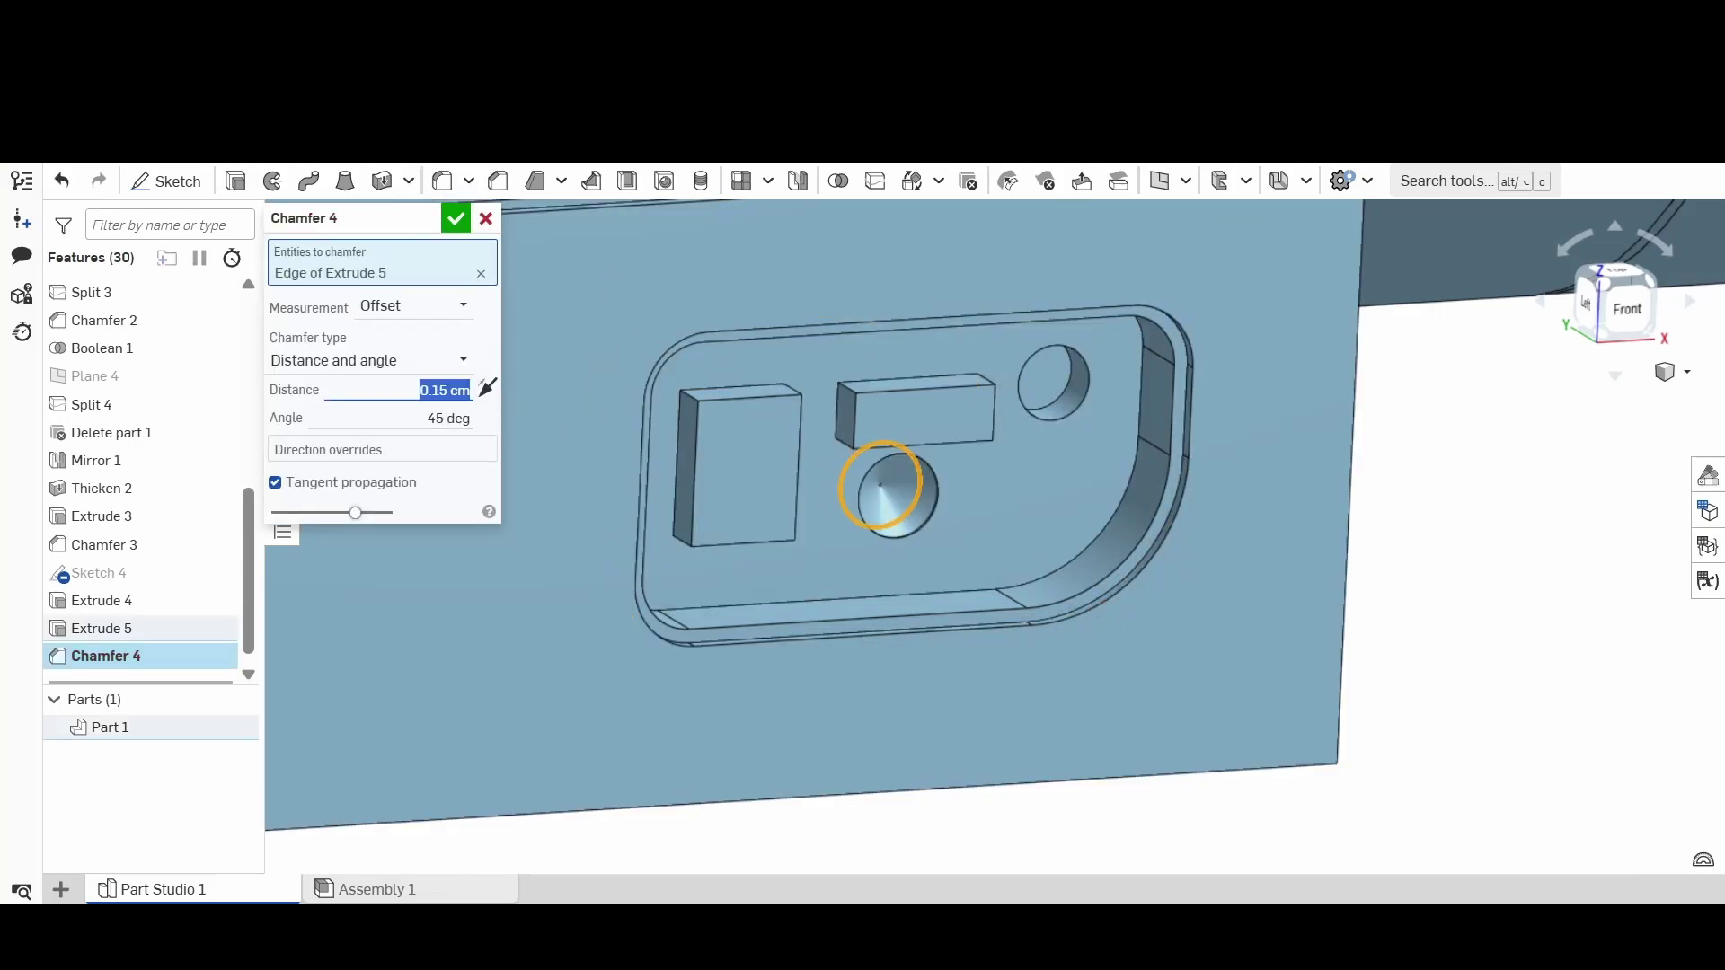
pyautogui.press('BackSpace')
pyautogui.write('0.1')
pyautogui.press('Return')
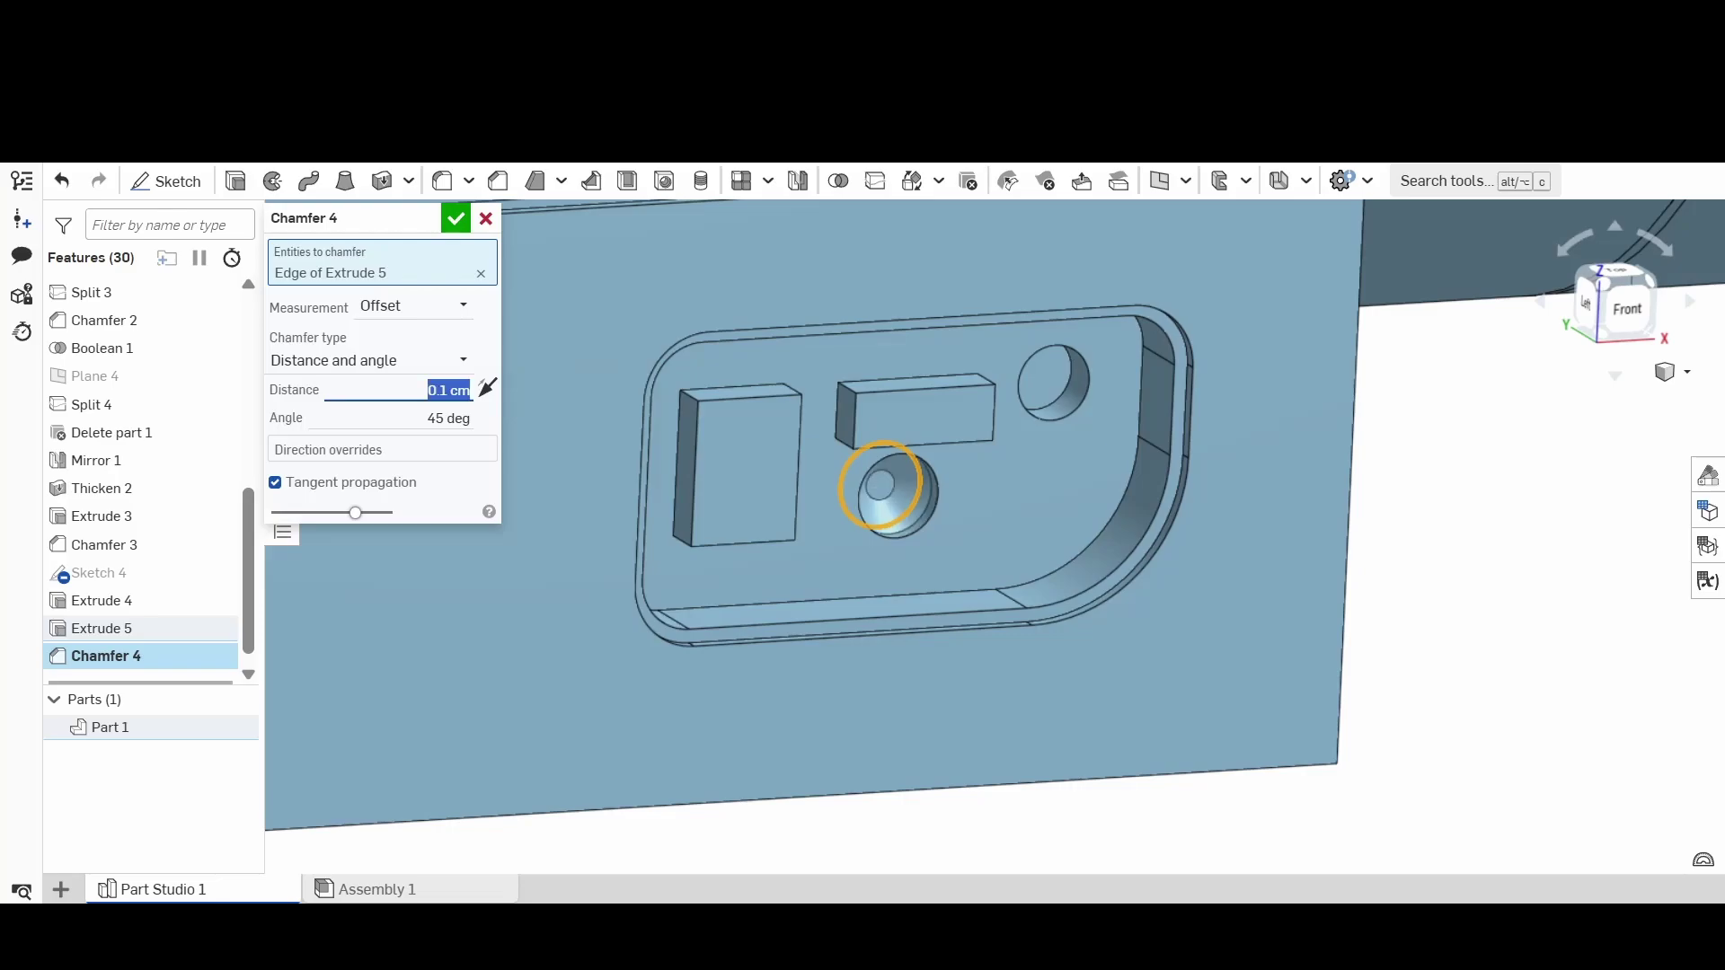
pyautogui.click(1057, 397)
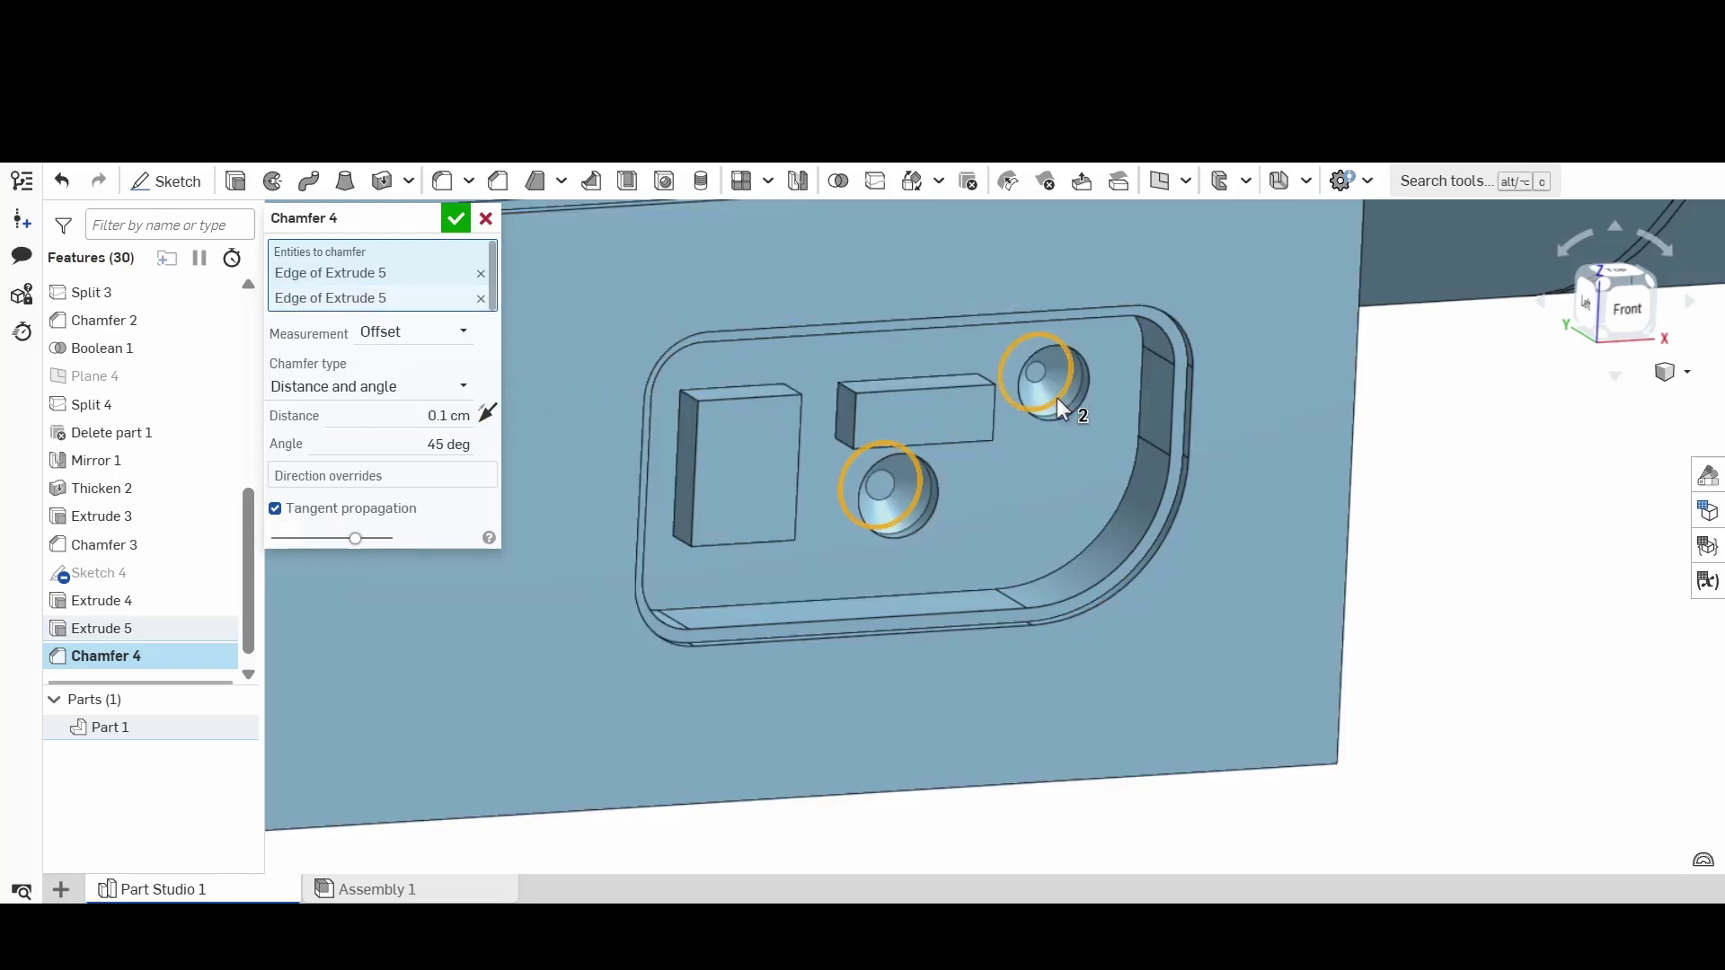
pyautogui.click(740, 541)
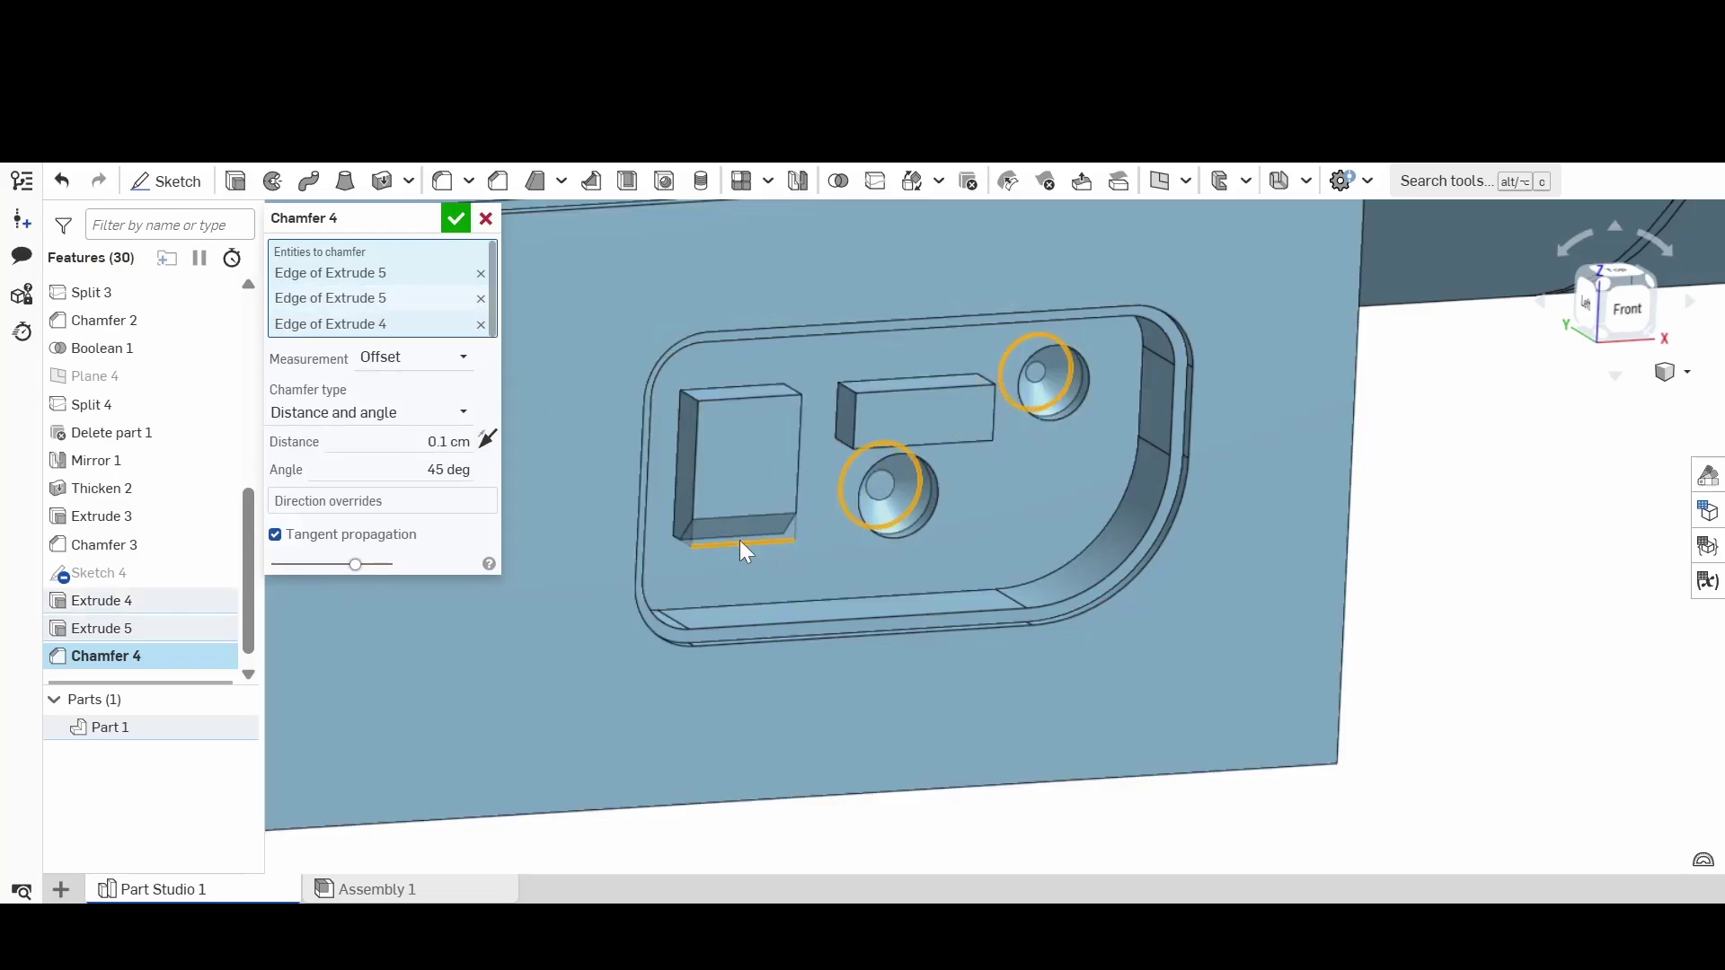
pyautogui.click(775, 397)
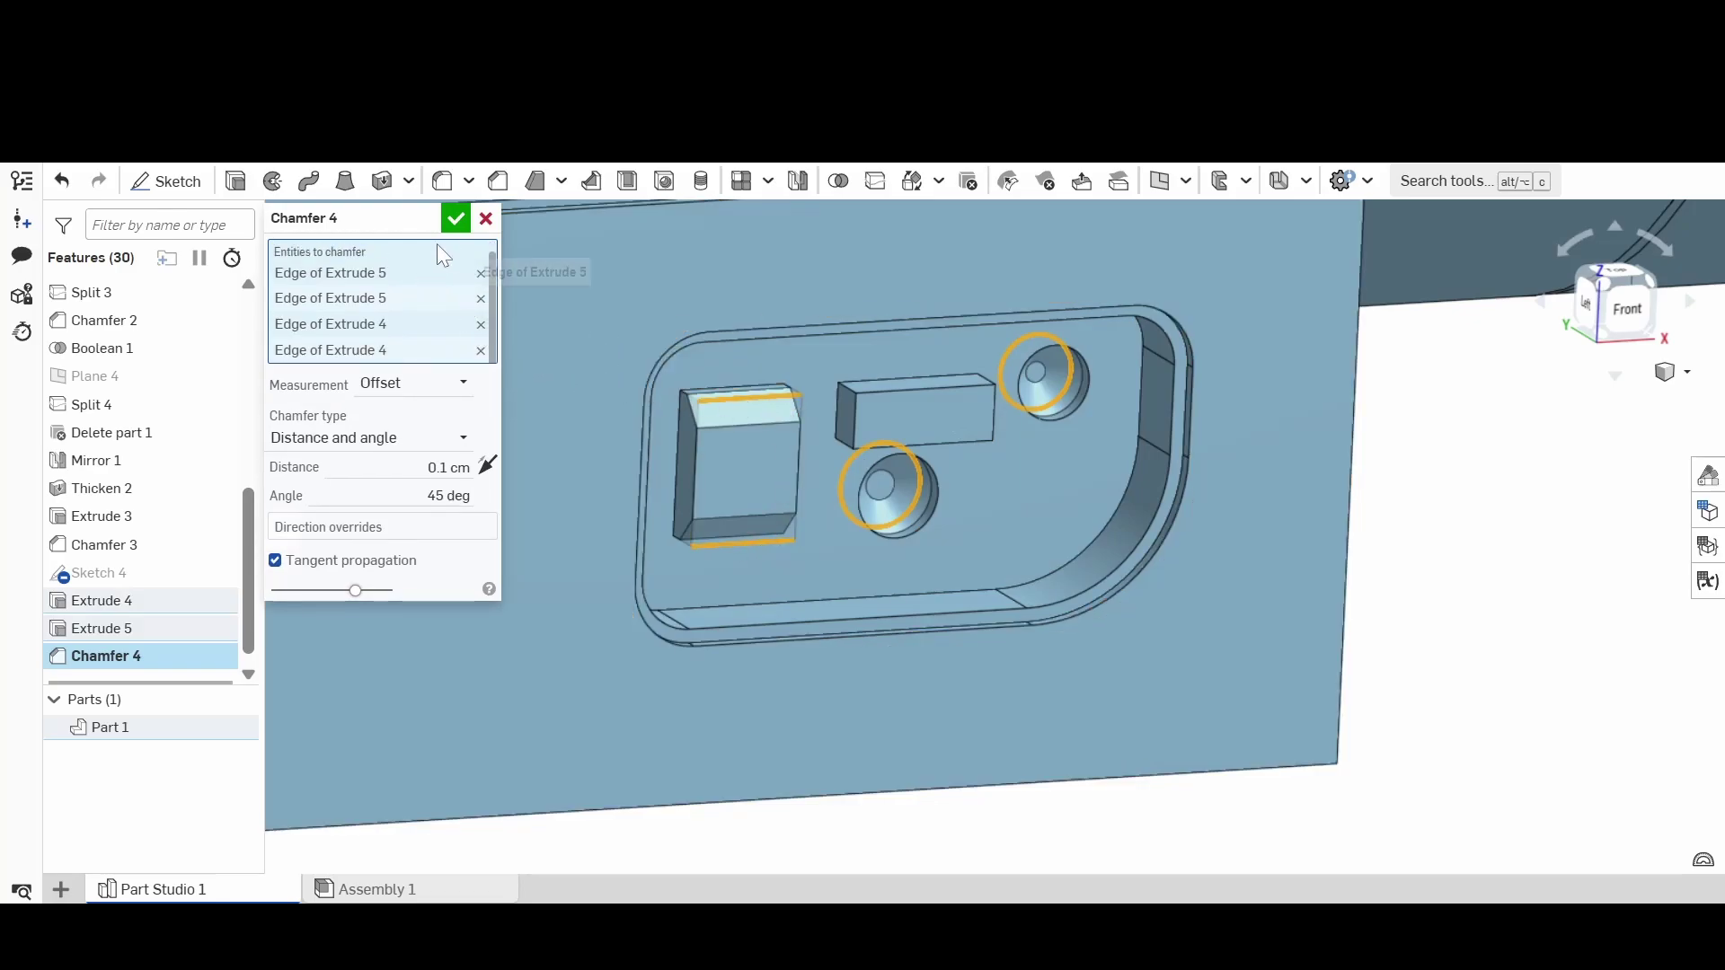
pyautogui.click(456, 217)
# Step: On the flatter block's outer face, sketch a rectangle about 0.15 cm wide near the end facing the upright block, and finish the sketch
pyautogui.scroll(-5, 1046, 530)
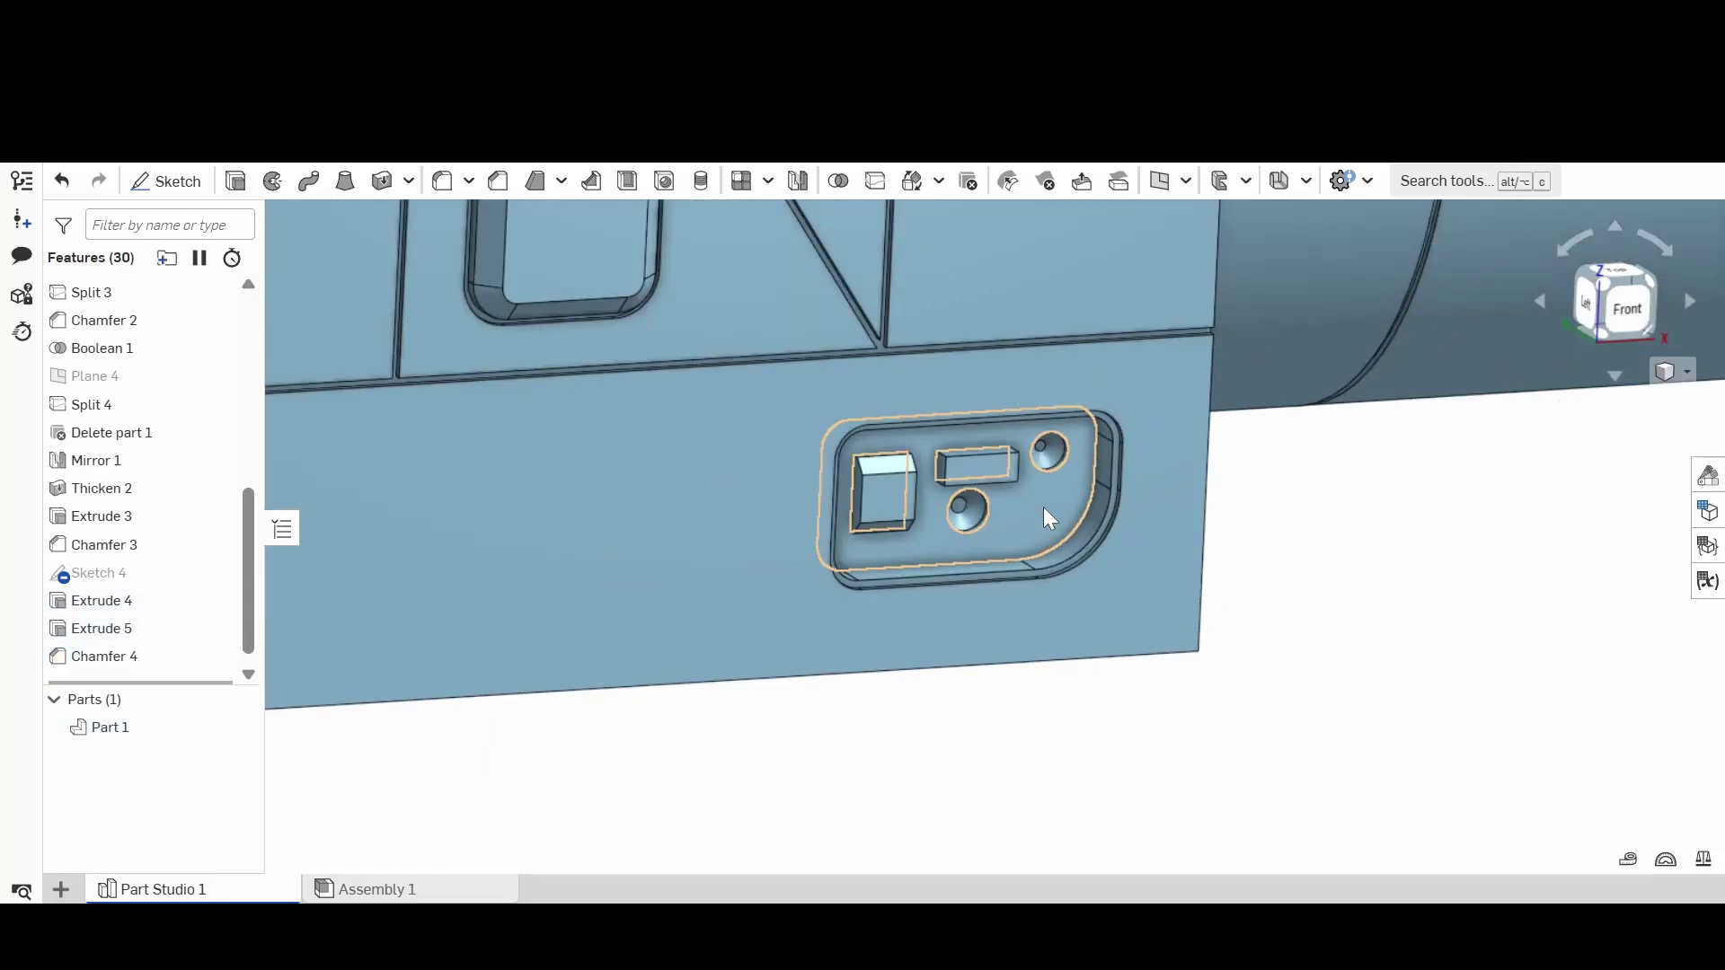
pyautogui.moveTo(1264, 553); pyautogui.dragTo(1213, 514, button='right')
pyautogui.scroll(3, 961, 467)
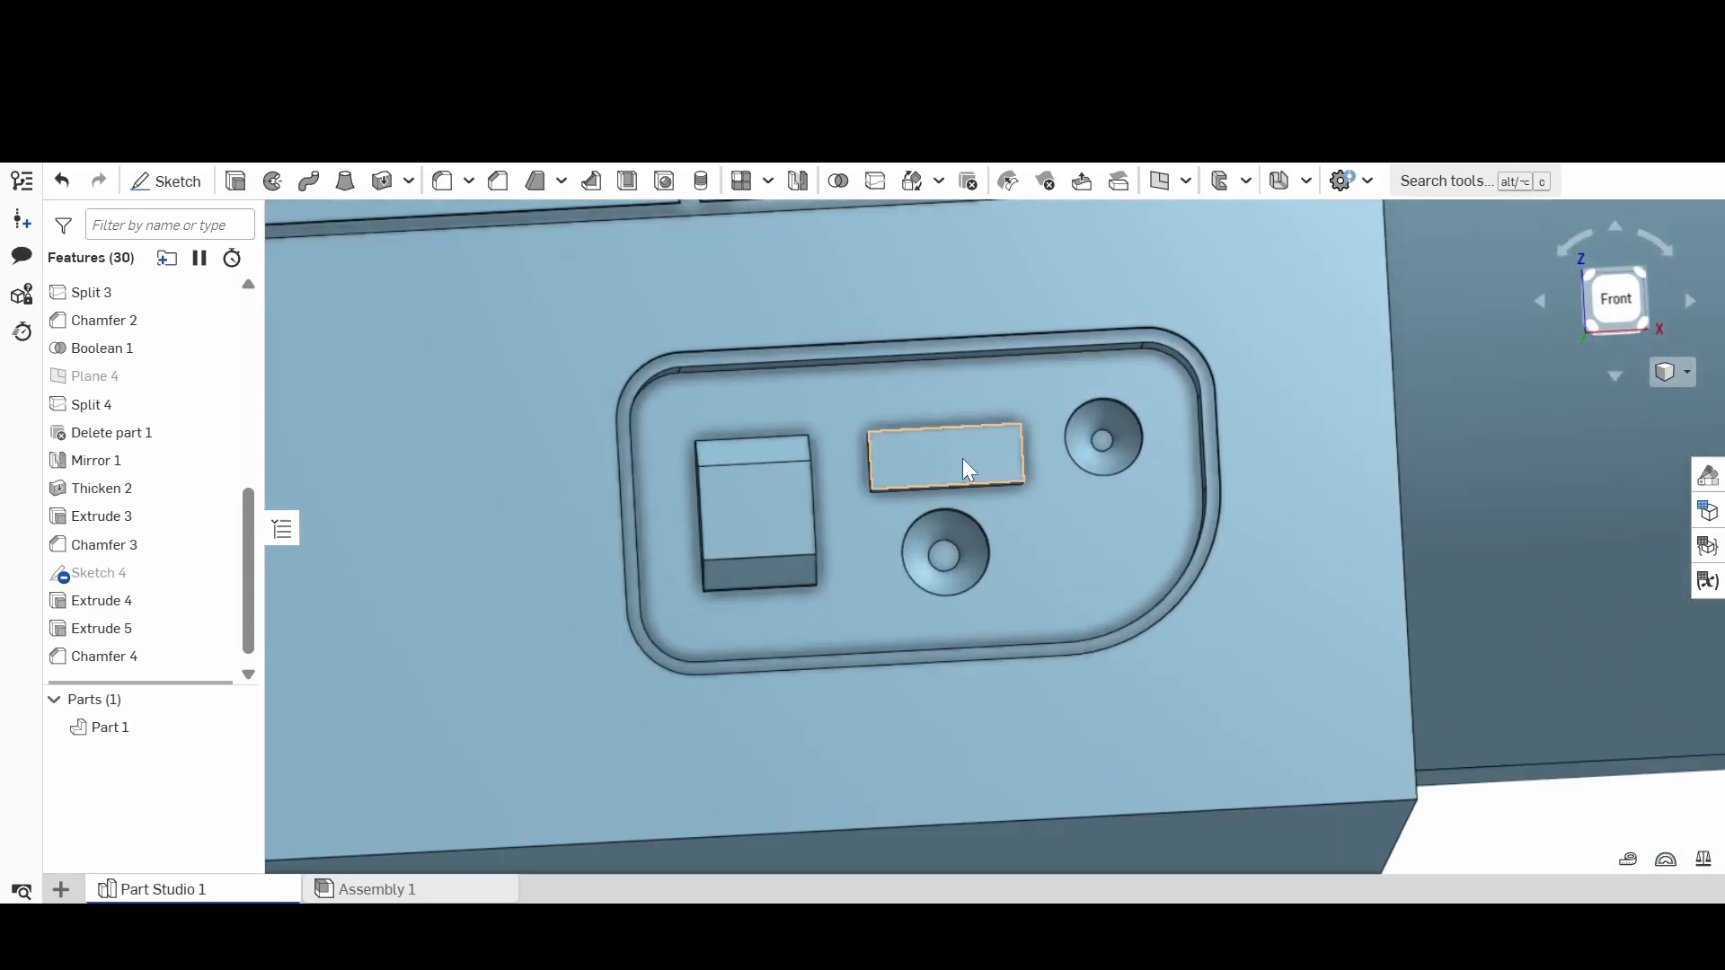
pyautogui.click(962, 459)
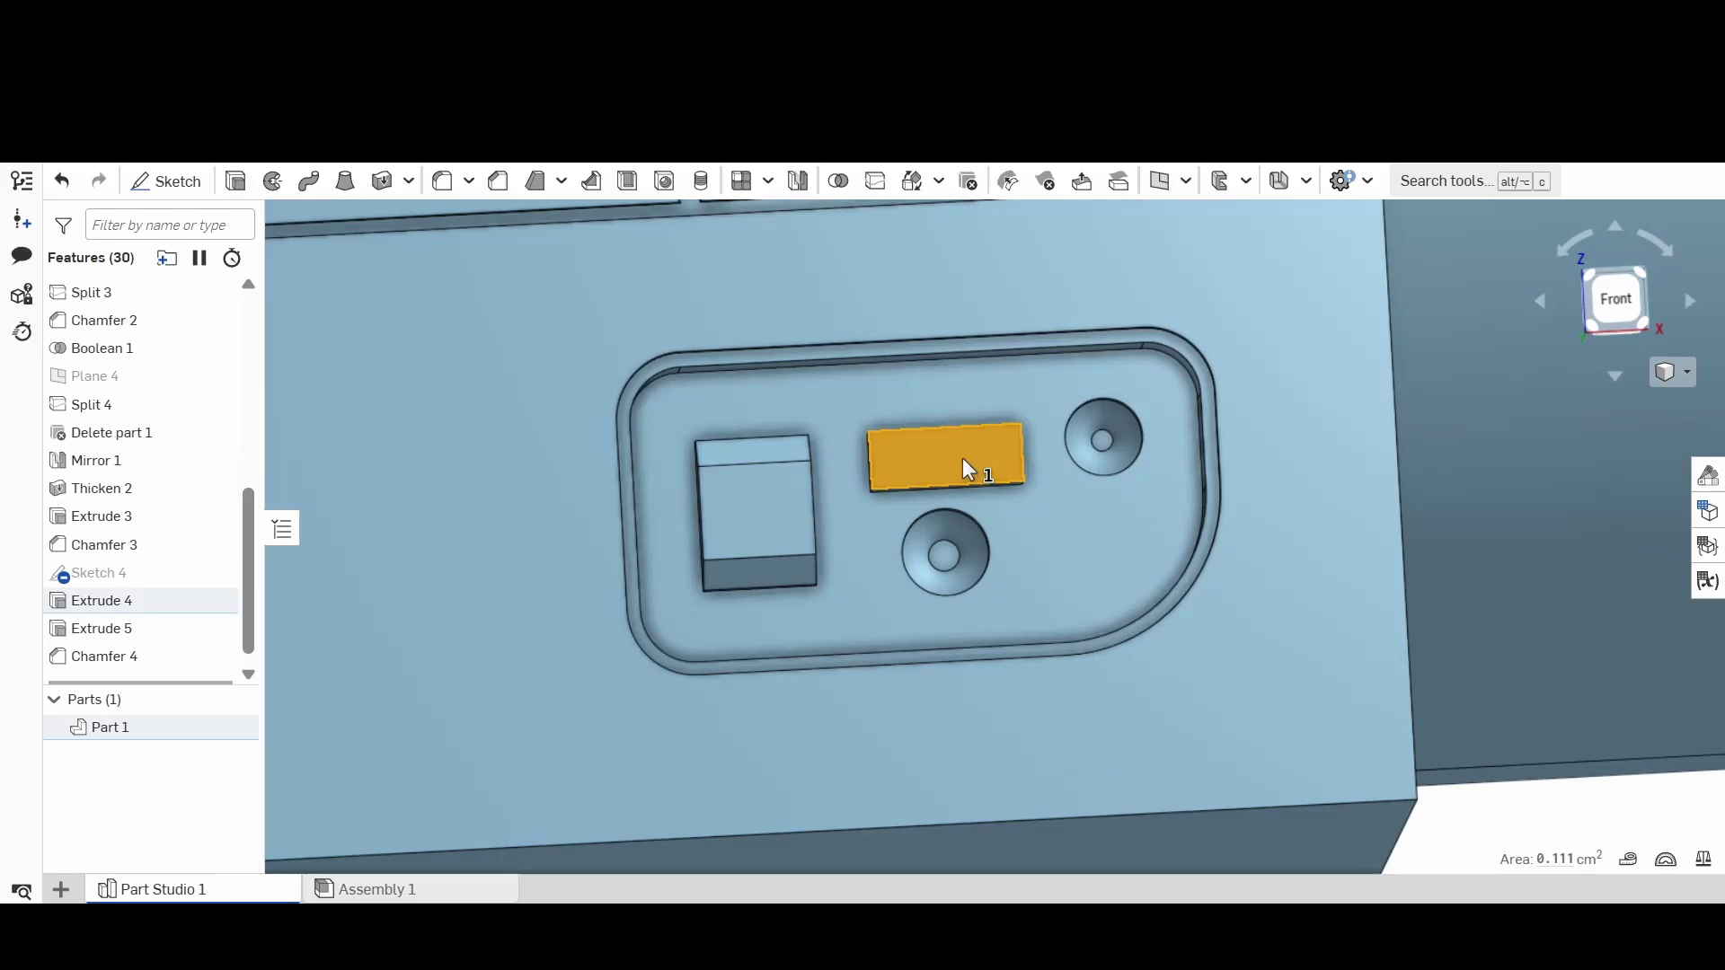
pyautogui.rightClick(963, 457)
pyautogui.click(1070, 651)
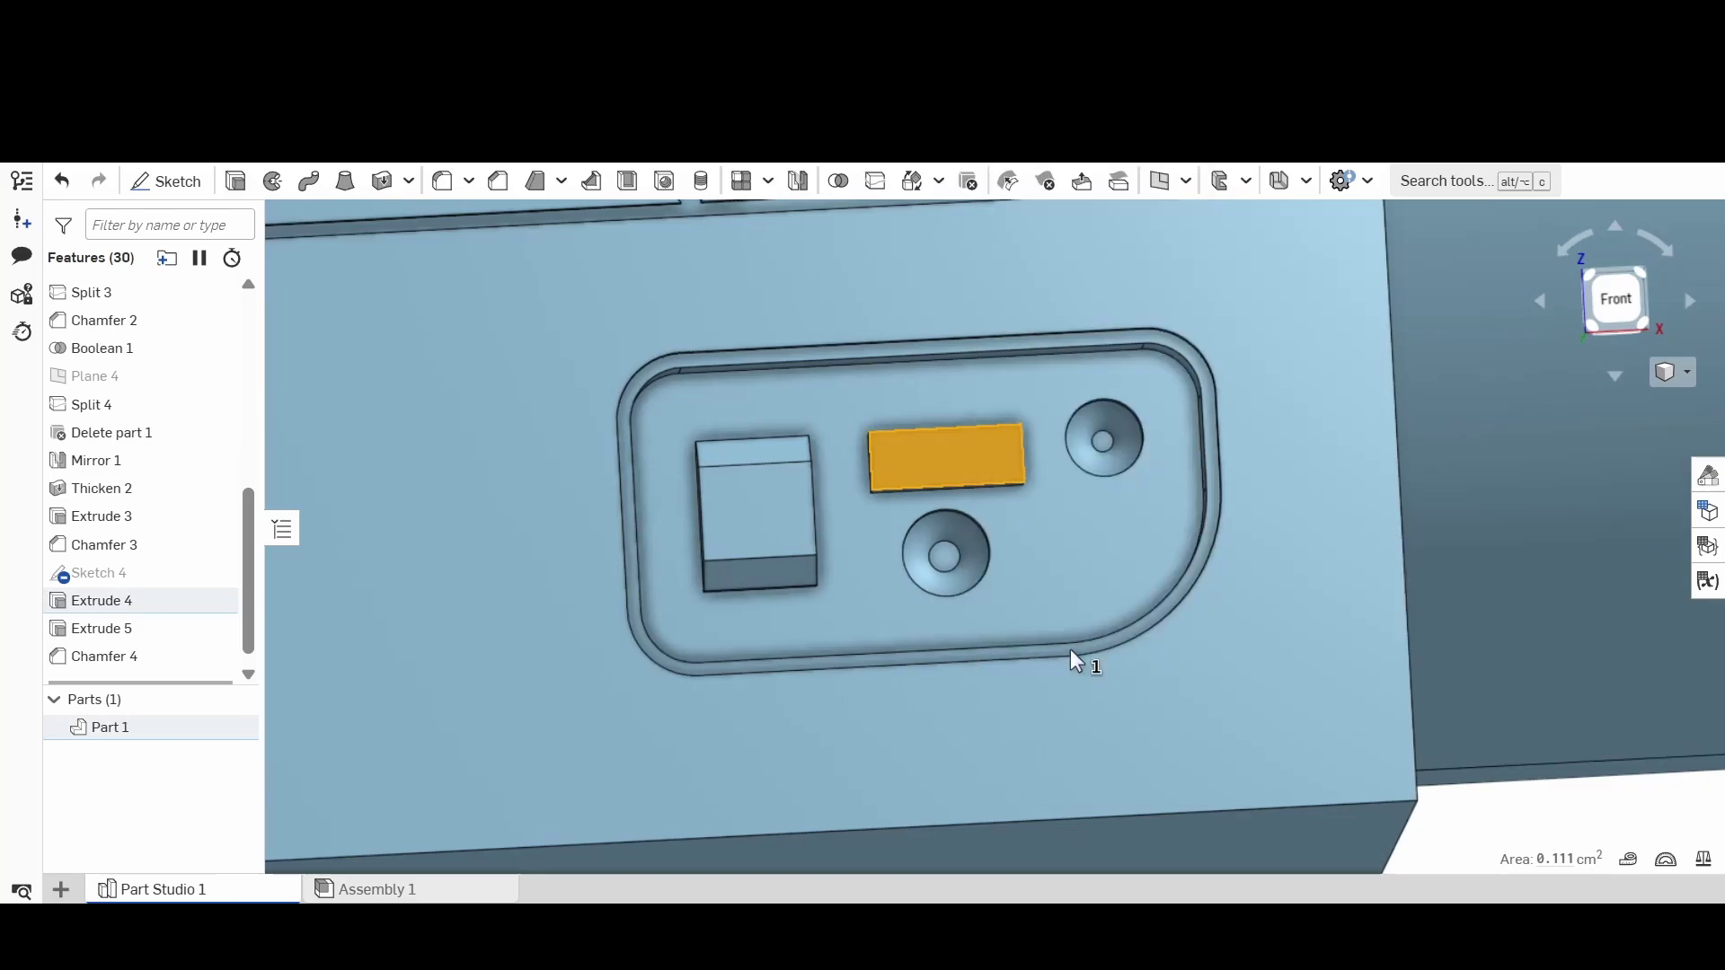
pyautogui.click(181, 185)
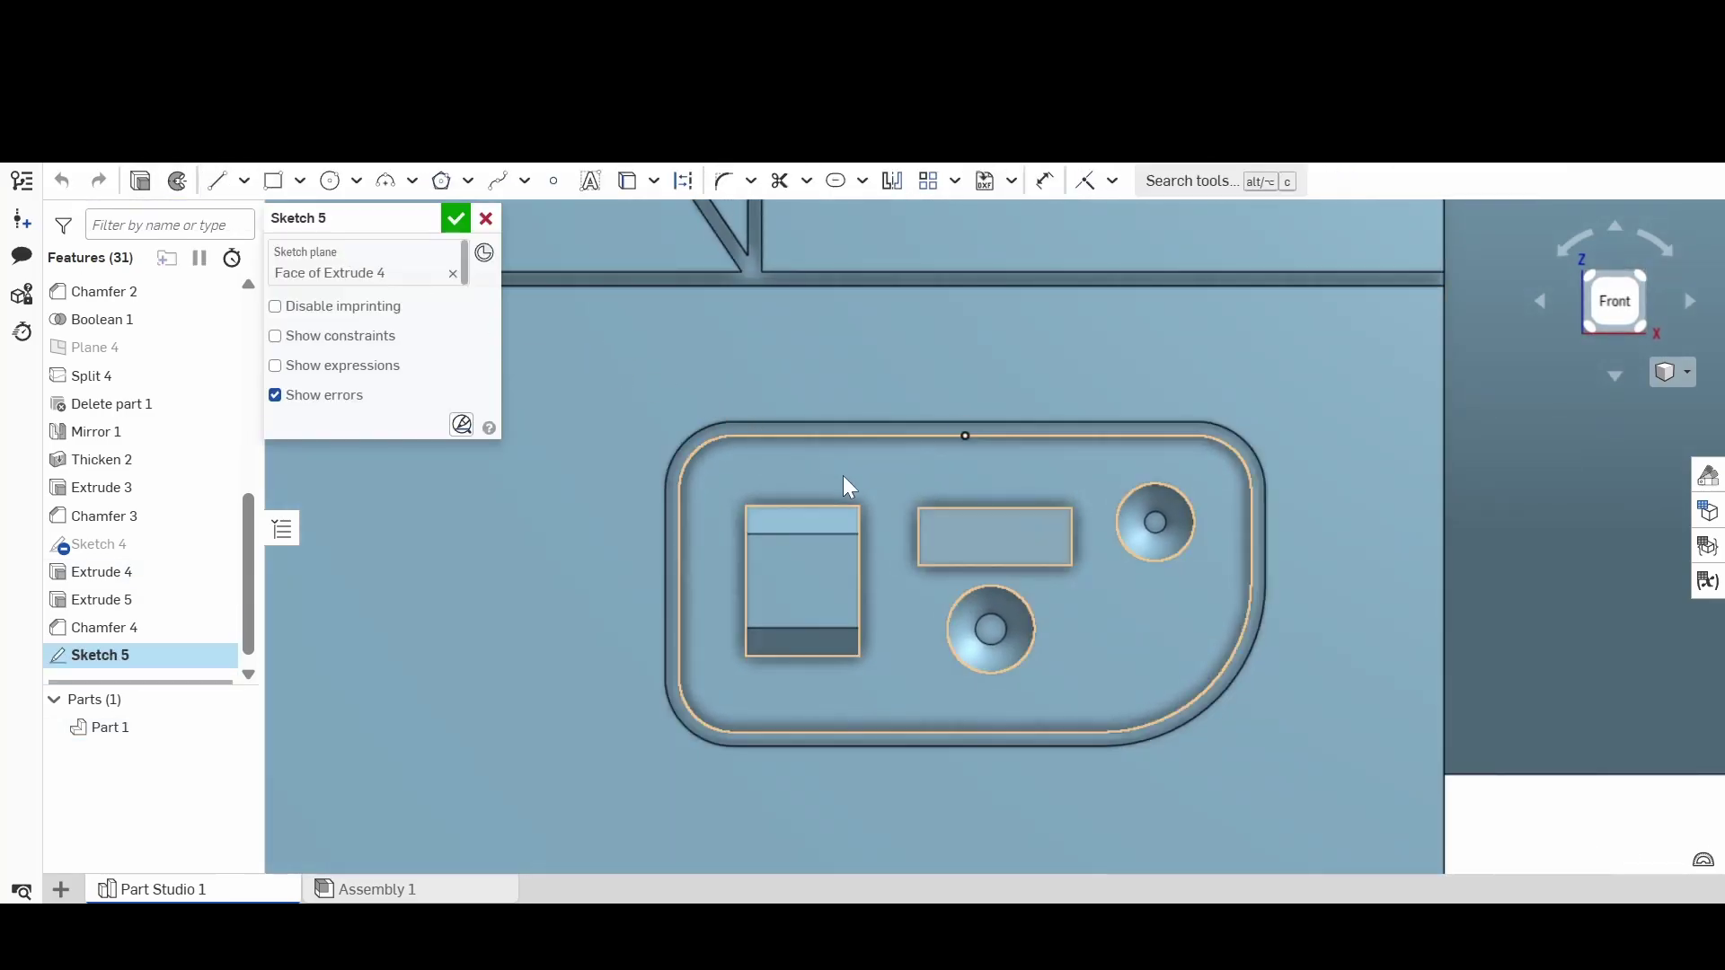
pyautogui.click(275, 185)
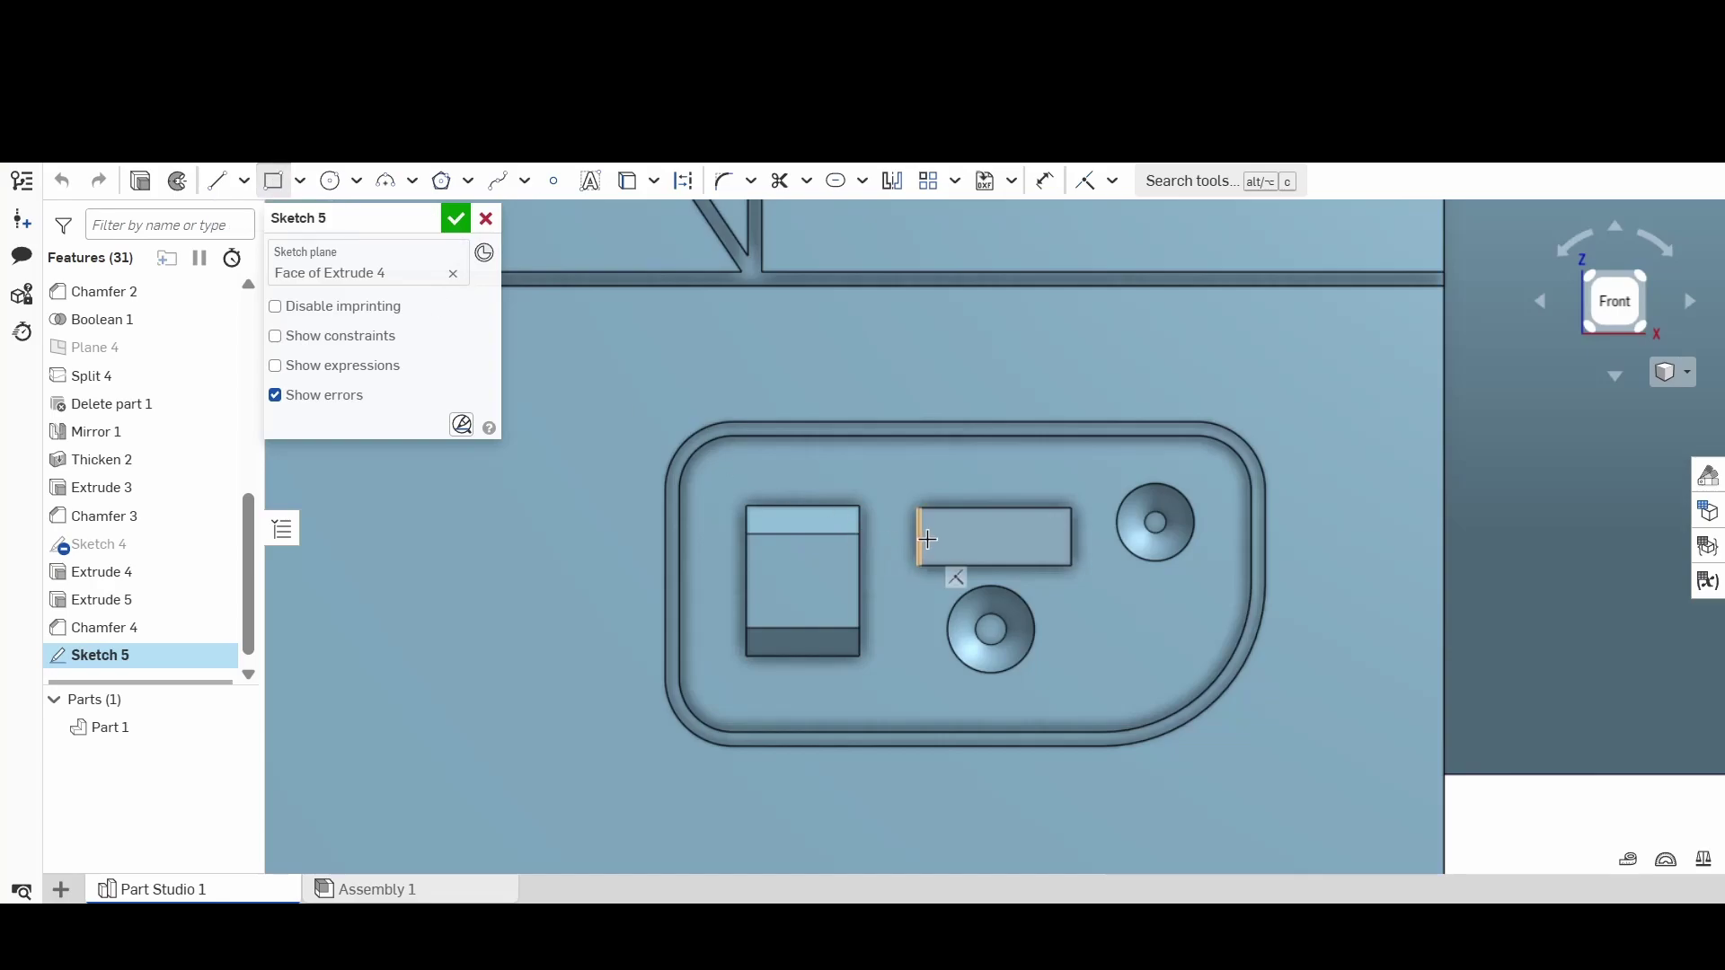
pyautogui.click(937, 518)
pyautogui.click(983, 552)
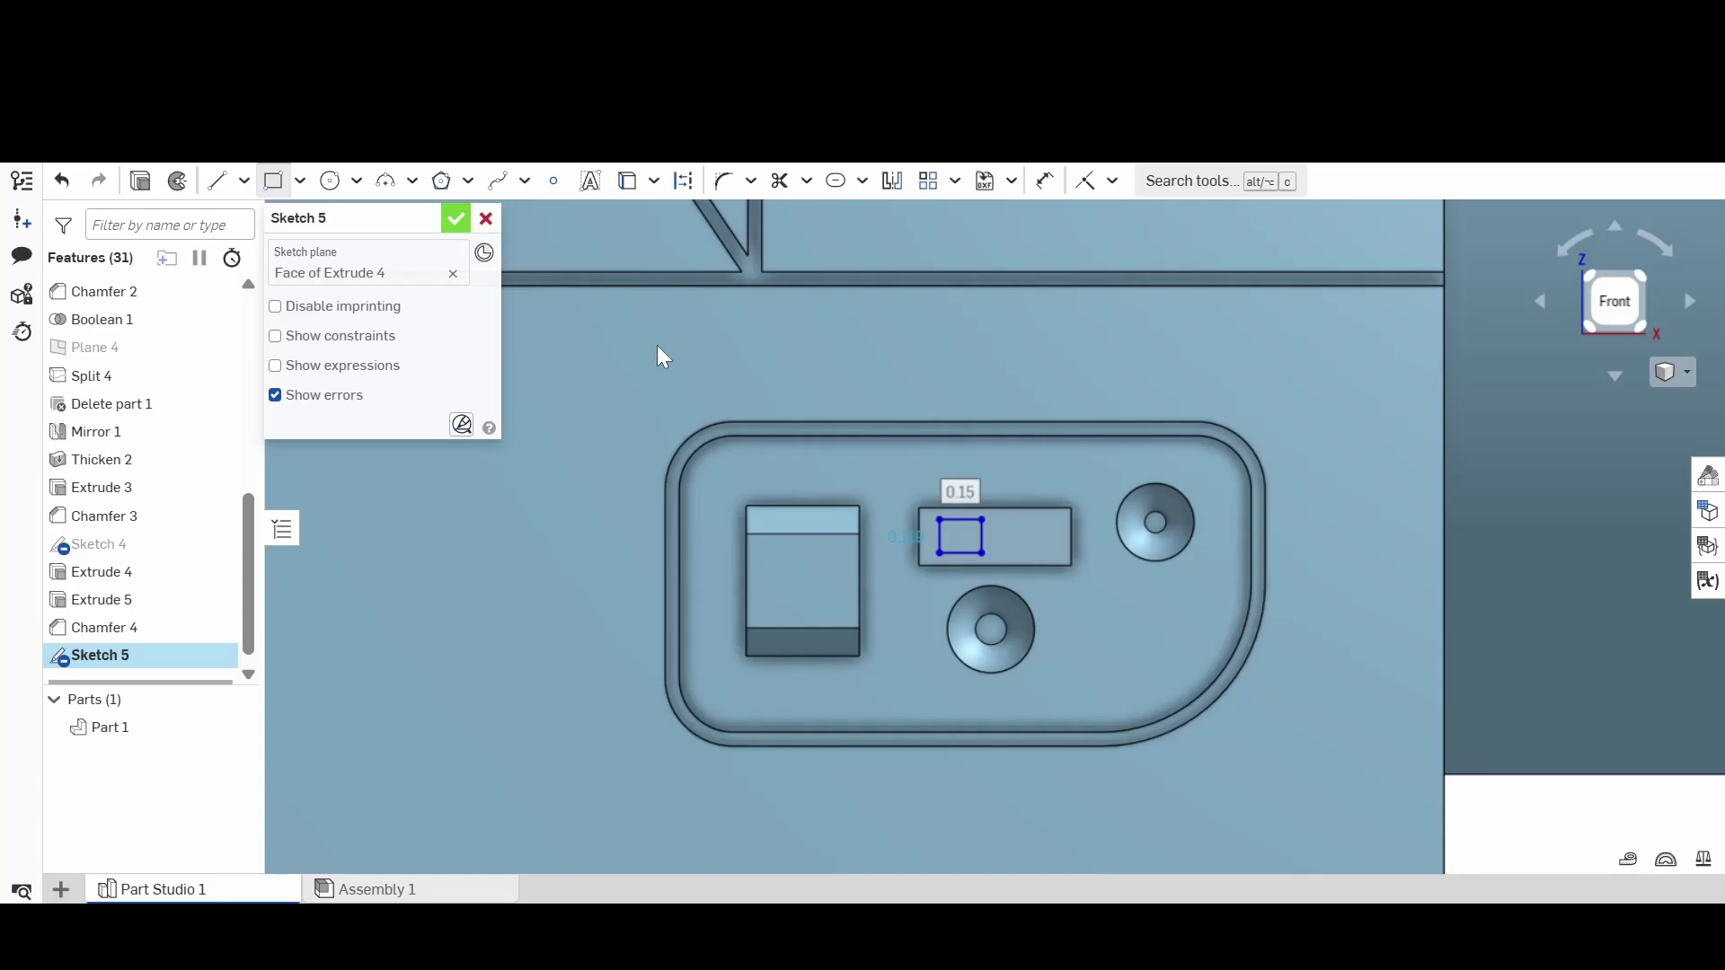
pyautogui.press('Return')
# Step: Extrude the small sketched rectangle 0.06 cm outward from the flatter block, adding it to Part 1
pyautogui.click(967, 537)
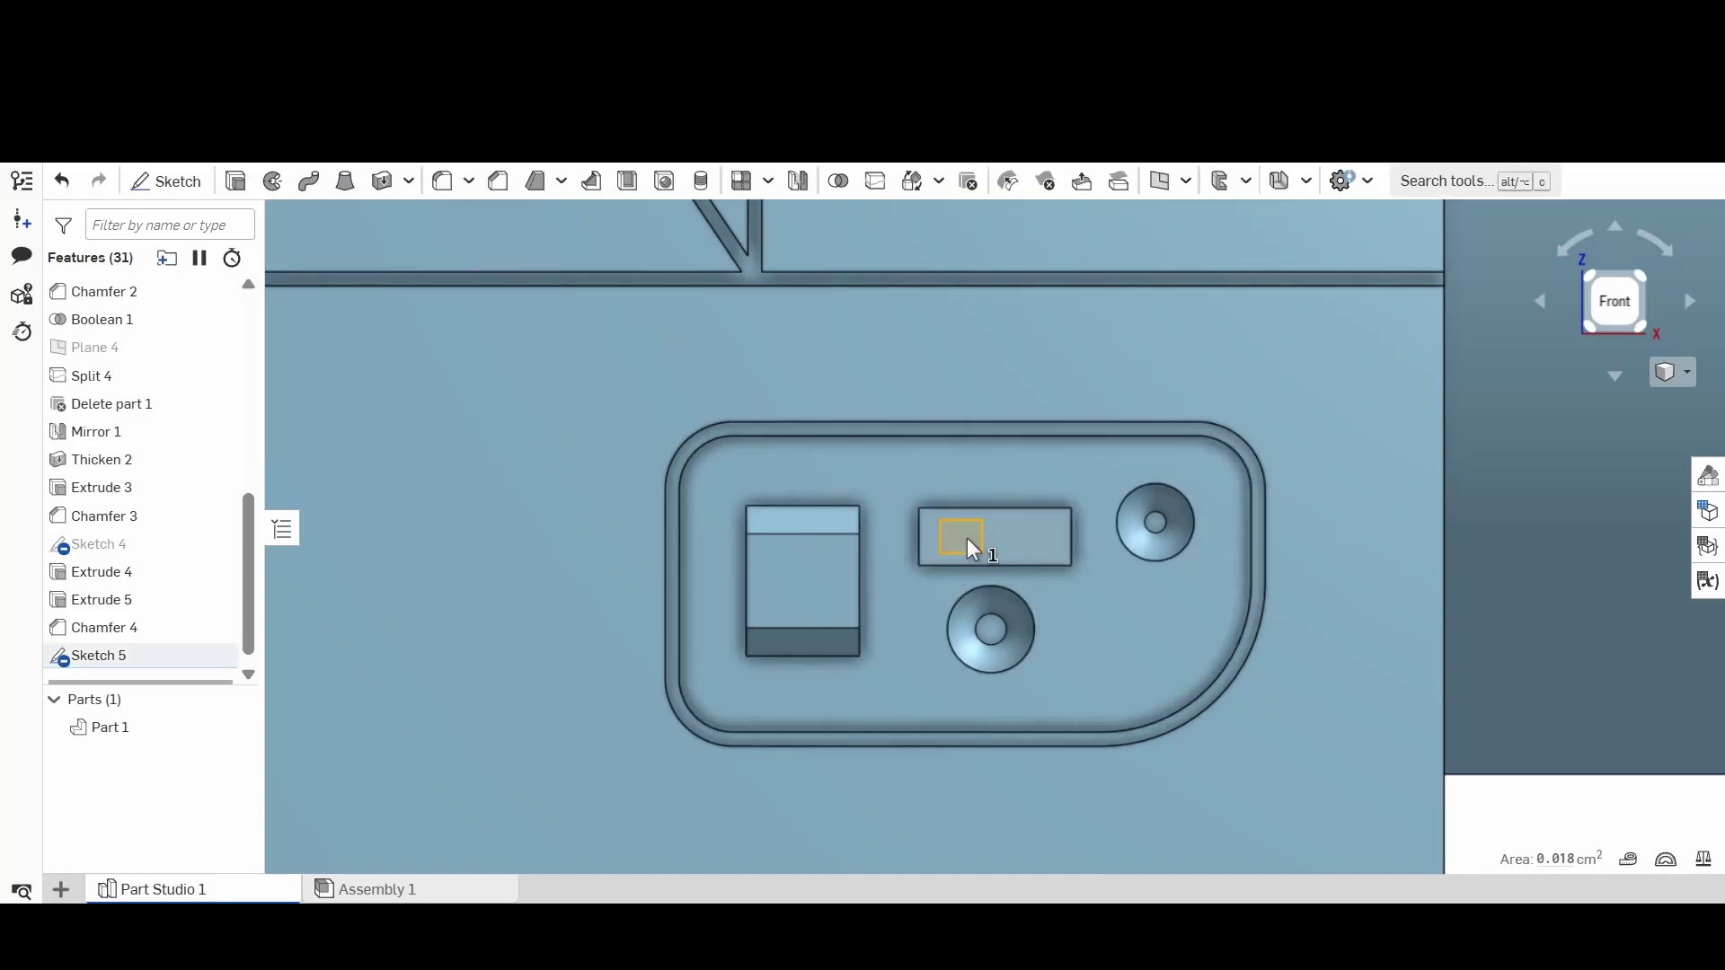
pyautogui.click(225, 196)
pyautogui.moveTo(934, 485); pyautogui.dragTo(988, 525, button='right')
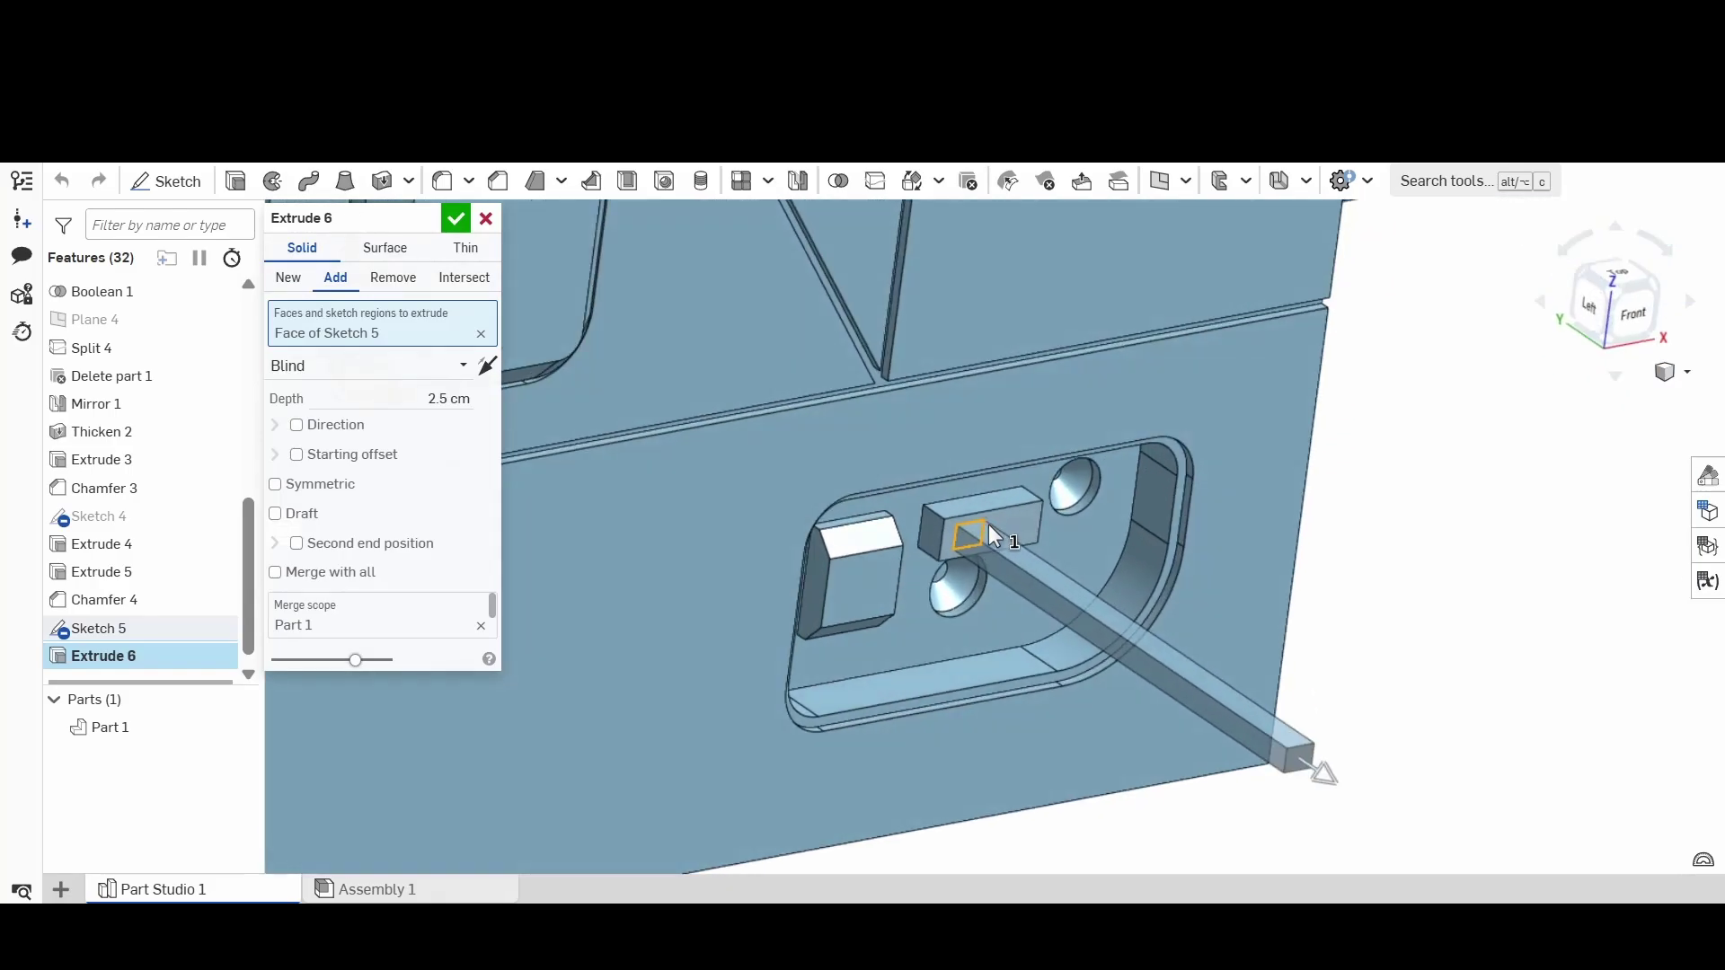
pyautogui.moveTo(1295, 758); pyautogui.dragTo(988, 563)
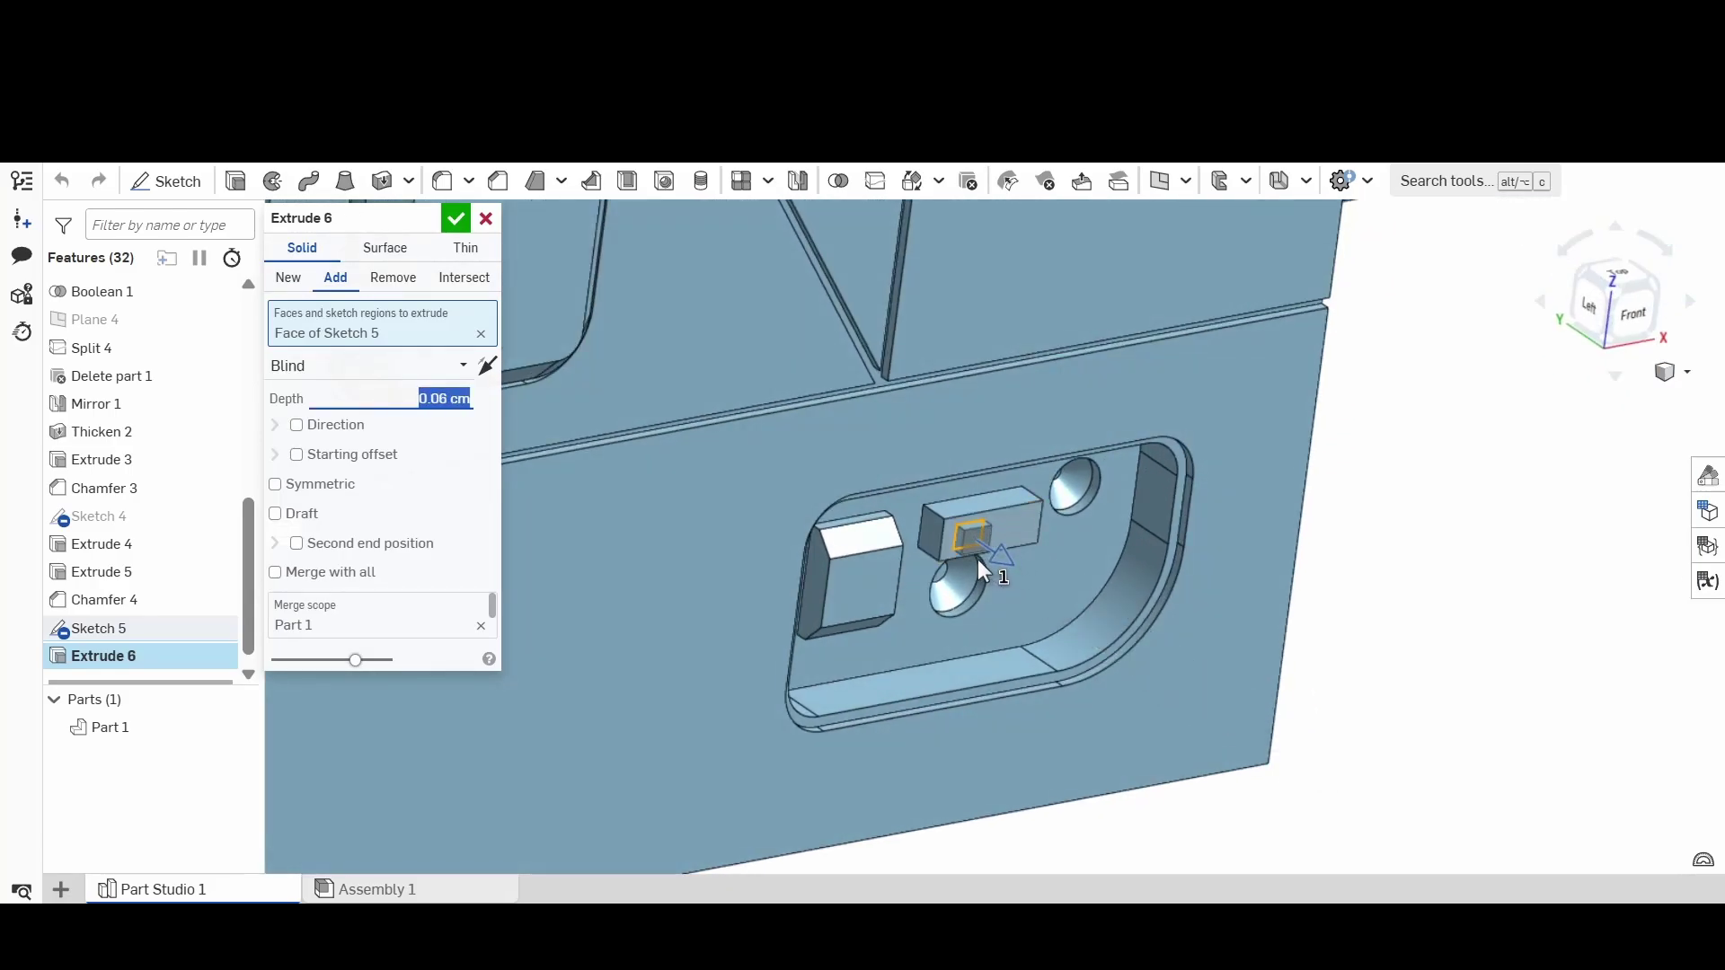
pyautogui.click(455, 218)
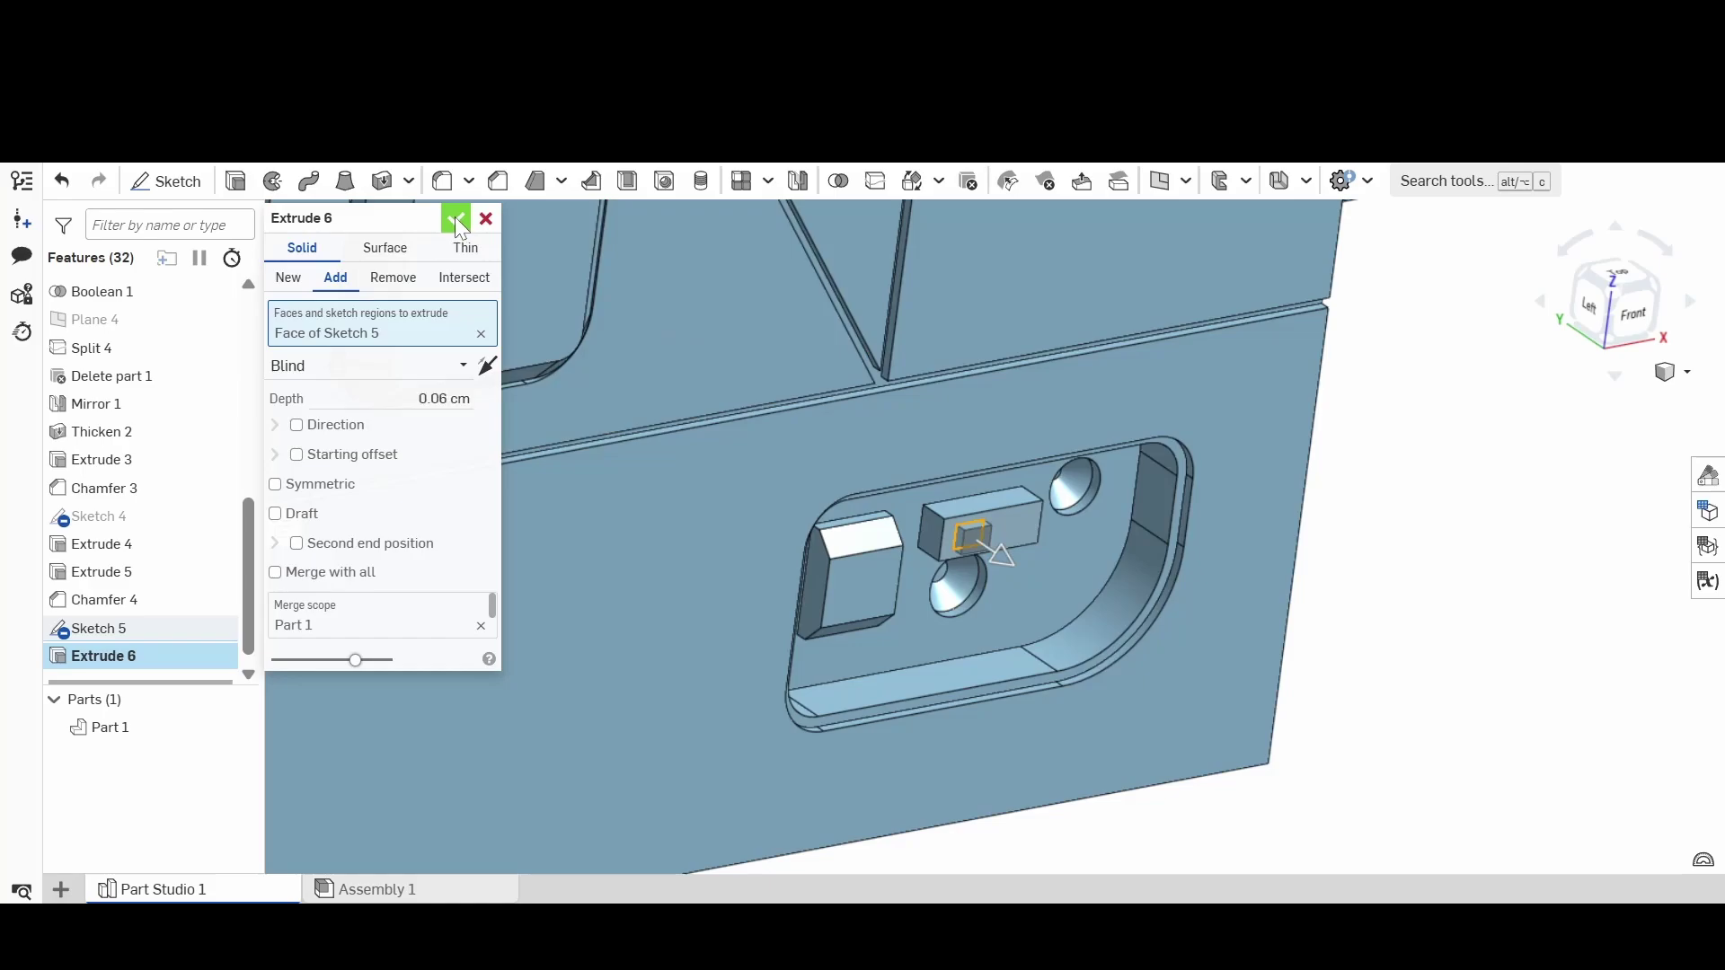
# Step: Fillet the main block's lower edge at the cylinder end with a 0.773 cm radius and tangent propagation
pyautogui.scroll(-3, 1109, 599)
pyautogui.scroll(3, 1108, 599)
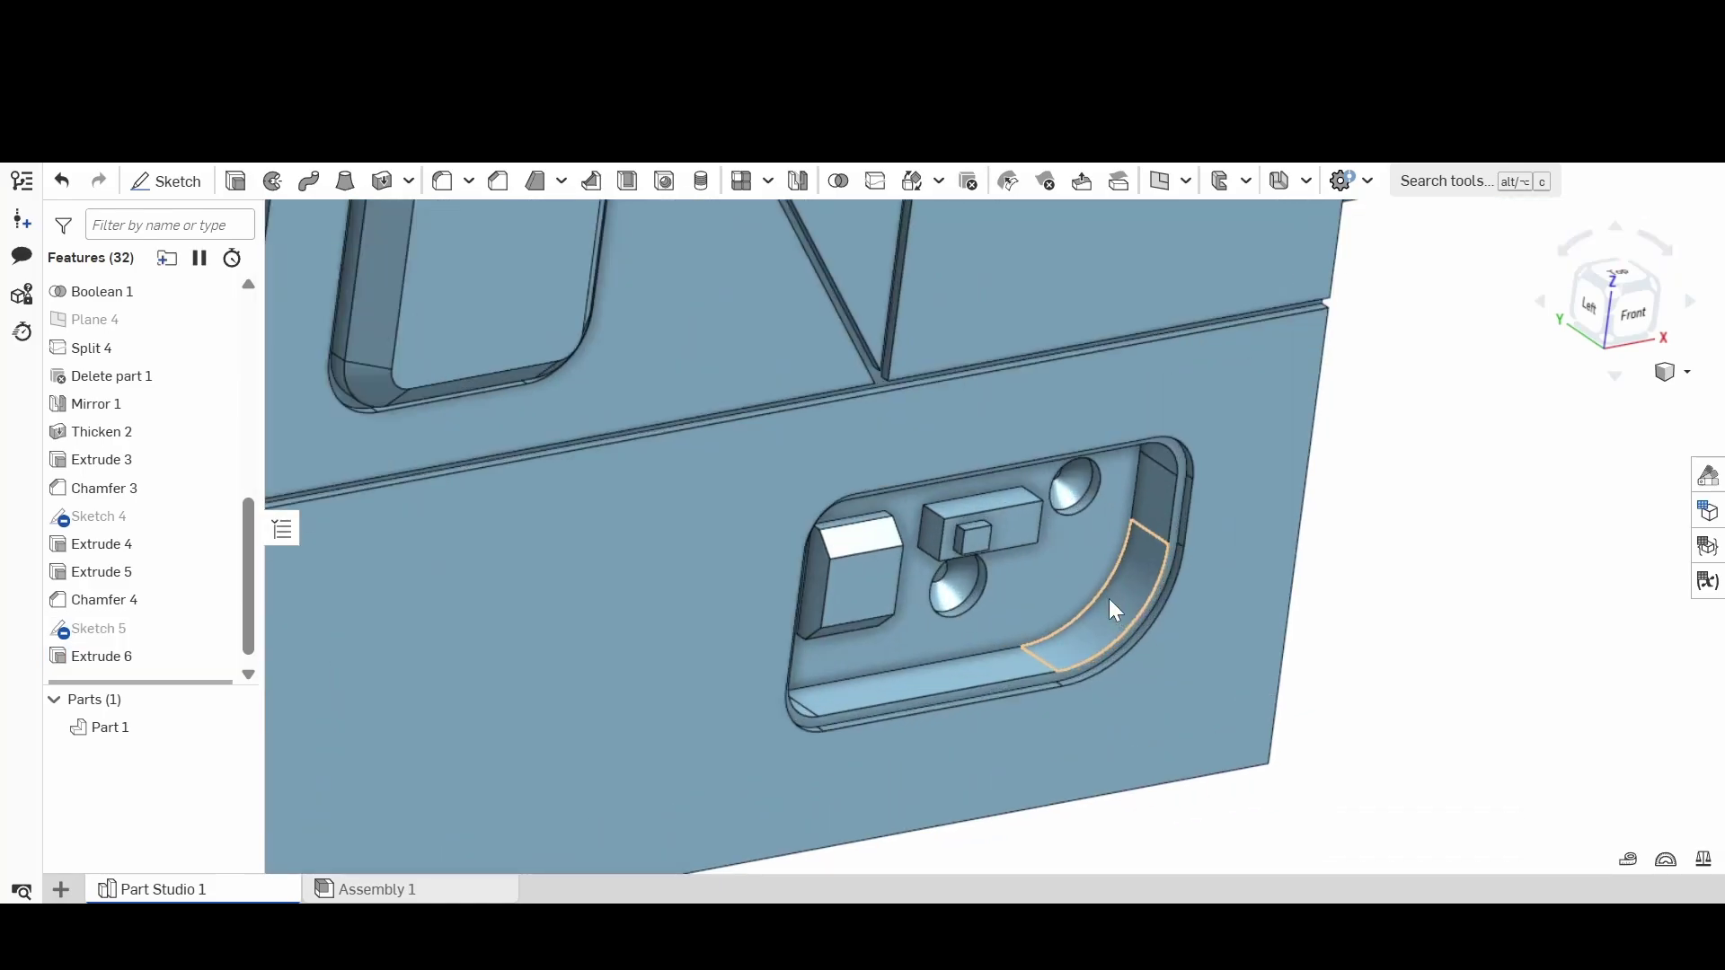
pyautogui.moveTo(1108, 598)
pyautogui.mouseDown(button='right')
pyautogui.moveTo(1073, 539)
pyautogui.moveTo(1108, 583)
pyautogui.mouseUp(button='right')
pyautogui.scroll(-3, 1108, 584)
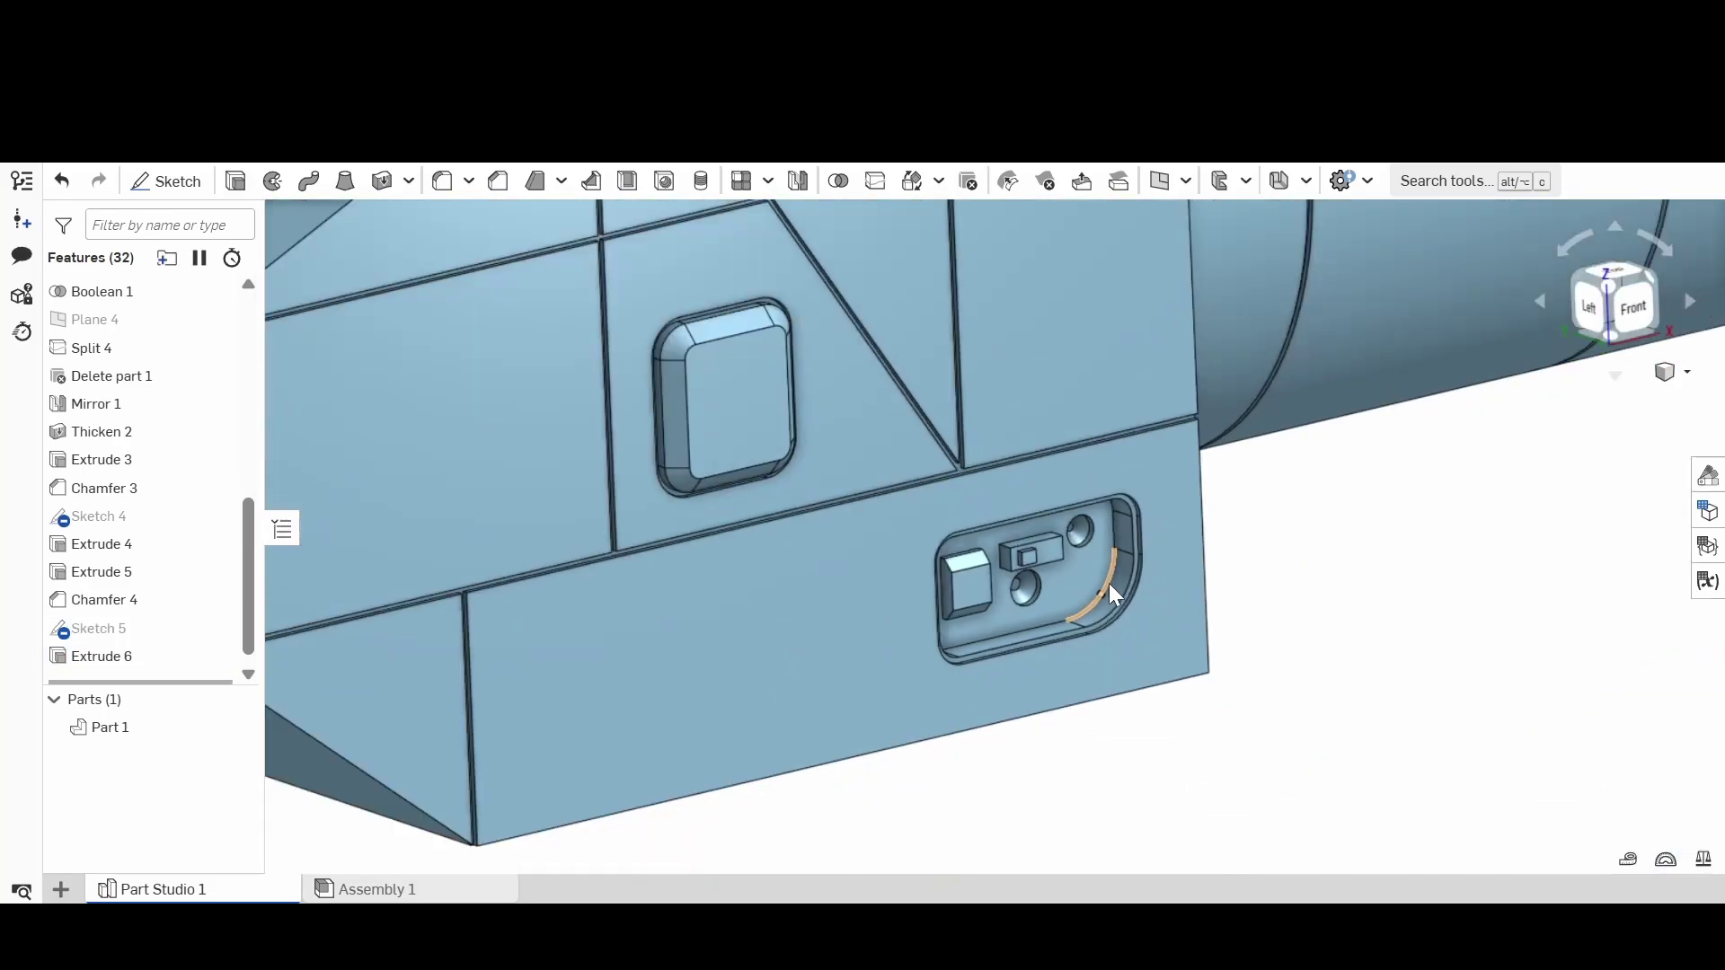
pyautogui.scroll(-6, 1240, 616)
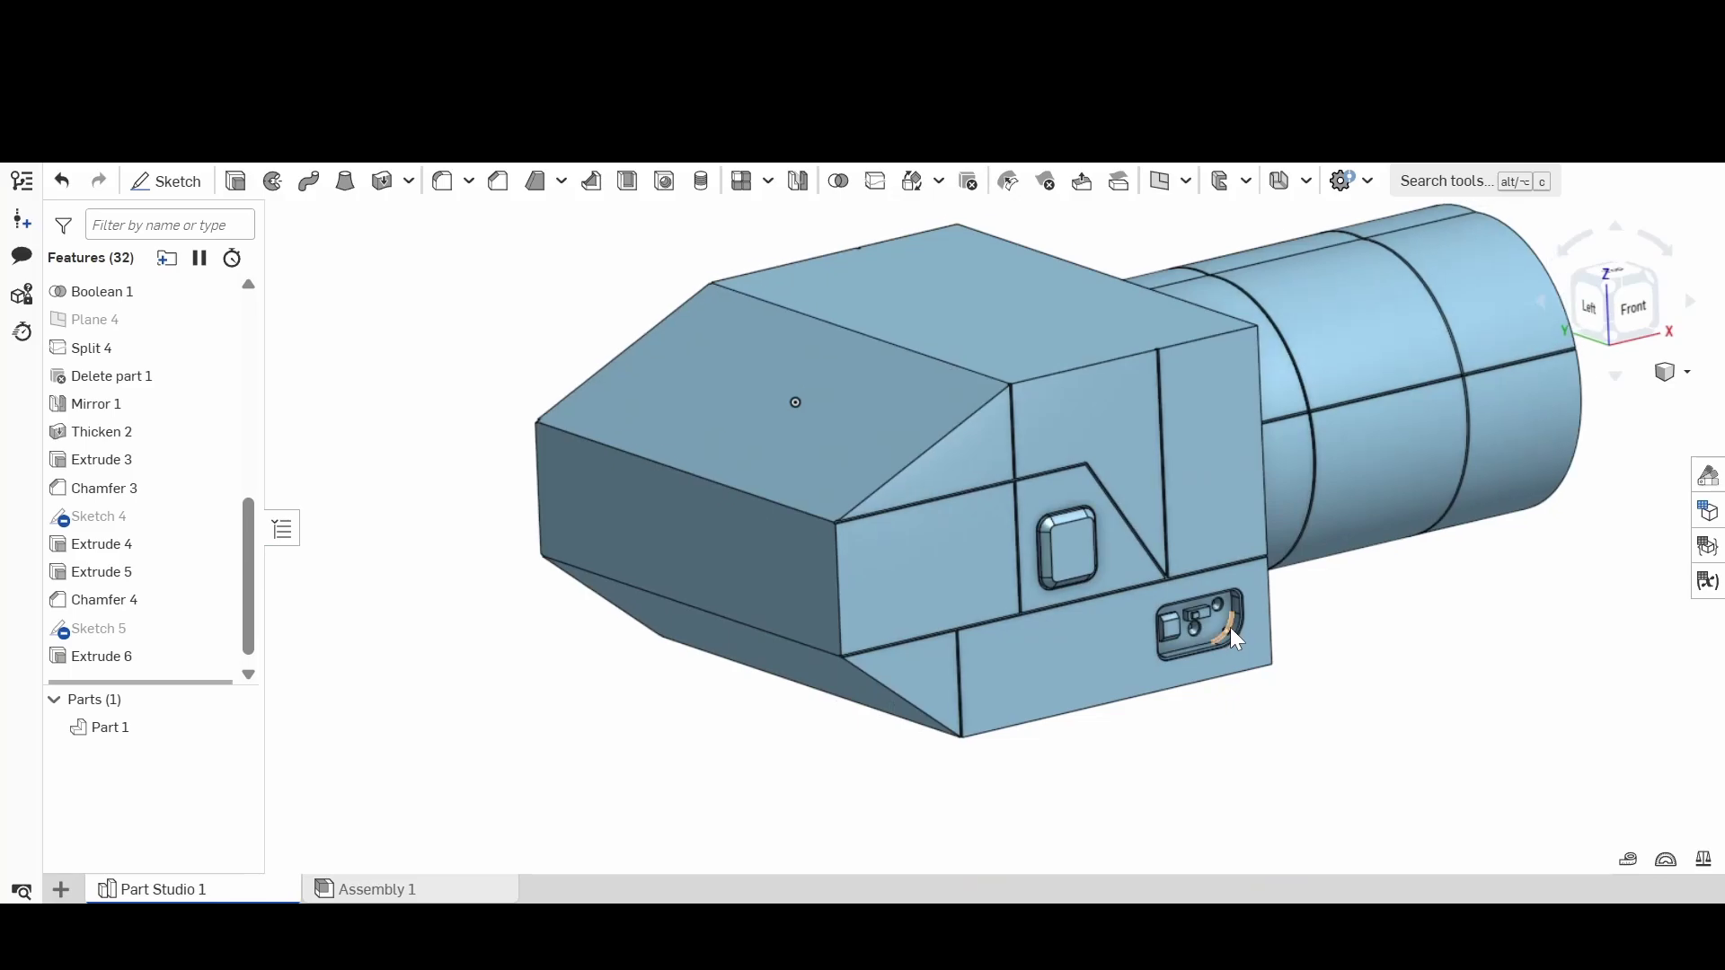
pyautogui.moveTo(1230, 627); pyautogui.dragTo(1140, 608, button='right')
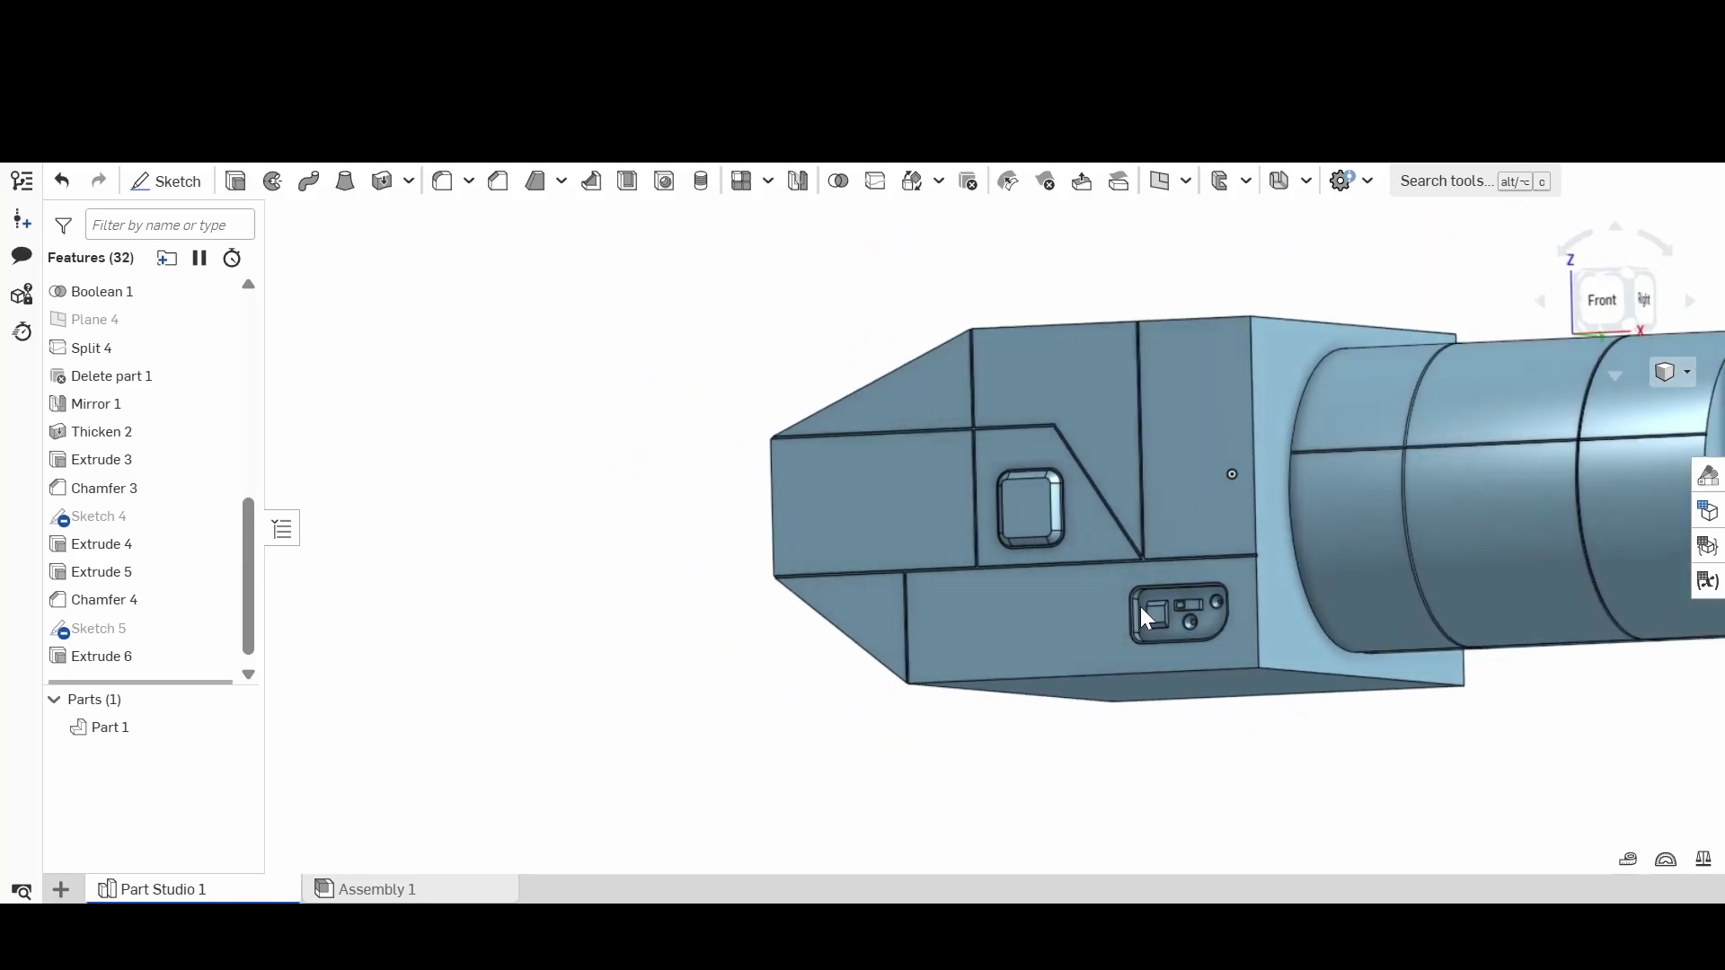
pyautogui.click(1280, 668)
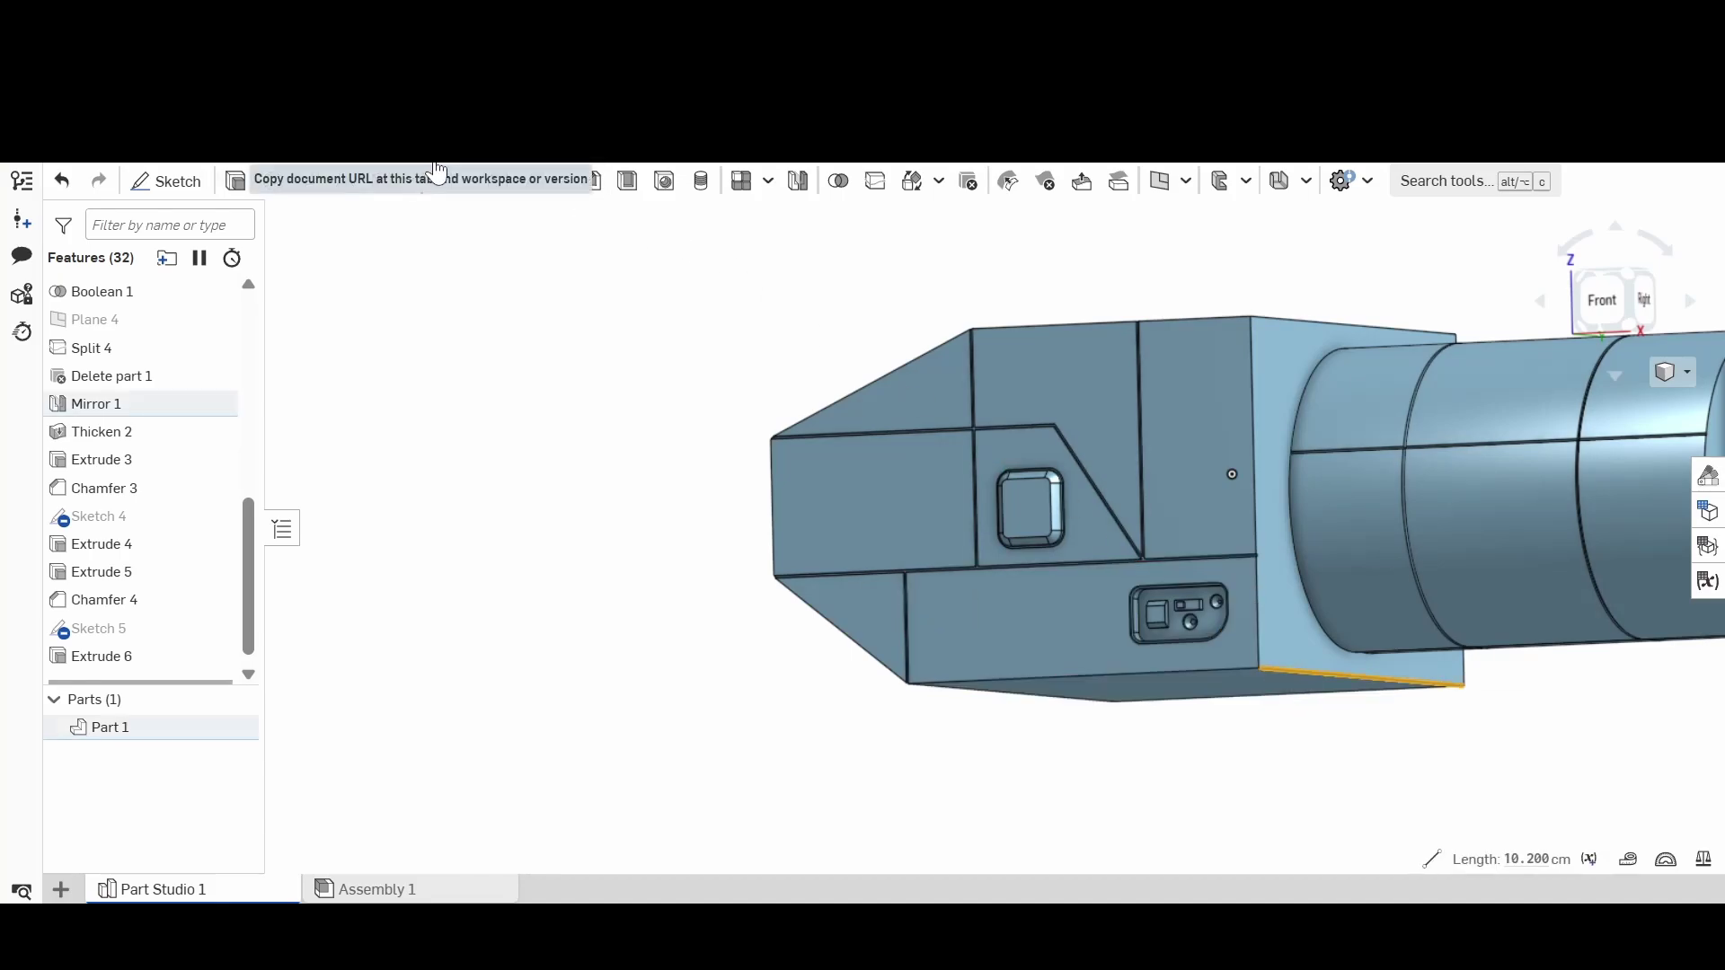
pyautogui.click(445, 183)
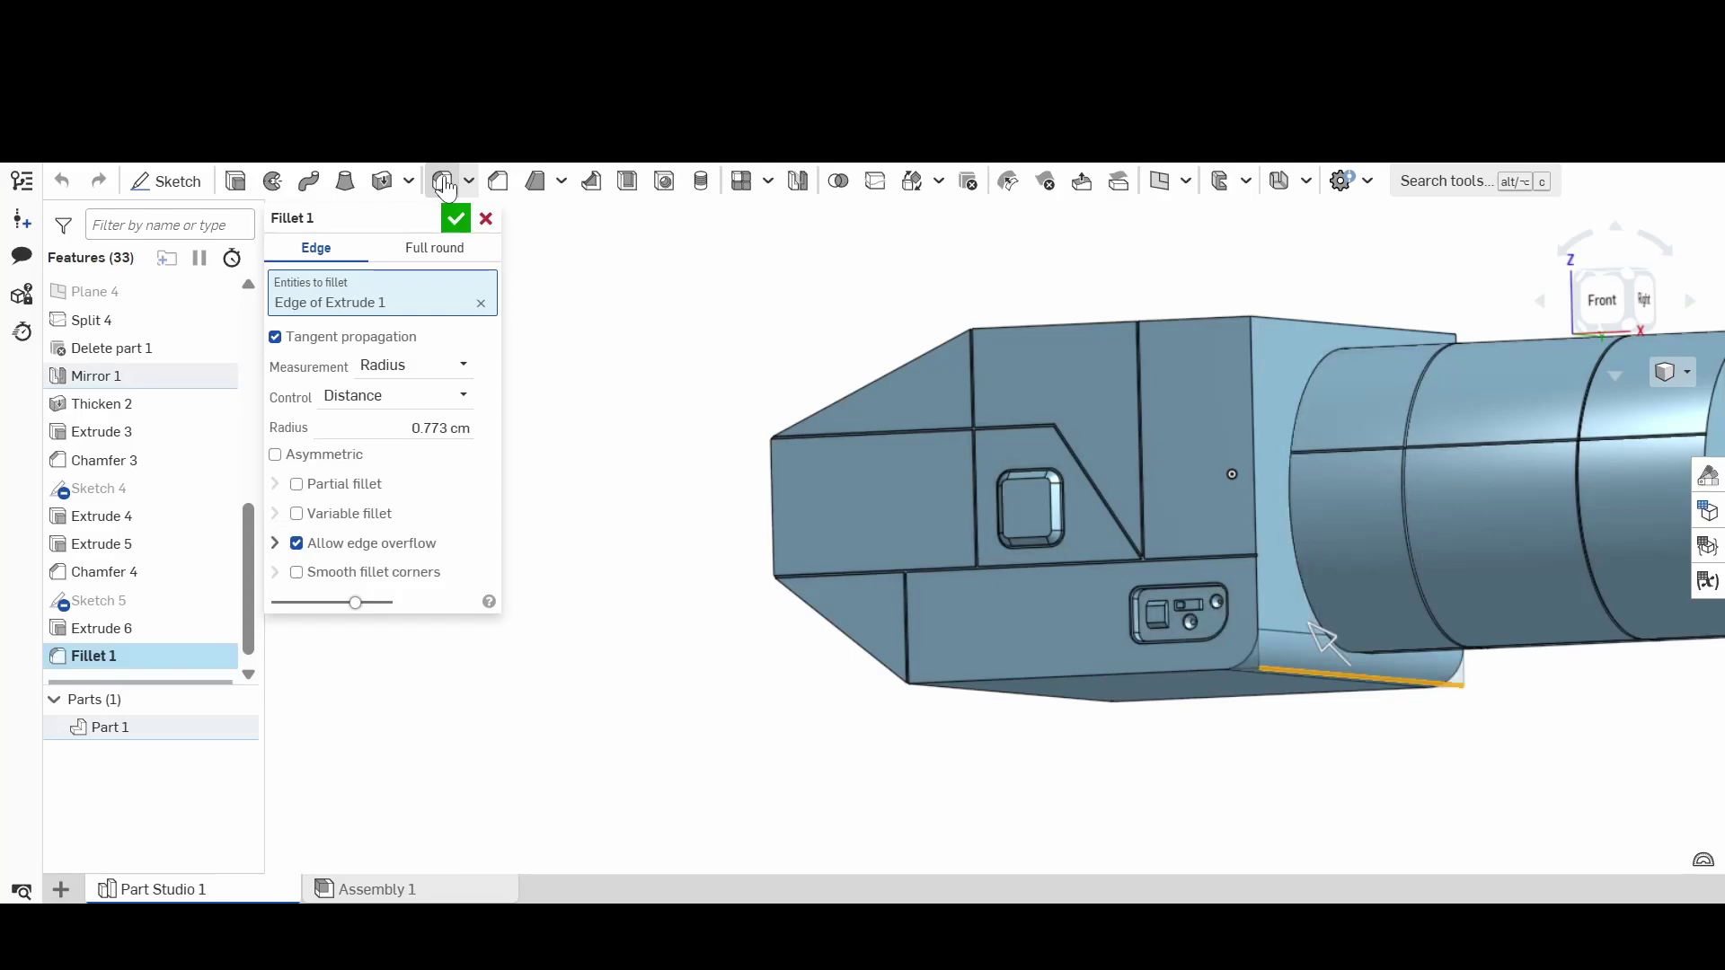
pyautogui.moveTo(1227, 597); pyautogui.dragTo(1330, 629, button='right')
pyautogui.moveTo(1307, 615); pyautogui.dragTo(1323, 625, button='right')
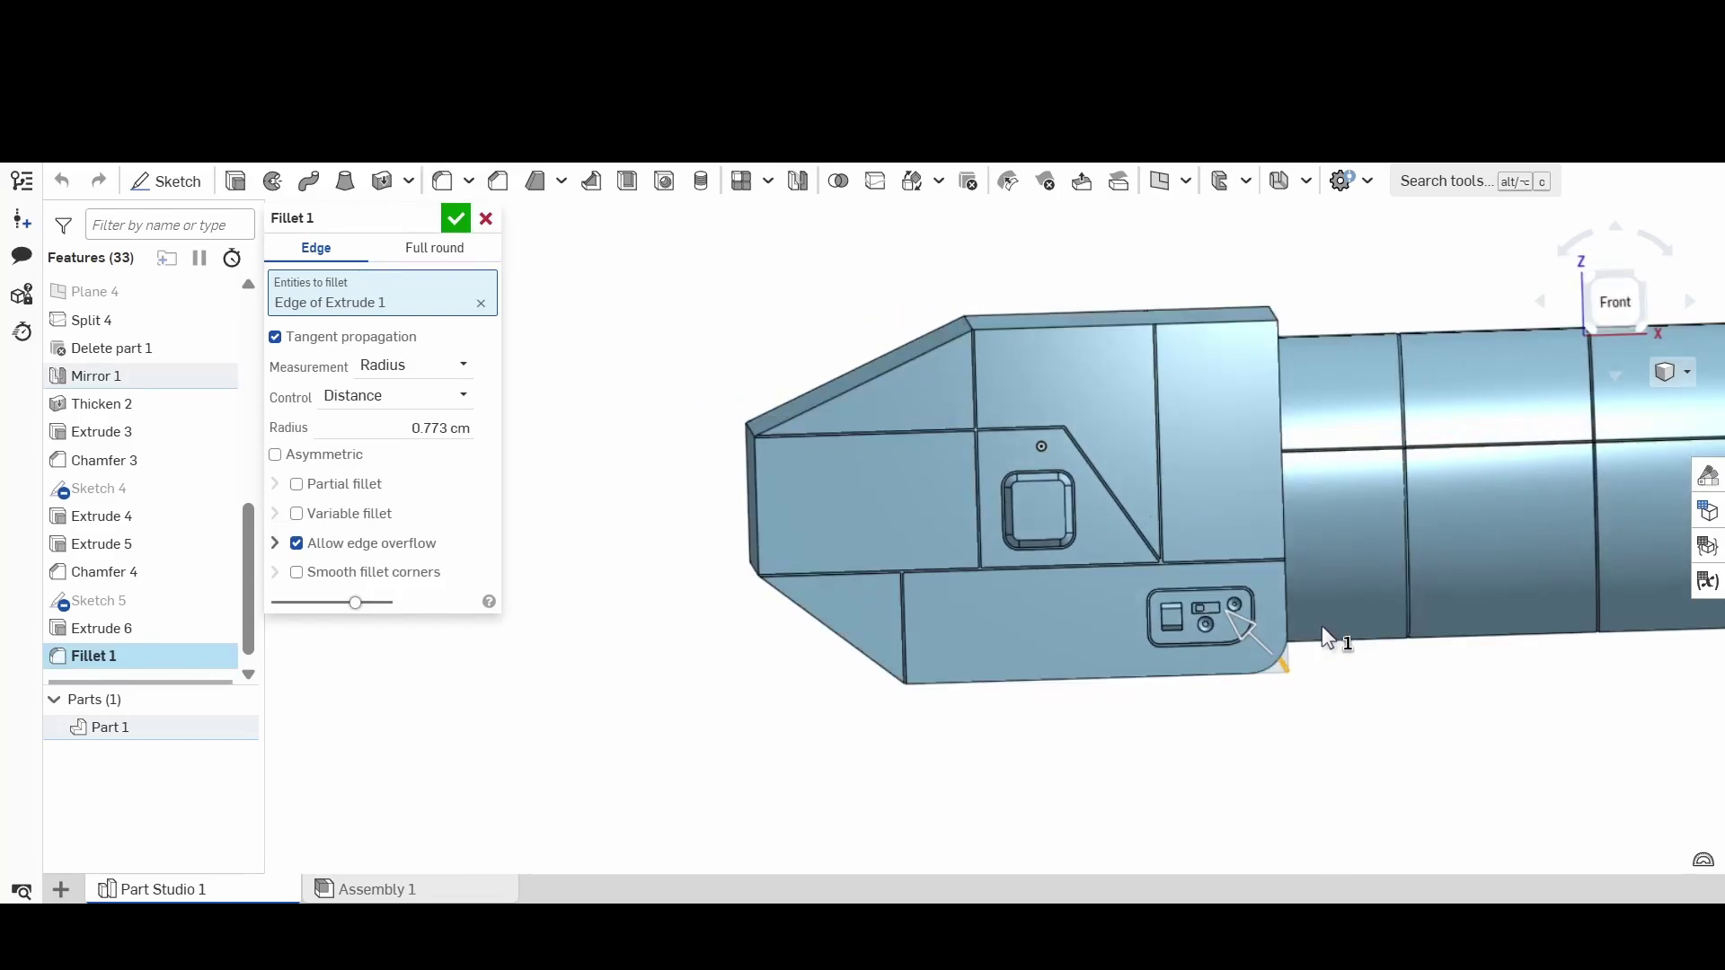
pyautogui.click(1603, 302)
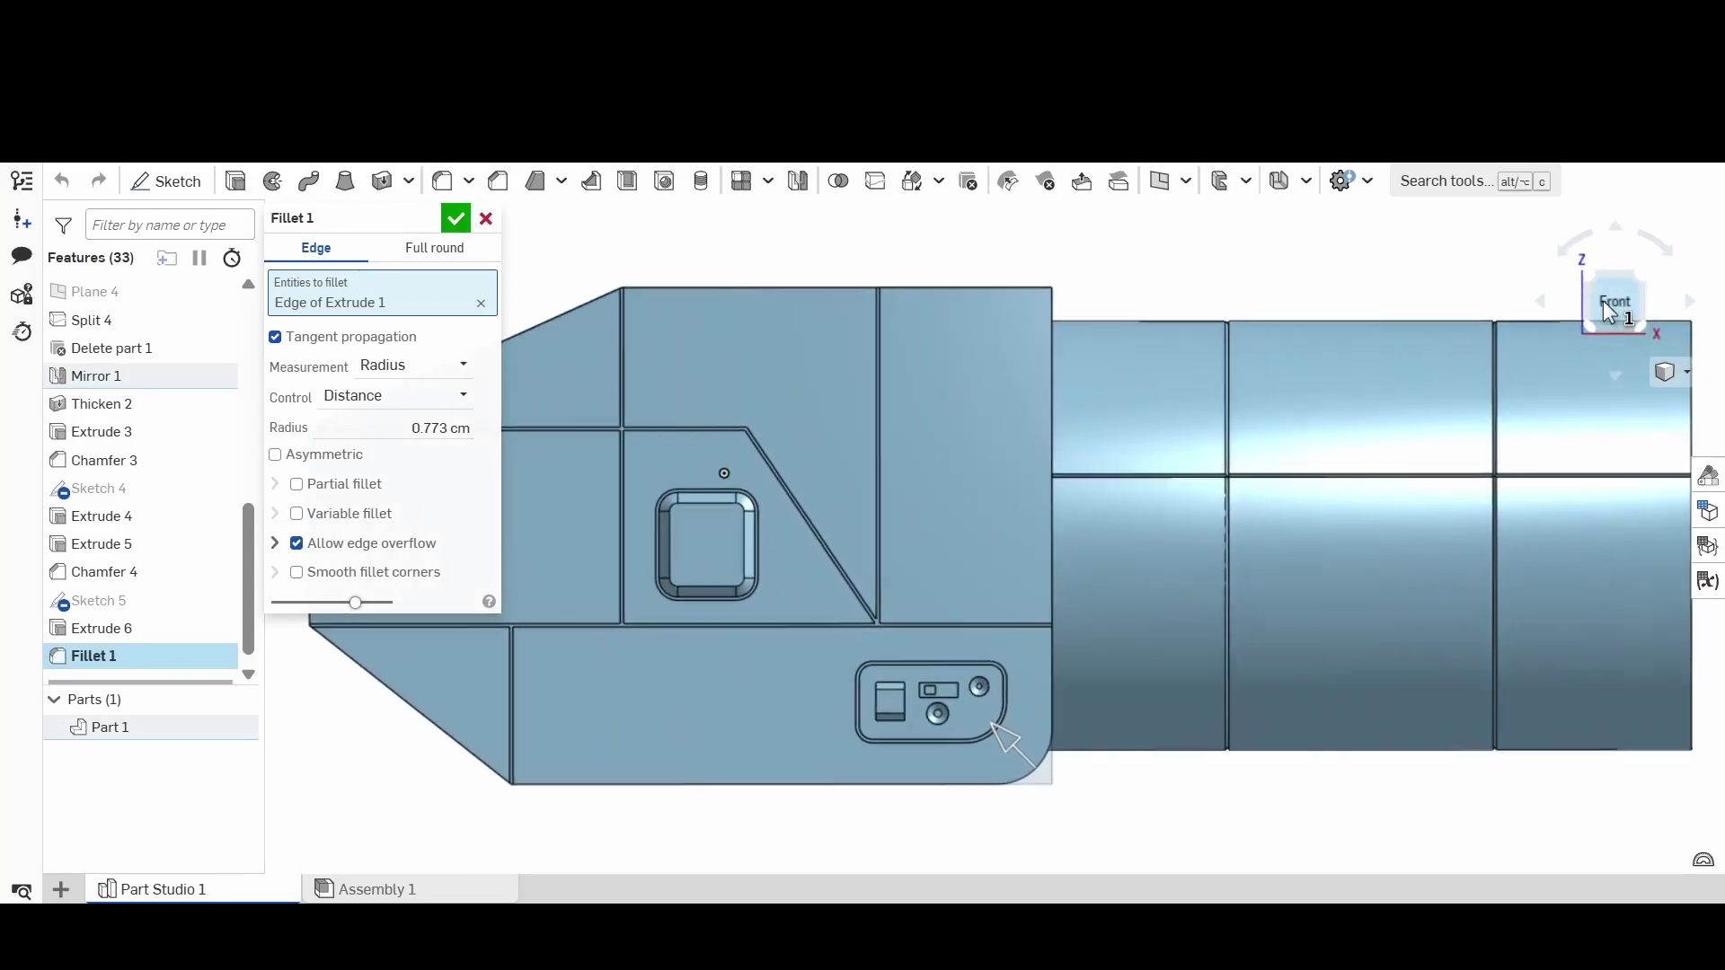
pyautogui.click(456, 217)
pyautogui.scroll(-3, 936, 586)
pyautogui.moveTo(936, 586); pyautogui.dragTo(979, 591, button='right')
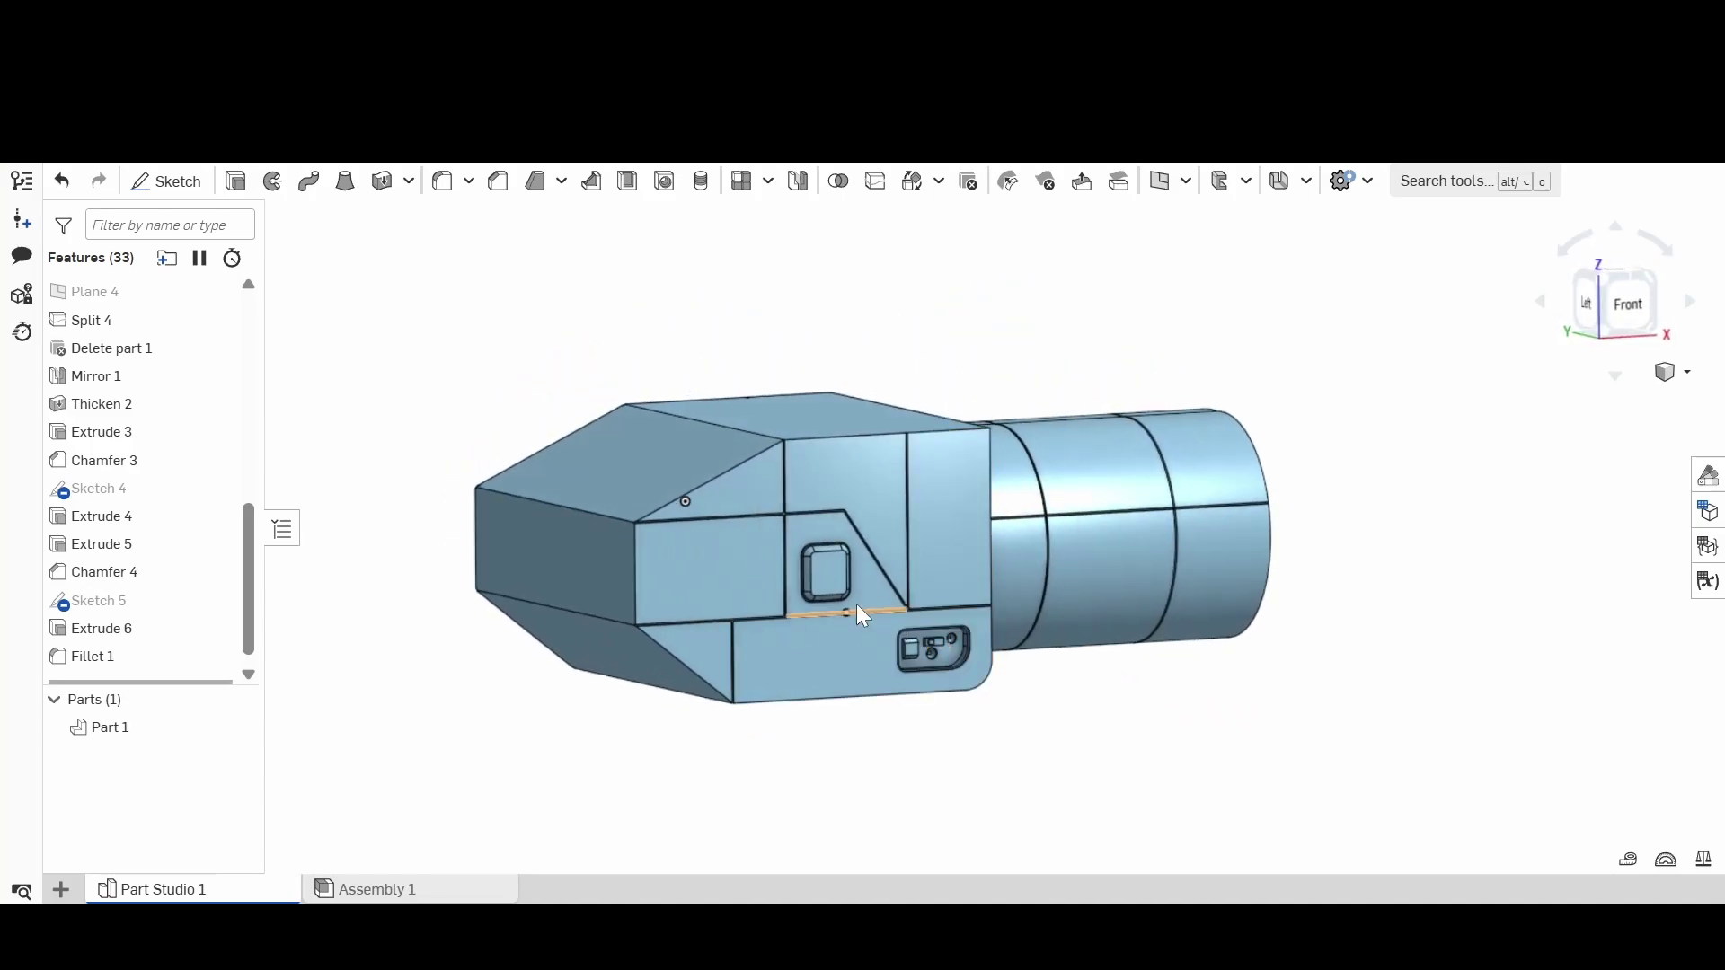
pyautogui.moveTo(751, 608); pyautogui.dragTo(934, 631, button='right')
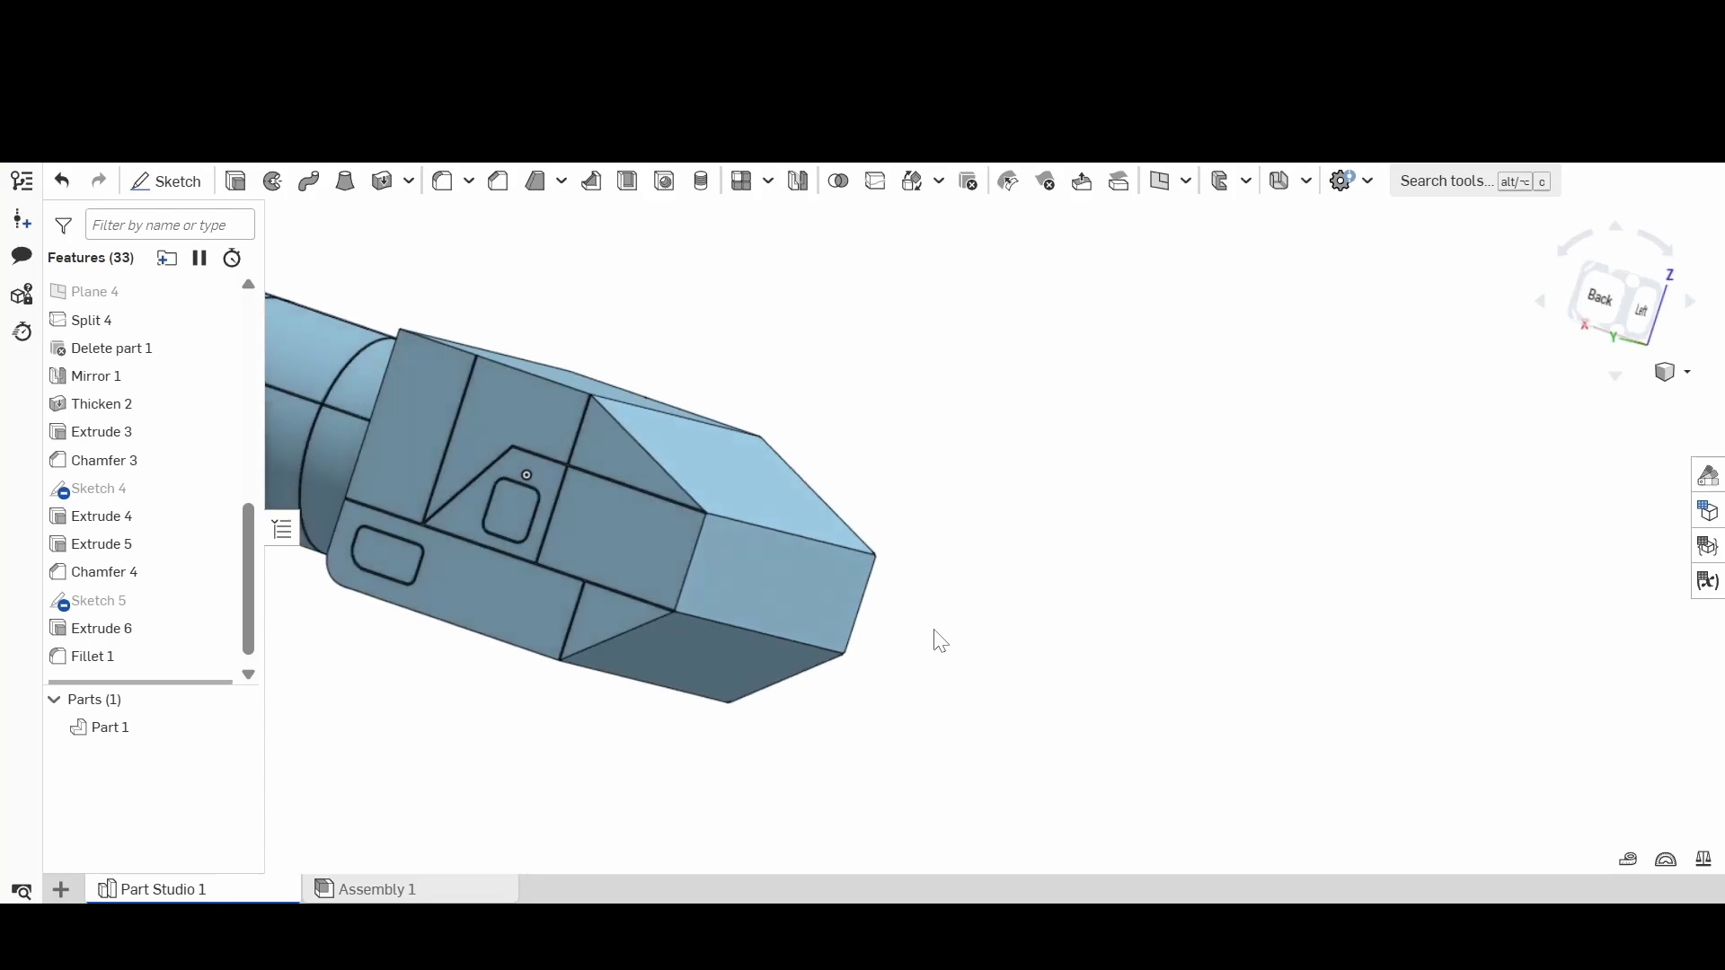
pyautogui.moveTo(751, 589); pyautogui.dragTo(684, 583, button='right')
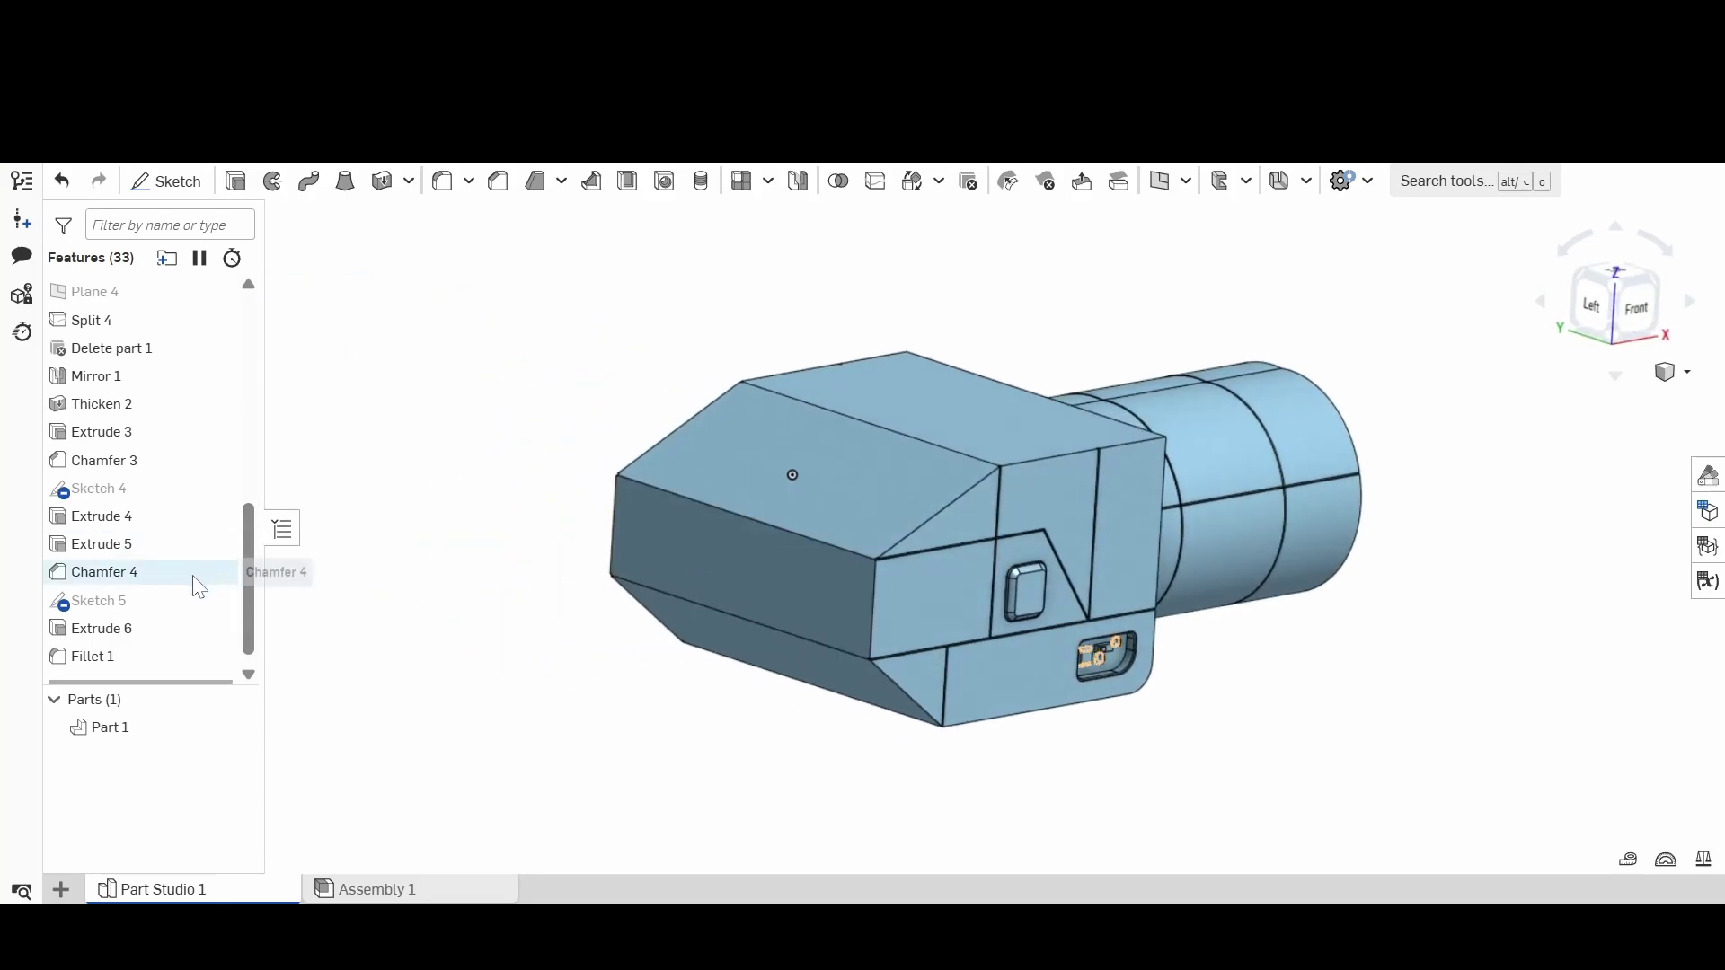
# Step: Show Plane 4 to examine where it cuts through the main block, and hide it again
pyautogui.scroll(-1, 196, 494)
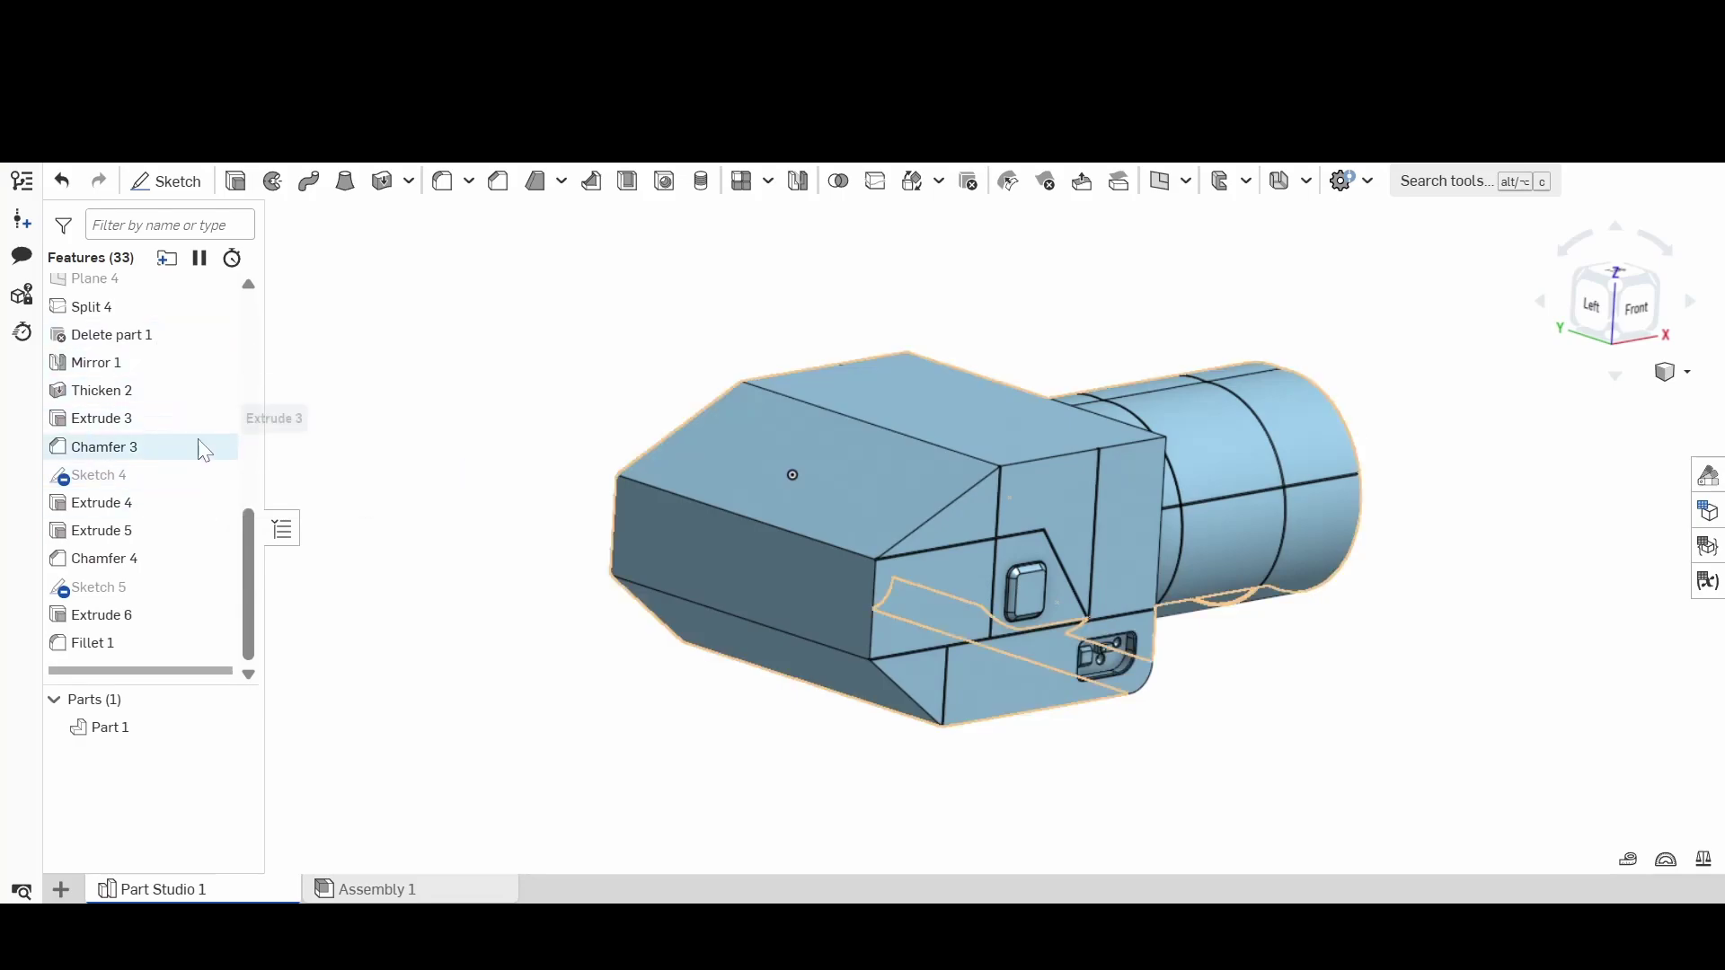
pyautogui.scroll(3, 206, 503)
pyautogui.click(215, 414)
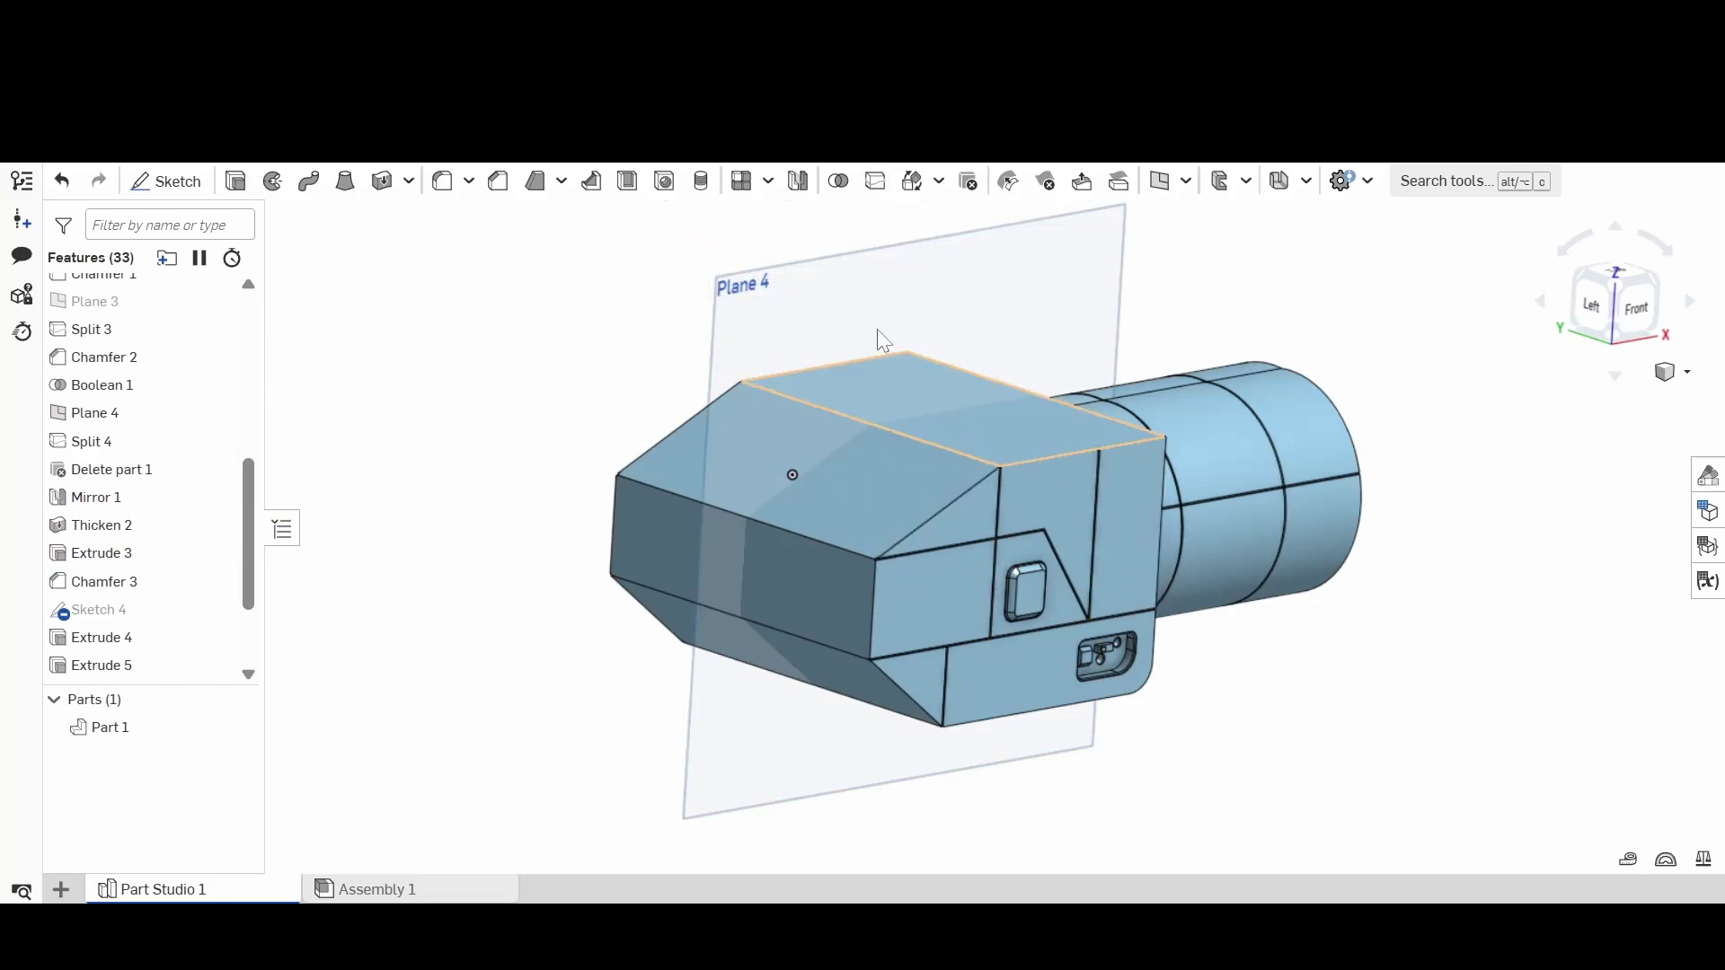
pyautogui.scroll(5, 1079, 650)
pyautogui.scroll(-5, 1080, 649)
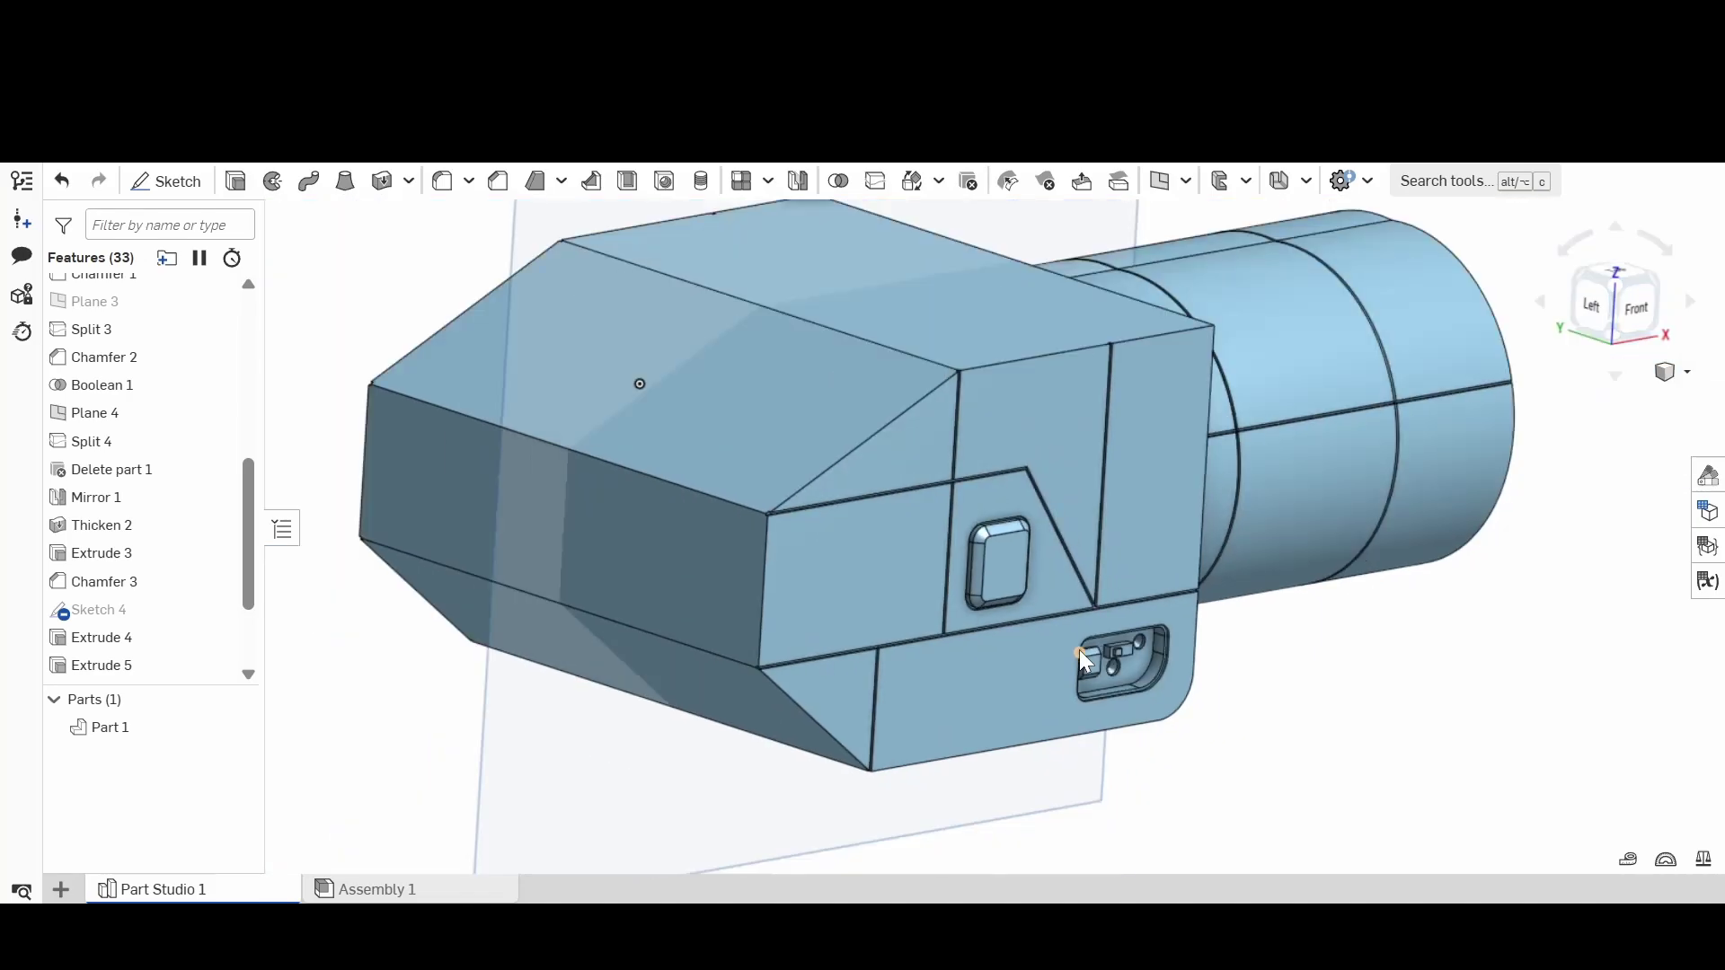
pyautogui.scroll(-3, 1080, 650)
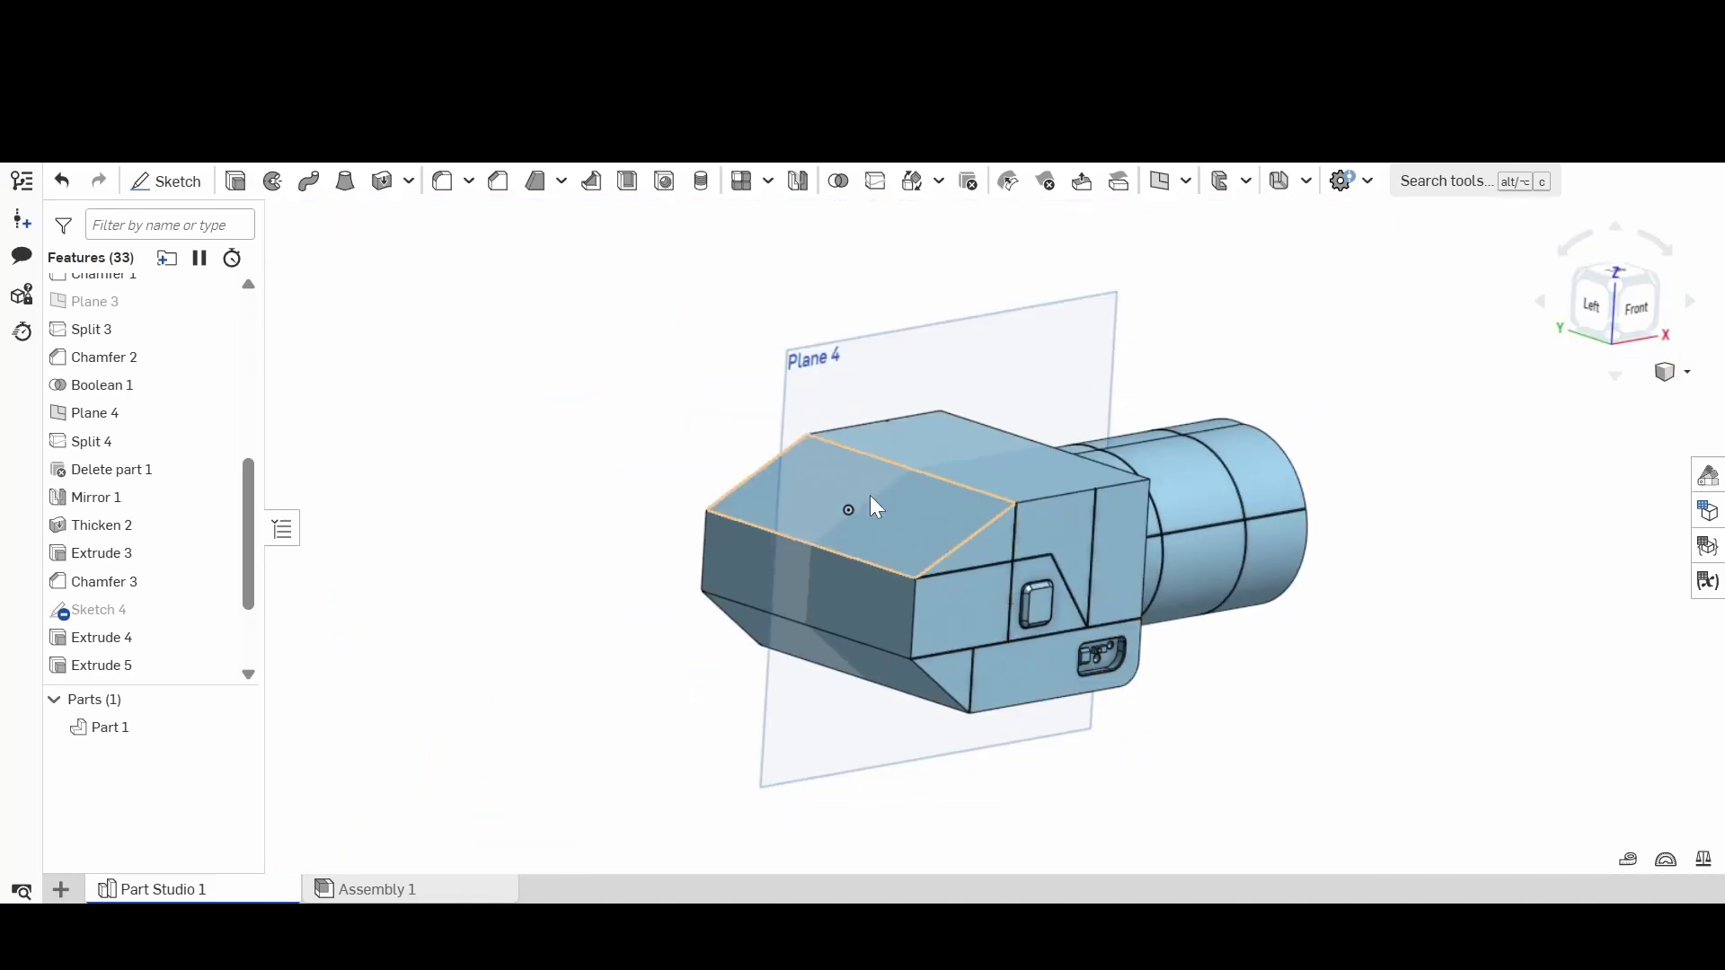
pyautogui.click(827, 407)
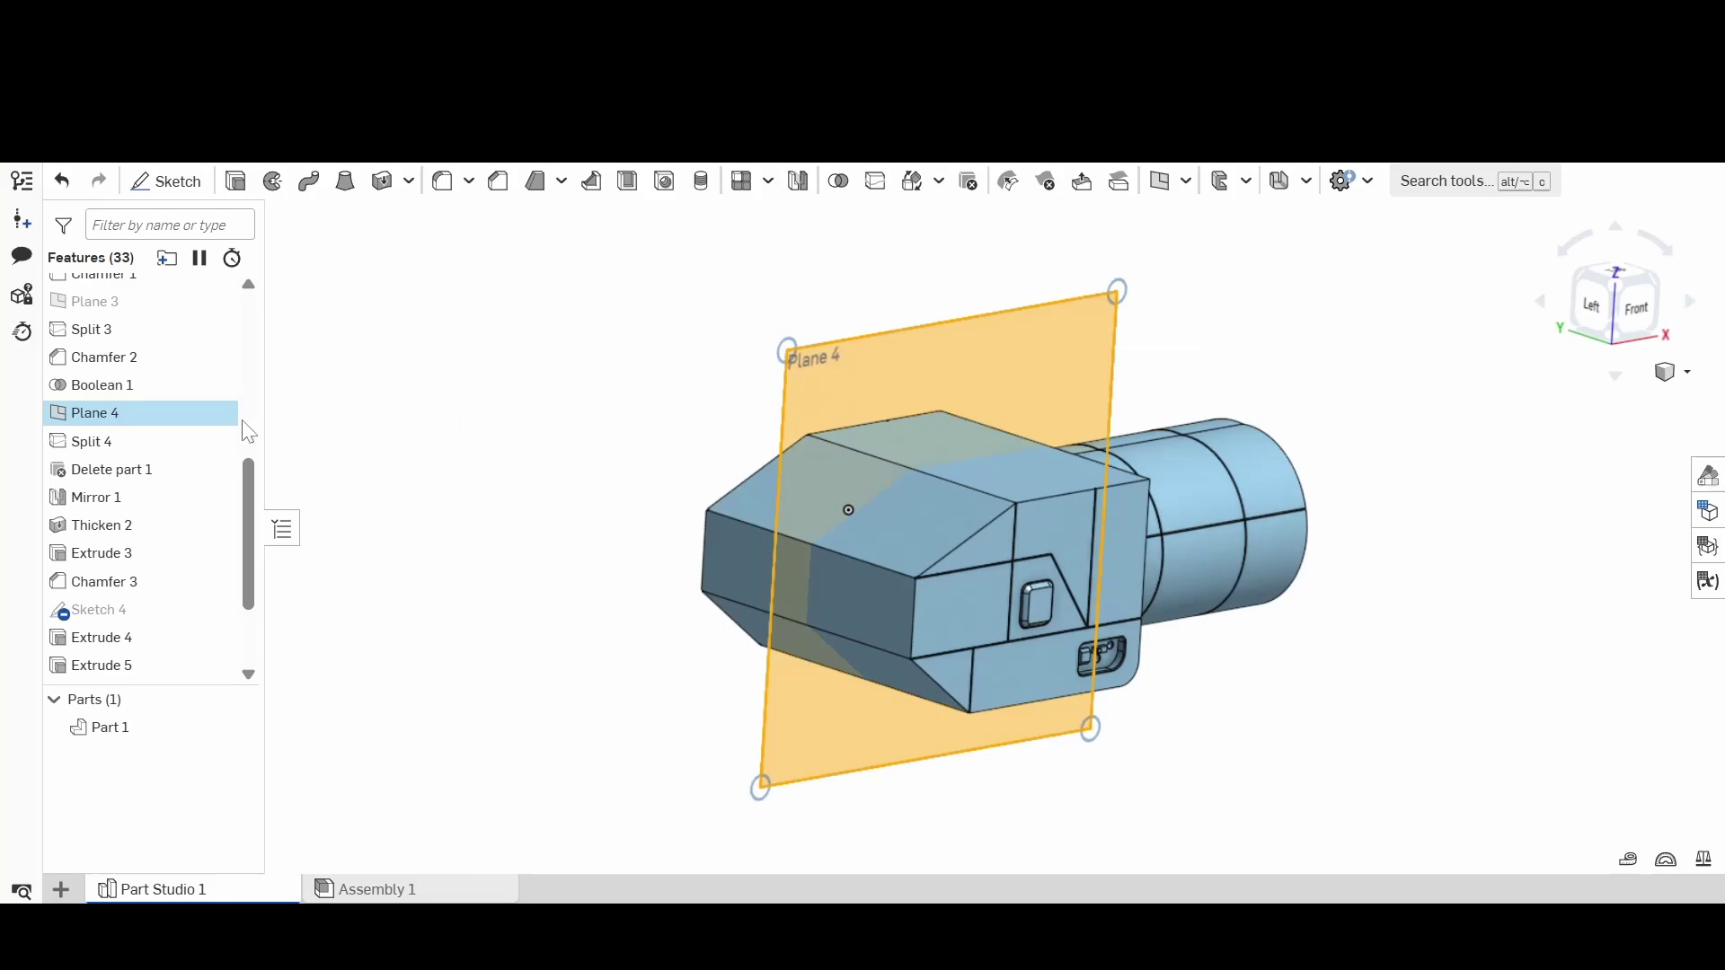
pyautogui.click(216, 412)
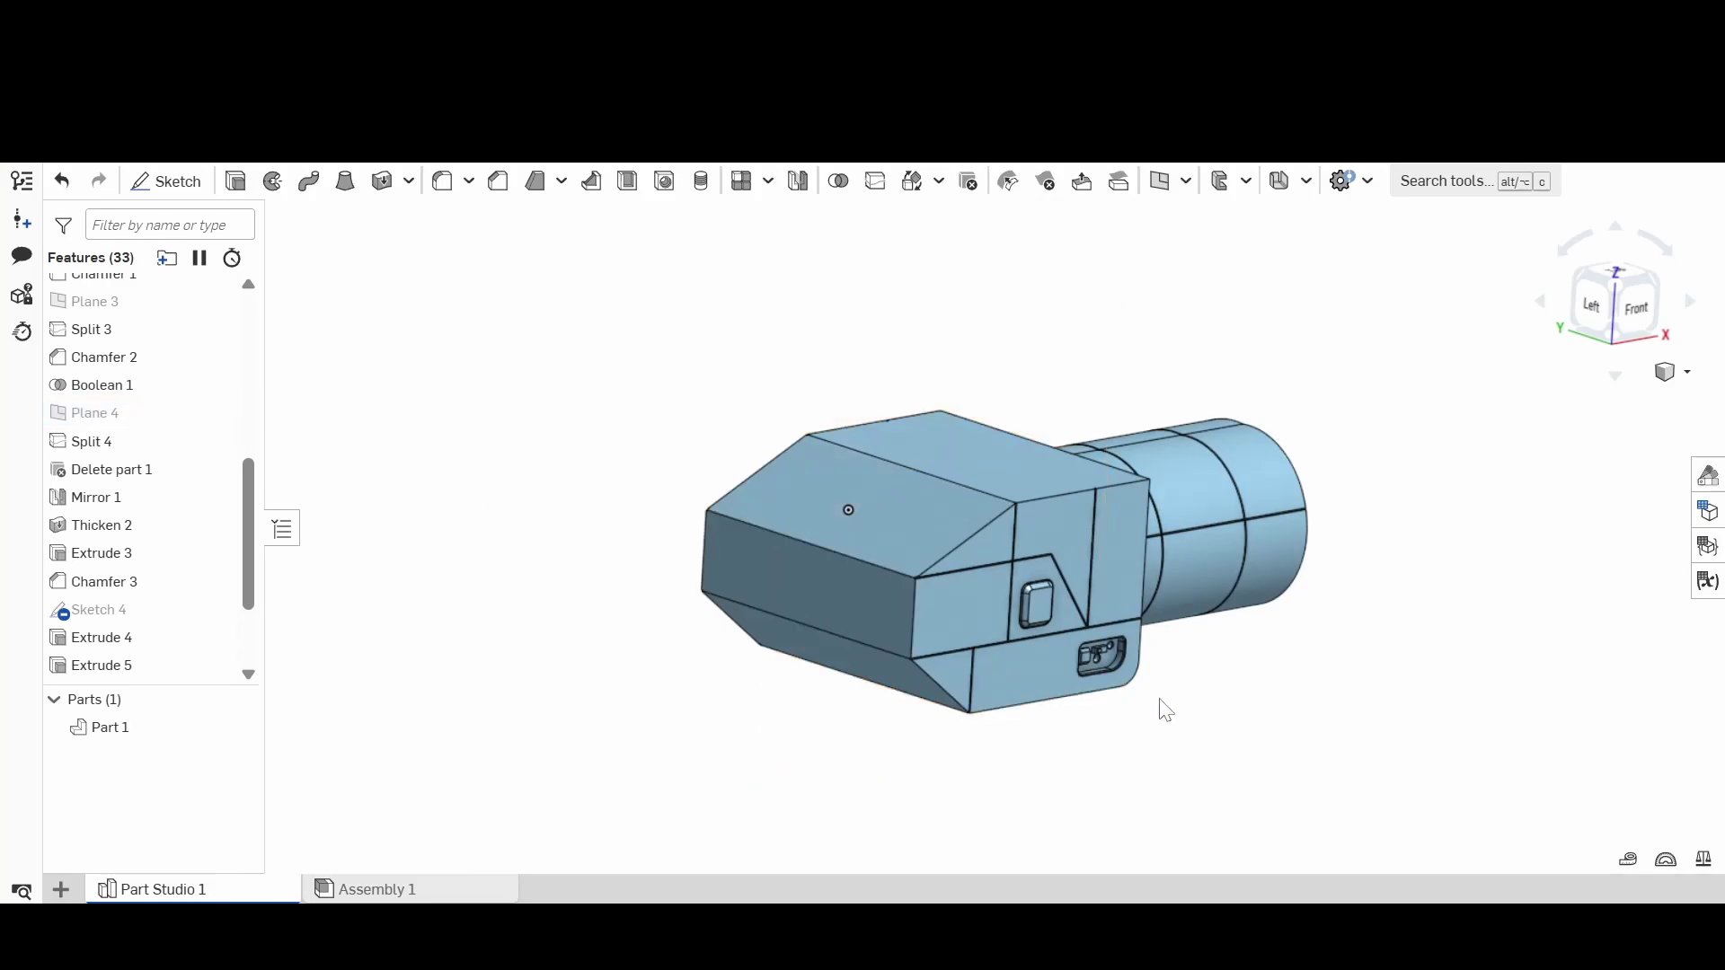
pyautogui.scroll(-2, 1165, 710)
pyautogui.scroll(5, 1180, 675)
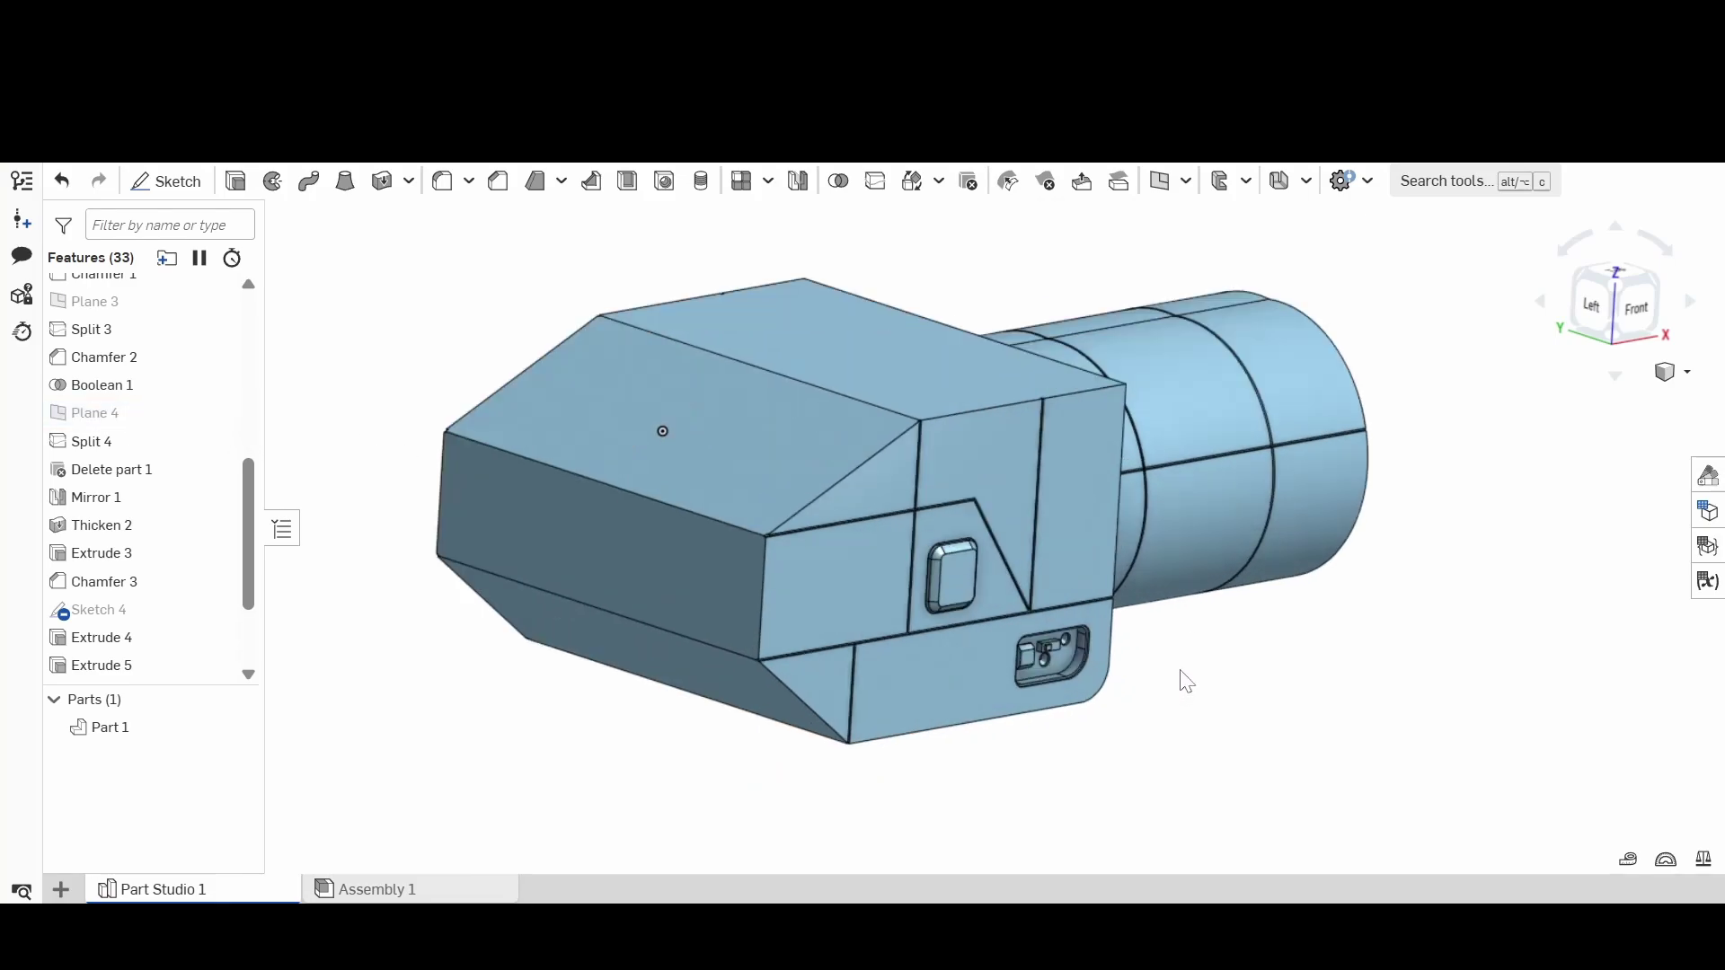
pyautogui.moveTo(1180, 675)
pyautogui.mouseDown(button='right')
pyautogui.moveTo(1146, 632)
pyautogui.moveTo(1128, 662)
pyautogui.moveTo(1166, 655)
pyautogui.moveTo(1157, 670)
pyautogui.mouseUp(button='right')
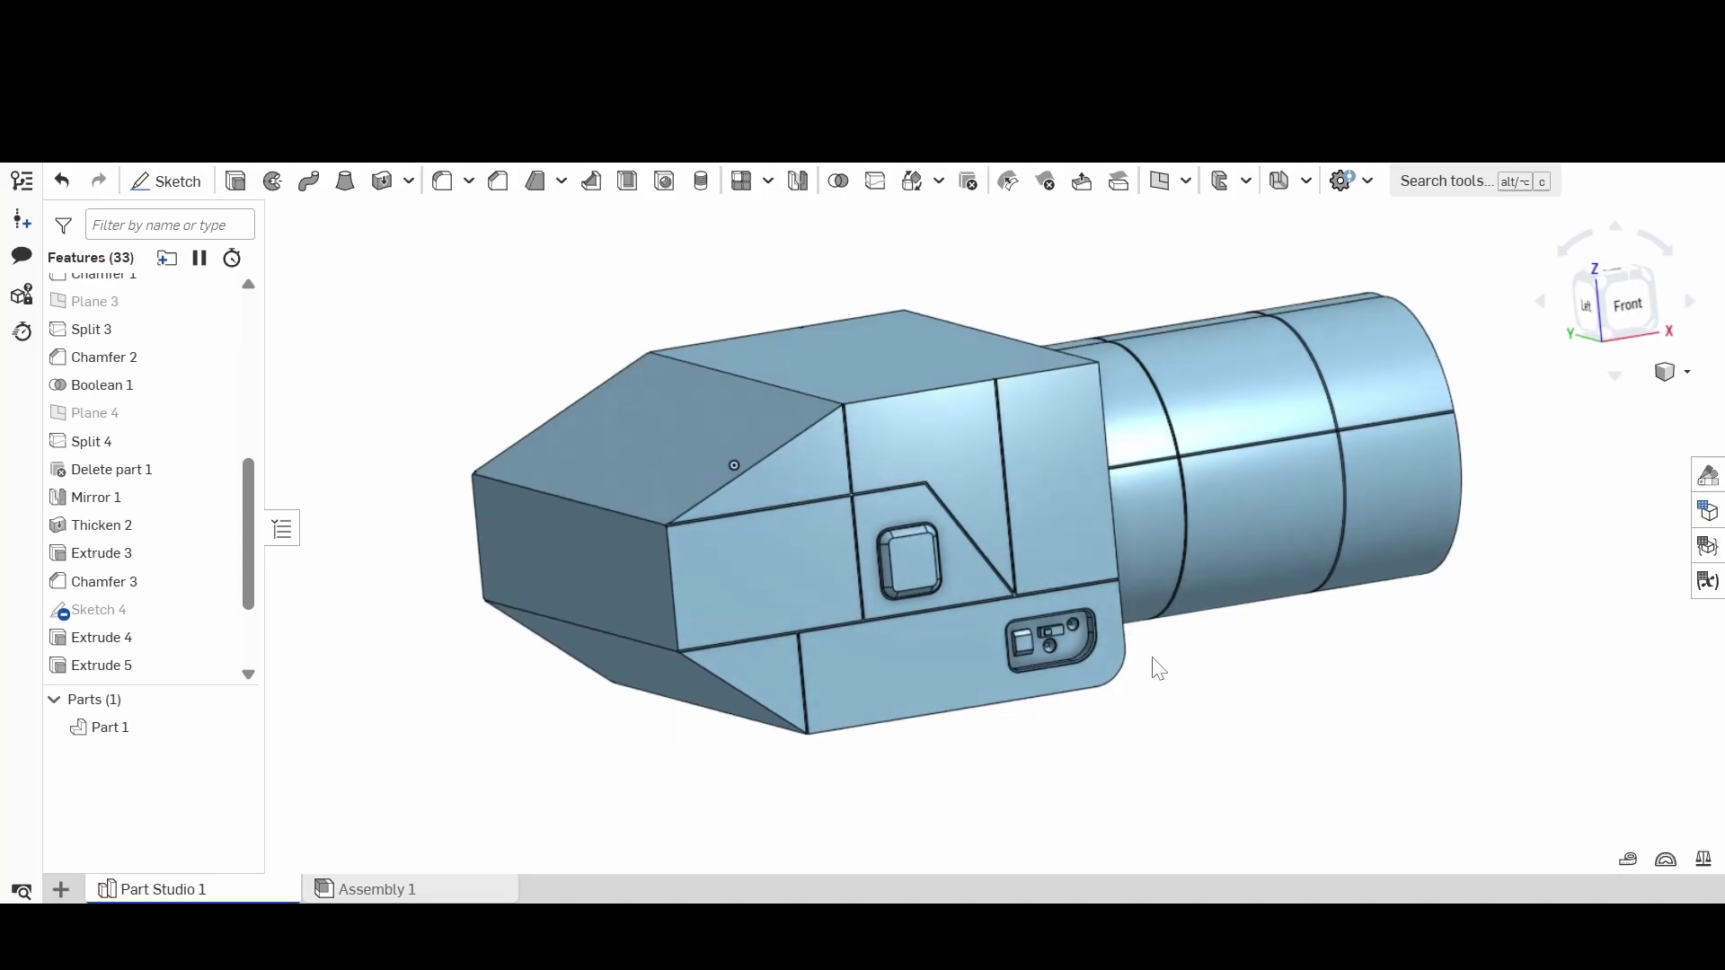